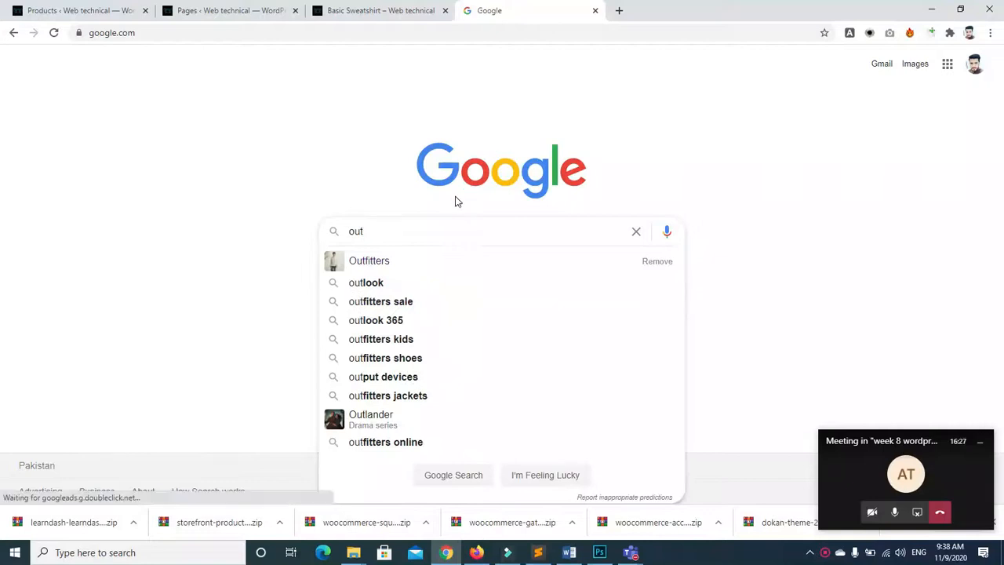
Open the Outfitters website from the search suggestions and go to the Ribbed Tee in the men's Sweaters and Cardigans collection
click(401, 261)
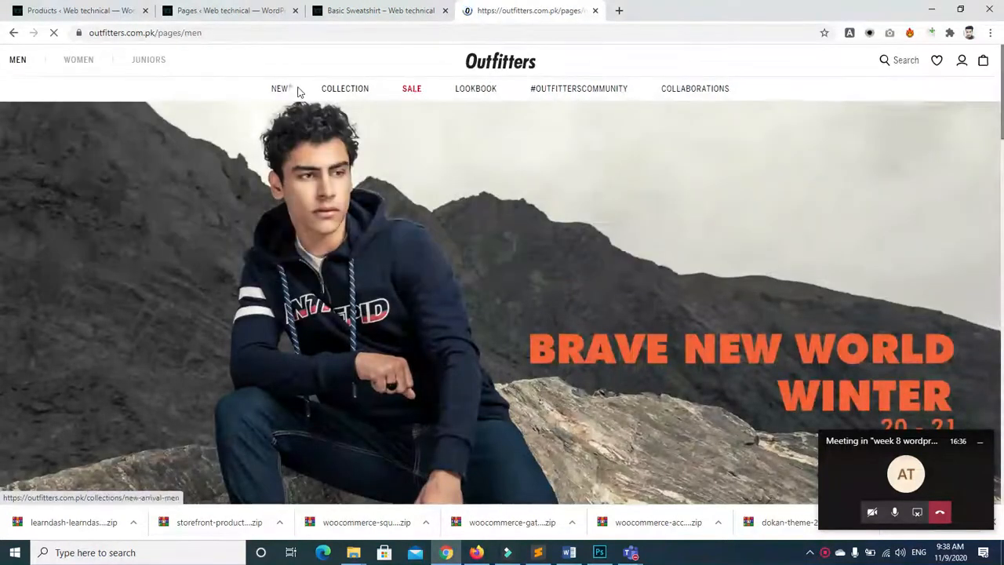
mouse_move(348, 96)
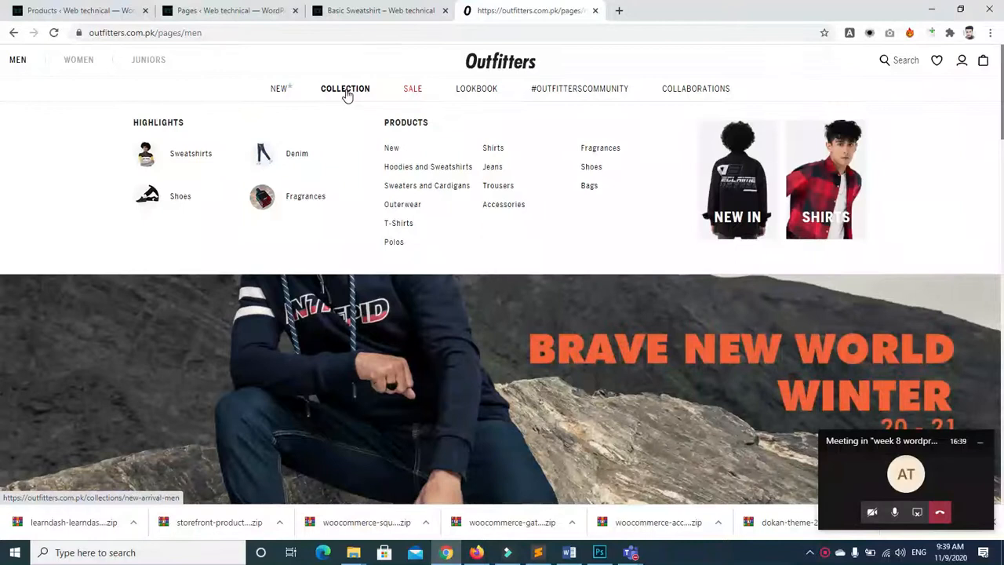
click(410, 190)
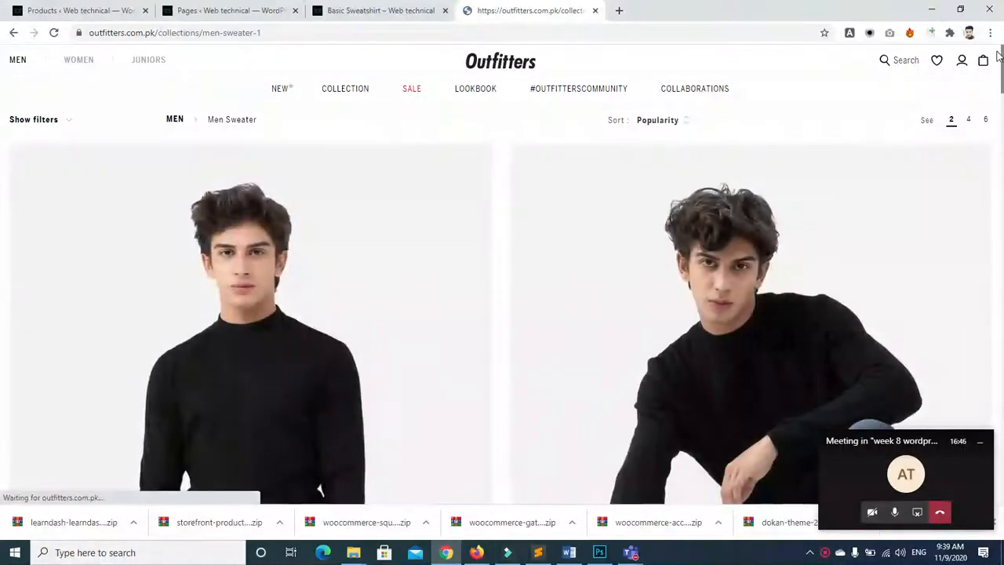
scroll(2, 108, down, 4)
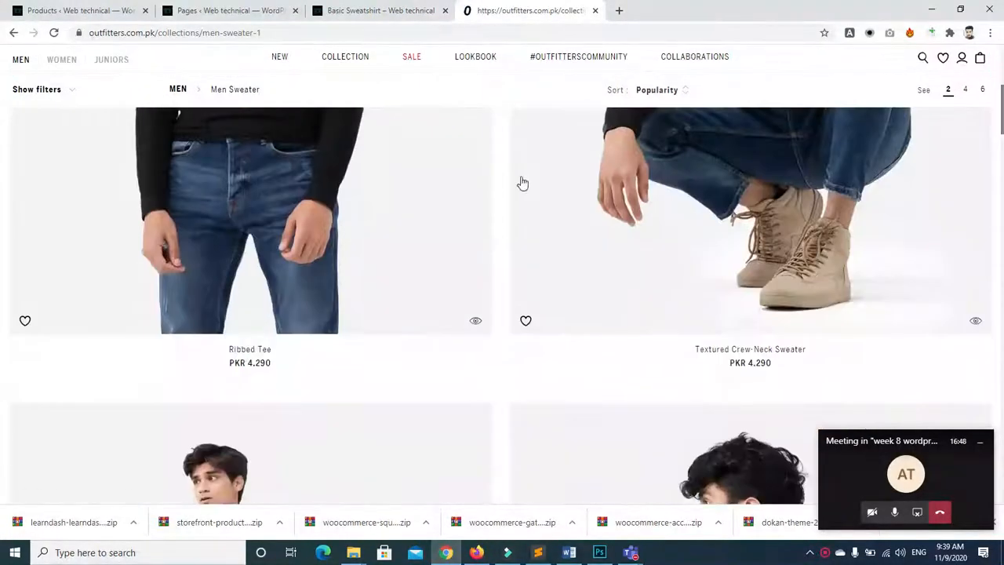
click(361, 194)
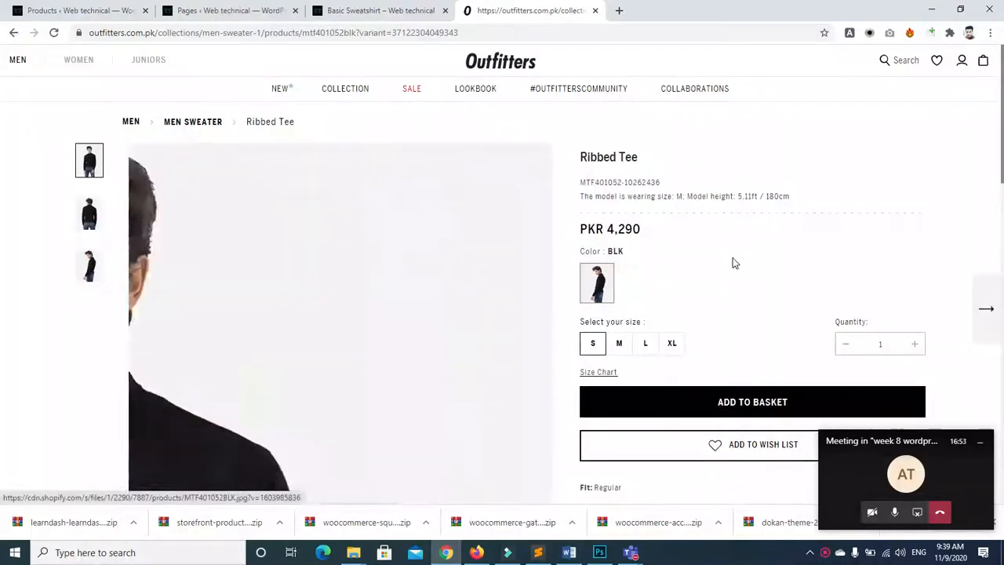
Try to save the Ribbed Tee's front and back product images into the images wooo folder
right_click(332, 294)
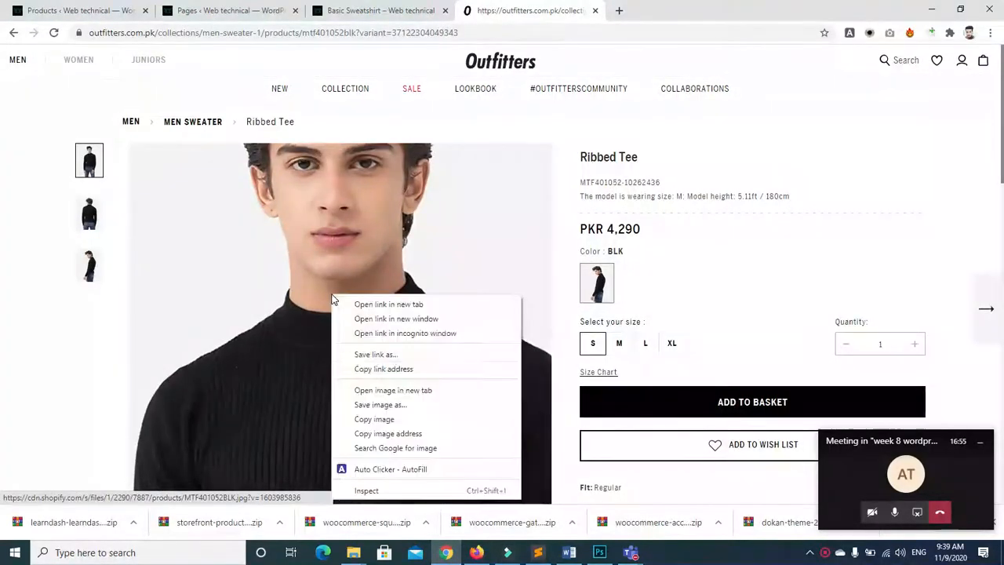
click(366, 404)
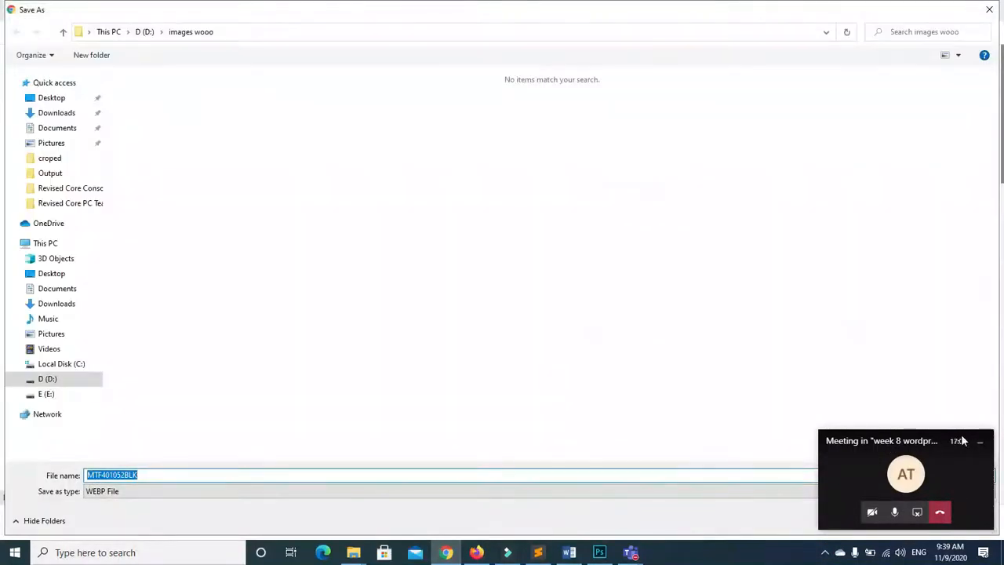
click(981, 443)
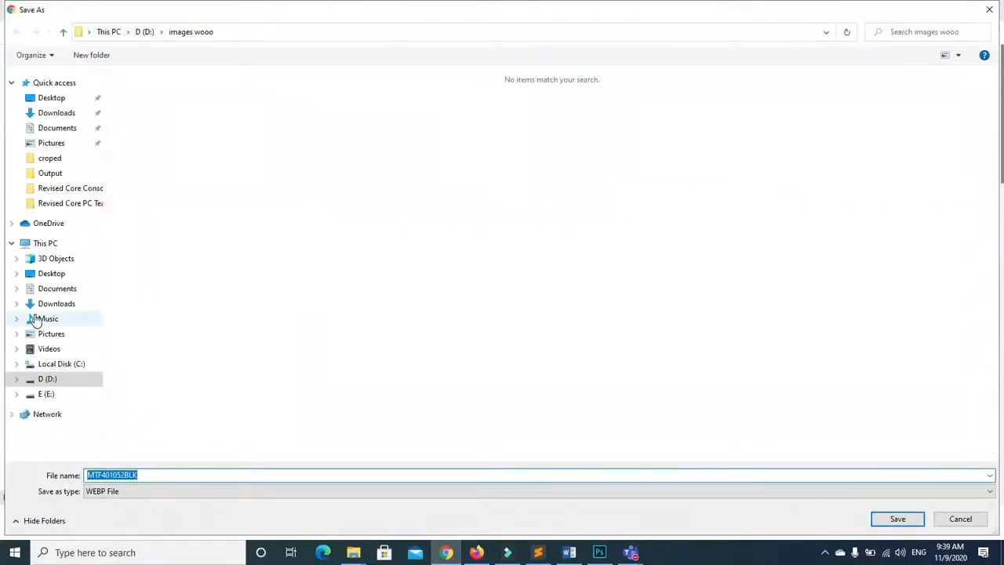
click(985, 13)
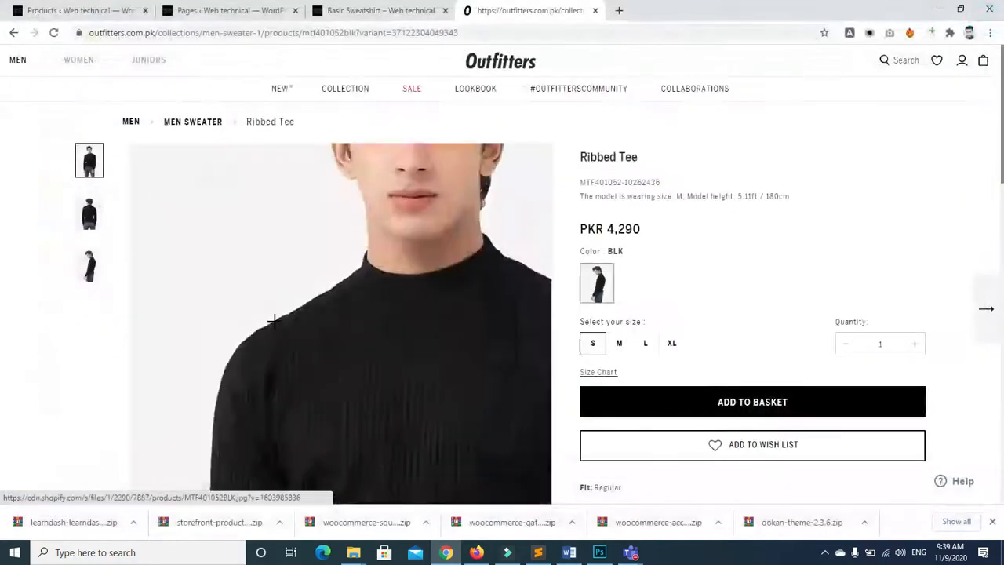
right_click(392, 296)
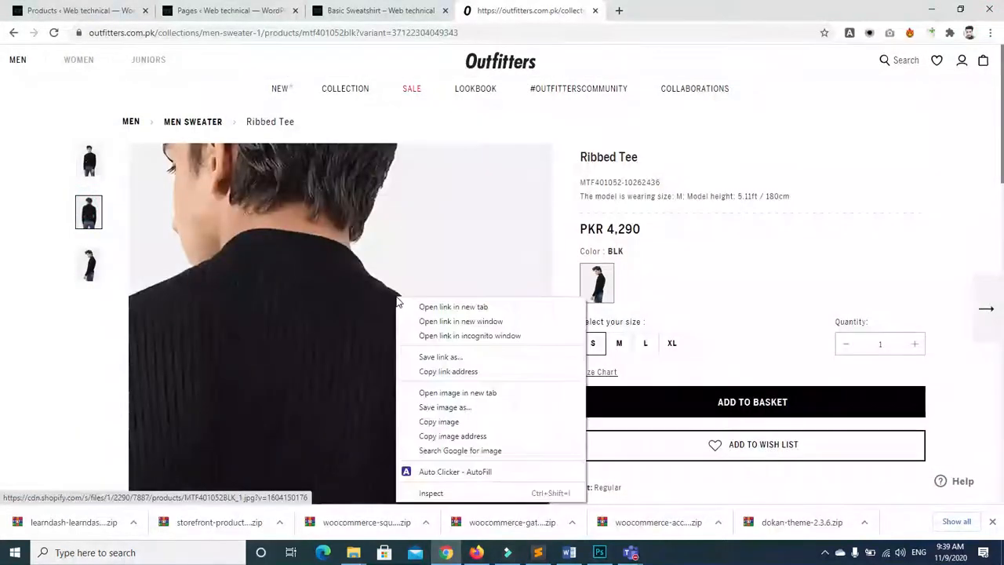
click(430, 406)
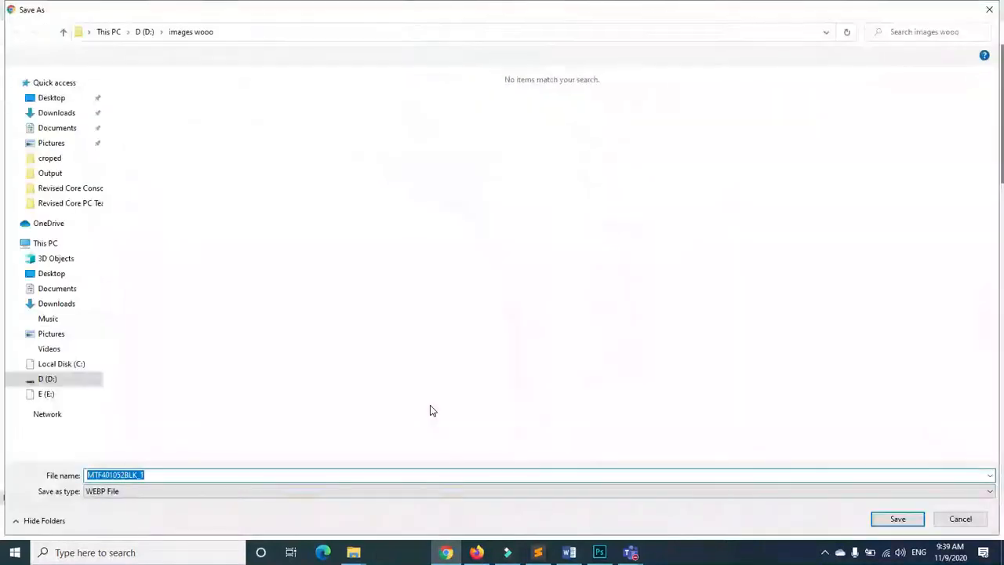
click(987, 16)
Go to the next product, Textured Crew-Neck Sweater, and open Zipper Cardigan with Color Blocking from its related products
click(987, 307)
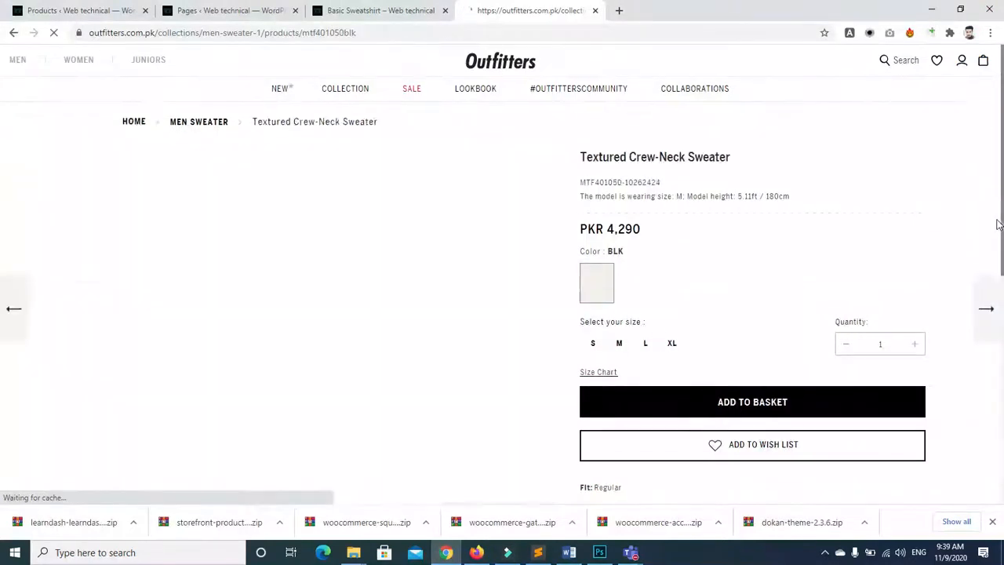
drag(1002, 143, 1002, 269)
click(1002, 121)
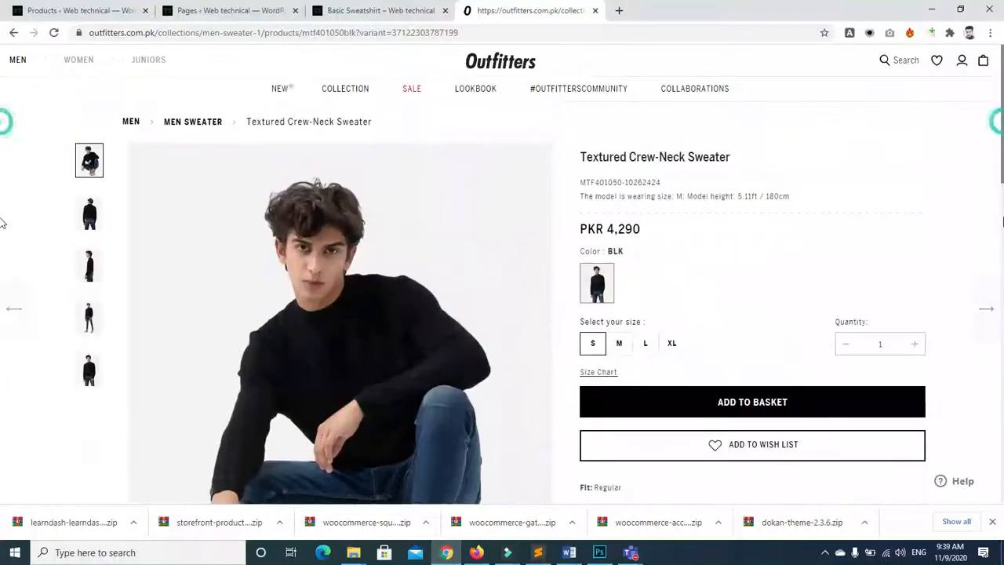
scroll(1002, 168, down, 10)
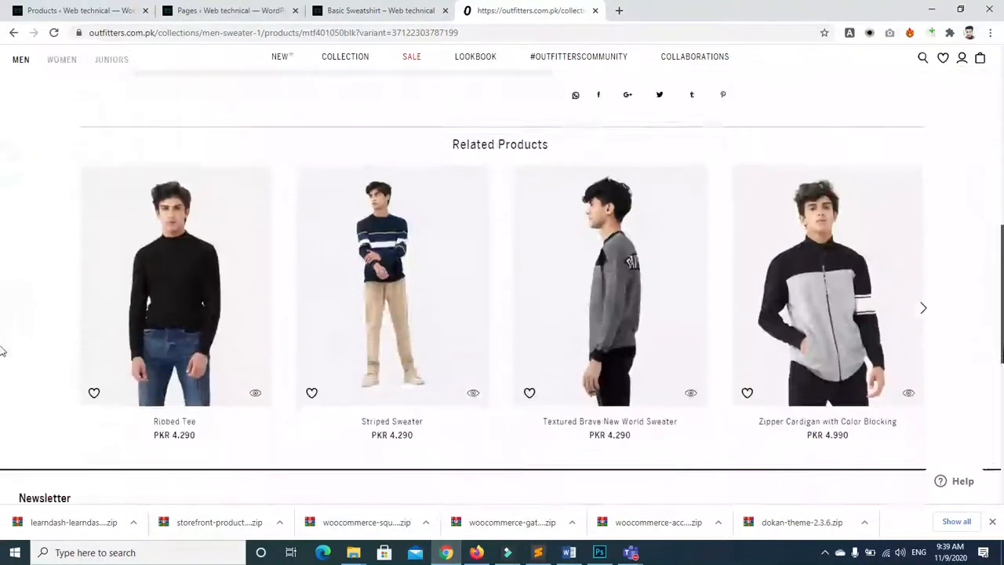
click(813, 265)
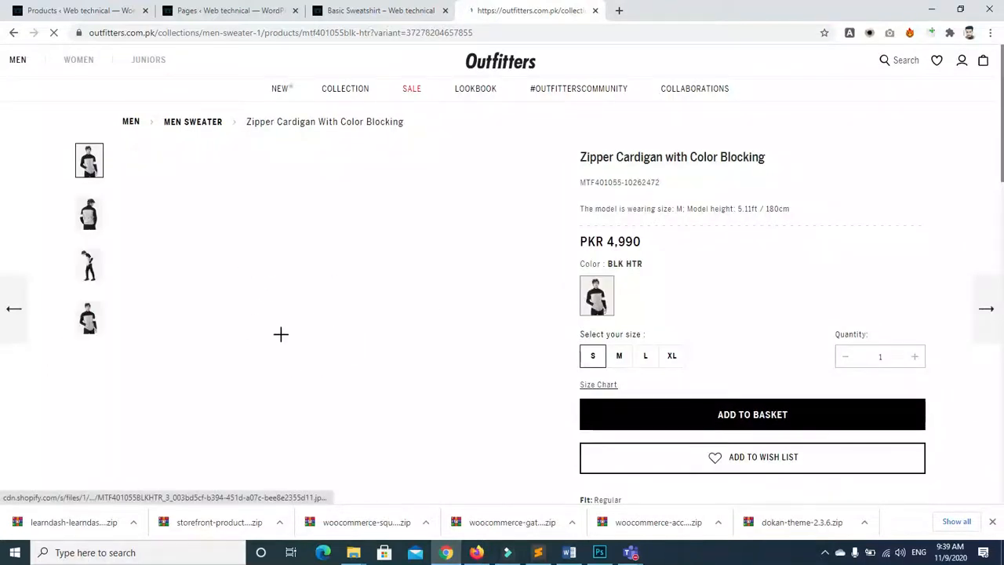
Try to save the main product image of the Zipper Cardigan with Color Blocking
right_click(323, 292)
click(360, 401)
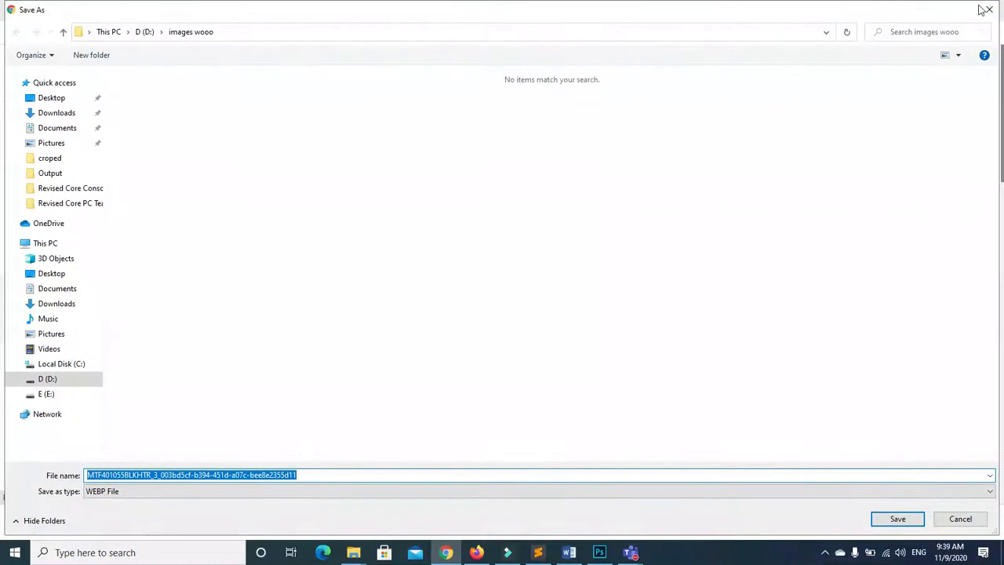
click(986, 9)
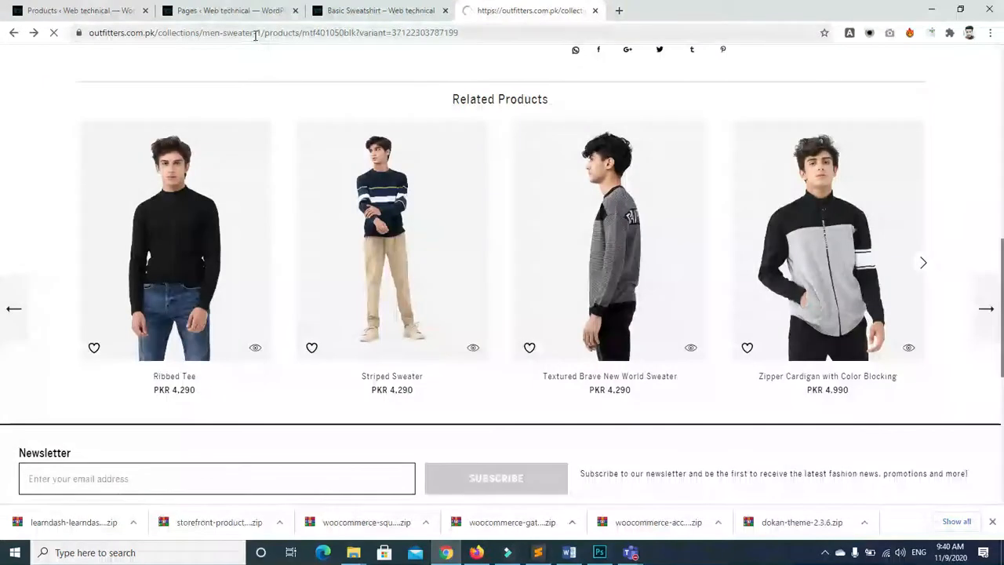
Load google.com, search for "breakout" and open the Breakout store's website
click(255, 36)
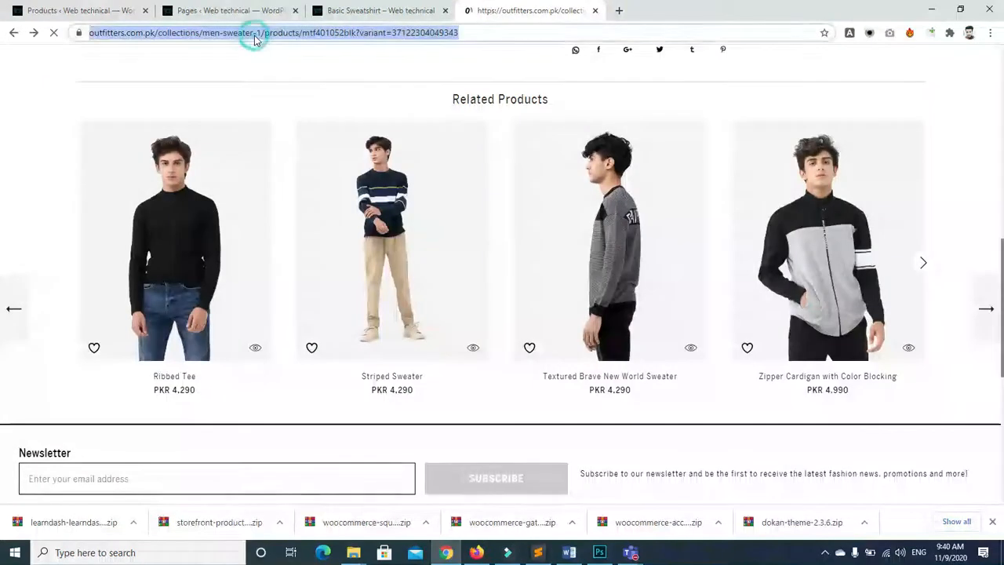
text(google.com)
key(Return)
text(br)
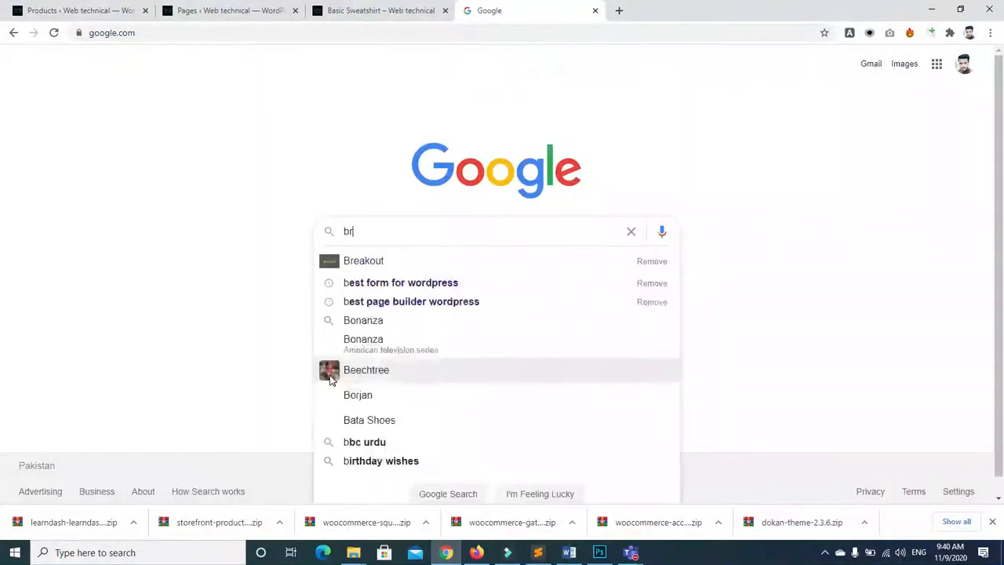
text(eakout)
key(Return)
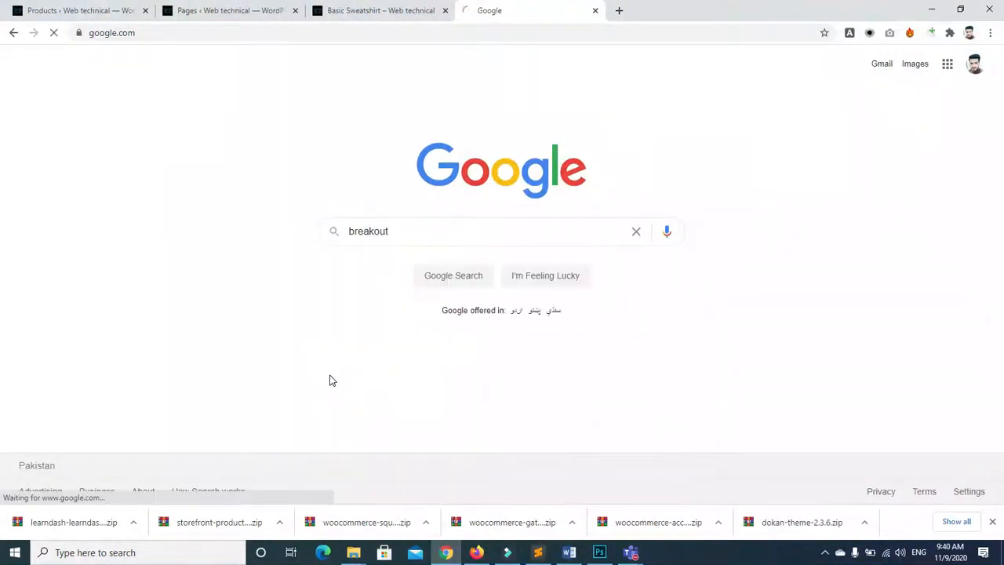
click(146, 175)
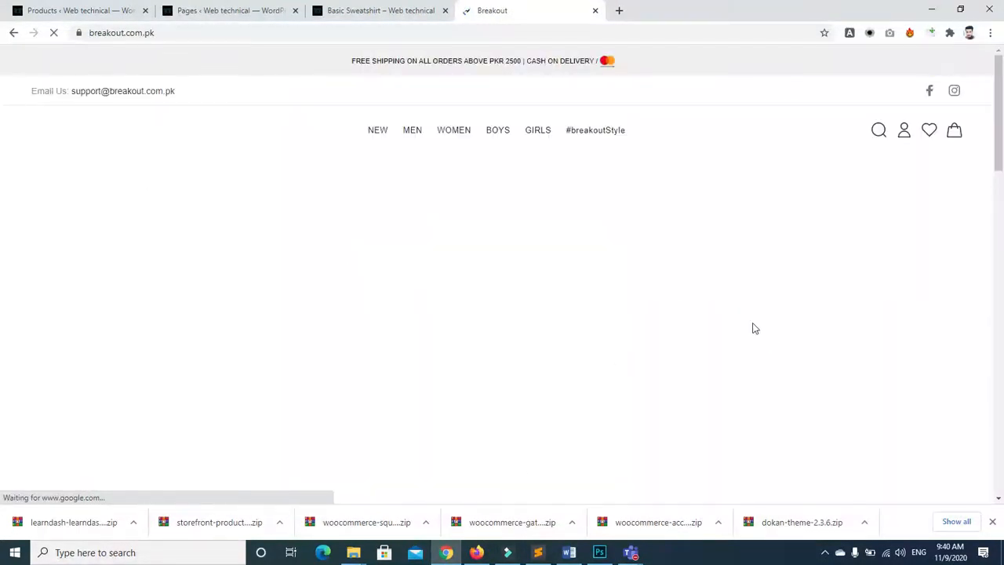
Browse the Breakout girls' collection, view the Girls Heavy Velour Embroidered Upper and return to the collection
drag(1002, 131, 1002, 154)
drag(1002, 116, 1003, 110)
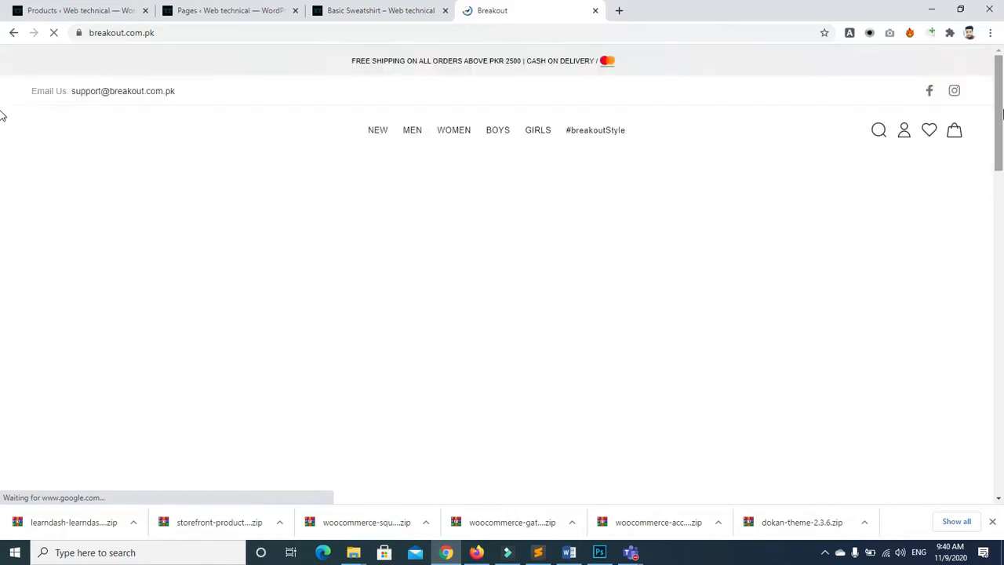
scroll(892, 235, down, 5)
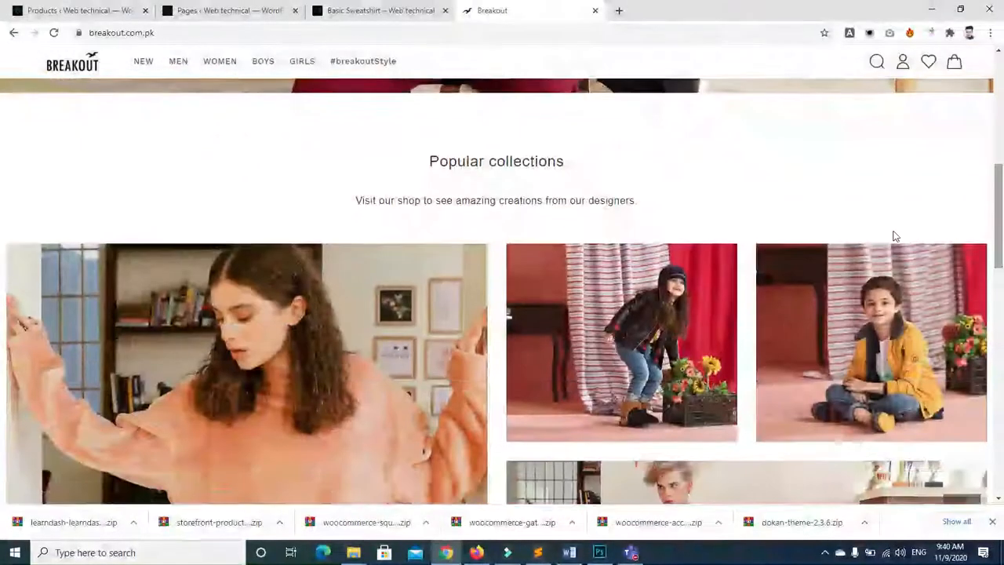
click(610, 385)
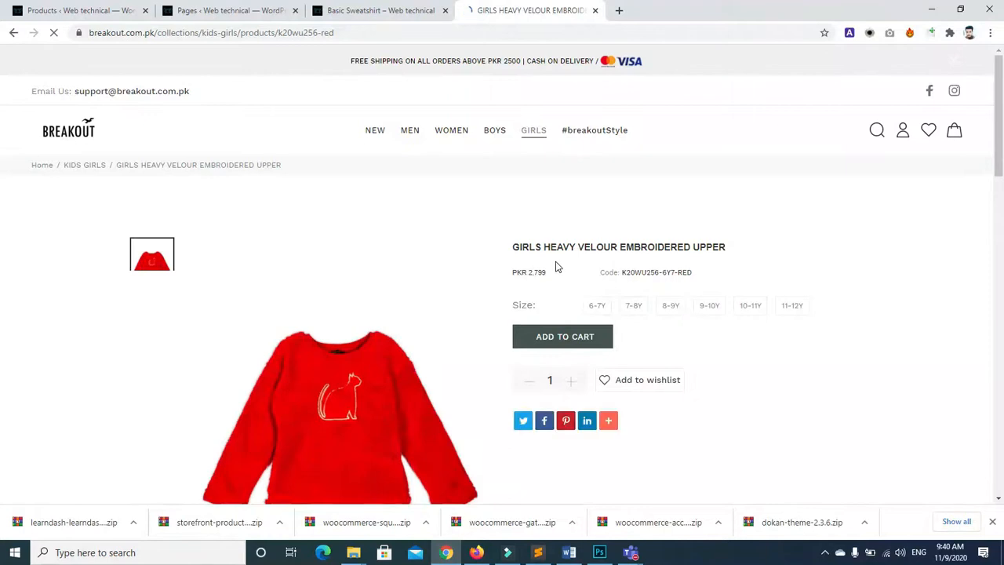
click(11, 32)
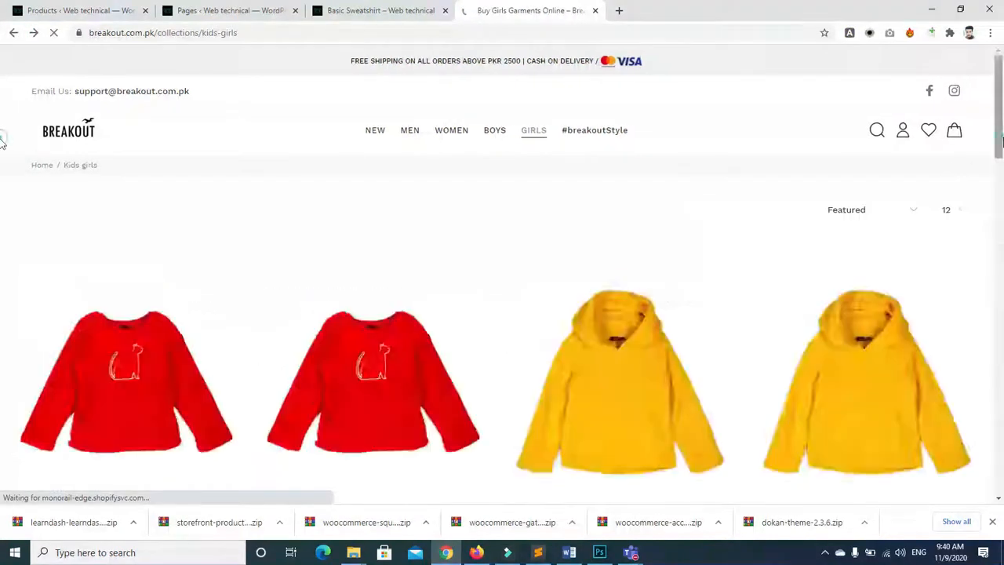
drag(1003, 287, 1003, 125)
Open the Trainers Jogger product page from the men's Shoes collection
click(409, 114)
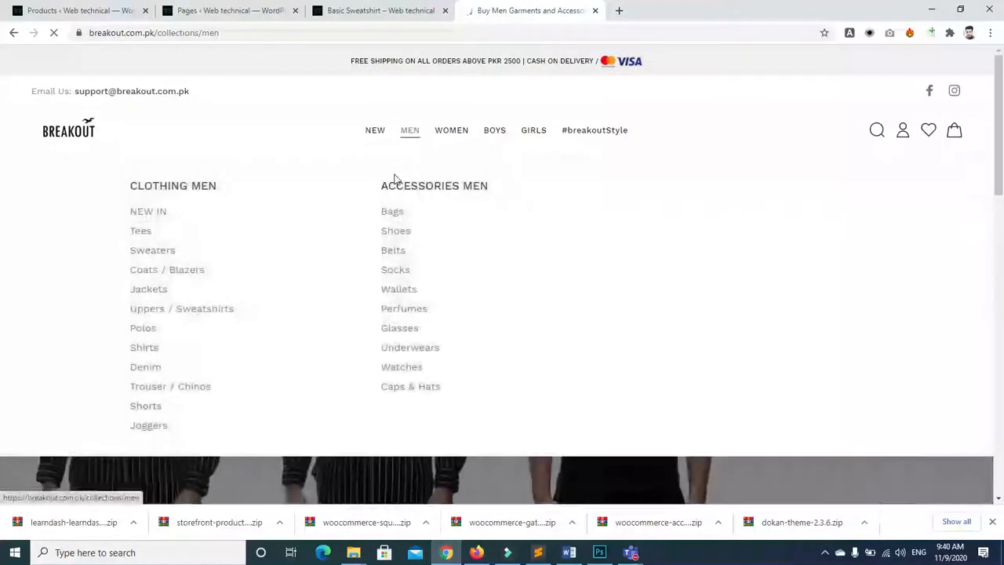
click(390, 234)
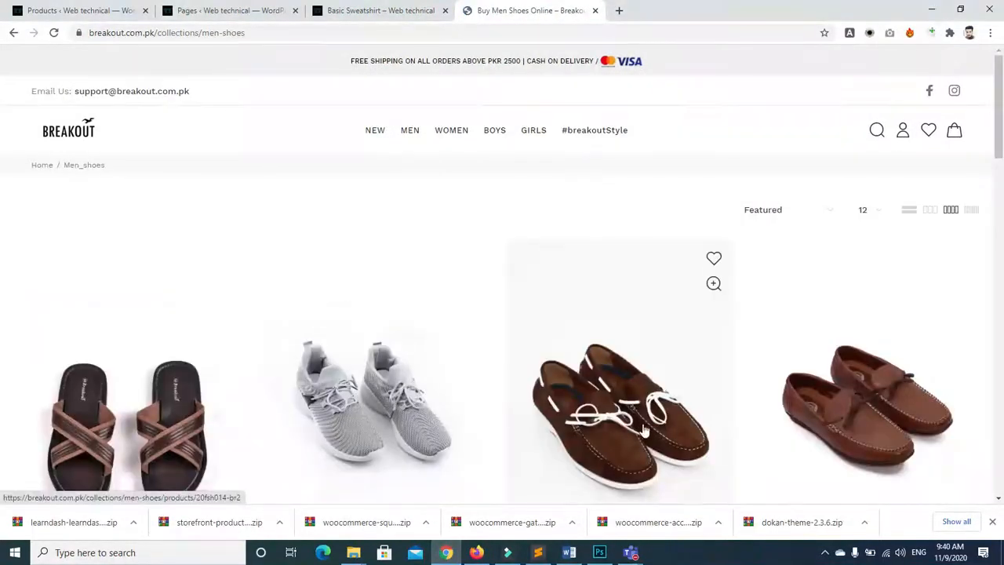
click(384, 408)
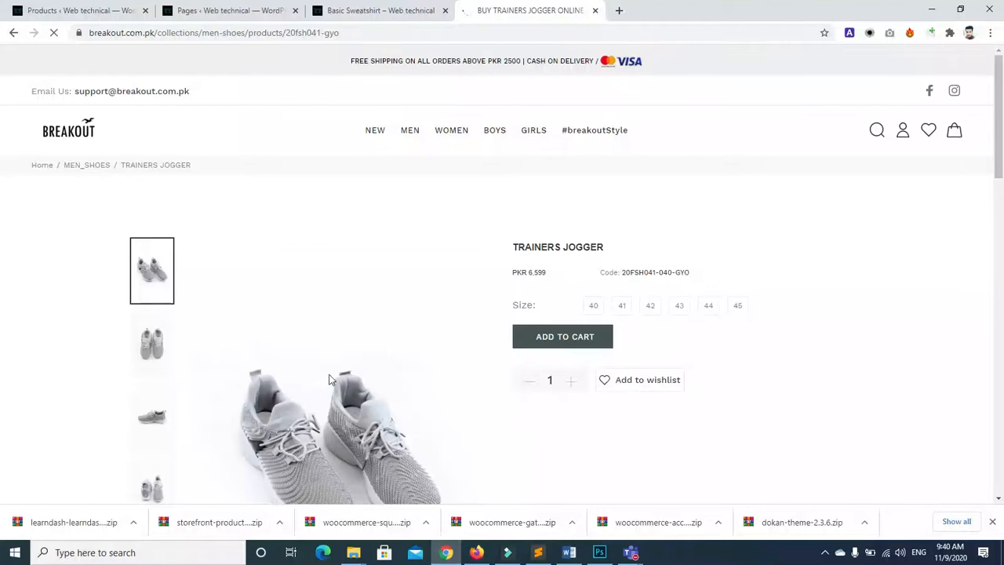
Try to save the Trainers Jogger's main product image, then dismiss the save options
right_click(301, 400)
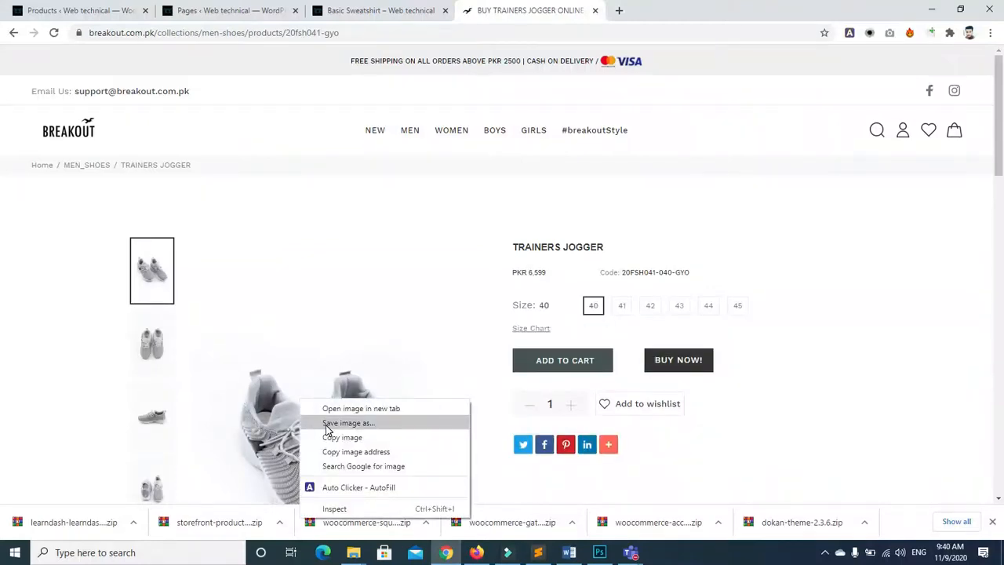
click(328, 427)
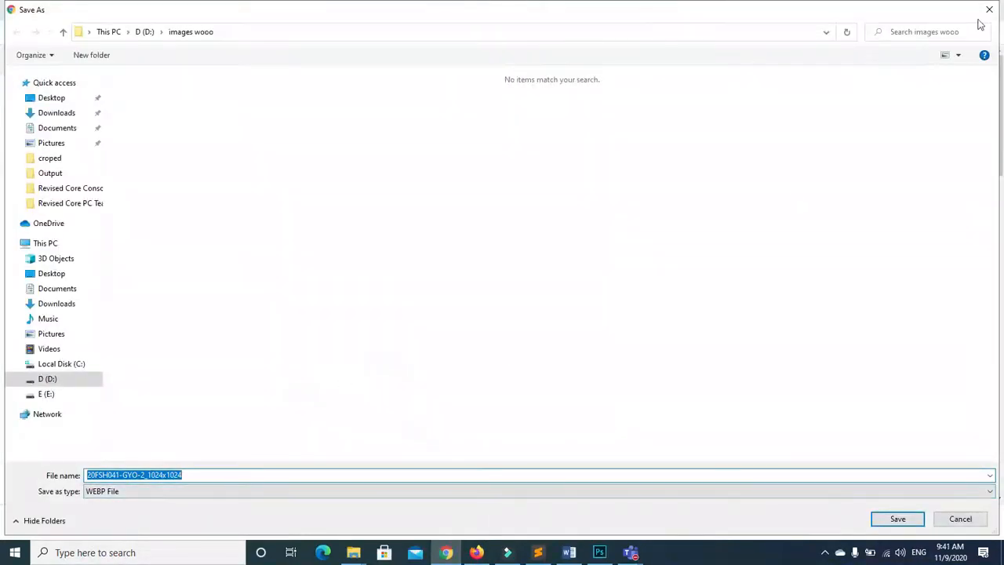
key(Escape)
right_click(341, 417)
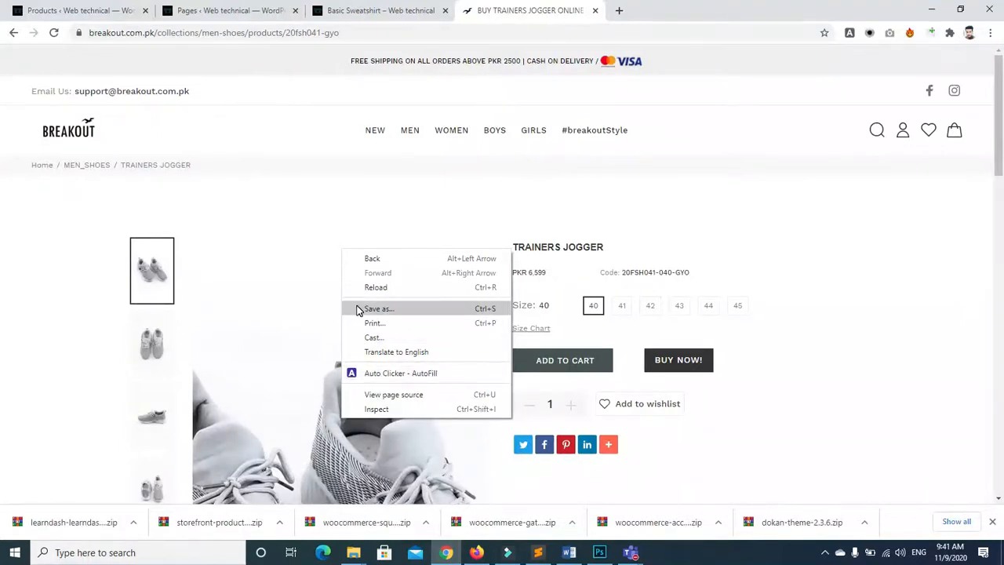
click(297, 500)
click(303, 408)
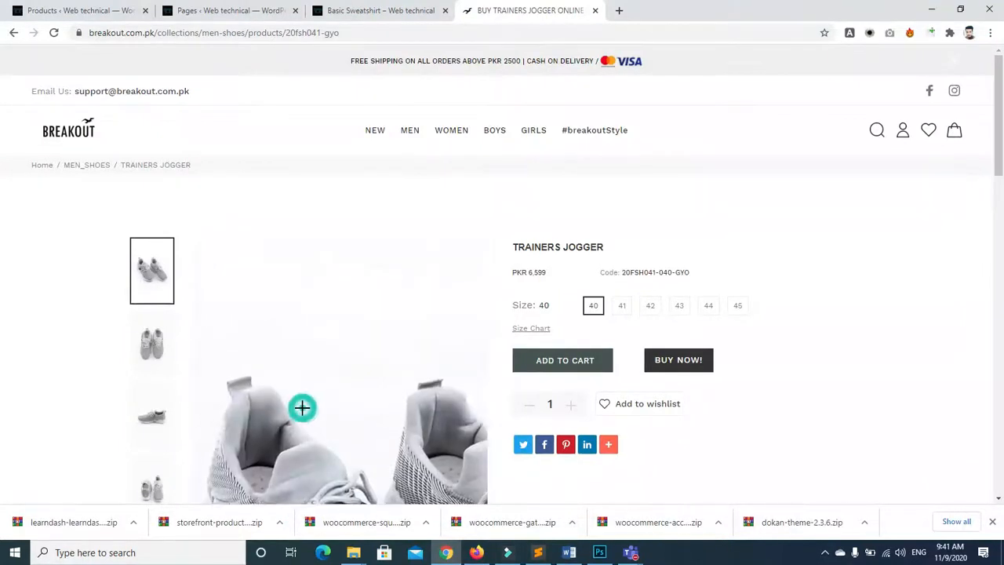
Look for image saving options on the Trainers Jogger's first thumbnail and its enlarged photo
click(155, 269)
right_click(154, 268)
click(155, 268)
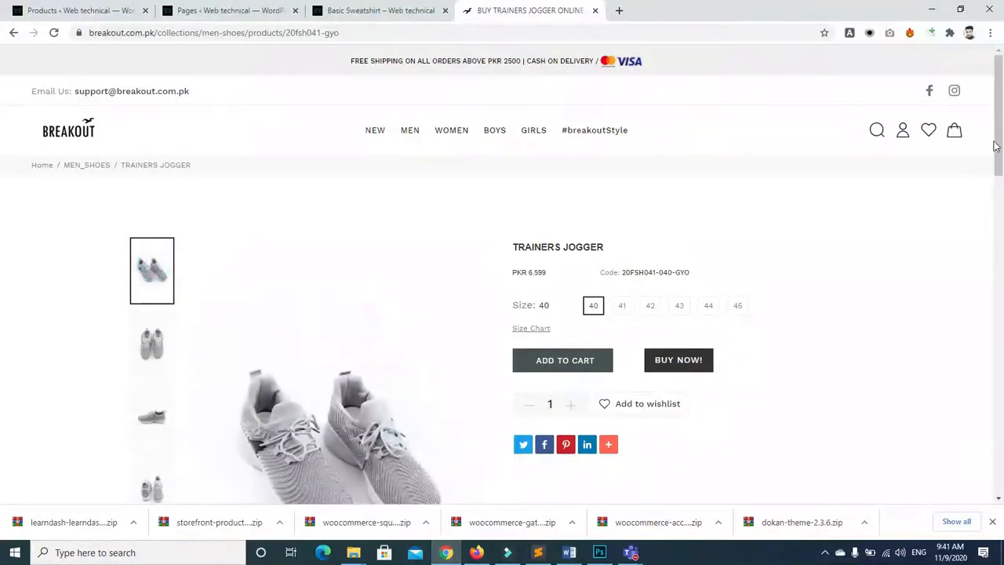
drag(998, 140, 1001, 167)
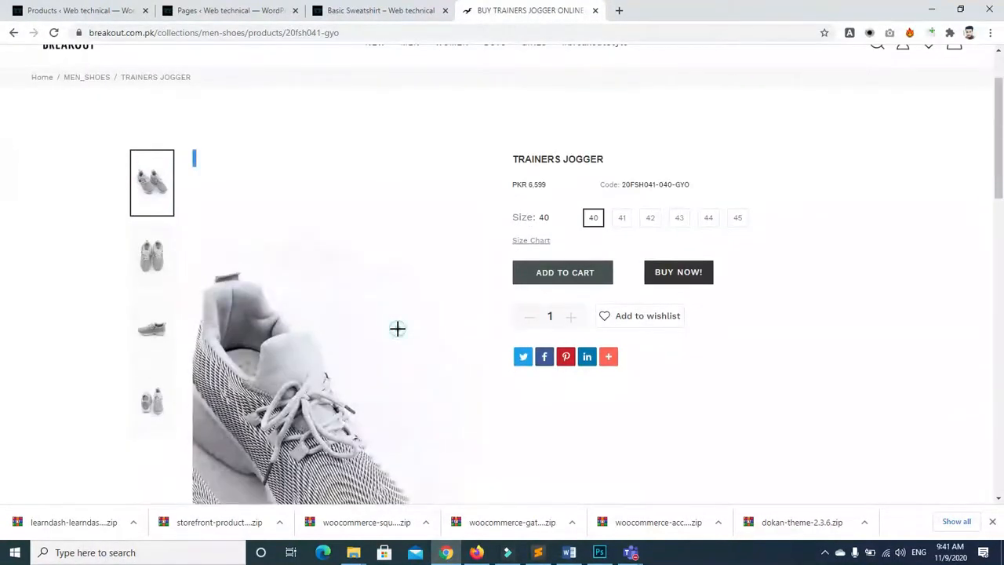
right_click(304, 373)
click(269, 290)
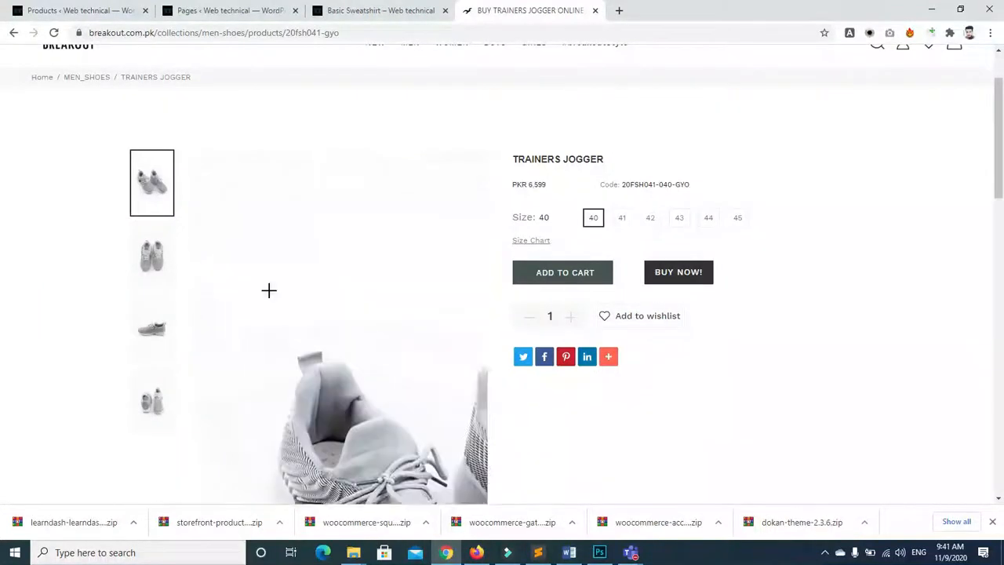
Open google.com in a new tab and close the Trainers Jogger product page
click(619, 11)
click(525, 31)
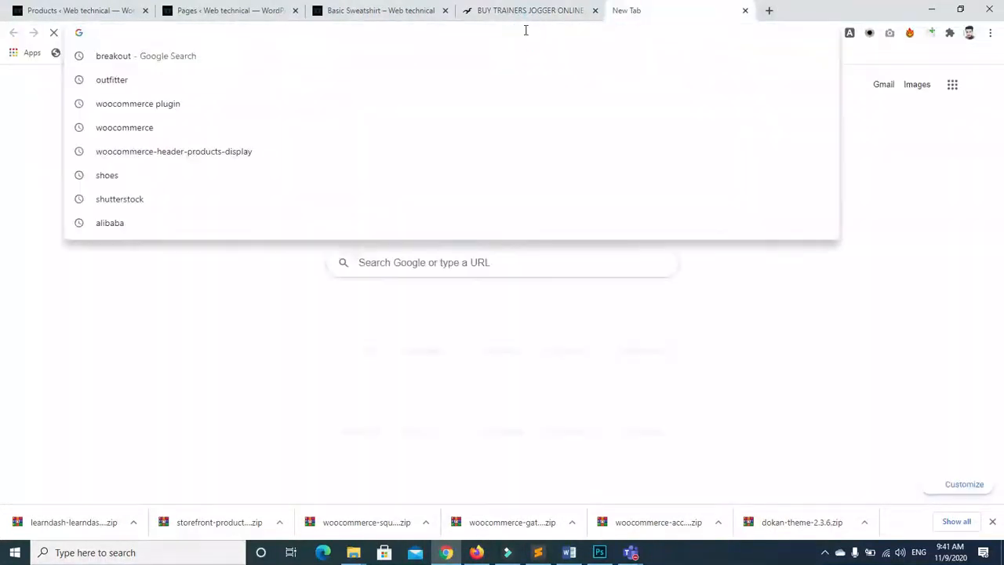
text(google.com)
key(Return)
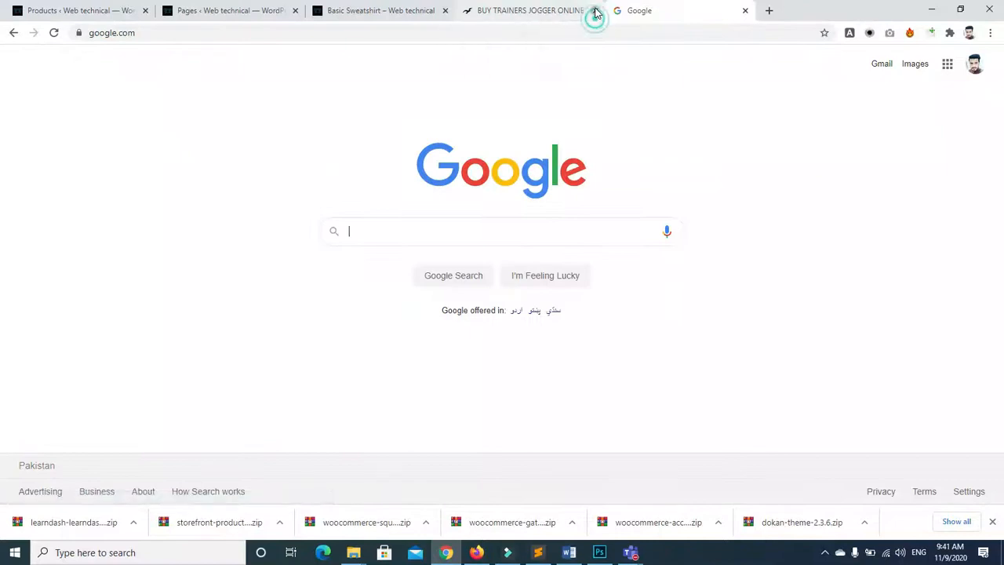
click(595, 10)
Search Google for "shirts" and show the image results
click(398, 239)
text(s)
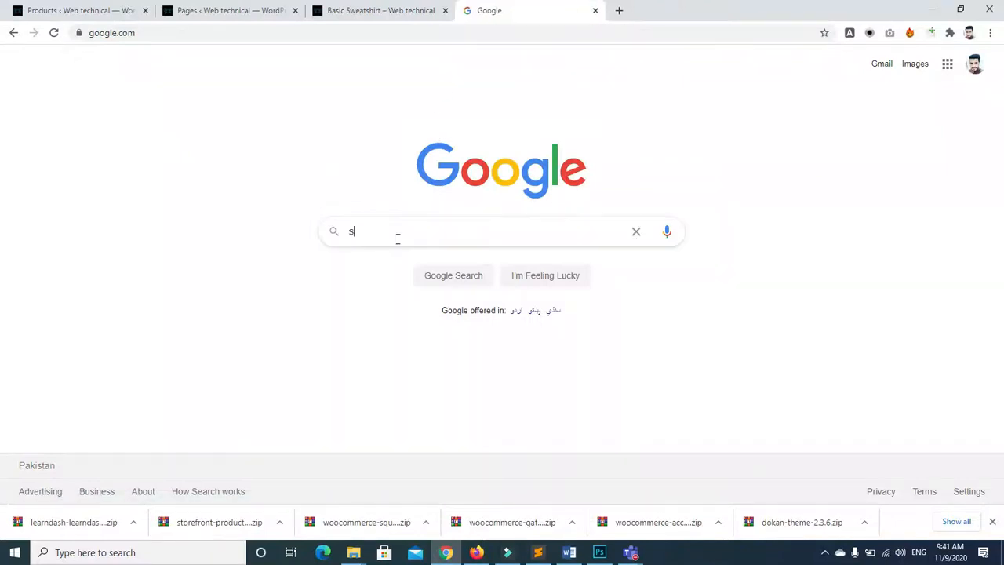
text(hirts)
key(Return)
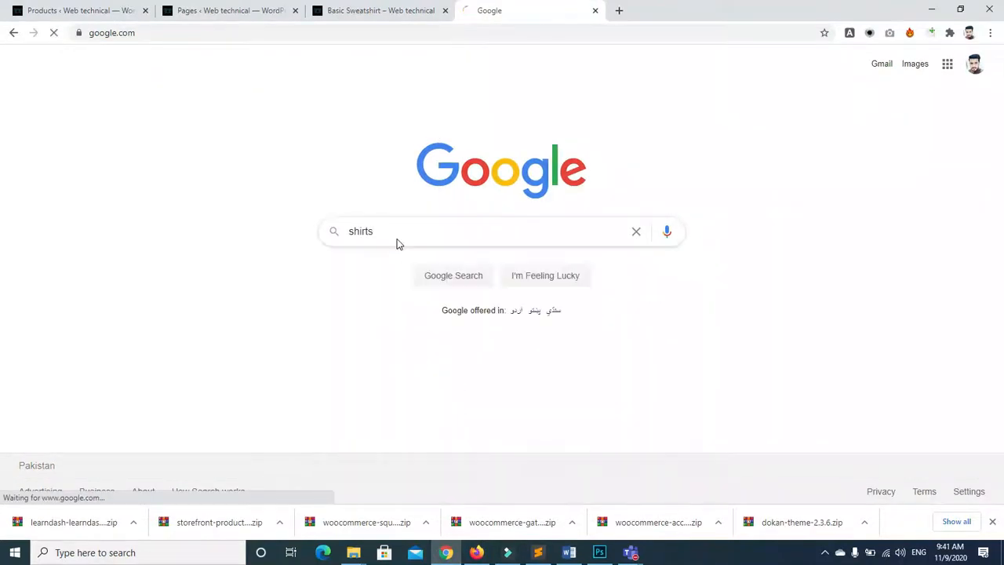
click(157, 106)
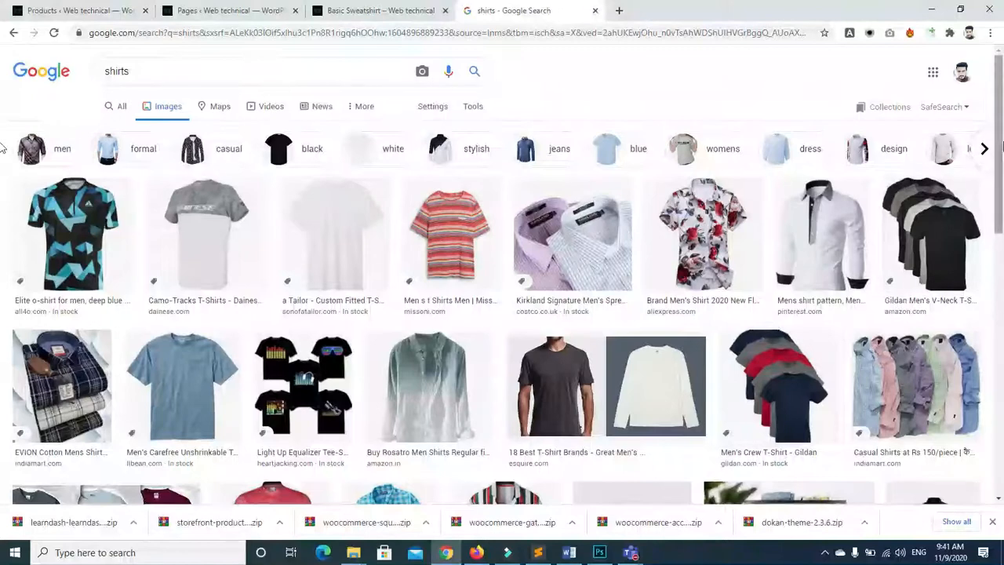
Preview the blue checked Men's Traditional Fit Comfort-First Shirt and save its image as 1 in the images wooo folder
scroll(3, 149, down, 4)
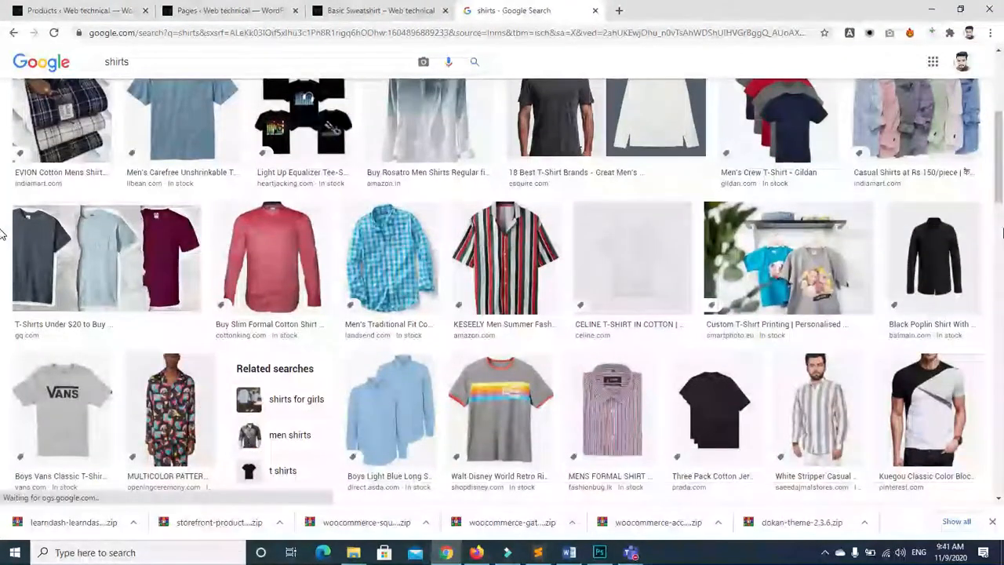
scroll(3, 204, down, 5)
scroll(2, 179, down, 5)
click(373, 335)
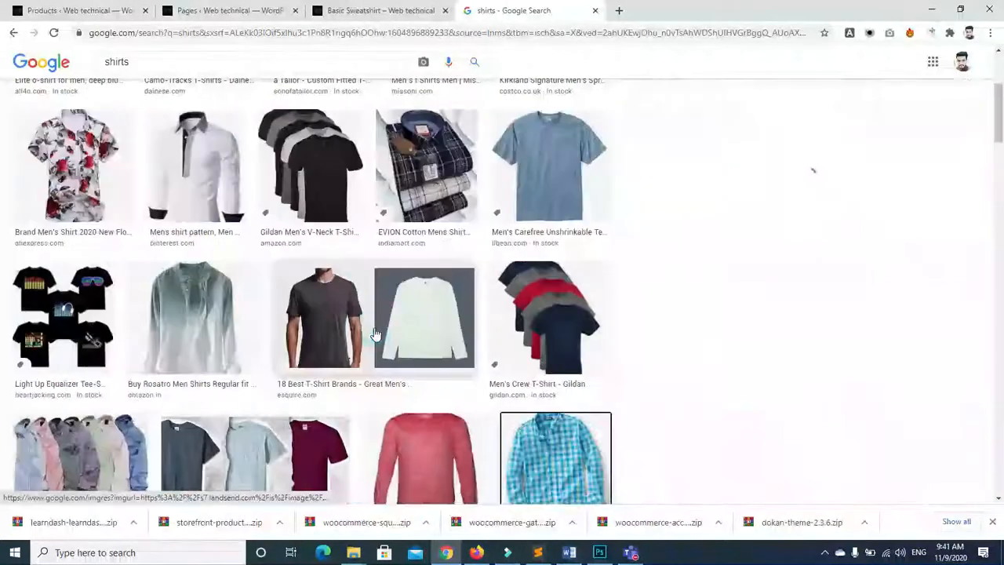
right_click(814, 181)
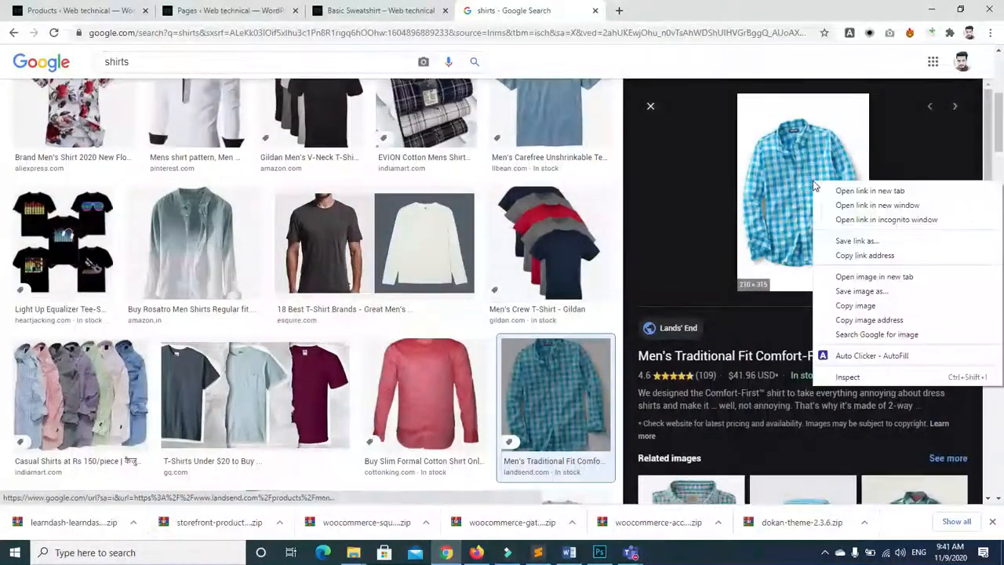
click(838, 291)
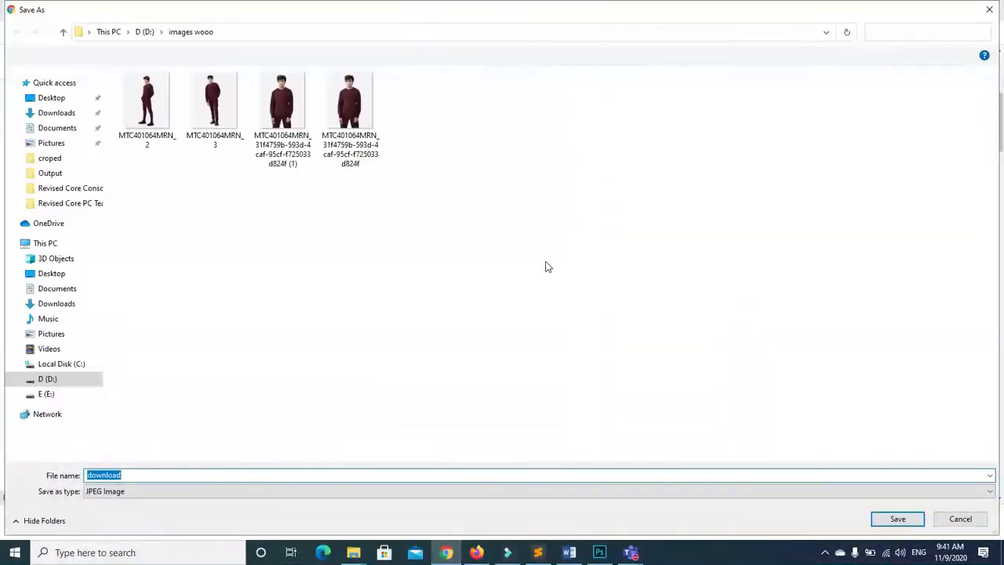
text(1)
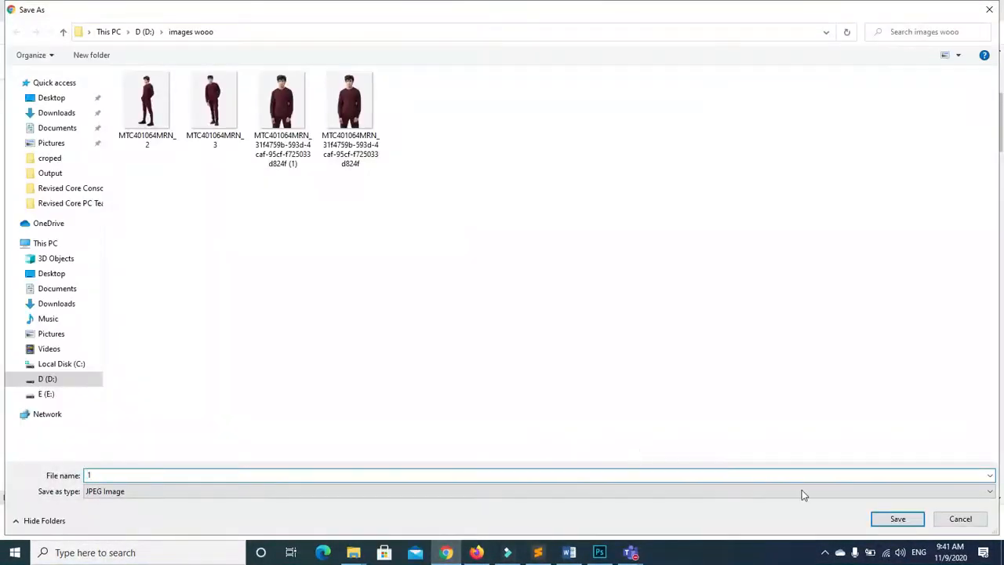
click(897, 519)
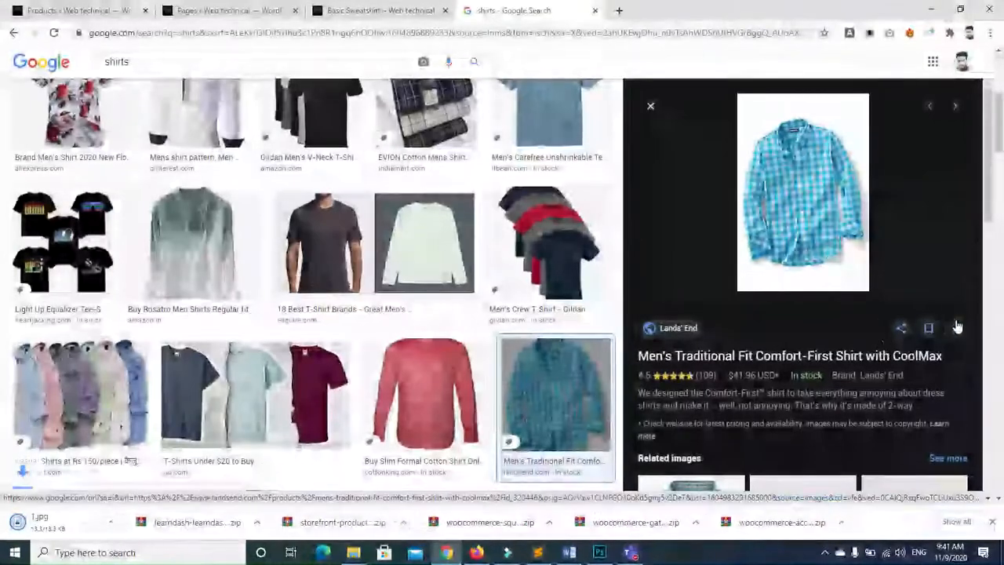
Preview the KESEELY striped summer shirt and save its image as 2 in the images wooo folder
click(955, 106)
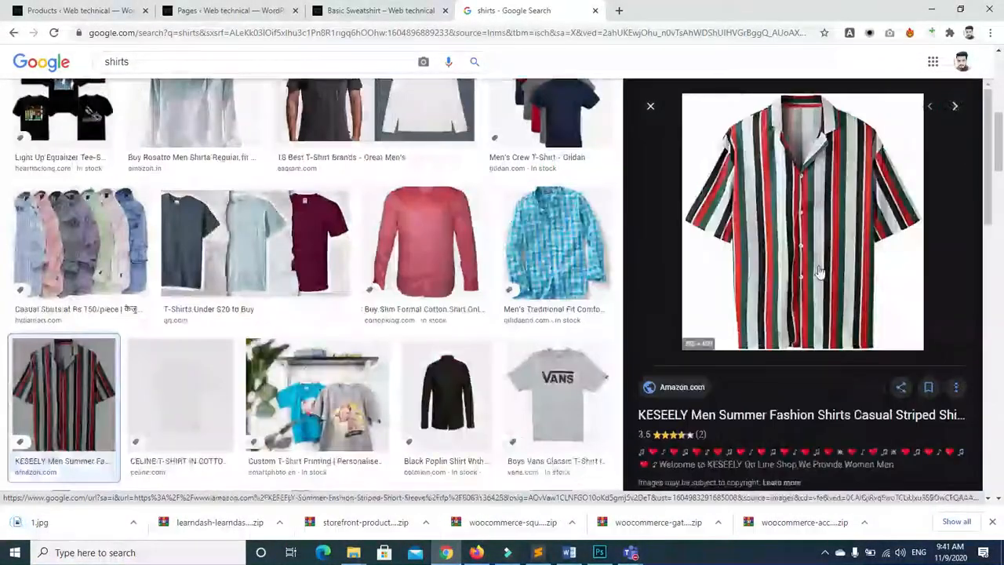
right_click(736, 244)
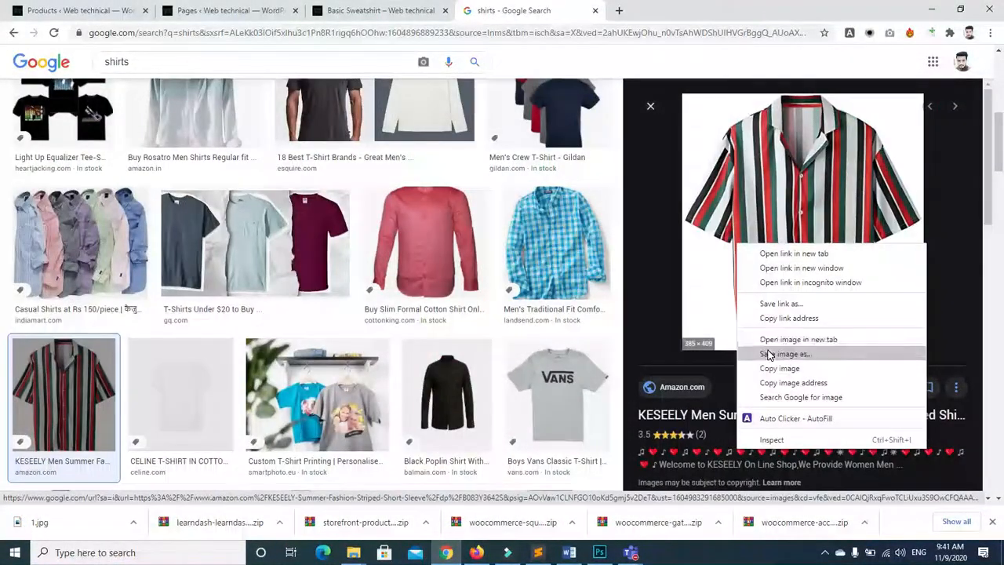
click(769, 355)
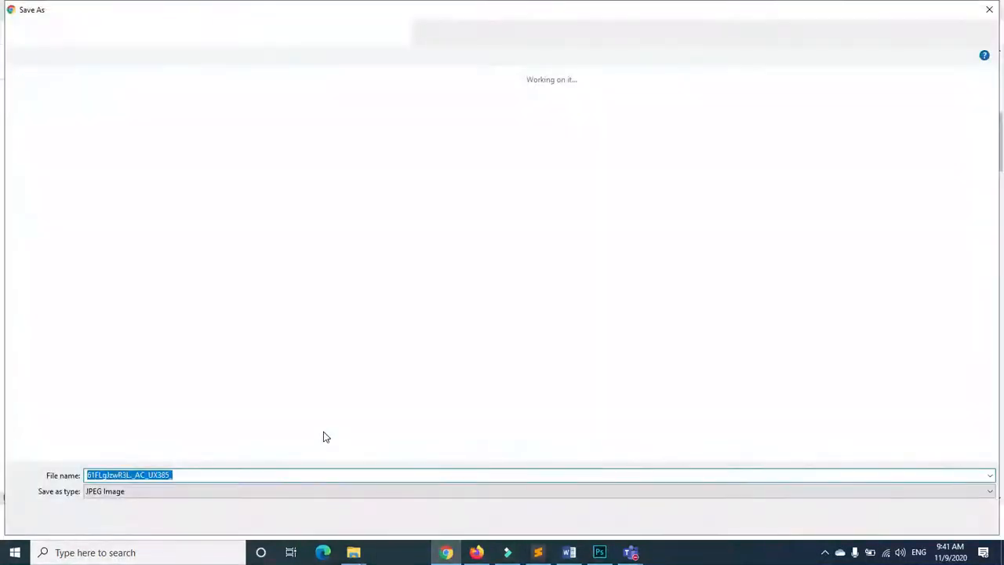
text(2)
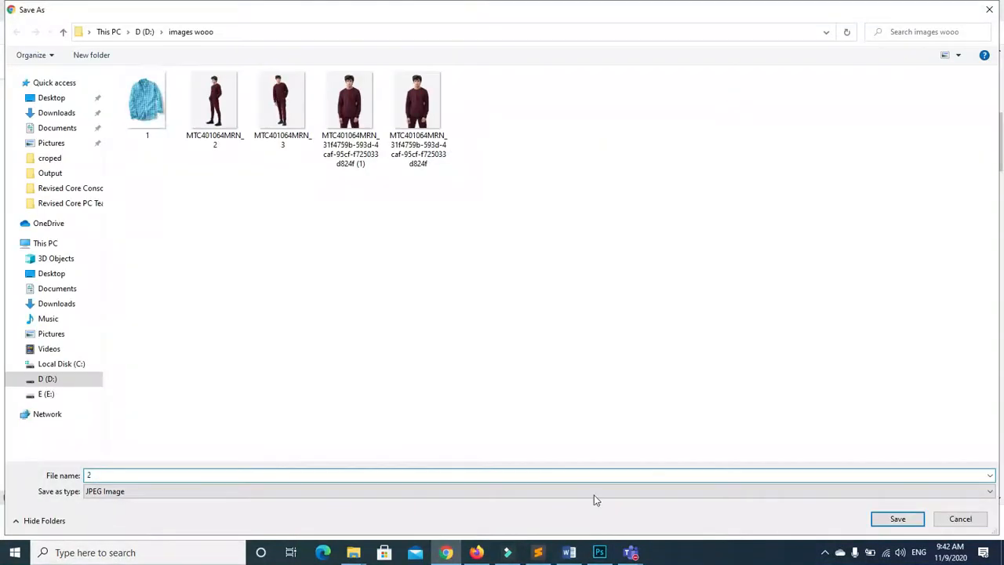
click(898, 519)
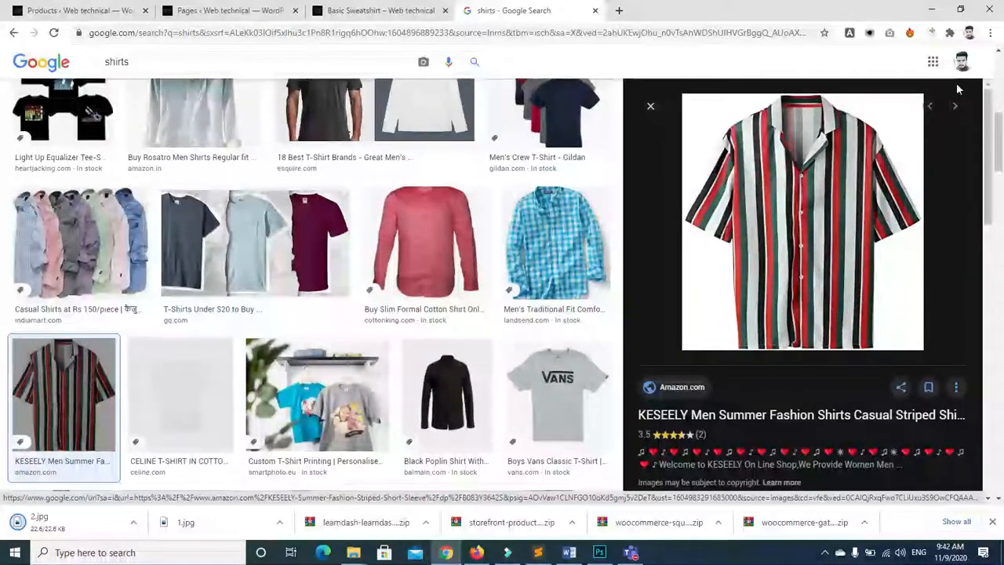
Advance to the Black Poplin Shirt preview, save its image as 3 and close the preview
click(957, 107)
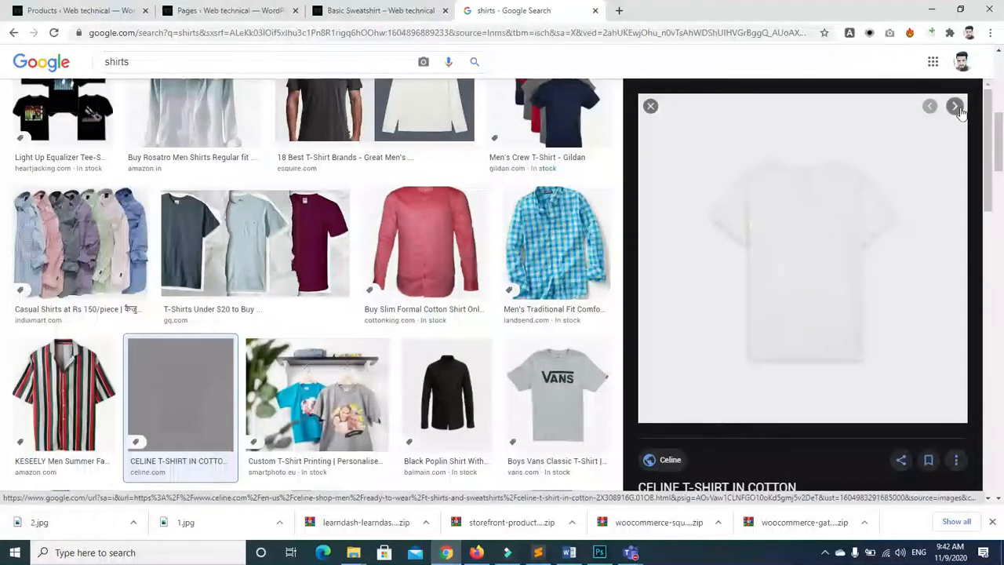
click(957, 108)
click(957, 108)
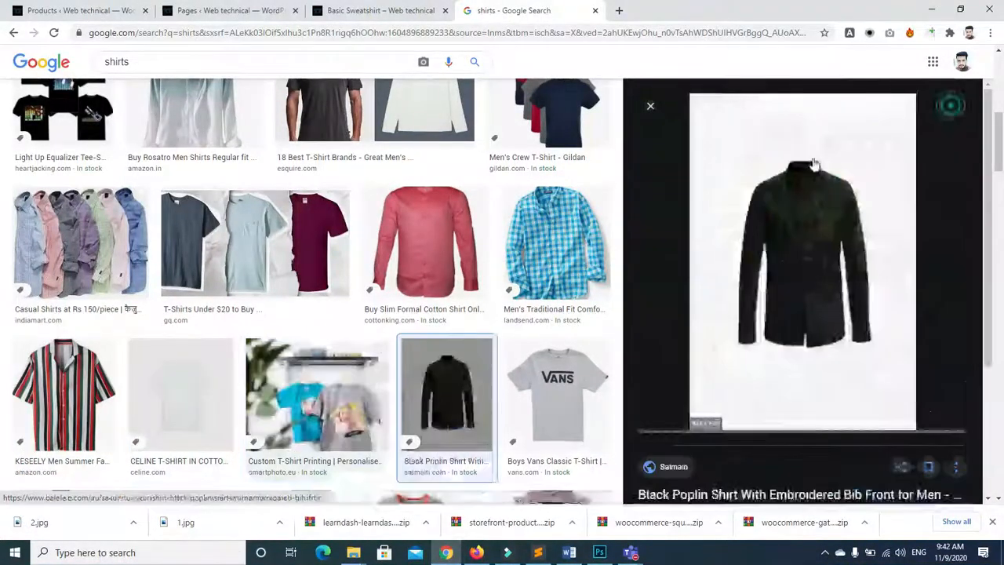
right_click(800, 210)
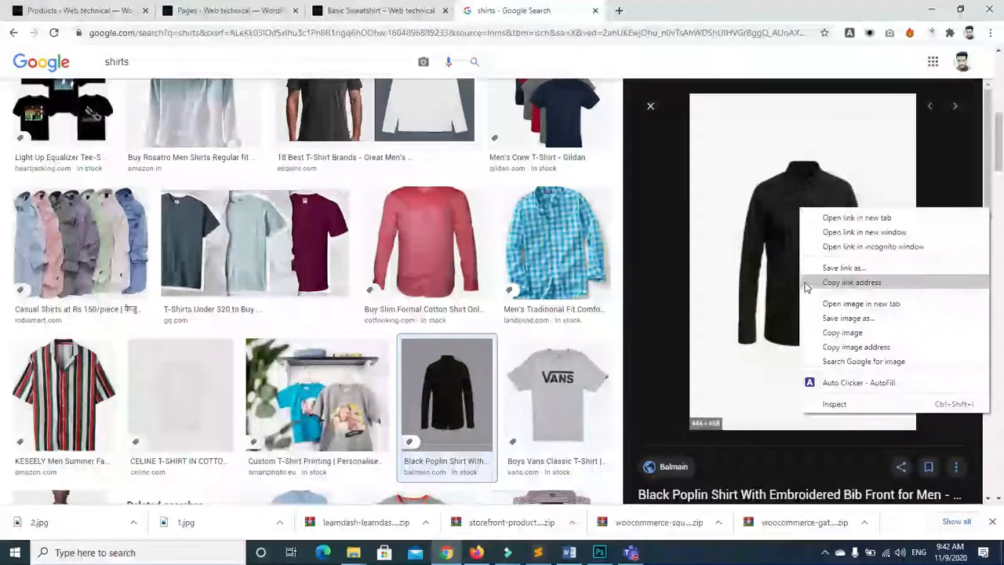
click(840, 318)
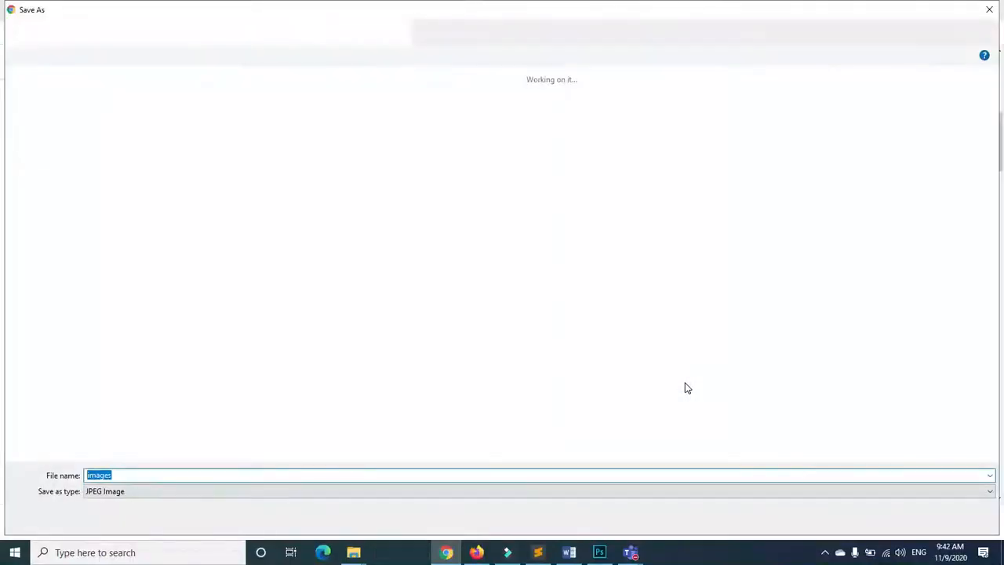
text(3)
click(880, 523)
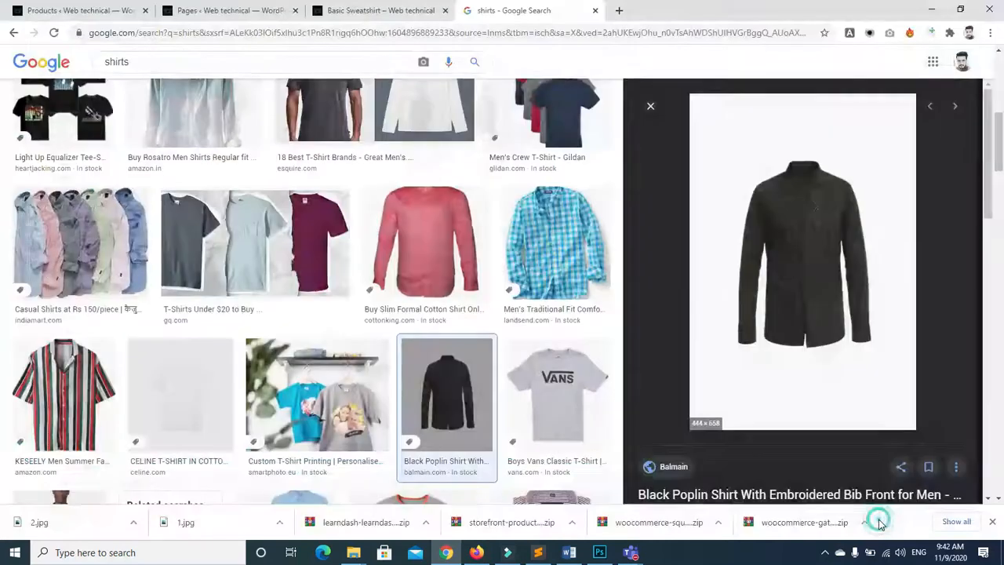
click(655, 107)
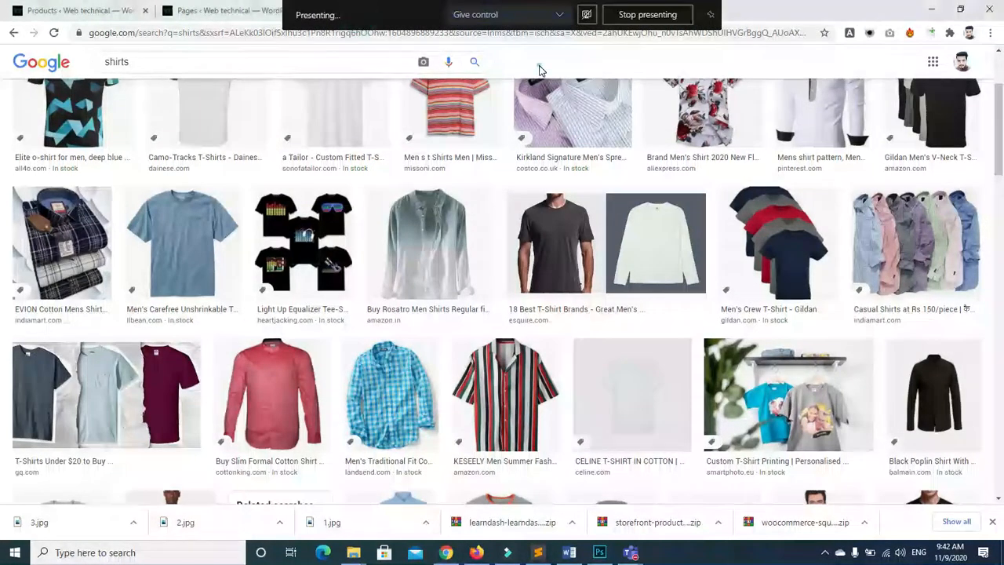
click(358, 15)
click(503, 16)
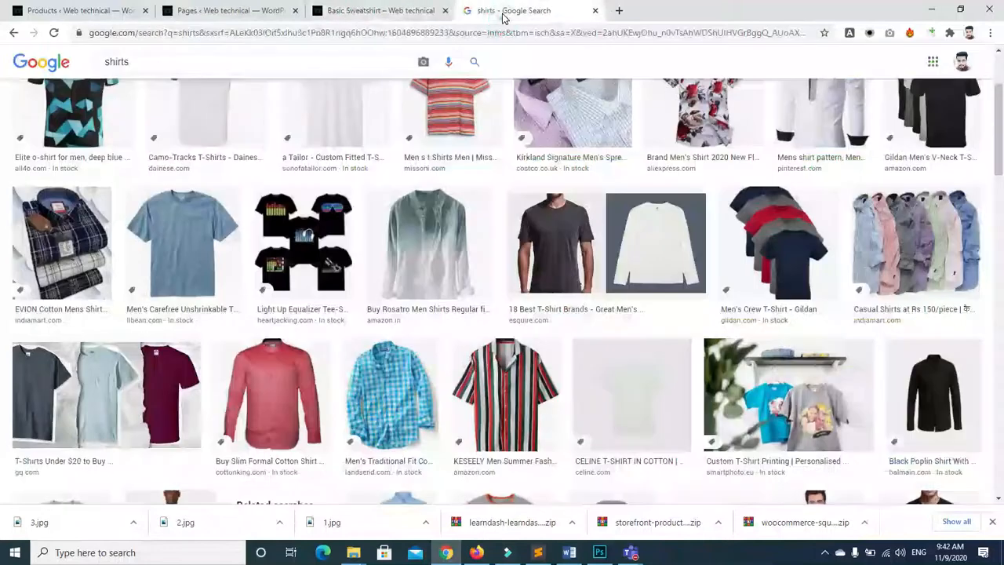
click(619, 11)
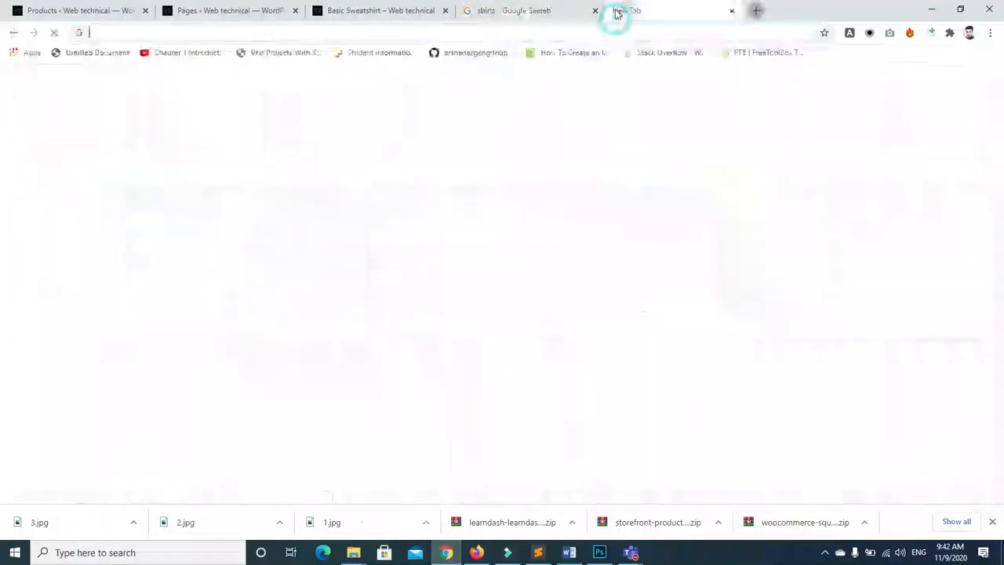
click(255, 10)
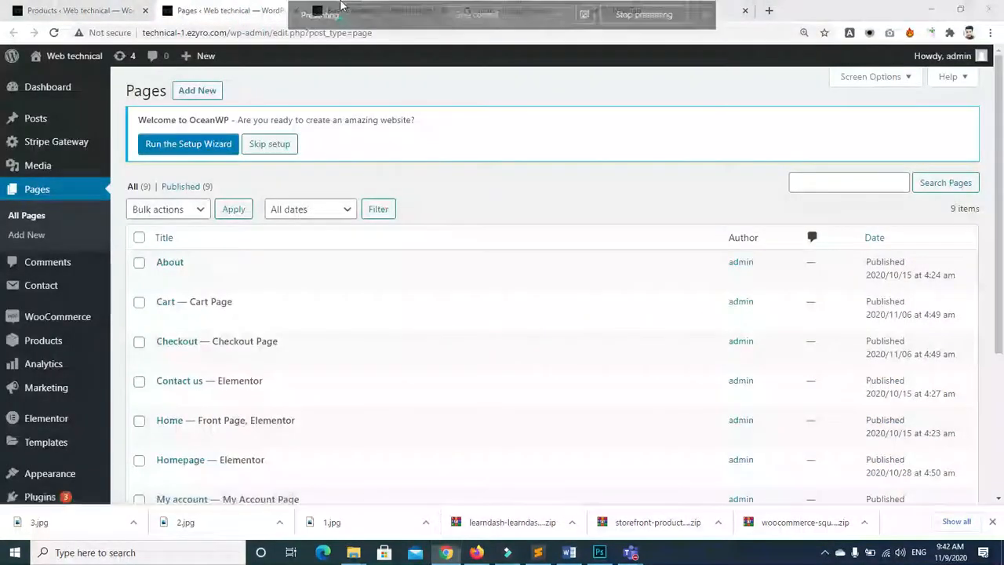
Open the COLORED DENIM JACKET product for editing in a new tab and start a new product from the Products list
click(49, 11)
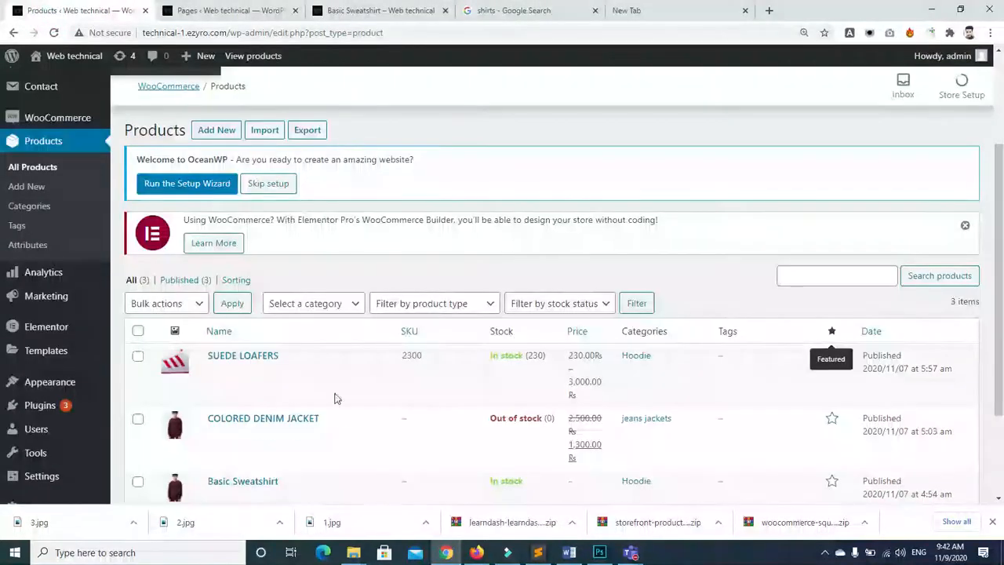
right_click(231, 419)
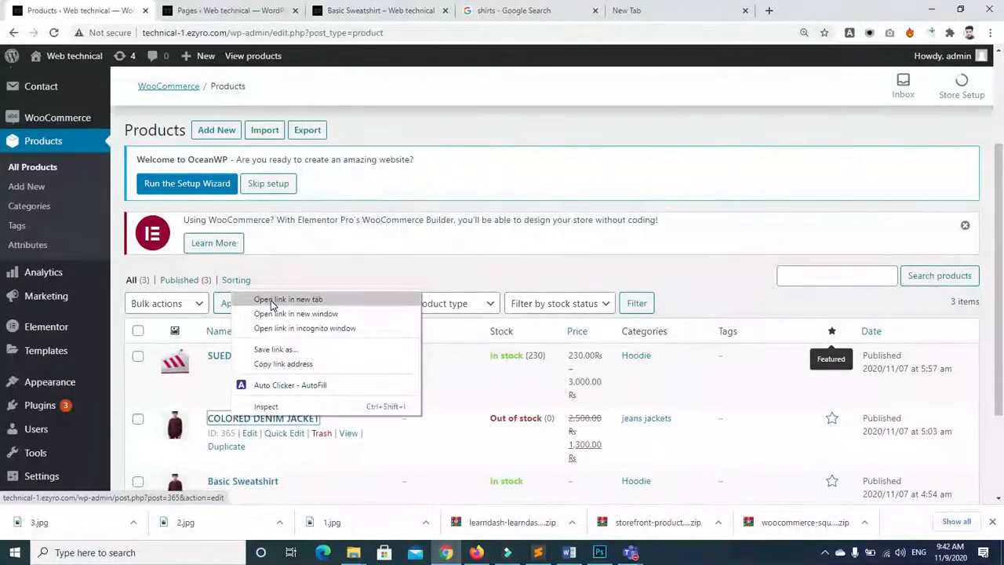
right_click(257, 434)
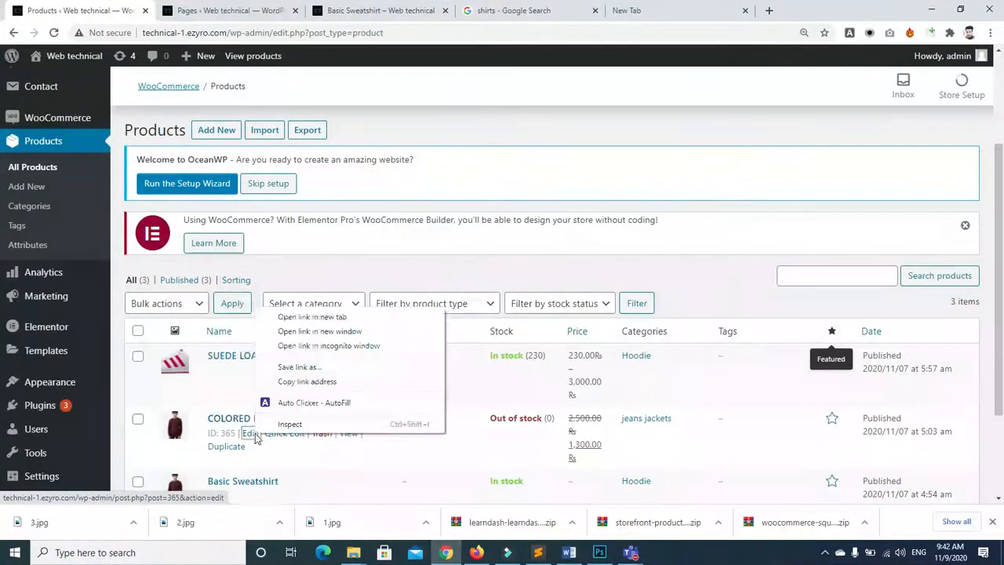
click(287, 317)
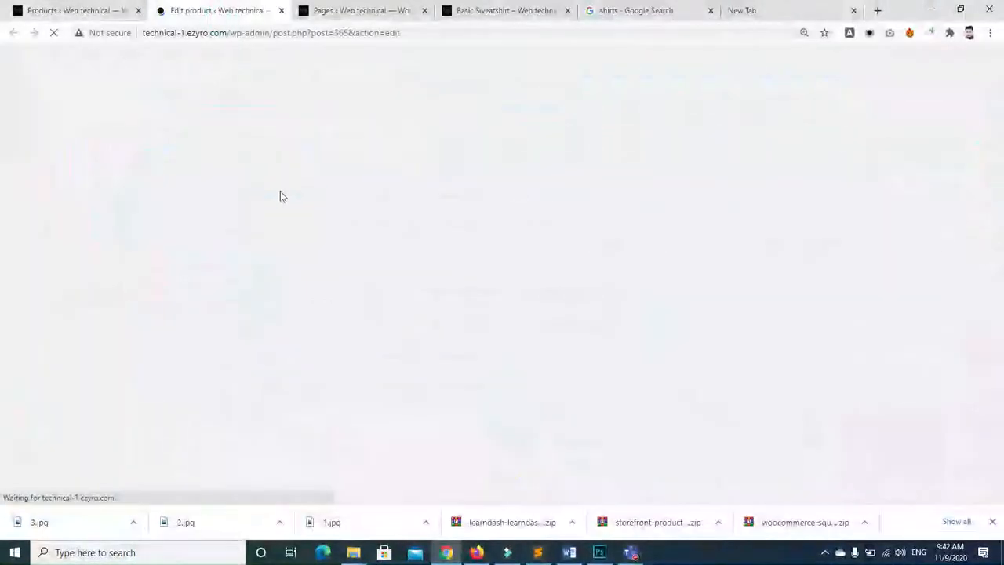
click(66, 11)
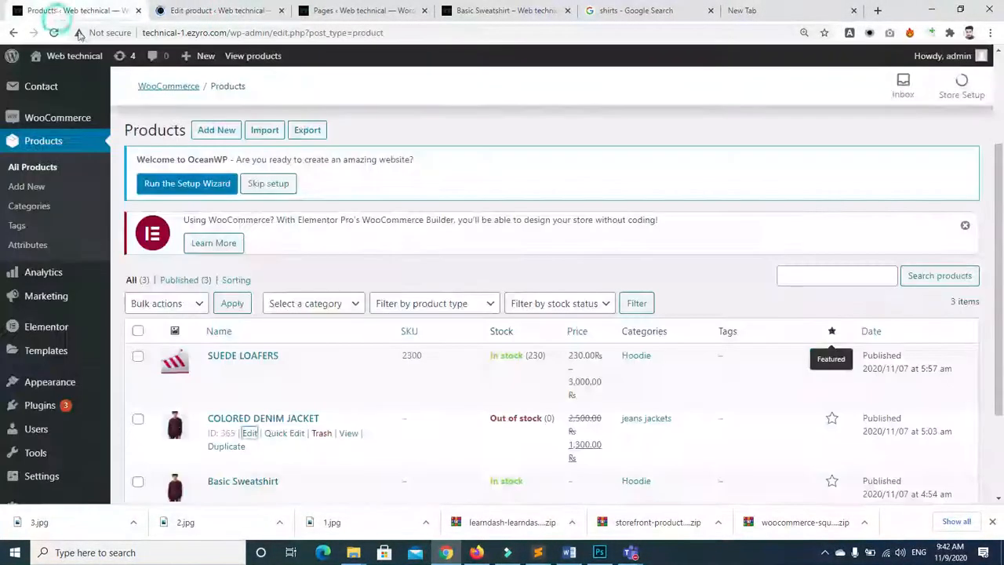
click(204, 133)
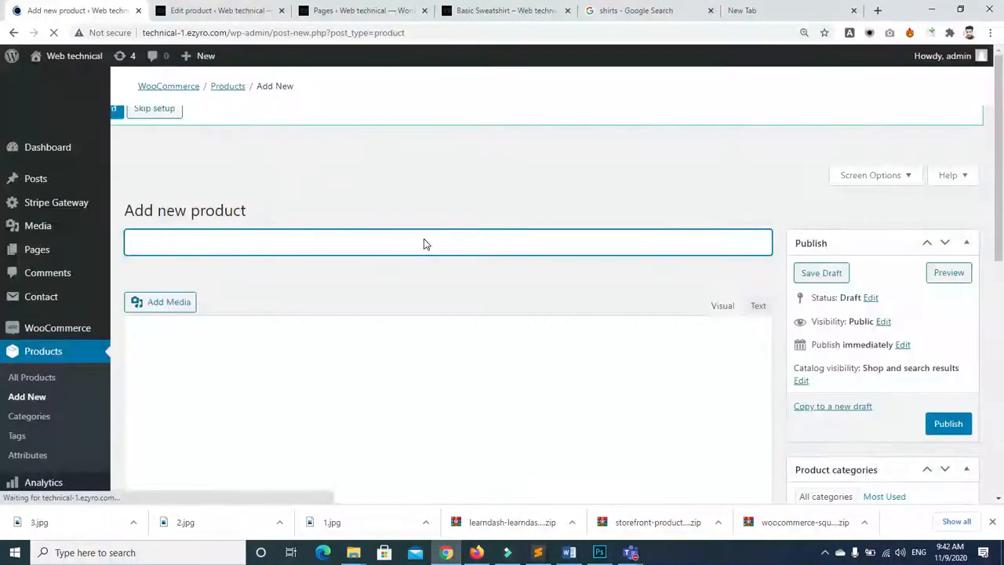
Copy the full title of the existing COLORED DENIM JACKET product and return to the new product form
click(345, 14)
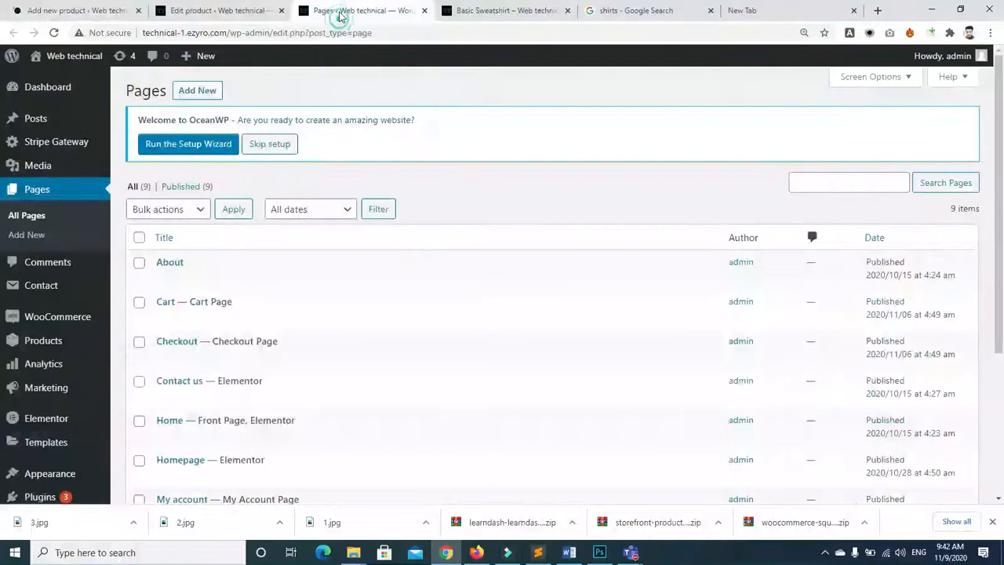
click(241, 14)
triple_click(316, 370)
key(ctrl+c)
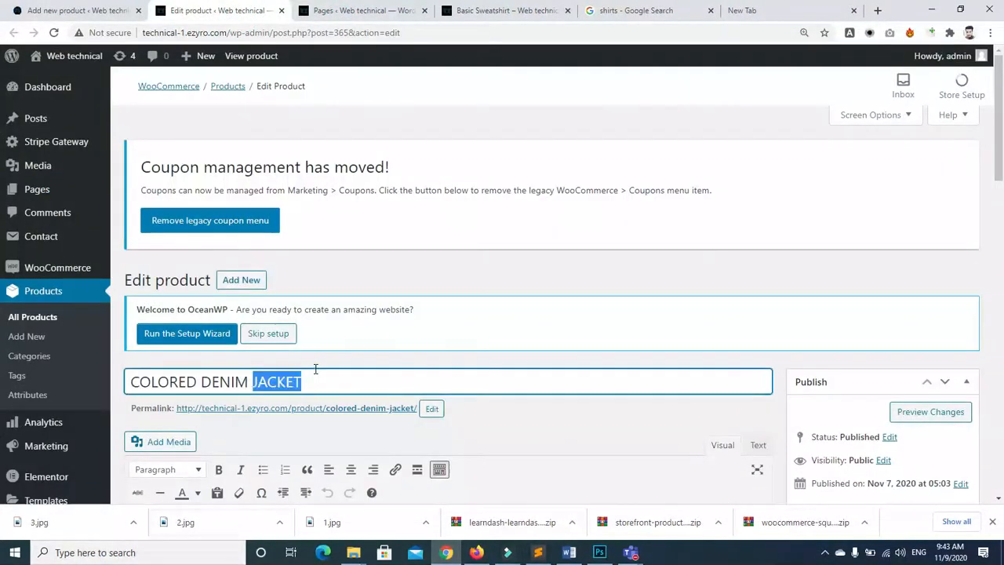
click(74, 10)
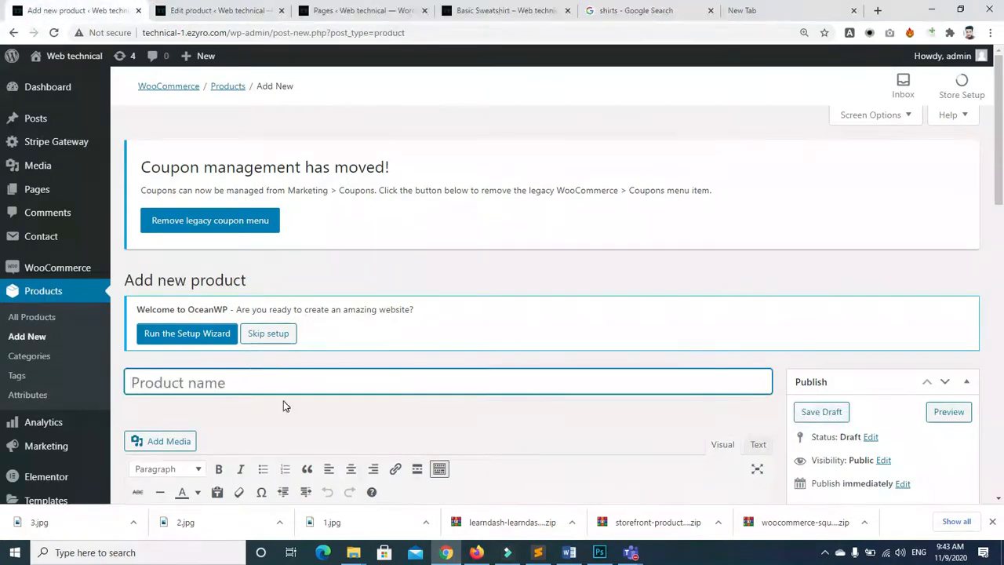
Switch to the Microsoft Teams meeting, admit the guest waiting in the lobby, and return to Chrome
mouse_move(631, 553)
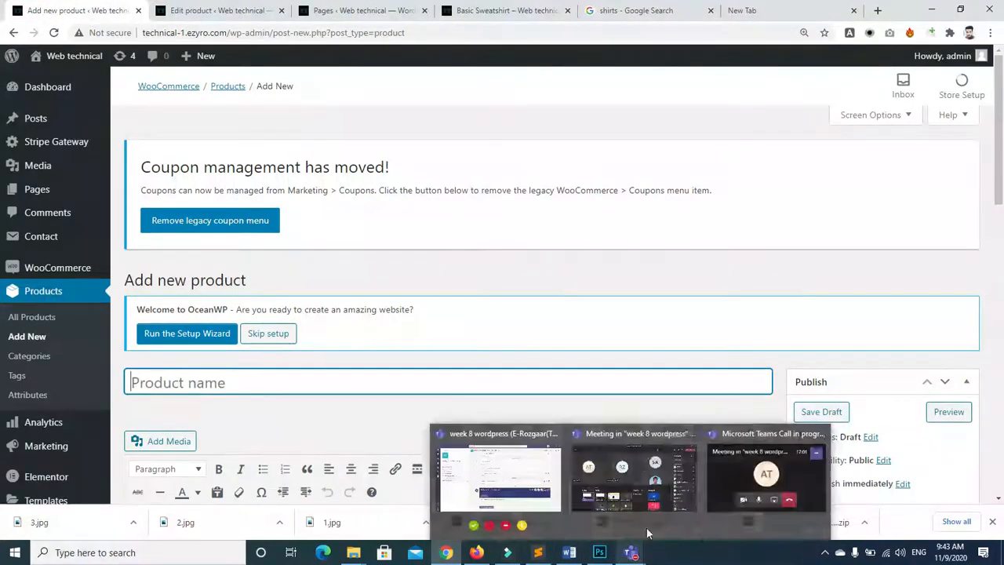
click(687, 492)
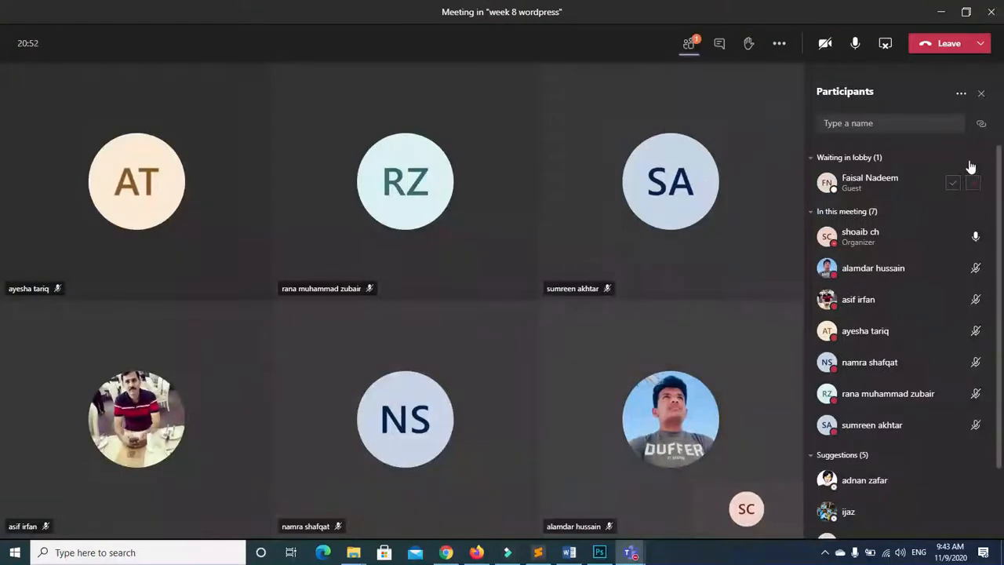
click(952, 183)
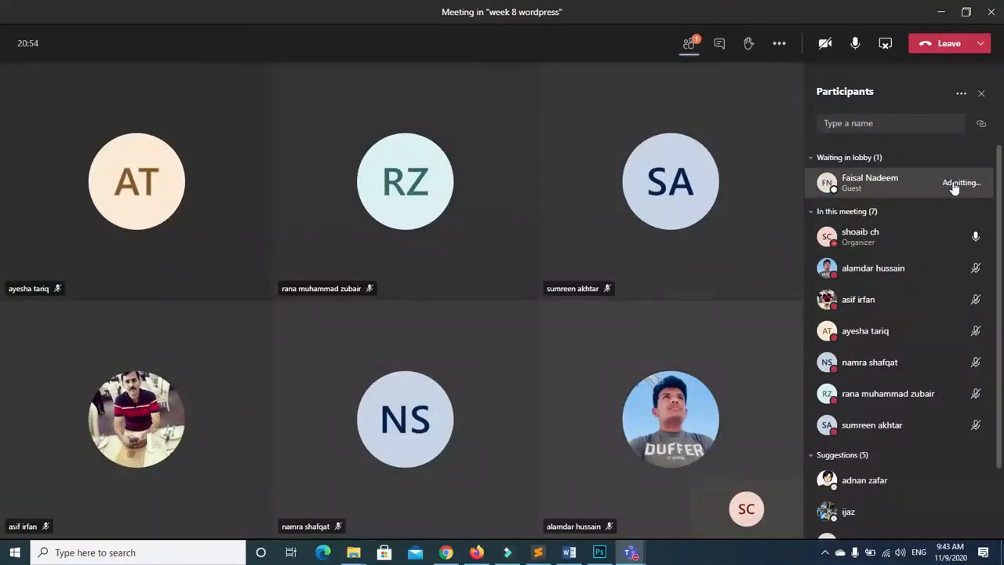
click(445, 552)
Paste the copied title as the new product's name and replace JACKET with Leader
key(ctrl+v)
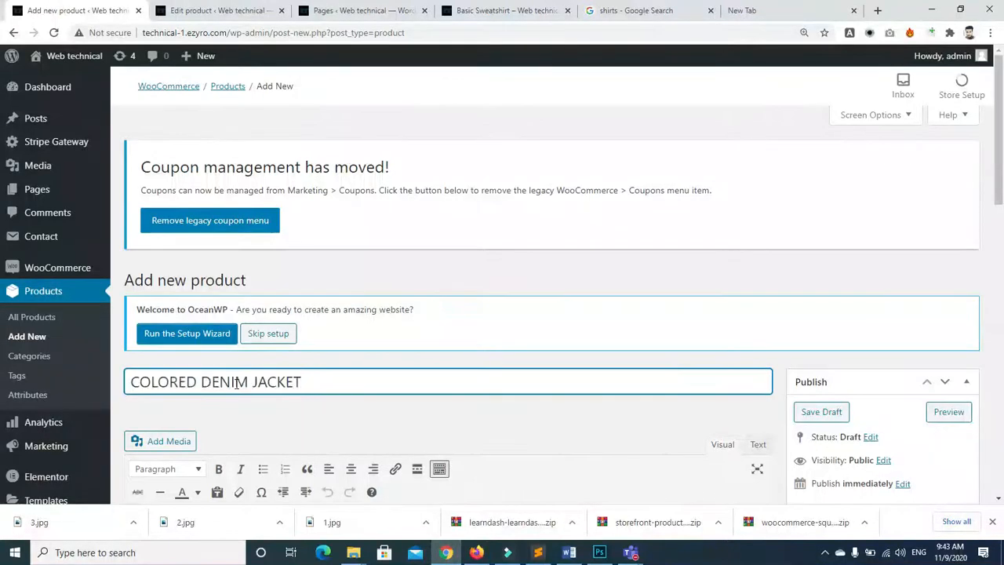
click(301, 381)
click(258, 382)
key(BackSpace)
text(Leader)
Copy the whole COMPOSITION & CARE description from the existing jacket product into the new product's description
scroll(1002, 247, down, 3)
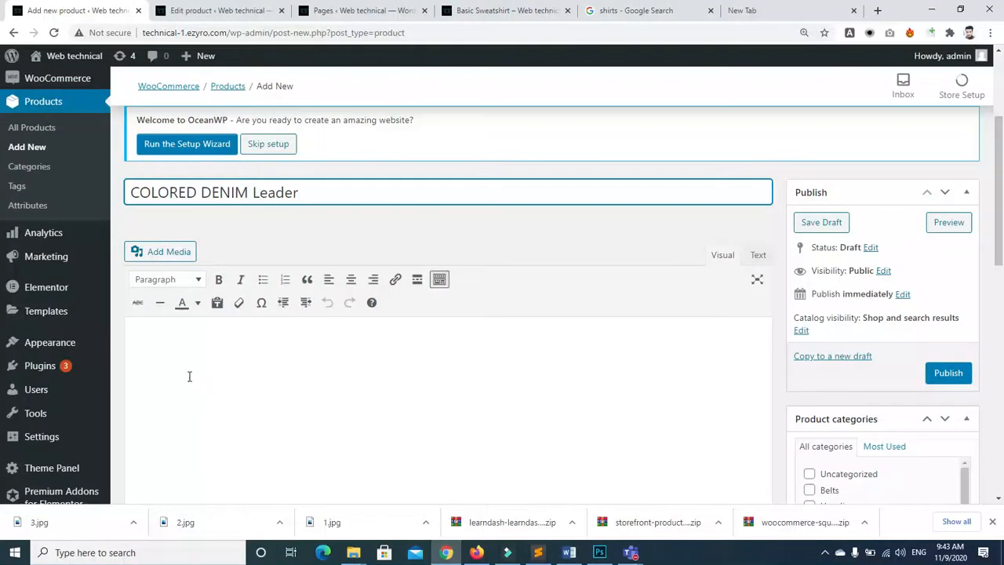
click(130, 339)
click(379, 9)
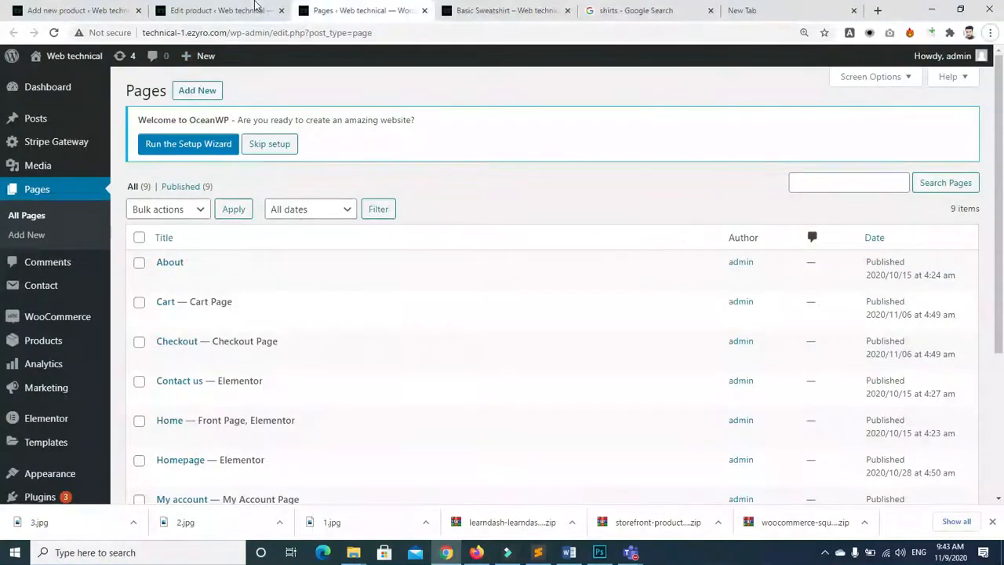
click(234, 10)
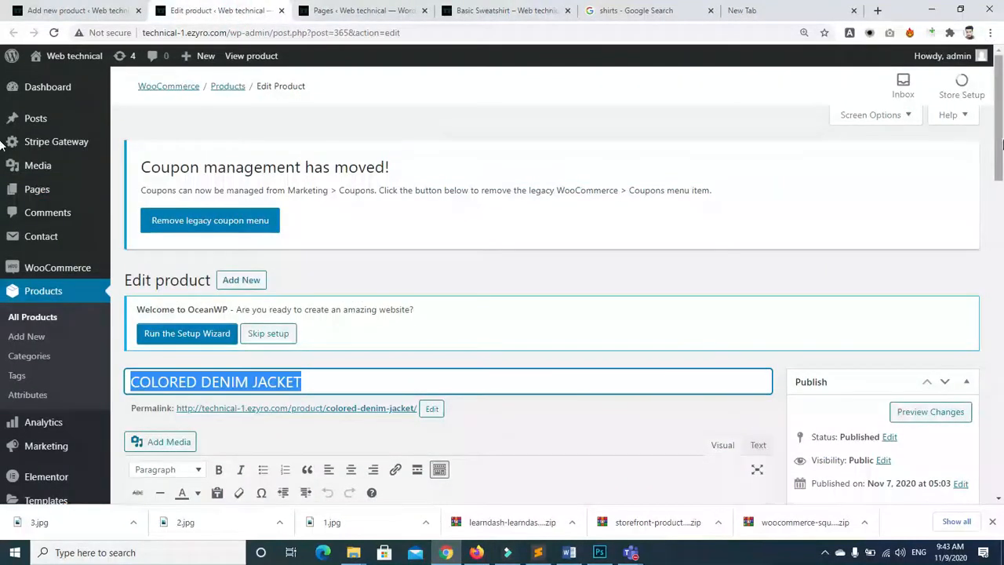
scroll(506, 271, down, 5)
scroll(507, 271, up, 1)
click(325, 301)
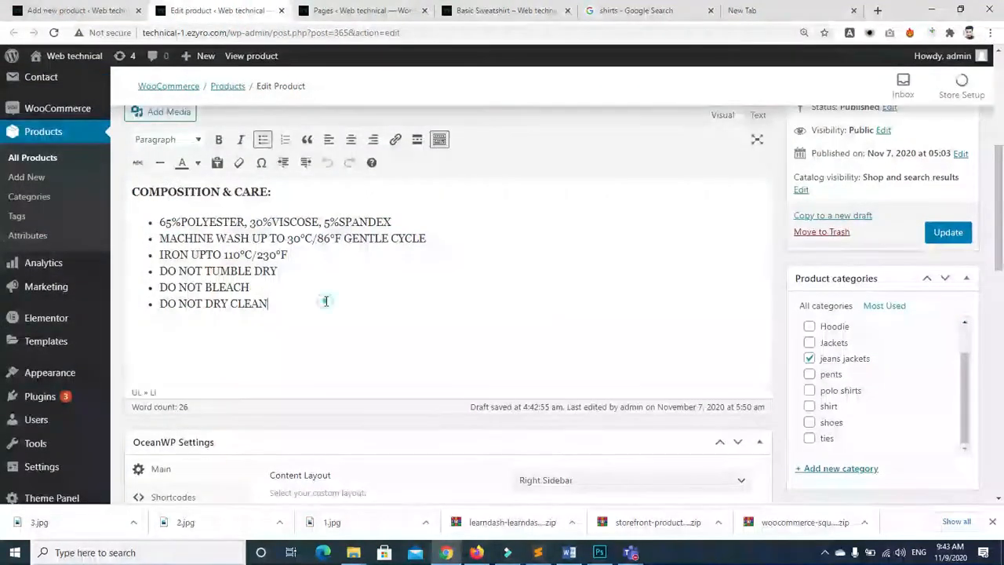
key(ctrl+a)
key(ctrl+c)
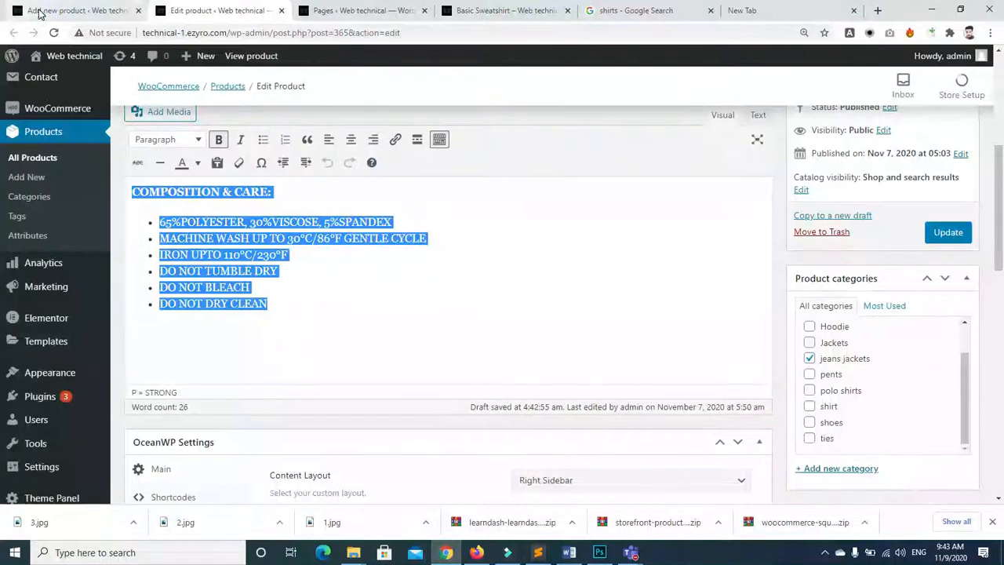
click(40, 11)
click(235, 378)
key(ctrl+v)
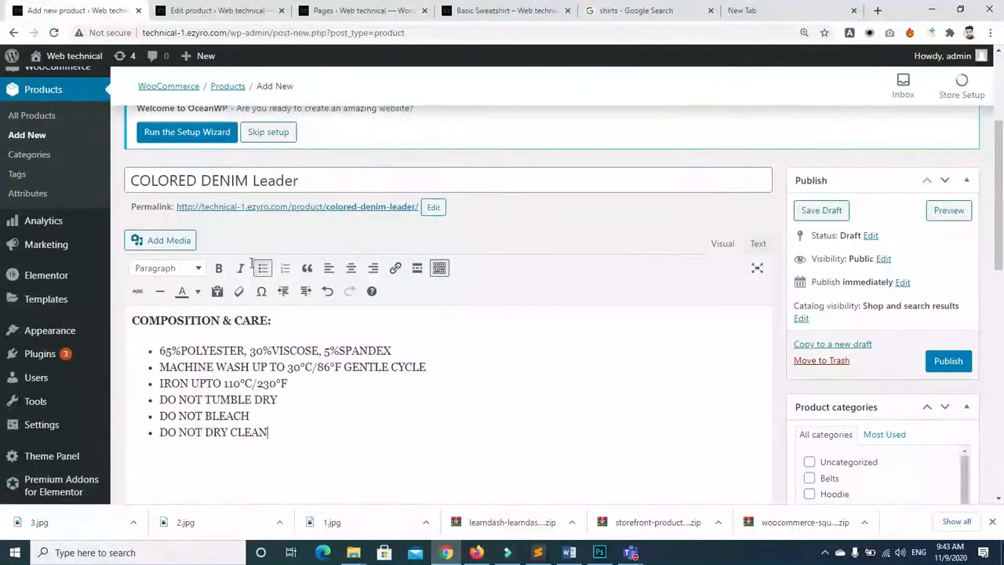
Copy the existing jacket's short description about model height and size into the new product's short description
click(228, 10)
drag(1003, 189, 1002, 420)
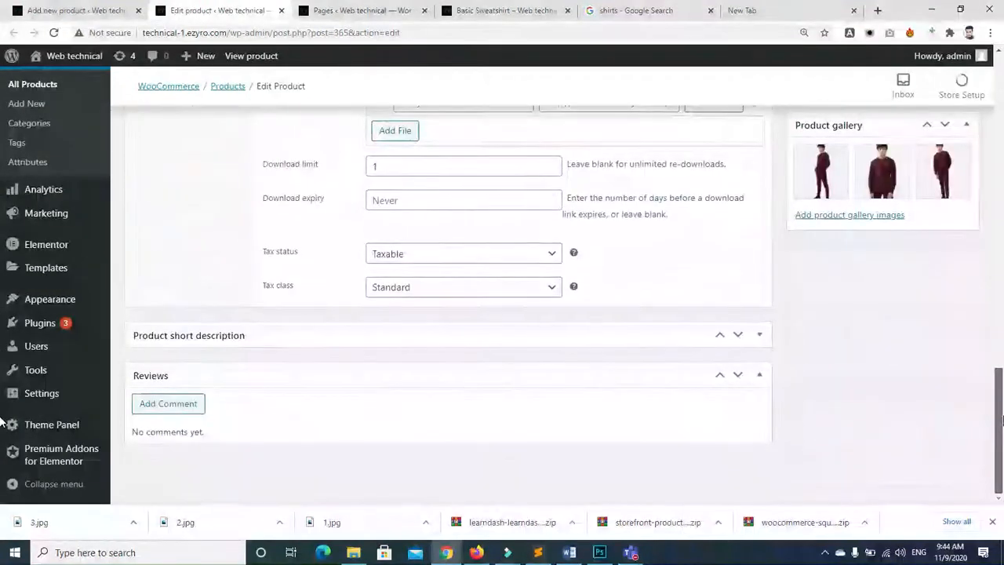
click(759, 336)
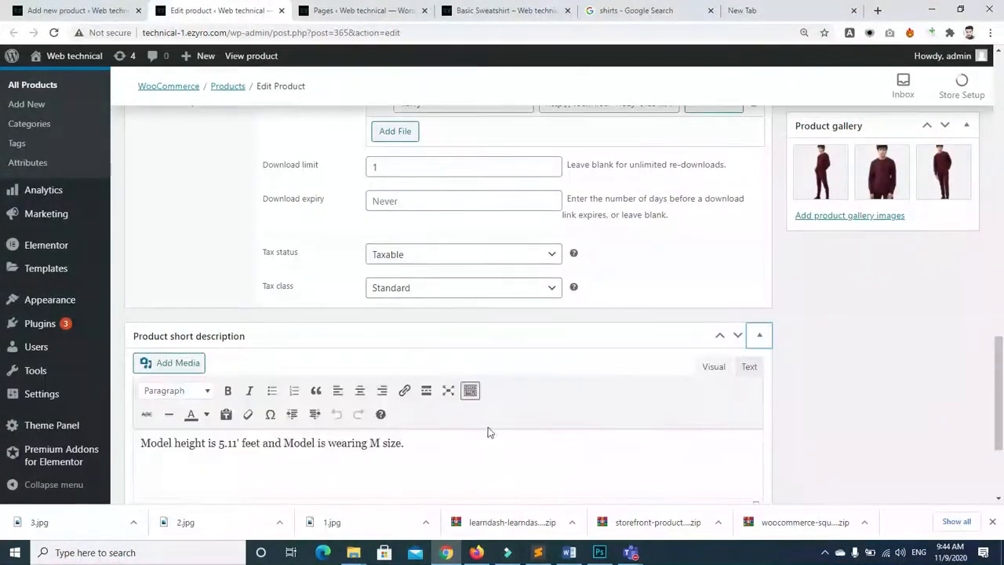
triple_click(429, 447)
key(ctrl+c)
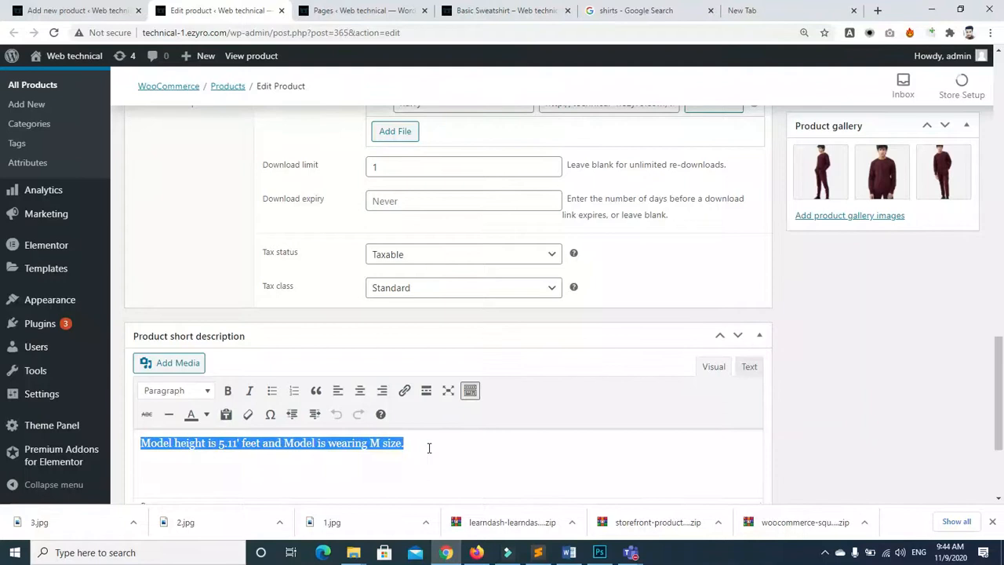
click(87, 11)
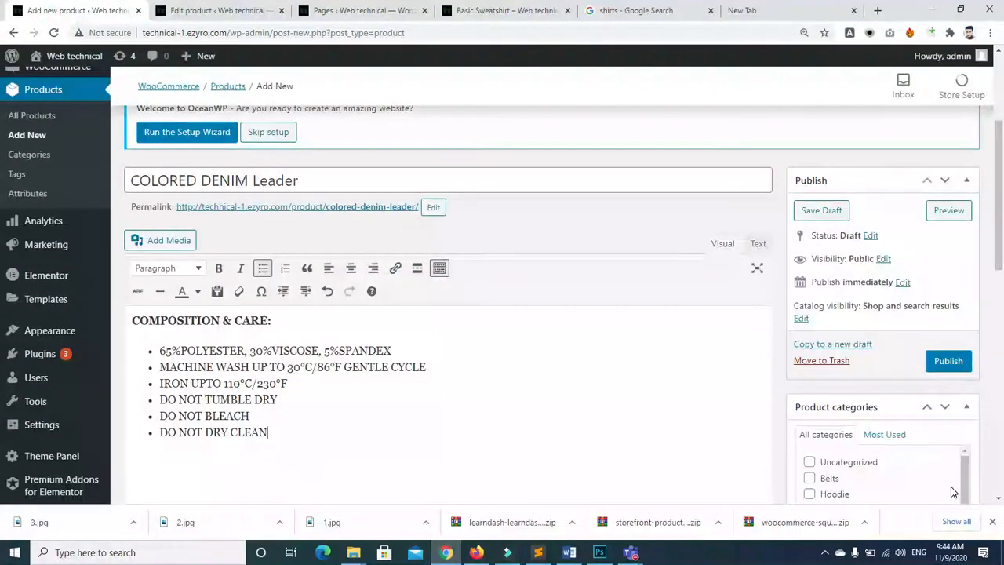
scroll(993, 488, down, 10)
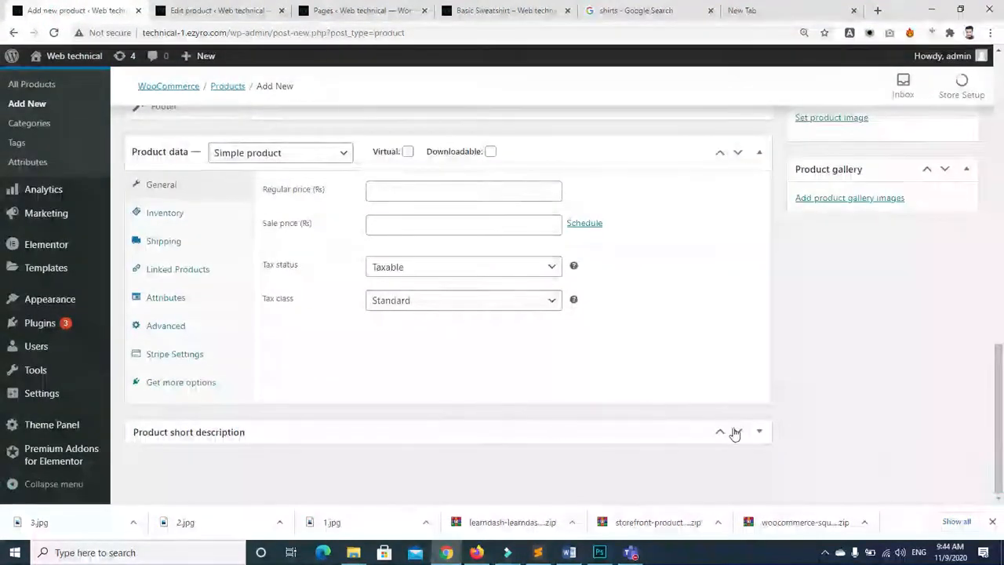
click(757, 431)
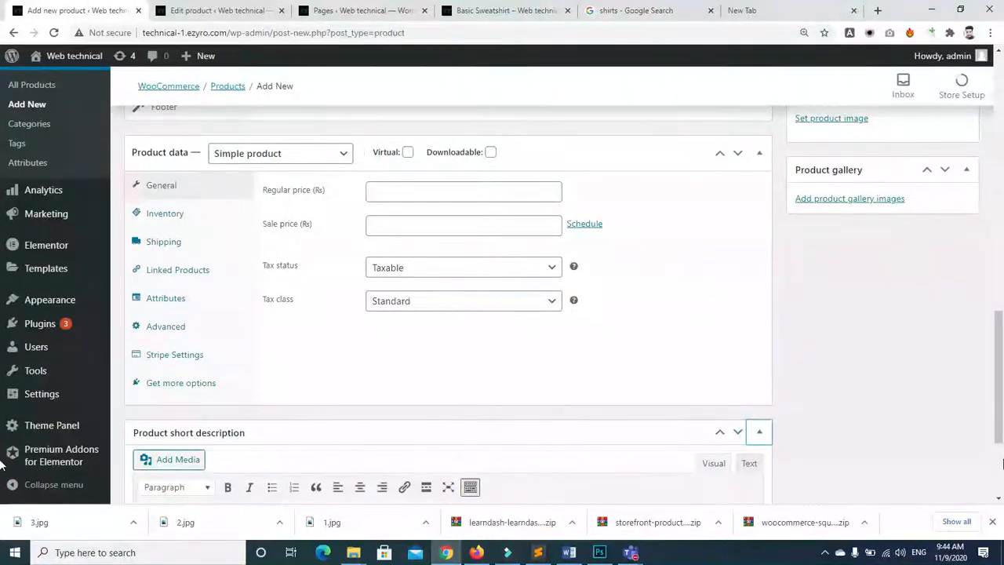
scroll(634, 355, down, 2)
key(ctrl+v)
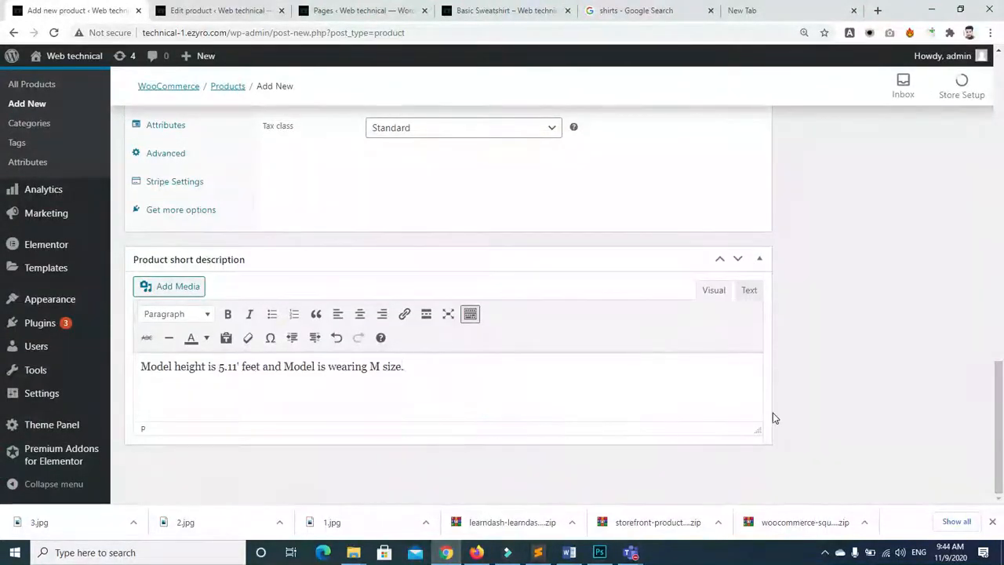
Publish the new product and move it from the Uncategorized category to Jackets
drag(999, 419, 1002, 124)
click(930, 468)
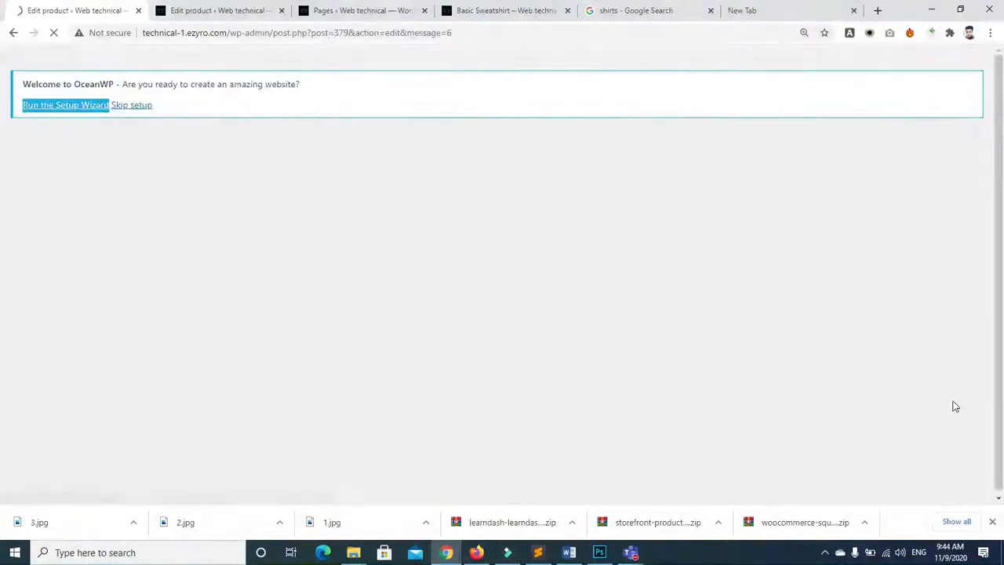
click(1002, 284)
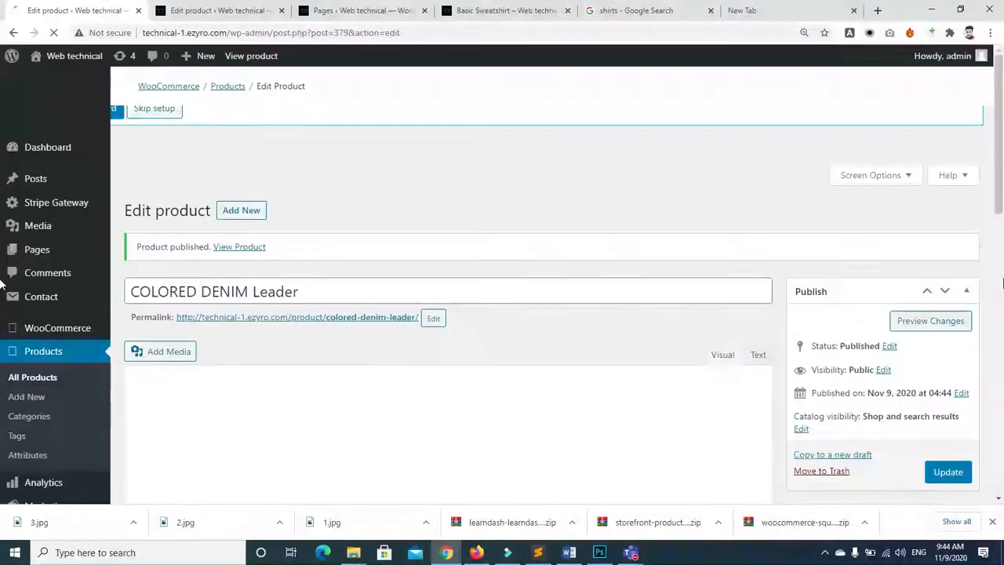
mouse_move(1002, 283)
mouse_down()
mouse_move(1002, 196)
mouse_move(1002, 287)
mouse_up()
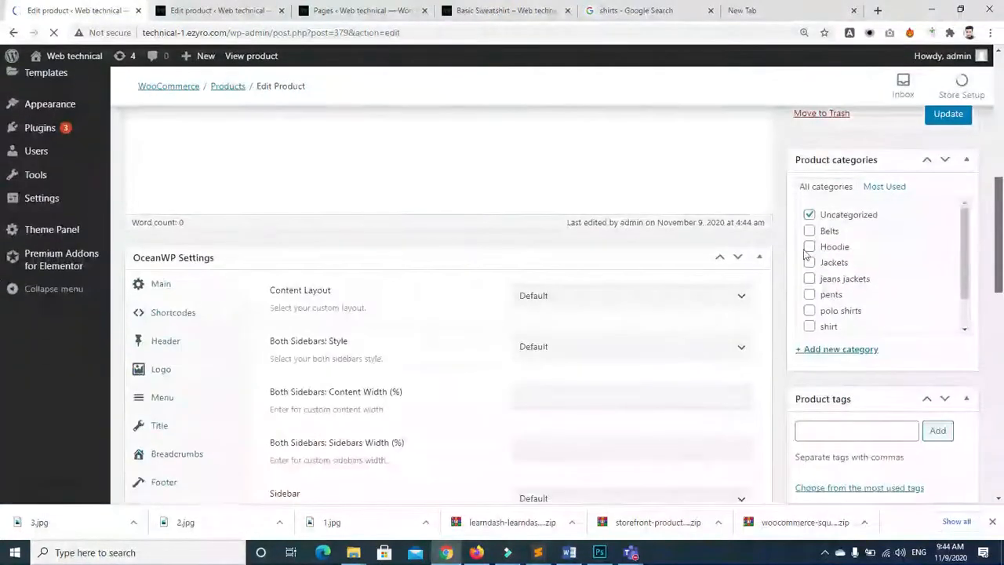
scroll(810, 231, up, 6)
scroll(979, 243, down, 6)
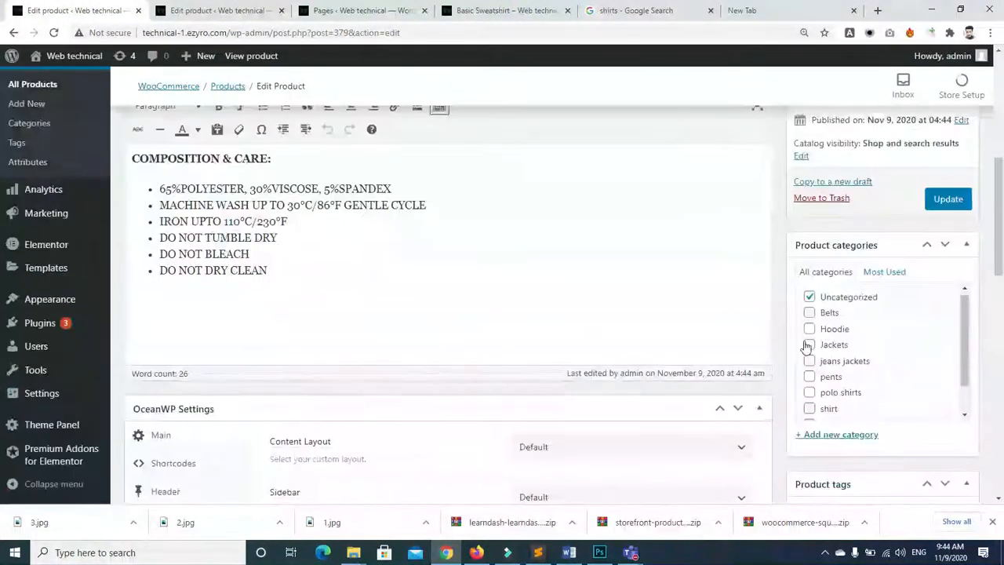
click(809, 346)
click(810, 297)
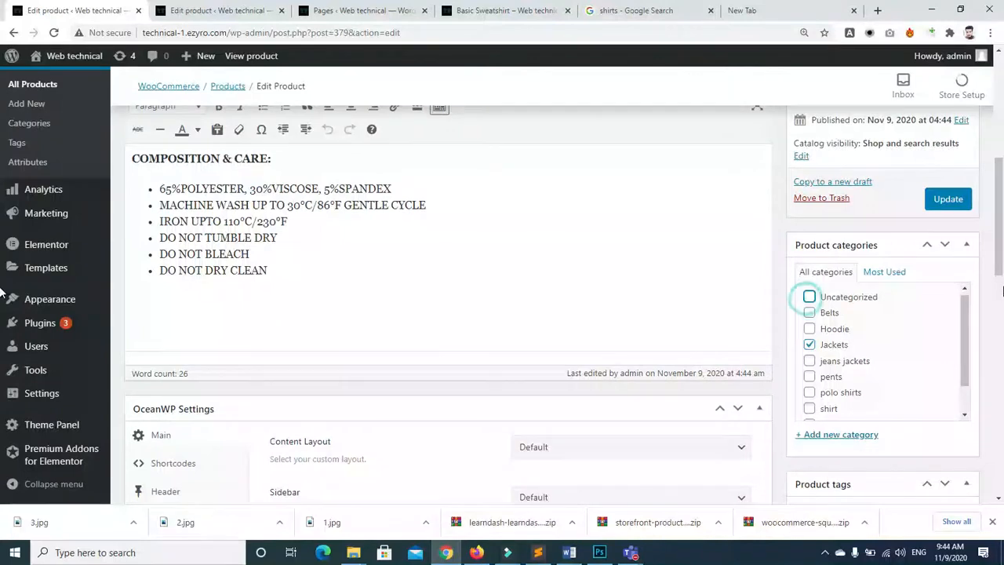
Preview the COLORED DENIM Leader product page in a new tab
scroll(549, 299, up, 5)
scroll(895, 300, down, 2)
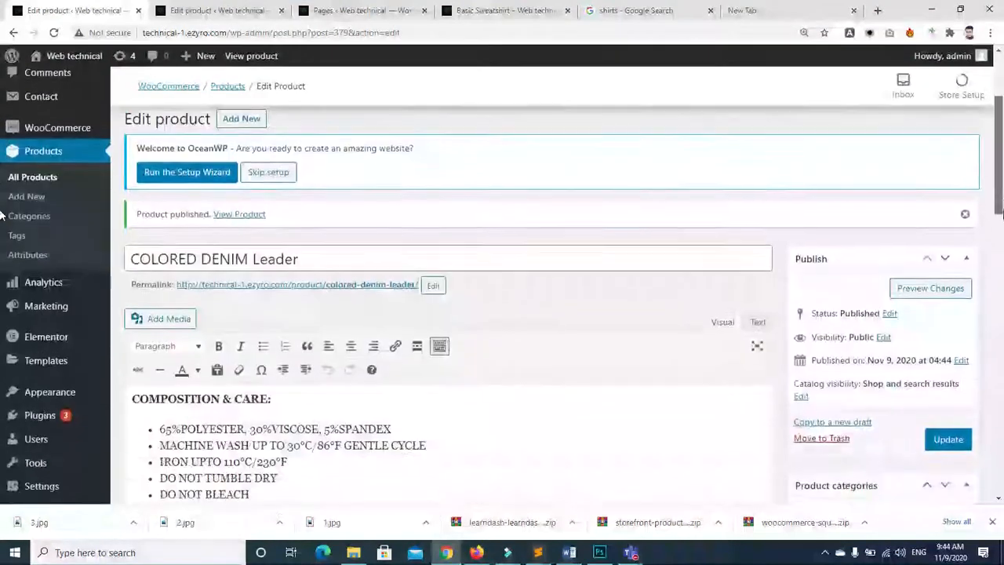
right_click(898, 293)
click(899, 299)
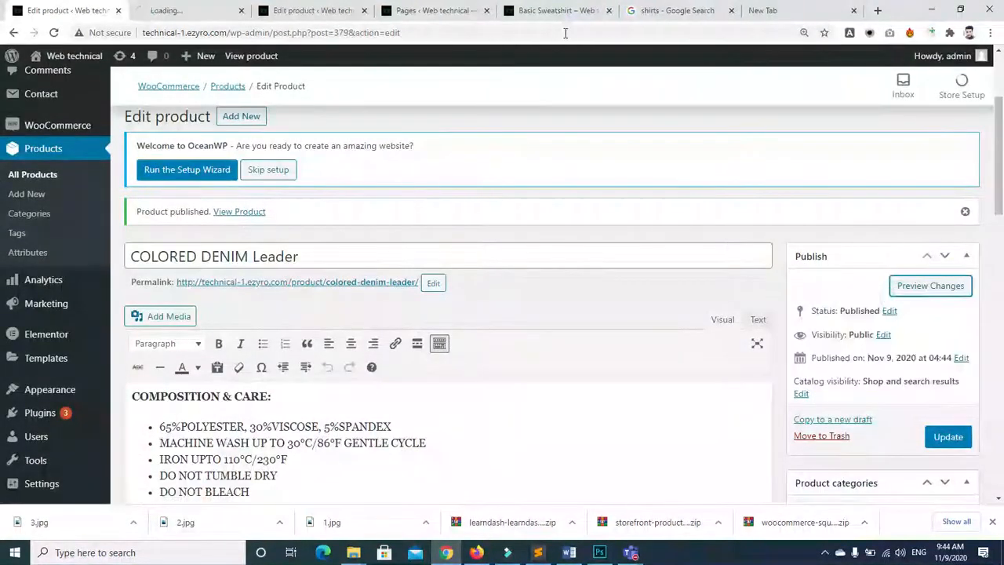
click(210, 6)
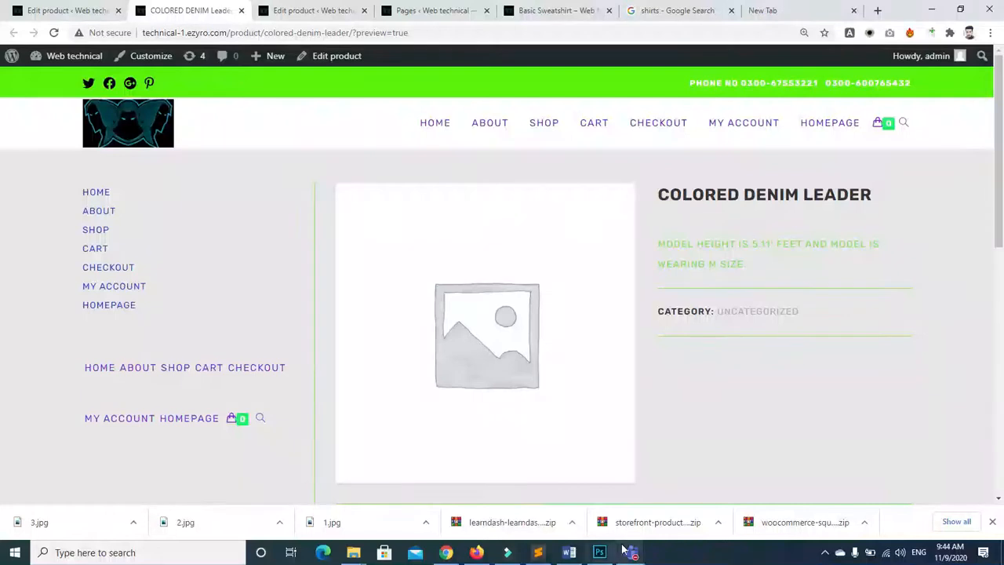
Switch to the Microsoft Teams meeting, admit another guest from the lobby, and return to the product preview in Chrome
mouse_move(631, 552)
click(649, 502)
click(952, 182)
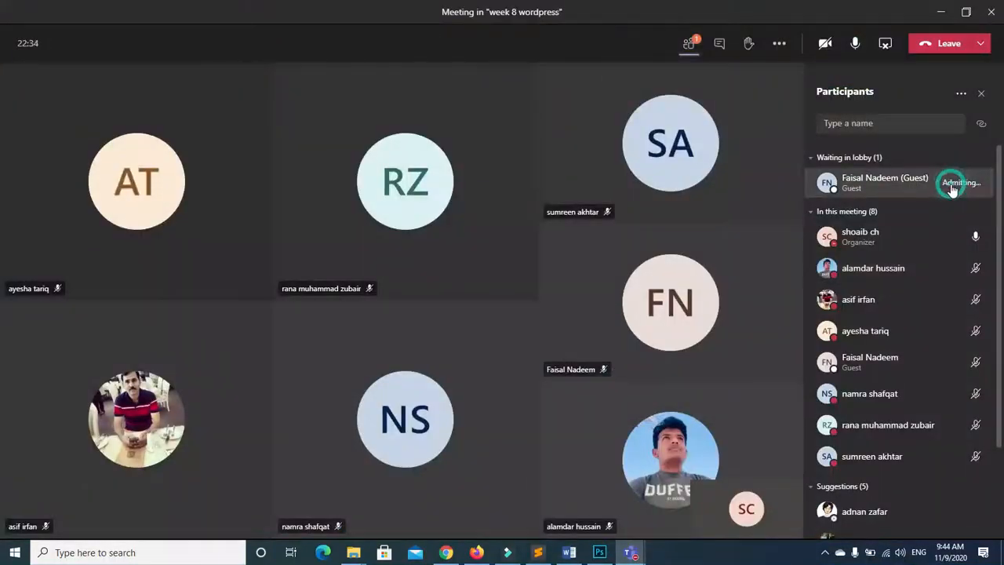
click(446, 551)
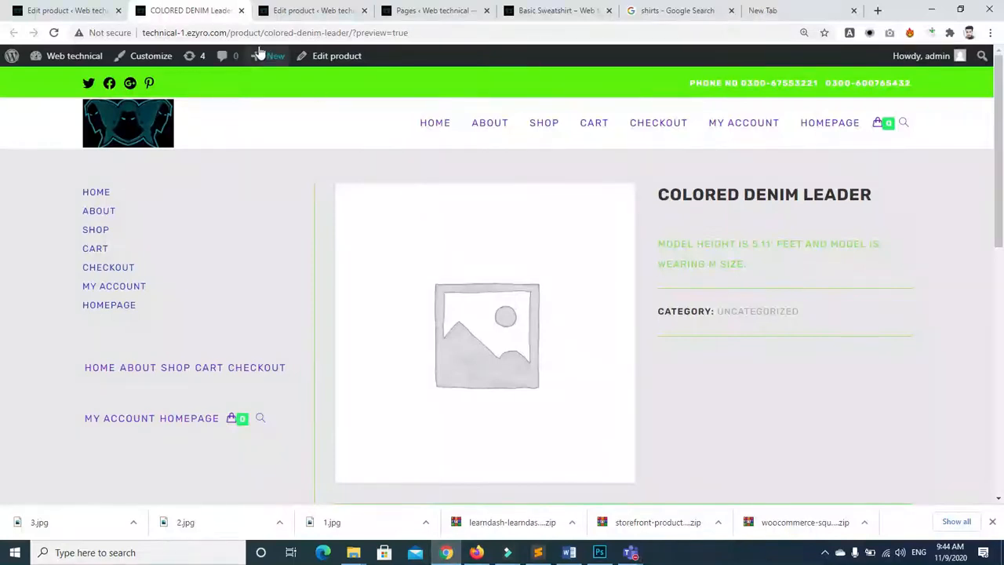
Return to editing COLORED DENIM Leader, open the form for adding a product category and look through the parent category options
click(48, 11)
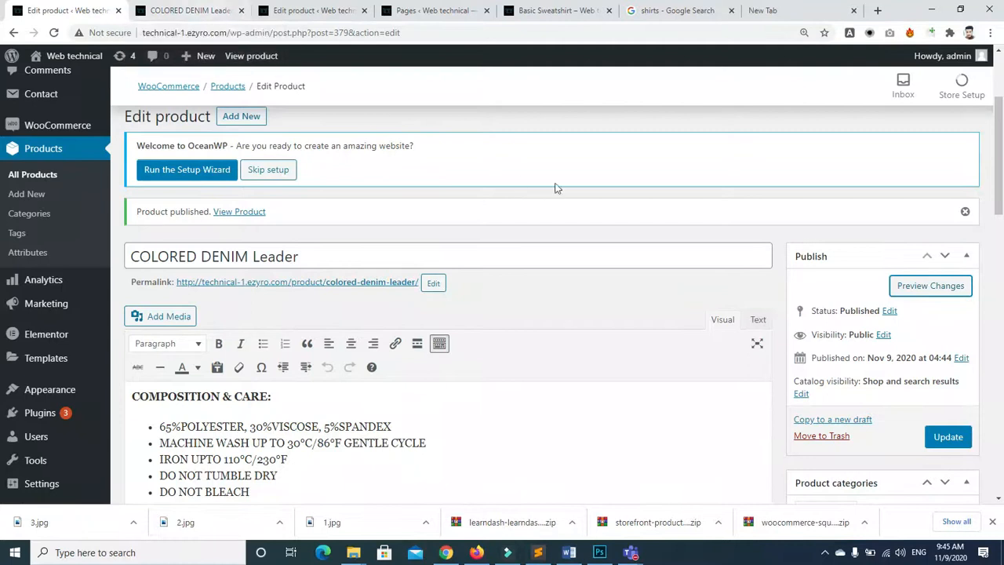
scroll(4, 224, down, 4)
drag(1003, 221, 1002, 223)
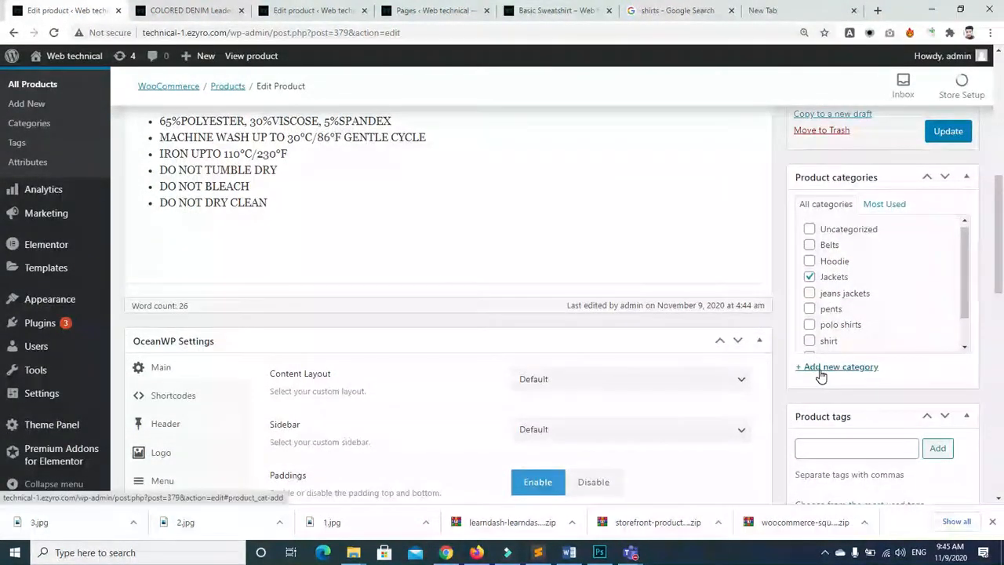
click(820, 370)
click(915, 432)
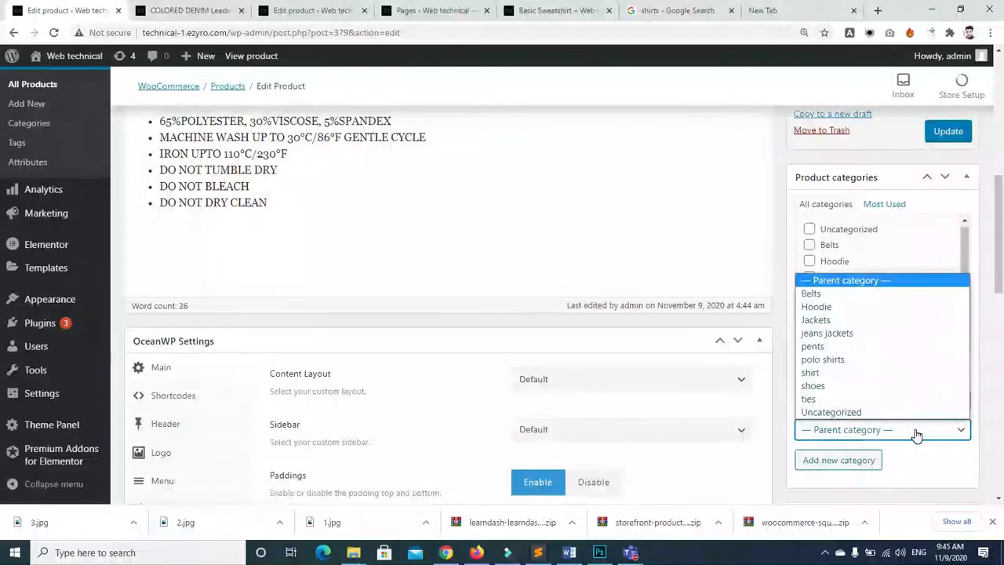
click(916, 432)
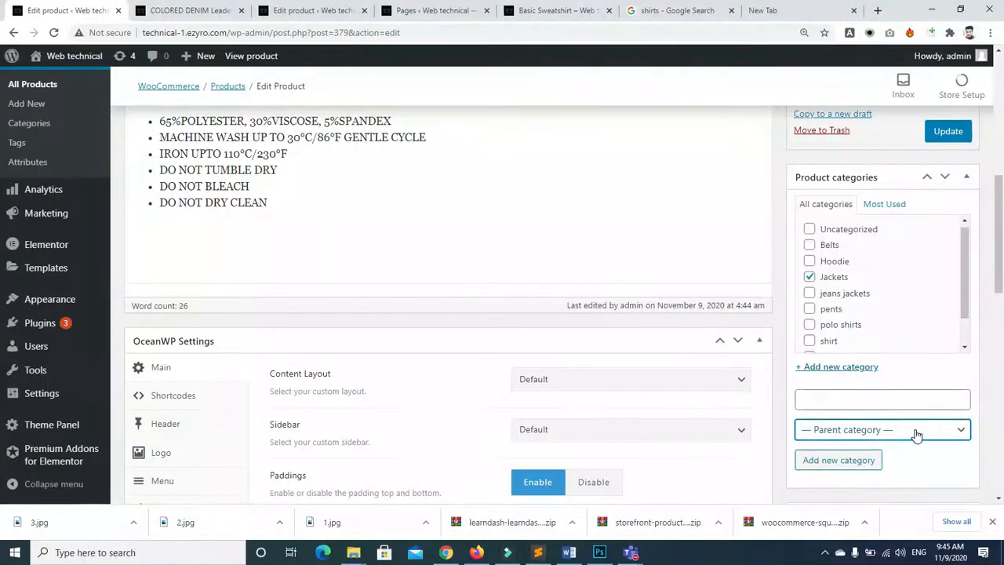
Switch to the Microsoft Teams meeting, mute all participants, and return to the product editing page in Chrome
mouse_move(634, 553)
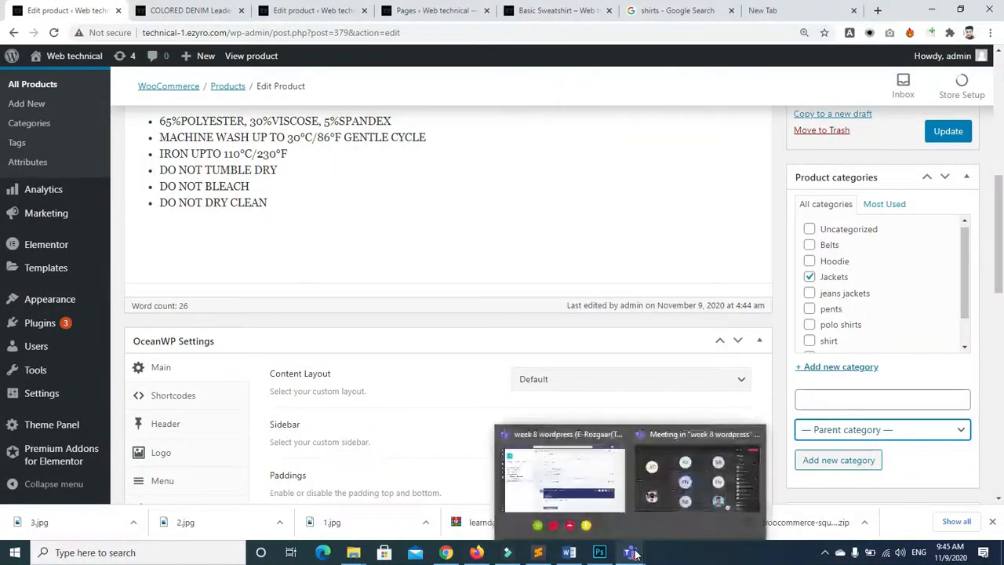
click(690, 474)
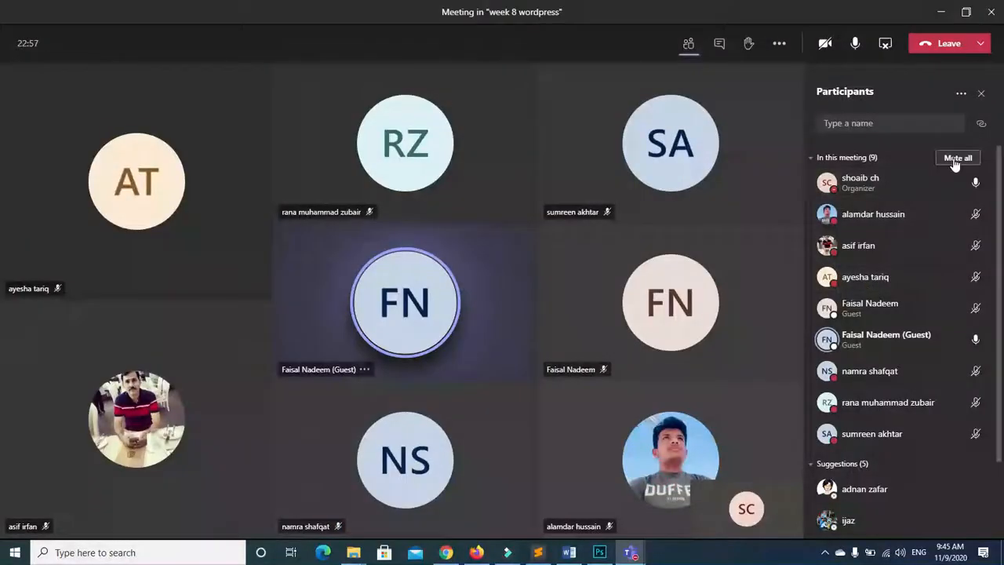
click(954, 159)
click(573, 298)
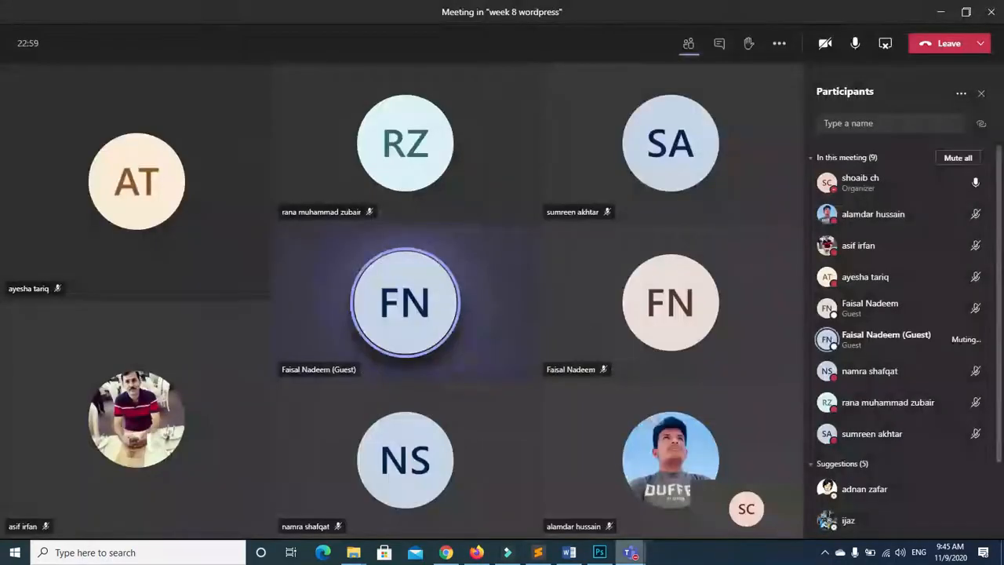
click(446, 553)
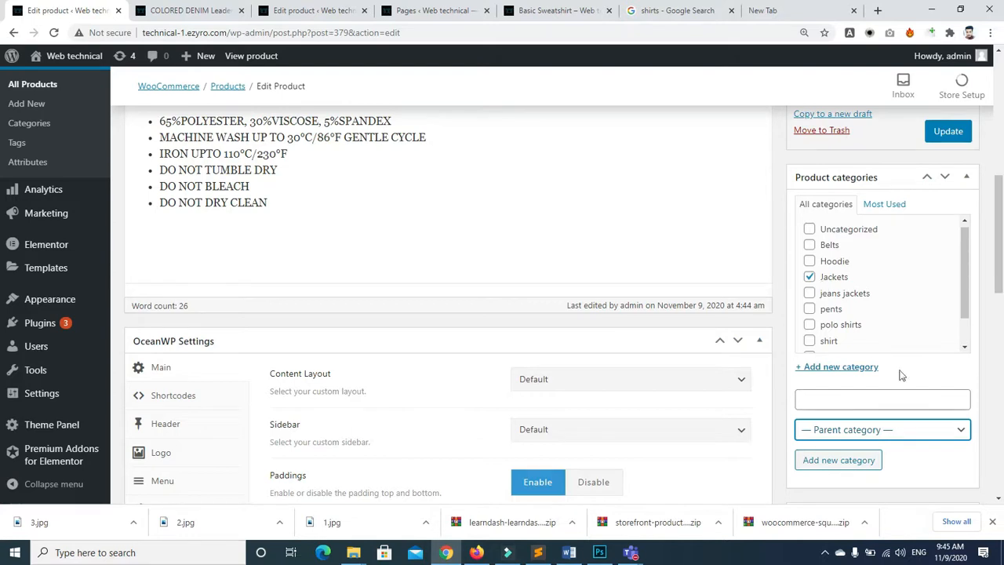
Add a new product category named jeans jackets with Jackets as its parent category
click(892, 396)
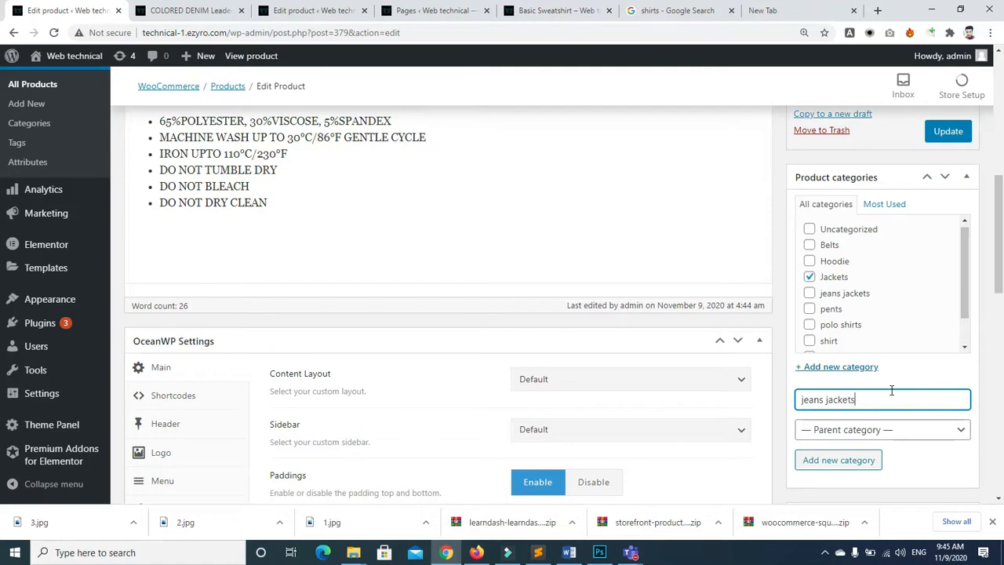
click(884, 430)
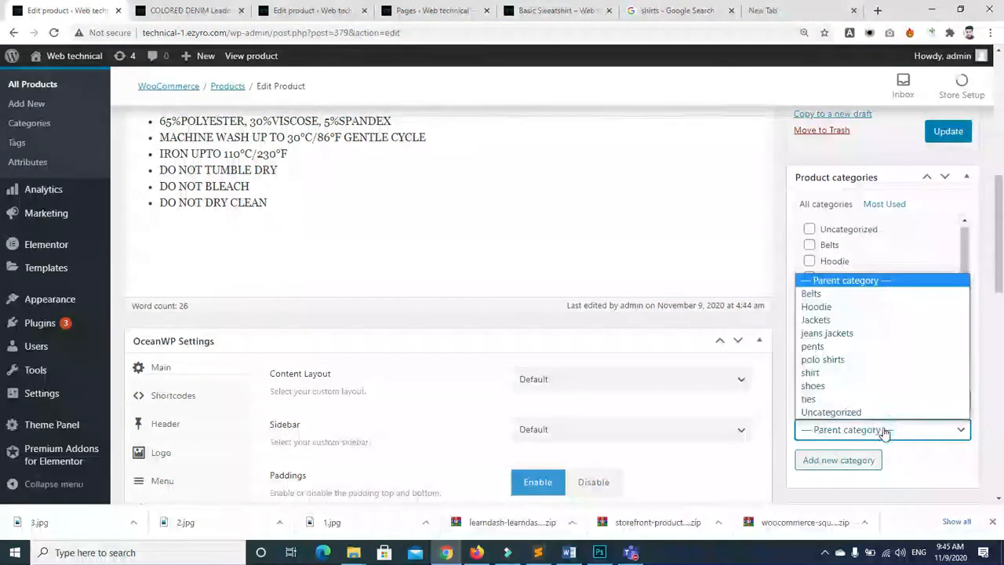
click(830, 321)
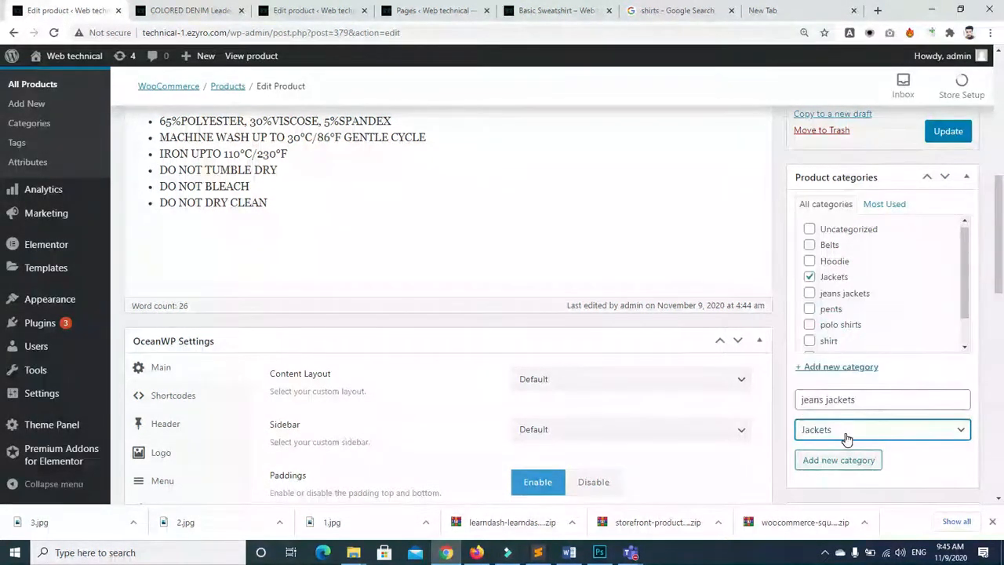
click(830, 463)
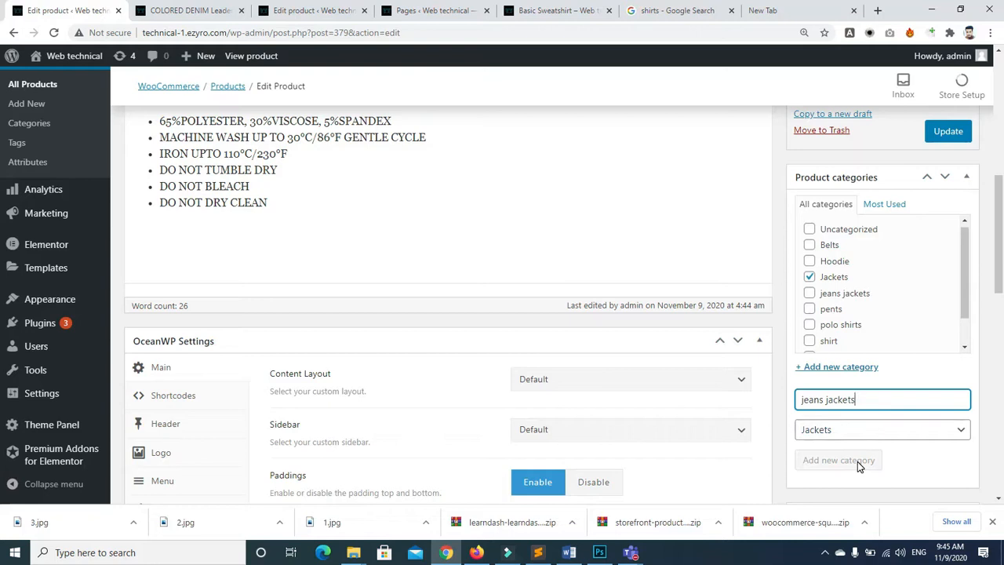
Try to shorten the name in the new category form to jeans jacket
click(932, 459)
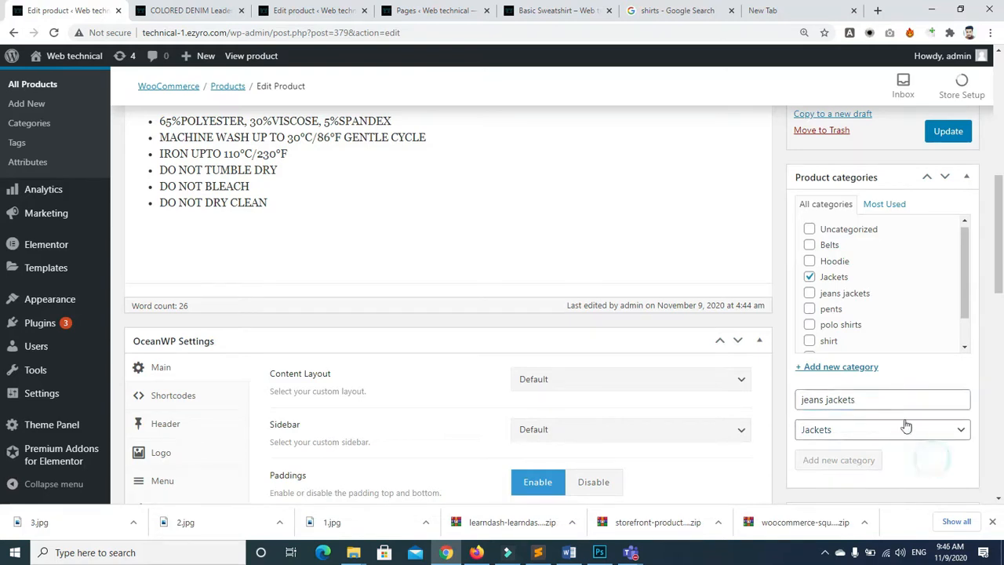
click(879, 400)
key(BackSpace)
key(BackSpace)
key(BackSpace)
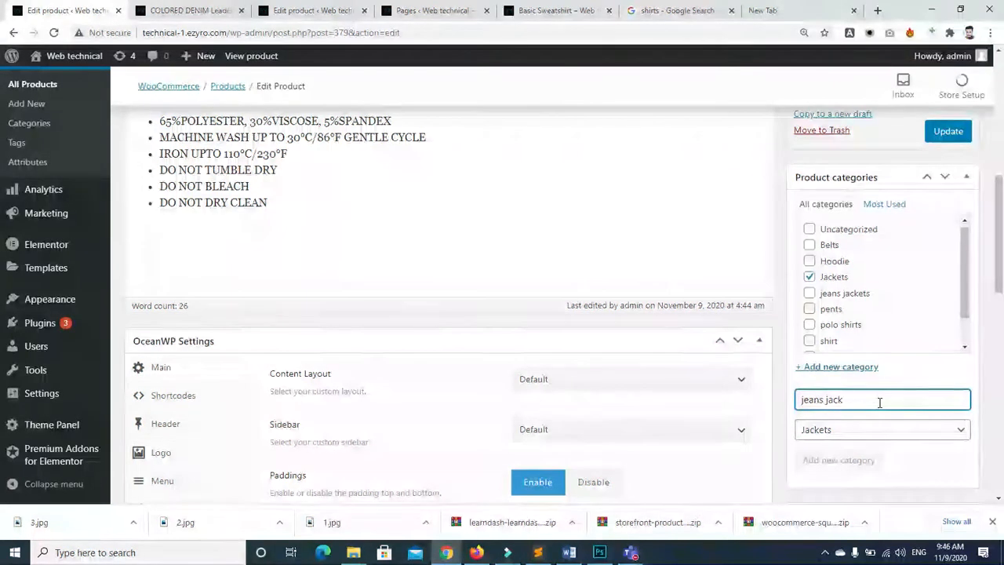
text(et)
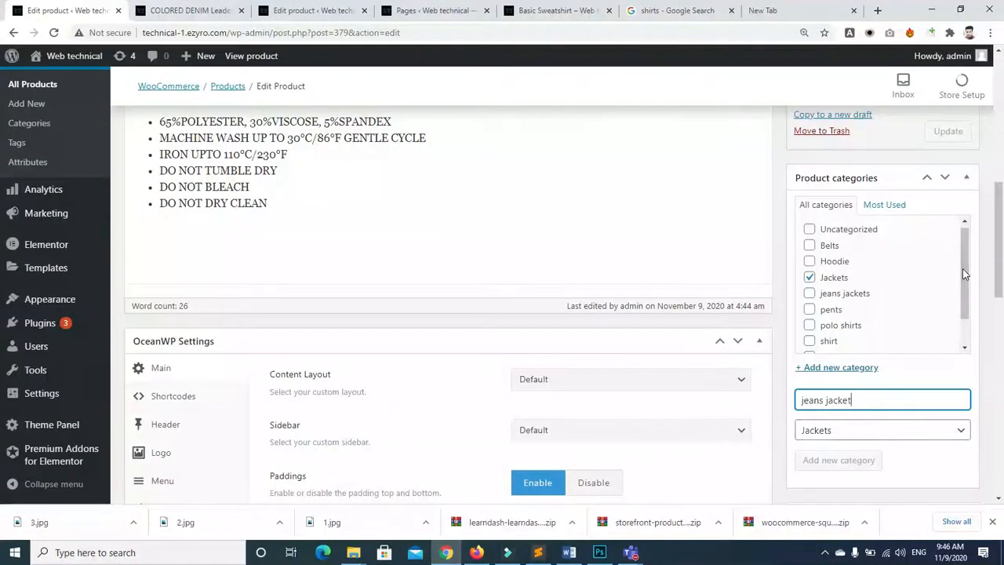
Check the category list for the new jeans jackets subcategory and reload the product editing page
drag(964, 269, 966, 306)
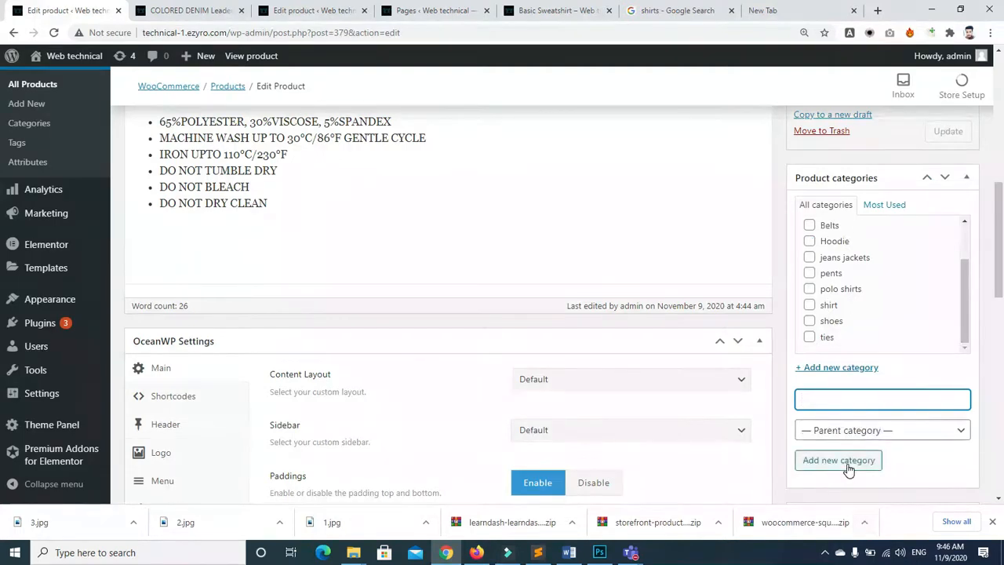
drag(963, 309, 964, 270)
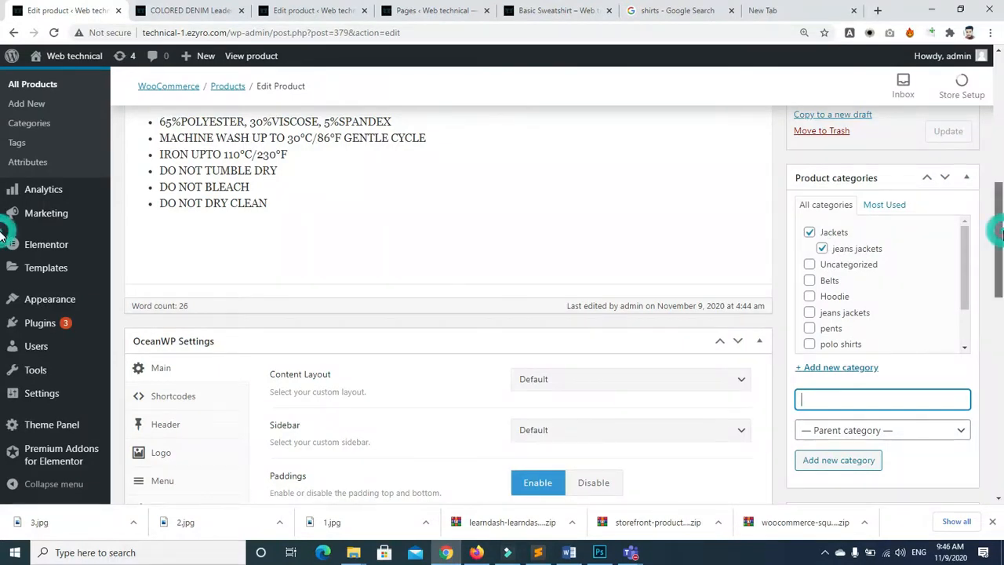
drag(999, 227, 1002, 173)
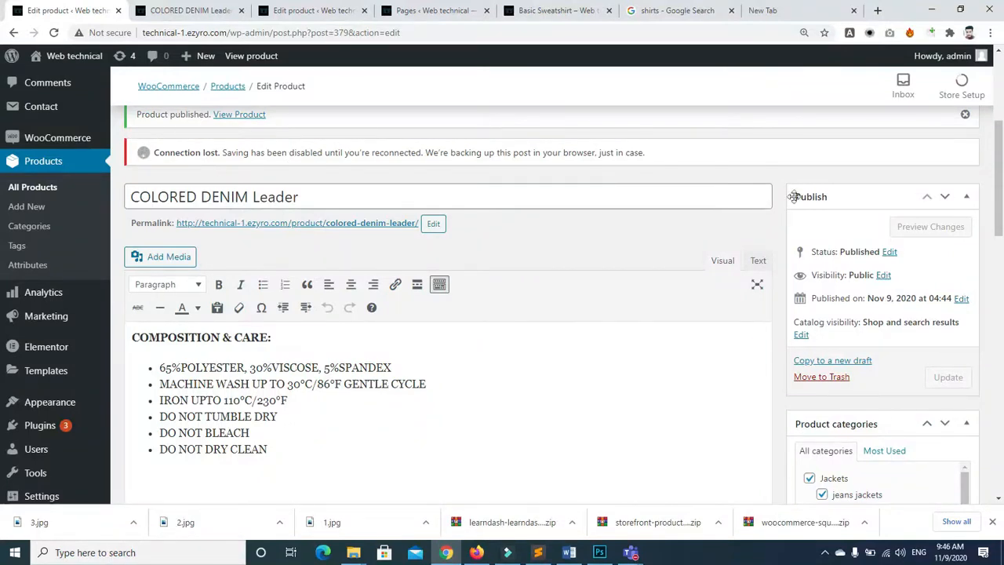
drag(1002, 195, 1002, 314)
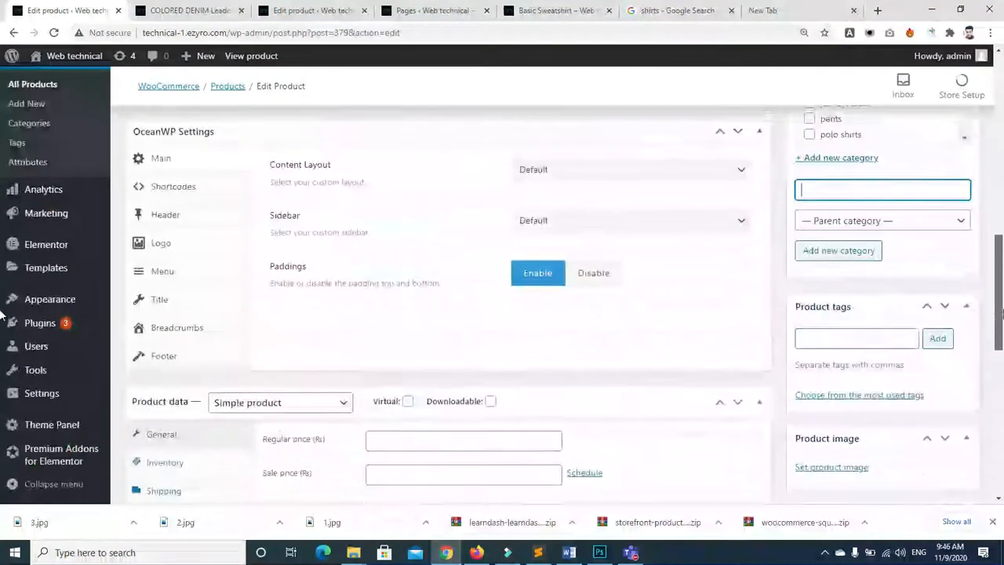
scroll(4, 313, down, 1)
click(52, 32)
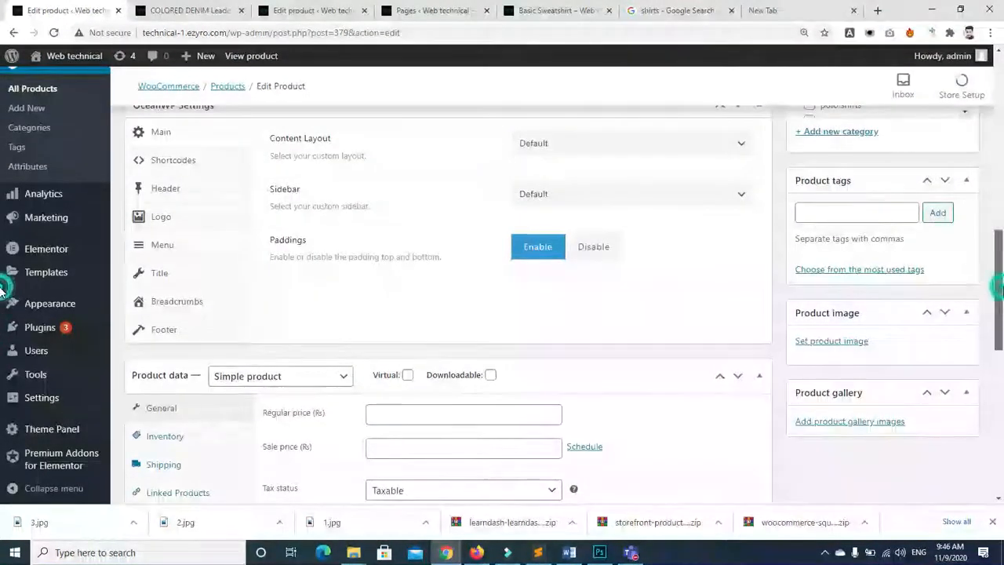
scroll(2, 318, down, 2)
drag(1002, 333, 1001, 241)
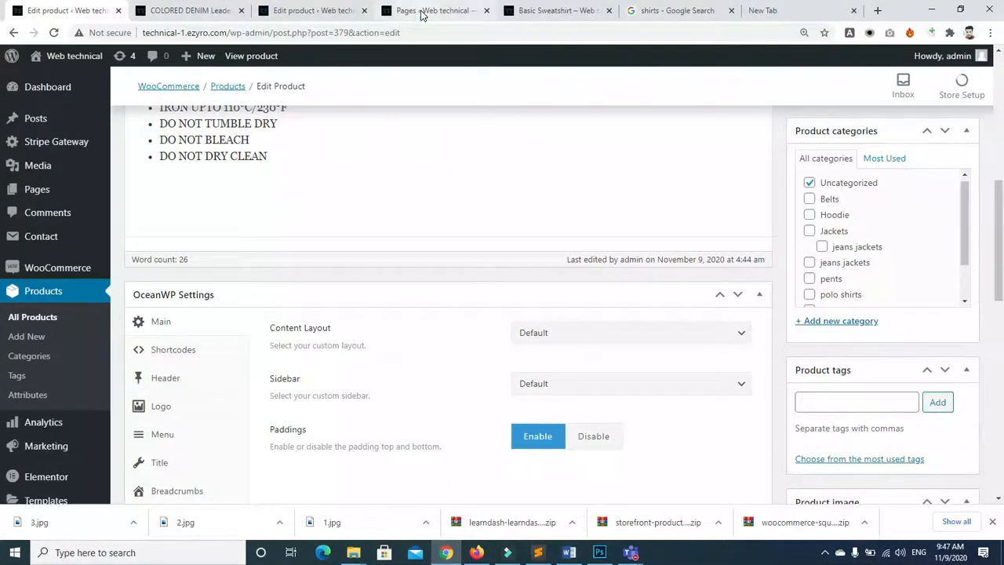
click(420, 15)
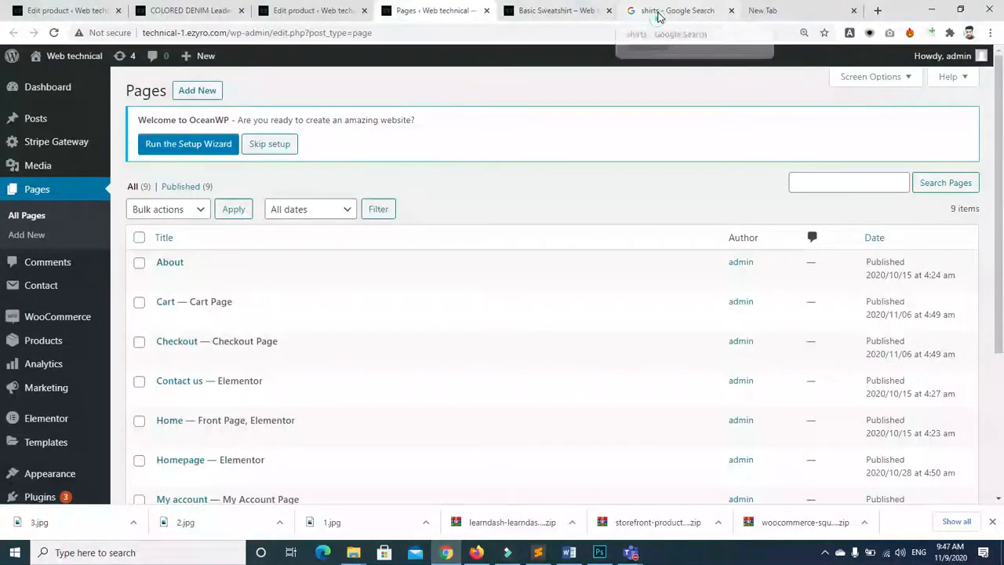
click(659, 17)
click(557, 13)
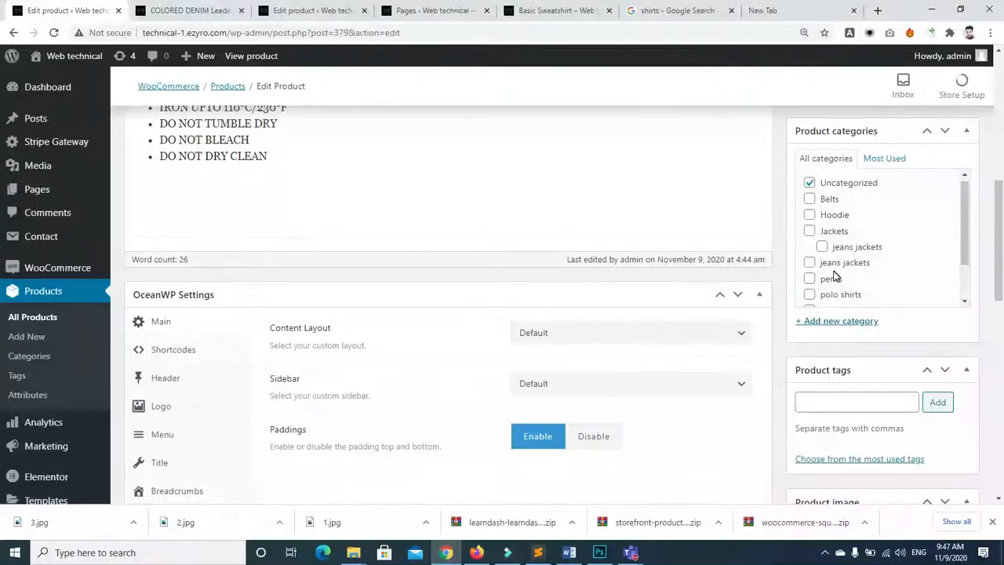
Change the product type to Variable product and set its tax class to GST 10
drag(1001, 230, 1002, 261)
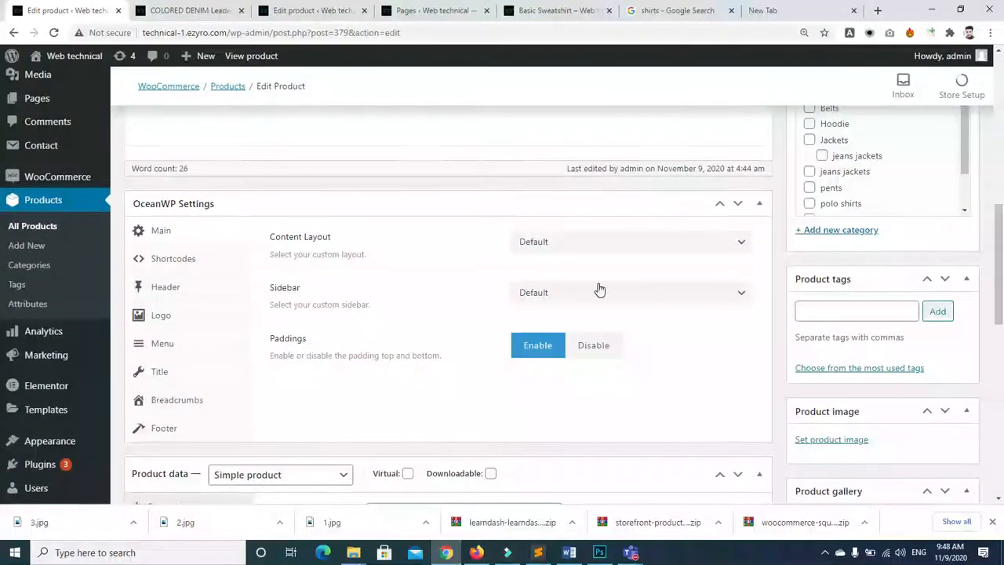
drag(1002, 223, 1003, 309)
click(344, 177)
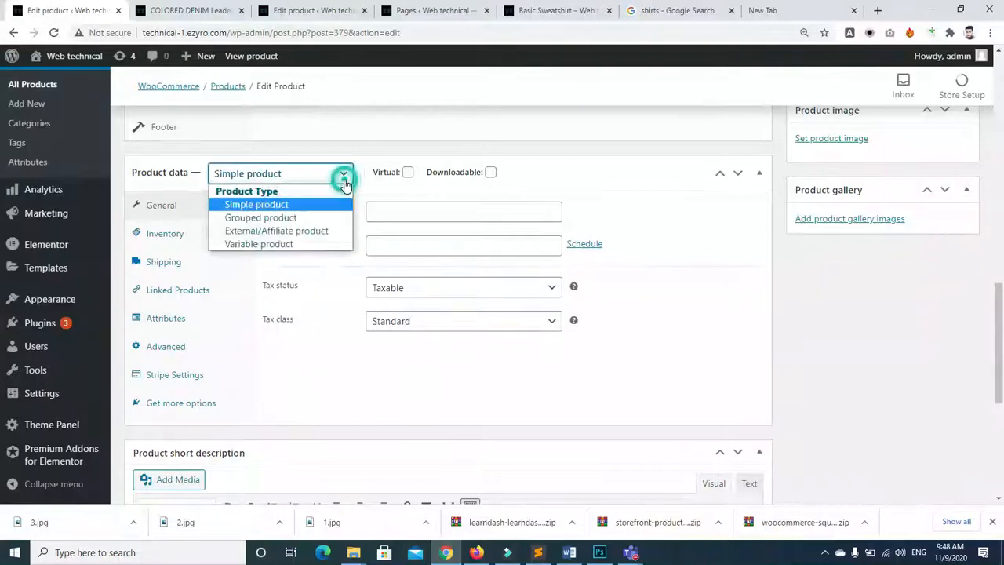
click(291, 244)
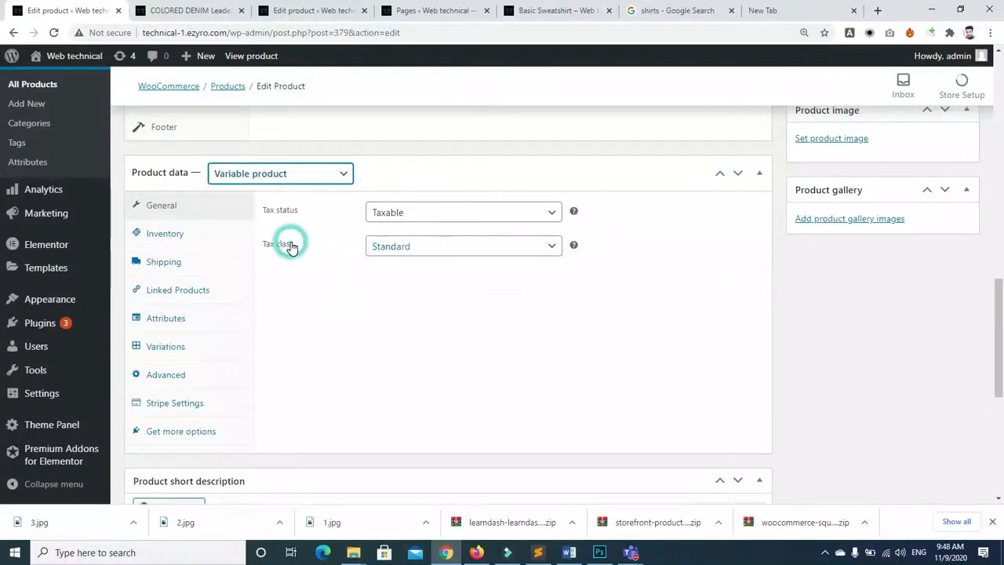
click(485, 247)
click(446, 278)
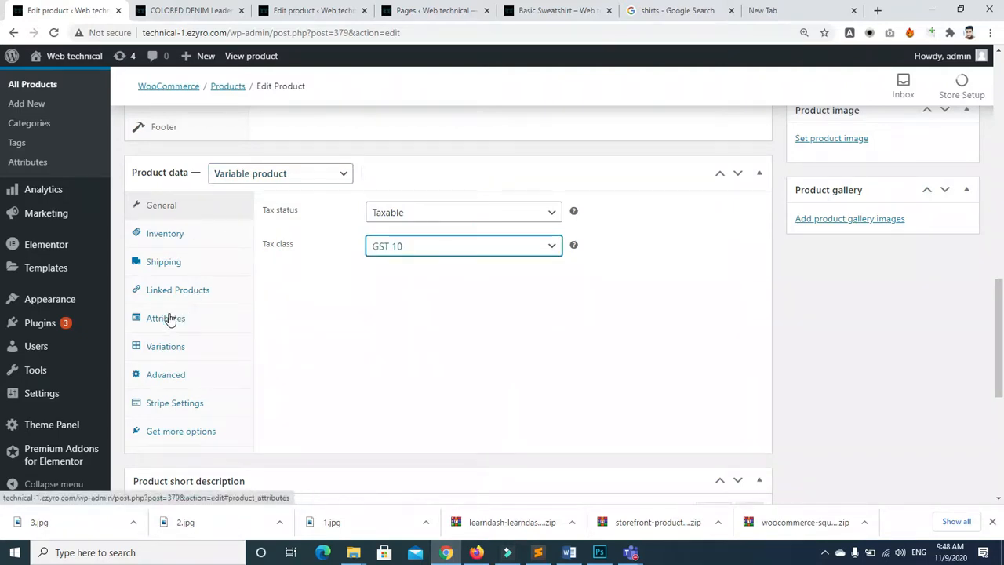
Set the product's SKU to 000101 in the inventory data
click(166, 237)
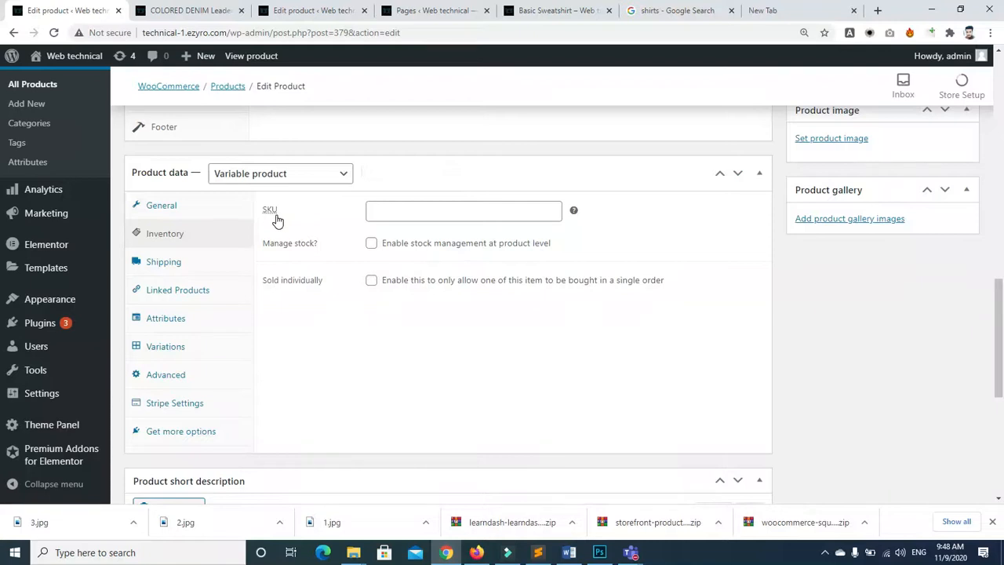
click(415, 209)
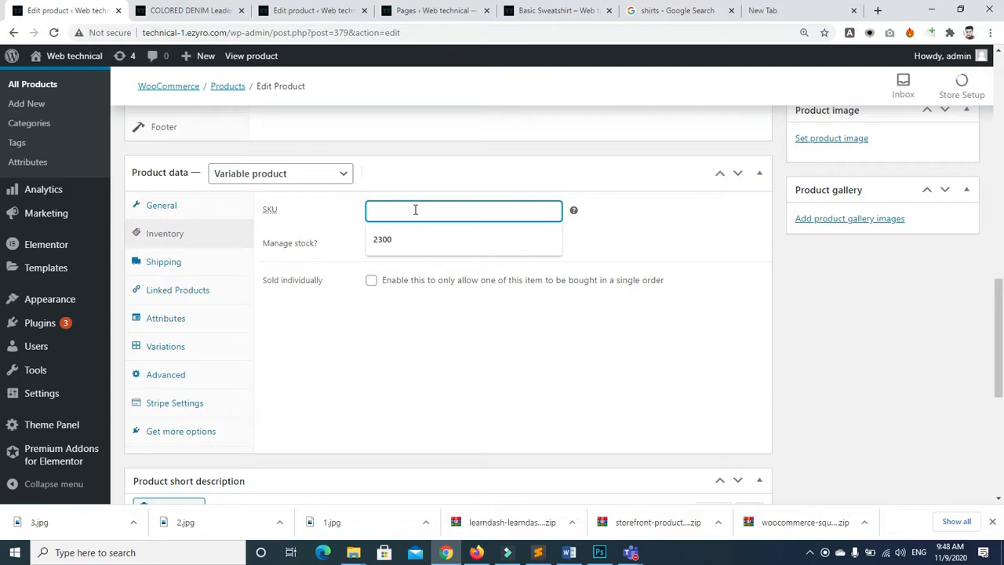
text(0001)
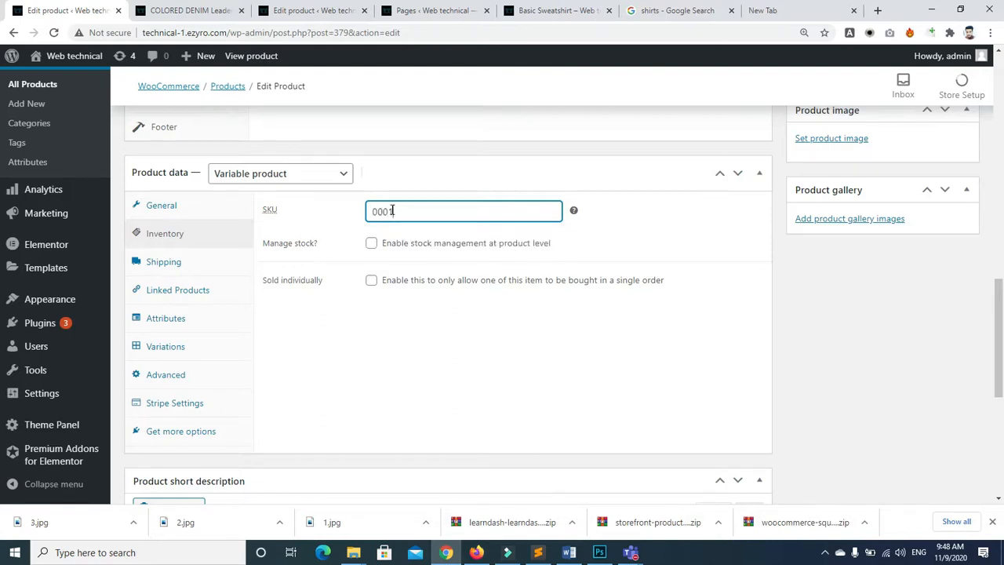
text(01)
Set the product's shipping weight to 1 kg
click(166, 265)
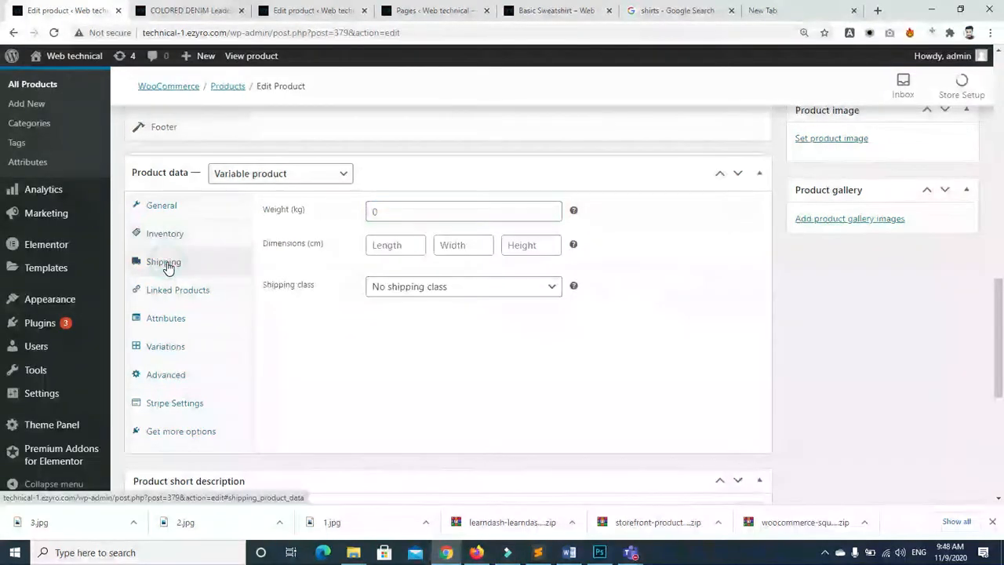
click(382, 214)
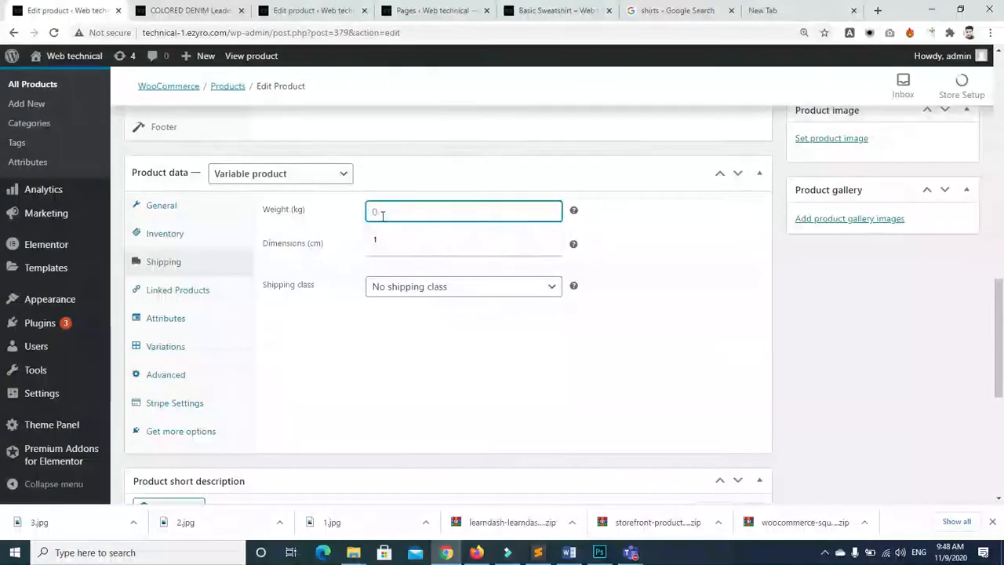
text(1)
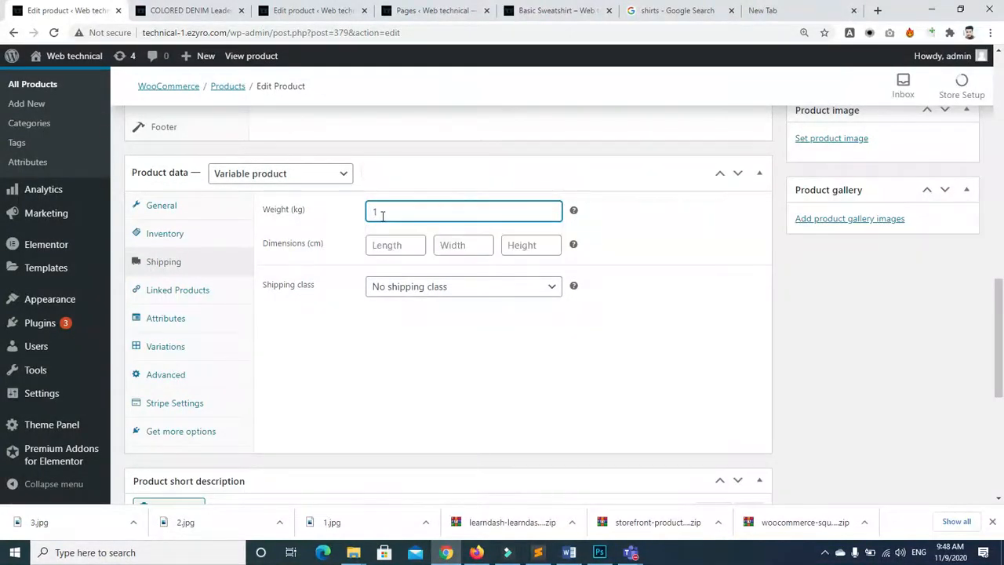
Open the linked products settings, check the related products on the Basic Sweatshirt page, and close the other product's editing page
click(184, 296)
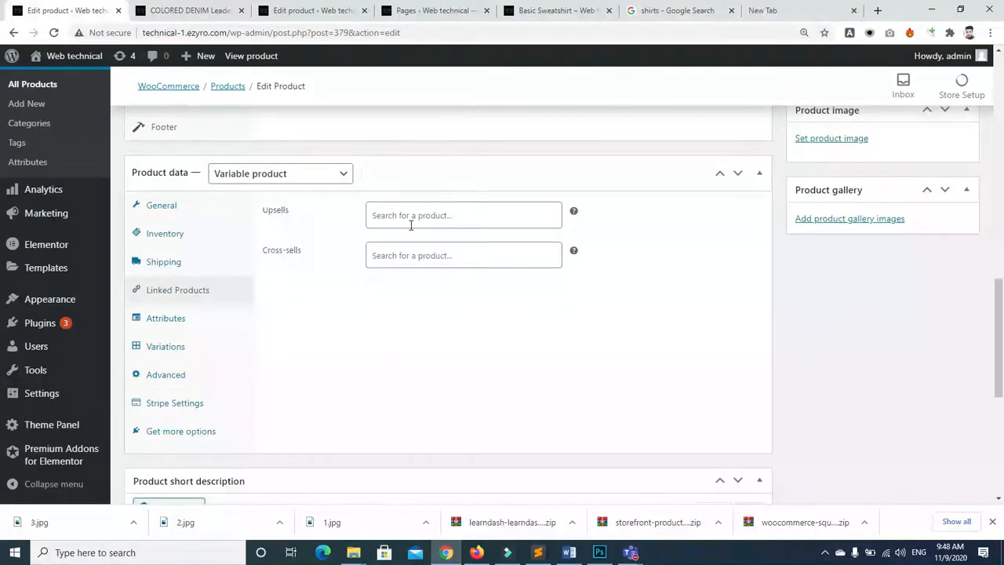
click(430, 11)
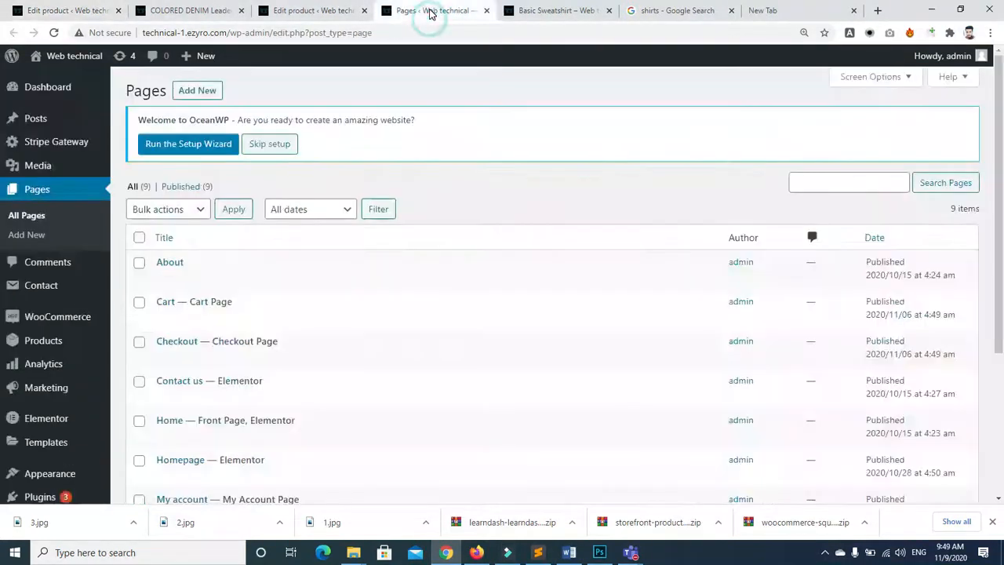
click(523, 11)
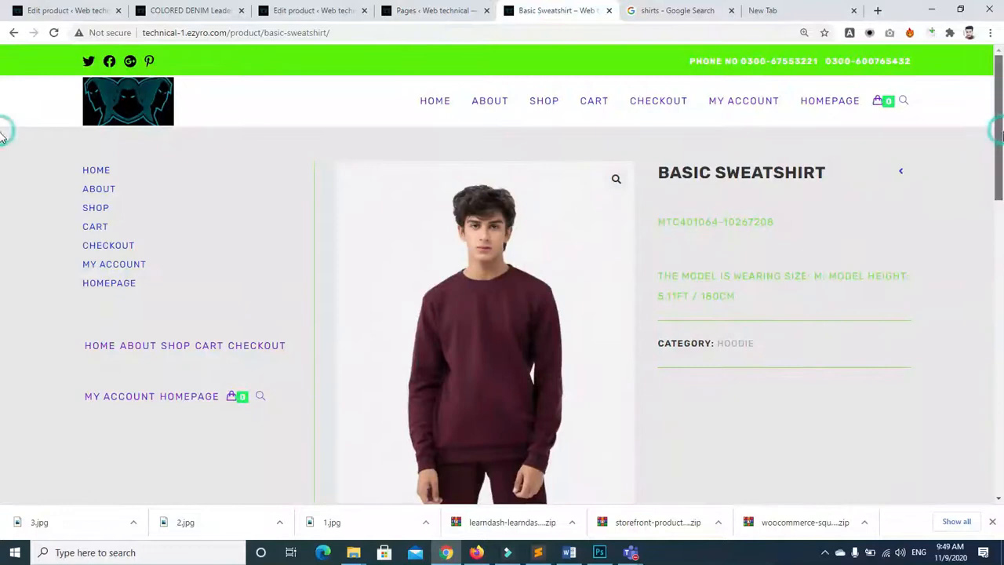
scroll(3, 309, down, 10)
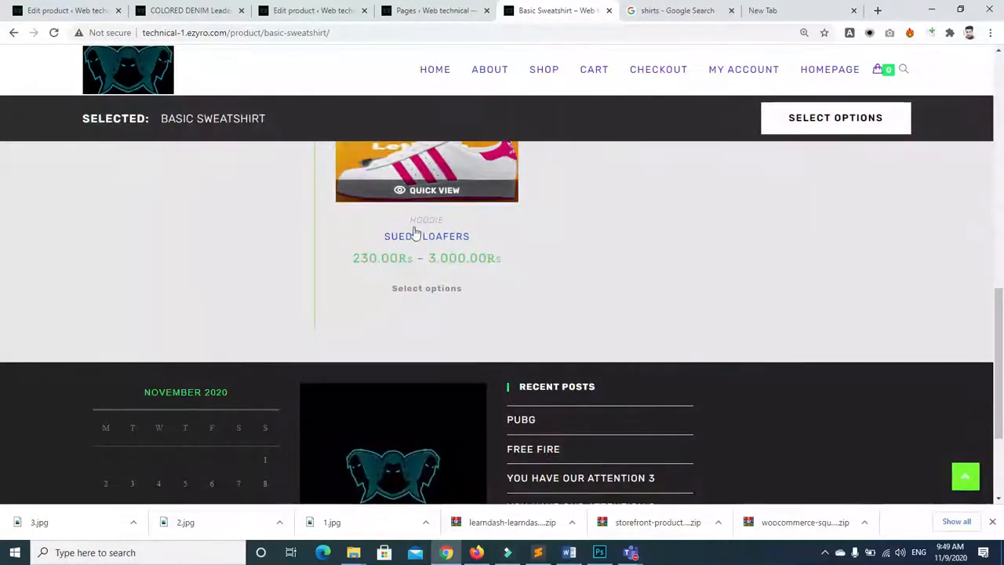
scroll(2, 288, up, 3)
scroll(2, 287, down, 1)
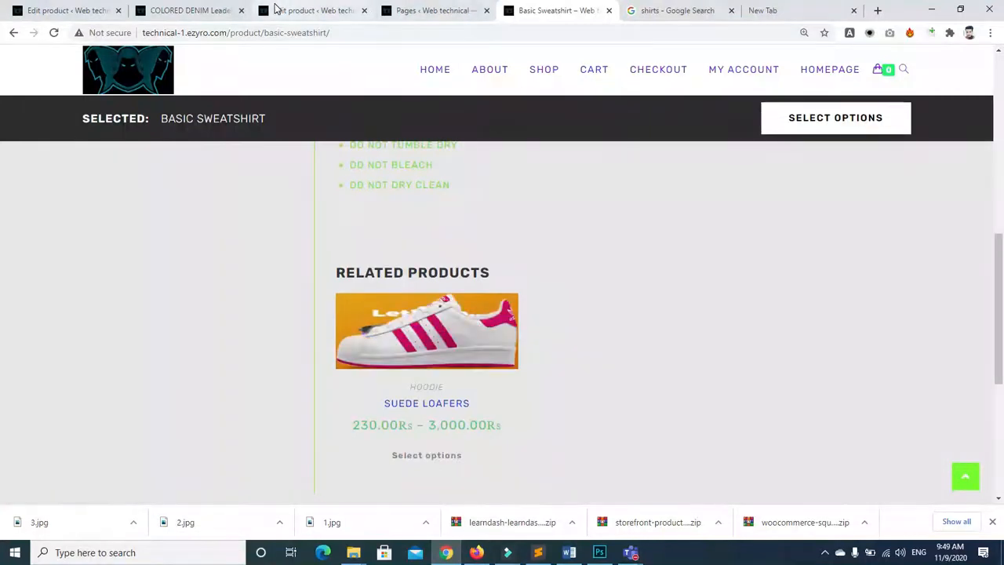
click(182, 10)
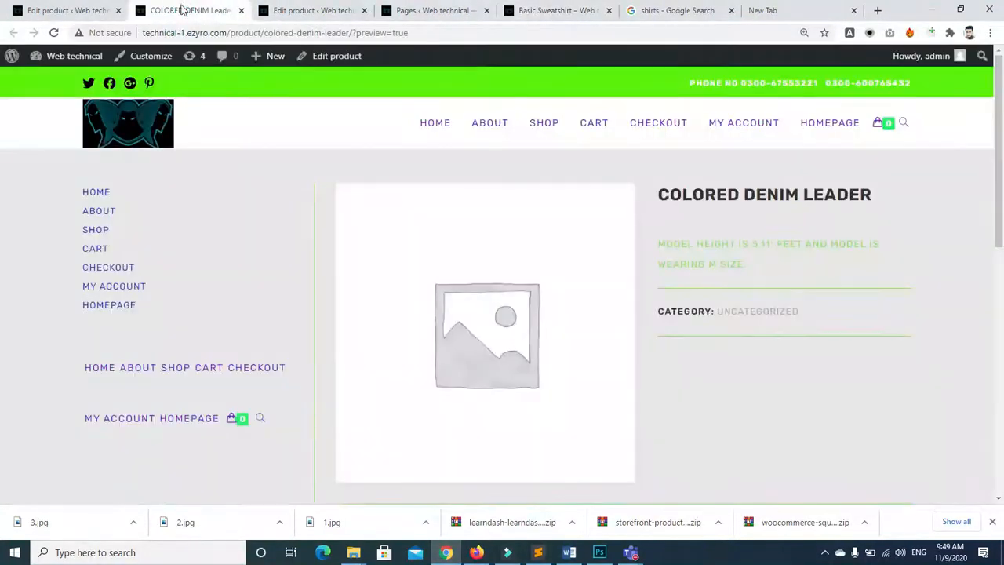
click(270, 9)
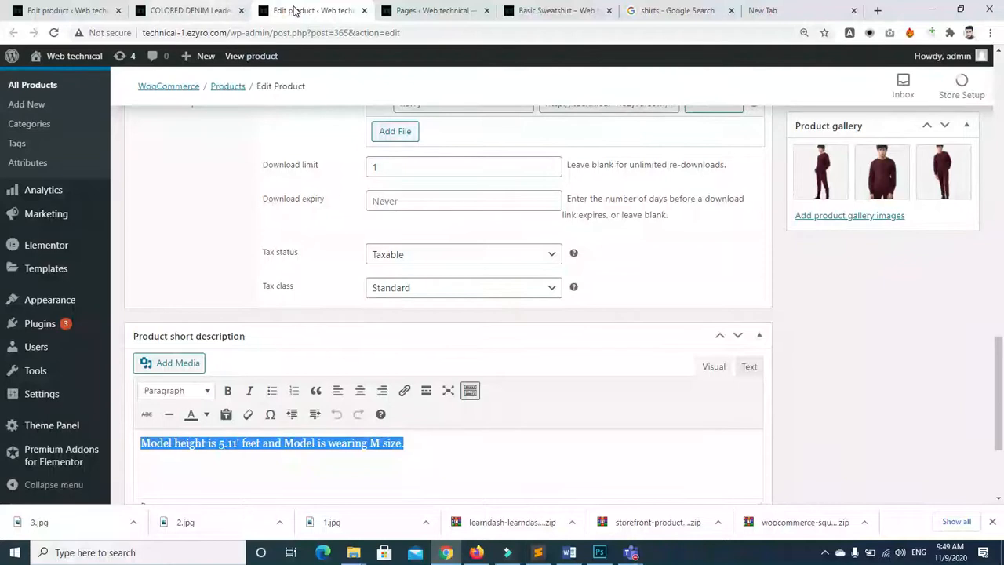
click(364, 11)
click(21, 7)
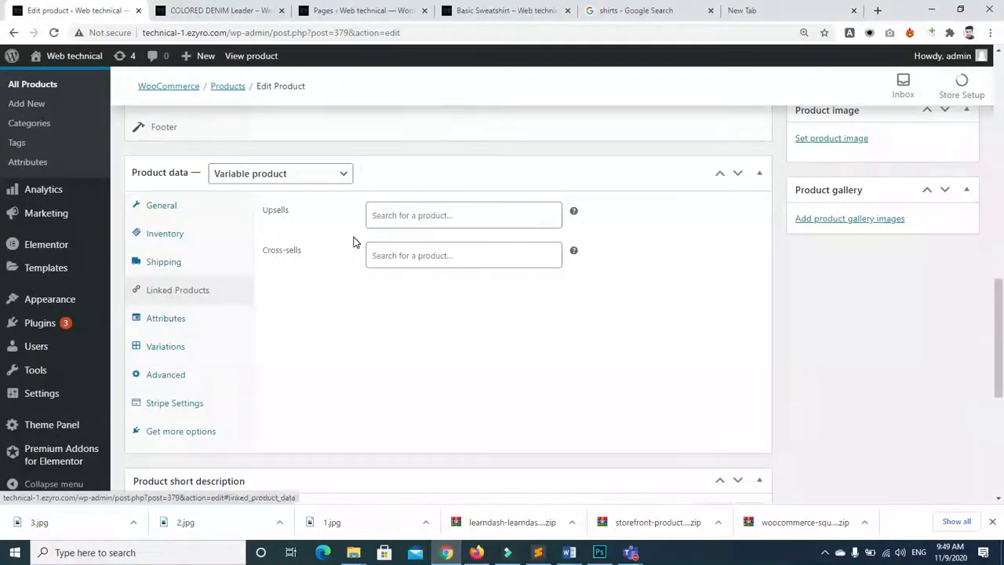
click(394, 217)
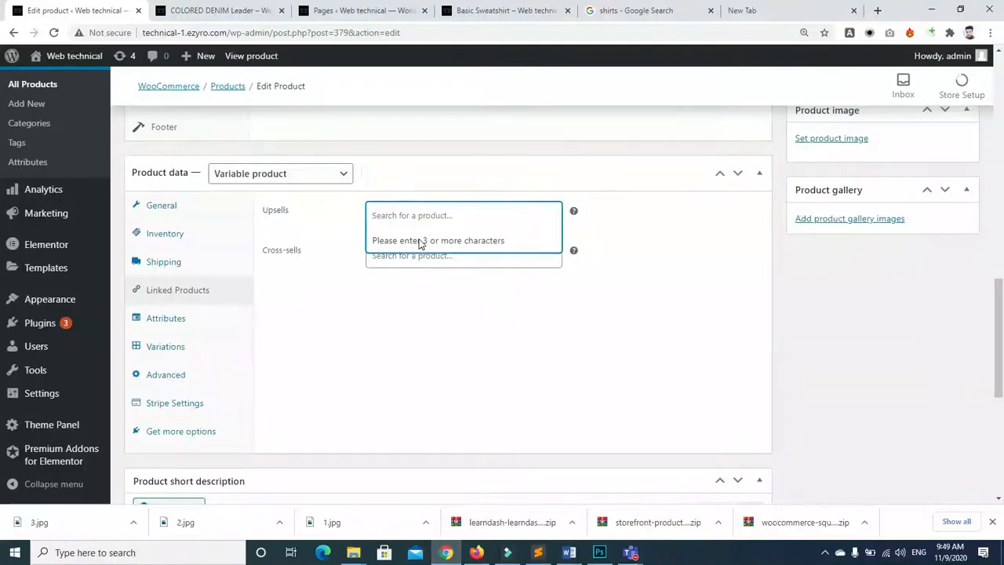
text(s)
key(BackSpace)
click(470, 259)
text(su)
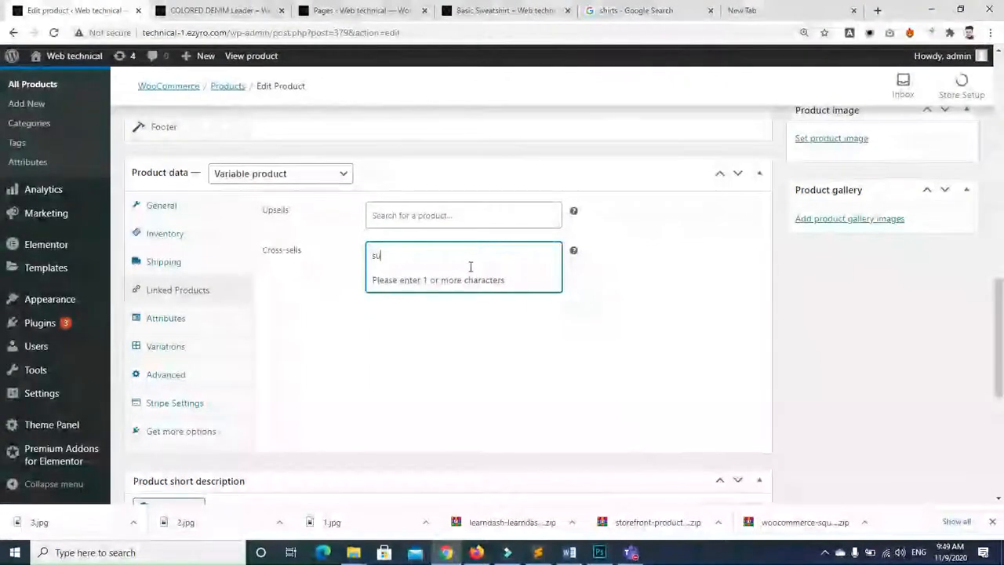
click(357, 10)
click(200, 10)
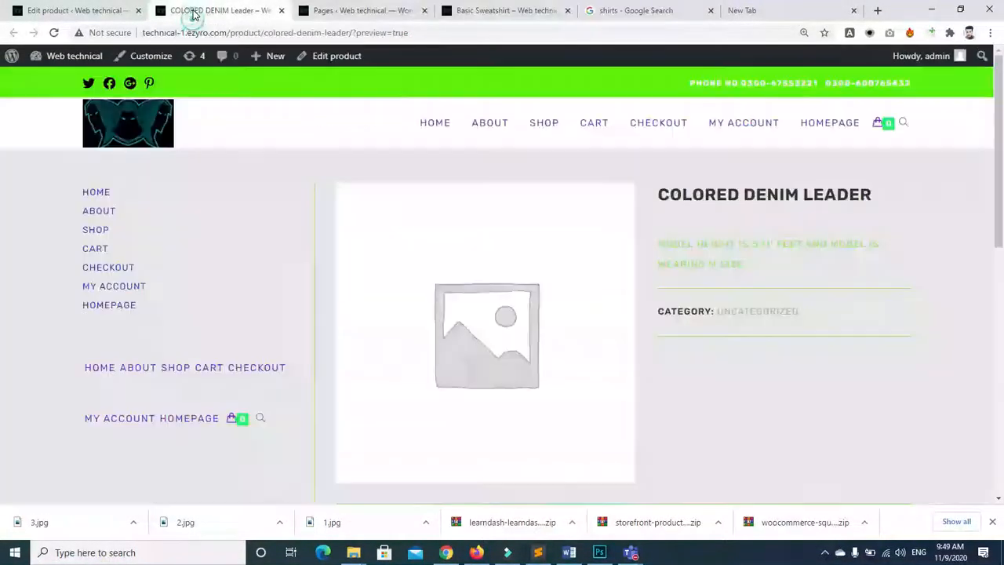
click(33, 11)
Add Basic Sweatshirt as an upsell in the linked products
click(400, 218)
text(s)
key(BackSpace)
text(basic)
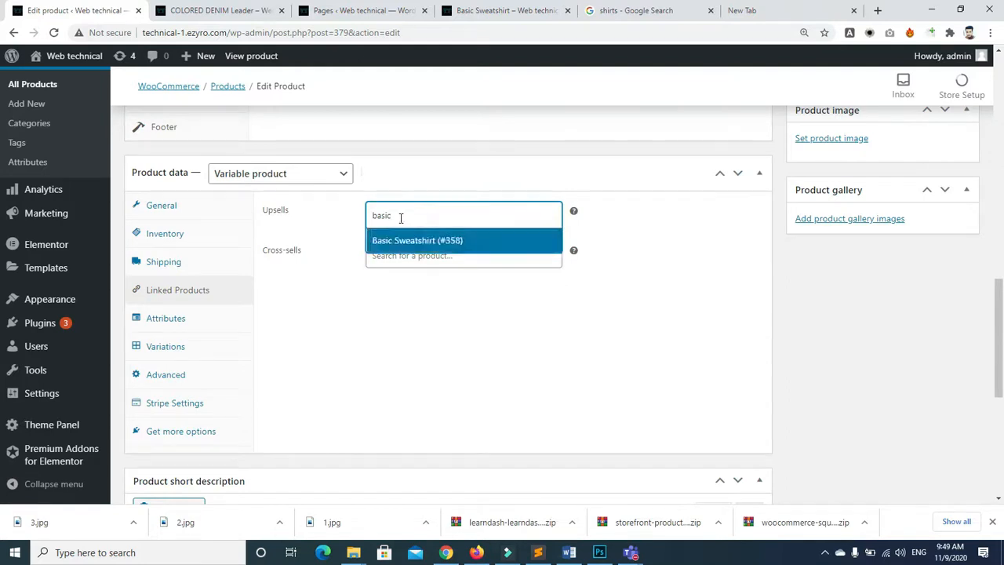
click(420, 245)
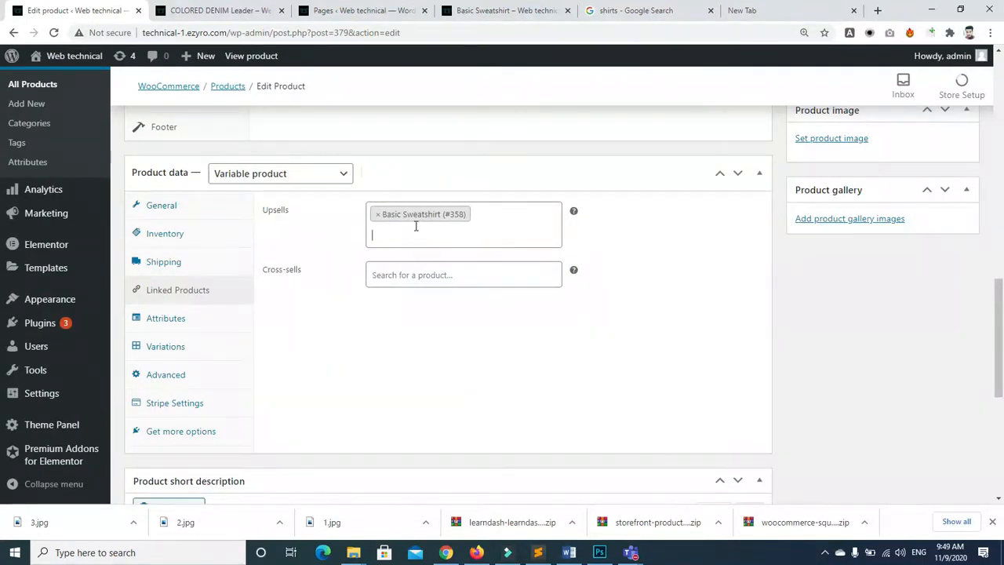
mouse_move(575, 210)
click(416, 274)
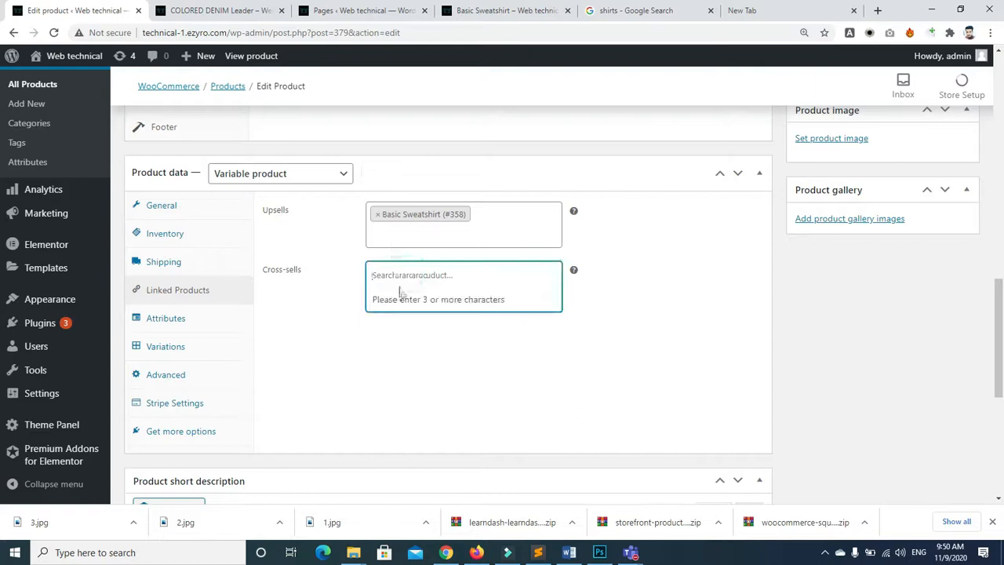
Add a custom product attribute named size
click(150, 321)
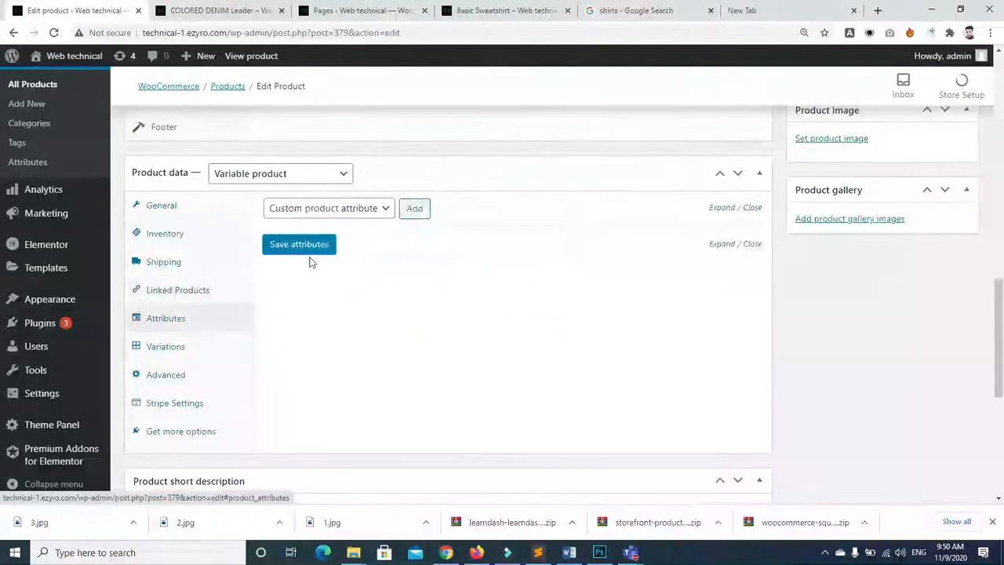
click(385, 210)
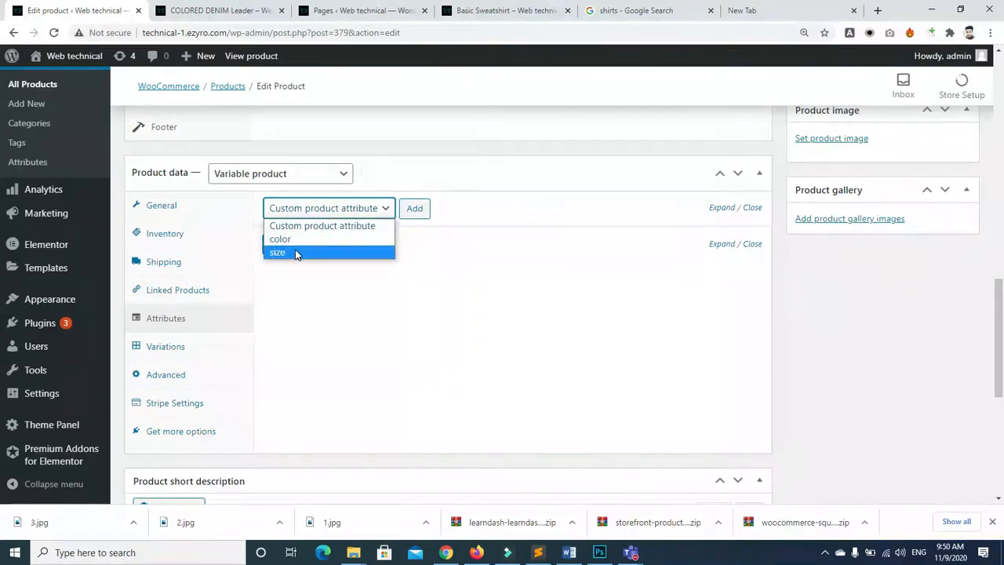
click(295, 225)
click(415, 211)
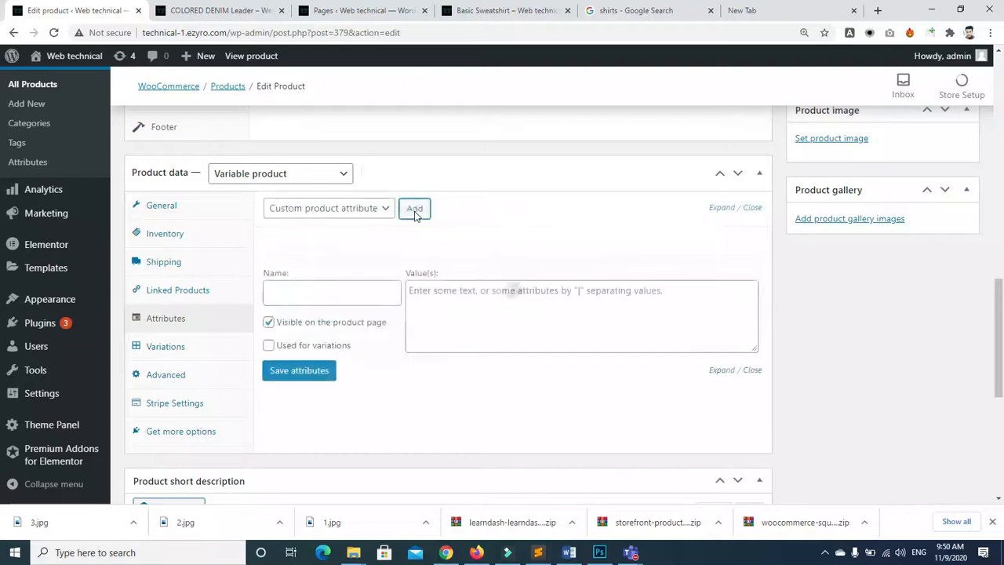
click(348, 287)
text(sizw)
key(BackSpace)
text(e)
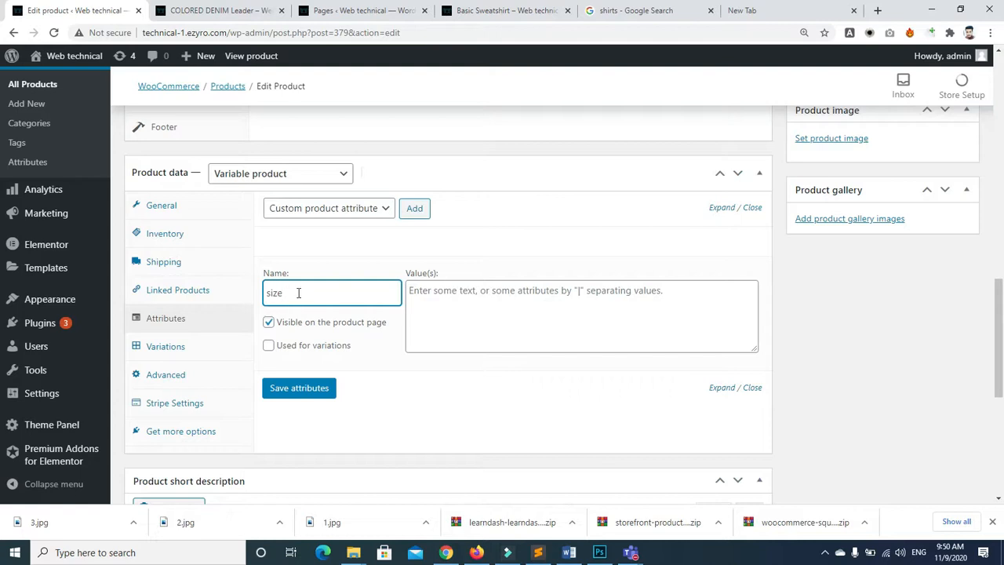
Give the size attribute the values S | M | L | XL | XXL, enable it for variations and save the attributes
click(441, 291)
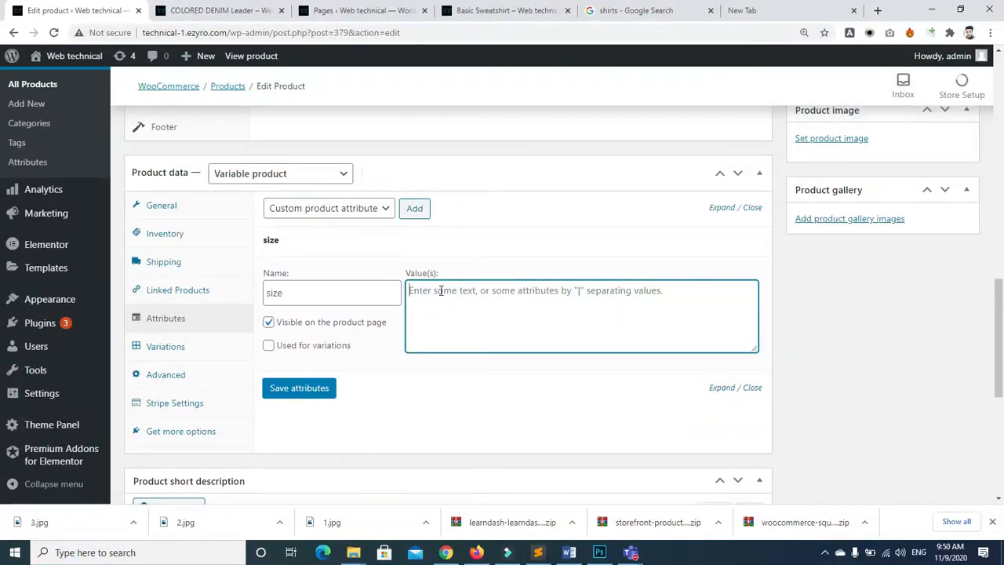
text(S)
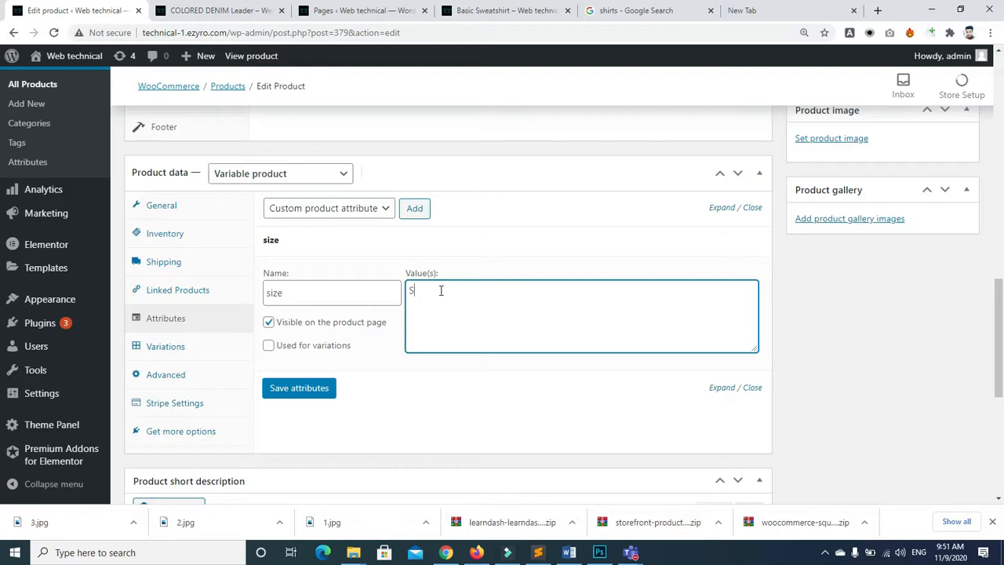
key(BackSpace)
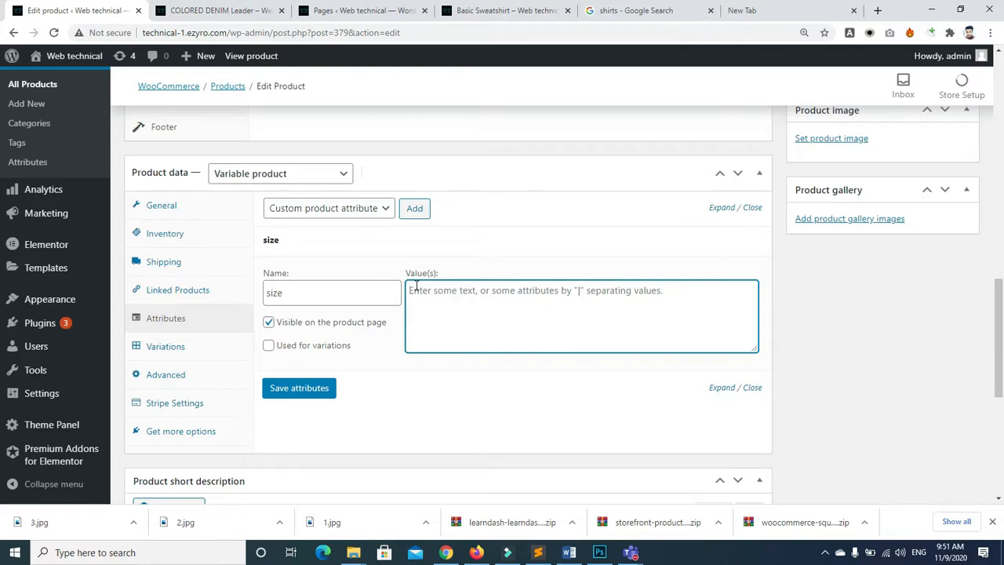
text(S|M|)
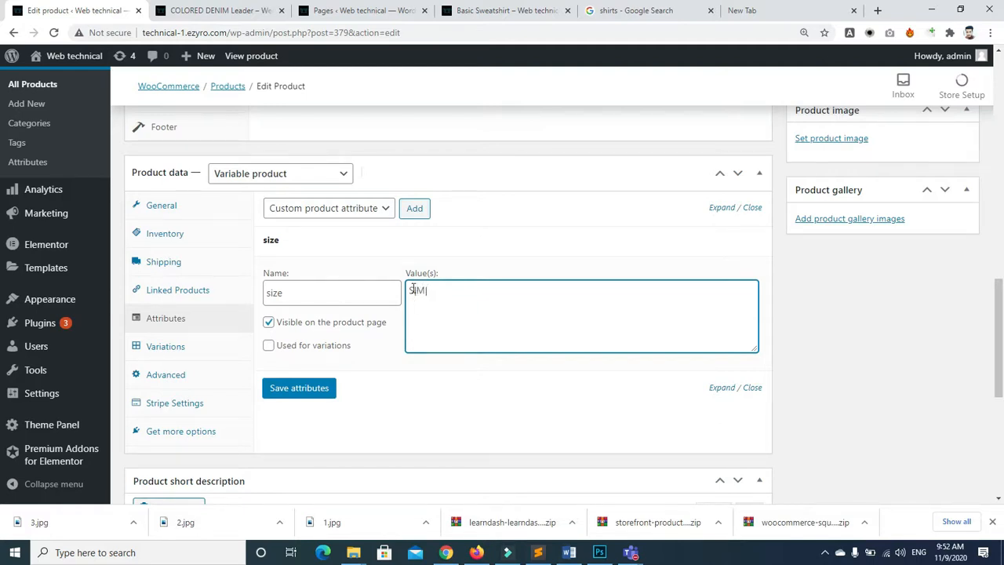
click(414, 291)
click(428, 291)
text(L | XL | XXL)
click(269, 345)
click(297, 388)
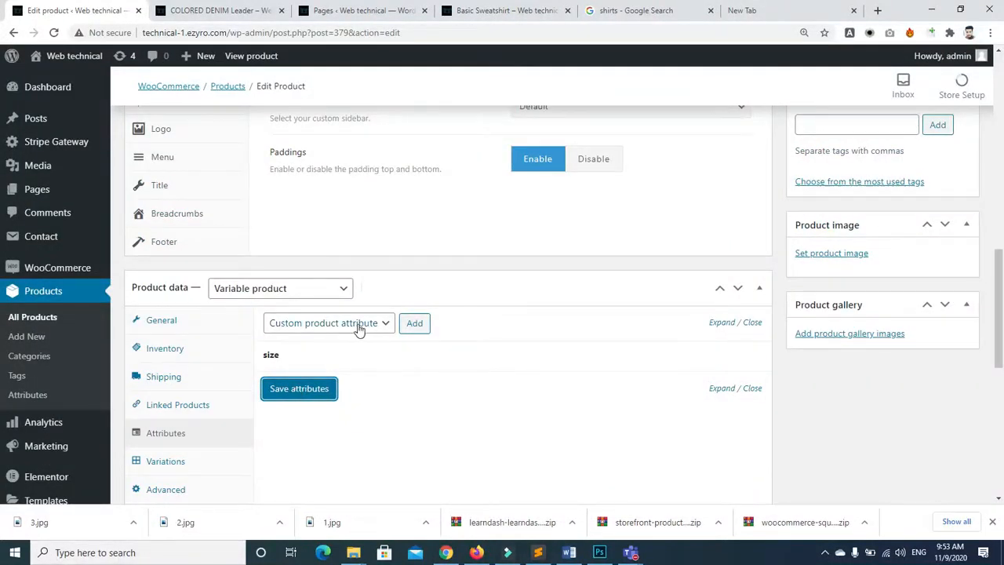
click(721, 360)
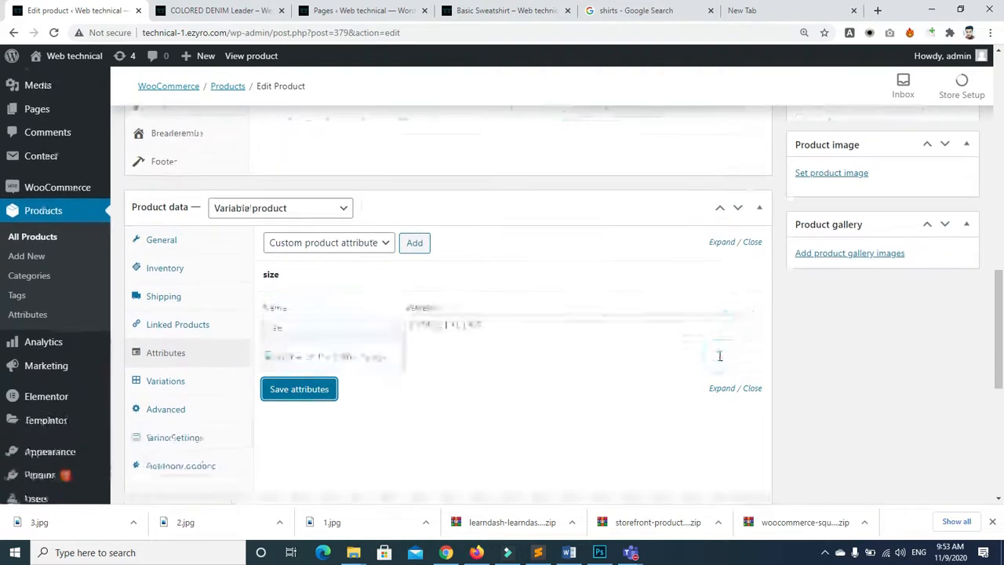
click(301, 391)
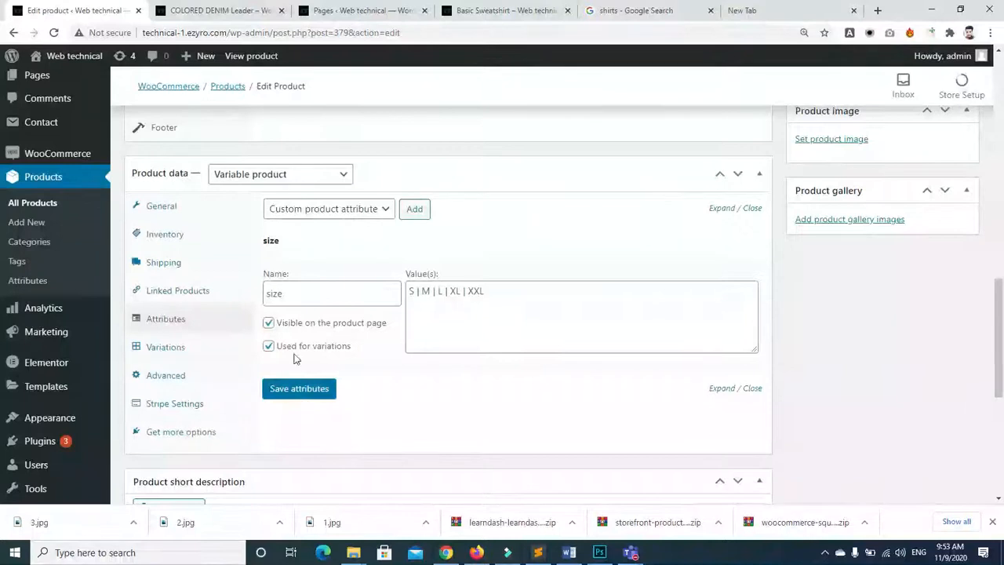
Add a second custom product attribute named Color
click(385, 216)
click(373, 225)
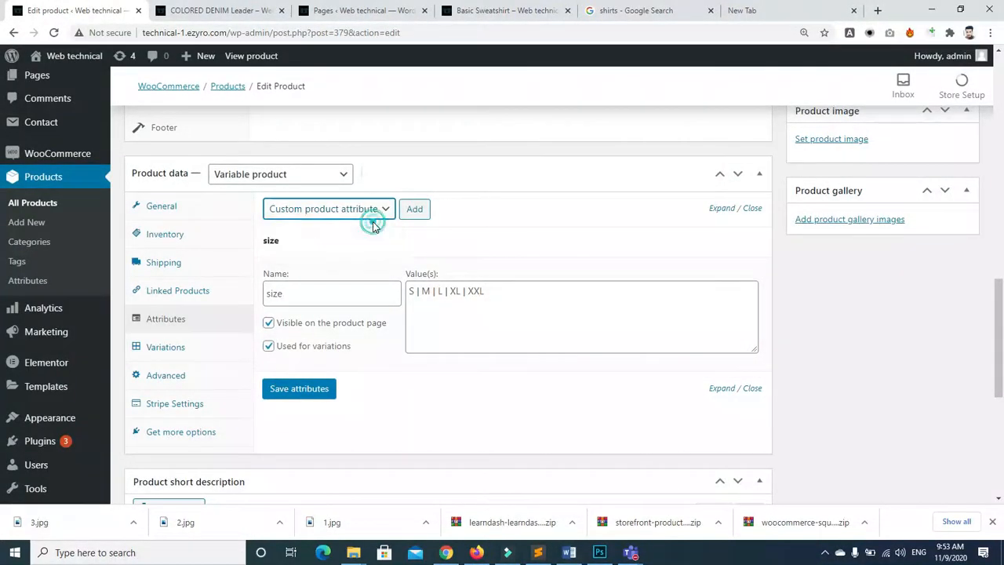
click(412, 209)
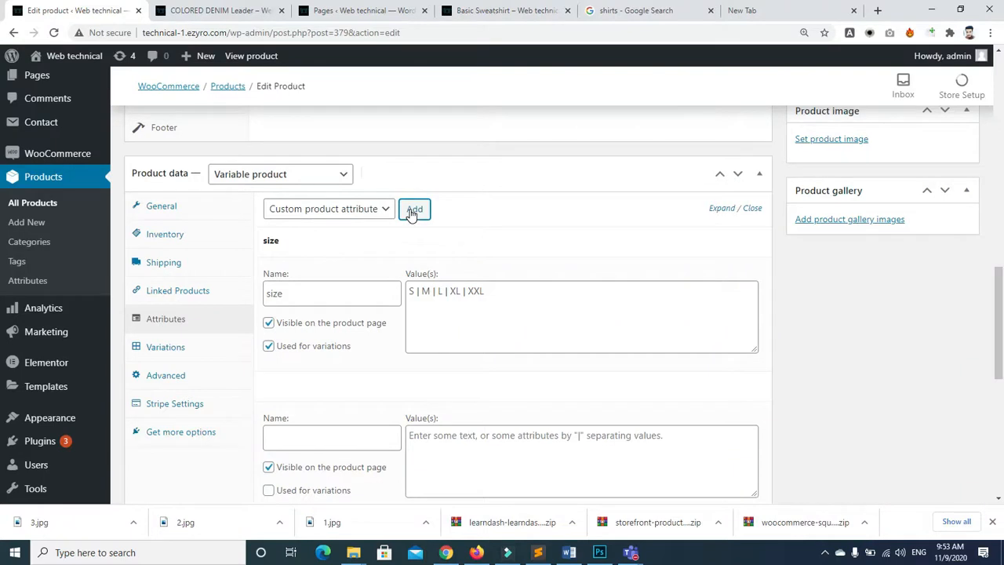
drag(1000, 281, 1001, 313)
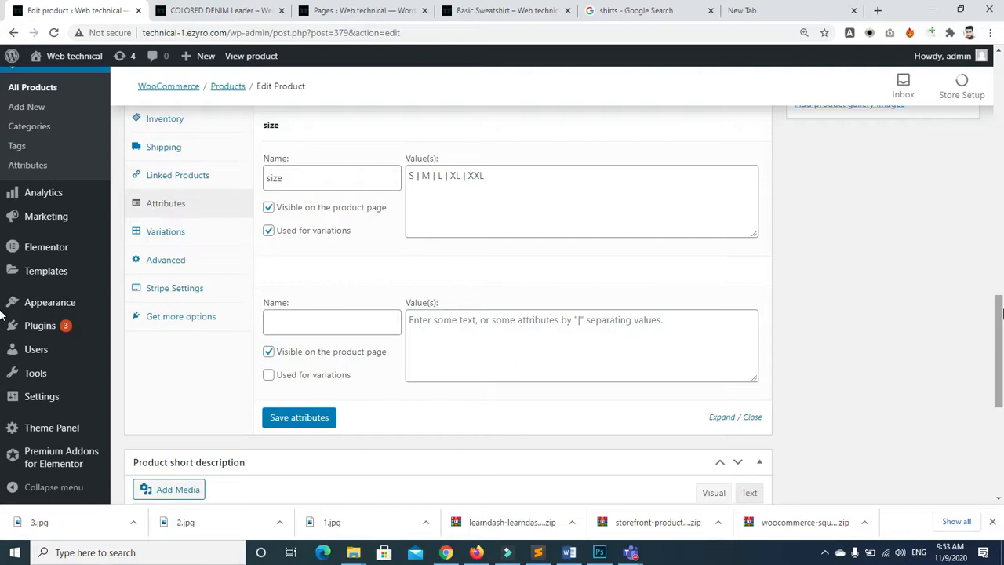
mouse_move(625, 556)
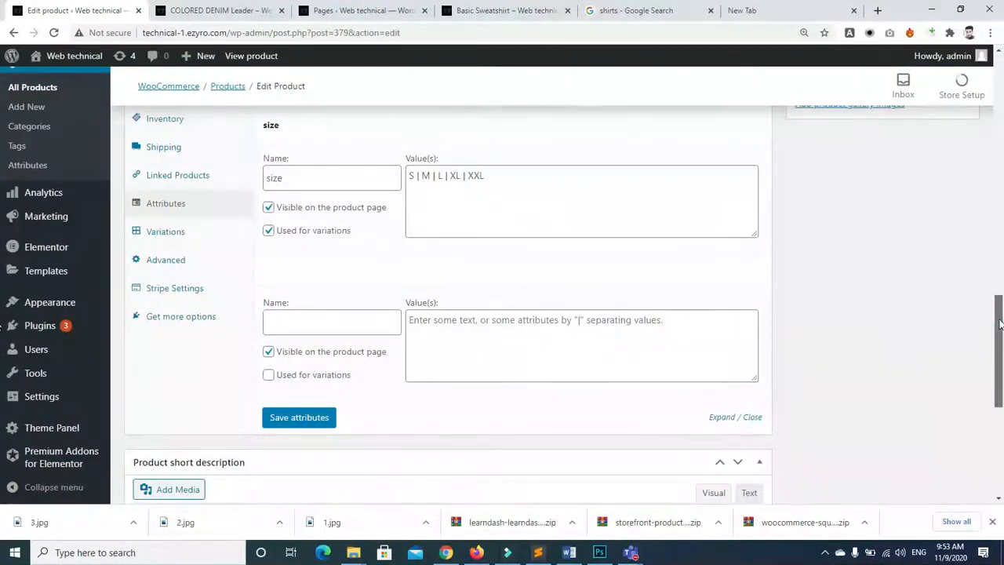
drag(999, 324, 999, 308)
click(335, 384)
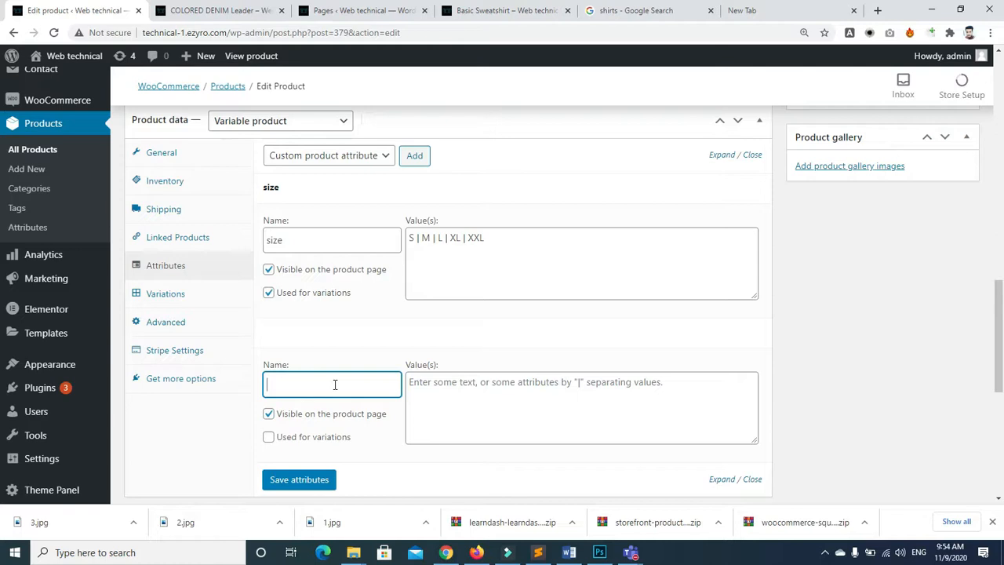
text(color)
key(BackSpace)
key(BackSpace)
key(BackSpace)
key(BackSpace)
key(BackSpace)
text(Color)
Capitalize the first attribute's name to Size
click(274, 240)
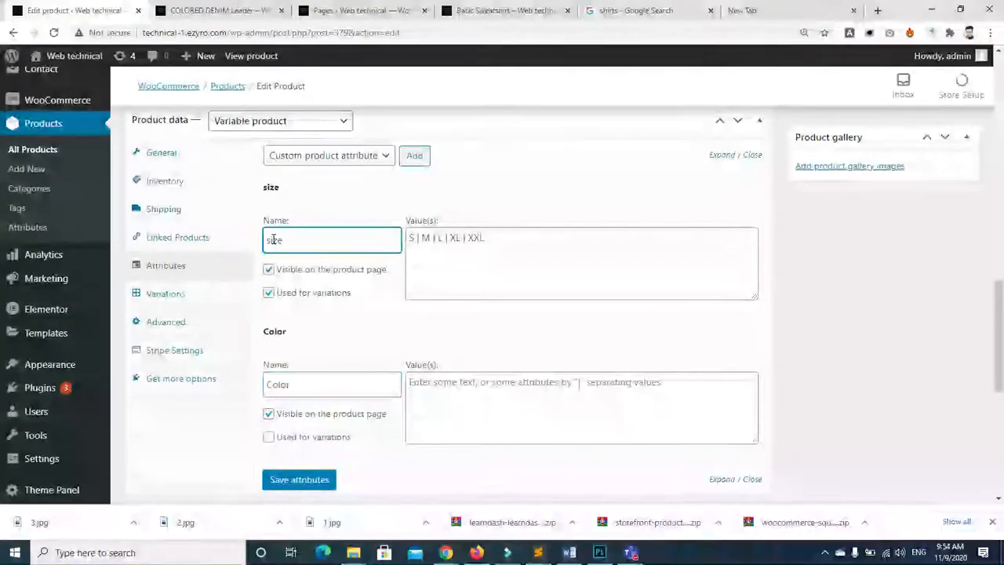
key(BackSpace)
text(S)
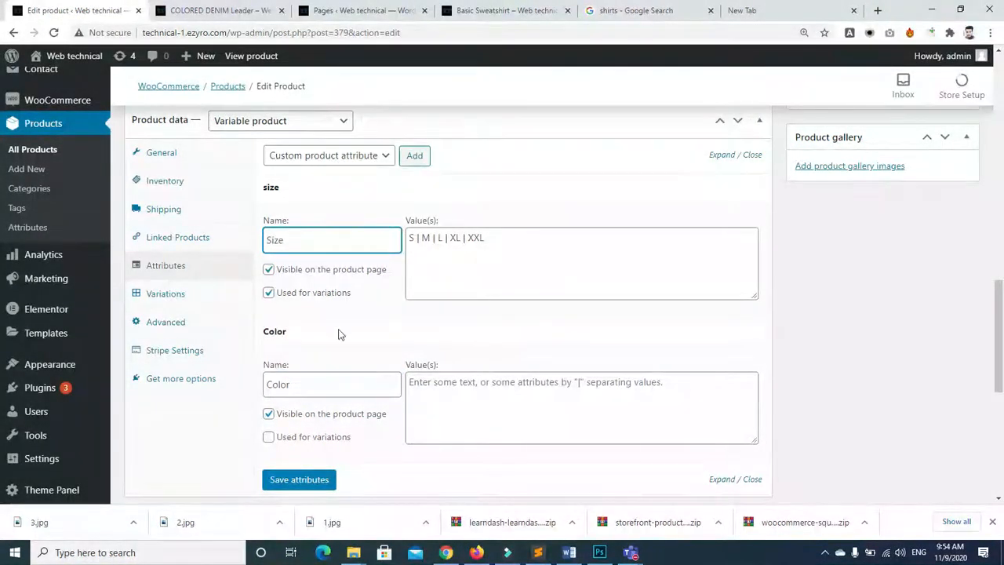
Give the Color attribute the values Green | Red | Yellow | Orange and enable it for variations
click(416, 382)
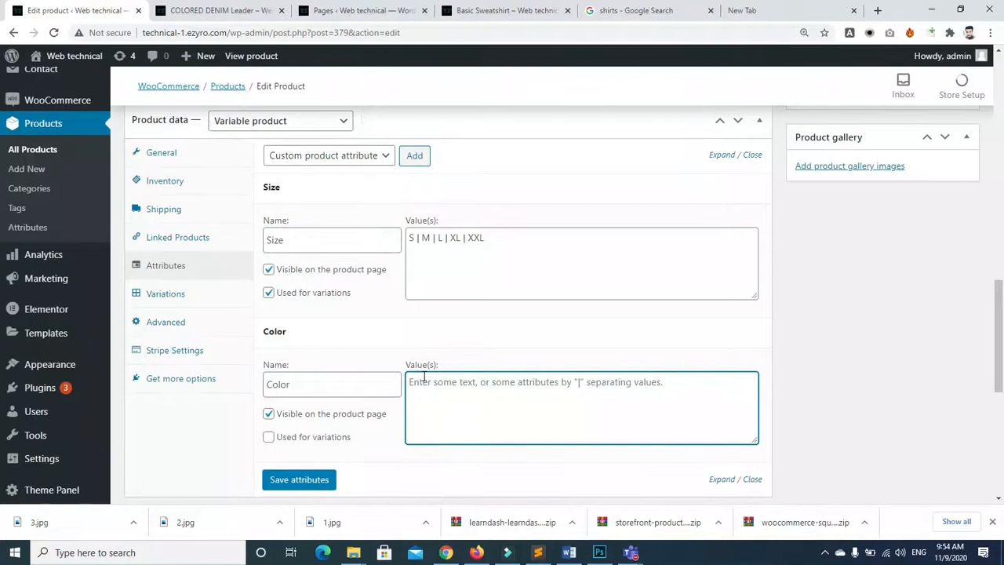
text(Green)
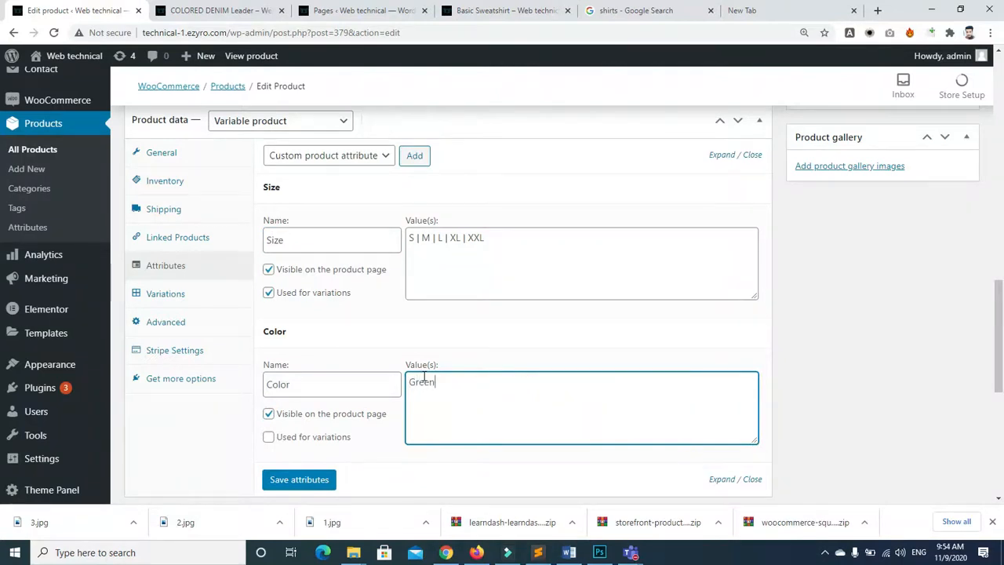
text( | Red | Yellow | oran)
key(BackSpace)
key(BackSpace)
text(ange)
key(BackSpace)
key(BackSpace)
key(BackSpace)
key(BackSpace)
key(BackSpace)
key(BackSpace)
text(Orange)
click(269, 437)
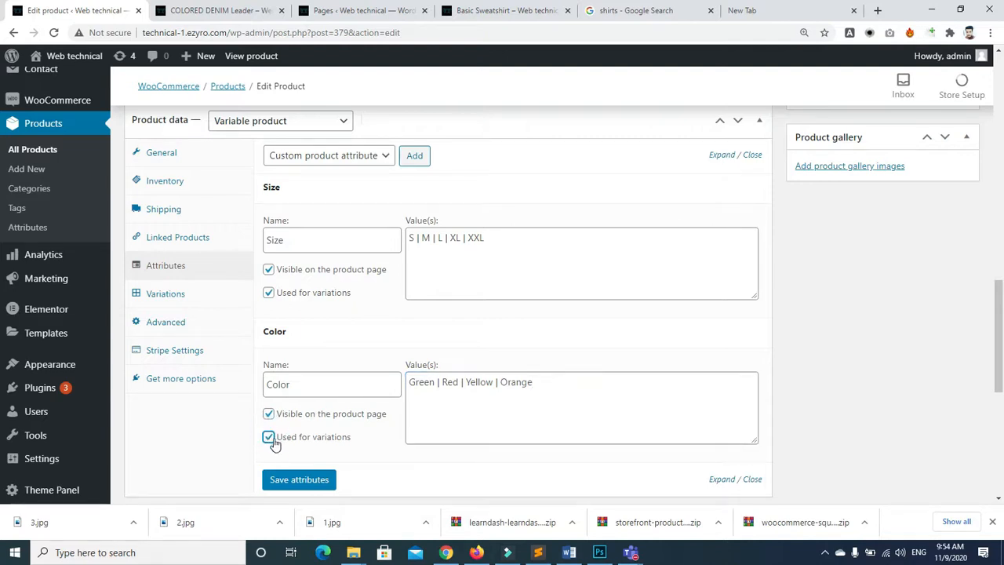
Save the product's Size and Color attributes
click(306, 483)
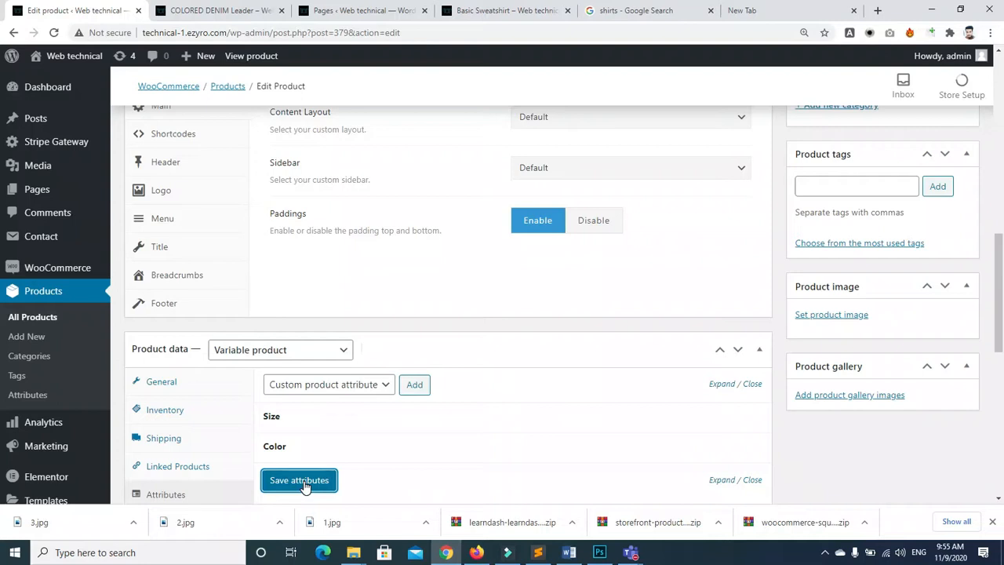
click(305, 486)
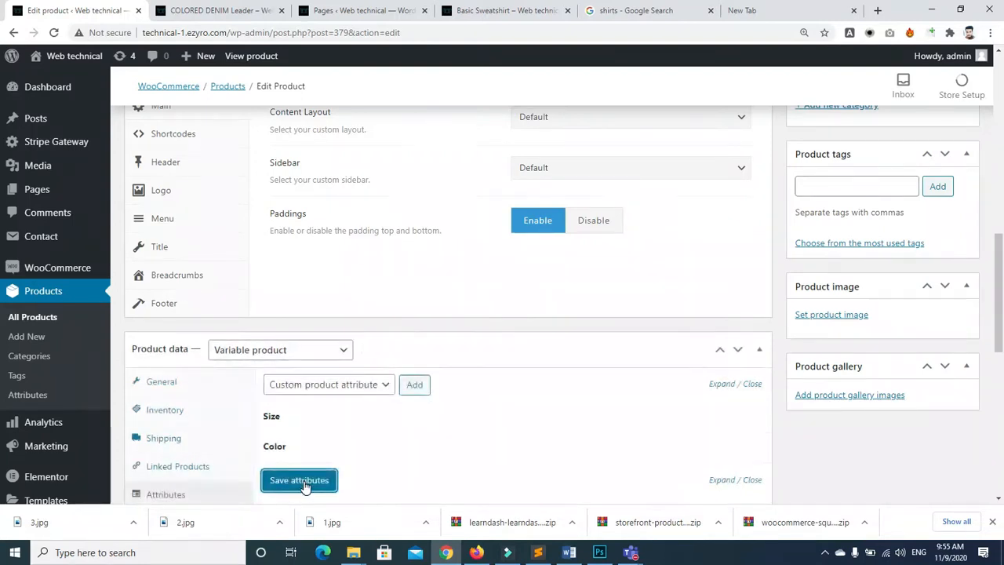
scroll(630, 329, down, 1)
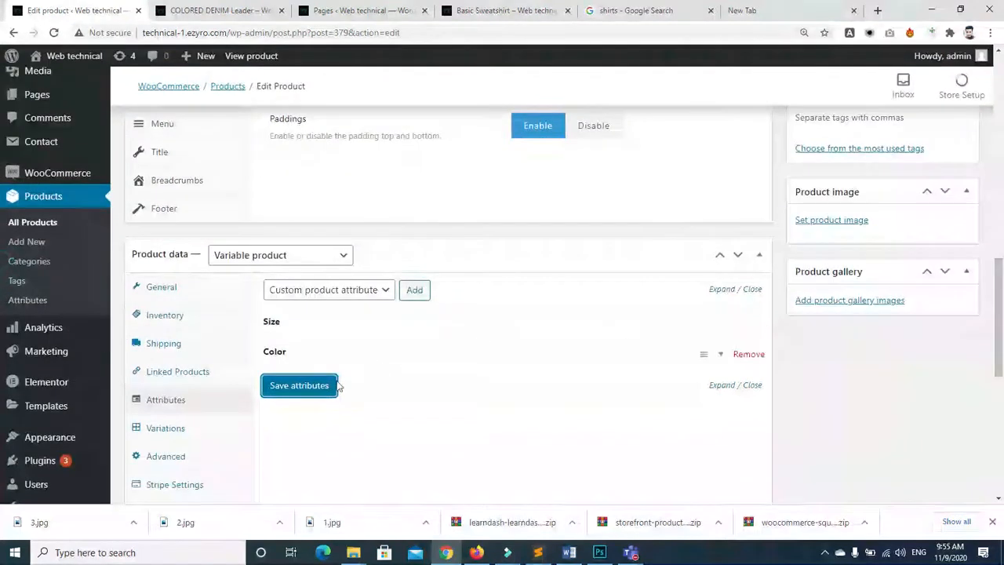
Open the store-wide product attributes page in a new tab and examine the color and size entries
right_click(28, 301)
click(45, 306)
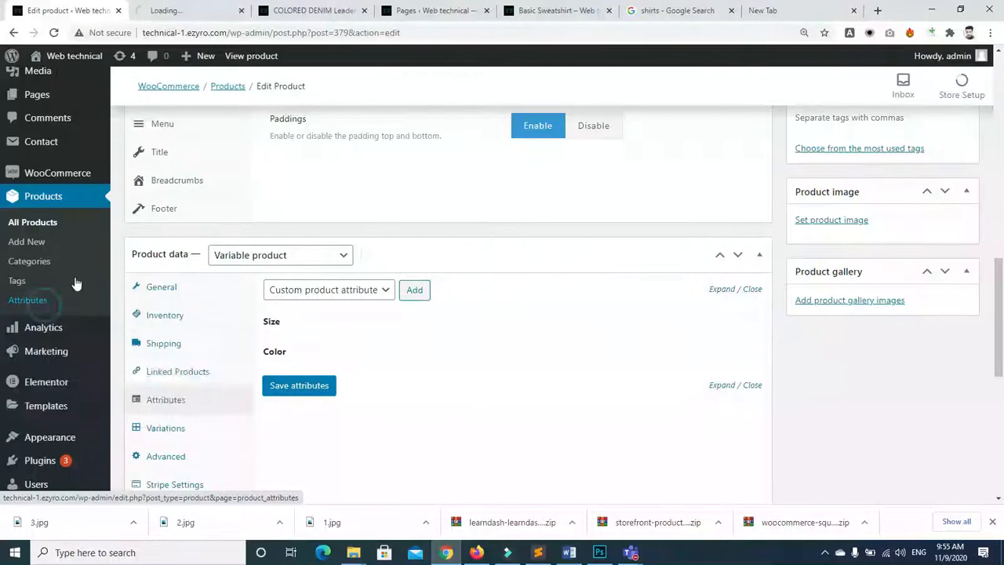
click(192, 11)
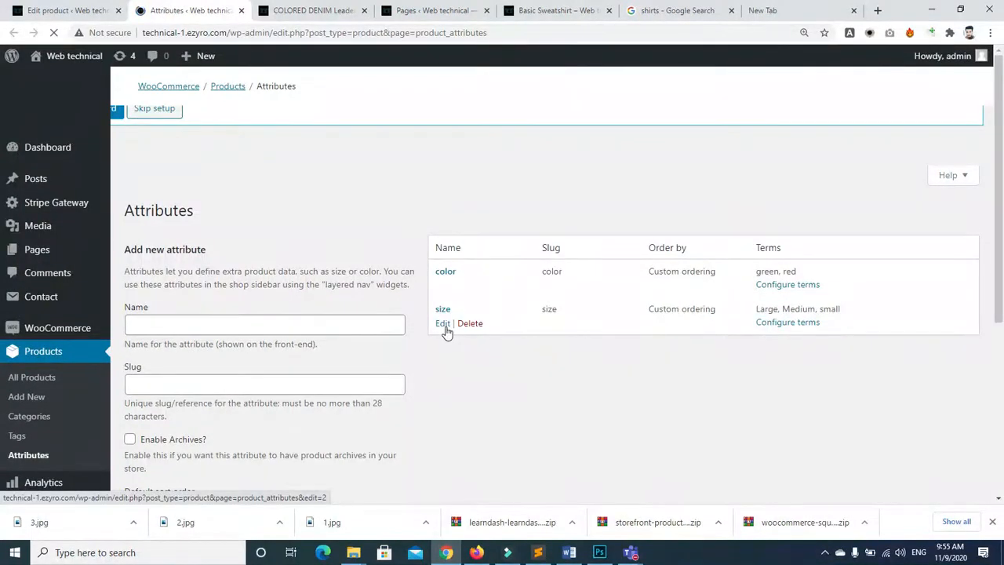
drag(1003, 246, 1003, 299)
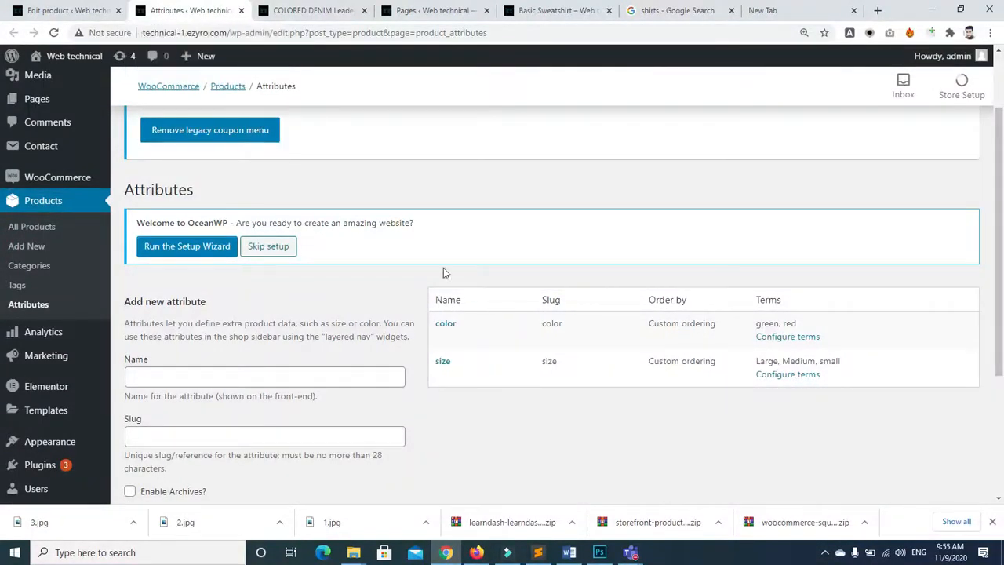
Switch to the Teams meeting window and mute the microphone
click(628, 554)
click(671, 497)
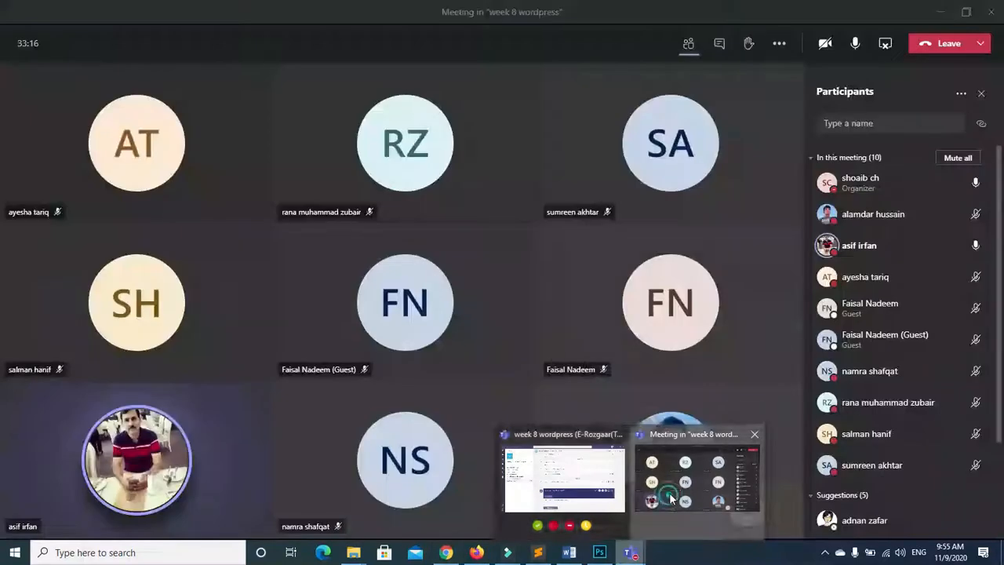
click(857, 44)
click(858, 44)
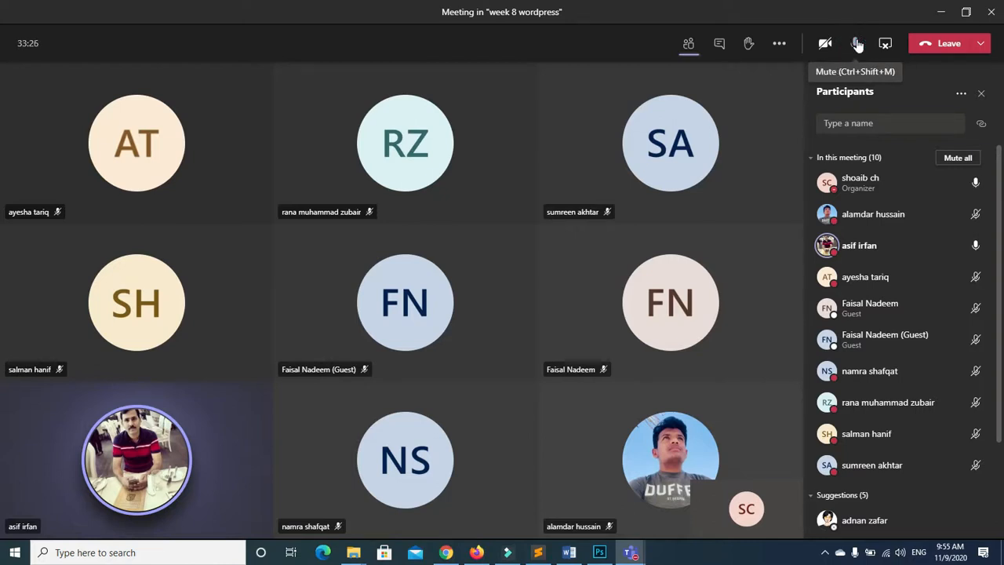
click(857, 44)
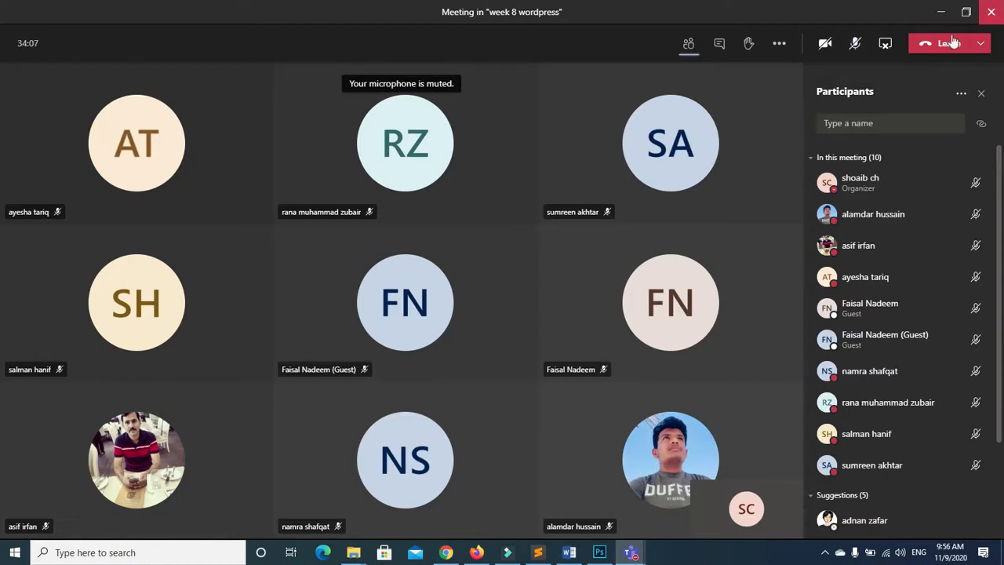
Unmute the microphone in the meeting and return to the browser window with the store attributes
click(857, 48)
click(857, 48)
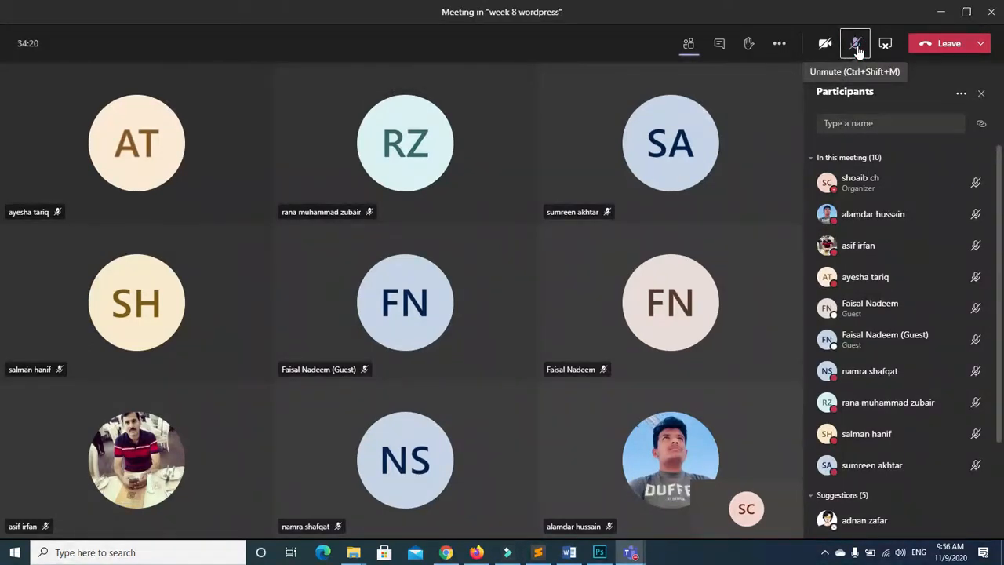
click(858, 49)
click(441, 554)
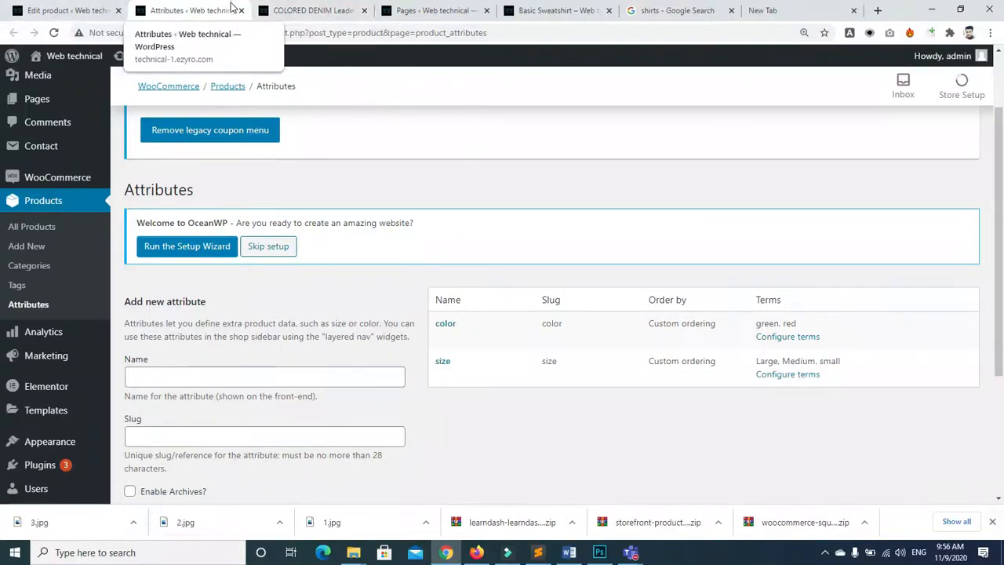
Return to the product being edited, expand its Color attribute and save the attributes again
click(70, 10)
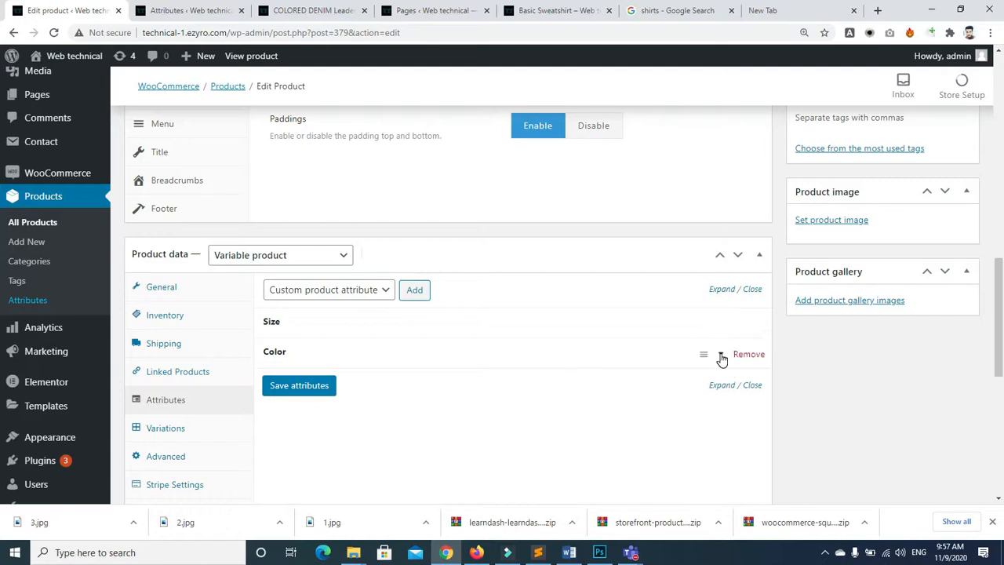
click(721, 357)
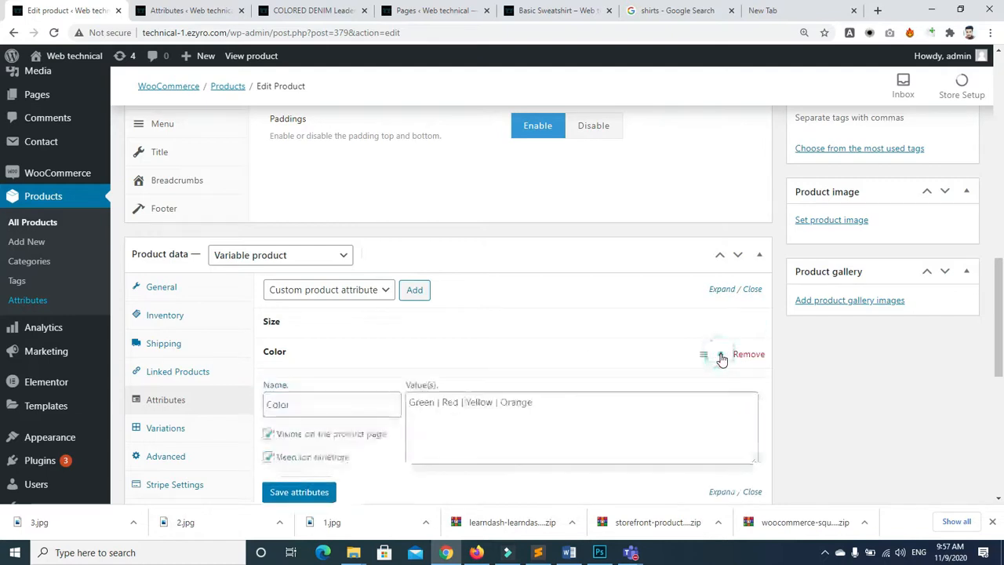
click(304, 500)
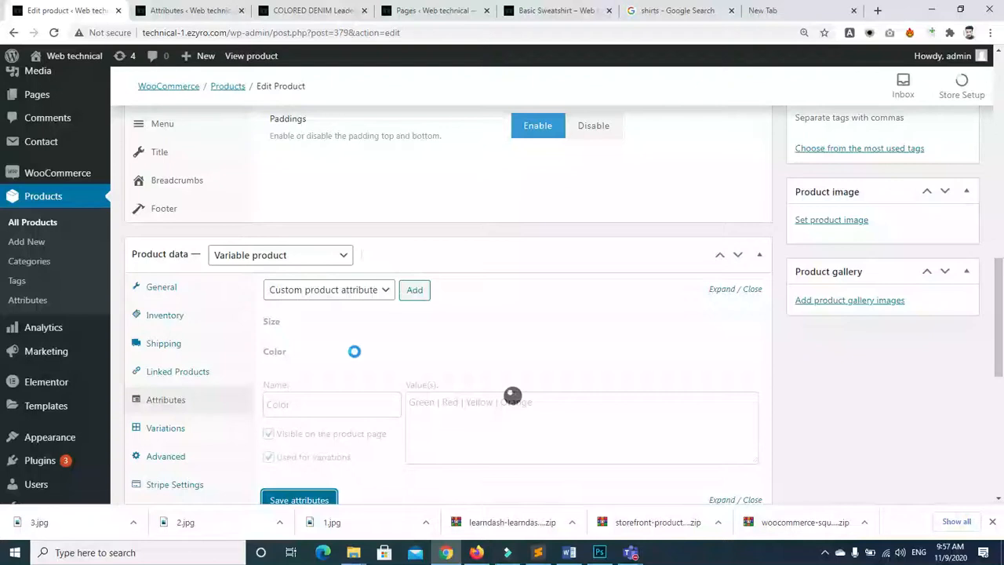
drag(997, 284, 999, 348)
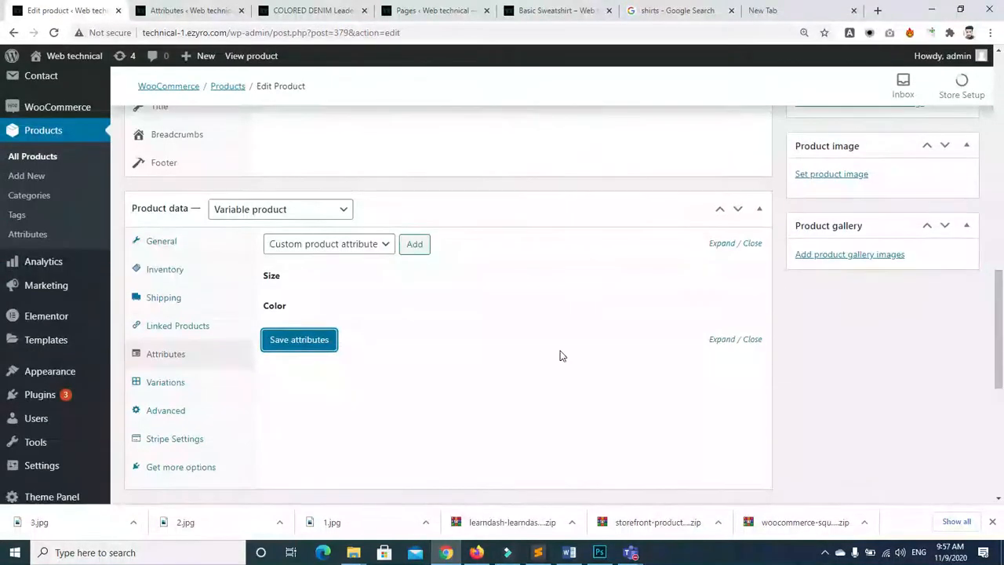
Add a single blank variation to the product's variations
click(170, 382)
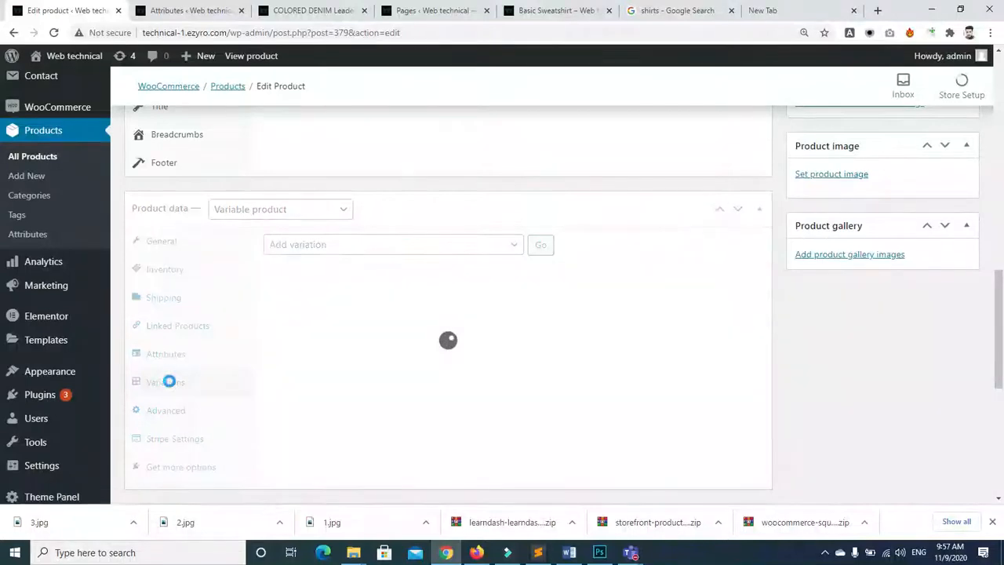
click(511, 248)
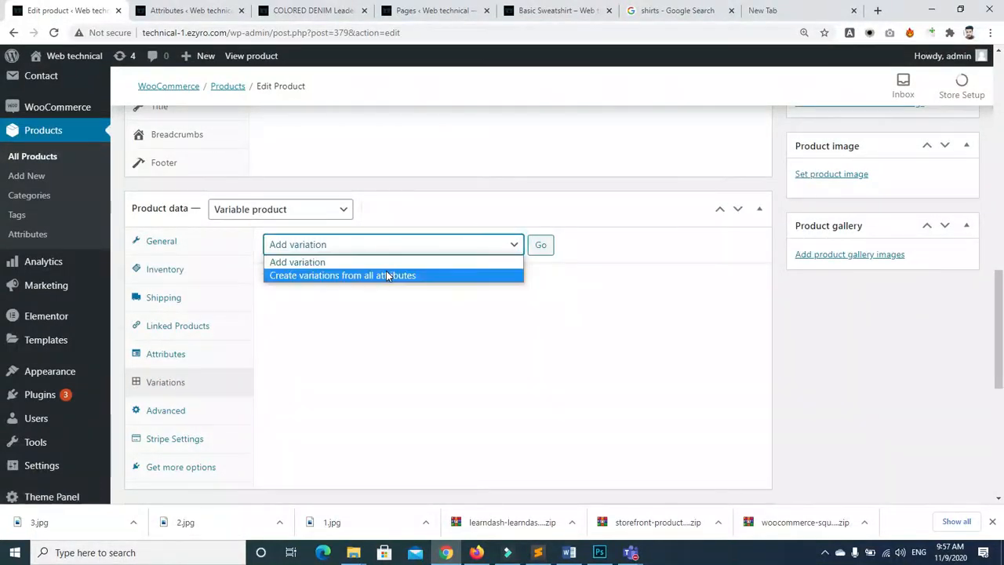
click(317, 262)
click(540, 244)
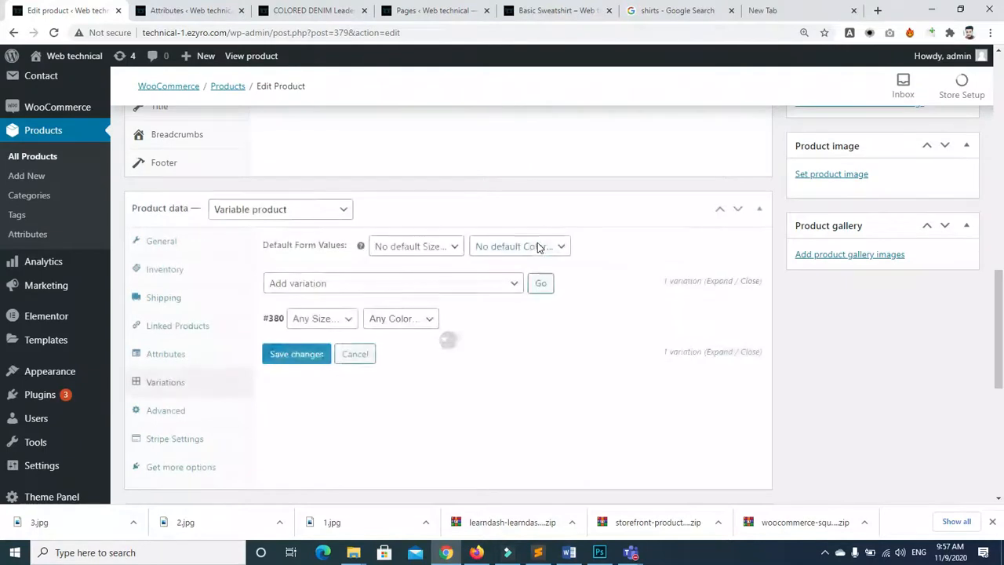
Create variations from all attributes, accepting the save and linking of every size and color combination
click(517, 284)
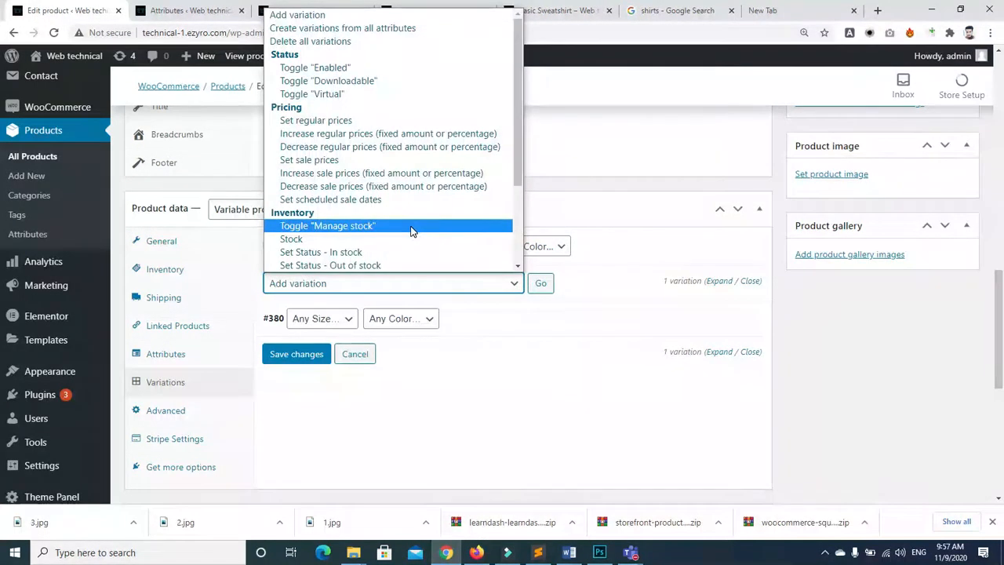
click(342, 29)
click(541, 284)
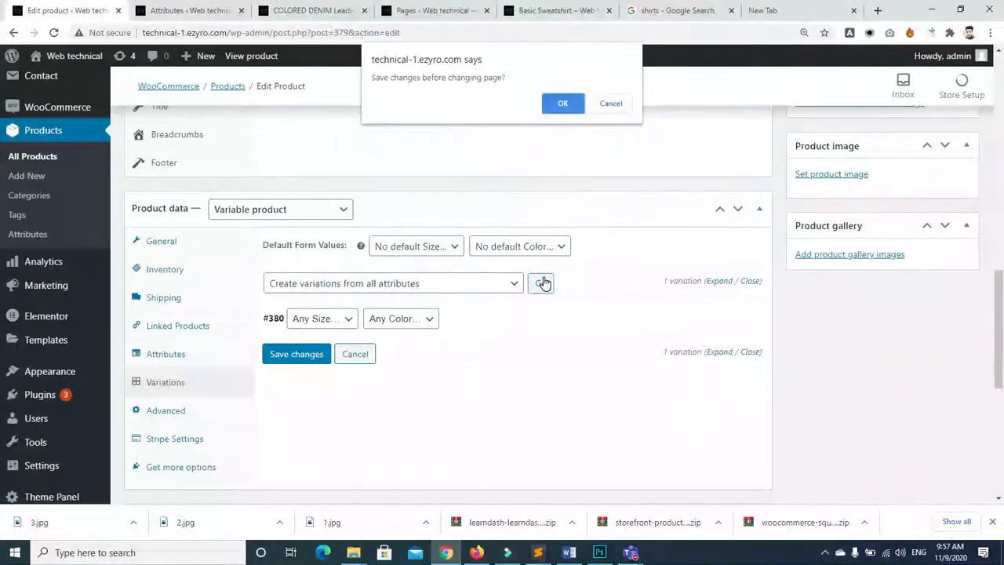
click(563, 103)
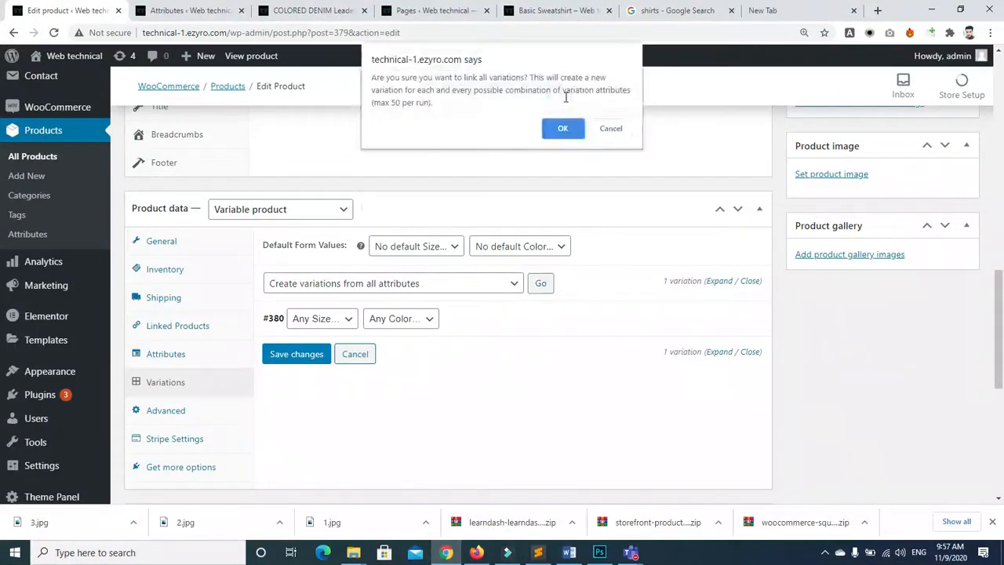
click(561, 130)
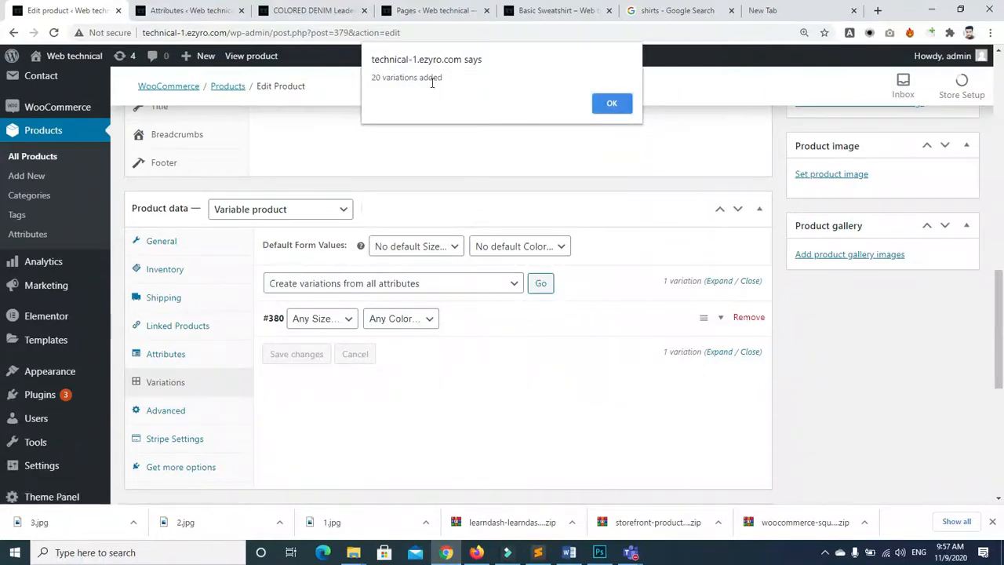
click(611, 104)
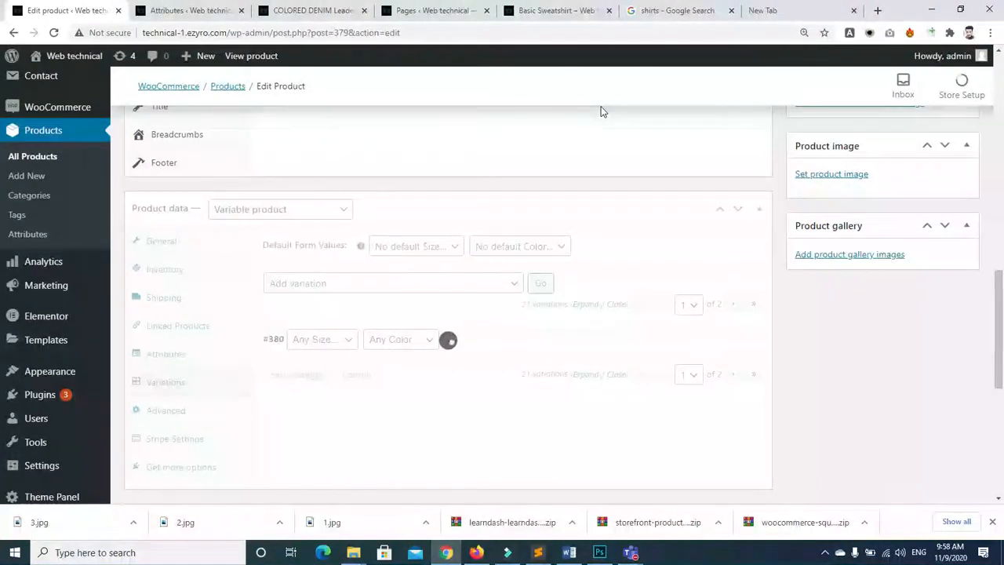
Remove the variation set to Any Size and Any Color
drag(1001, 256, 1002, 281)
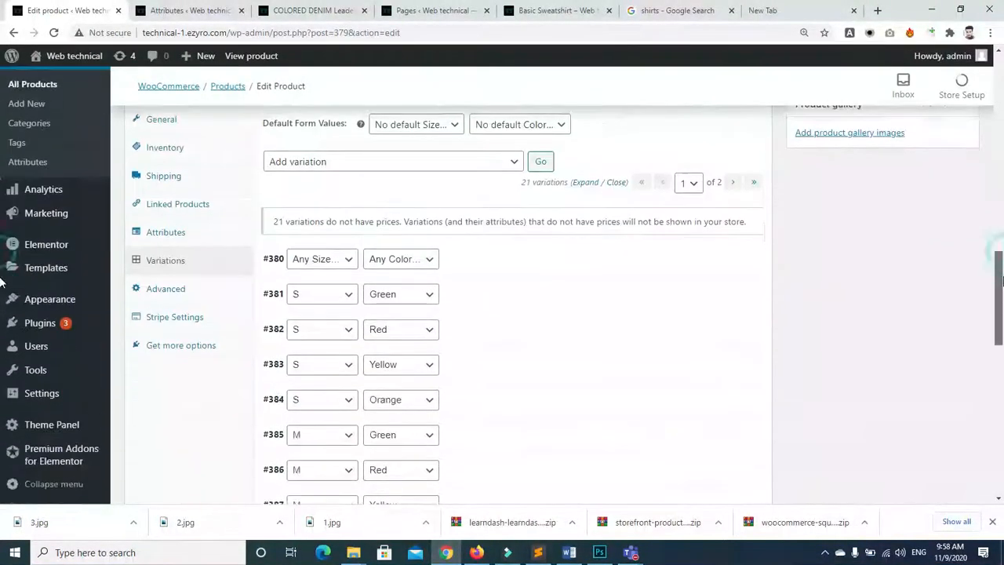
click(740, 262)
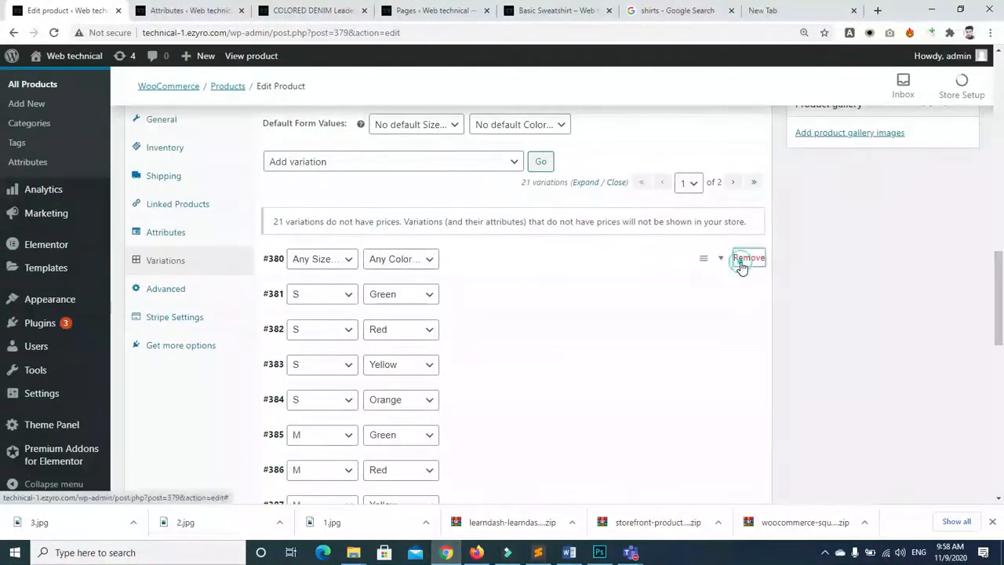
click(565, 165)
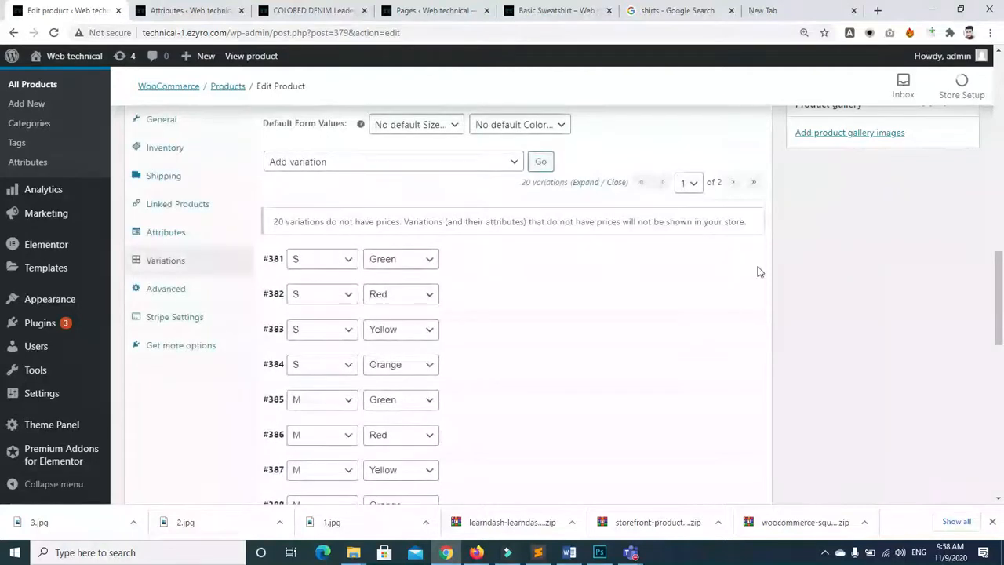
mouse_move(1003, 271)
mouse_down()
mouse_move(1003, 392)
mouse_move(1003, 235)
mouse_move(1003, 271)
mouse_up()
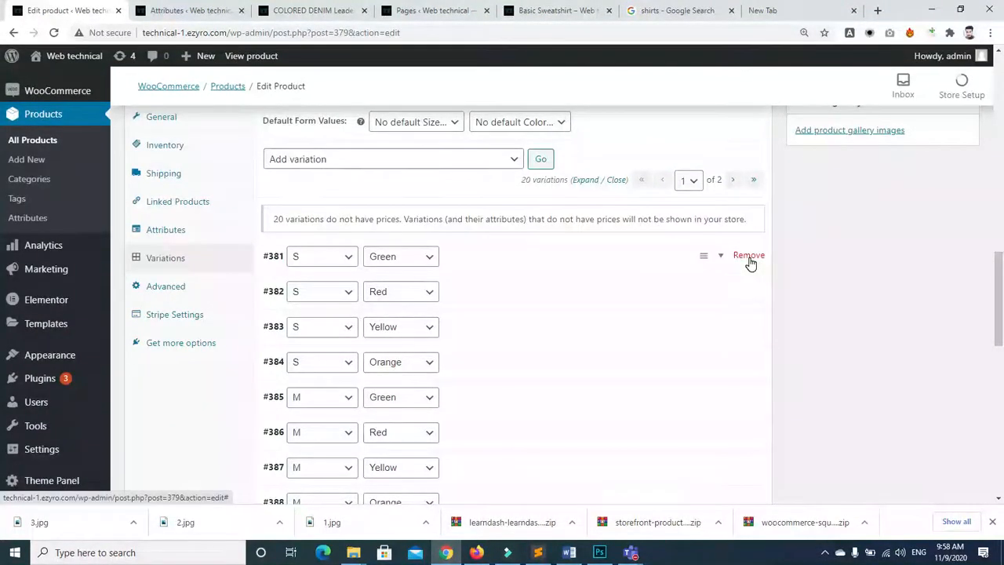
click(750, 259)
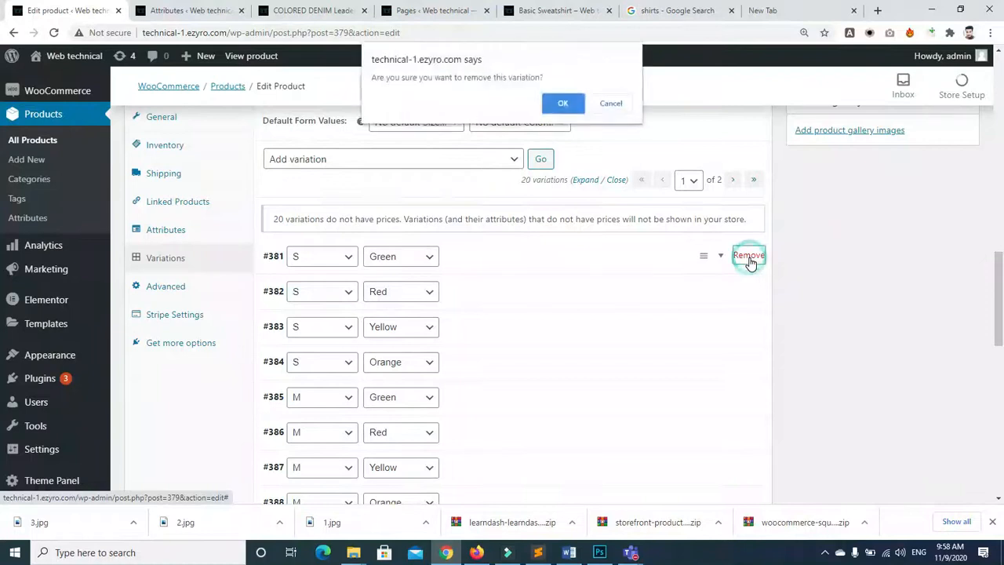
click(604, 105)
scroll(601, 303, up, 3)
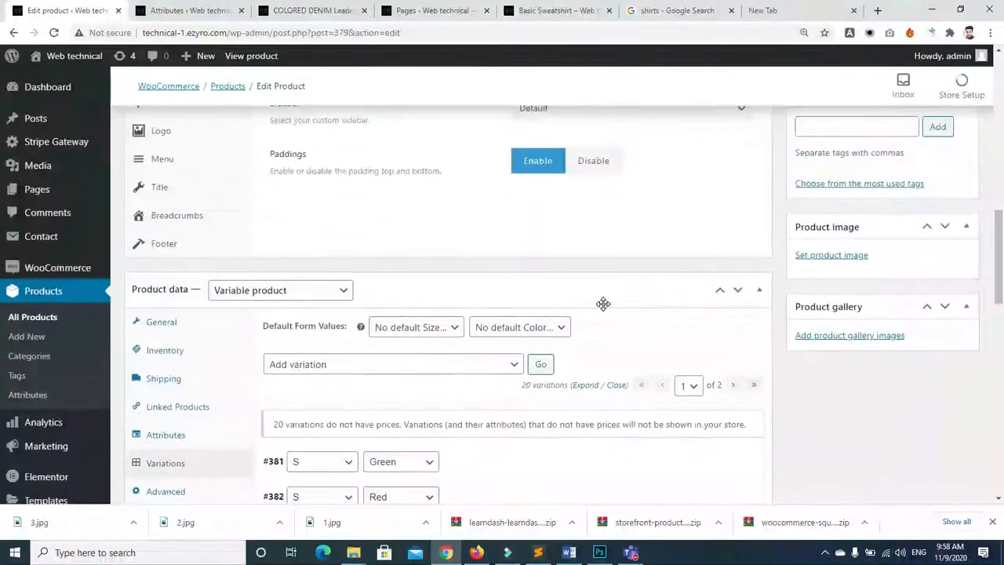
click(516, 365)
click(514, 364)
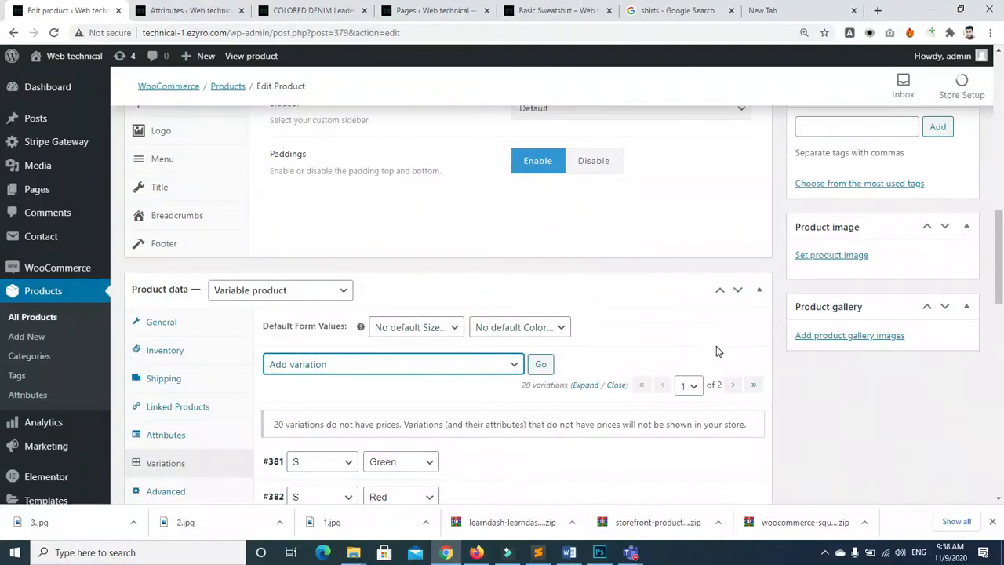
Review the generated variations, reload the product page and reopen its list of variations
drag(998, 255, 1001, 382)
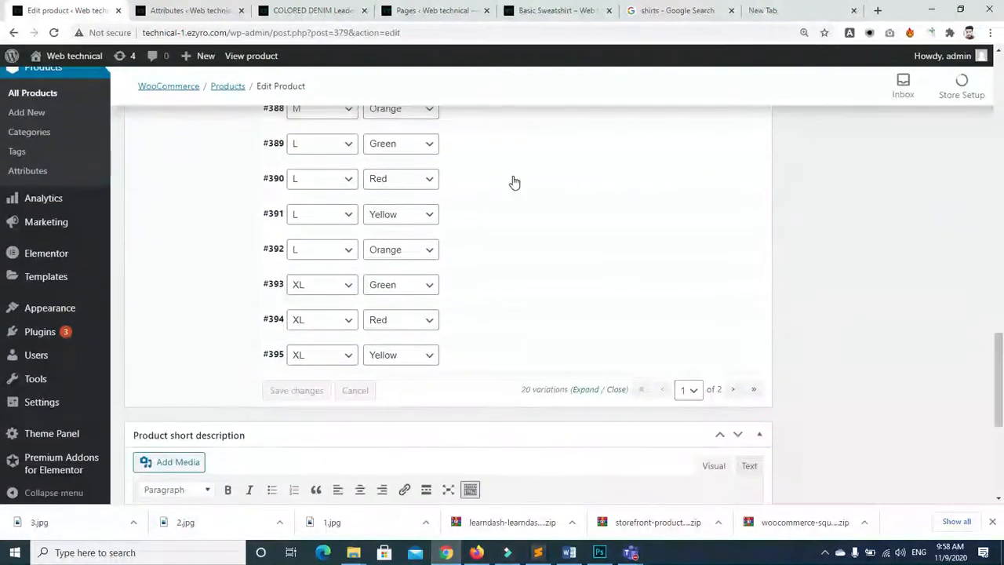
click(50, 33)
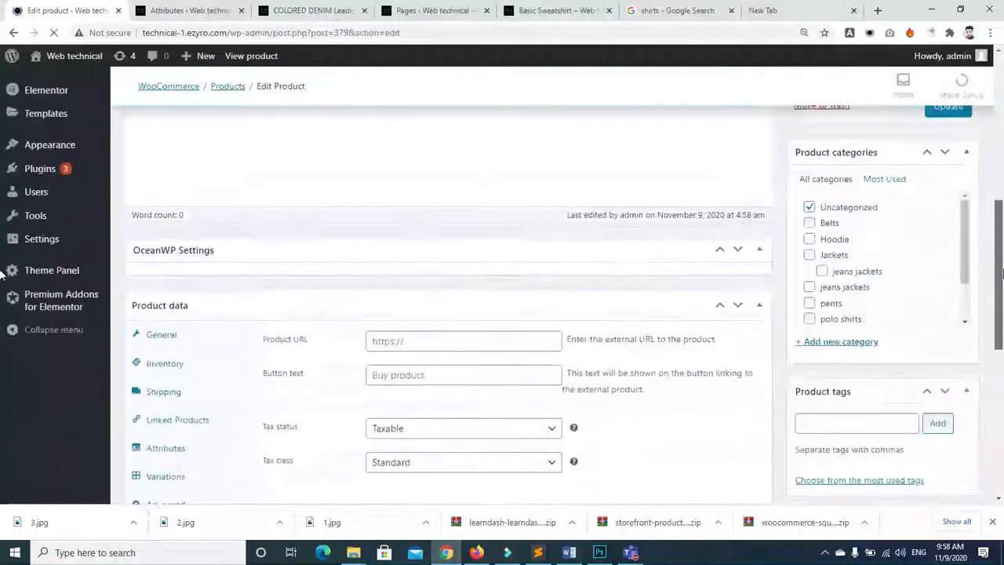
scroll(1, 303, up, 2)
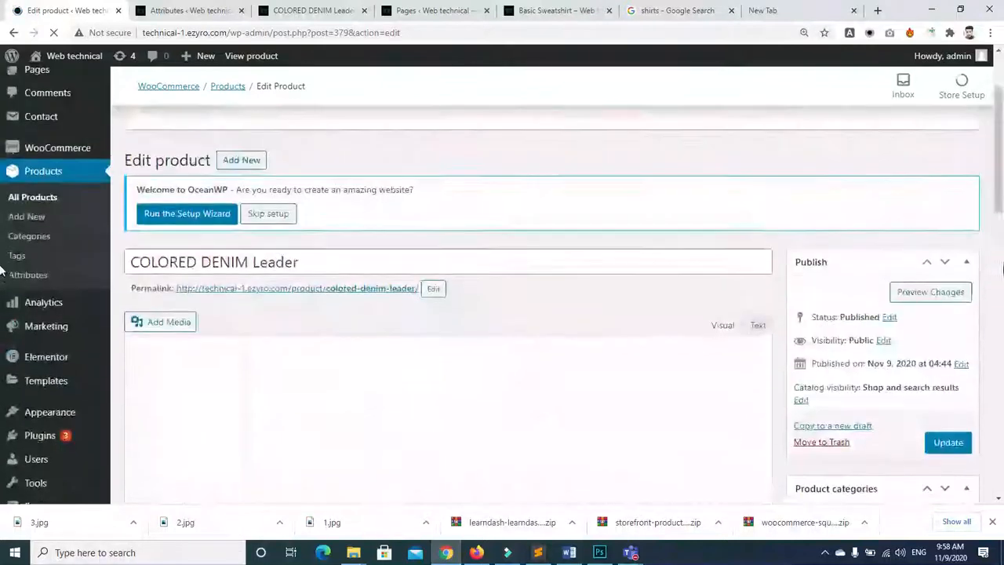
scroll(2, 314, down, 7)
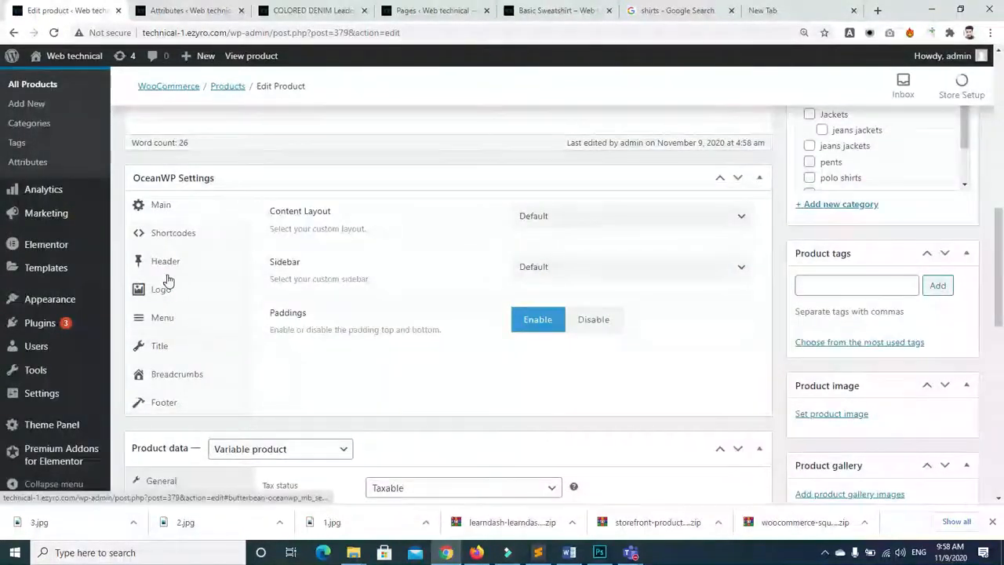
scroll(1, 357, down, 3)
scroll(1, 357, down, 1)
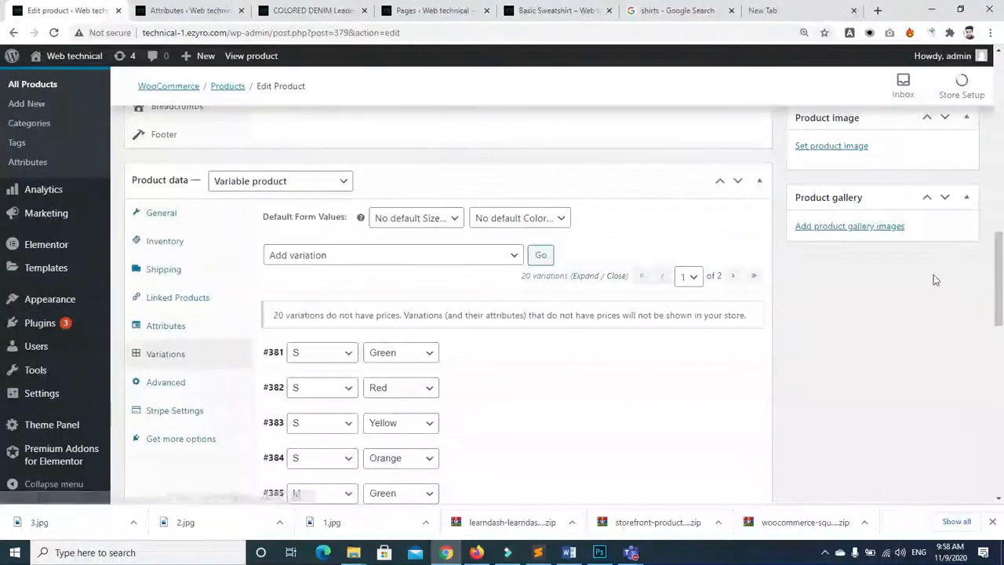
Compare the generated variations with the product's Size and Color attributes and the available bulk actions
scroll(367, 185, down, 2)
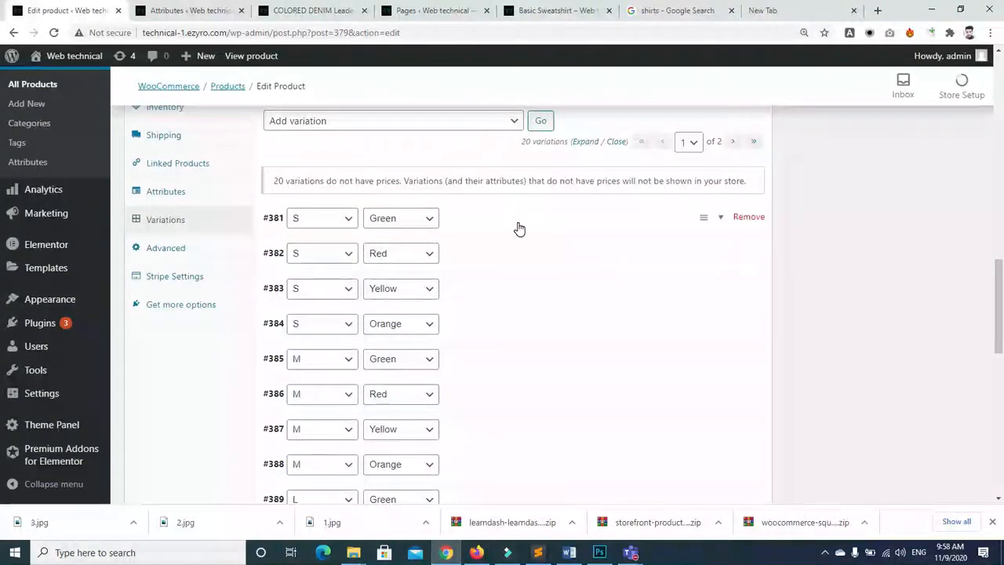
drag(1001, 291, 1003, 268)
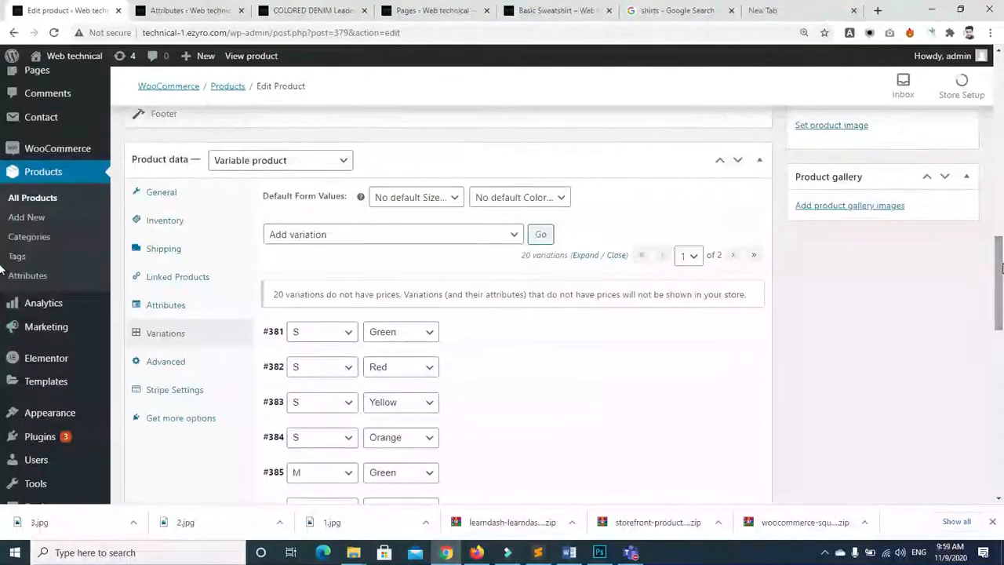
click(516, 235)
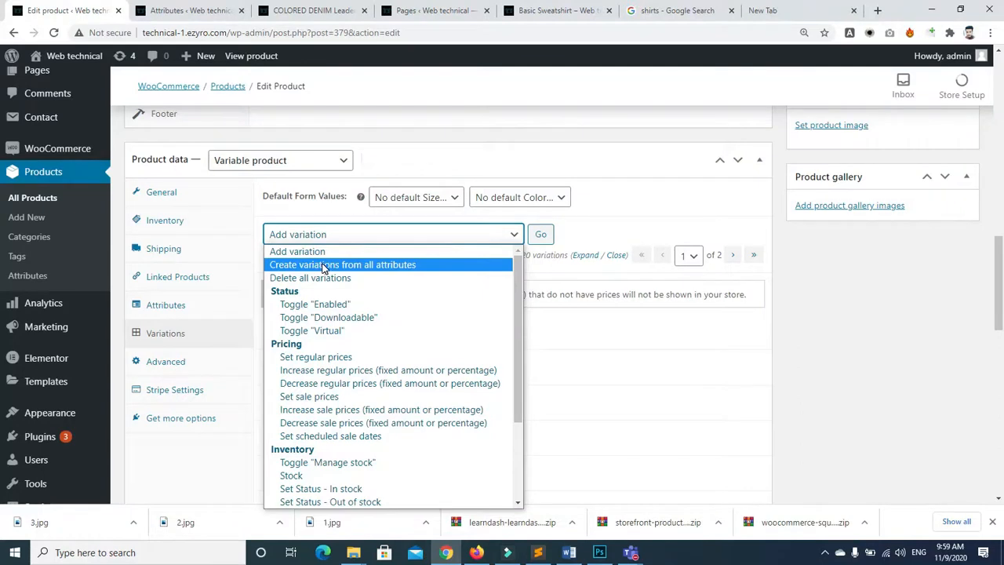
click(177, 304)
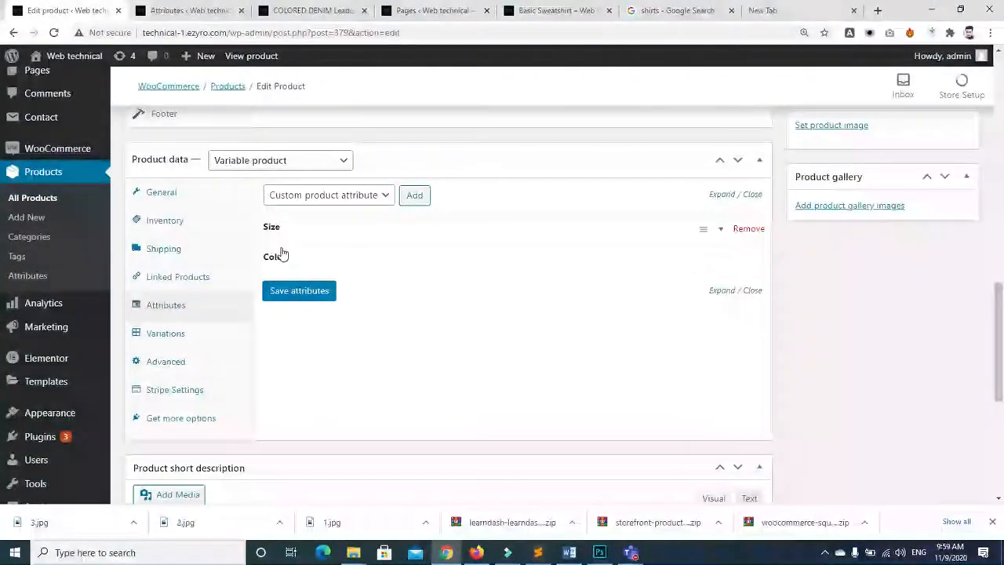
click(165, 336)
click(349, 234)
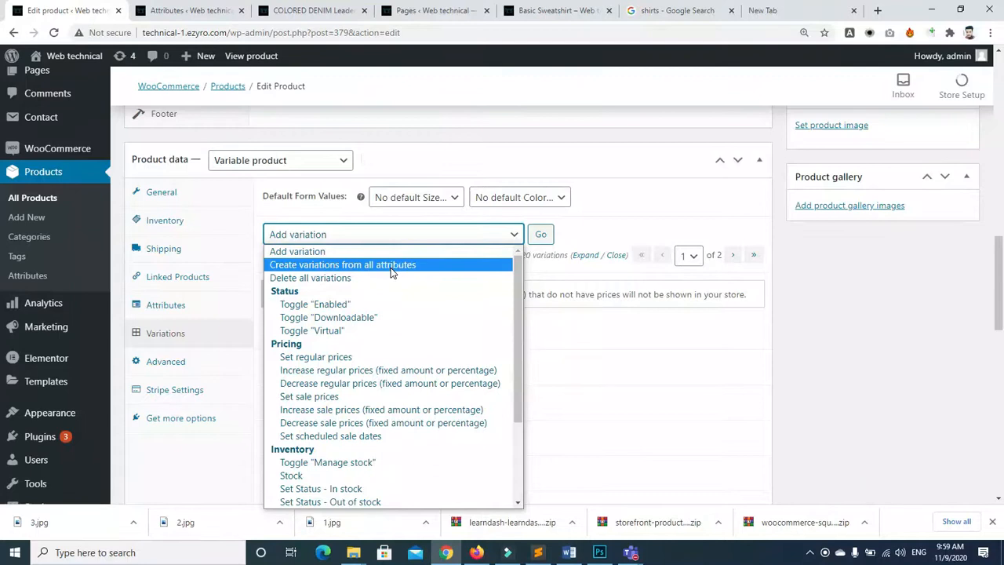
click(161, 308)
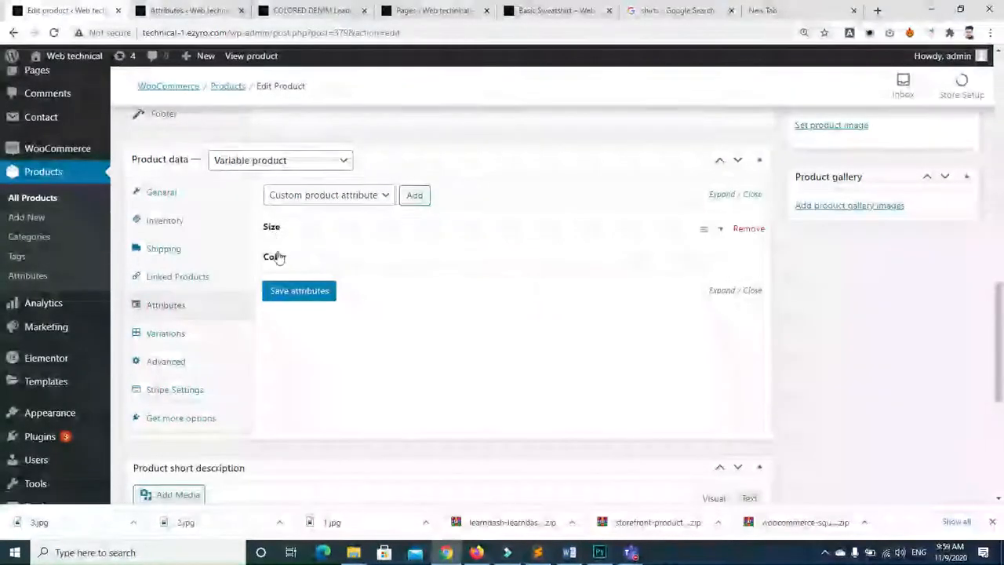
click(187, 332)
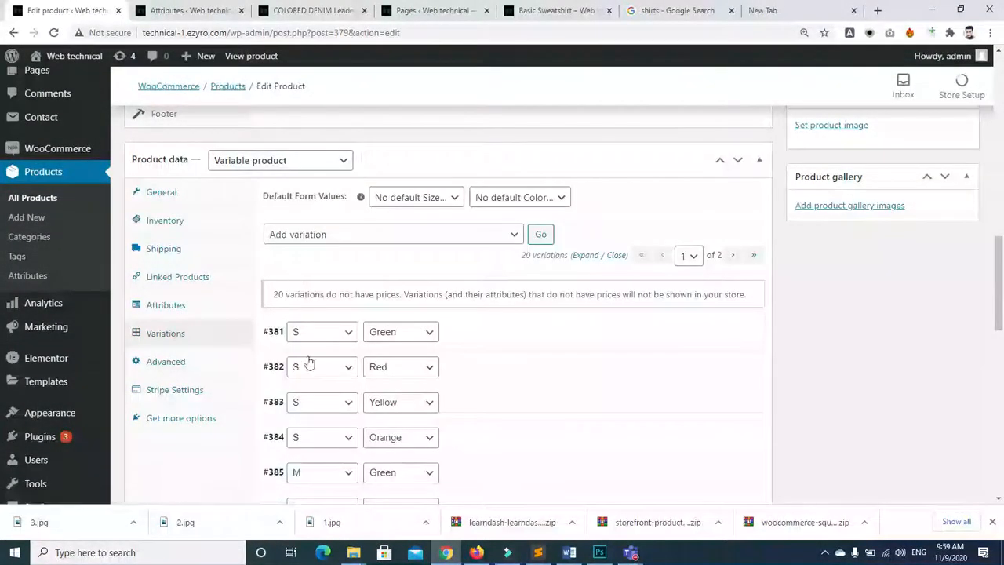
drag(1000, 289, 1001, 303)
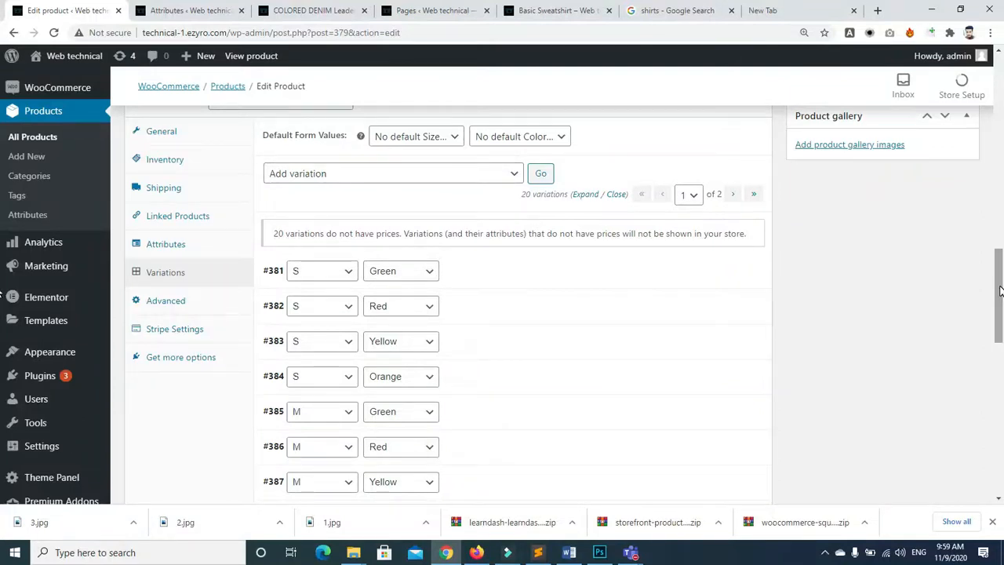
drag(999, 290, 1001, 304)
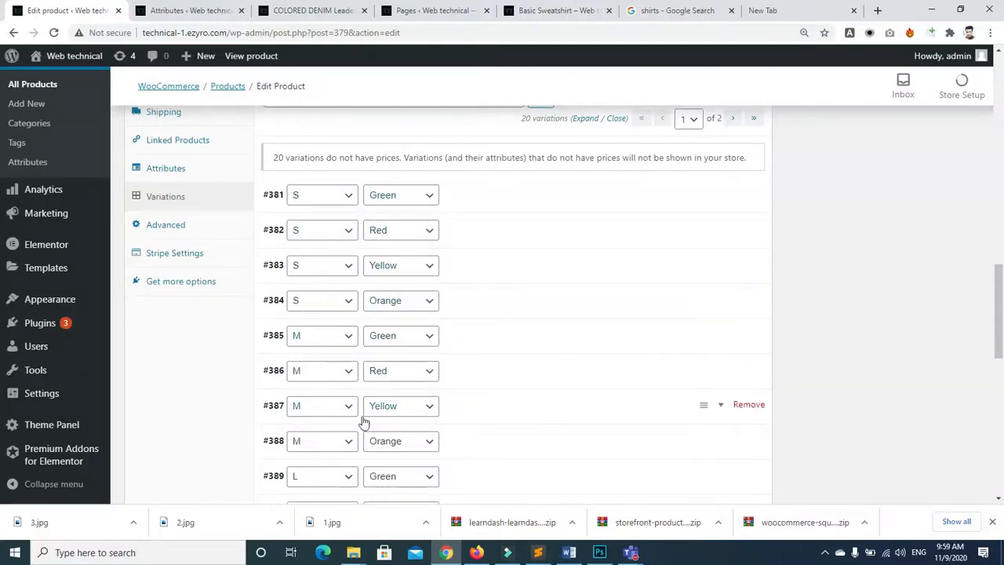
Check the meeting window in Teams and return to the product page in Chrome
mouse_move(630, 553)
click(685, 487)
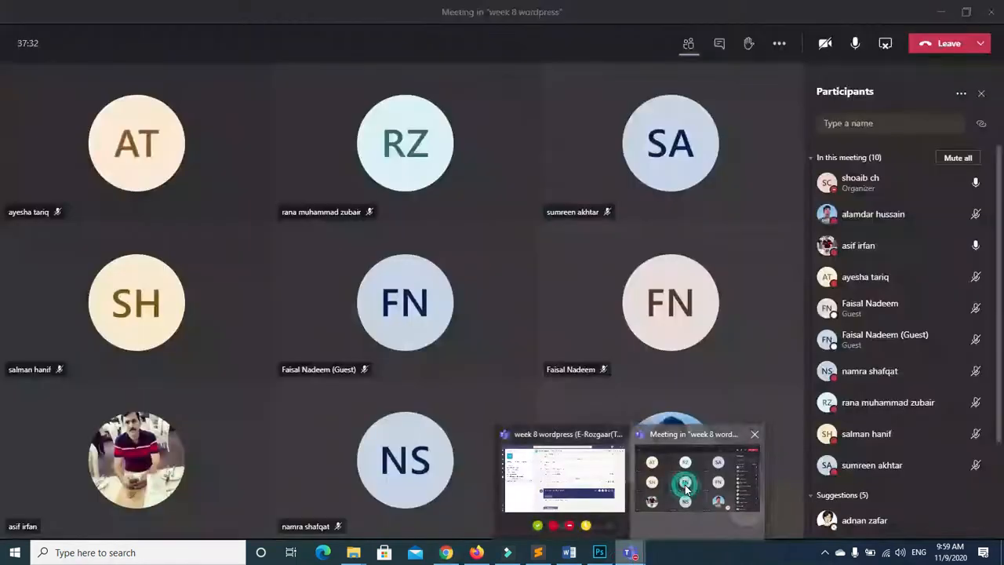
click(454, 554)
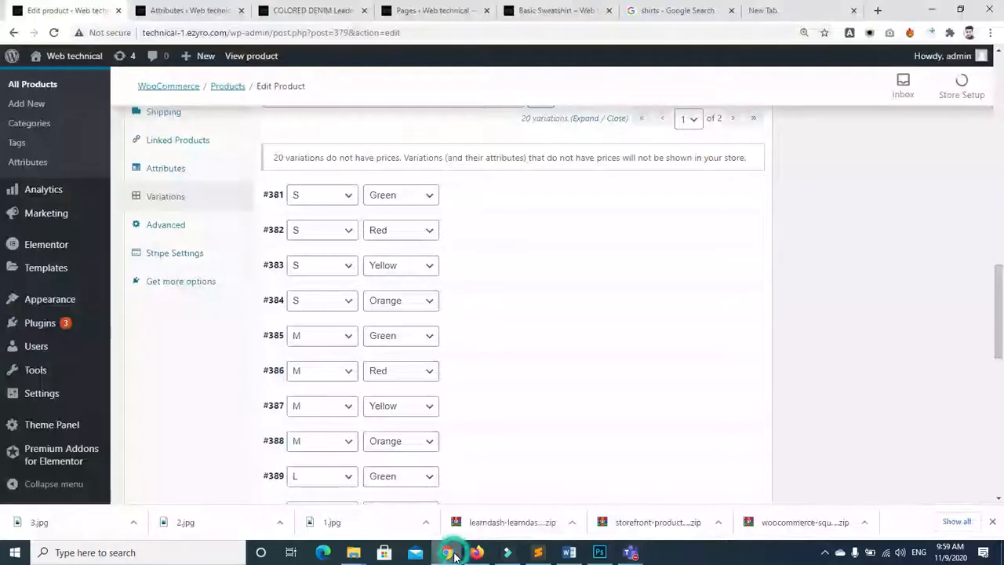
Update the COLORED DENIM Leader product with its generated variations
drag(1002, 296, 1003, 351)
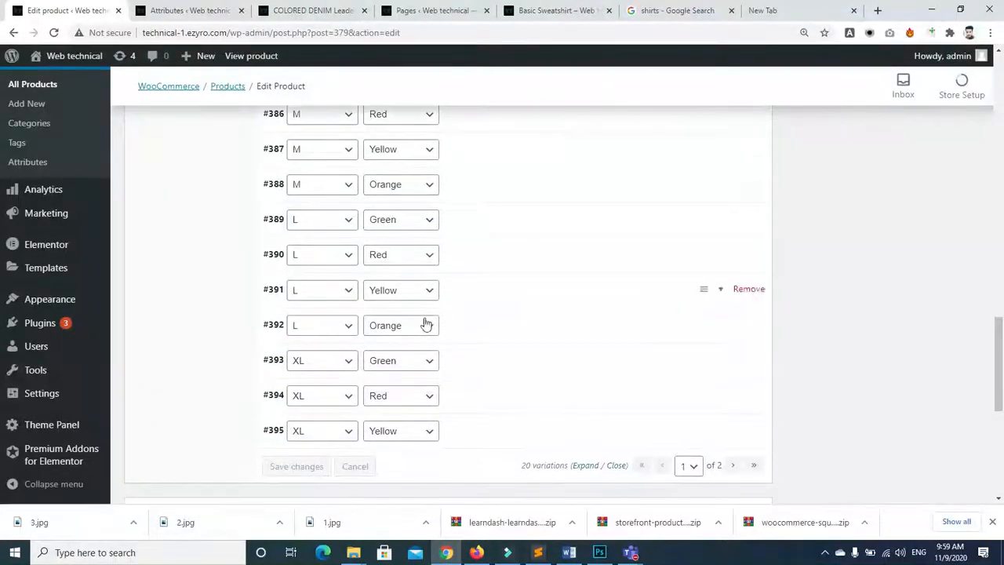
scroll(981, 259, up, 15)
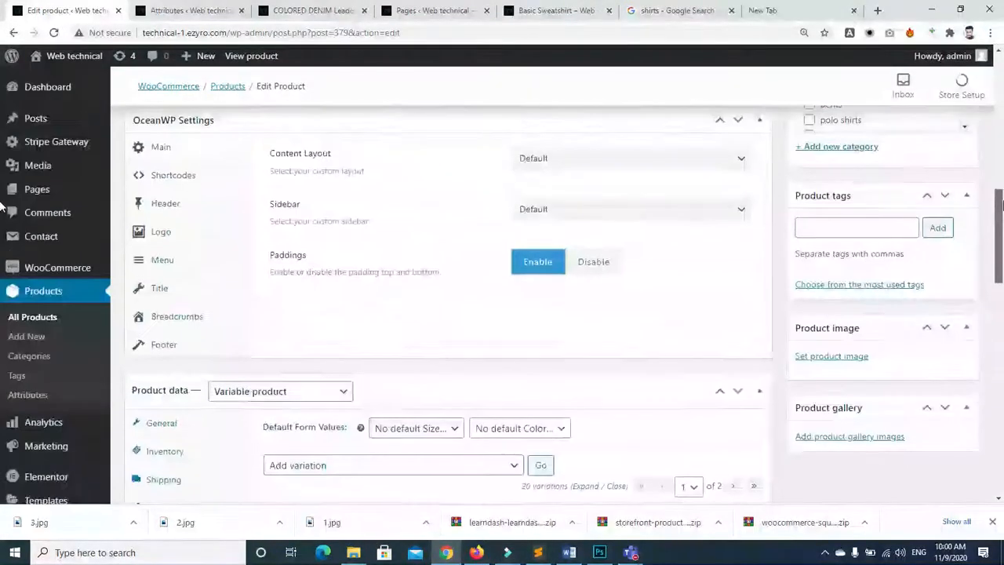
click(948, 210)
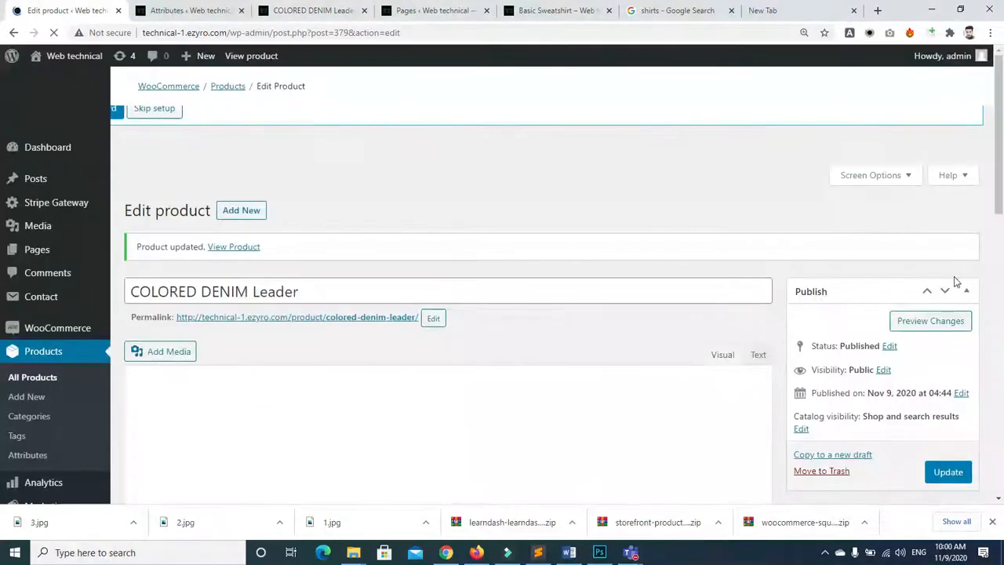
Preview the product changes in a new tab and close the older product preview and the Pages tab
right_click(937, 325)
click(871, 332)
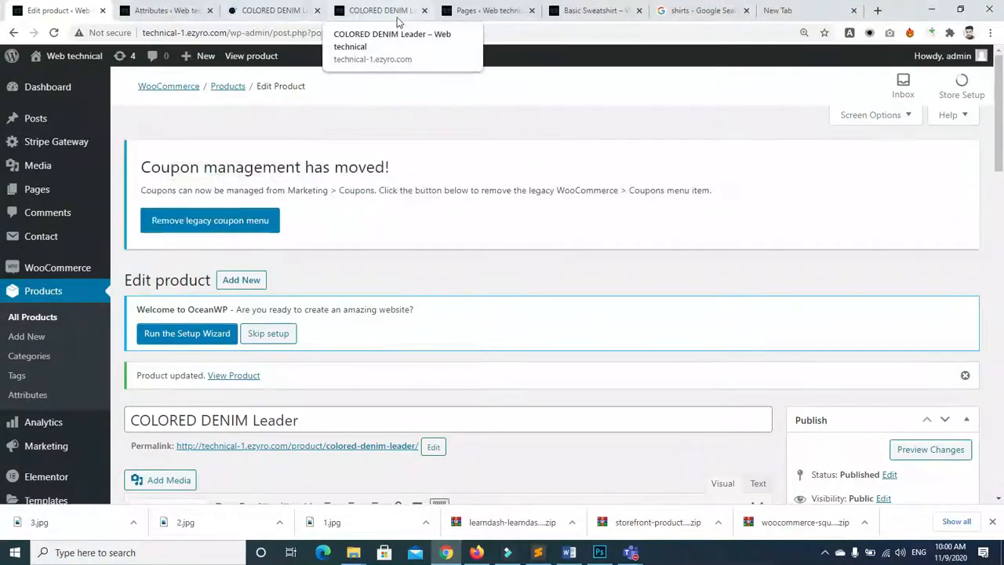
click(424, 10)
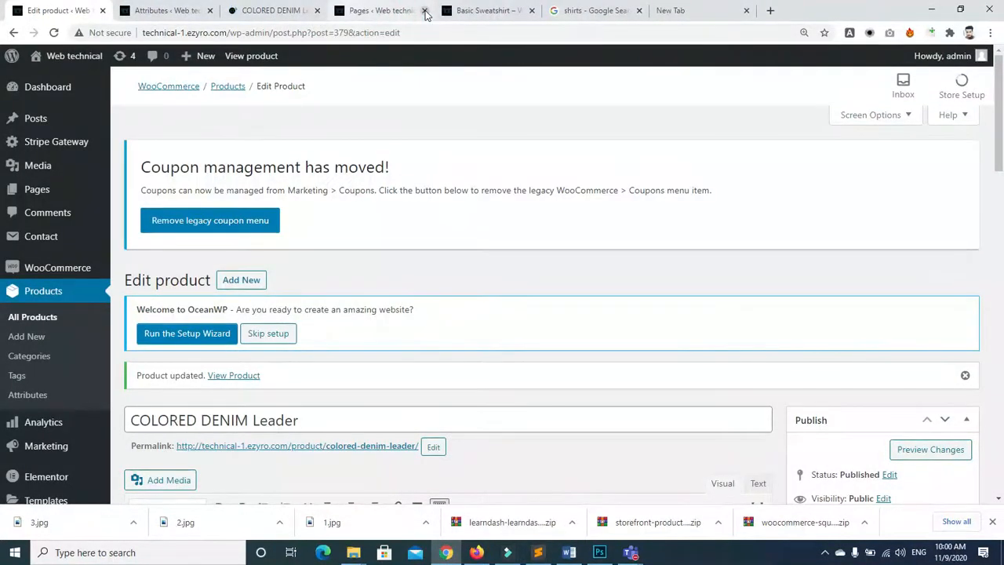
click(424, 10)
Examine the COLORED DENIM Leader preview page, from the product summary down to the description
click(267, 10)
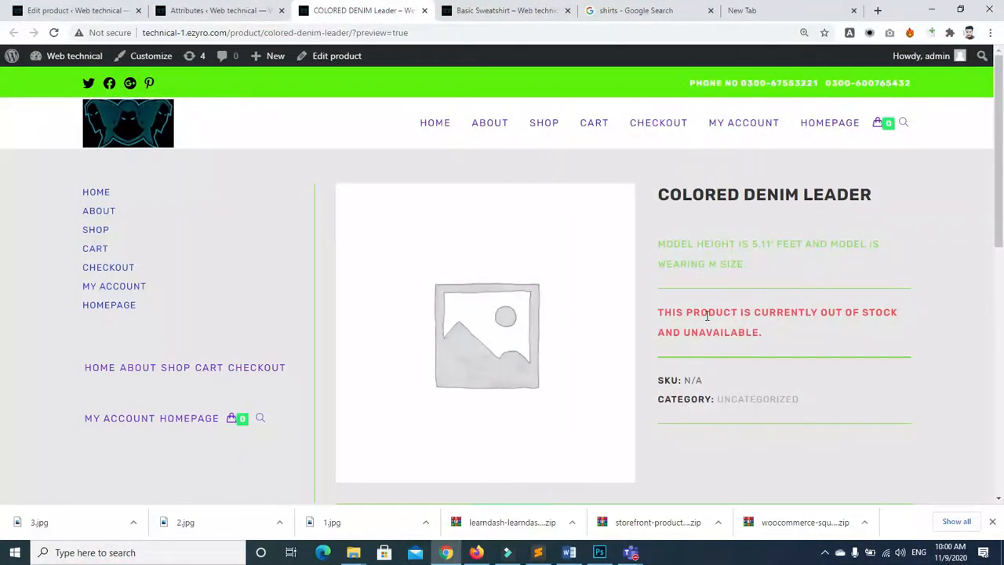
scroll(3, 200, down, 2)
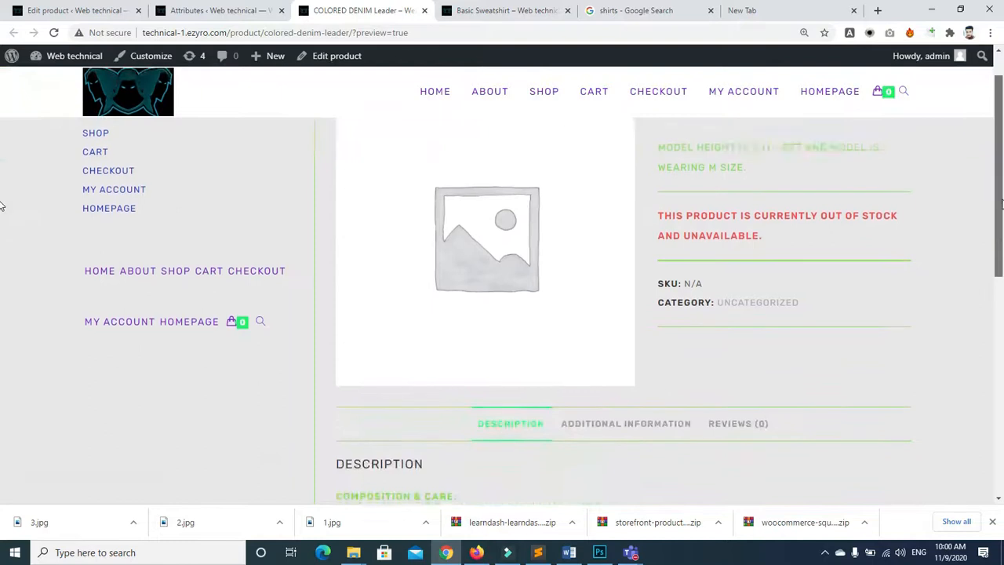
scroll(2, 188, up, 2)
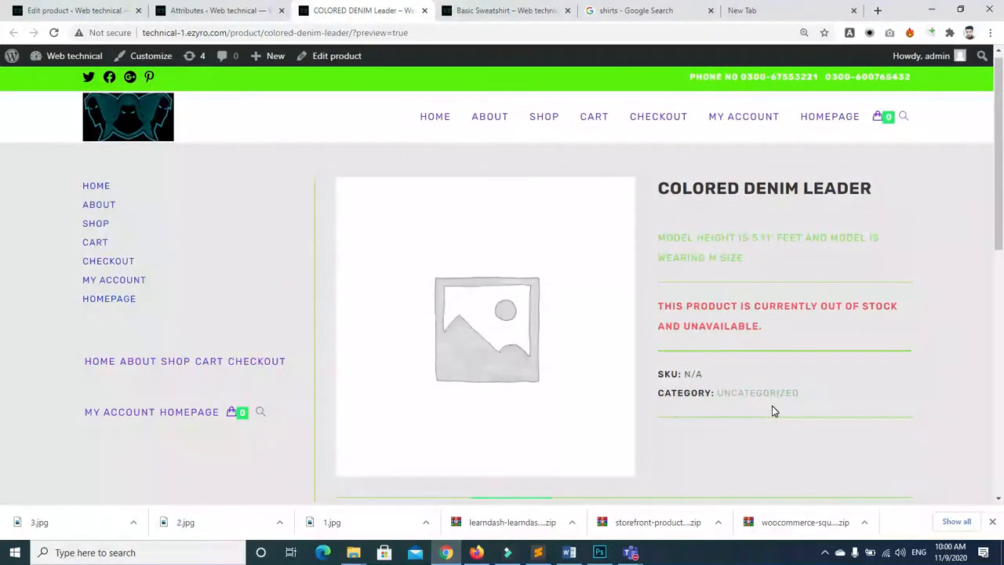
scroll(2, 227, down, 3)
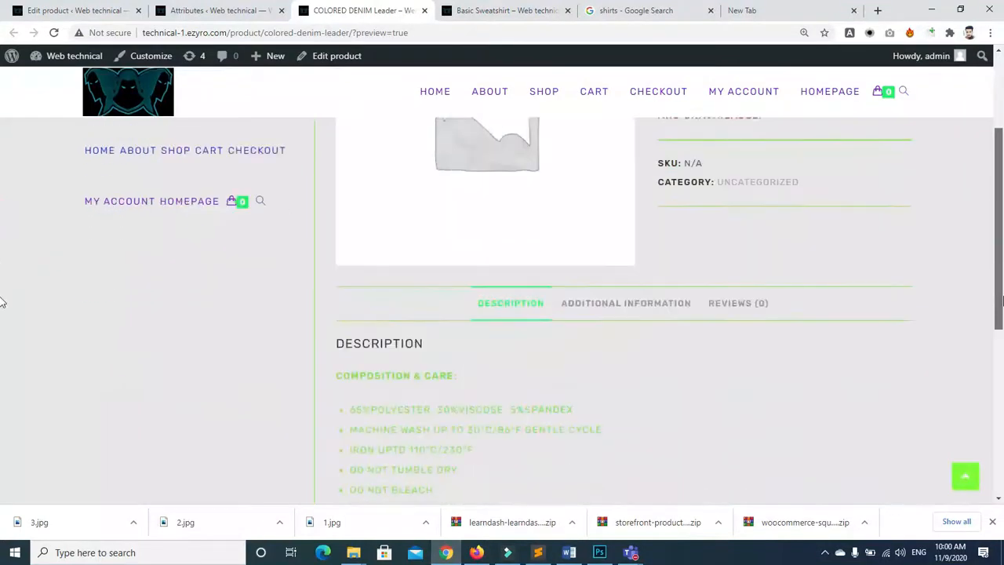
scroll(2, 306, up, 3)
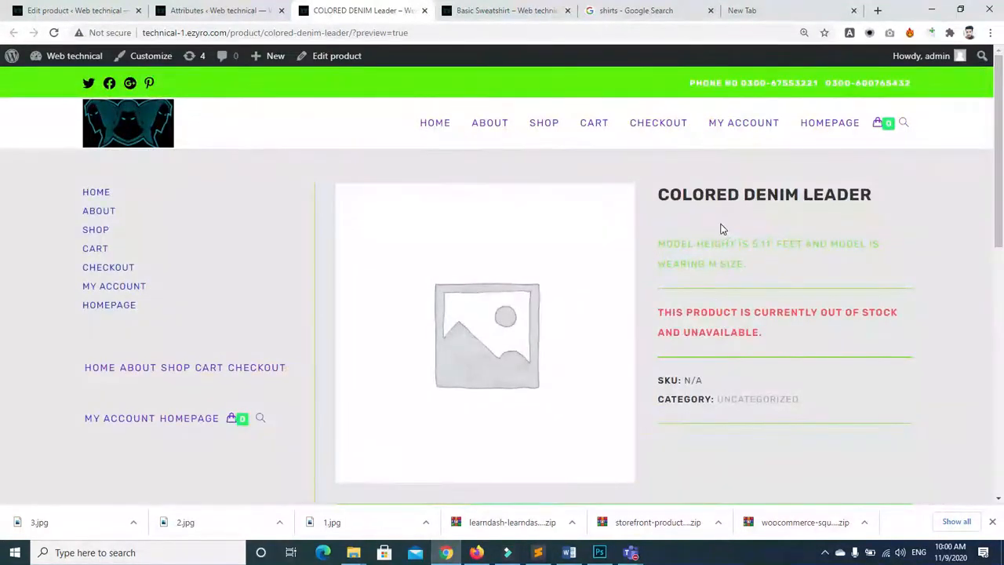
Return to the product editor and reopen the product's list of variations
click(101, 9)
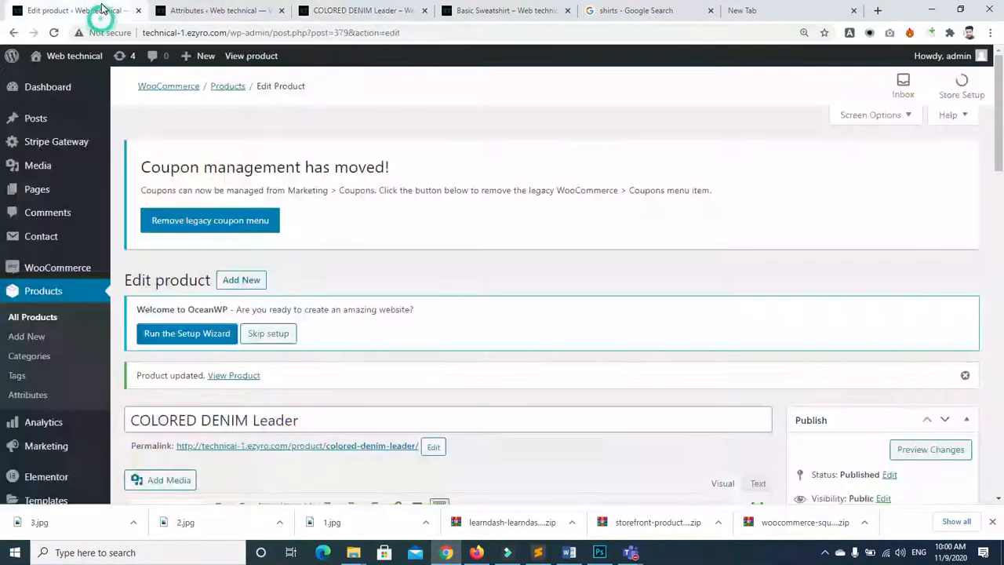
scroll(3, 310, down, 9)
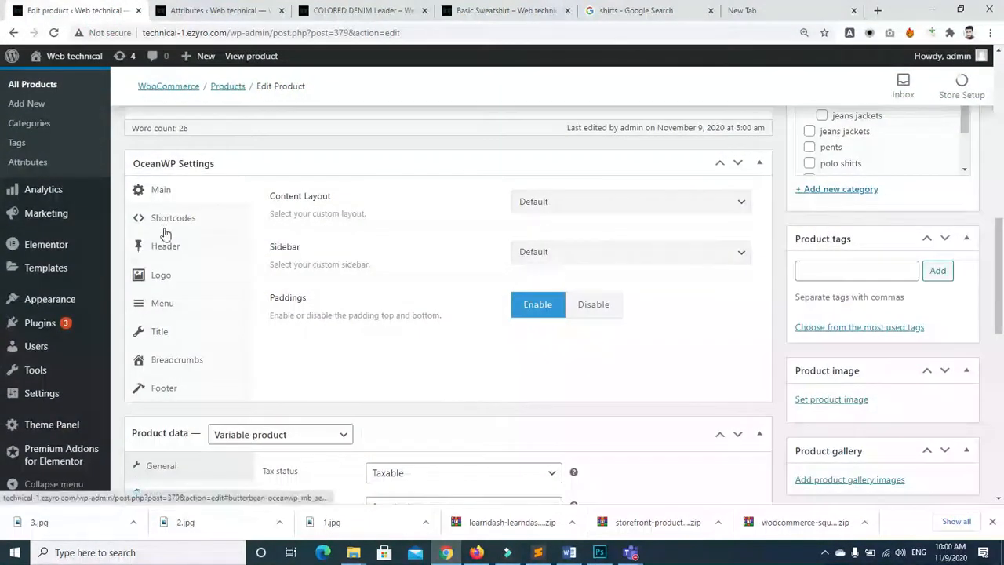
scroll(612, 267, down, 3)
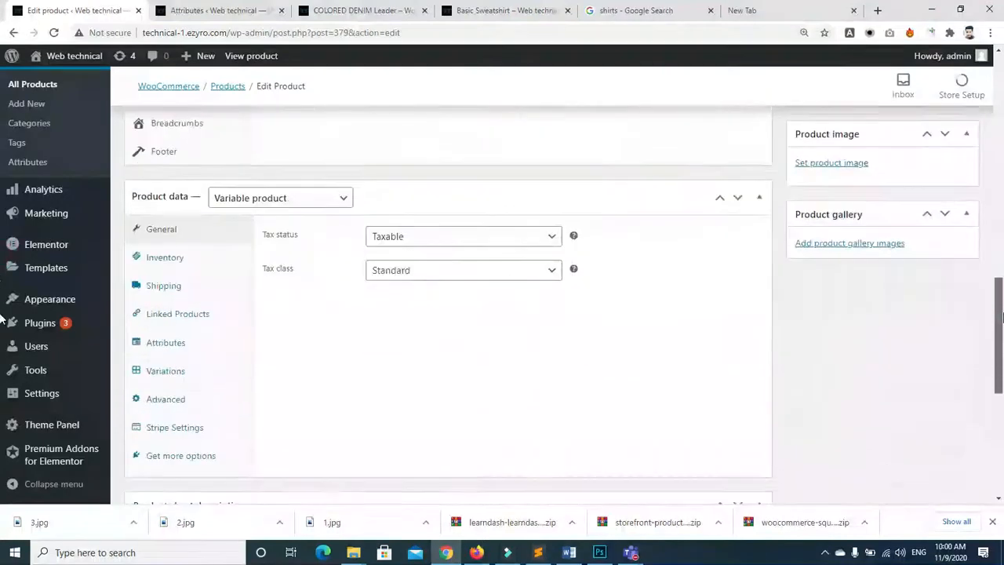
click(168, 352)
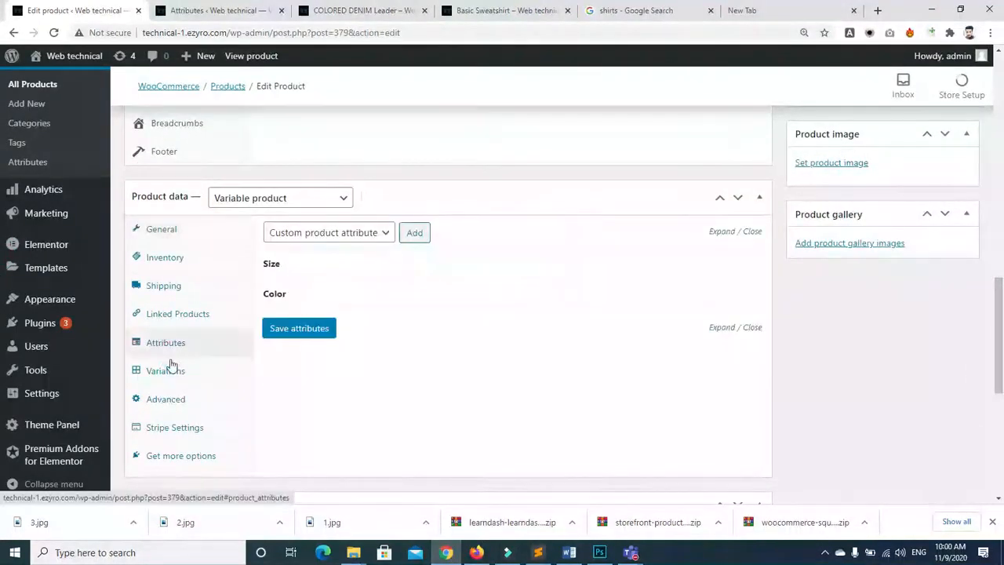
click(171, 365)
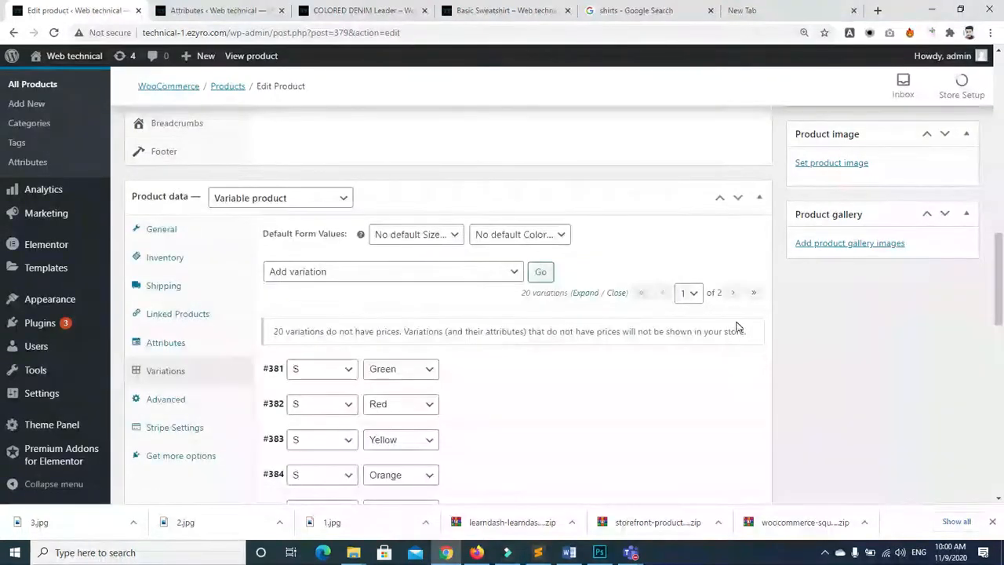
scroll(620, 274, down, 1)
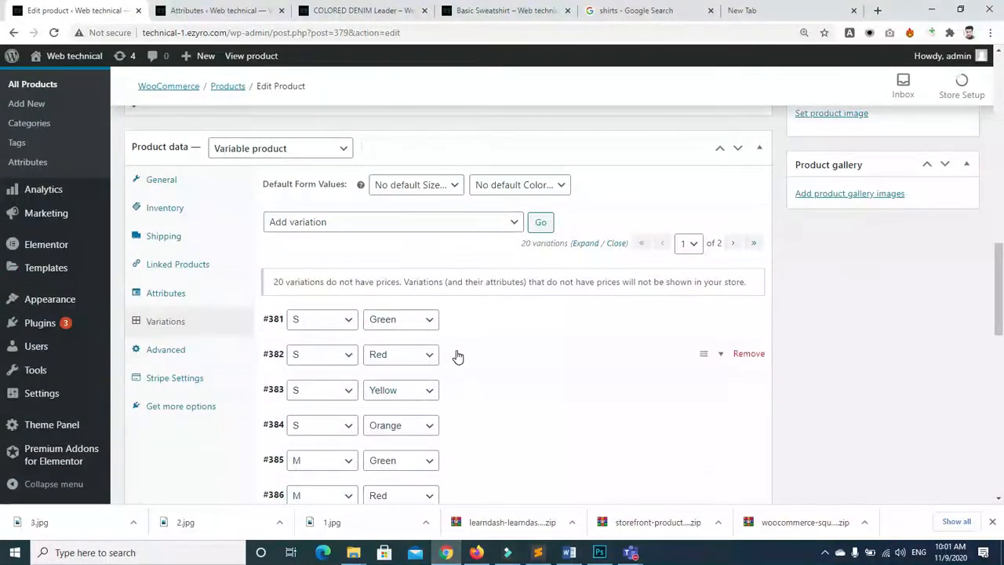
Try to set the stock of all variations to 10 with the Stock bulk action
click(512, 226)
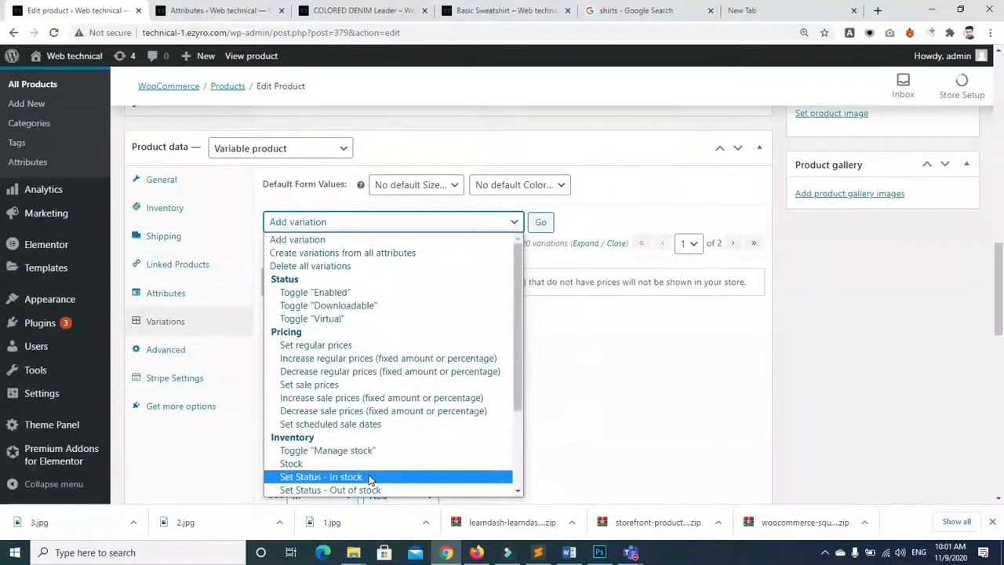
click(298, 464)
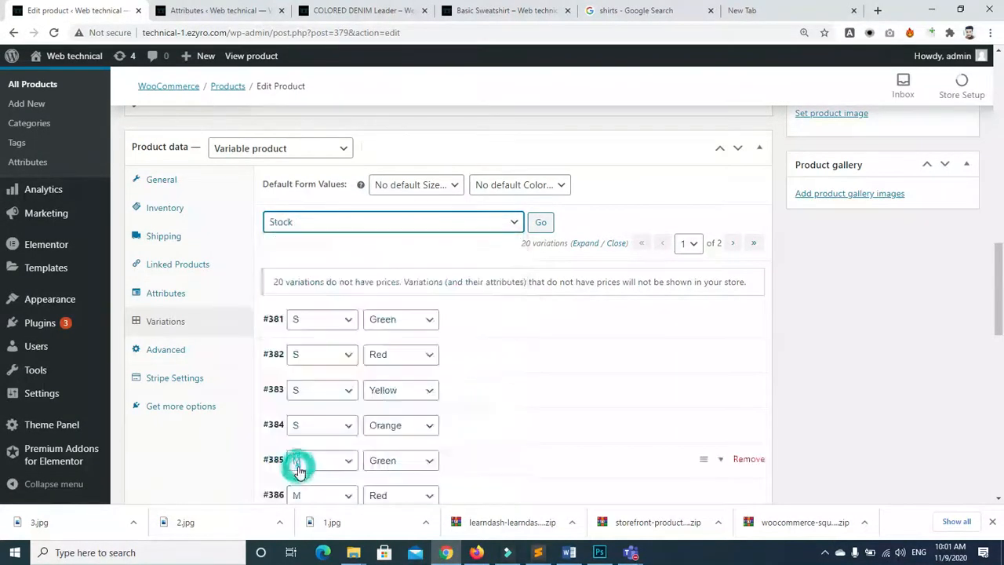
click(539, 225)
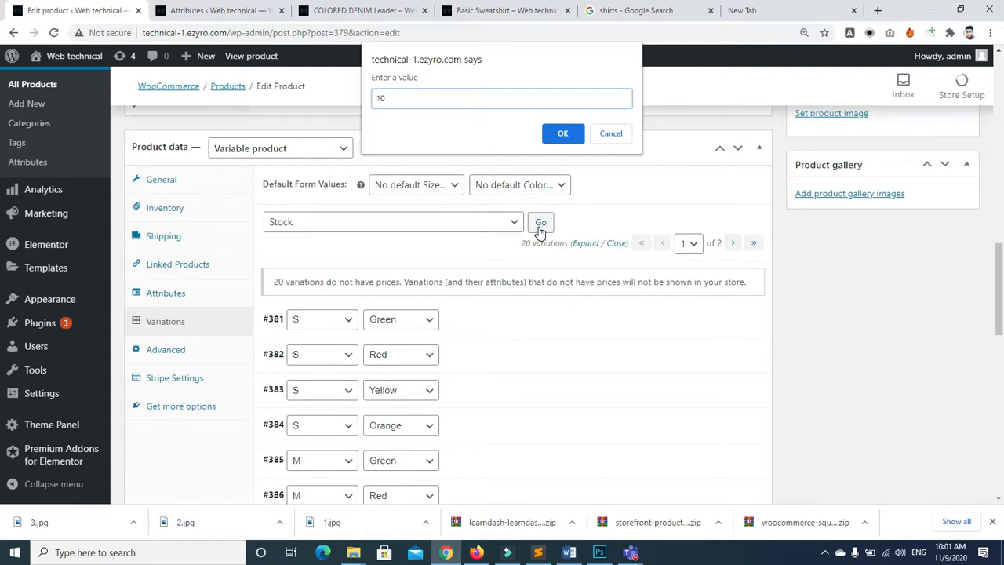
text(10)
click(554, 135)
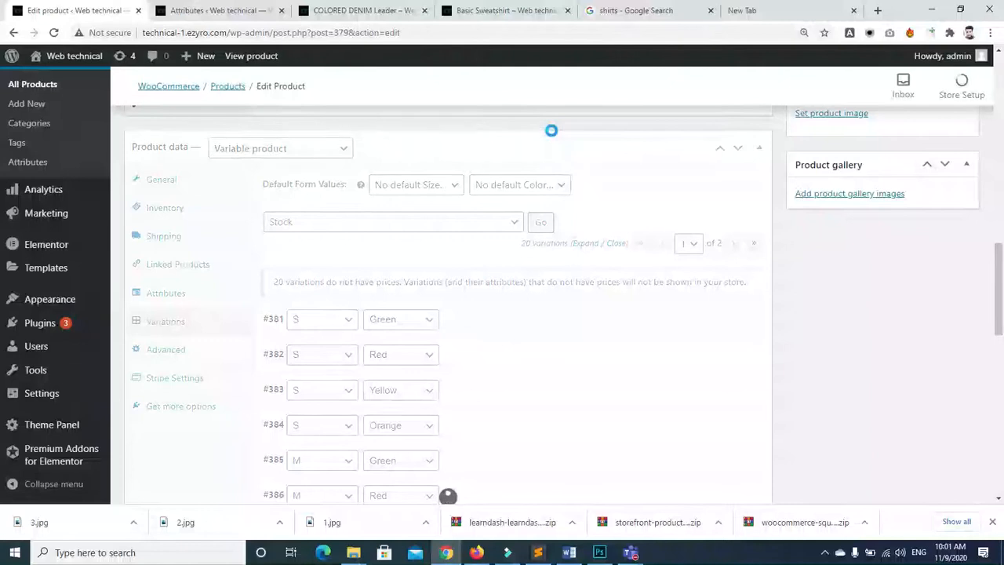
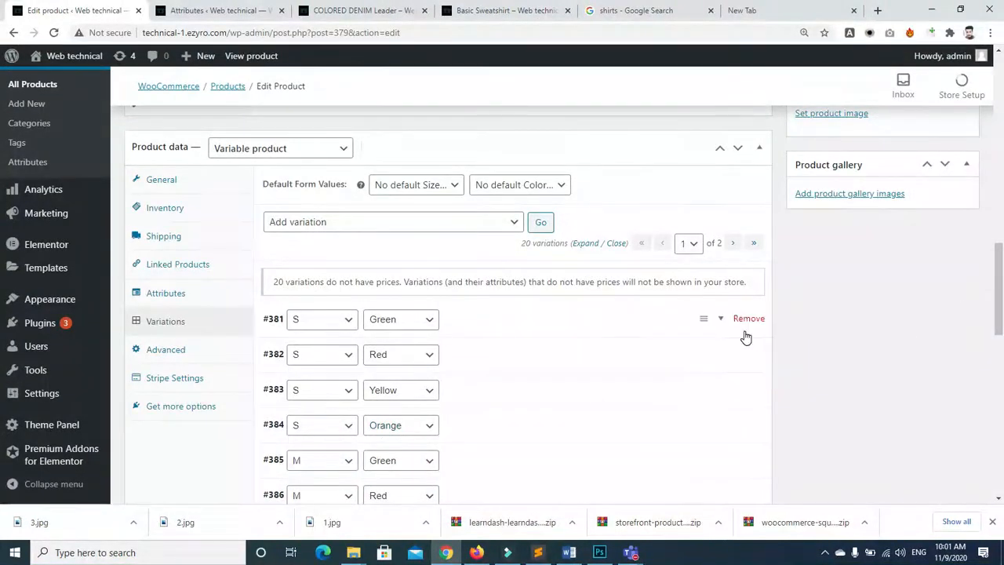
Expand the S Green variation and enable stock management for it
click(721, 322)
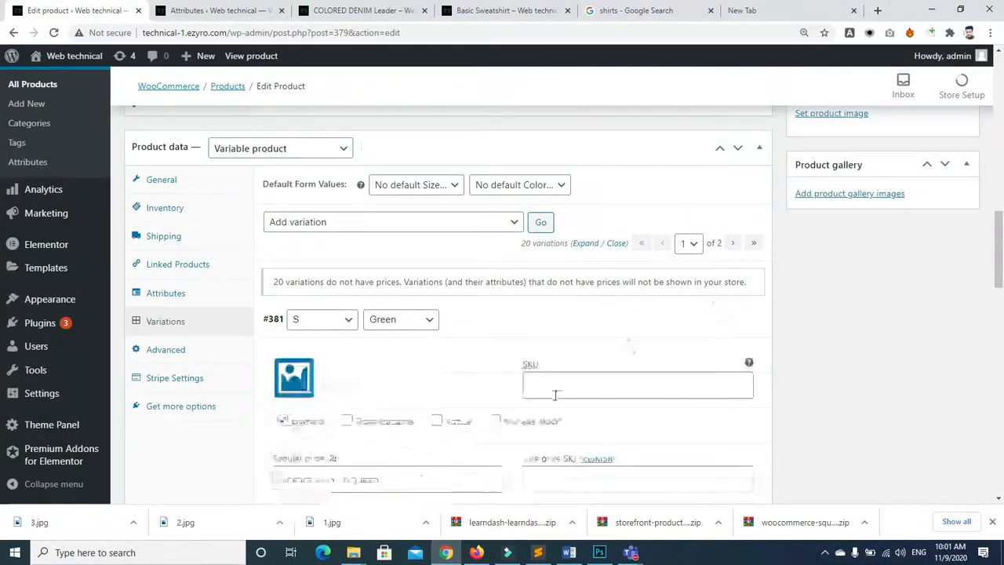
drag(1003, 258, 1000, 292)
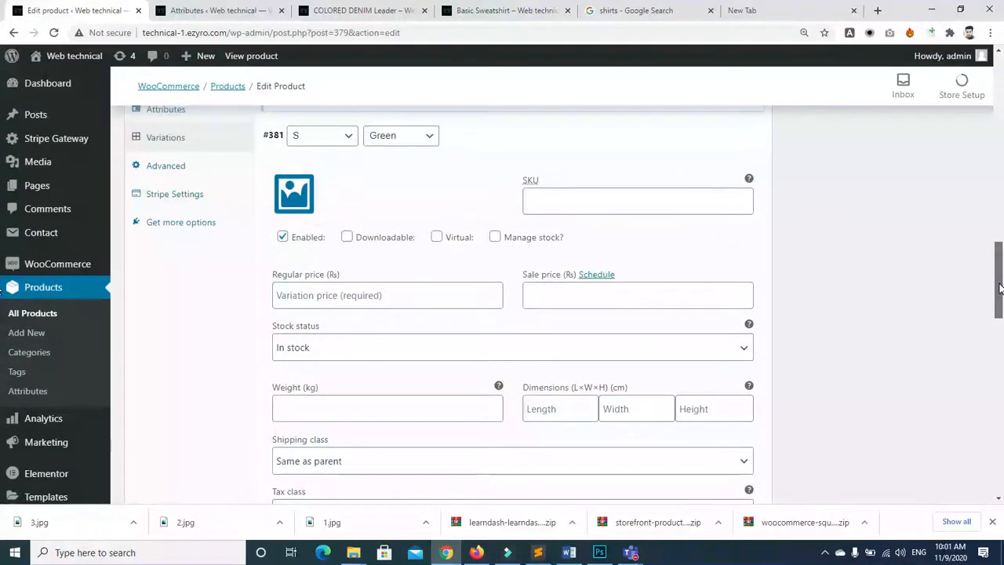
click(495, 238)
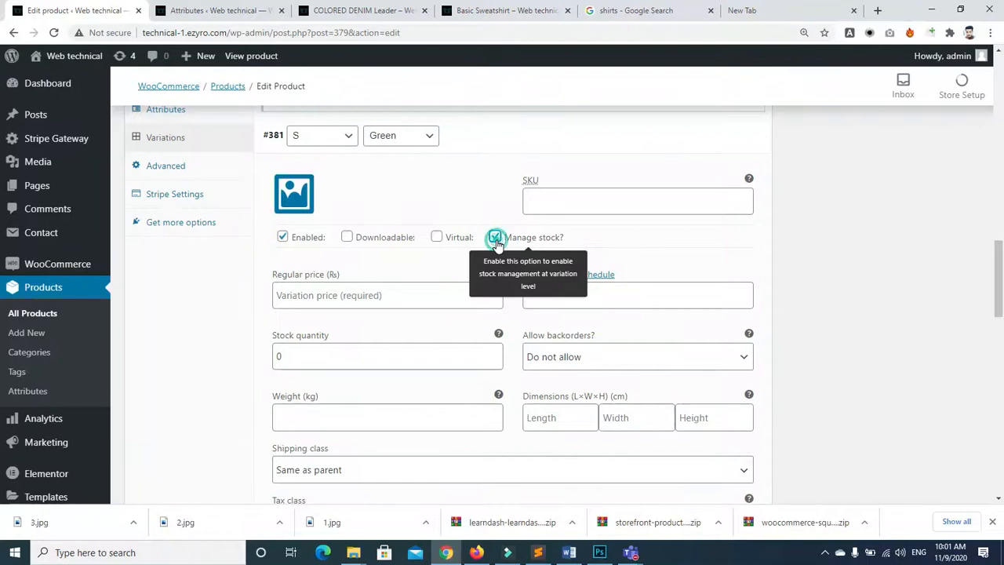
Disable stock management for the S Green variation, keep its stock status at In stock, and update the product
click(495, 238)
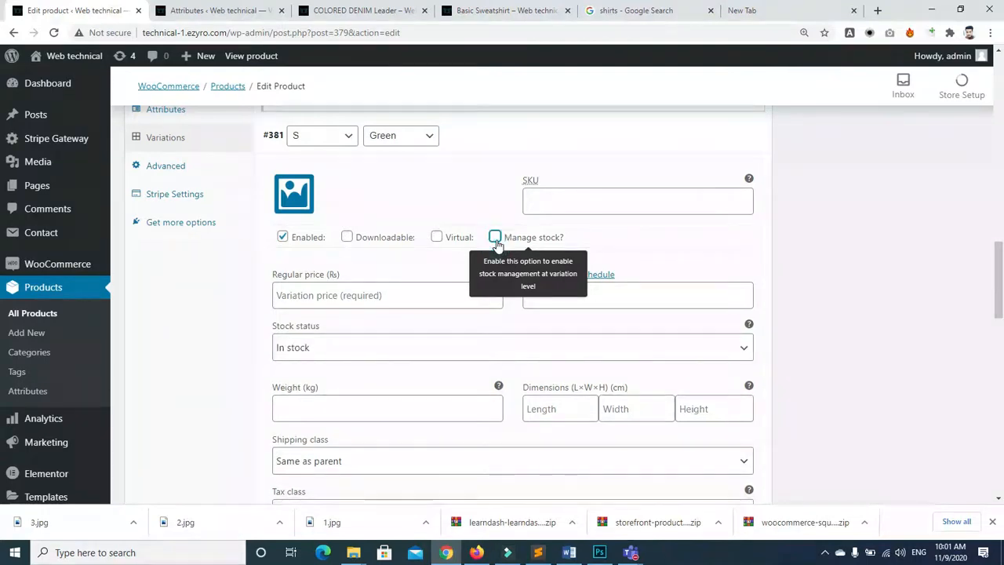
click(739, 354)
click(739, 353)
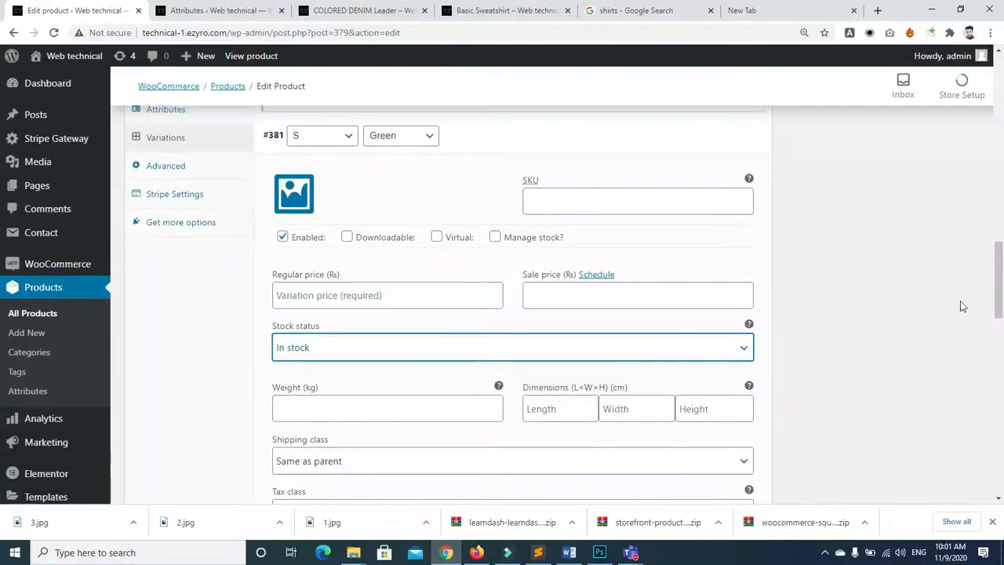
drag(997, 298, 1001, 177)
click(933, 155)
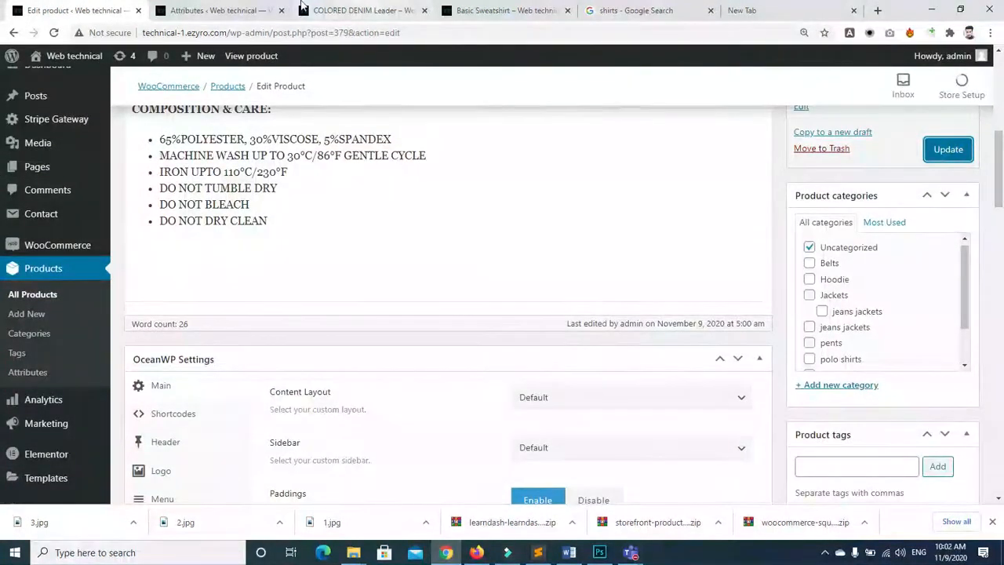
mouse_move(288, 6)
click(925, 150)
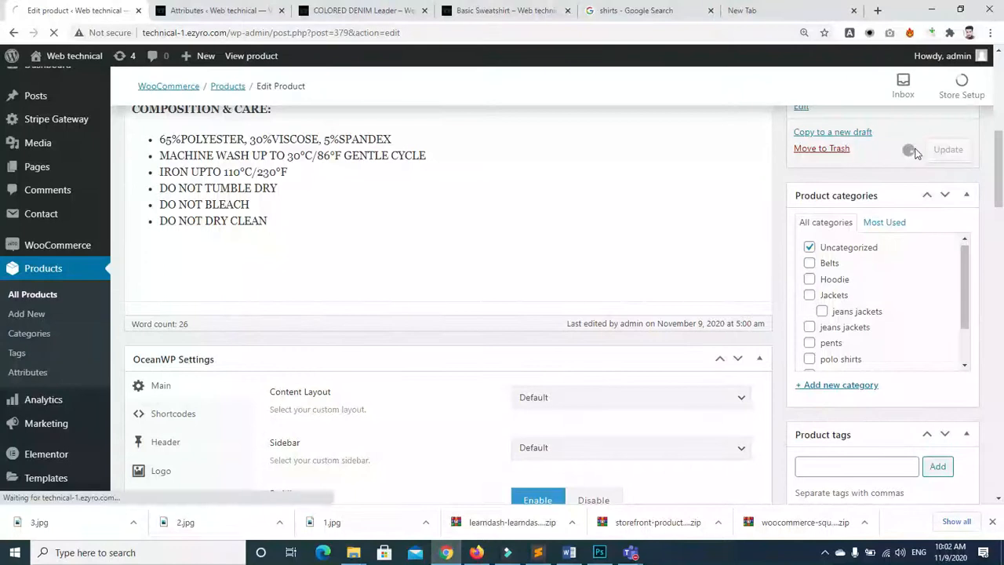
Close the Attributes page and reload the COLORED DENIM Leader preview page
click(242, 16)
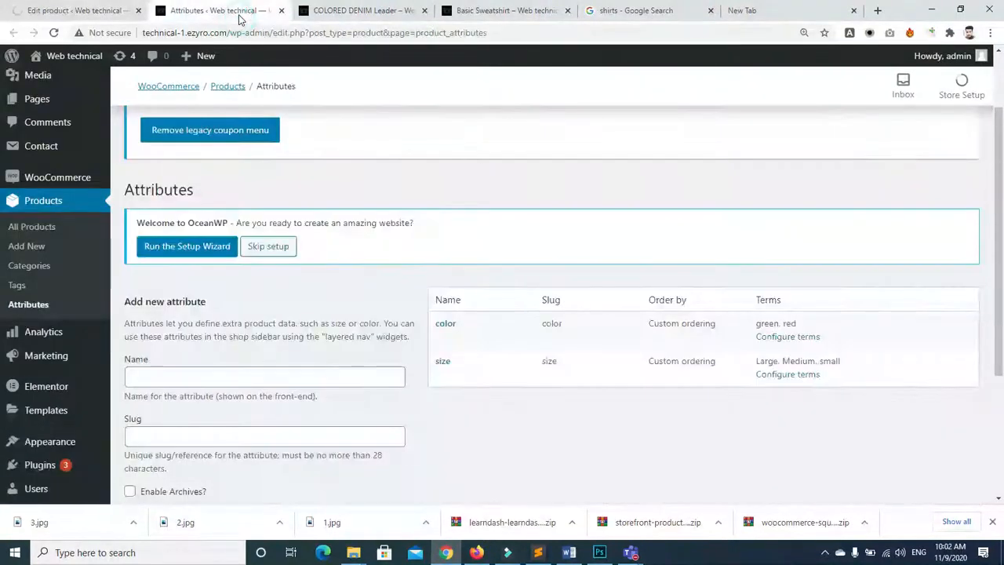
click(281, 11)
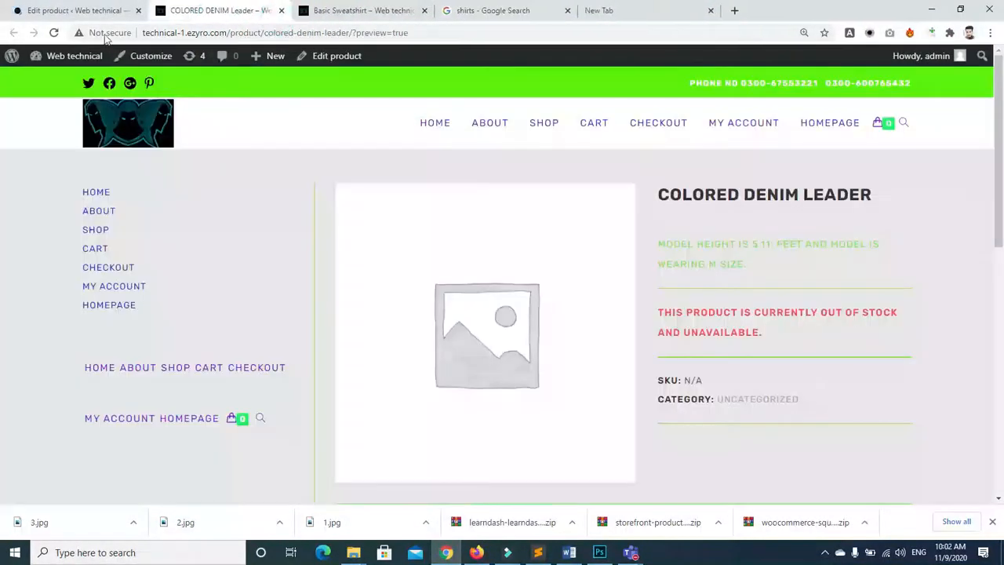
click(53, 33)
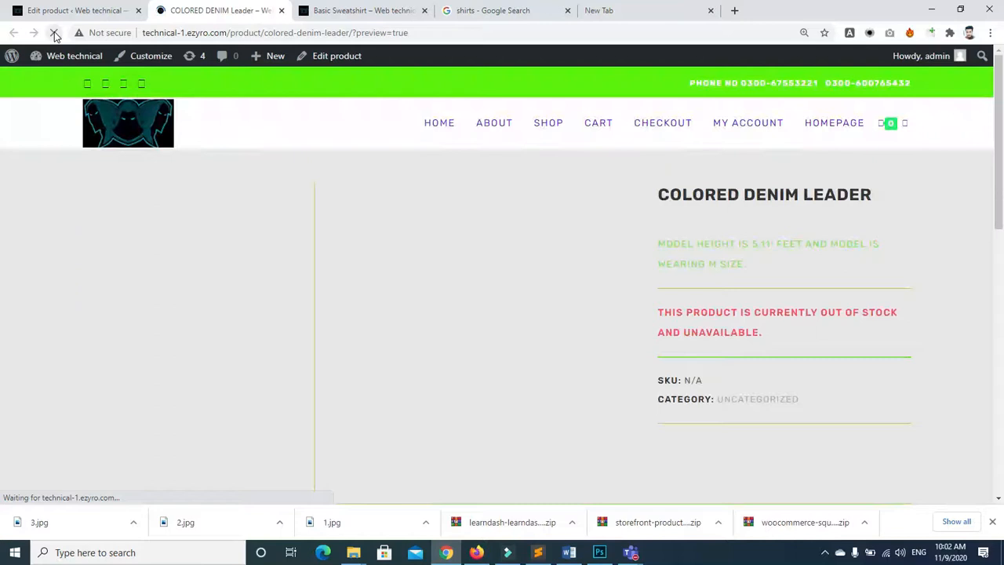
Return to the product editor and set the product's tax class to GST 10
click(110, 10)
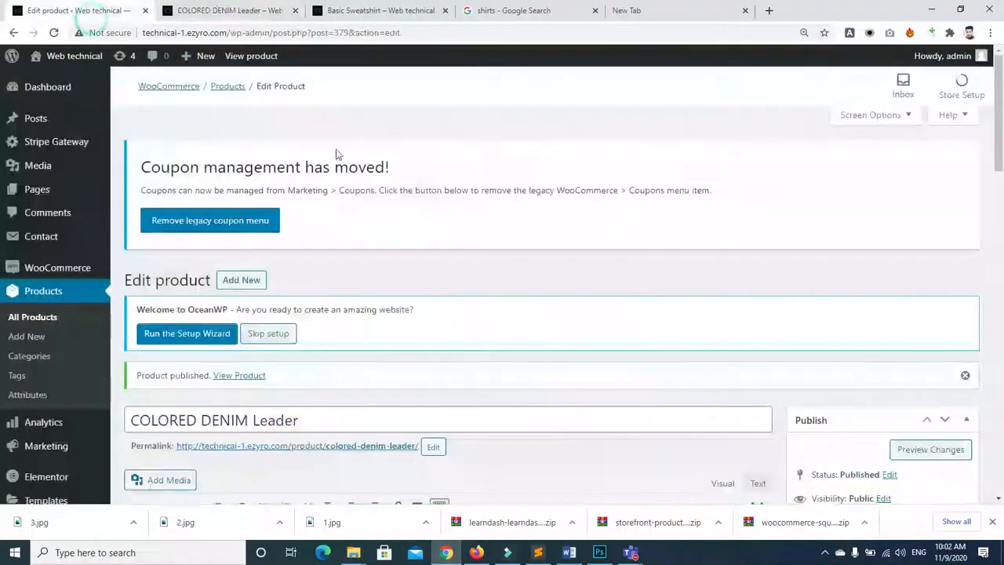
drag(1000, 134, 1001, 370)
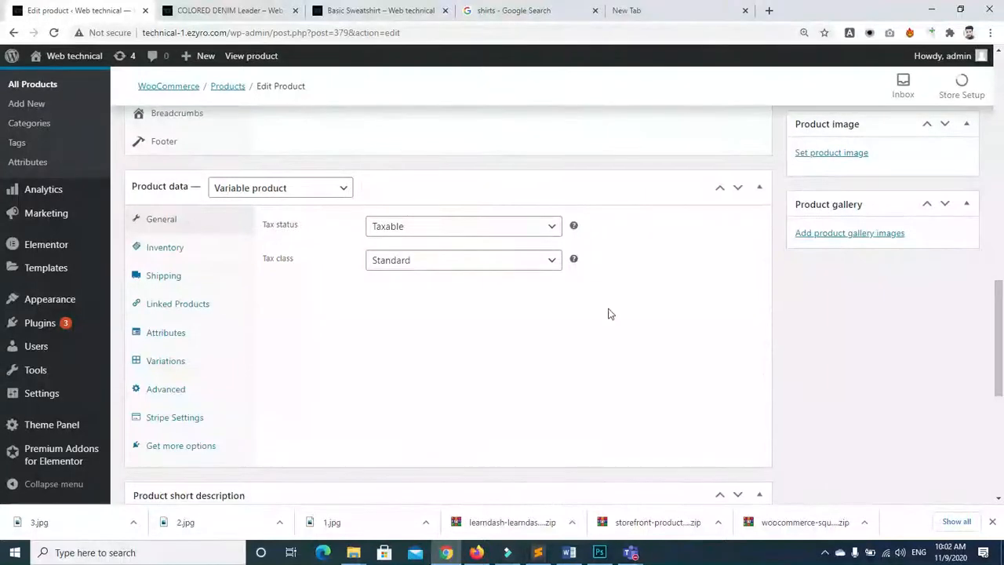
click(489, 260)
click(439, 289)
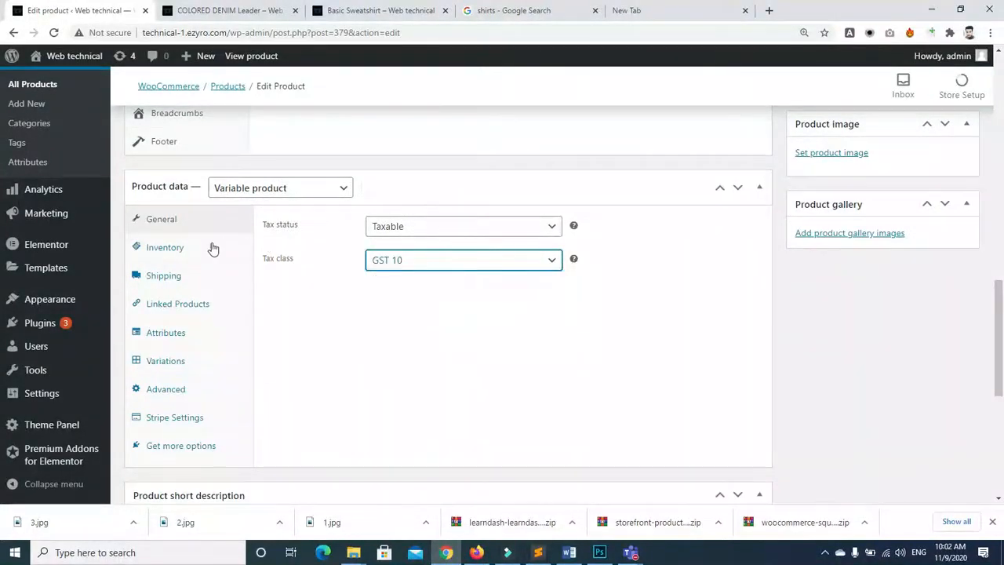
Set the product's SKU to 0001 and enable product-level stock management with a stock quantity of 2000
click(175, 255)
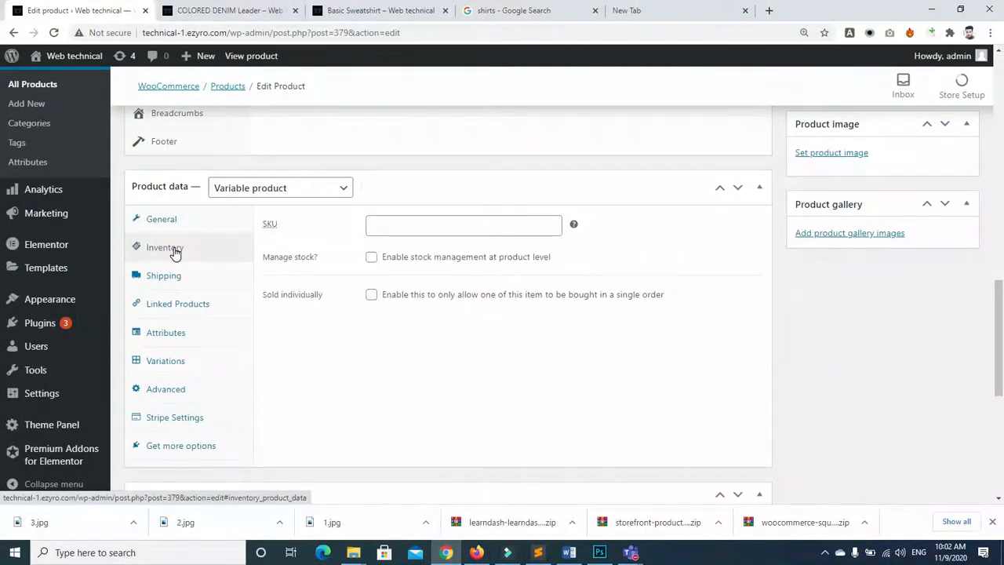
click(448, 220)
text(0001)
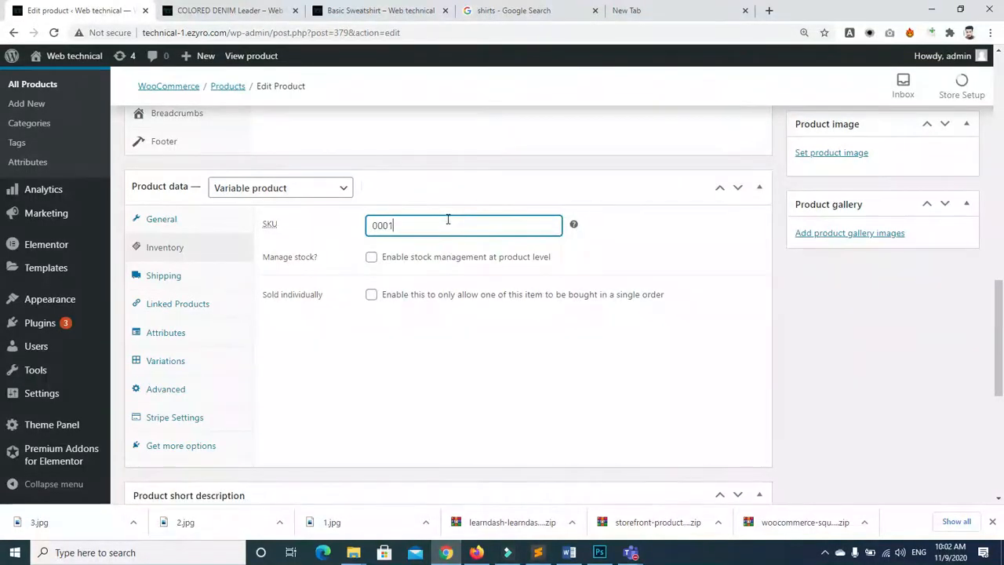
click(371, 259)
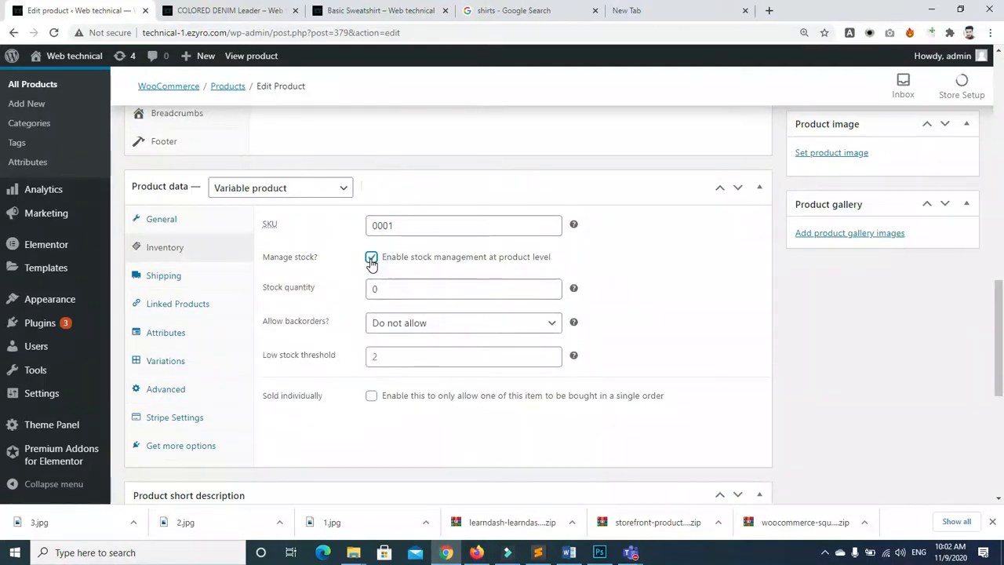
click(386, 291)
text(2000)
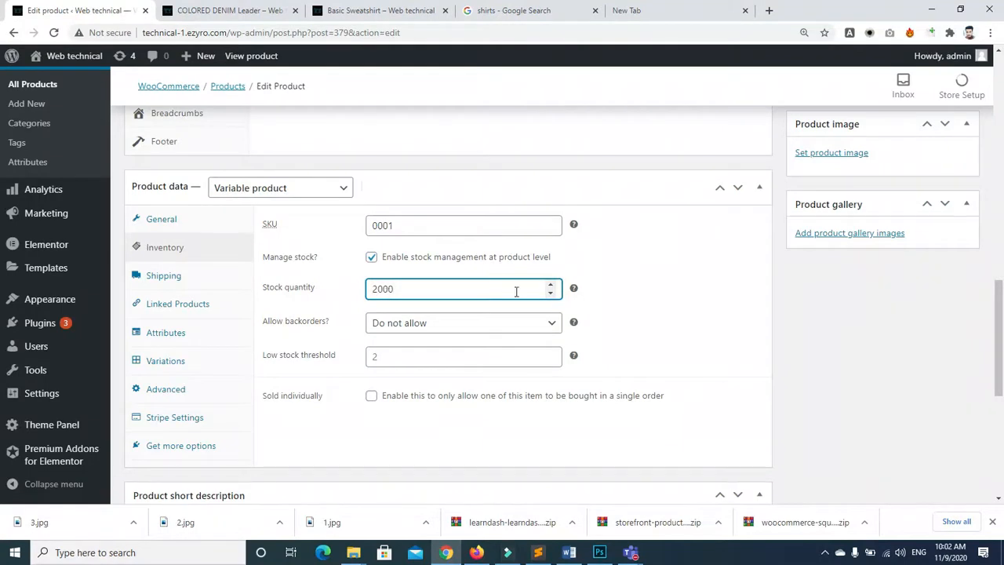
drag(997, 300, 1000, 326)
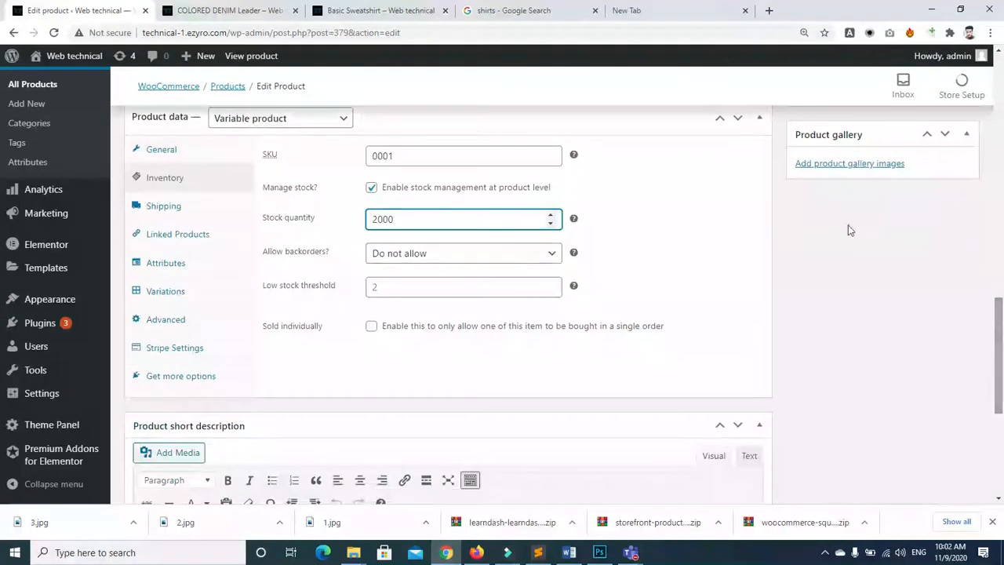
Review the product's attributes, variations, inventory, shipping and general tax settings
click(164, 262)
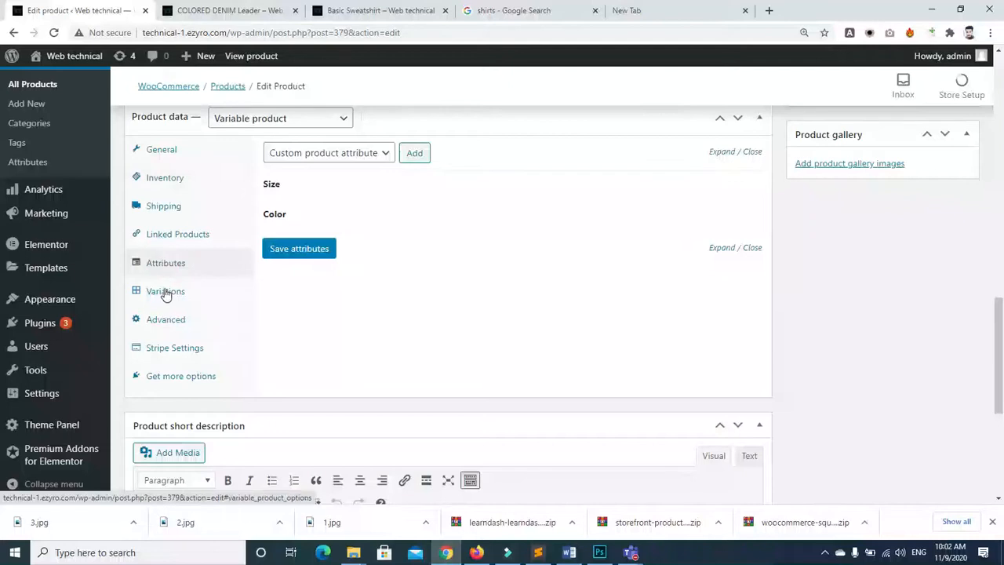
click(164, 291)
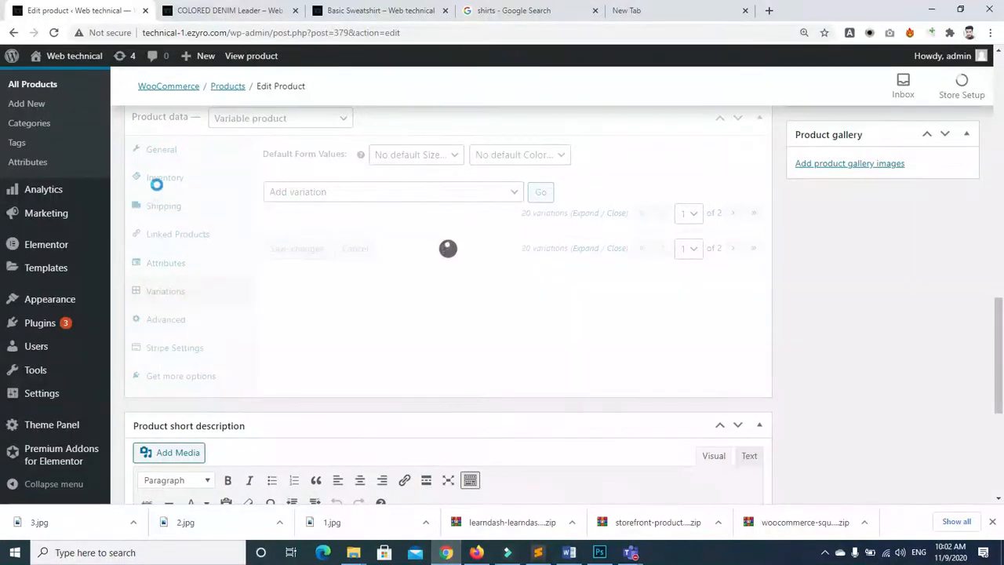
click(158, 188)
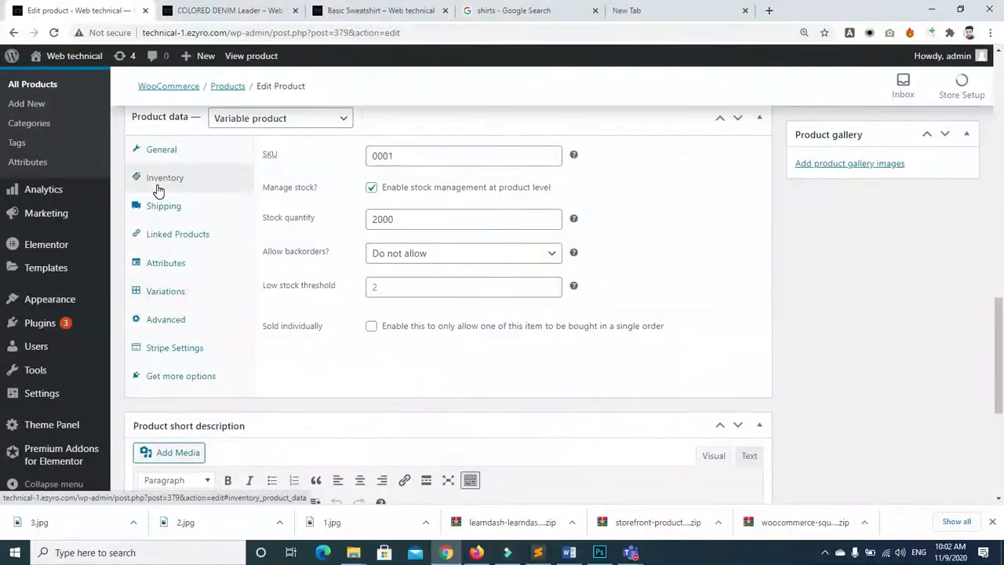
click(157, 153)
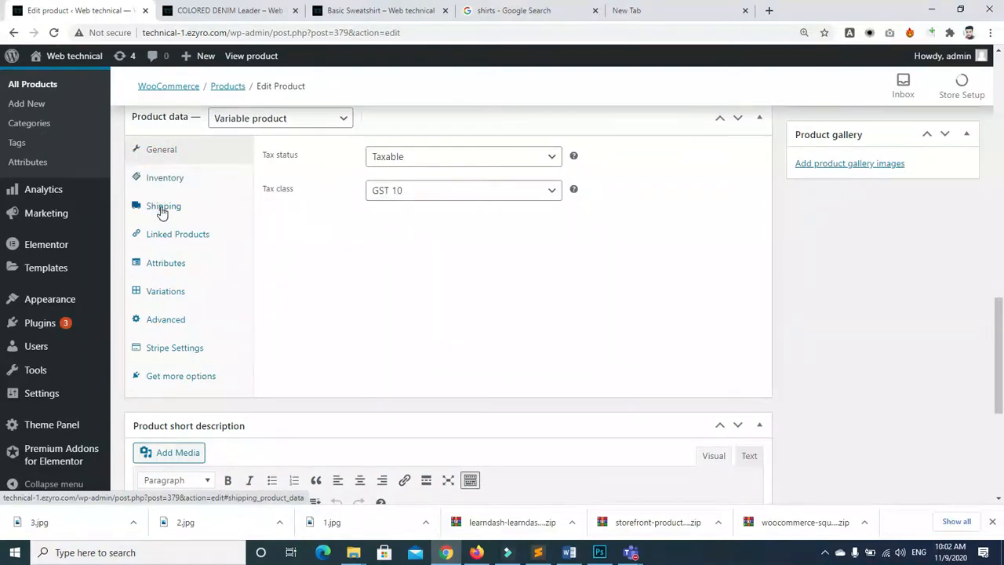
click(161, 210)
click(161, 191)
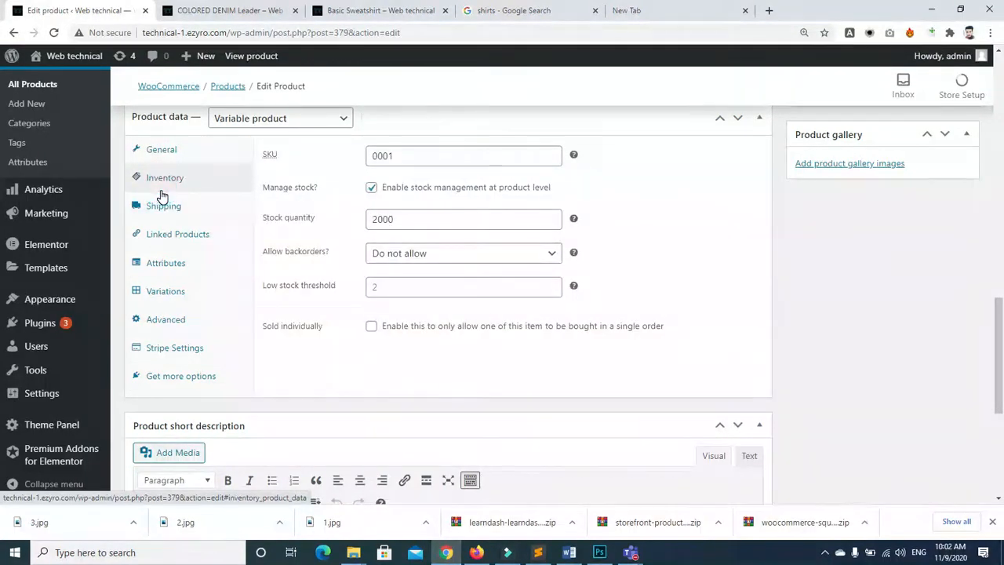
click(170, 262)
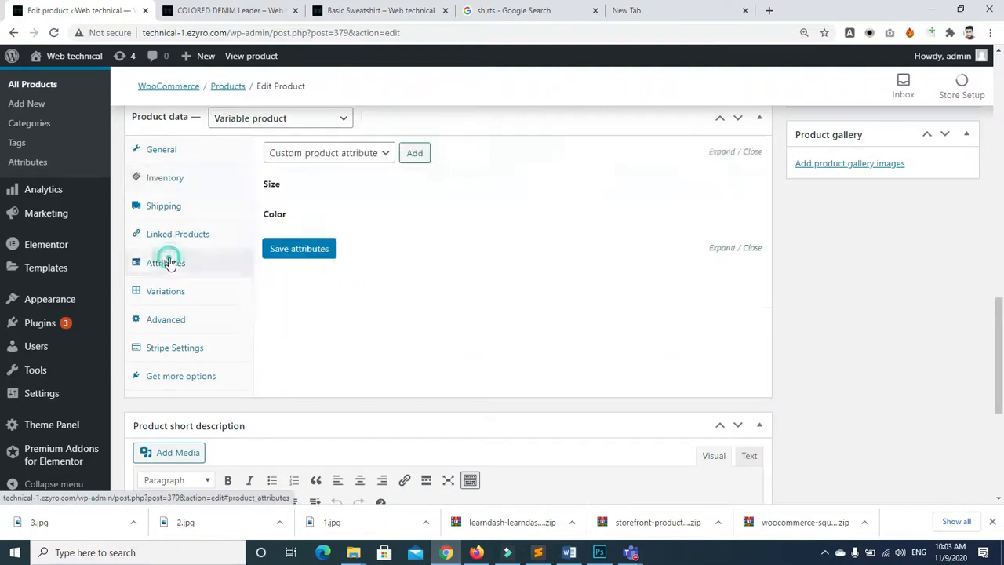
click(166, 155)
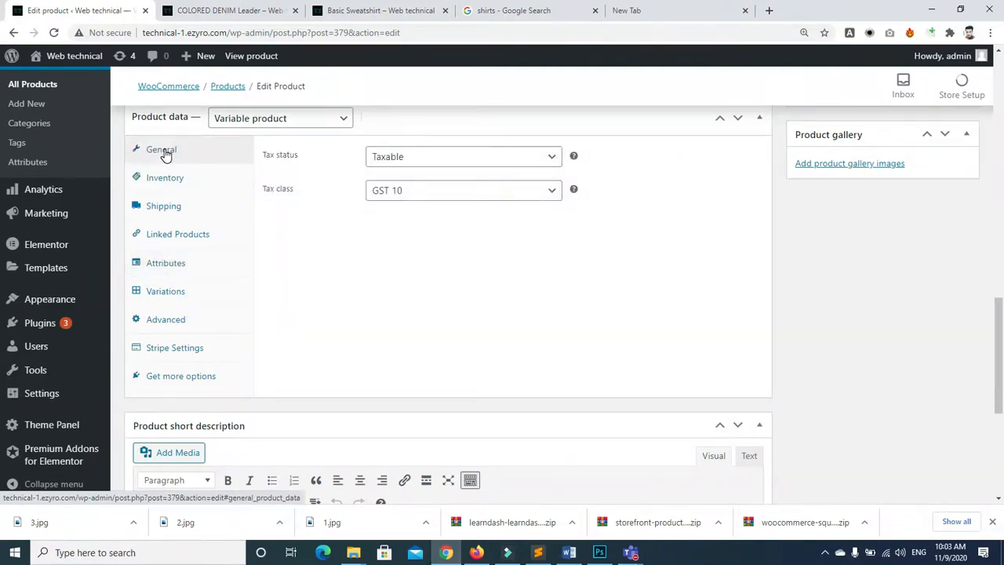
Update the COLORED DENIM Leader product and reload its preview page
drag(1000, 375, 1001, 192)
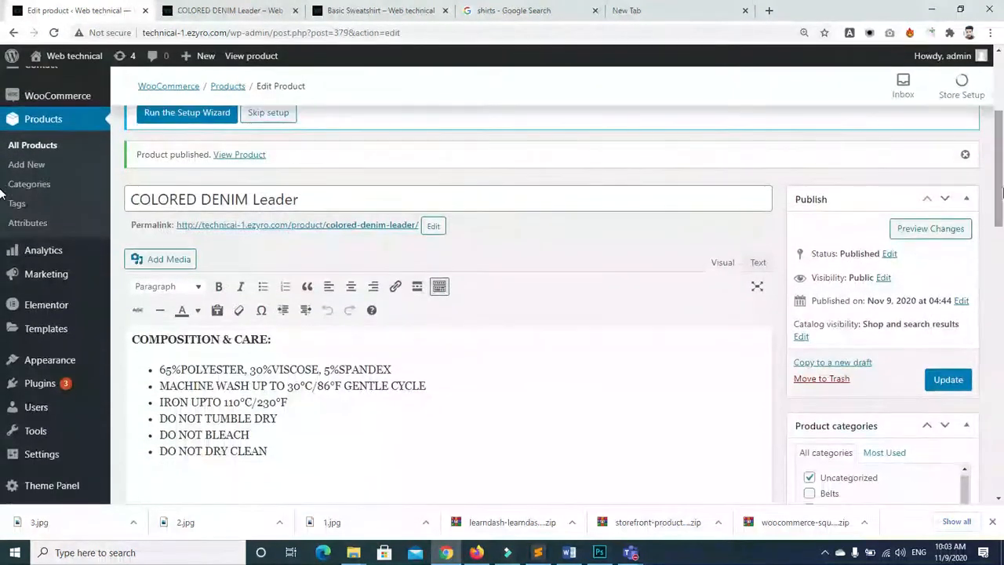
click(954, 380)
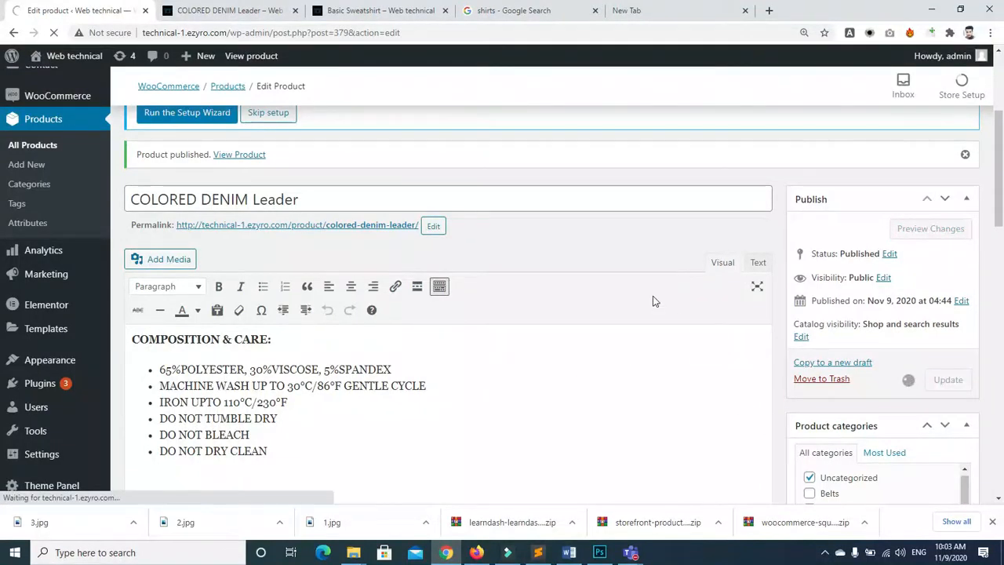
drag(1002, 158, 1003, 160)
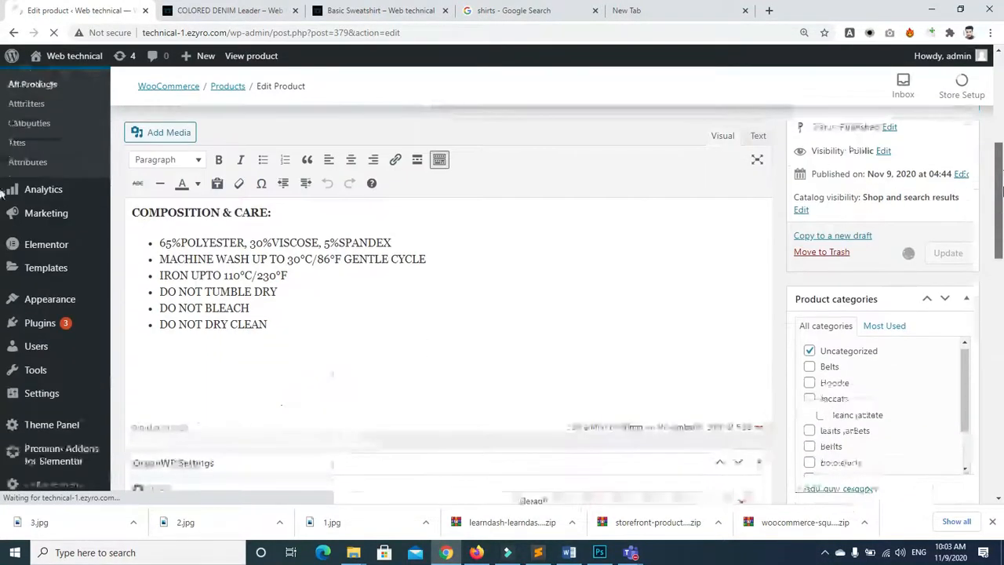
click(186, 15)
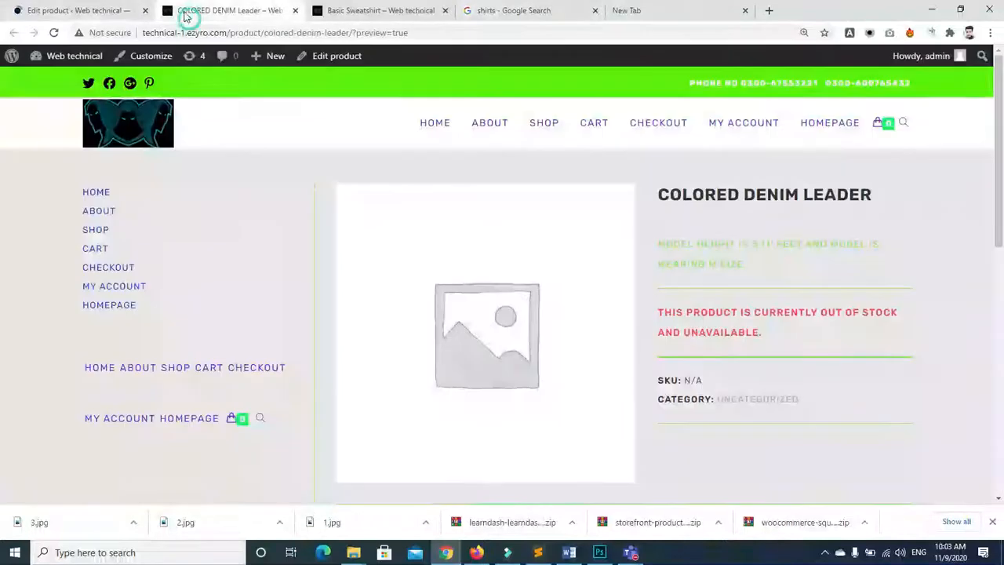
click(54, 33)
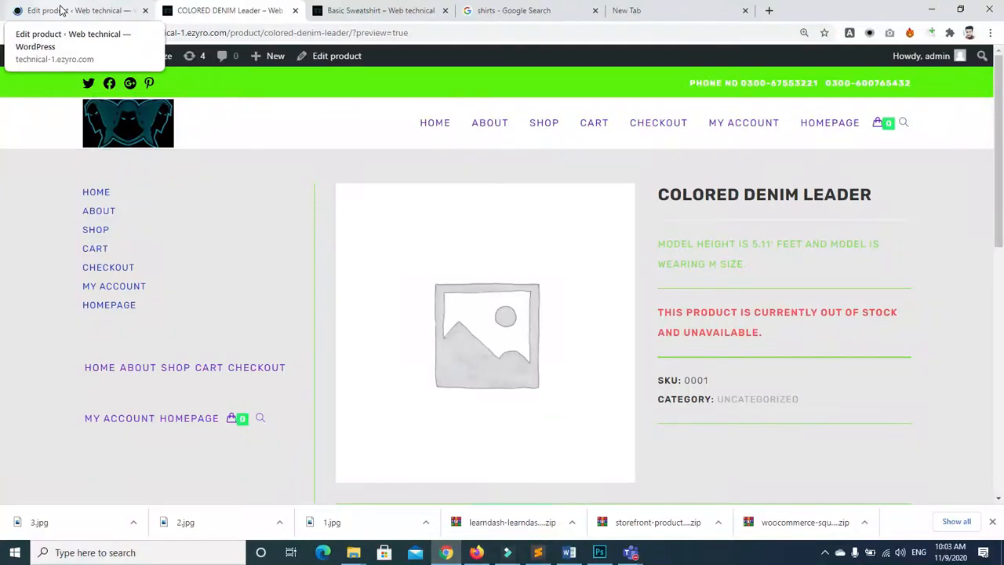
Return to the product editor and examine the shipping, linked products, attributes and variations settings
click(61, 10)
key(ctrl+Tab)
click(78, 11)
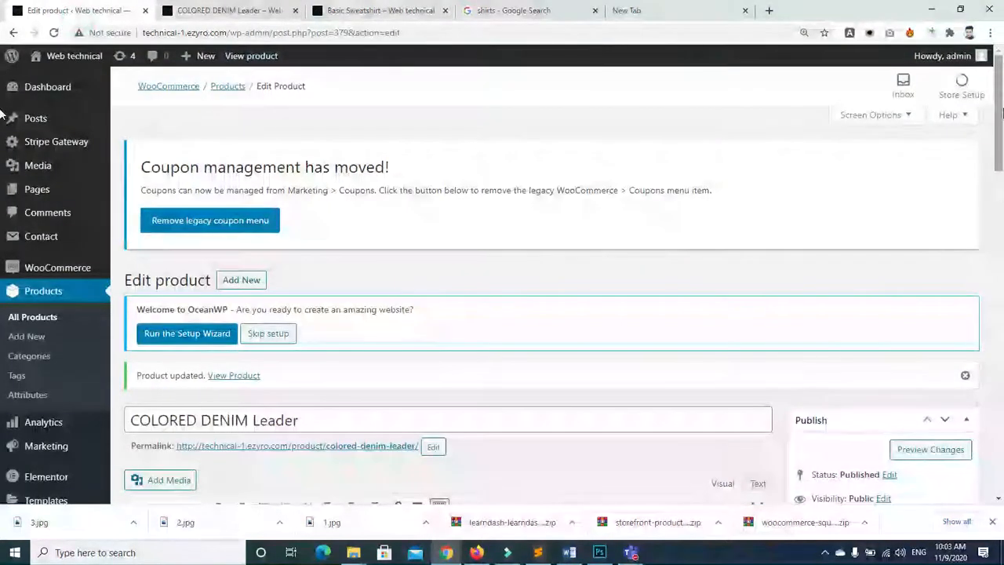
scroll(1001, 145, down, 2)
drag(1001, 146, 1002, 339)
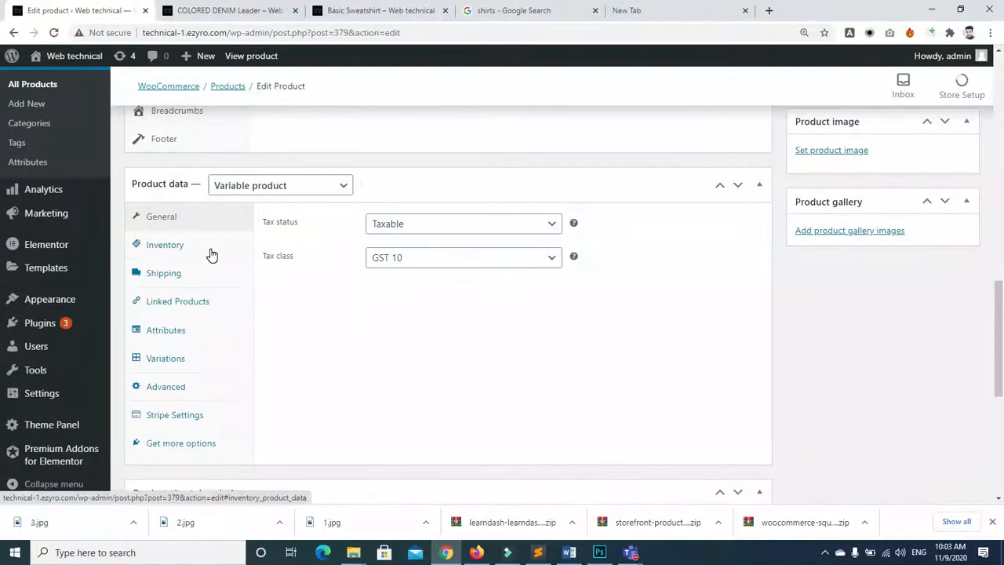
click(162, 273)
click(166, 303)
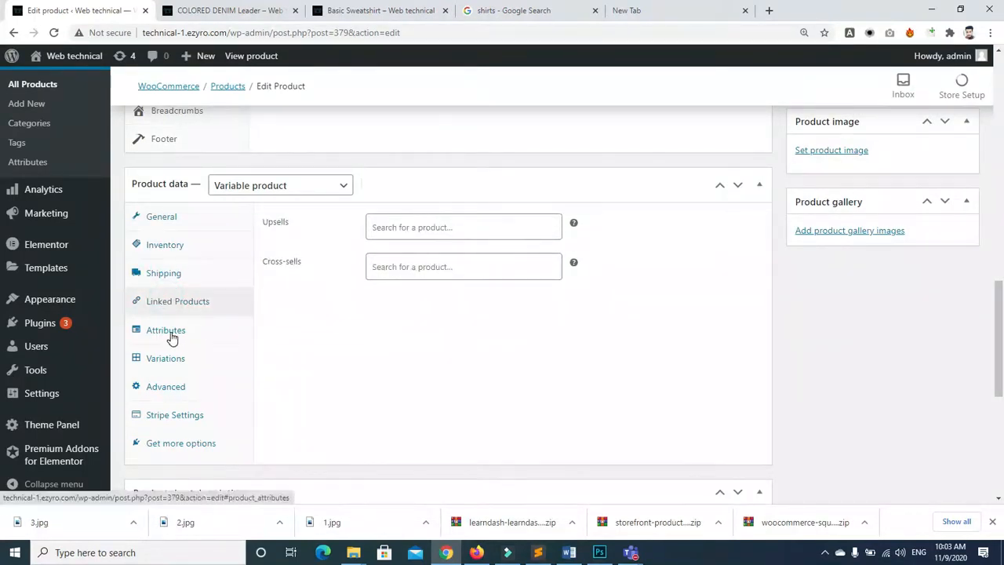
click(166, 332)
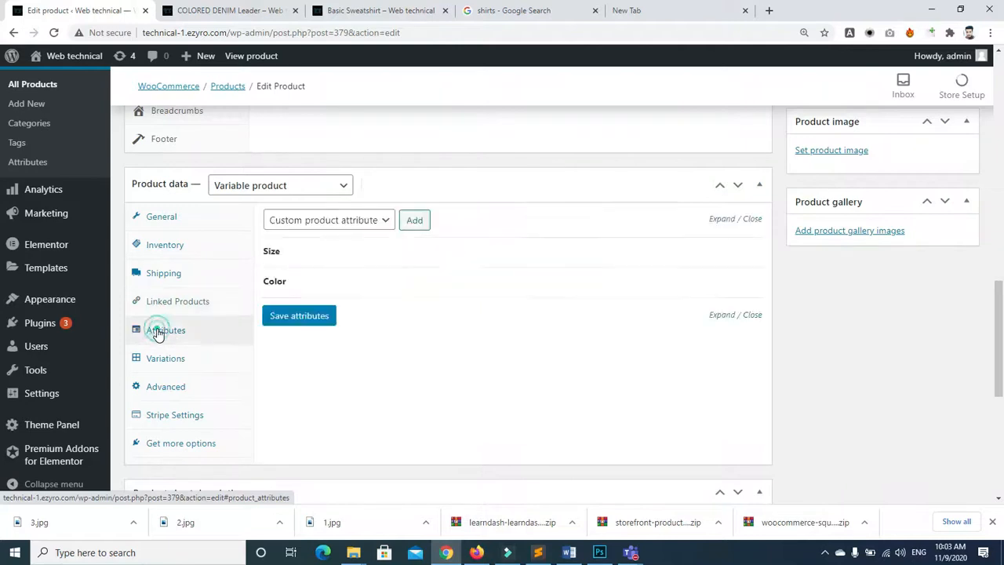
click(173, 359)
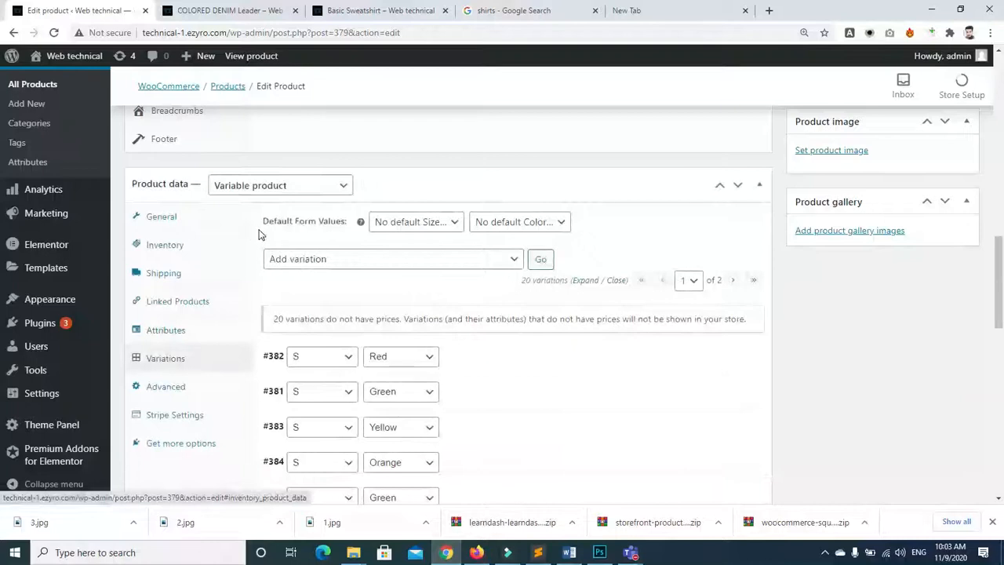
Try the product as a simple product with a regular price of 2500, clearing the sale price, and restore the variable product type
click(342, 193)
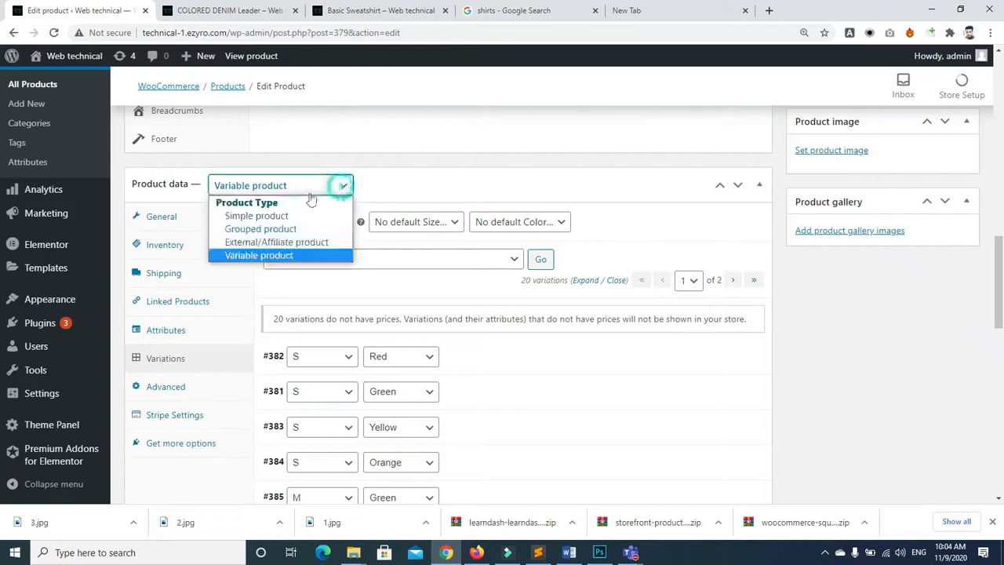
click(271, 212)
click(388, 220)
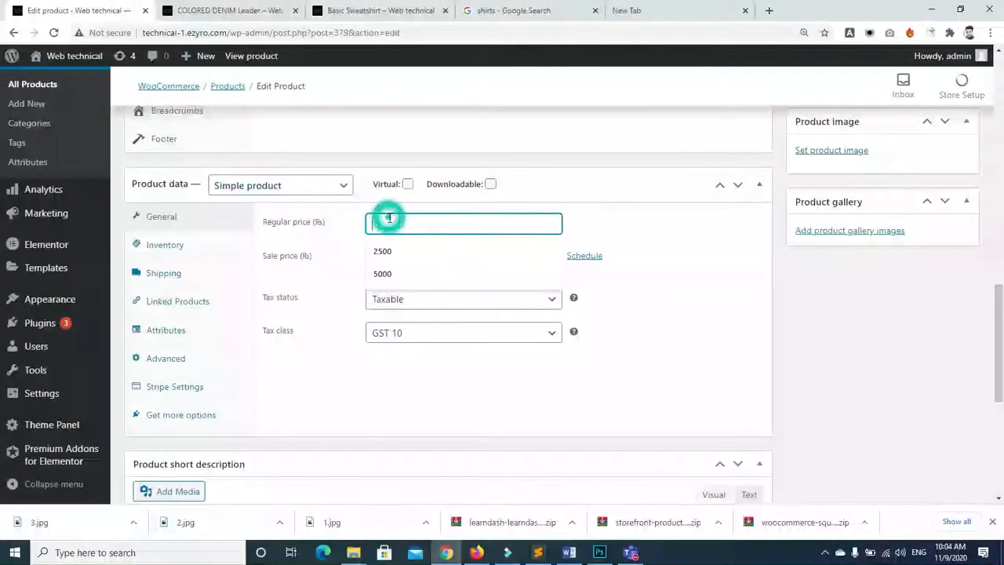
click(387, 249)
click(385, 257)
click(387, 285)
key(BackSpace)
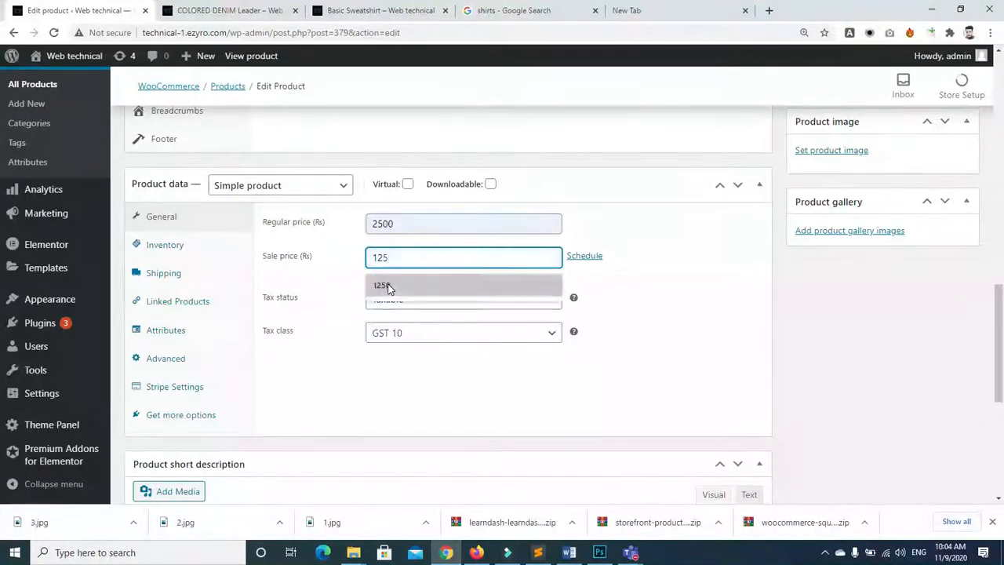
key(BackSpace)
key(BackSpace)
key(BackSpace)
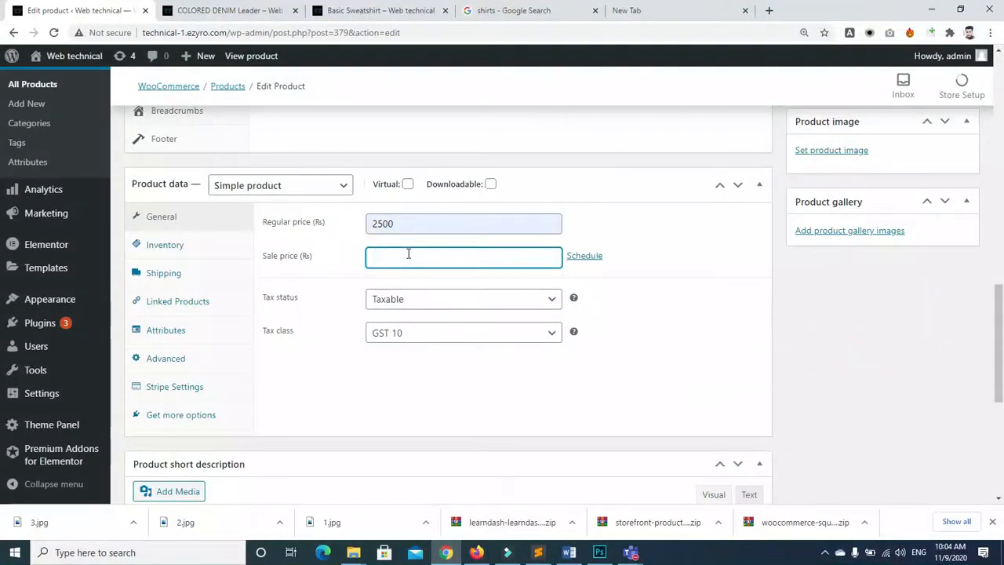
click(333, 196)
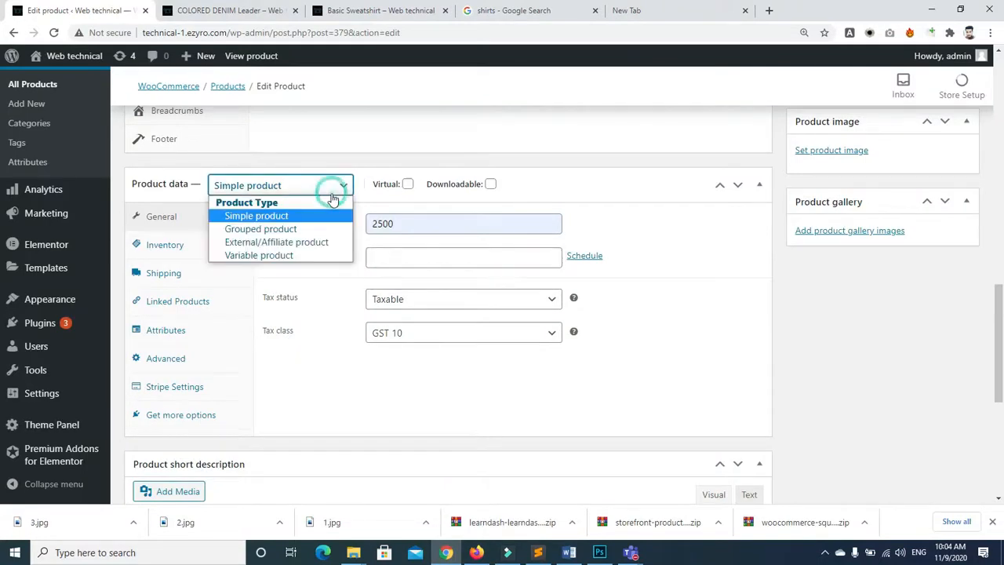
click(286, 256)
Update the product and reload its editor page
drag(1000, 310, 1001, 214)
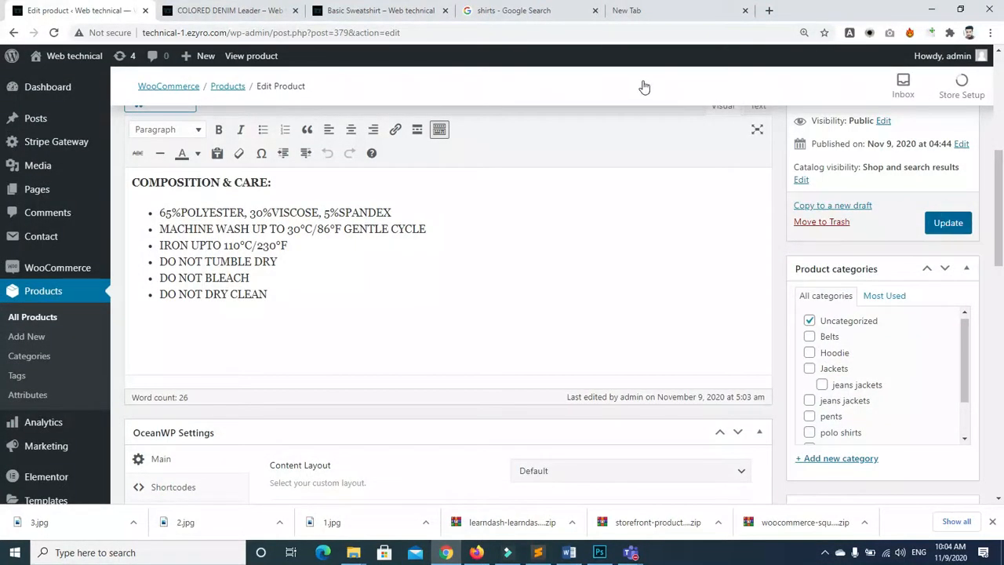
click(944, 224)
mouse_move(1001, 221)
mouse_down()
mouse_move(1002, 303)
mouse_move(1001, 225)
mouse_up()
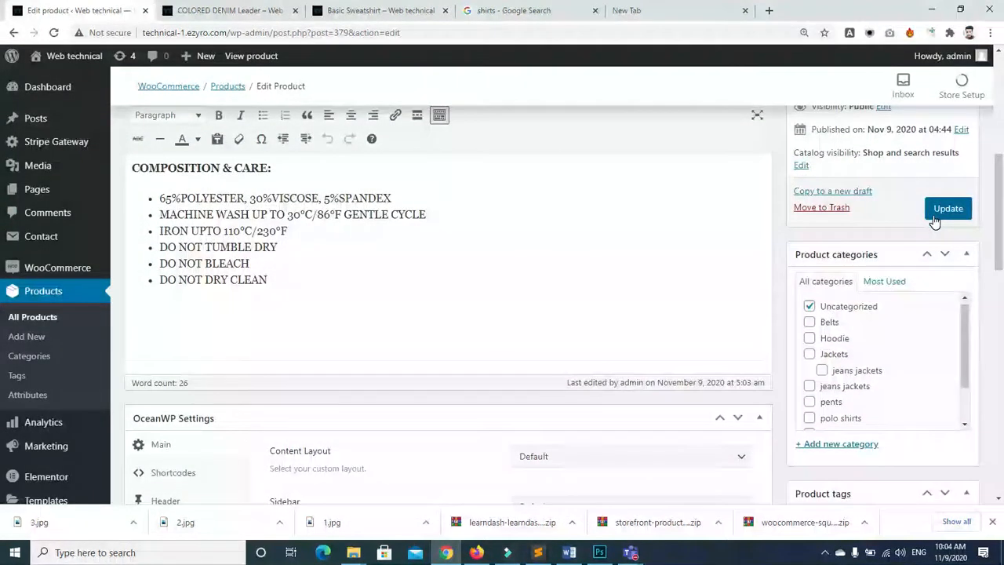
drag(1001, 197, 1001, 241)
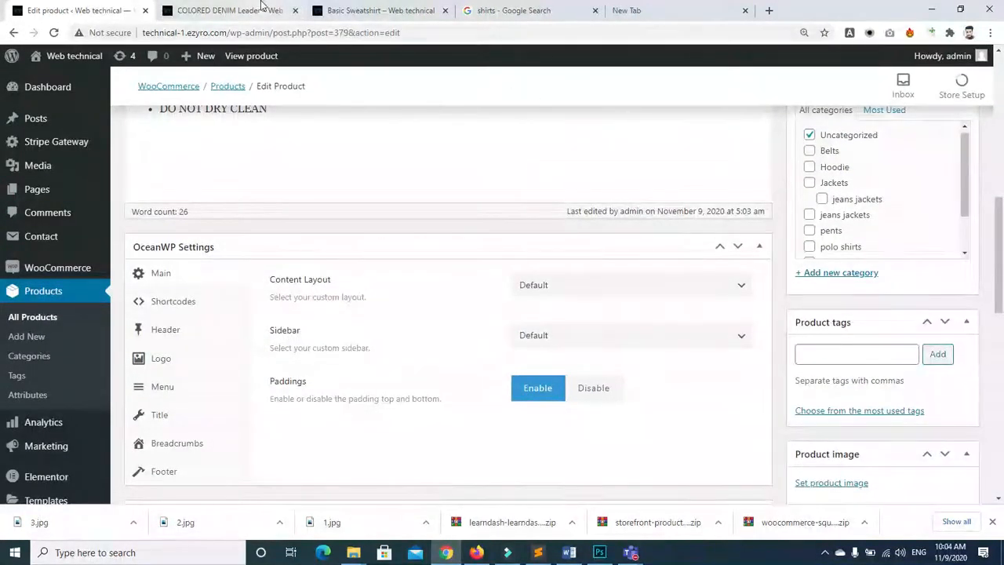
click(53, 32)
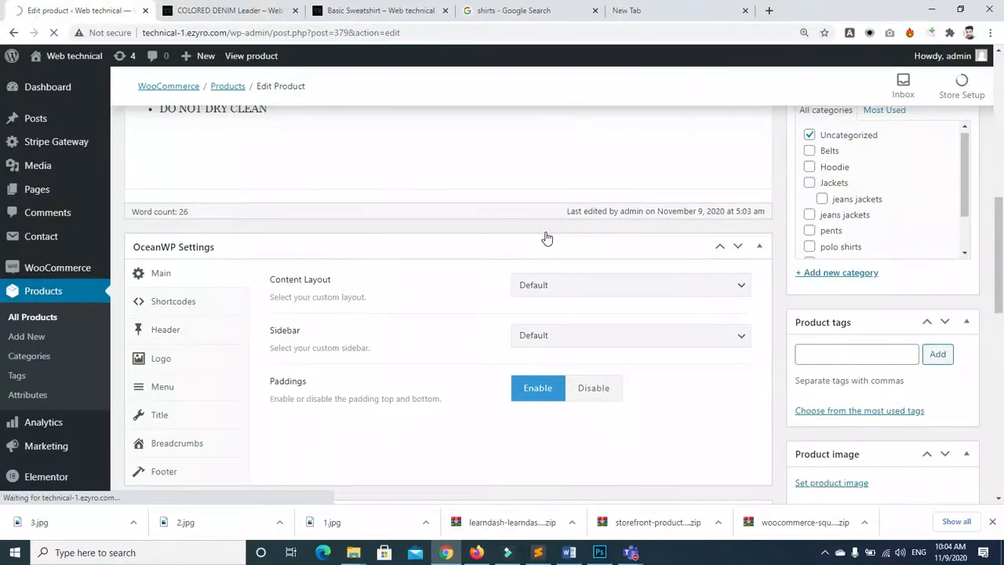
Assign the product to the Jackets category and remove it from Uncategorized
drag(1001, 244, 1002, 212)
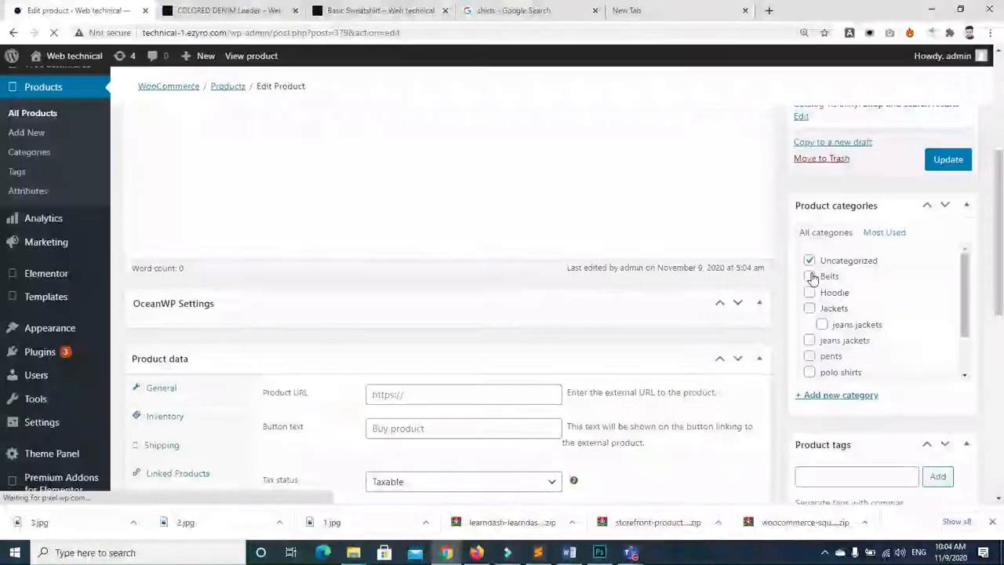
click(809, 319)
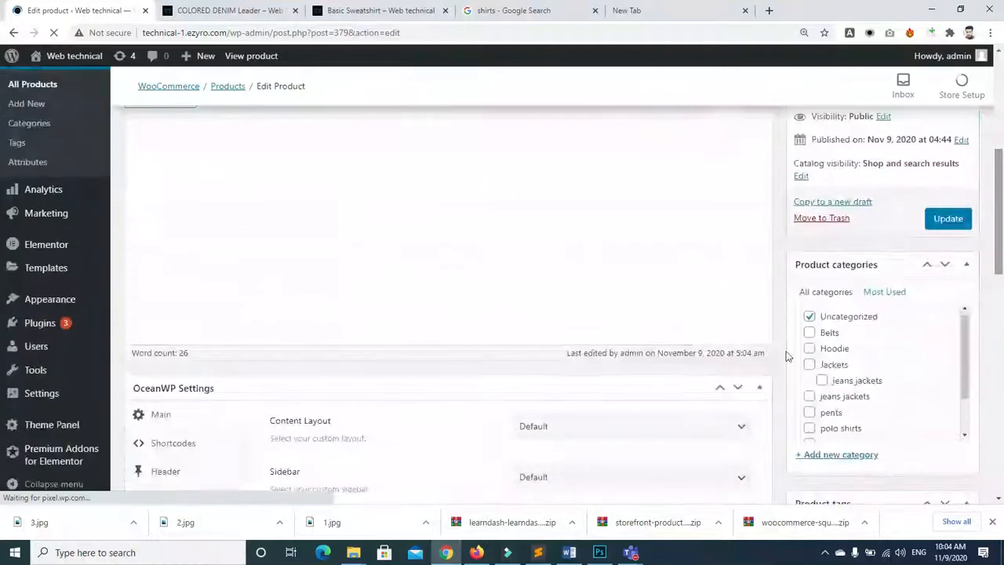
click(809, 317)
Set the regular price of all variations to 2300 in bulk and check it in the small red variation
drag(1001, 244, 1002, 359)
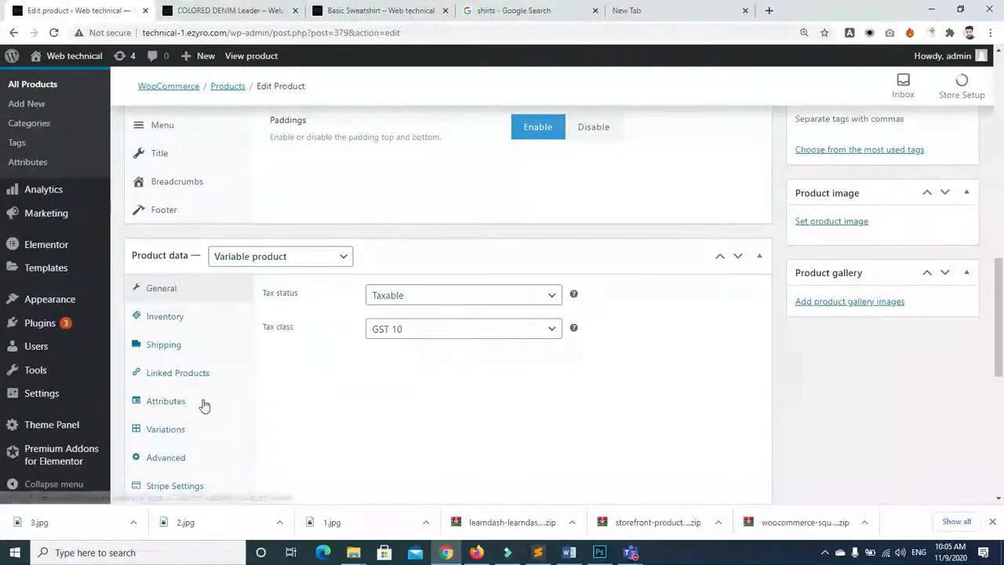
click(160, 431)
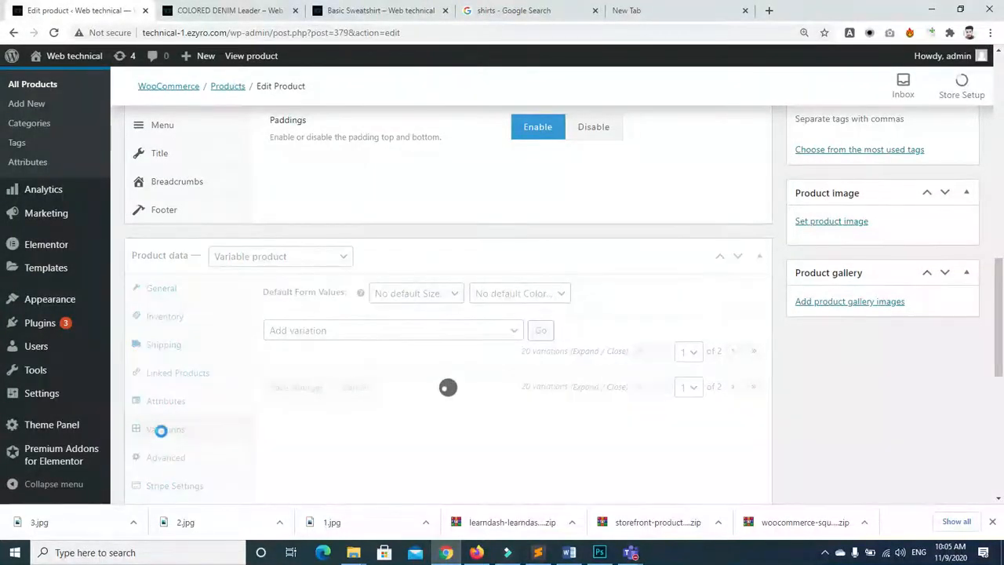
click(514, 331)
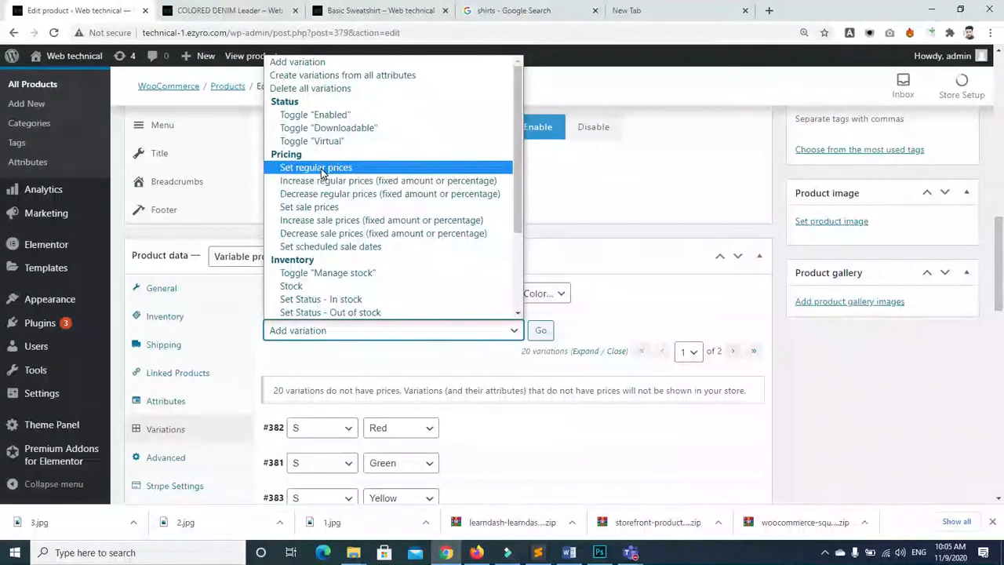
click(321, 172)
click(540, 331)
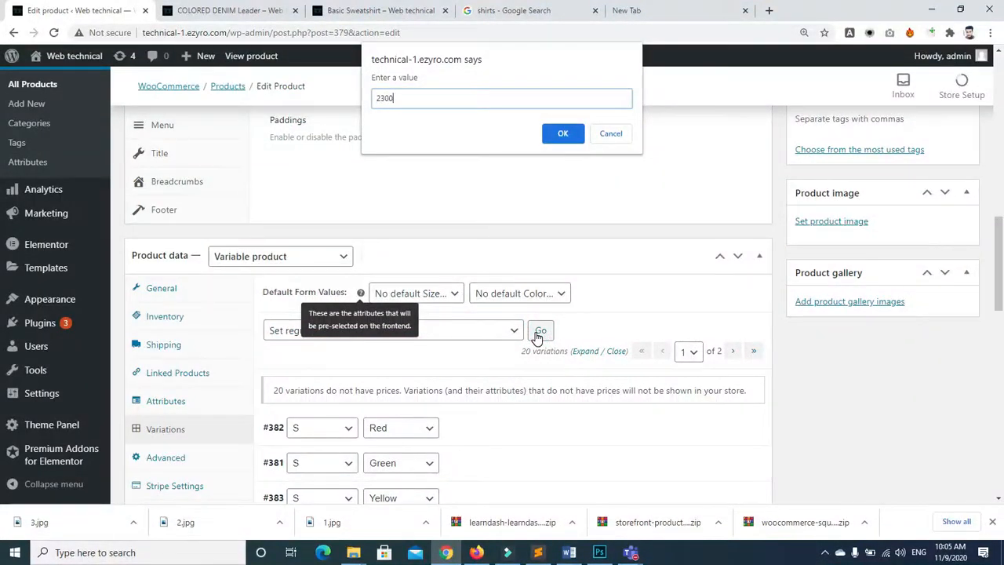
click(564, 141)
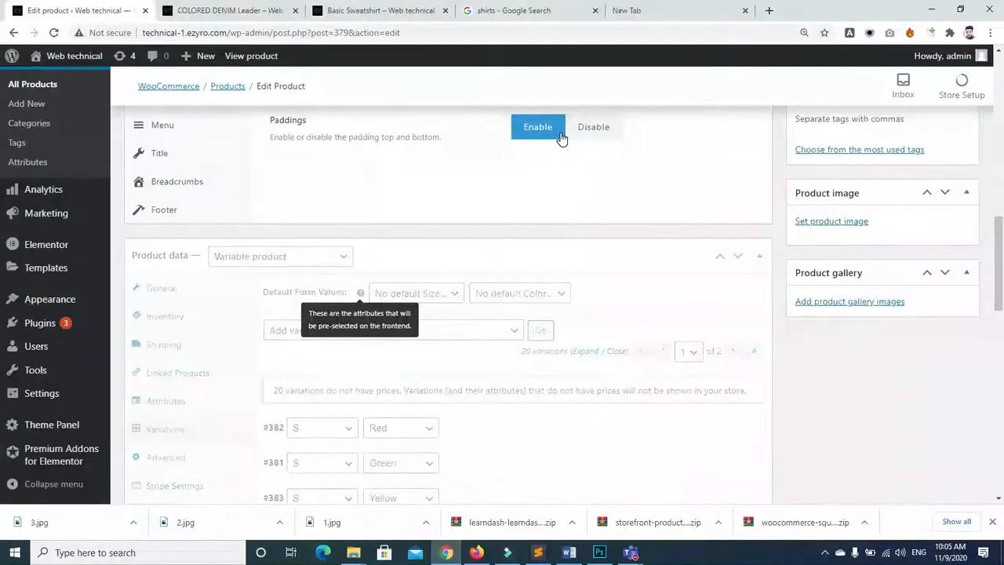
drag(998, 265, 999, 297)
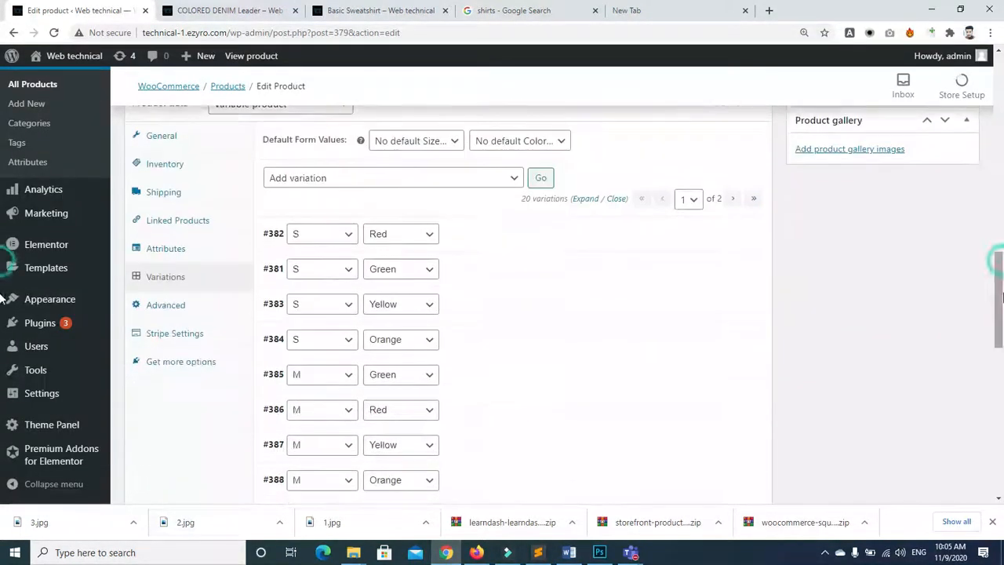
click(721, 236)
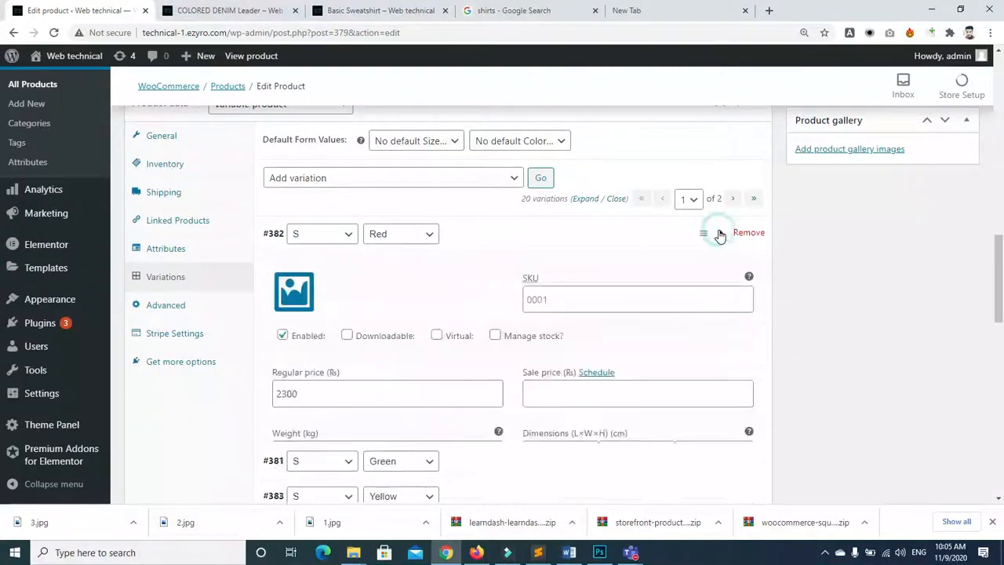
click(720, 233)
Save the updated product and reload the COLORED DENIM Leader preview page
scroll(957, 185, up, 10)
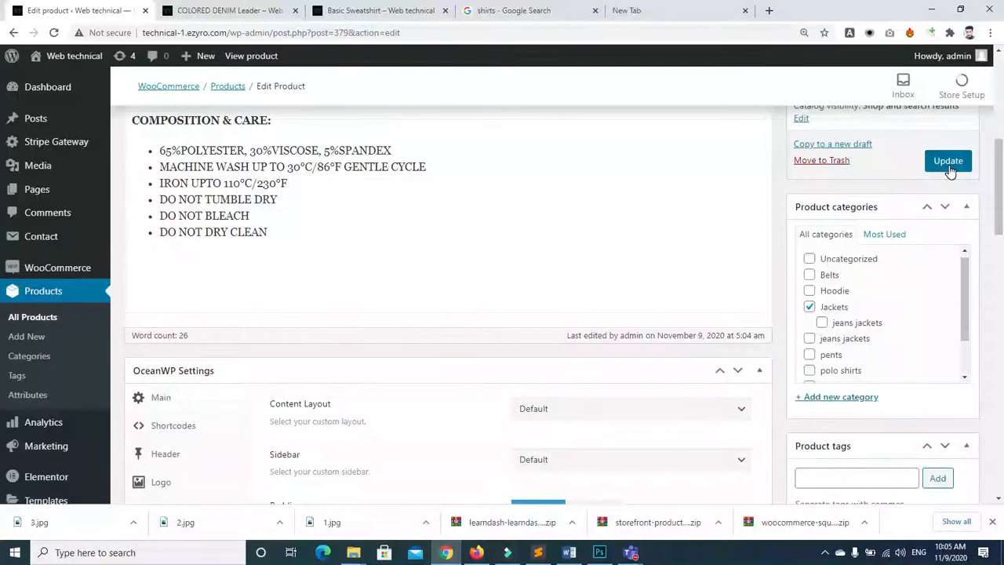
click(949, 162)
click(255, 8)
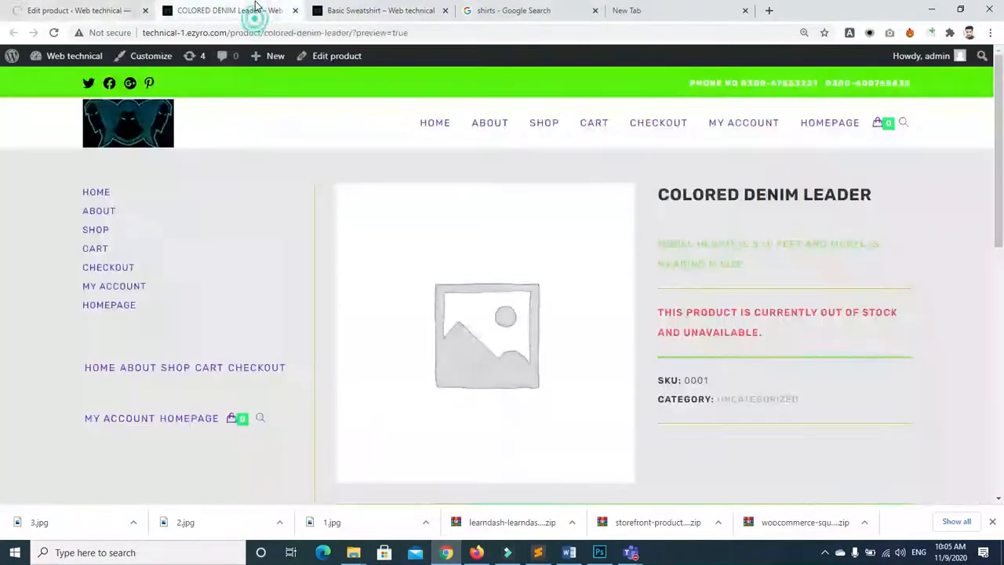
click(53, 33)
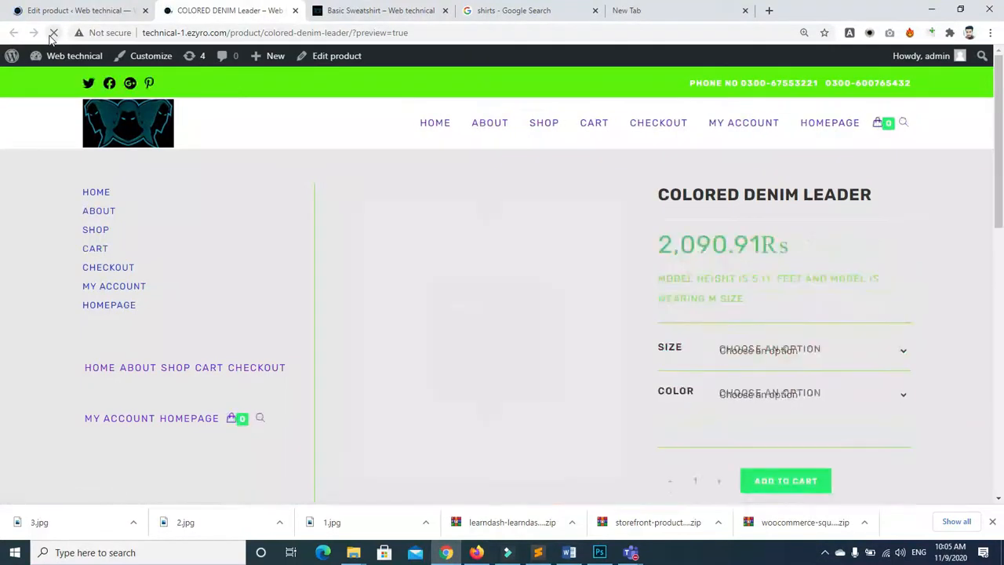
Choose size S and color Red on the product preview to check that variation's availability
drag(1003, 149, 1003, 163)
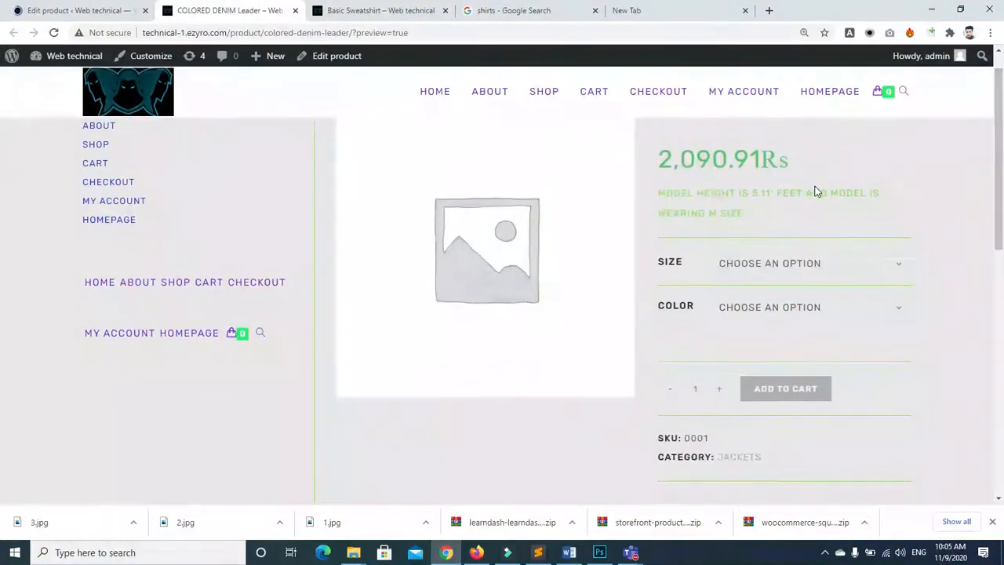
scroll(816, 192, down, 1)
click(885, 229)
click(811, 277)
click(802, 276)
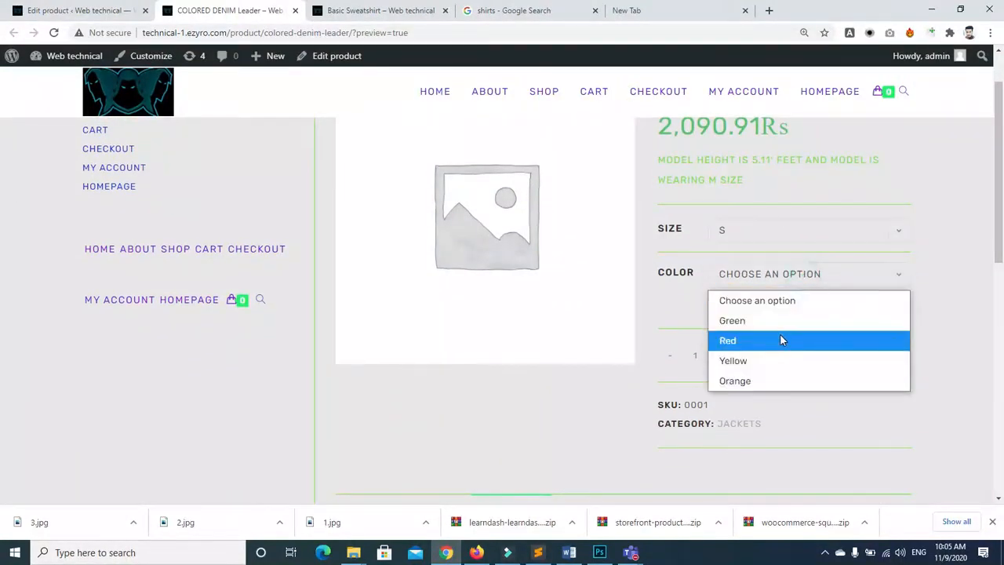
click(780, 339)
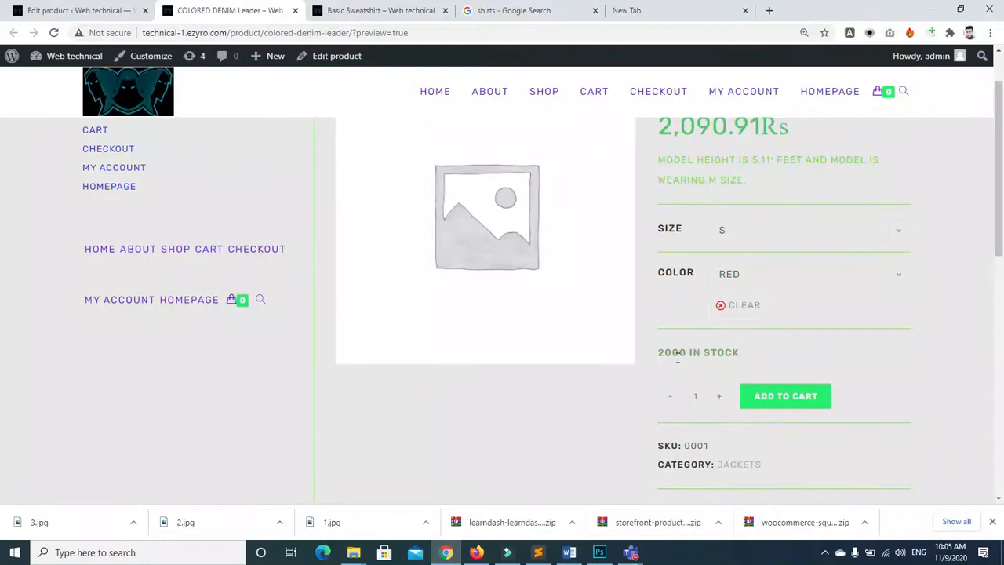
Change the previewed selection to size L and color Yellow to check that variation
click(896, 247)
click(800, 319)
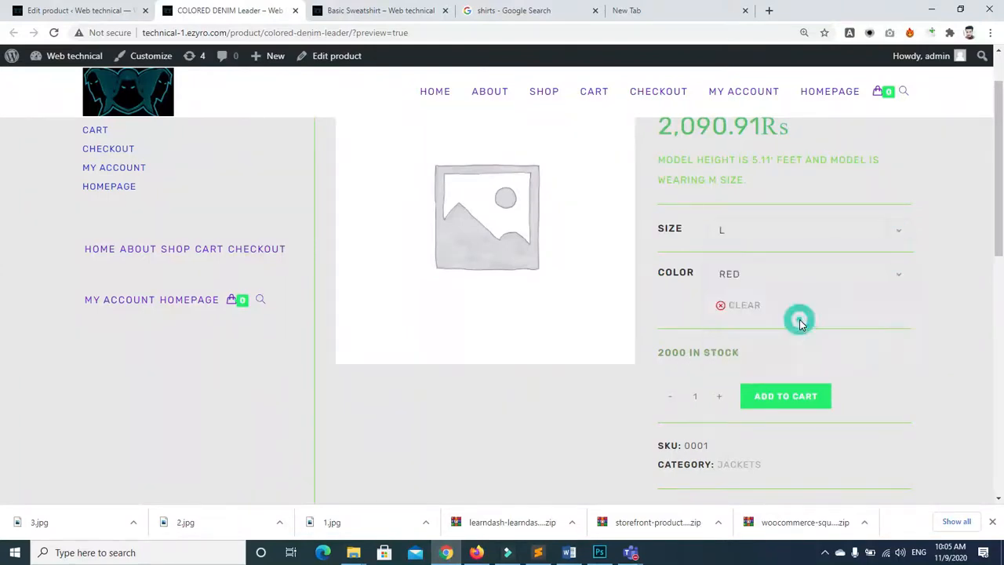
click(899, 277)
click(838, 361)
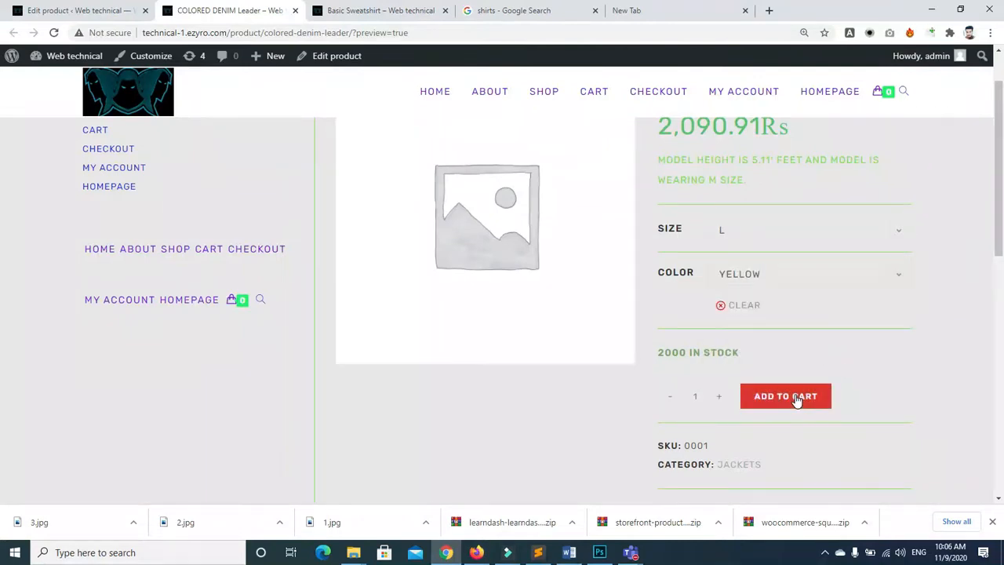
Clear the previewed selection and choose size S with color Green to compare its stock
click(721, 308)
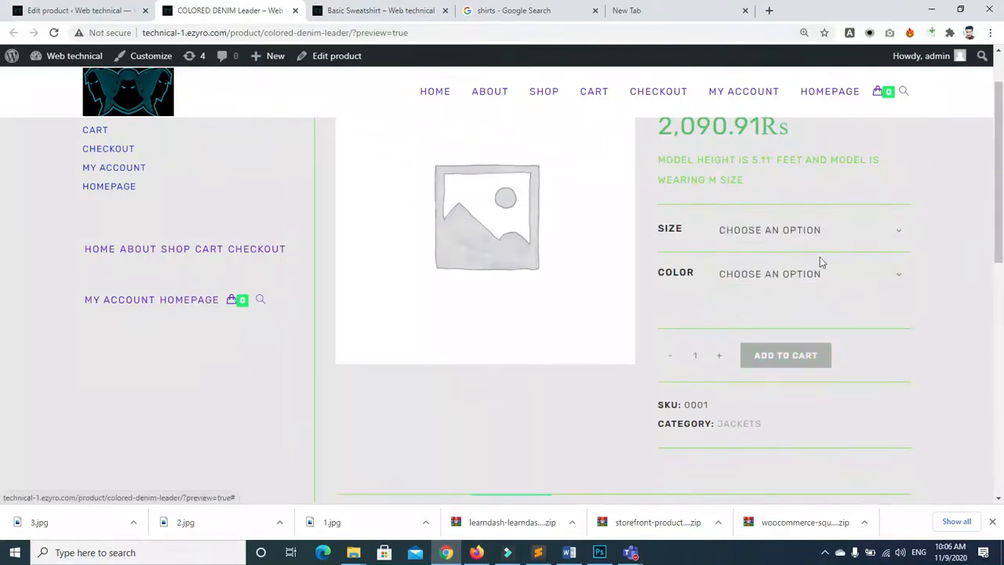
click(802, 231)
click(749, 276)
click(755, 271)
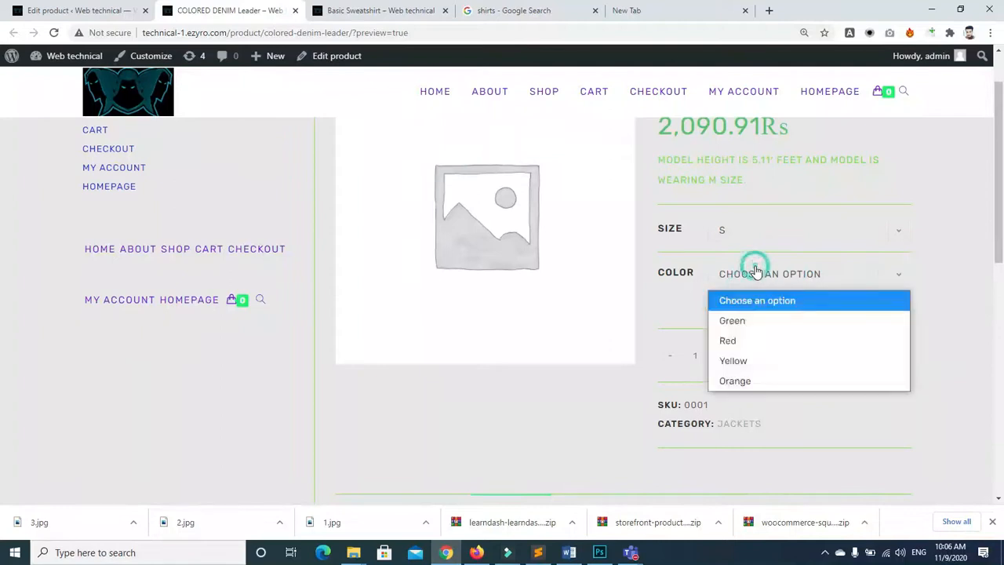
click(732, 321)
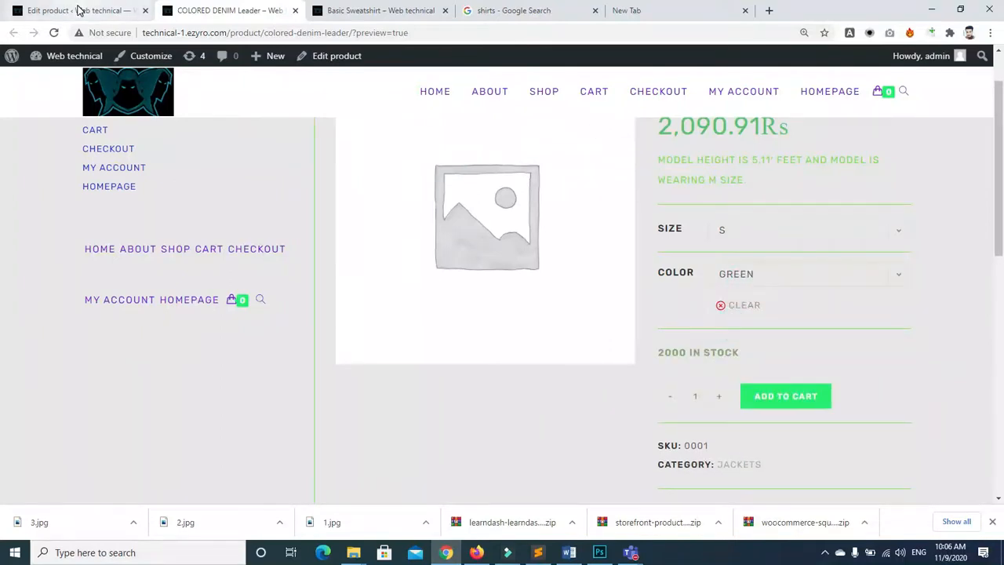
In the product editor's inventory settings, clear the stock quantity, disable product-level stock management and enable Sold individually
click(78, 10)
drag(1002, 102, 1003, 286)
scroll(2, 292, down, 2)
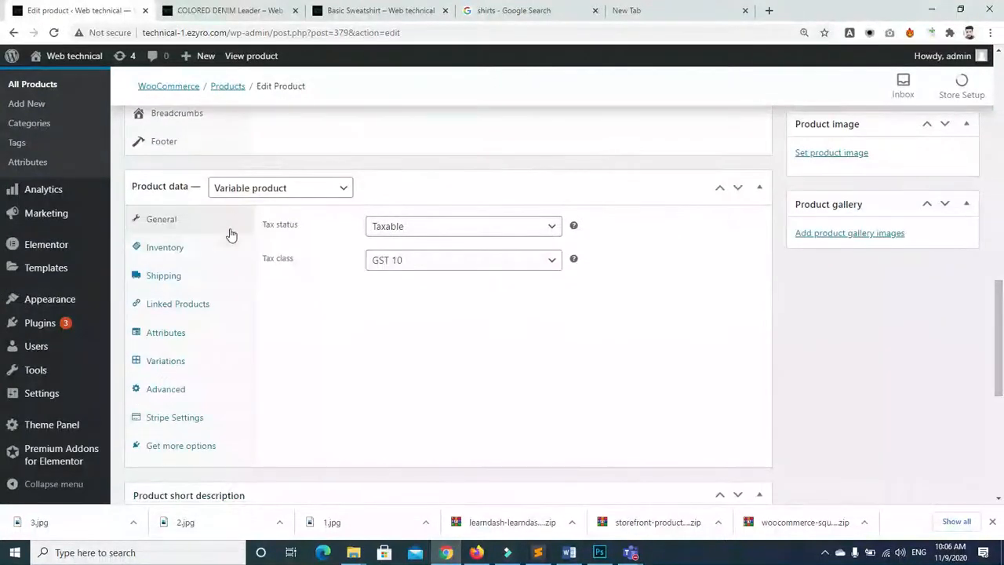
click(165, 248)
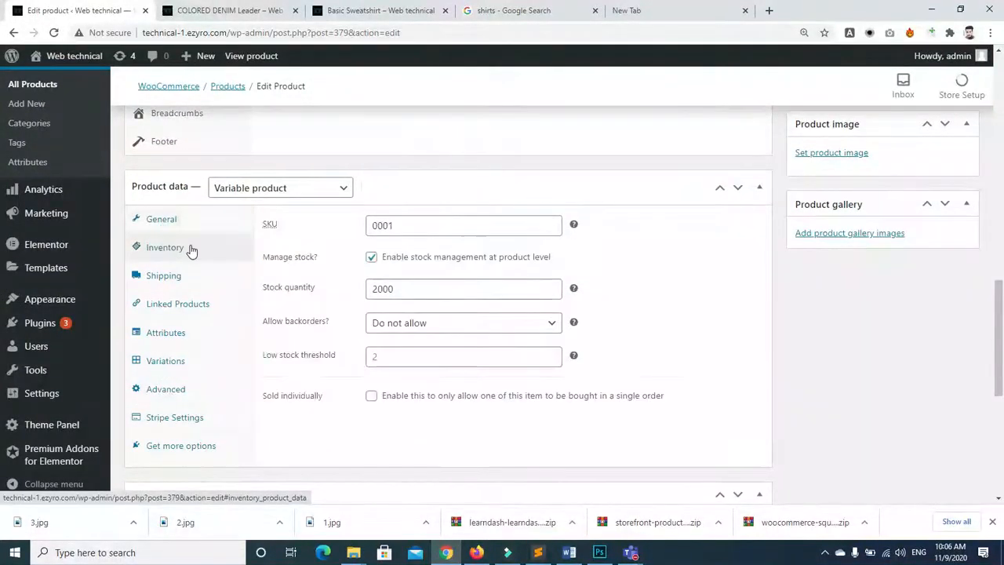
click(404, 294)
key(BackSpace)
key(BackSpace)
key(BackSpace)
key(BackSpace)
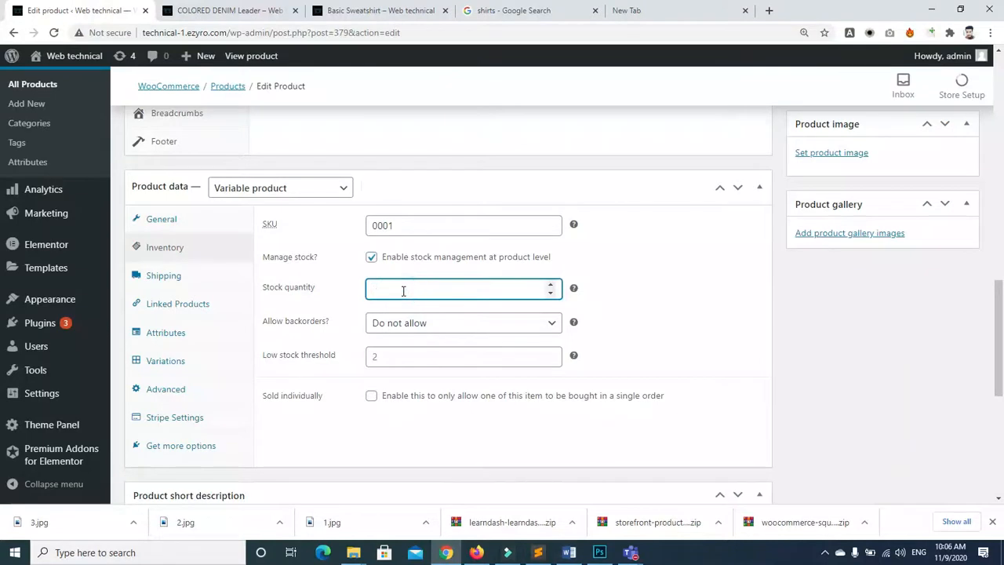
click(374, 259)
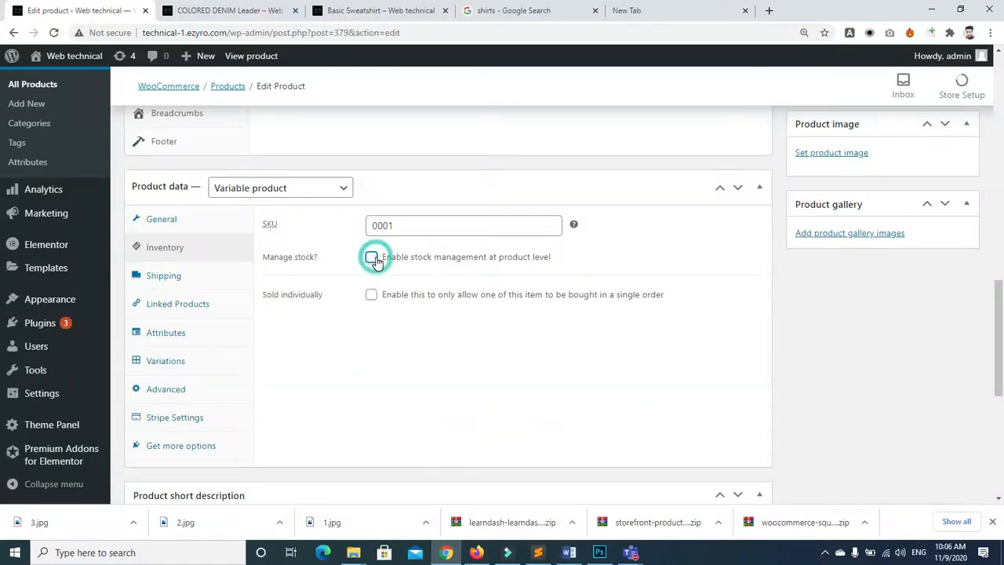
click(373, 294)
Apply the bulk Stock action to the product's variations and confirm its stock value
click(167, 360)
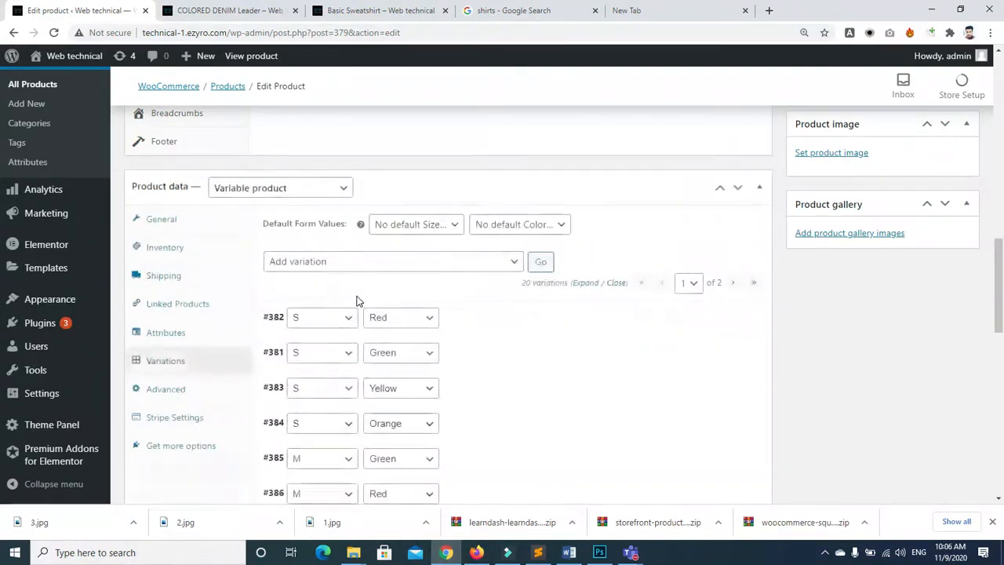
click(501, 262)
drag(518, 290, 519, 386)
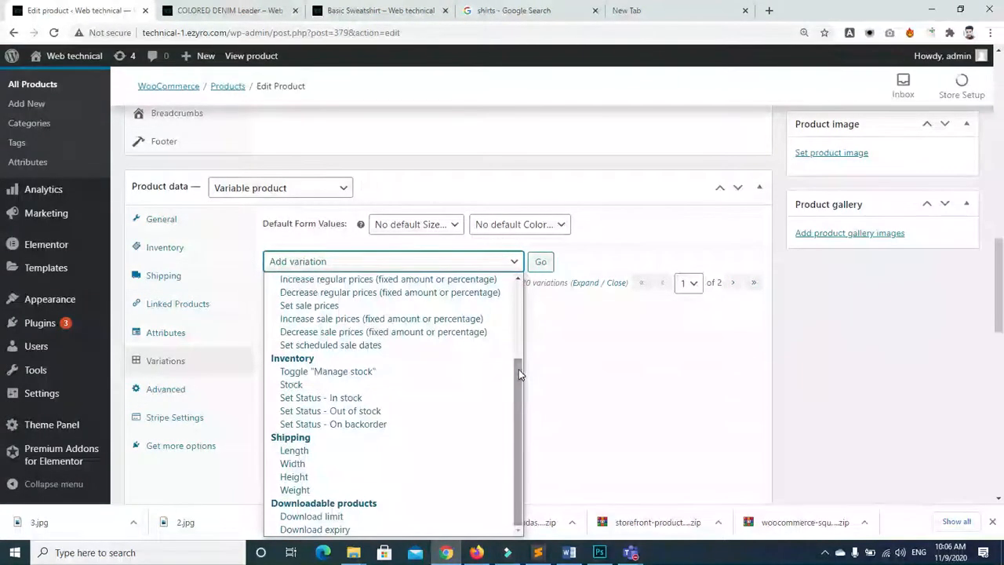
click(290, 385)
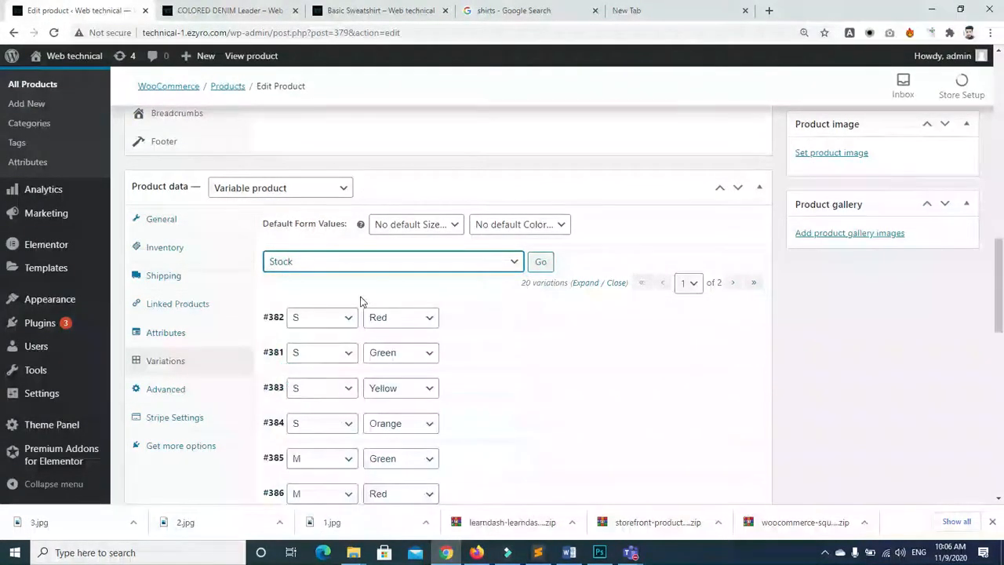
click(540, 262)
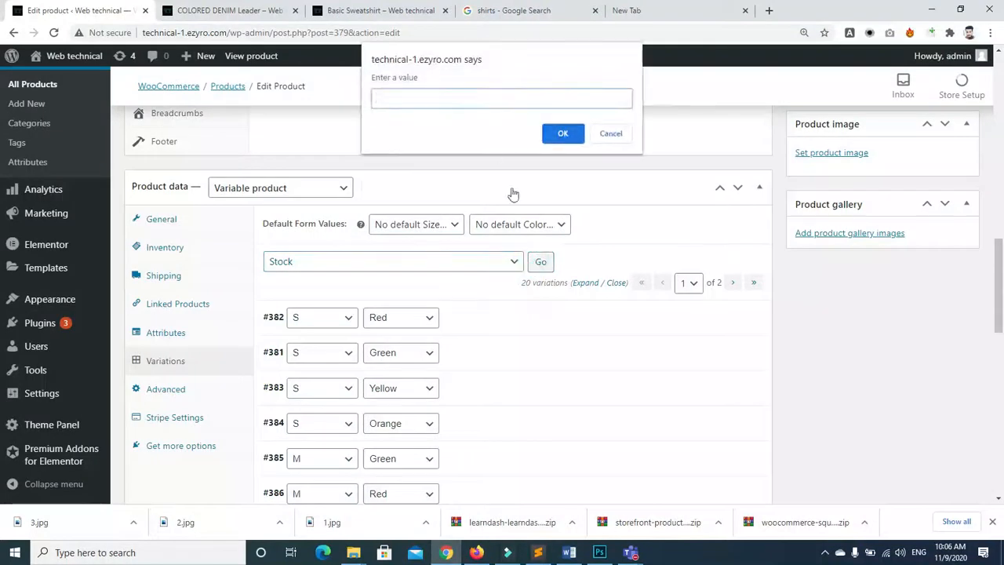
click(557, 136)
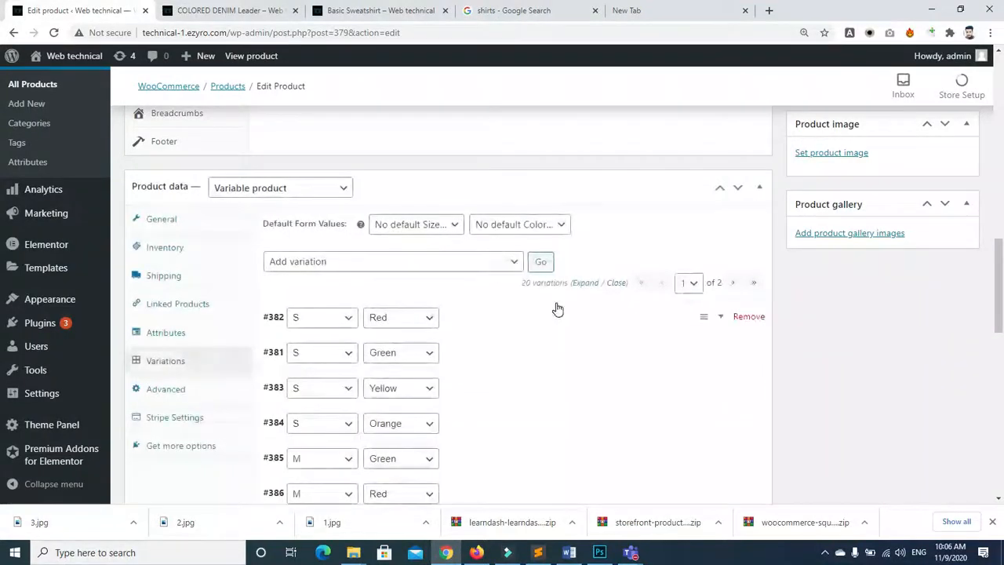
Expand the size S, color Red variation and examine its stock management, price and stock status settings
click(719, 318)
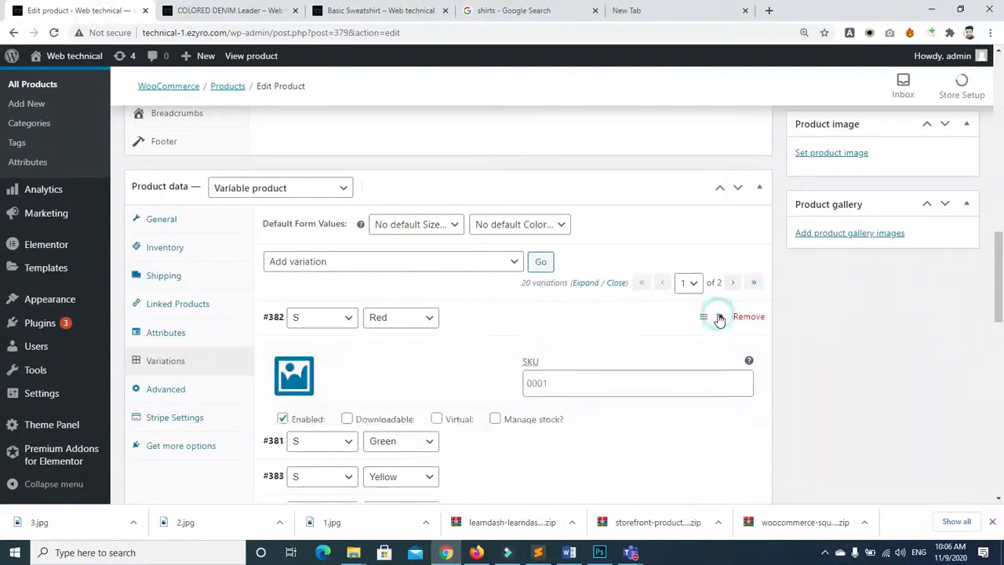
scroll(1003, 264, down, 1)
scroll(1002, 265, down, 4)
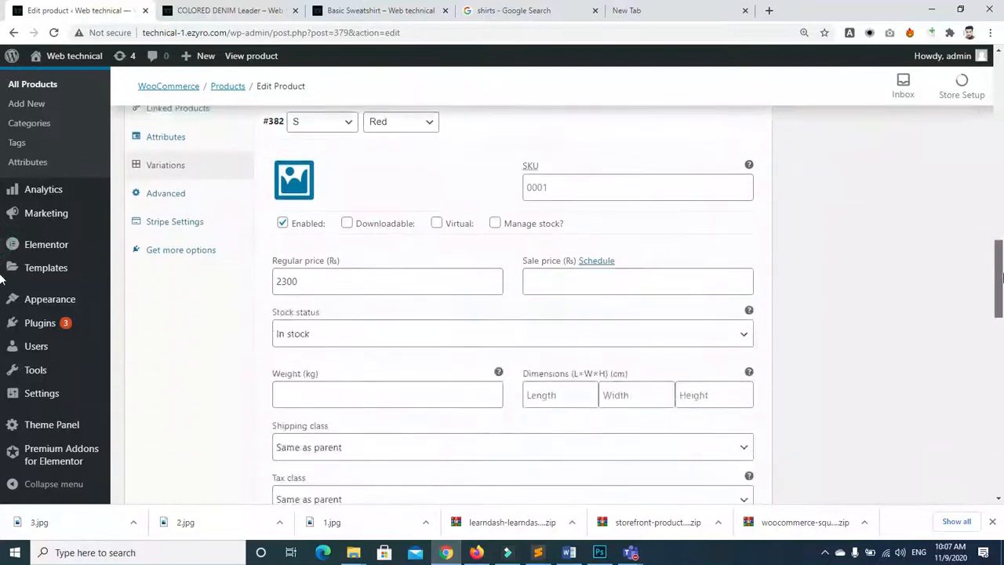
scroll(1001, 244, up, 4)
mouse_move(1003, 235)
mouse_down()
mouse_move(1002, 215)
mouse_move(1002, 237)
mouse_up()
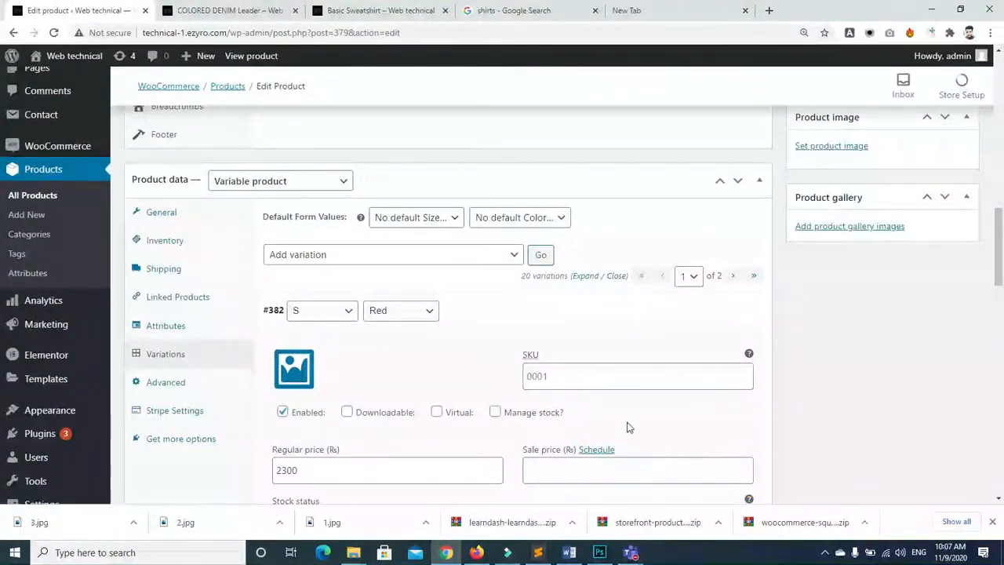
Apply the bulk action Toggle "Manage stock" to the product's variations
click(724, 312)
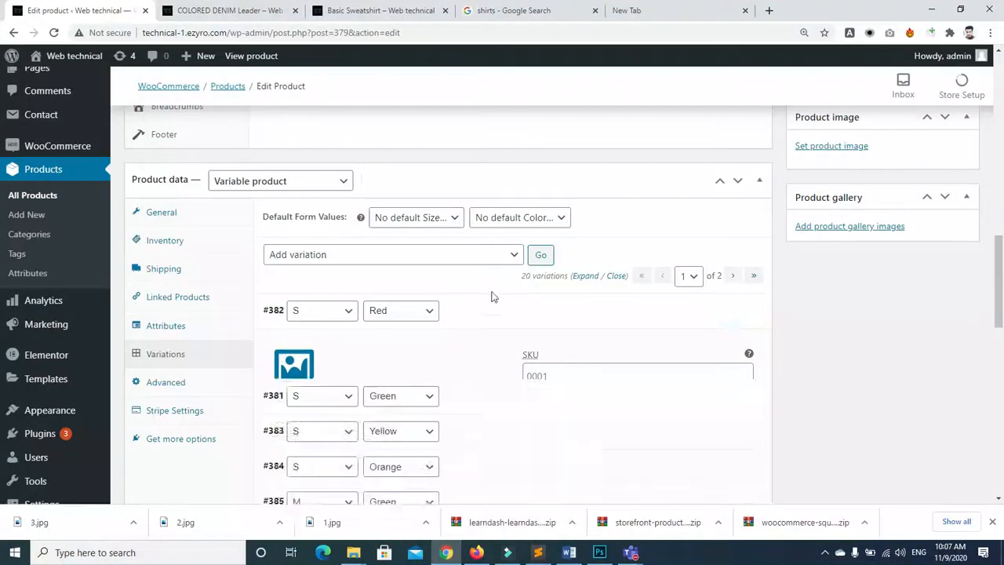
click(514, 255)
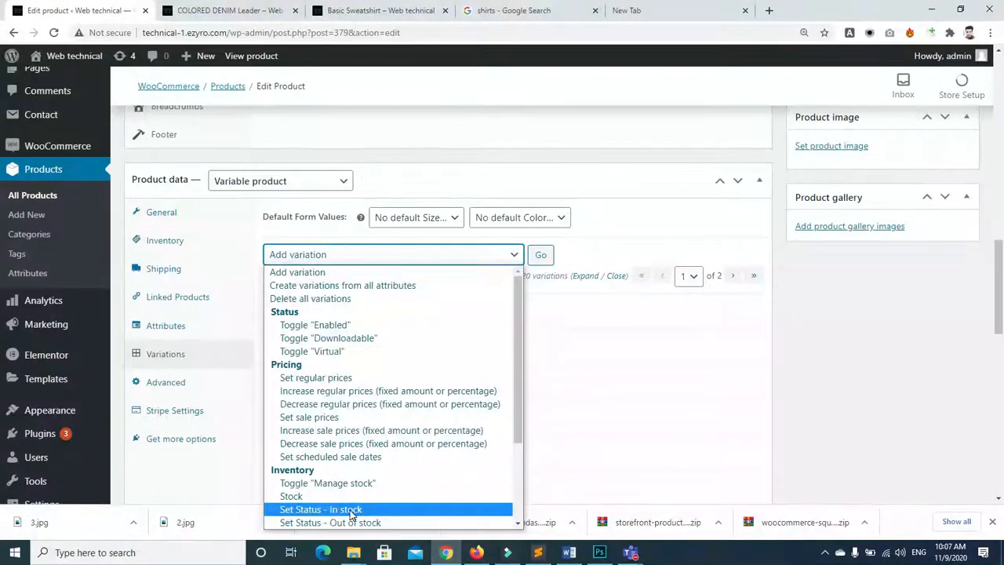
click(331, 510)
click(516, 255)
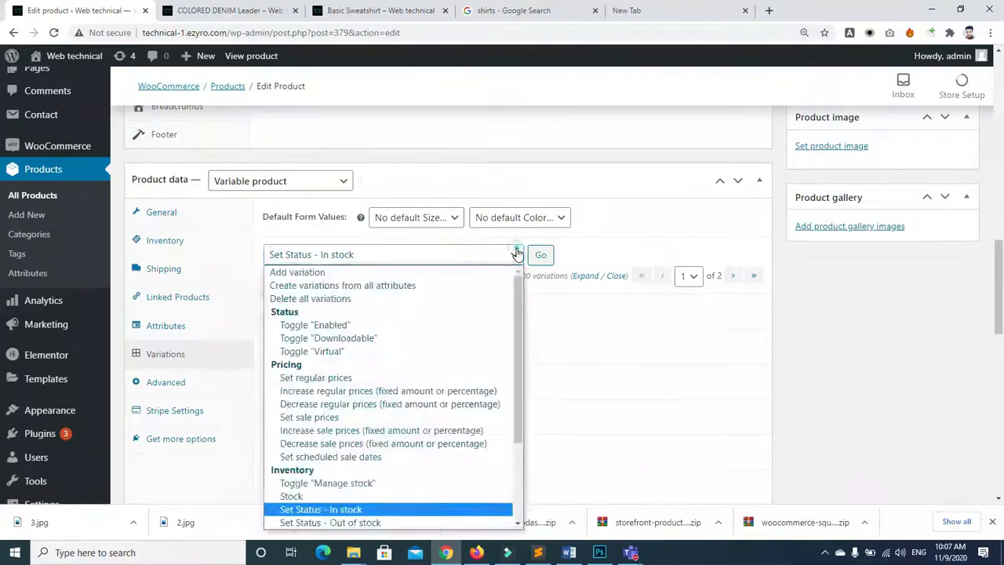
scroll(331, 484, down, 1)
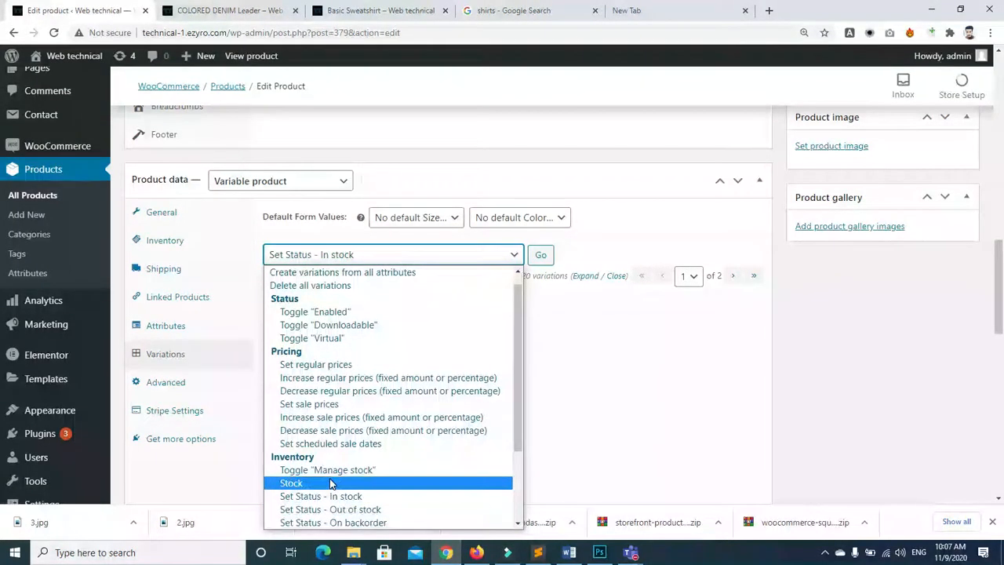
click(330, 470)
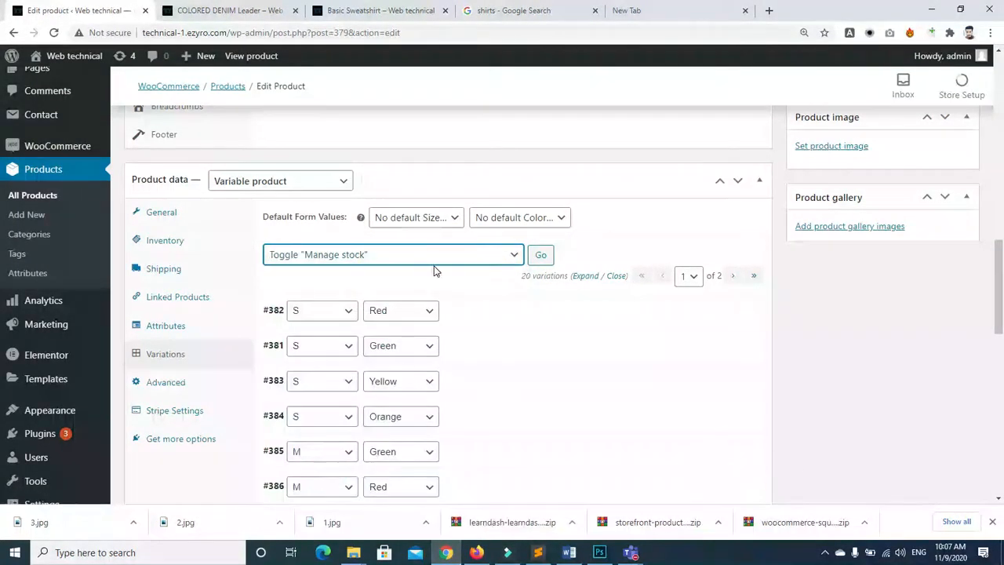
click(543, 254)
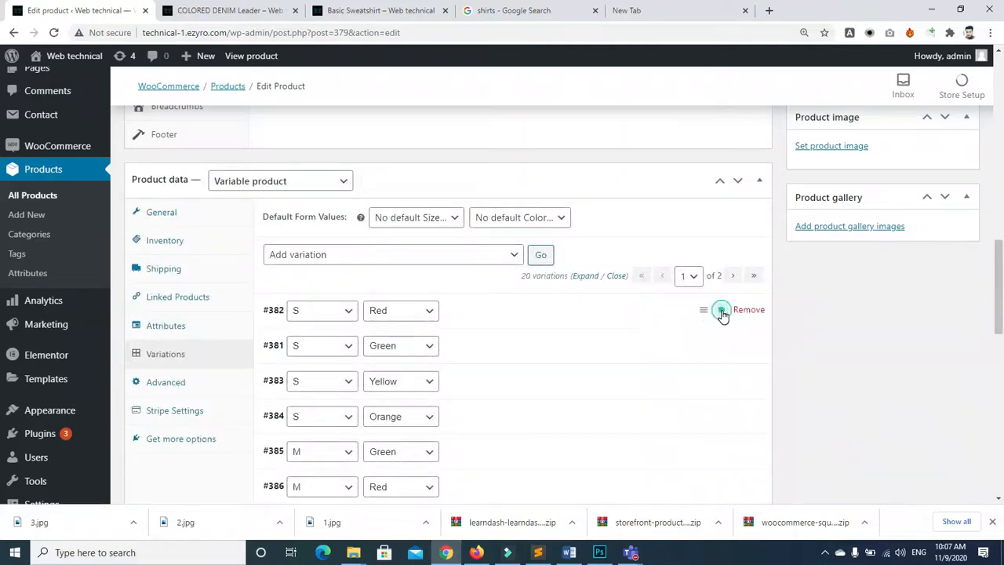
Review the stock settings of the S Red variation and update the product
click(721, 310)
drag(1002, 267, 1003, 292)
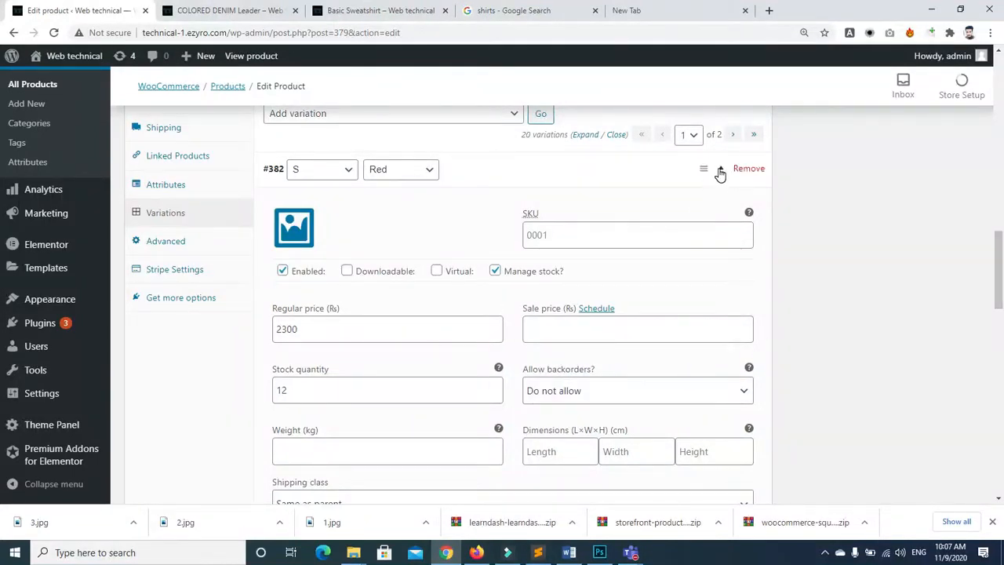
scroll(863, 235, up, 10)
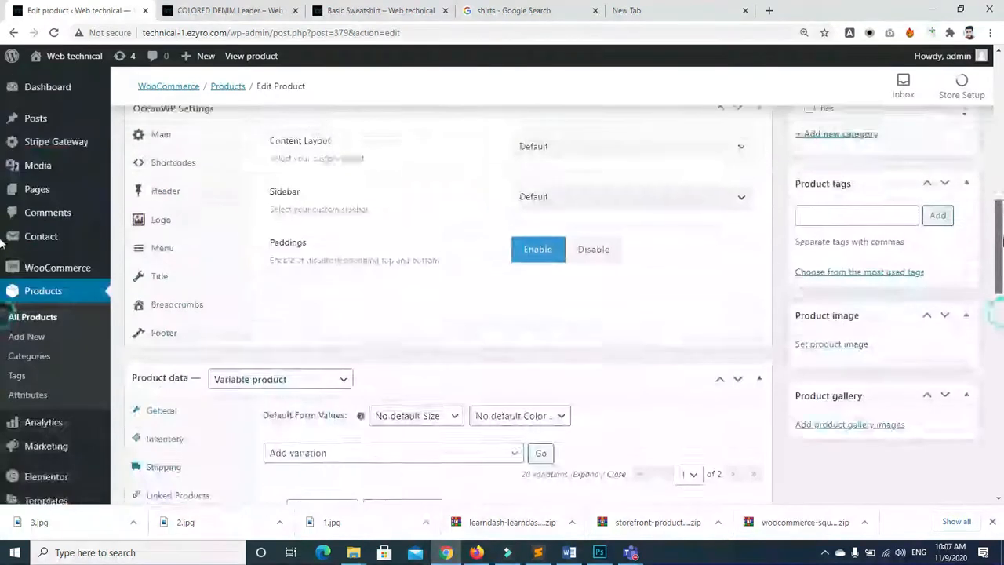
click(947, 158)
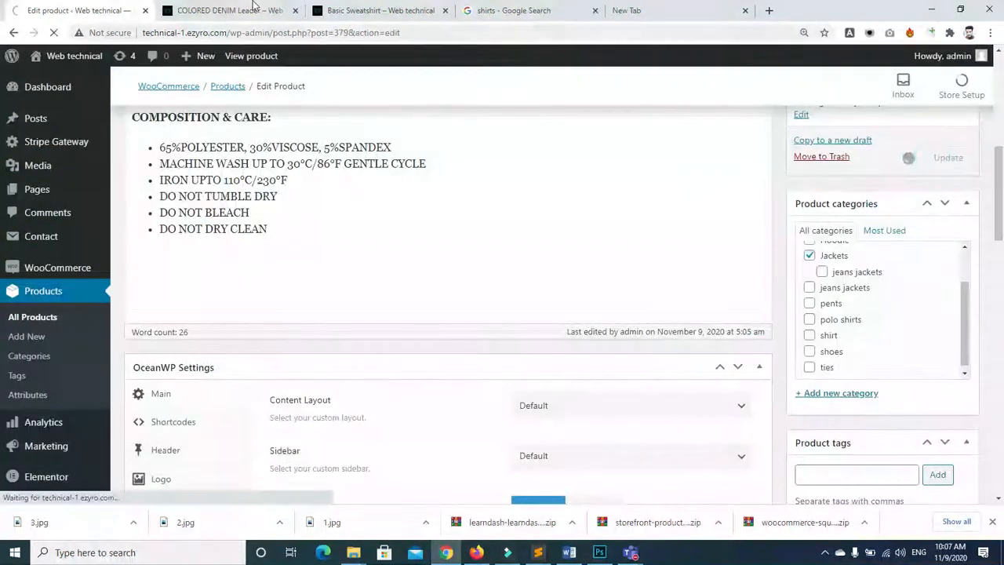
Reload the COLORED DENIM Leader product page and select size M and color Red to check the variation's stock availability
click(224, 11)
click(54, 33)
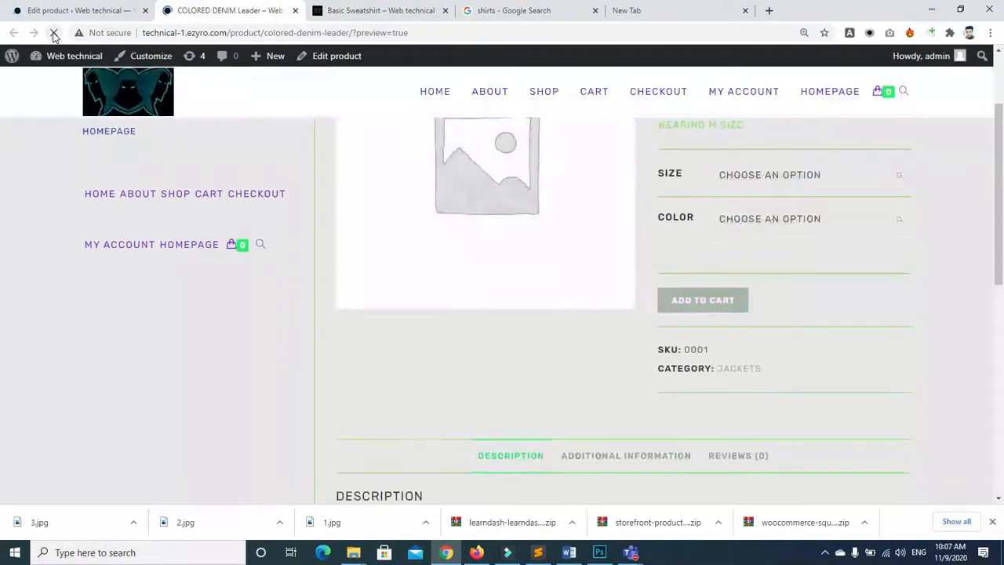
mouse_move(1000, 123)
mouse_down()
mouse_move(998, 315)
mouse_move(1002, 119)
mouse_up()
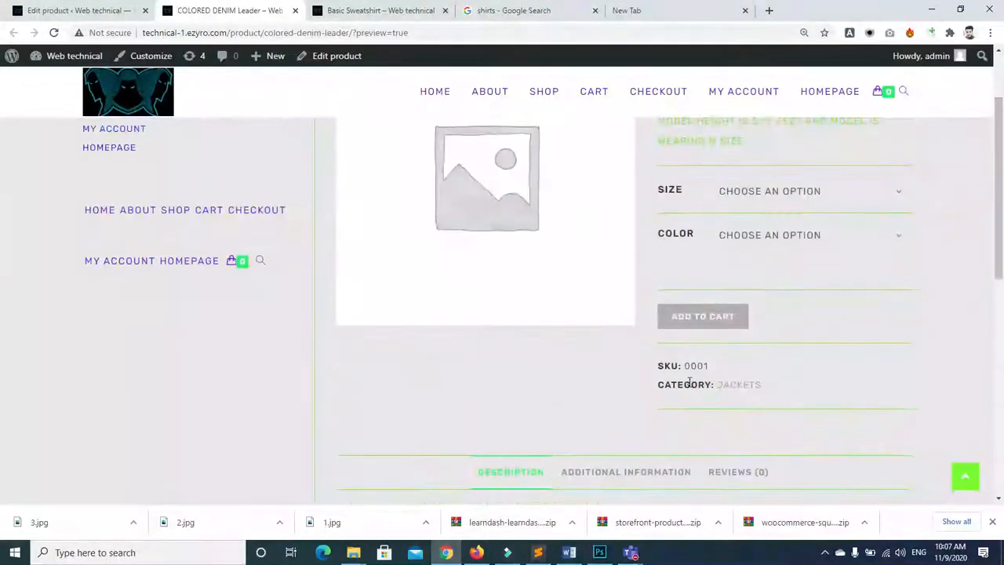
click(900, 202)
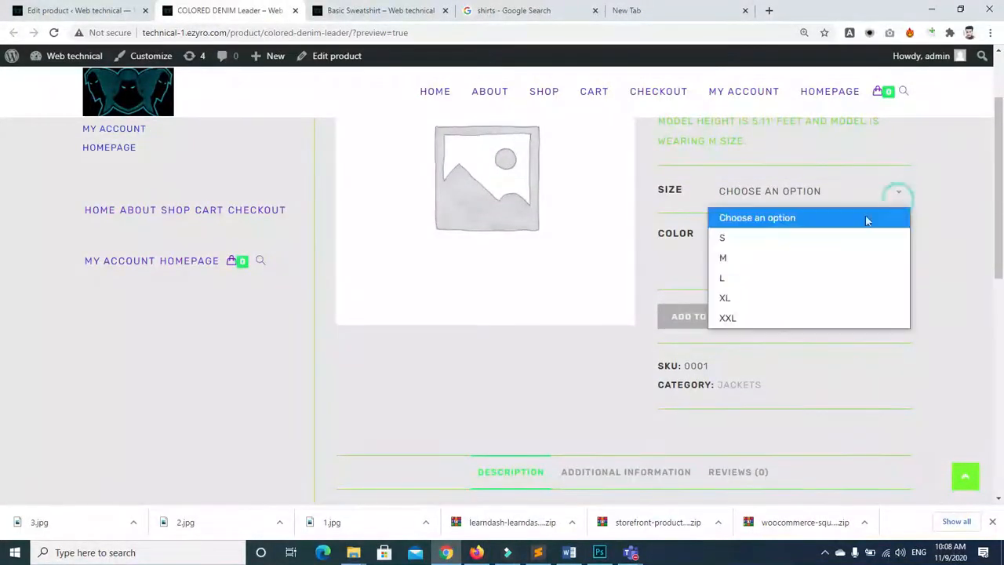
click(824, 254)
click(909, 234)
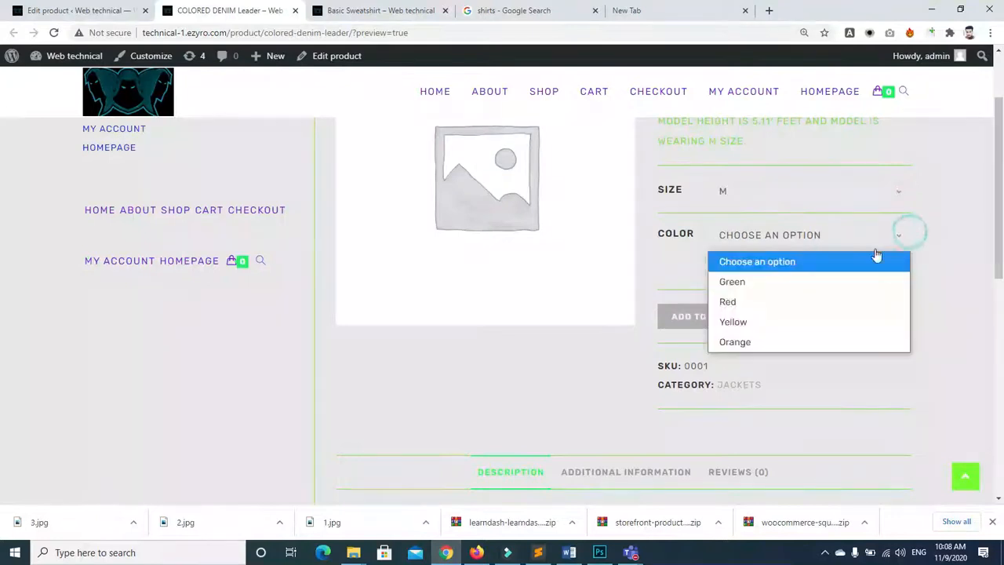
click(833, 296)
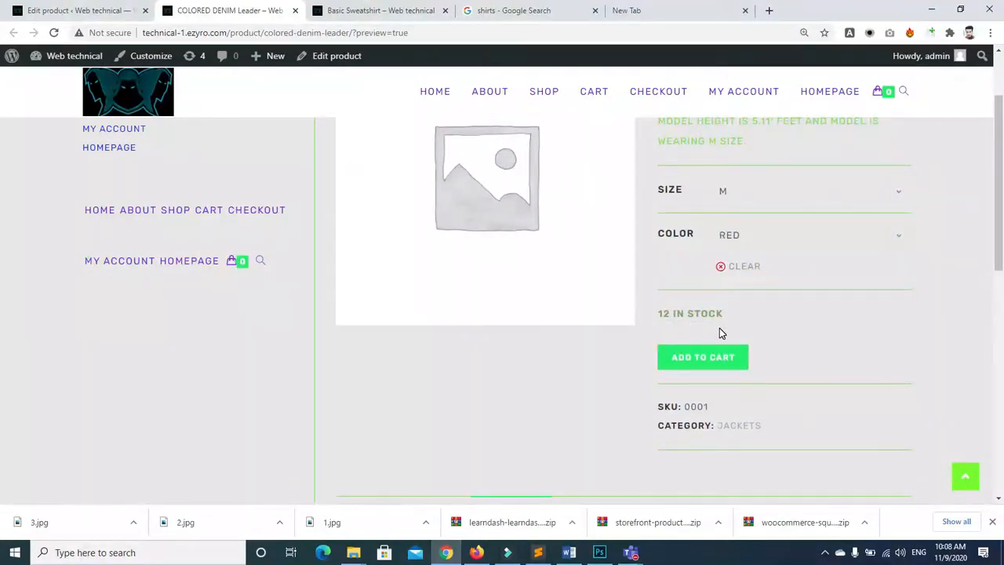
mouse_move(1003, 197)
mouse_down()
mouse_move(1003, 255)
mouse_move(1002, 194)
mouse_up()
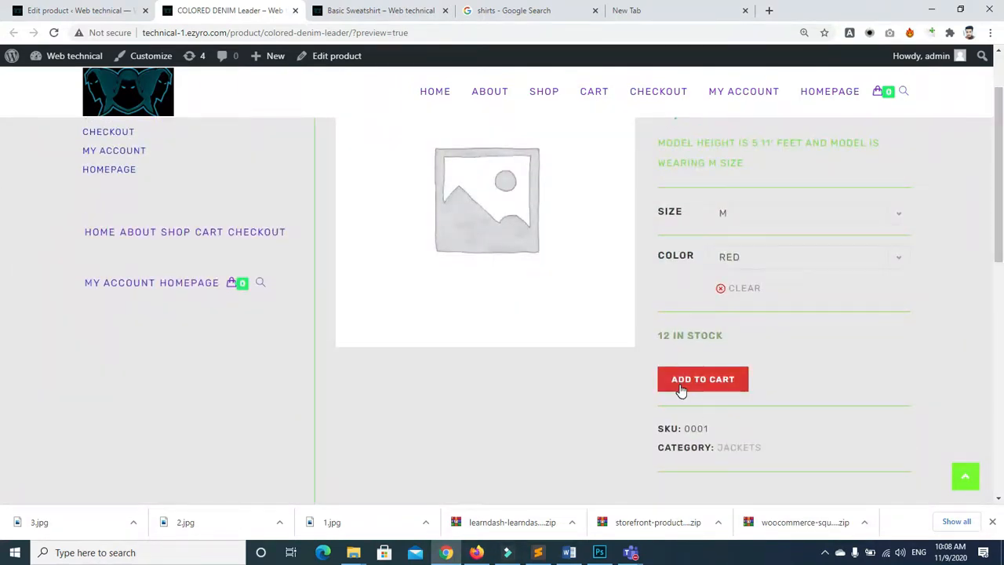
Try enabling stock management at product level in the product's inventory settings on the edit page
click(74, 11)
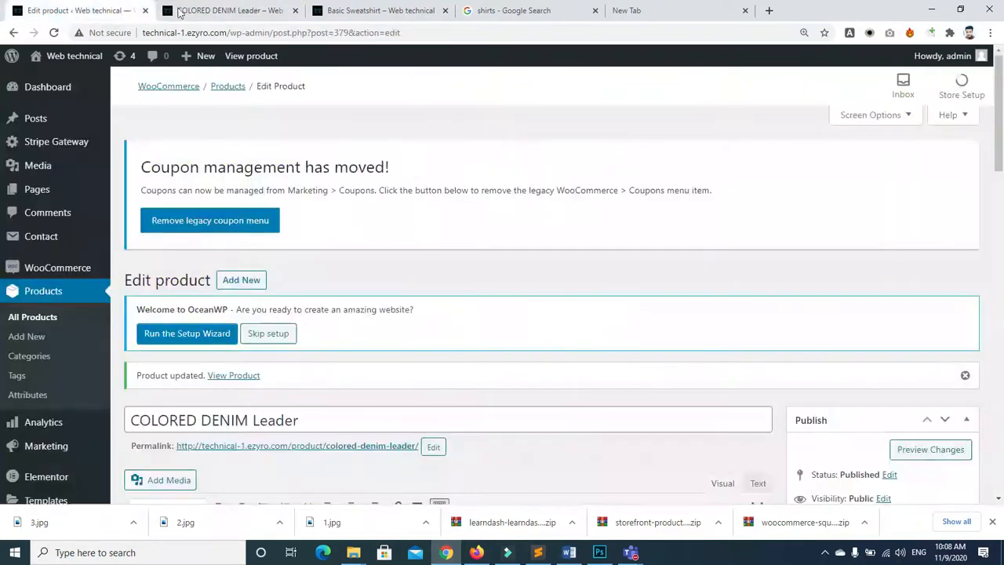
drag(1000, 137, 1002, 351)
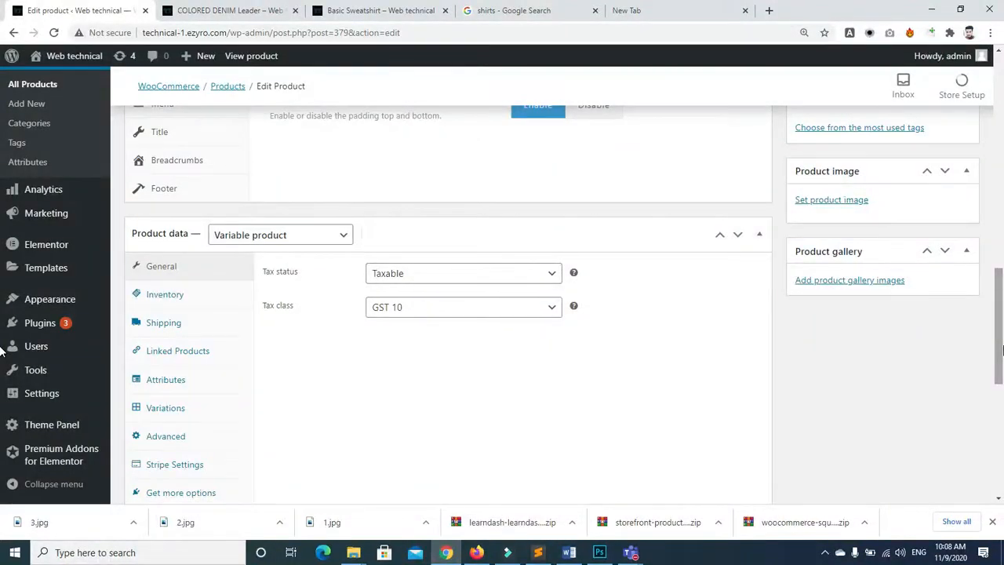
click(169, 298)
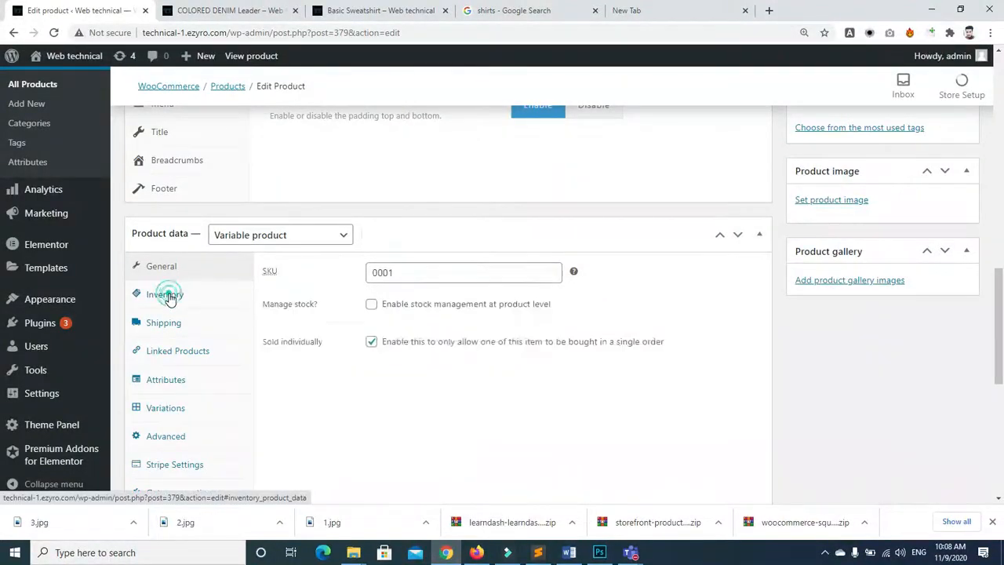
click(372, 305)
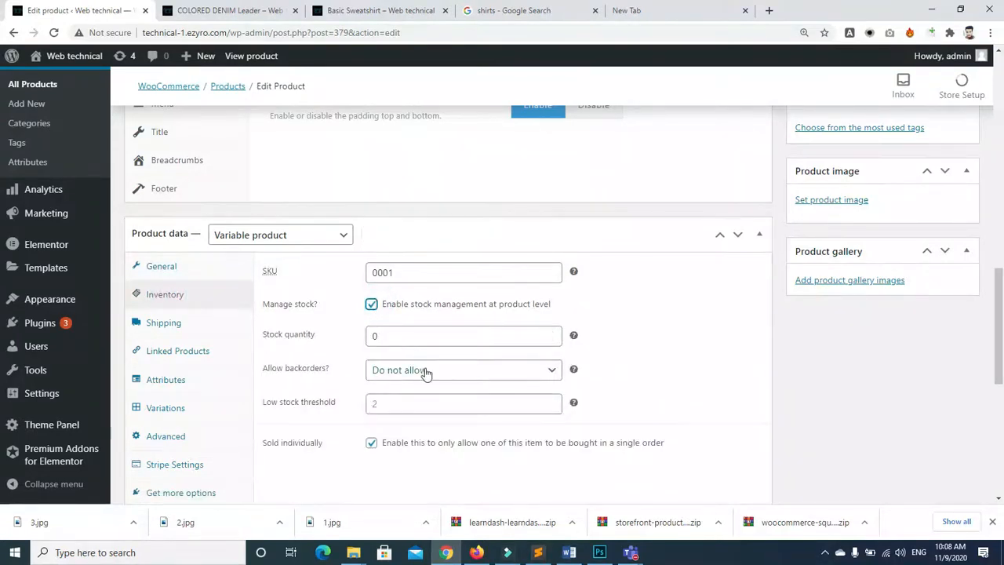
click(372, 308)
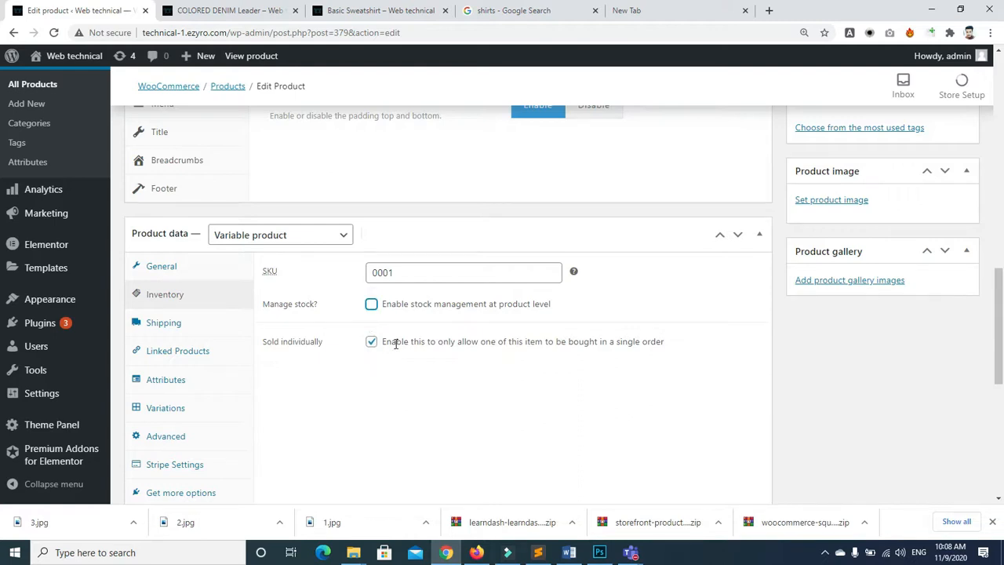
click(154, 408)
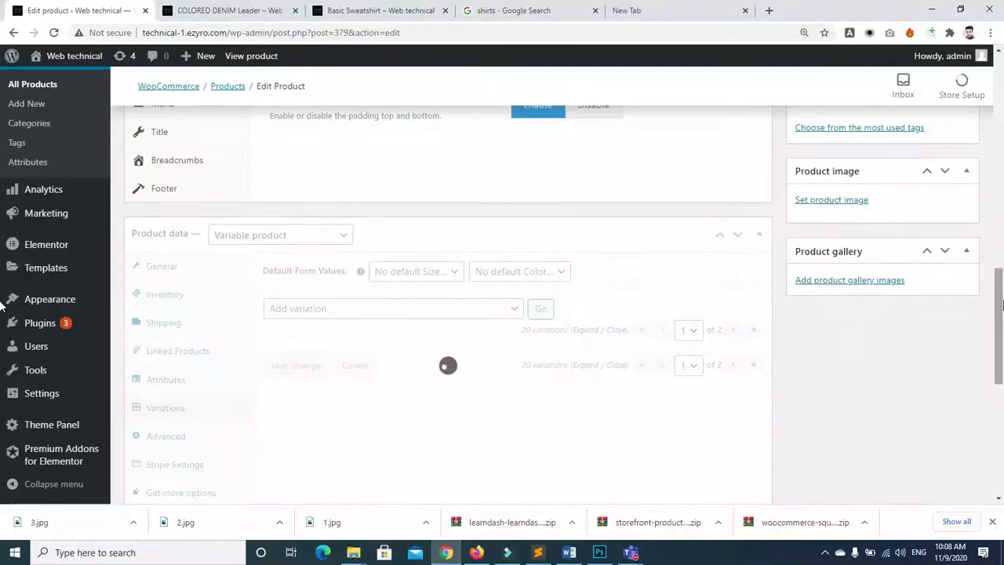
scroll(997, 267, down, 2)
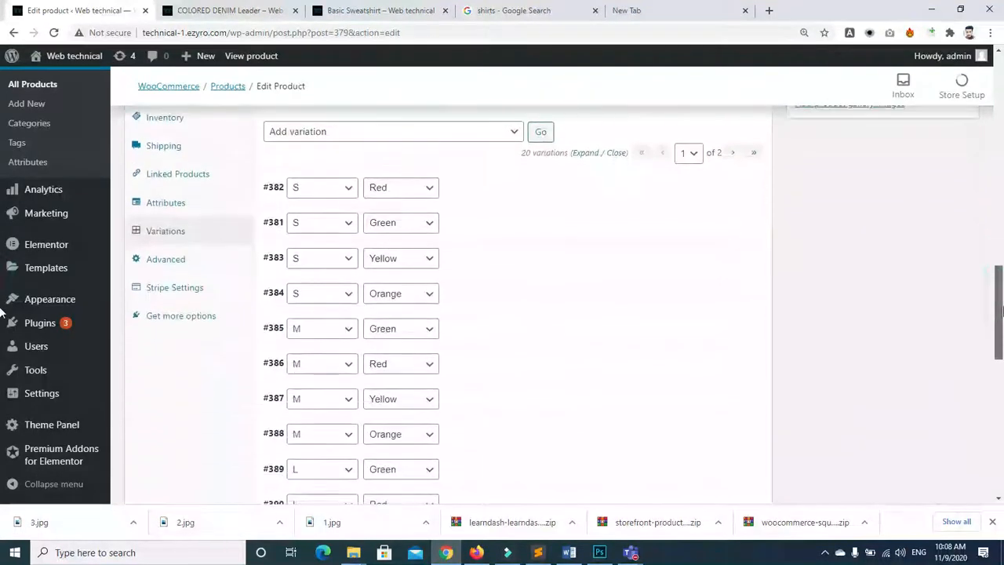
click(511, 130)
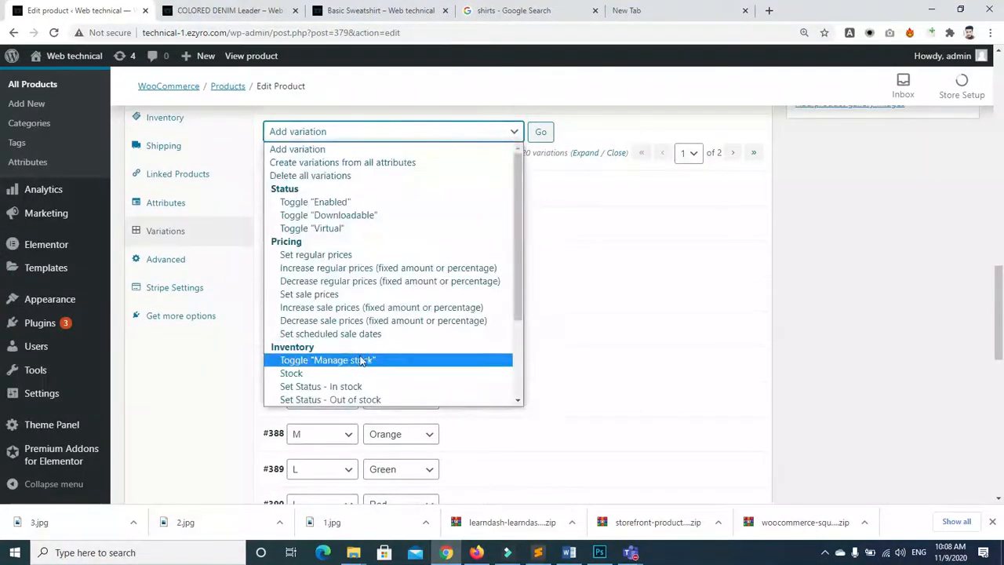
click(341, 375)
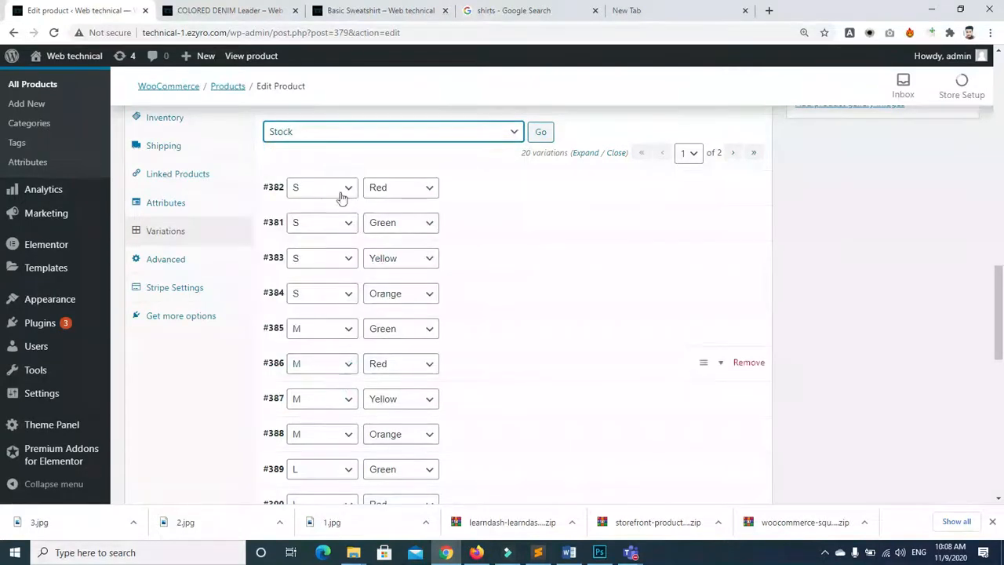
click(541, 133)
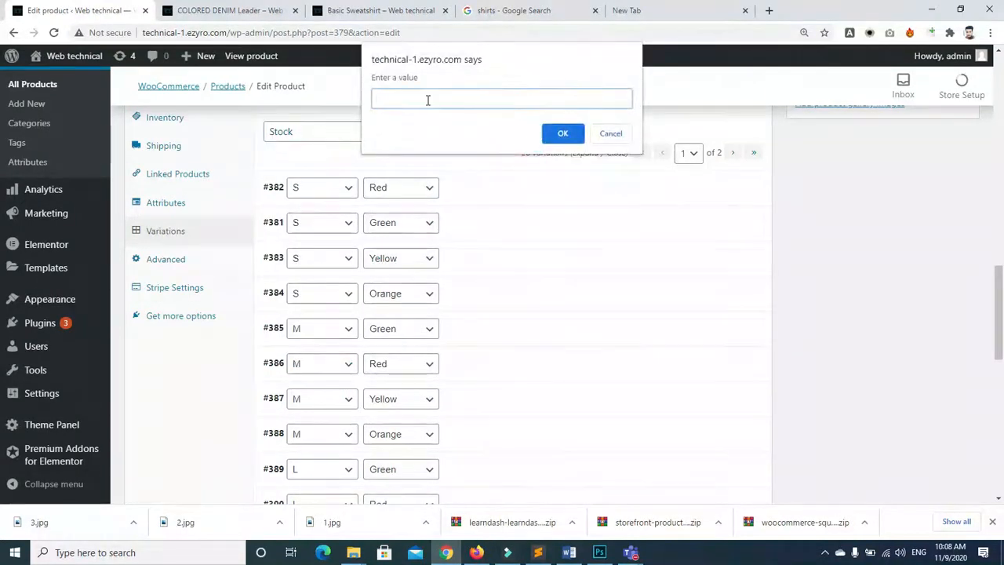
click(611, 135)
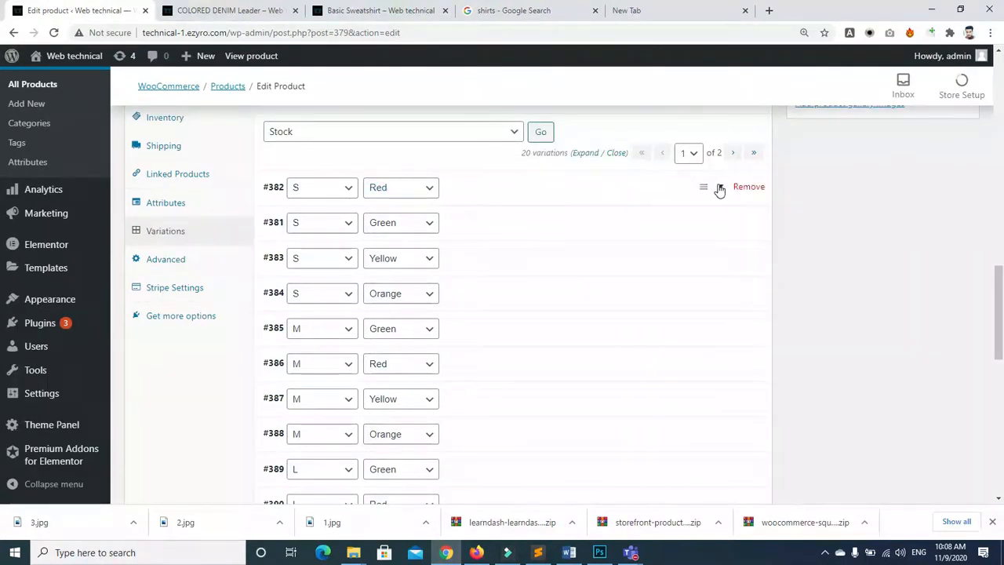
Examine the price and stock fields in the details of the S Red and S Green variations
click(720, 191)
scroll(683, 249, down, 2)
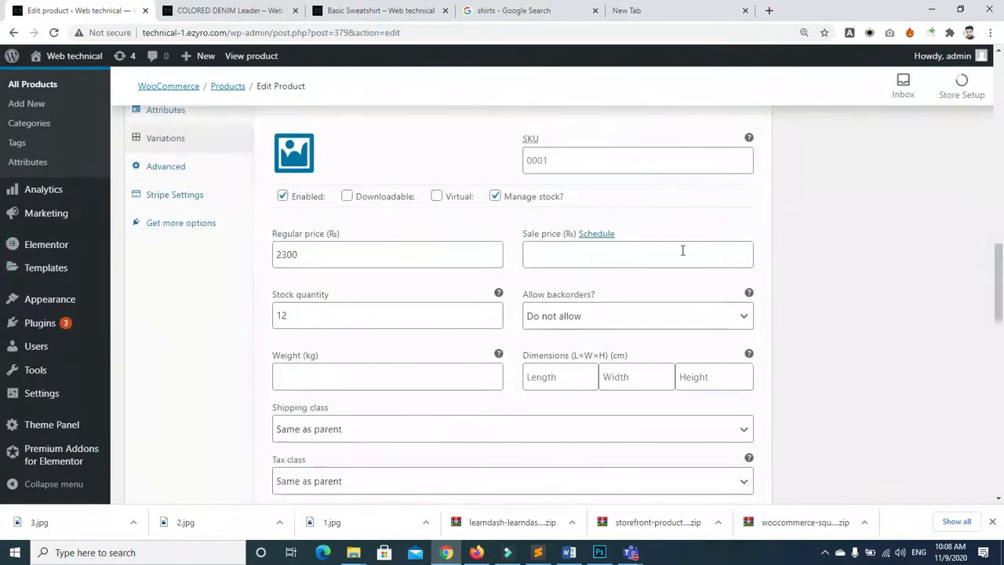
scroll(749, 310, down, 4)
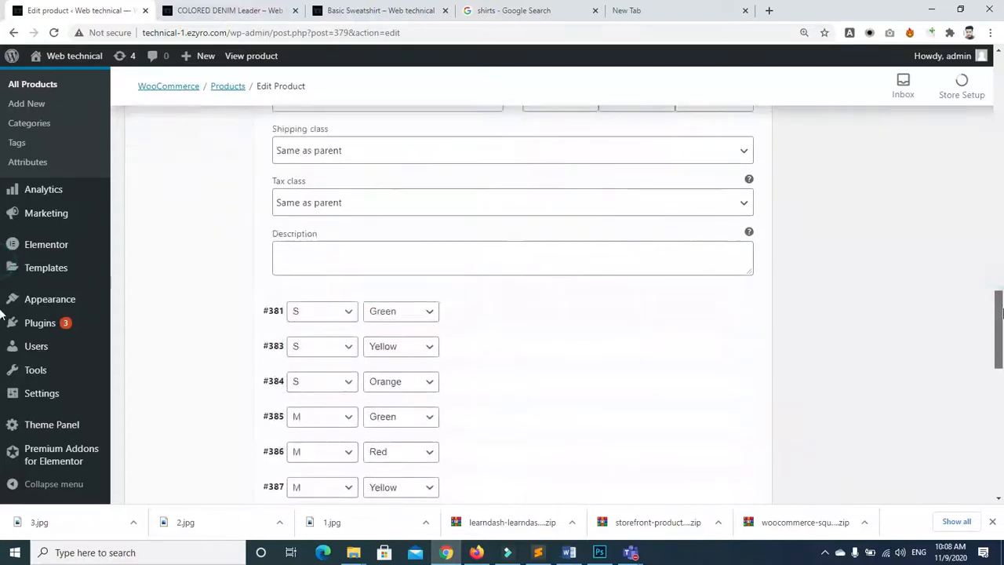
click(721, 312)
drag(1000, 288, 990, 195)
scroll(841, 280, down, 1)
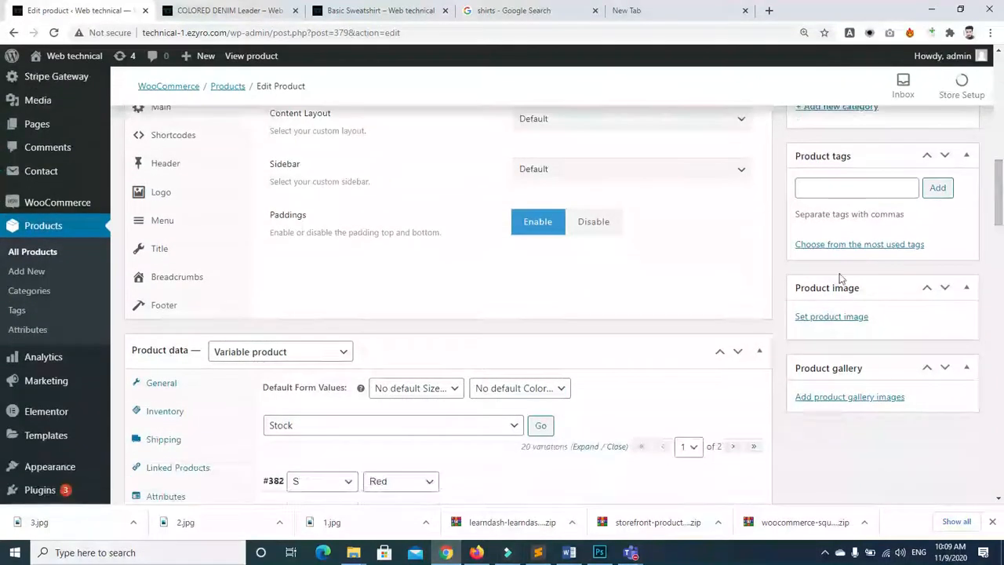
Set the first maroon sweatshirt photo from the media library as the product image
click(839, 321)
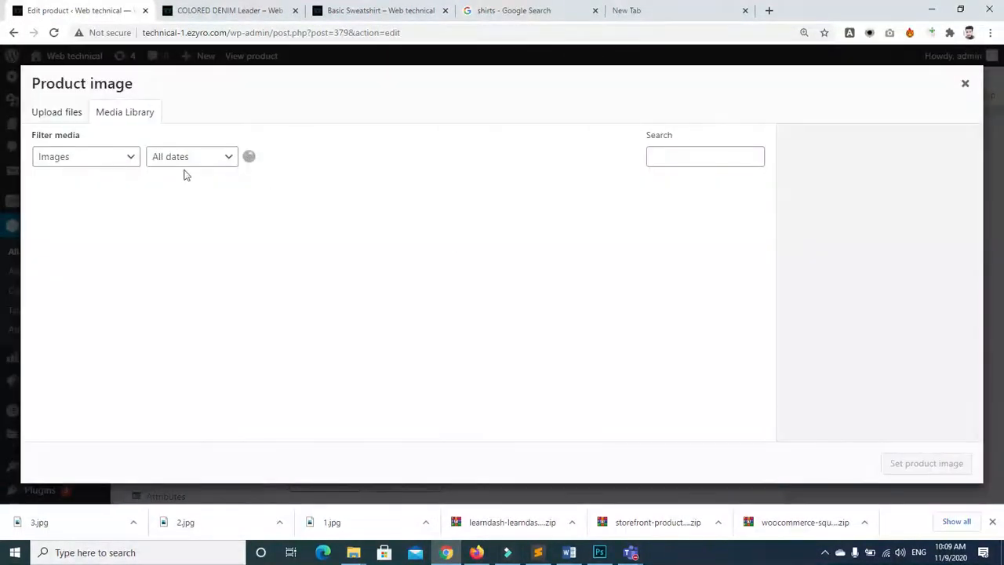
click(142, 210)
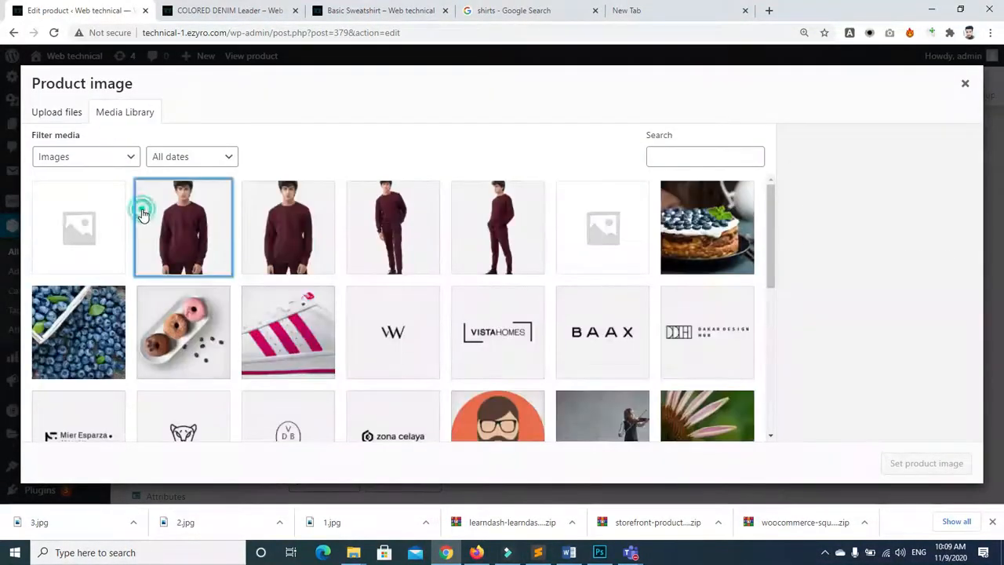
click(914, 468)
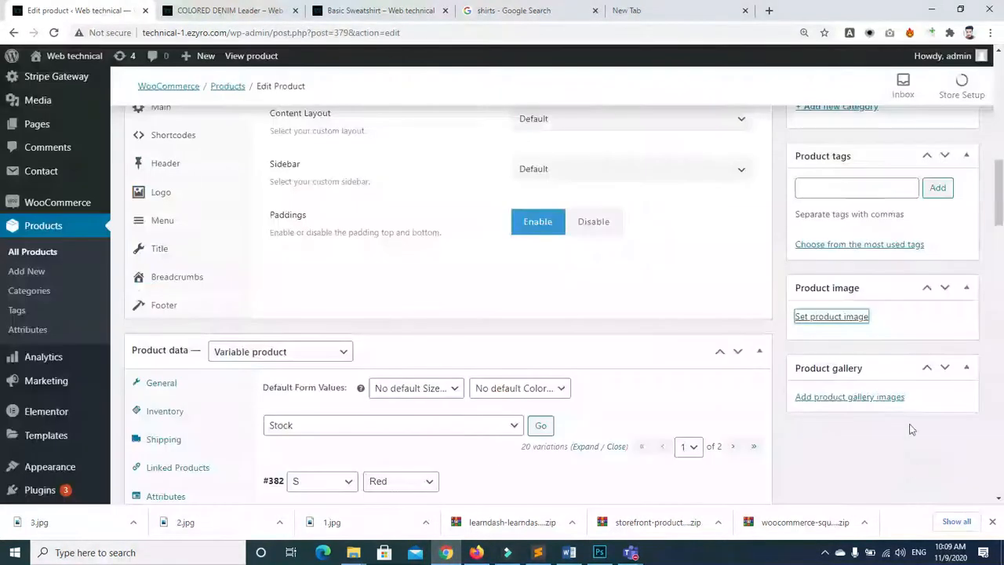
Upload the three shirt photos from the images wooo folder on drive D, add them to the product gallery and update the product
scroll(973, 428, down, 4)
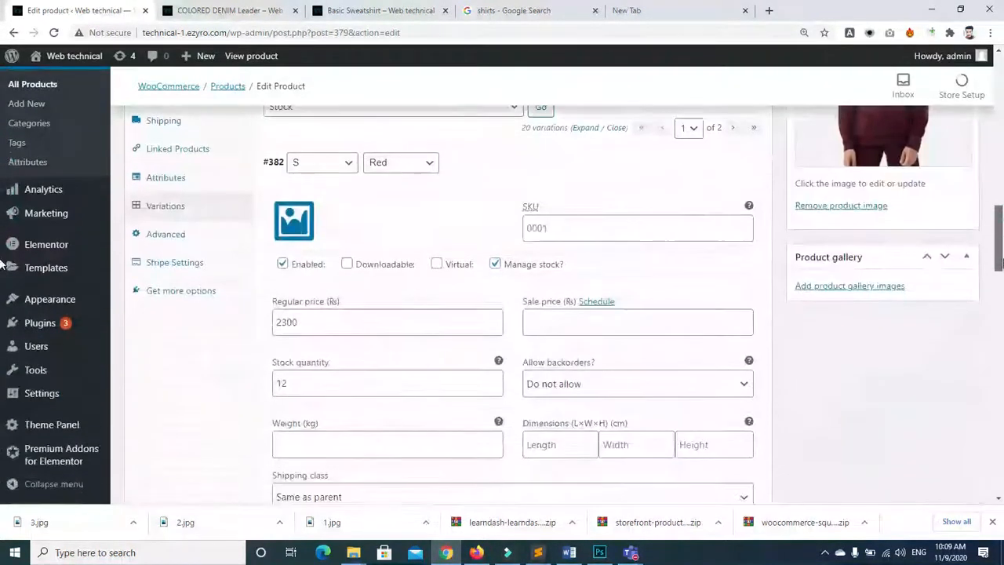
click(830, 287)
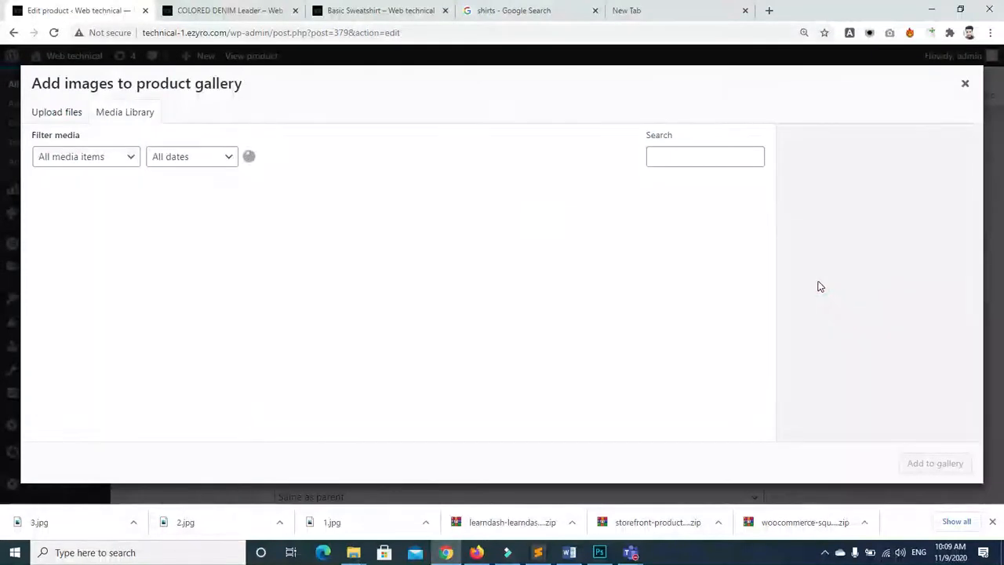
click(52, 115)
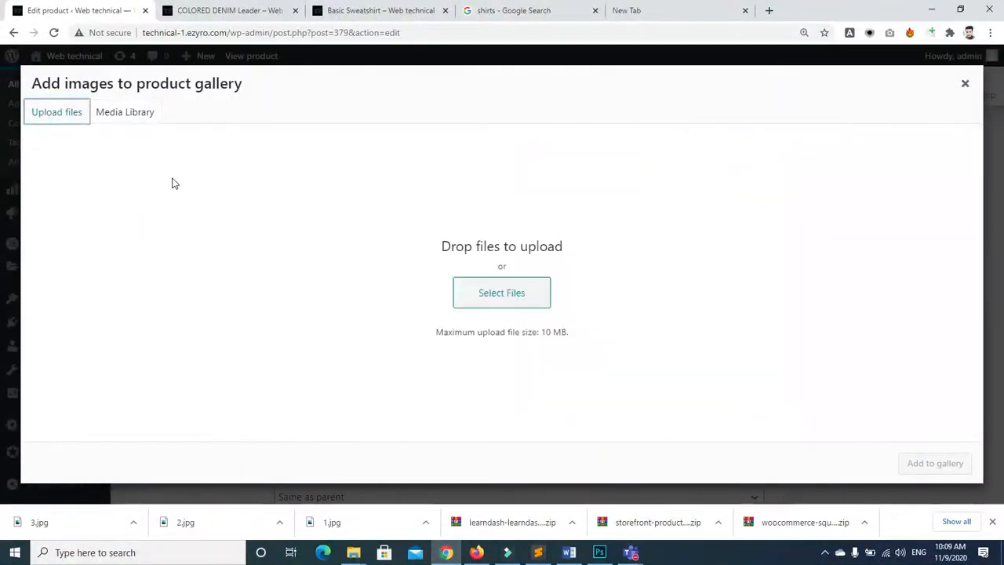
click(471, 289)
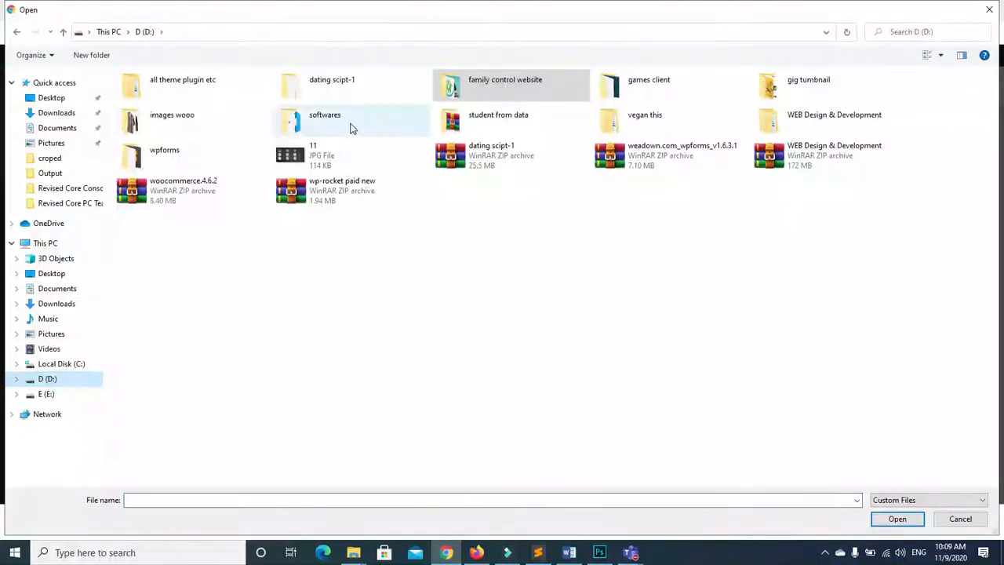
double_click(172, 123)
drag(139, 180, 310, 72)
click(911, 517)
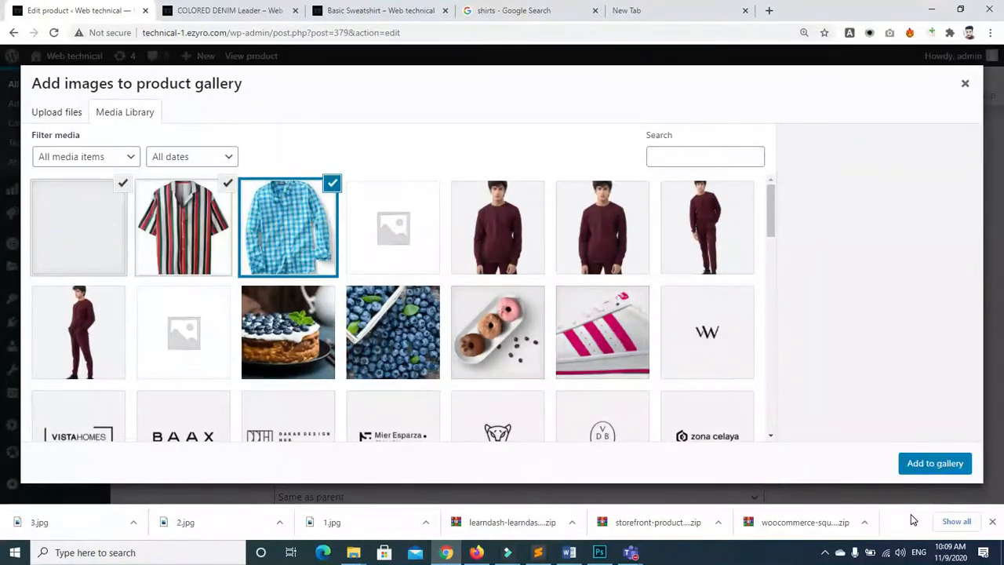
click(934, 463)
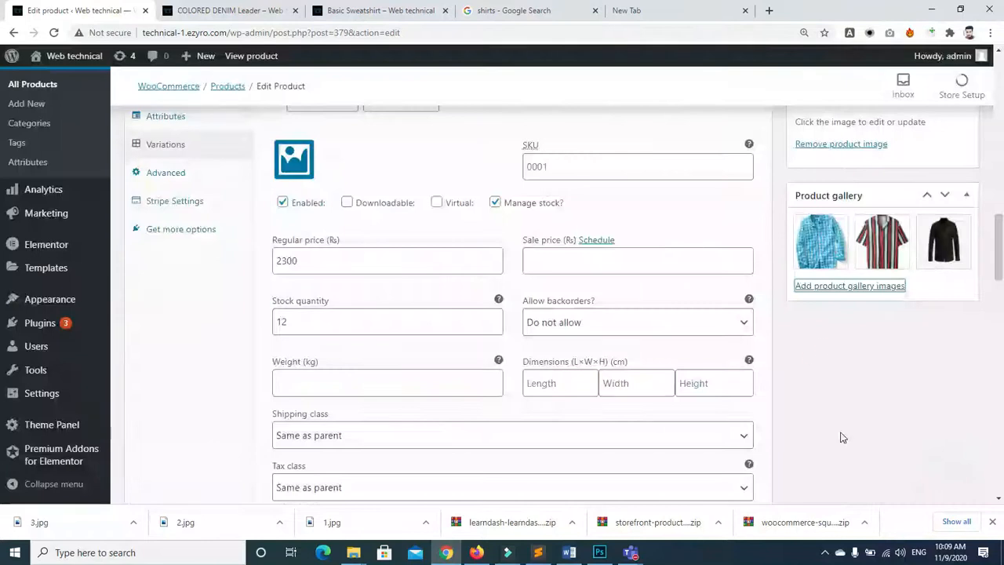
drag(999, 227, 999, 130)
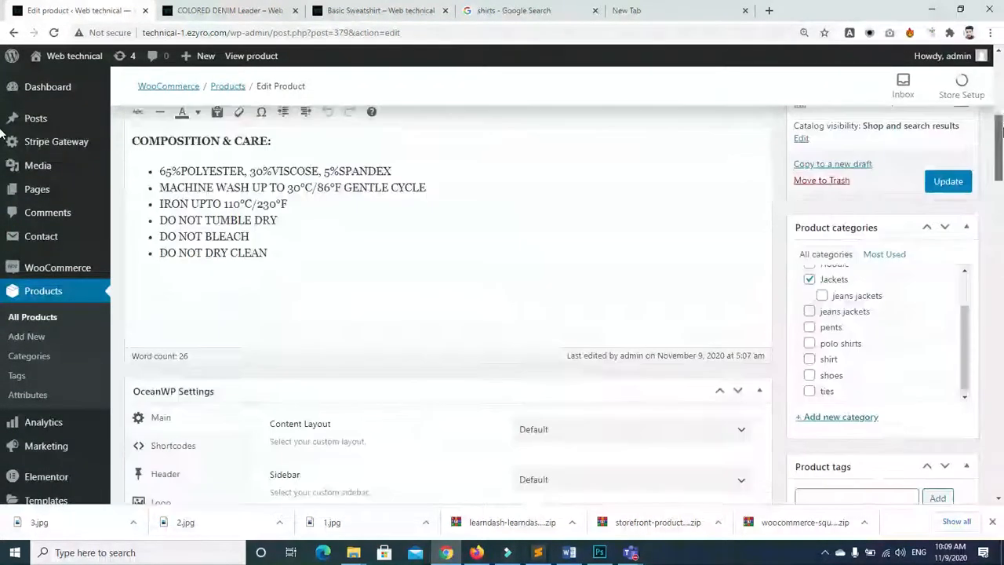
click(945, 181)
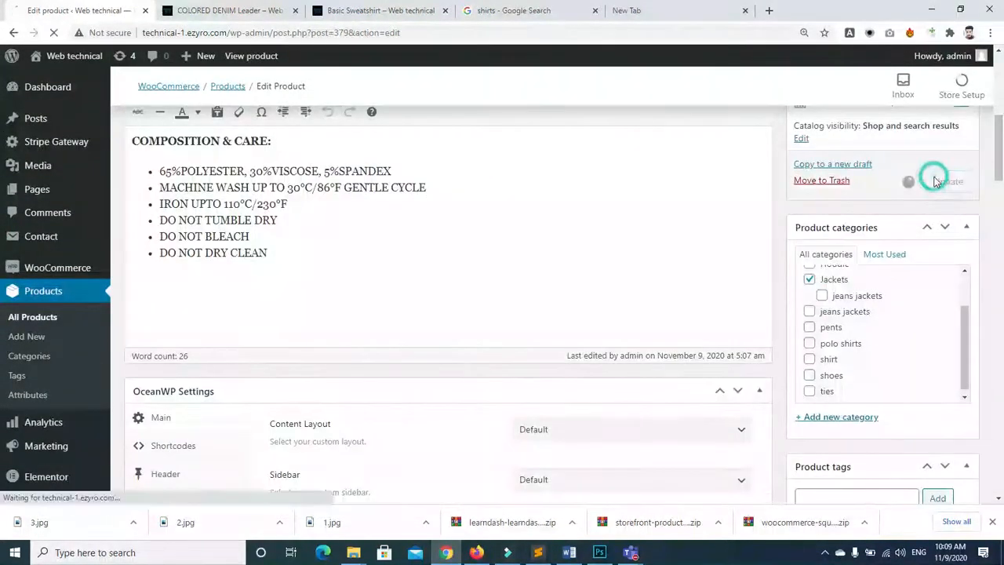
Reload the COLORED DENIM Leader product page and view the blue checked, striped and black shirt gallery images
click(253, 9)
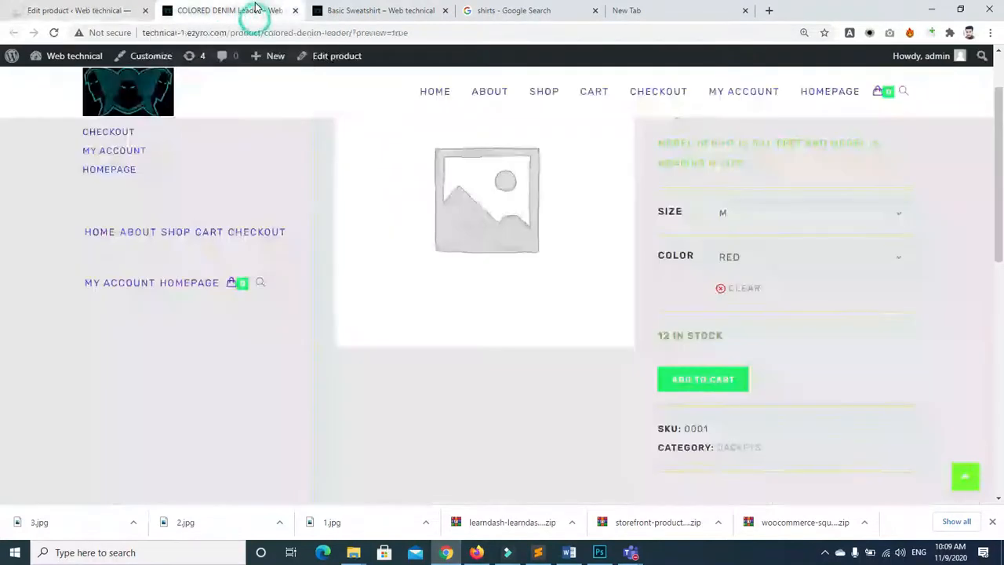
click(53, 34)
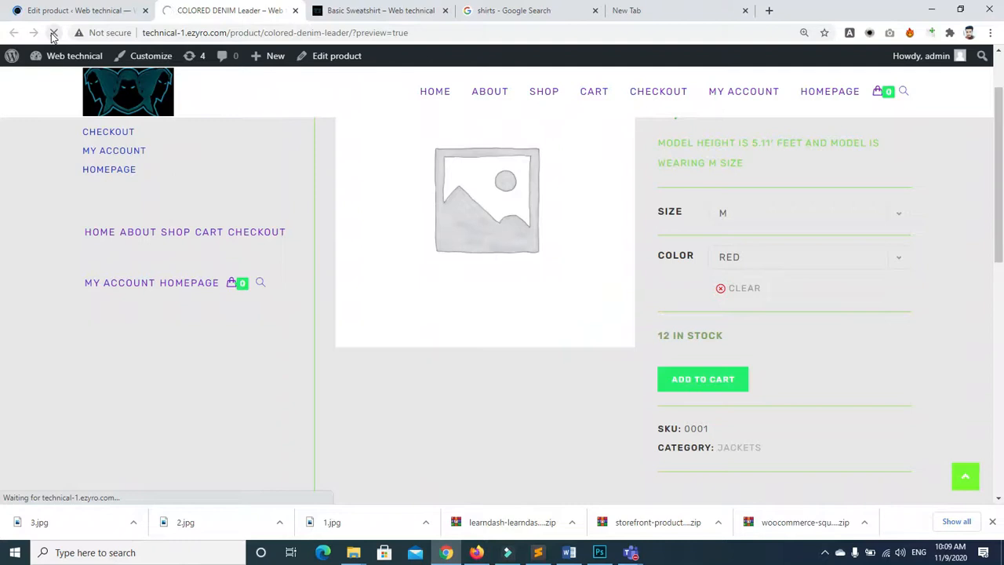
drag(1001, 189, 1001, 180)
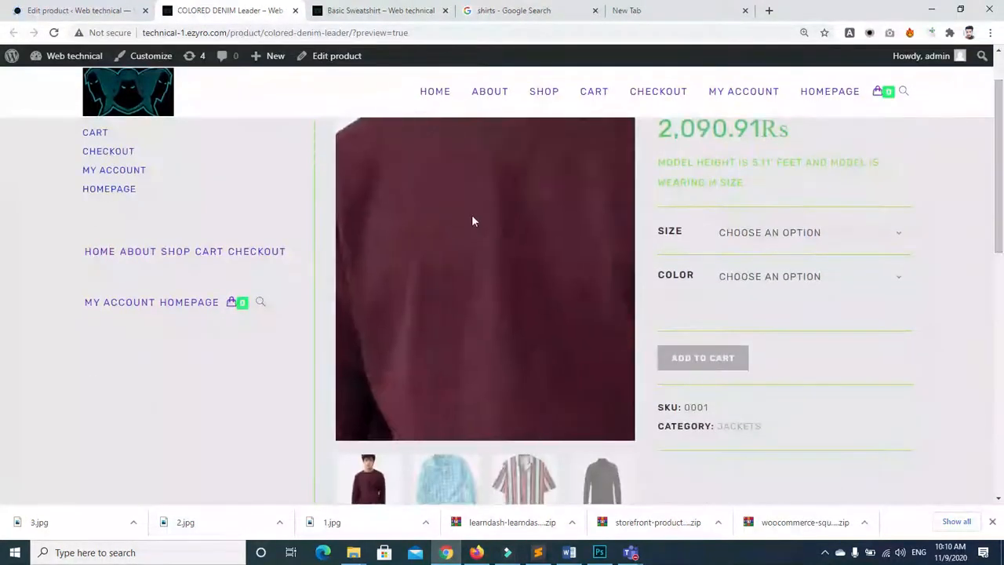
click(447, 480)
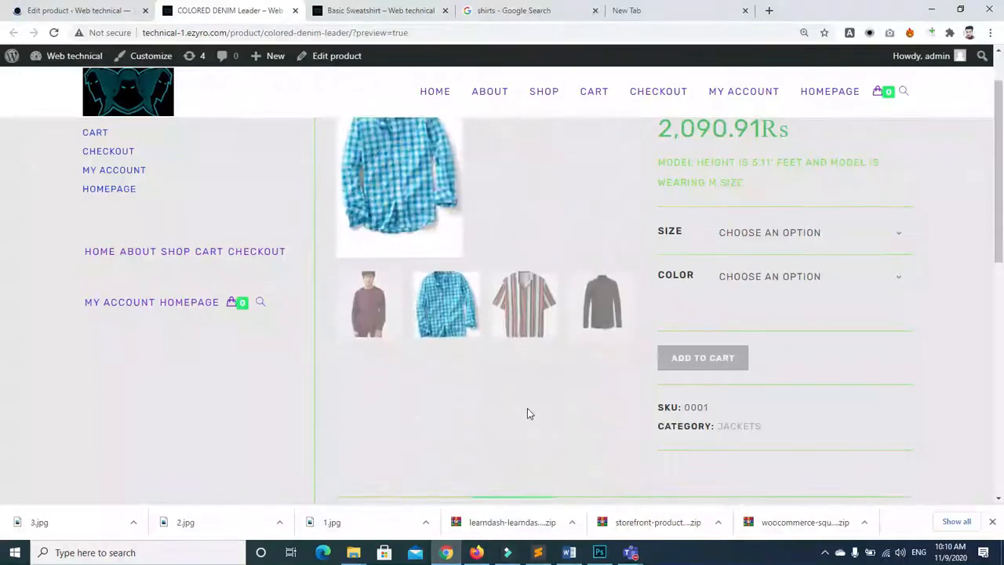
click(524, 305)
click(602, 396)
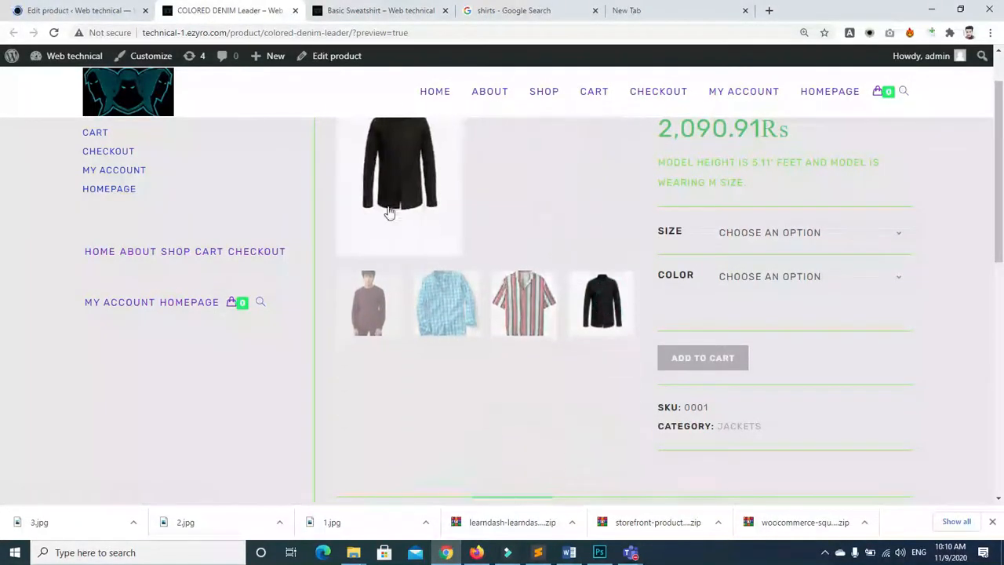
click(31, 10)
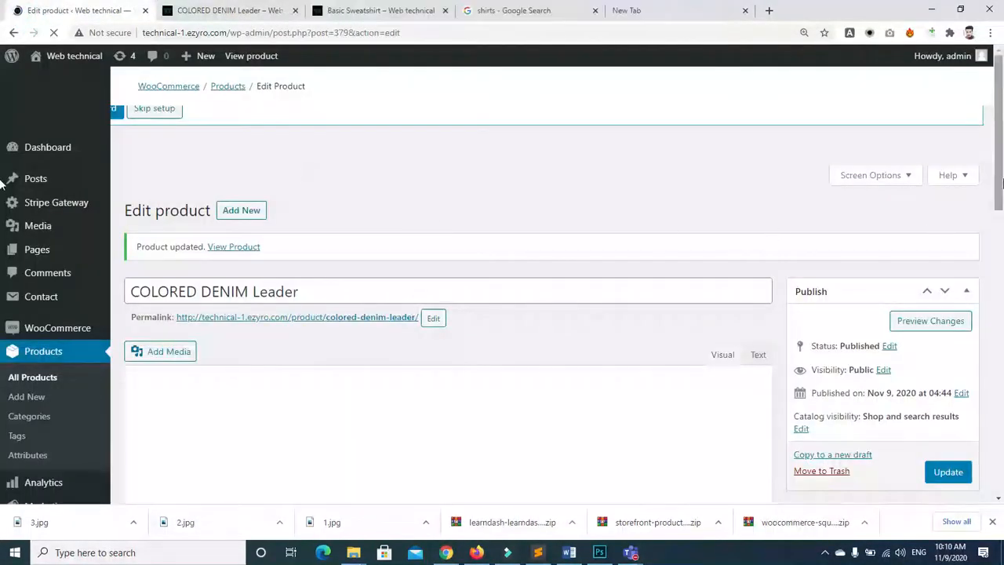
scroll(1002, 182, down, 2)
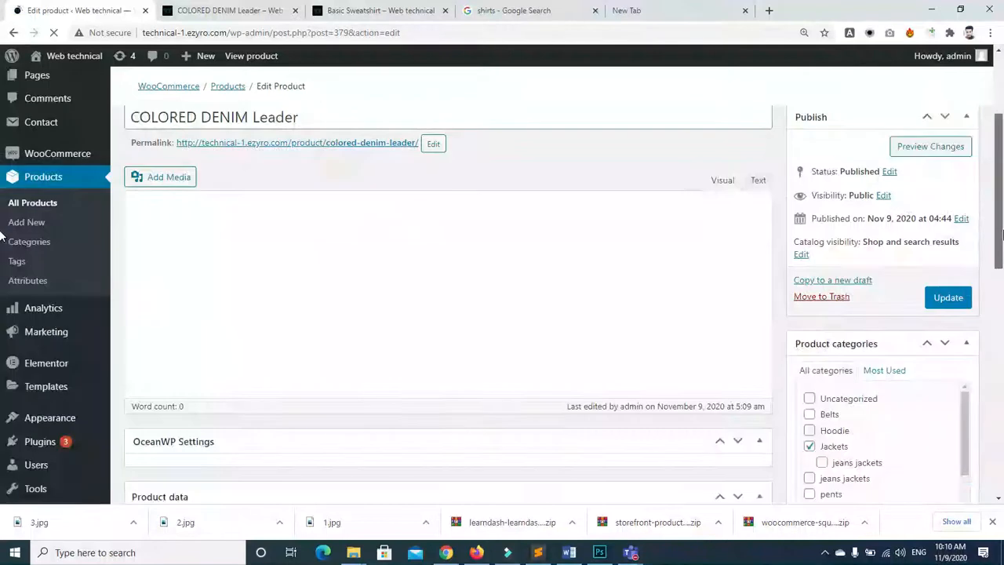
Check the image and stock on the product page for size S in Yellow and Orange and other combinations, and clear the selection
click(208, 14)
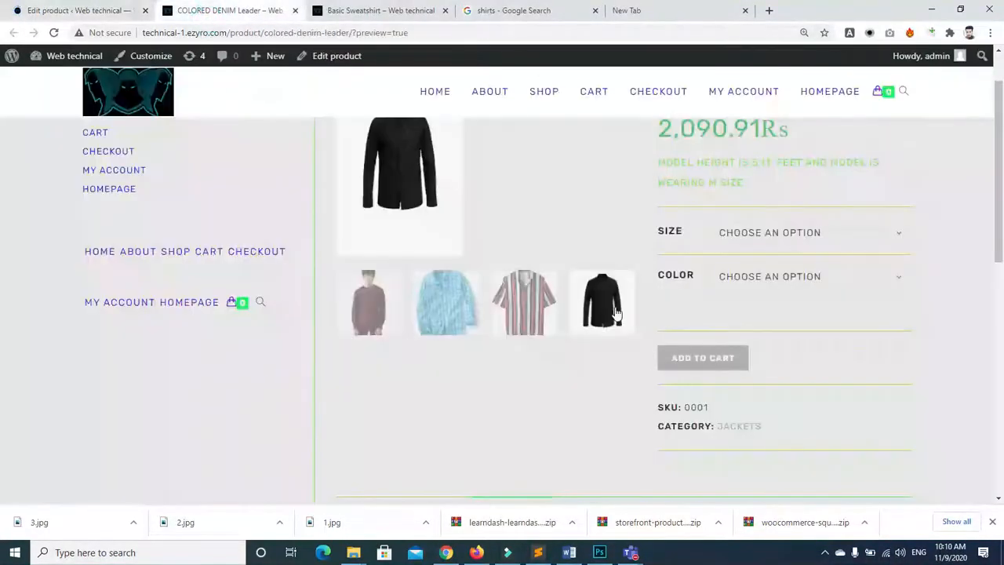
click(779, 230)
click(764, 274)
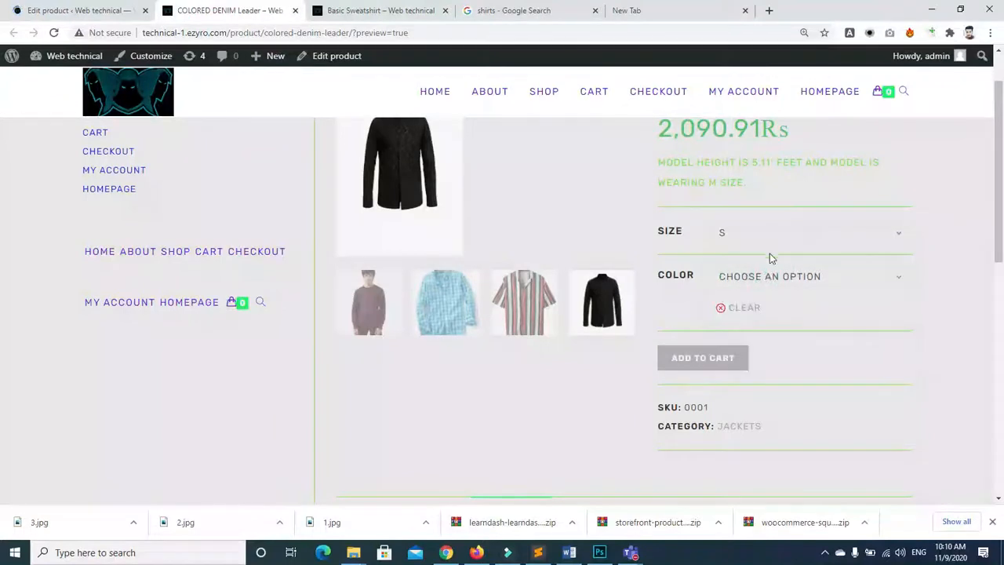
click(773, 273)
click(749, 359)
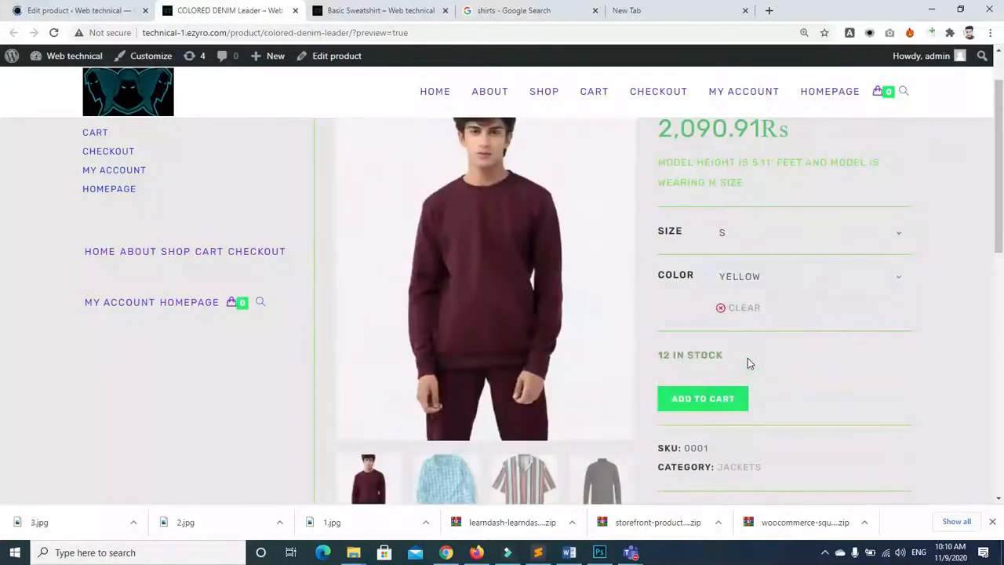
click(754, 287)
click(756, 374)
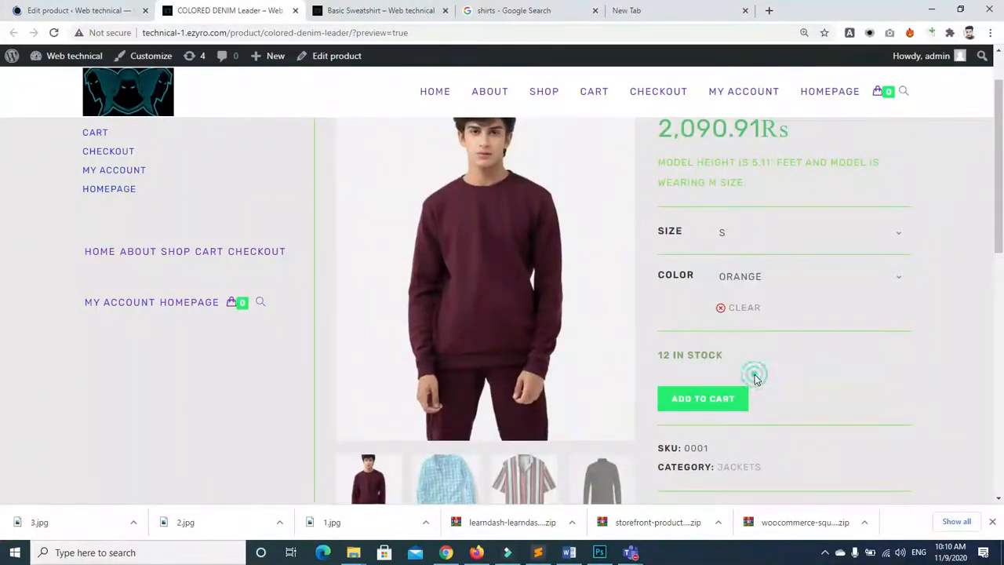
click(747, 278)
click(742, 316)
click(742, 233)
click(743, 317)
click(746, 279)
click(750, 353)
click(723, 306)
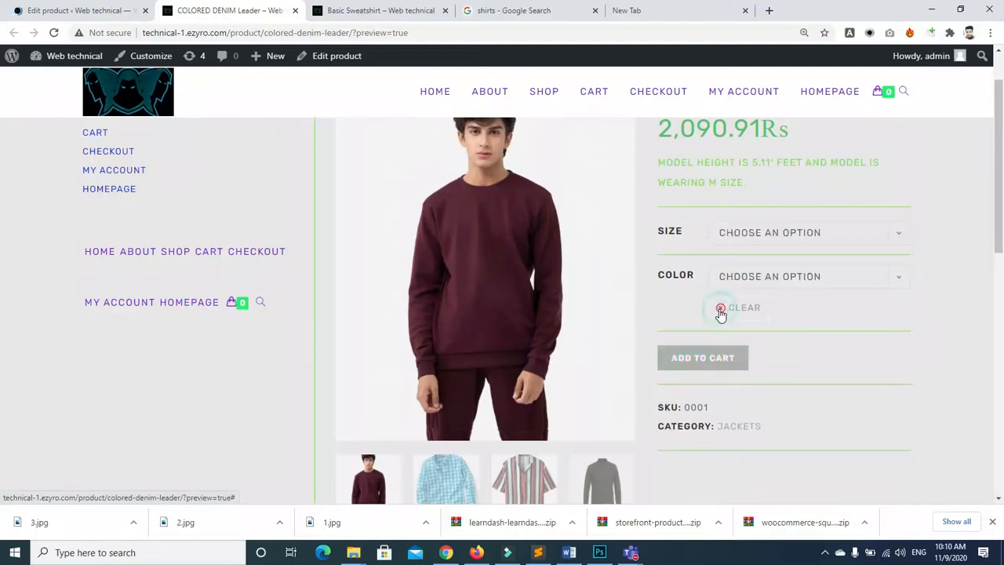
Switch to the Microsoft Teams meeting window to check on the participants, and return to the product edit page in Chrome
click(71, 10)
drag(999, 175, 999, 280)
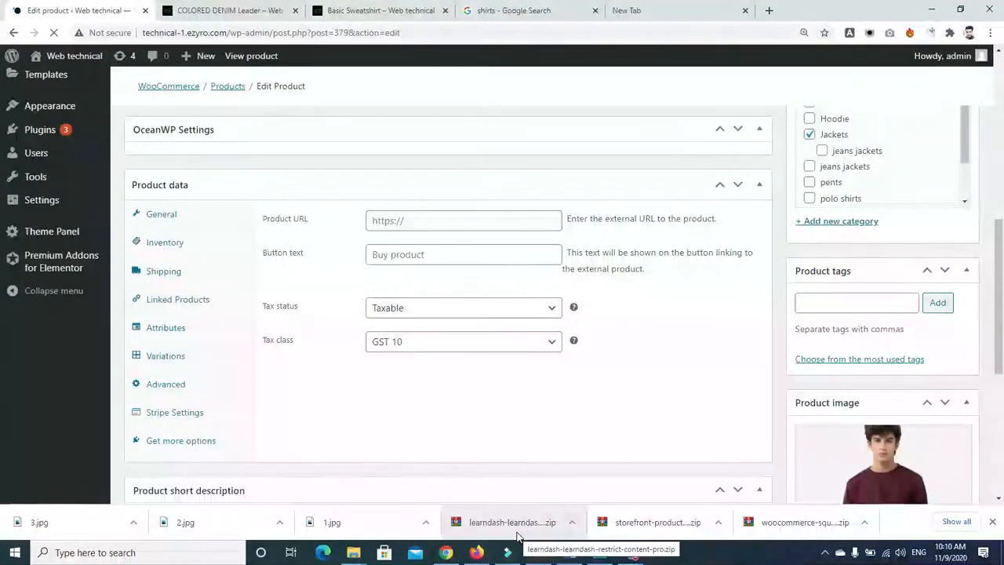
mouse_move(632, 552)
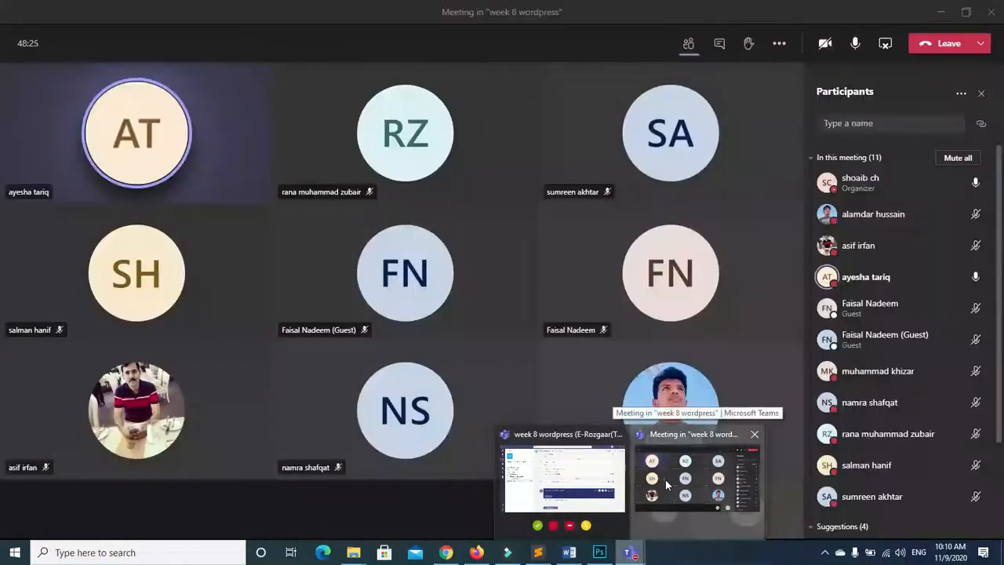
click(665, 479)
click(878, 160)
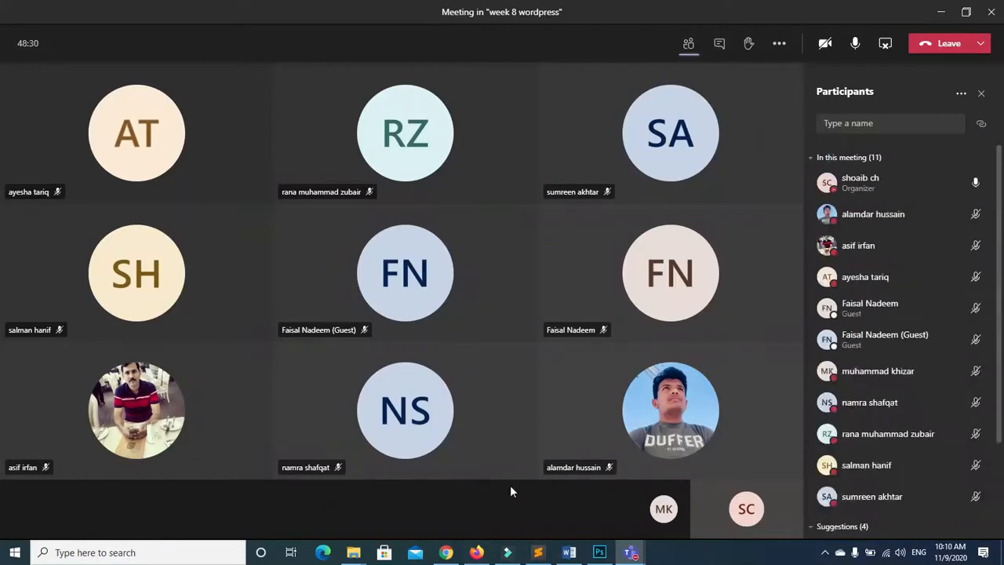
click(445, 553)
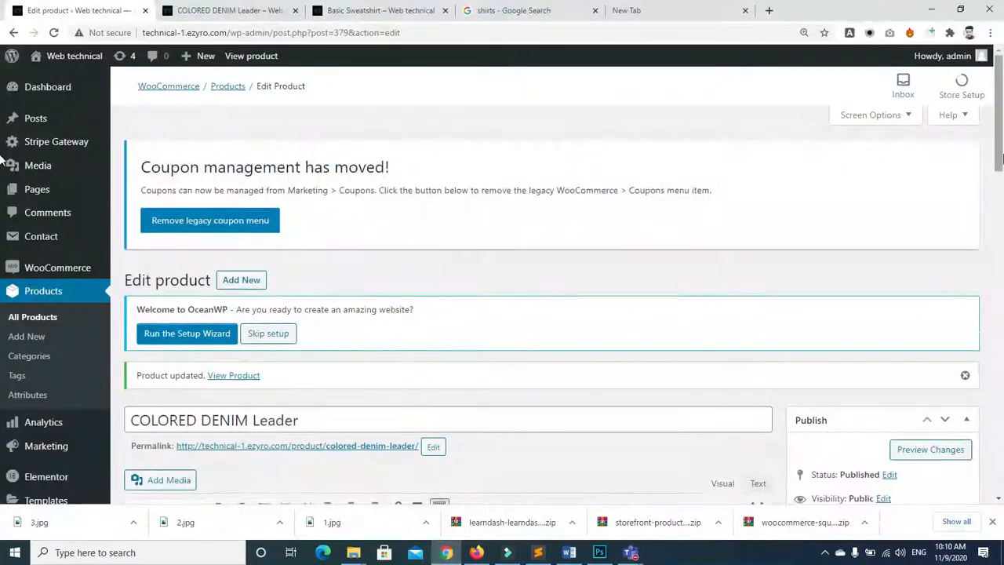
Set the striped shirt photo 2.jpg from the media library as the image of the S Red variation
scroll(3, 357, down, 15)
scroll(2, 357, down, 2)
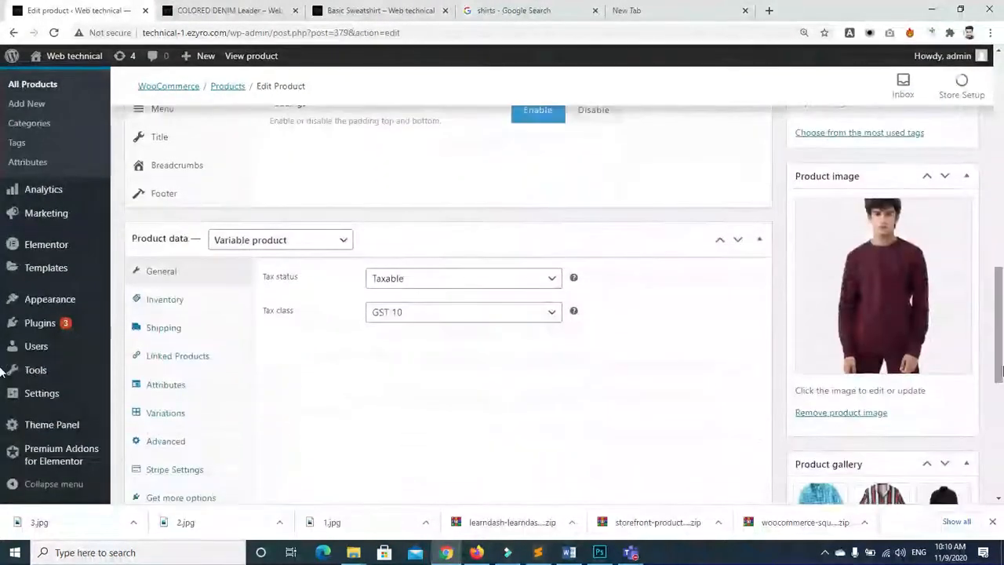
click(167, 371)
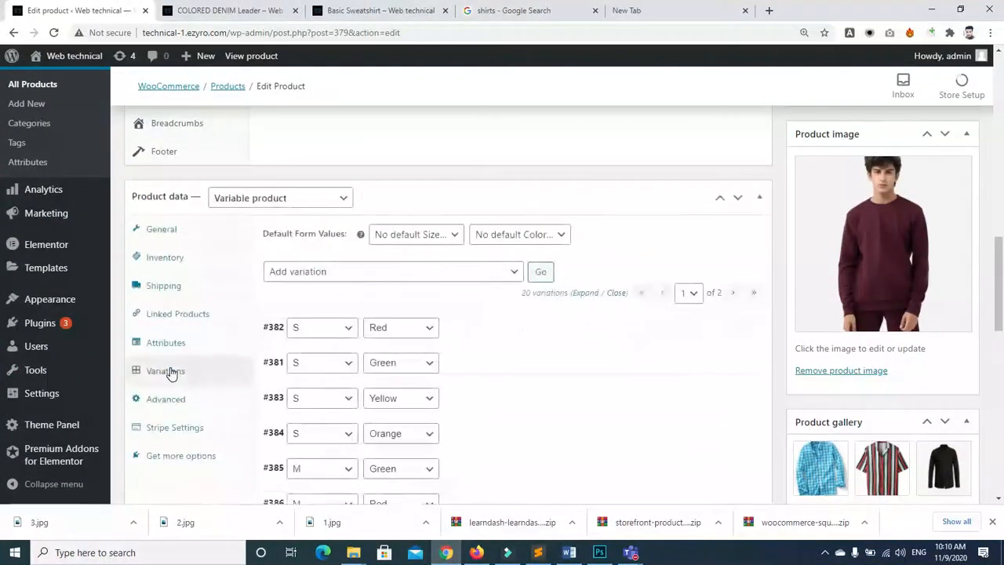
drag(998, 260, 1000, 271)
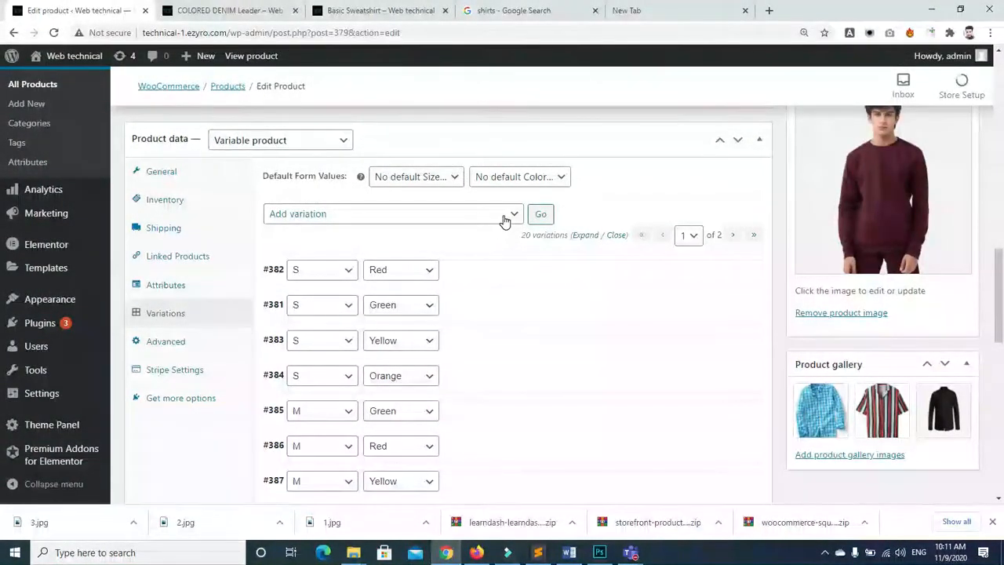
mouse_move(722, 276)
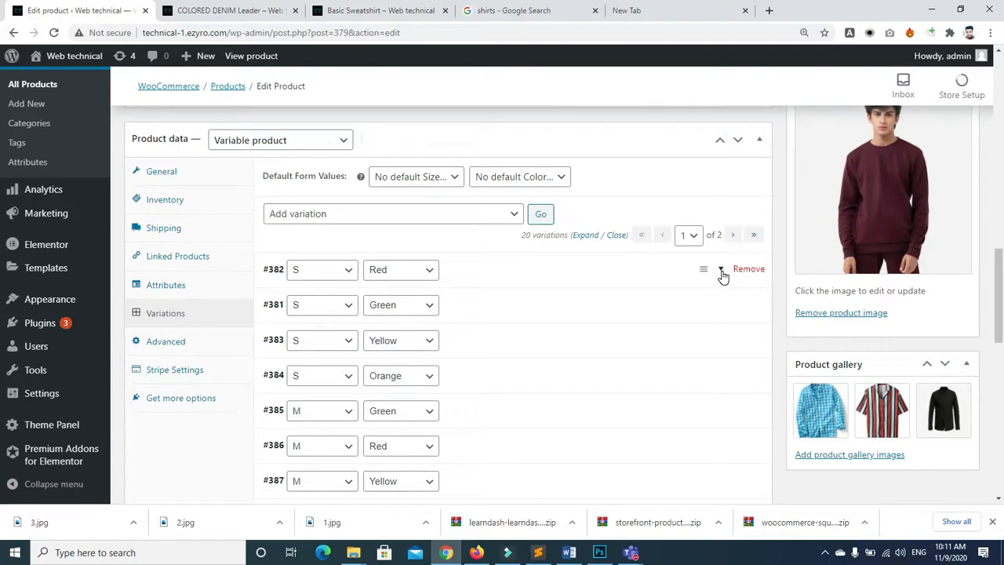
click(723, 276)
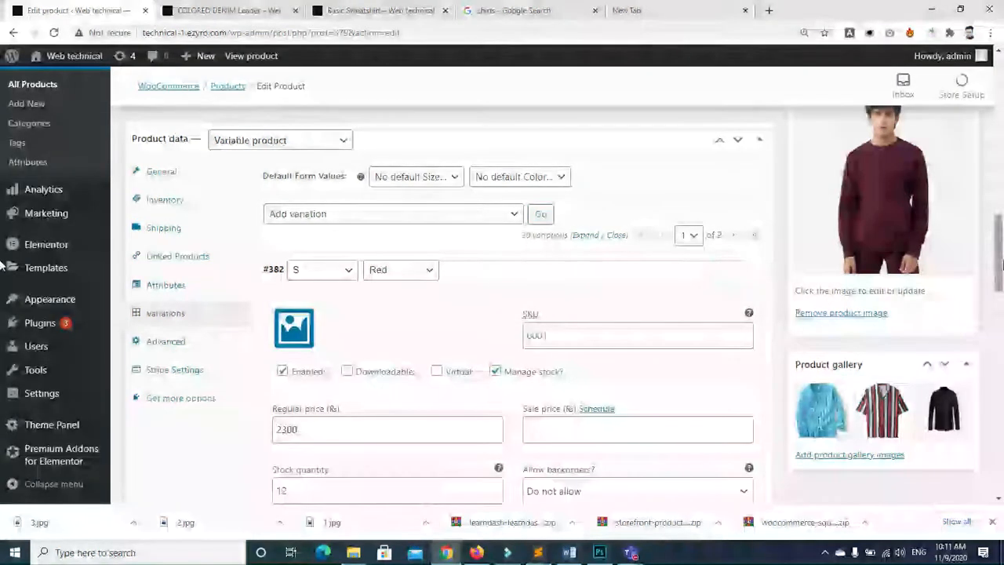
scroll(884, 234, down, 3)
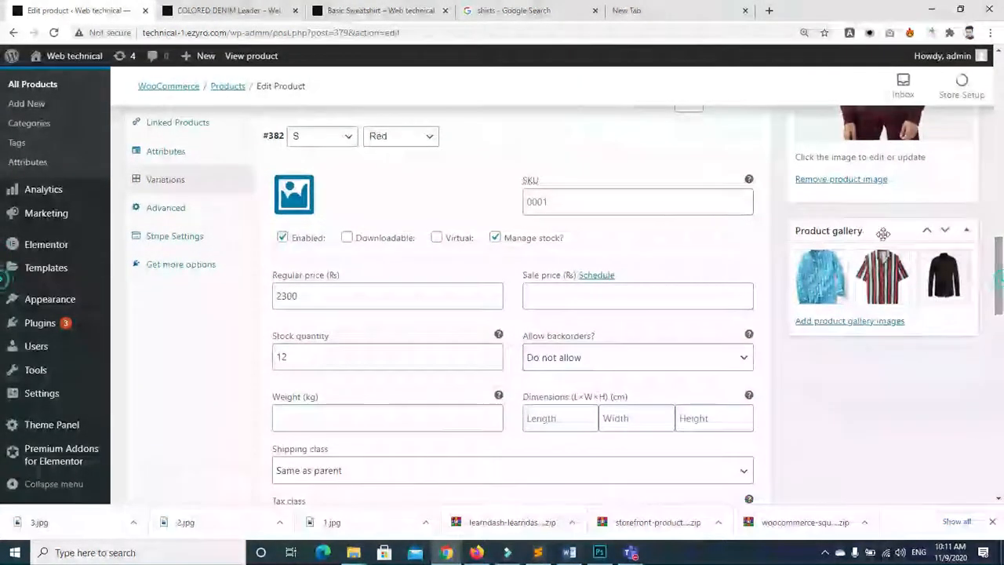
click(294, 194)
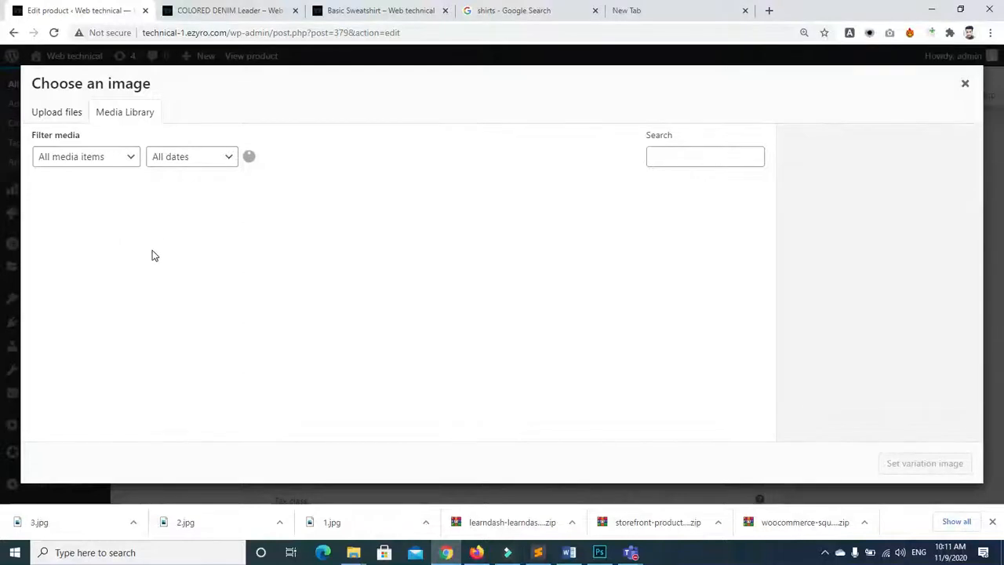
click(205, 257)
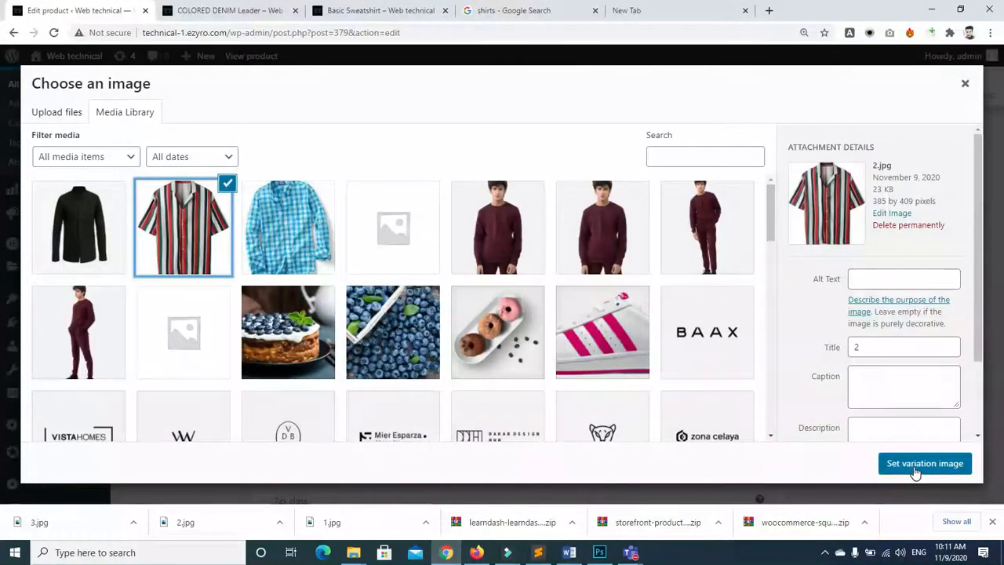
click(916, 464)
Set a picture from the media library as the image of the S Green variation
scroll(1001, 294, down, 2)
scroll(1, 296, down, 1)
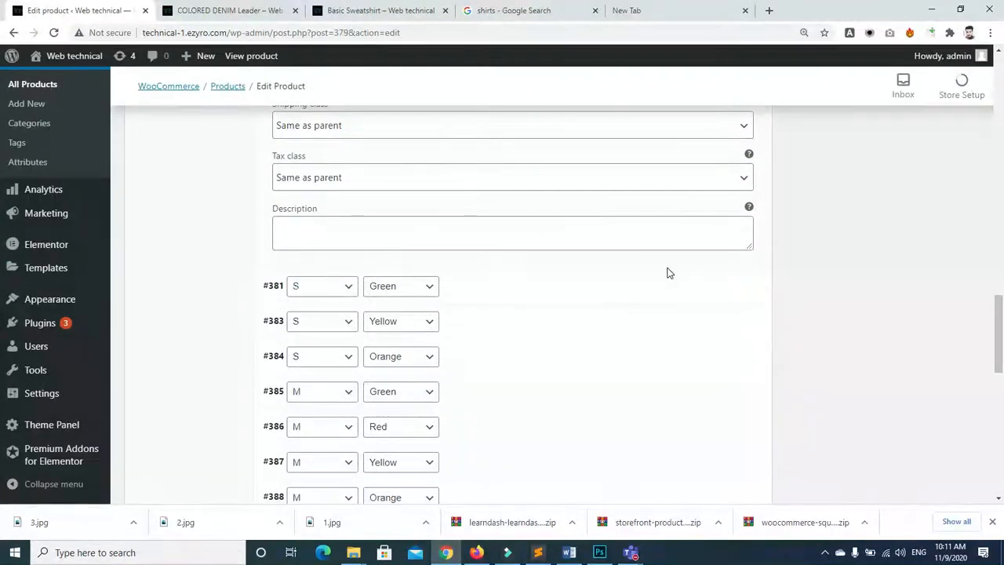
click(723, 290)
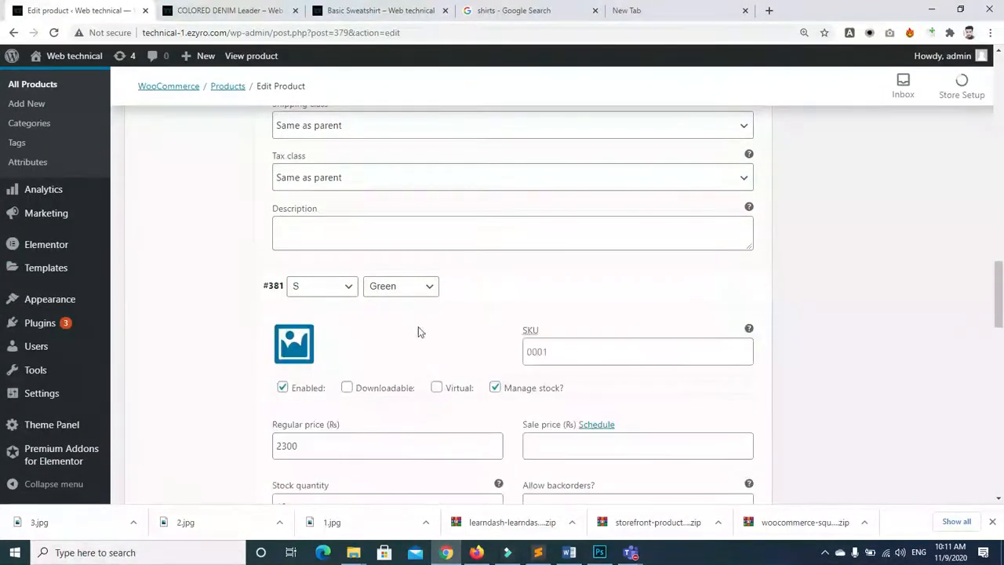
click(301, 344)
click(336, 252)
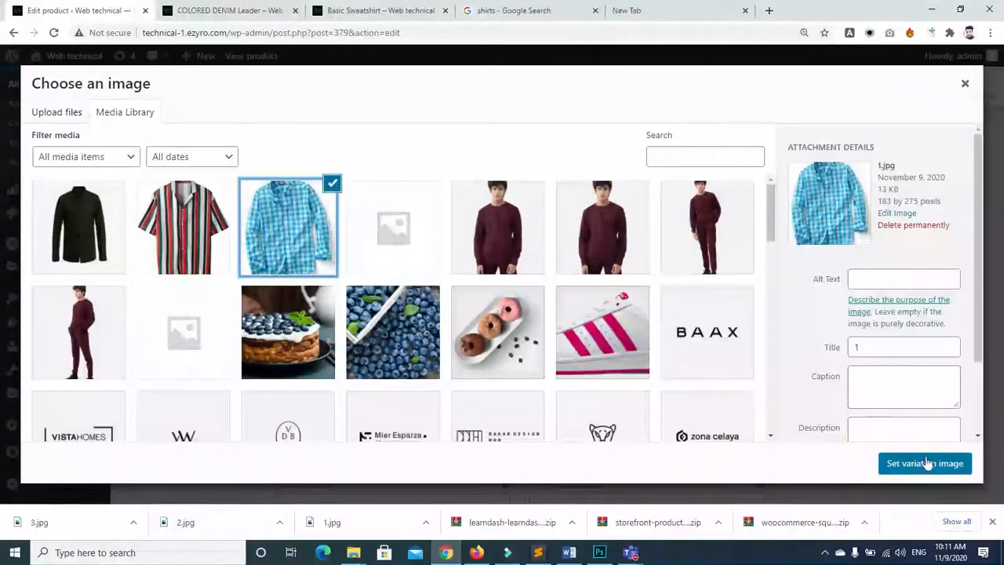
drag(769, 213, 767, 313)
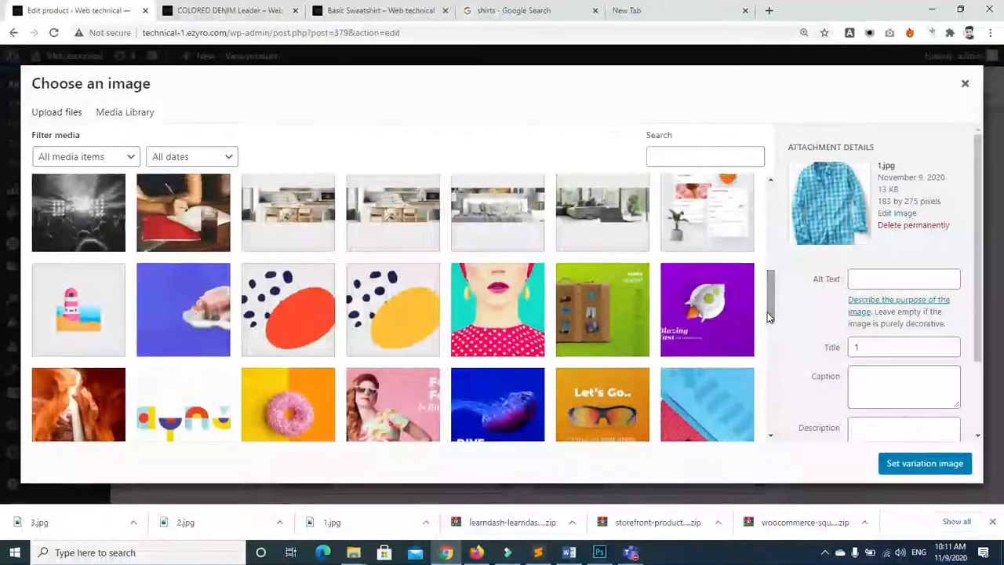
click(672, 310)
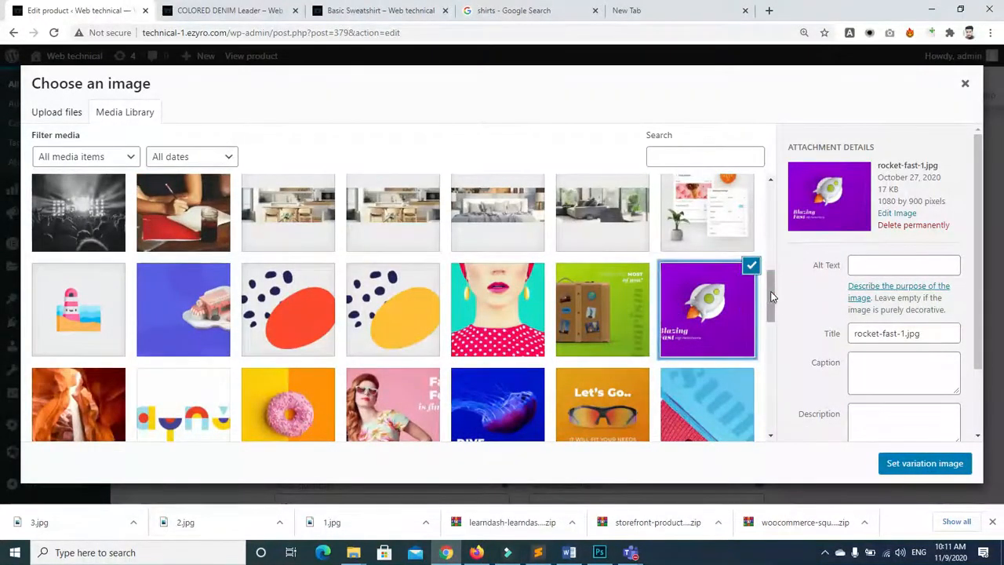
scroll(772, 296, up, 4)
click(707, 295)
click(925, 463)
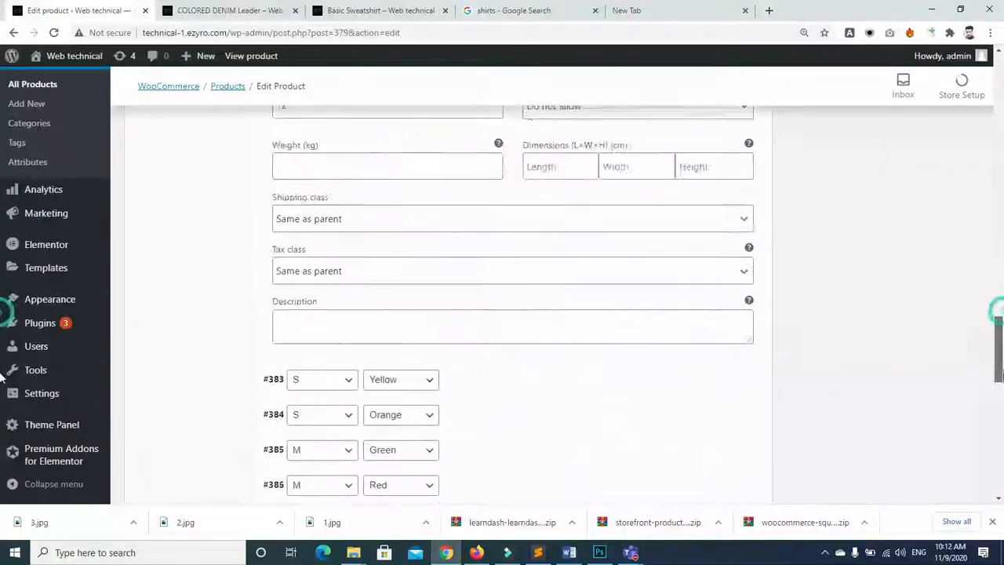
Set man.png from the media library as the image of the S Yellow variation
click(721, 326)
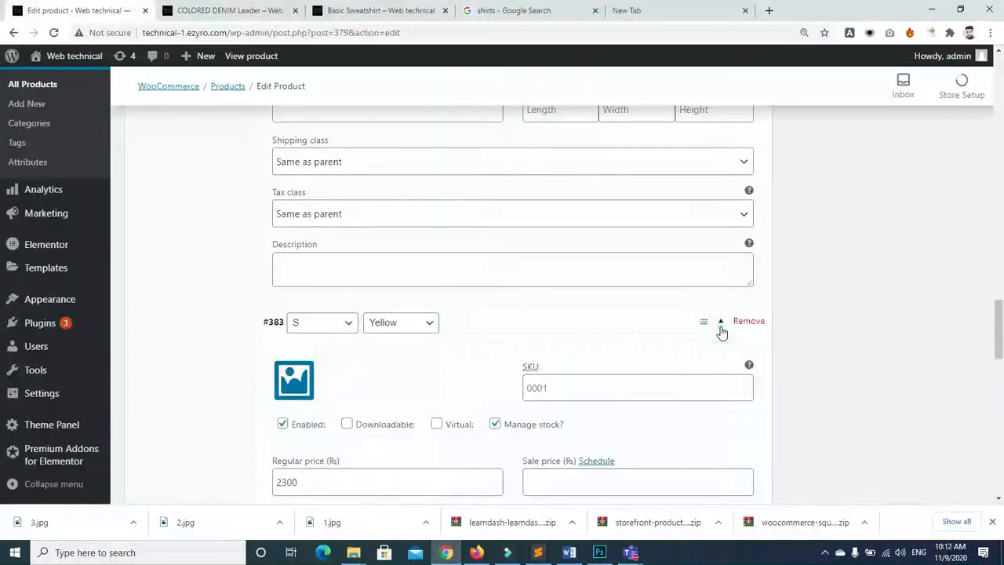
click(294, 380)
drag(770, 251, 772, 202)
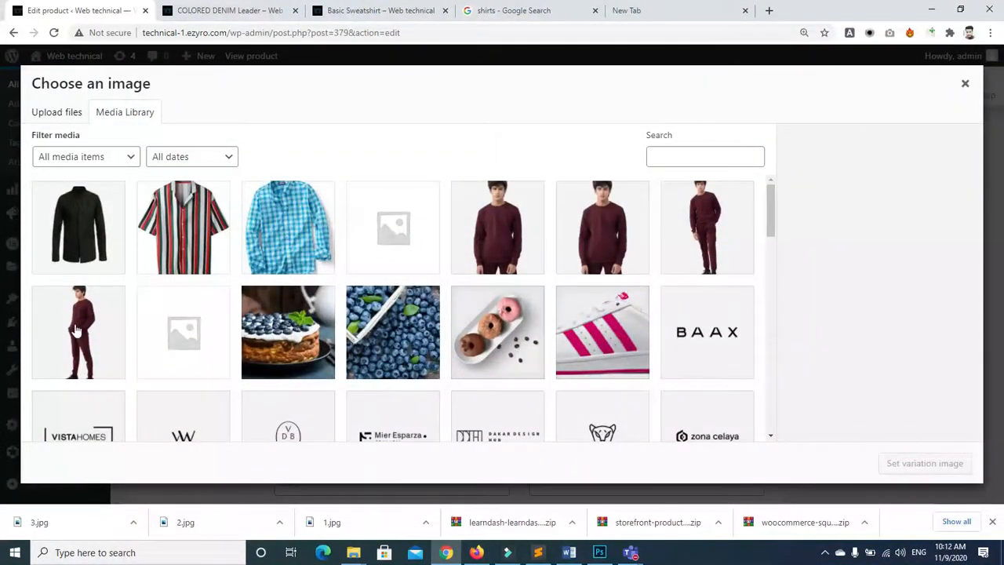
drag(771, 206, 769, 235)
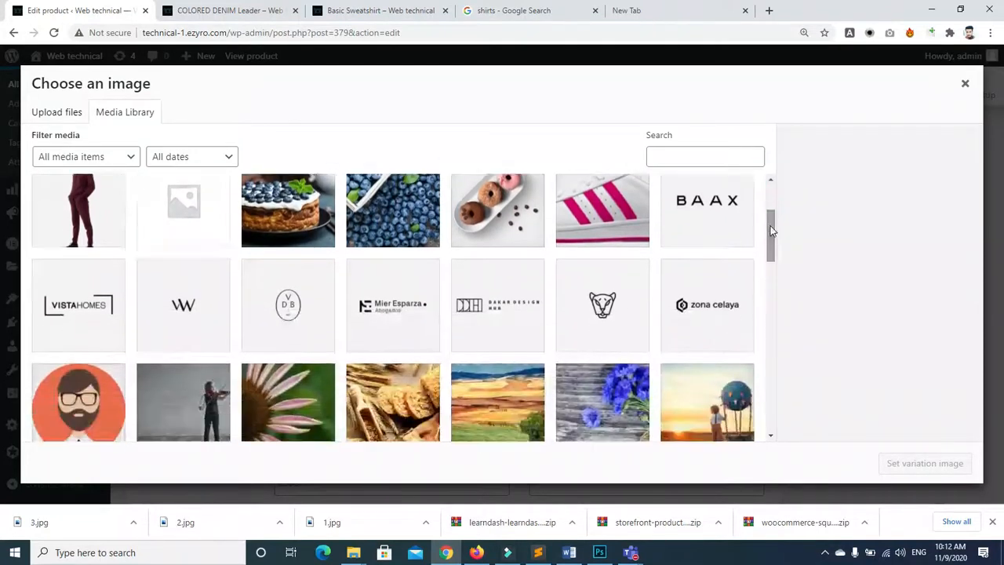
click(100, 416)
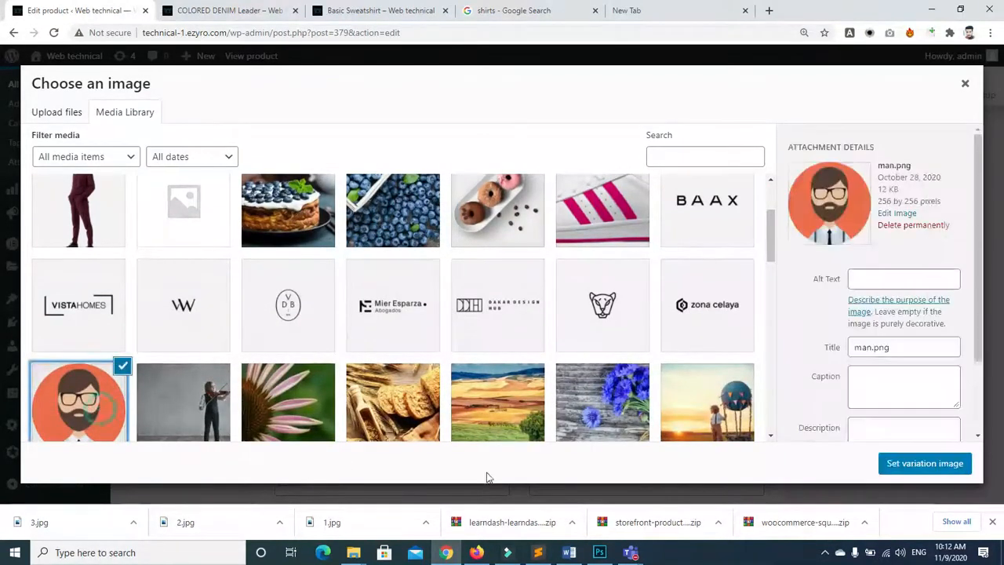
click(897, 463)
Set the black shirt photo from the media library as the image of the S Orange variation
drag(994, 307, 999, 379)
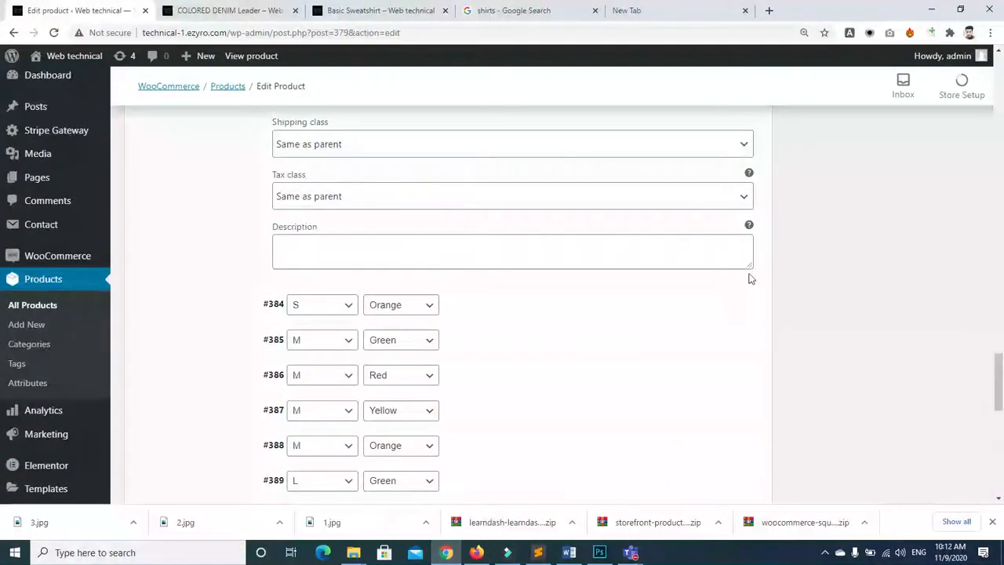
click(721, 305)
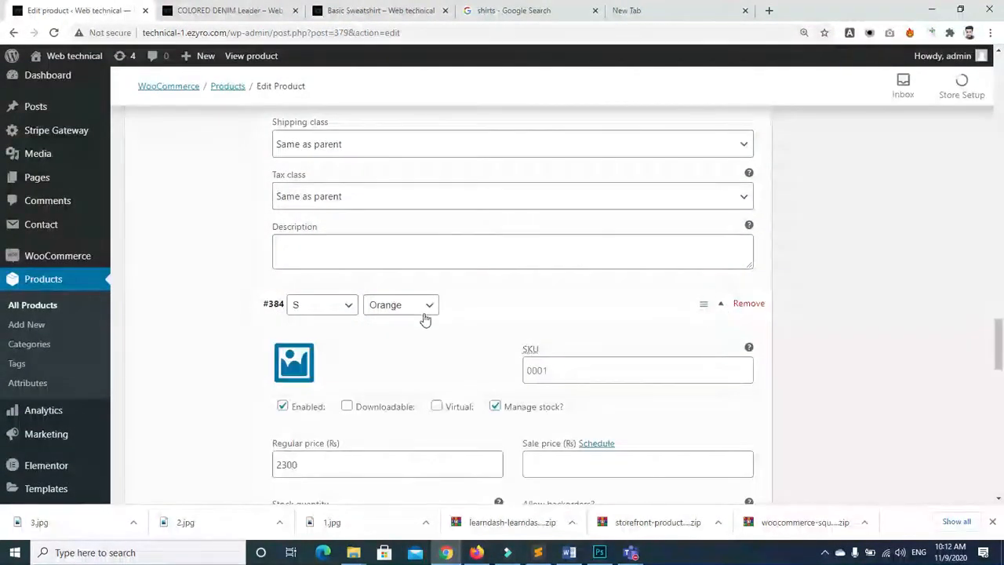
click(293, 362)
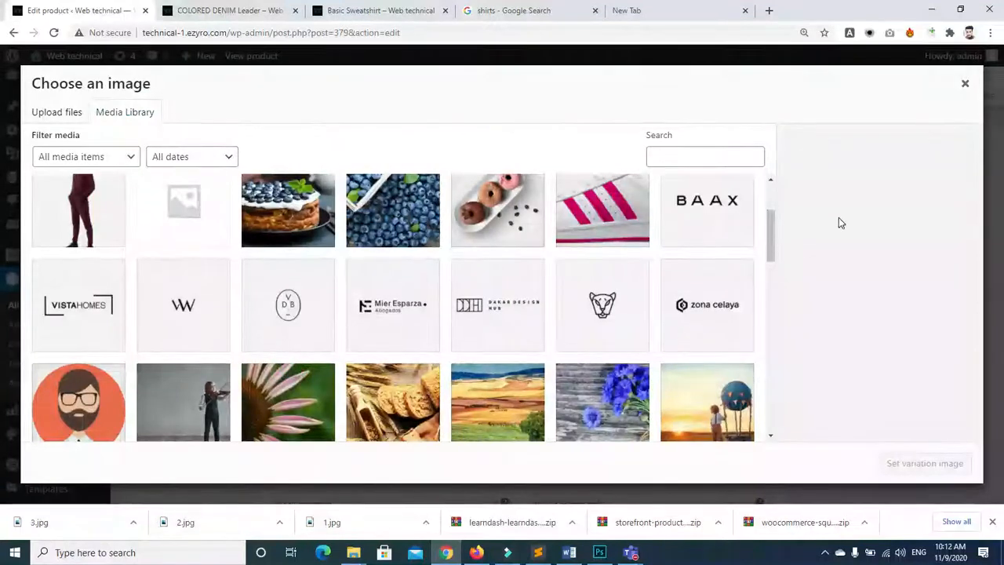
drag(772, 251, 771, 223)
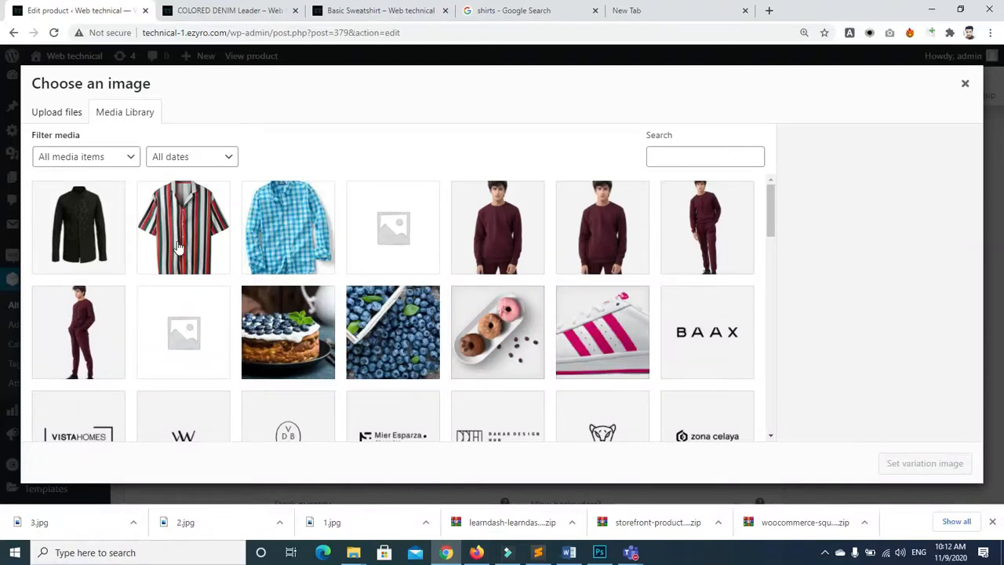
click(88, 250)
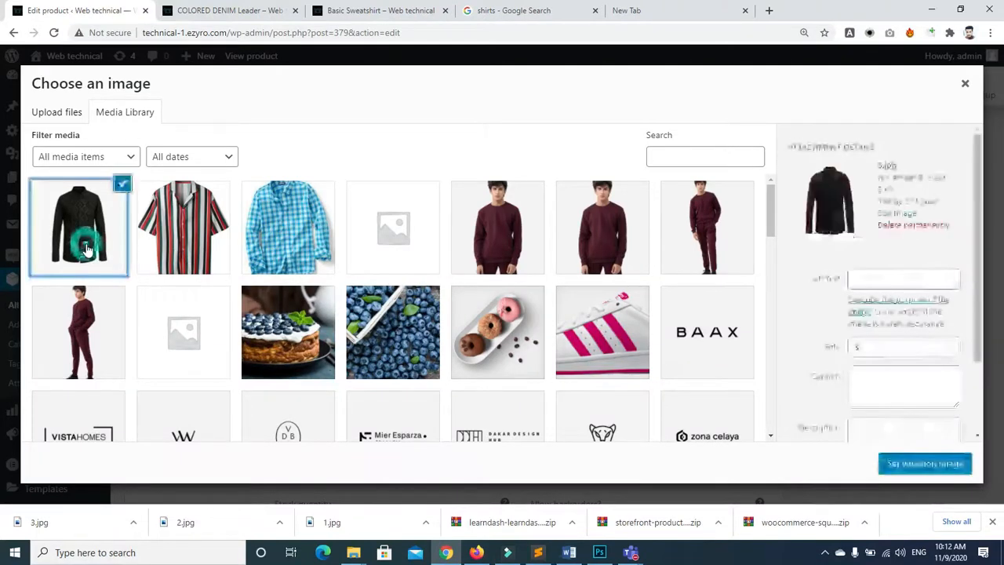
click(908, 463)
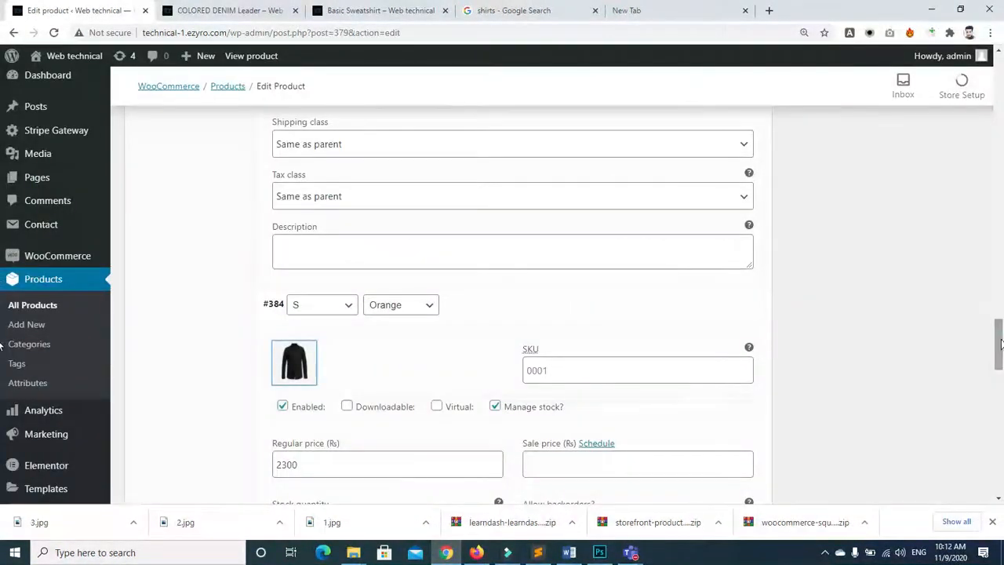
Set the striped shirt photo 2.jpg from the media library as the image of the M Green variation
drag(1001, 343, 1000, 400)
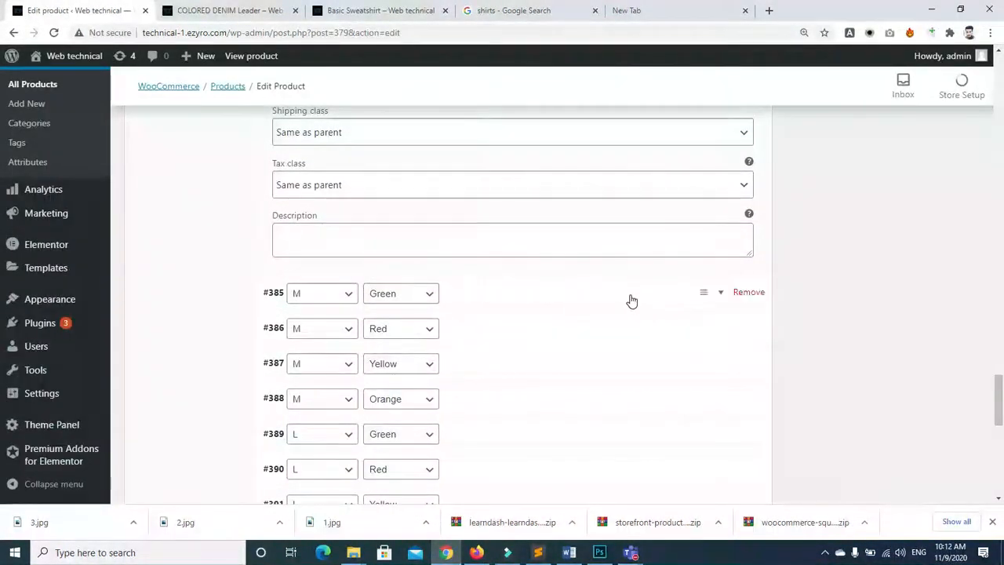
click(723, 295)
click(291, 354)
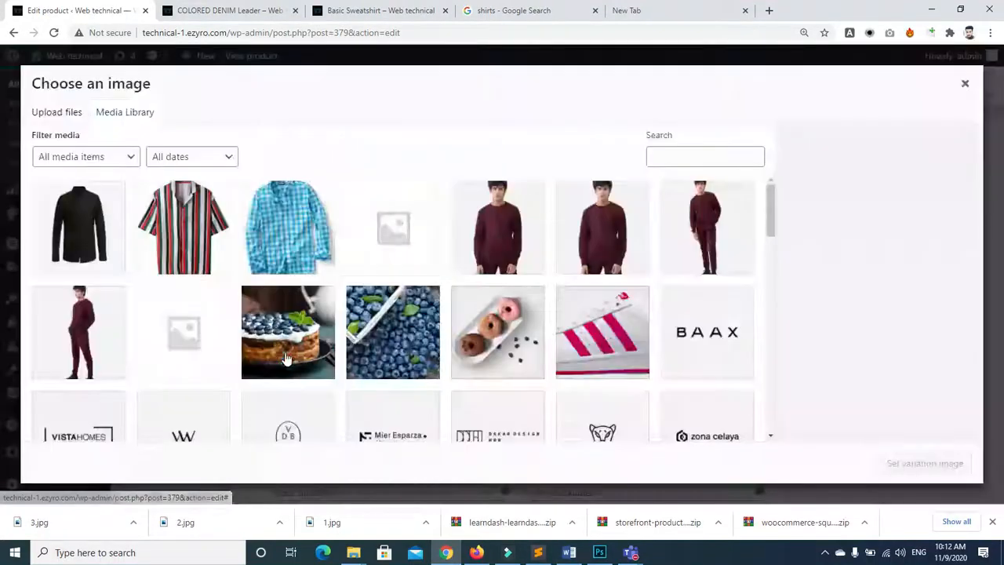
click(120, 233)
click(267, 235)
click(200, 230)
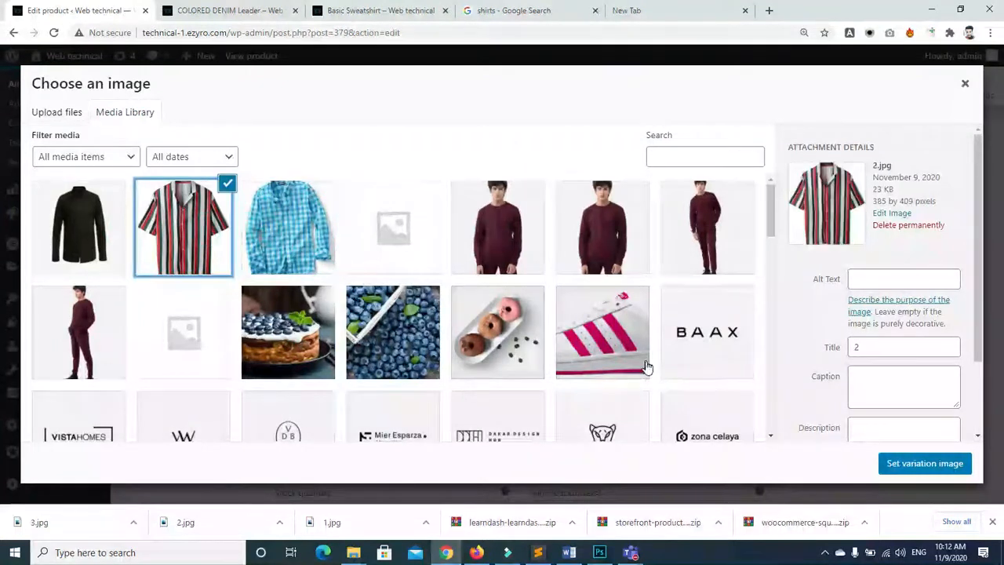
click(925, 465)
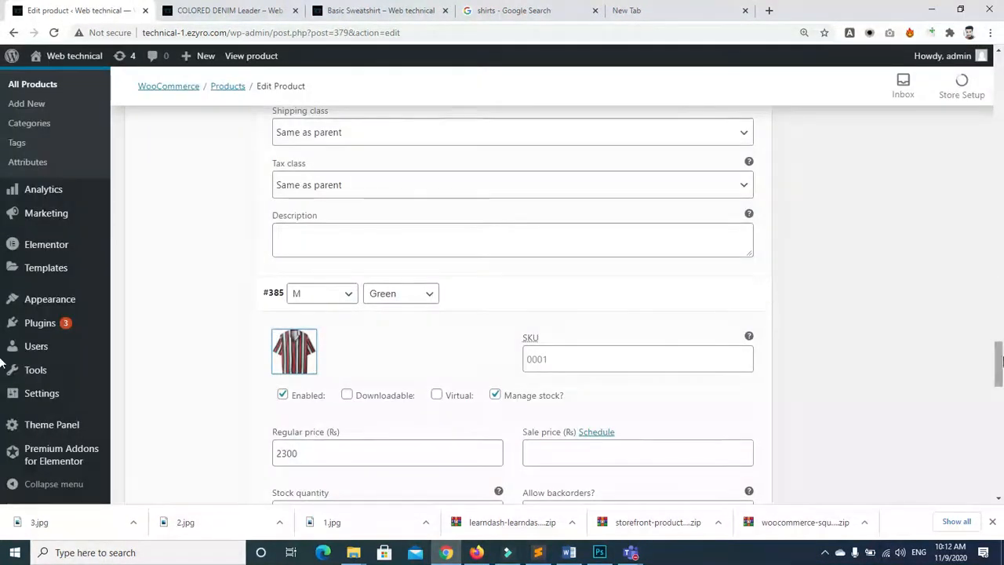
Set the stock quantity of the M Green variation to 123
scroll(3, 368, down, 2)
click(425, 416)
key(BackSpace)
key(BackSpace)
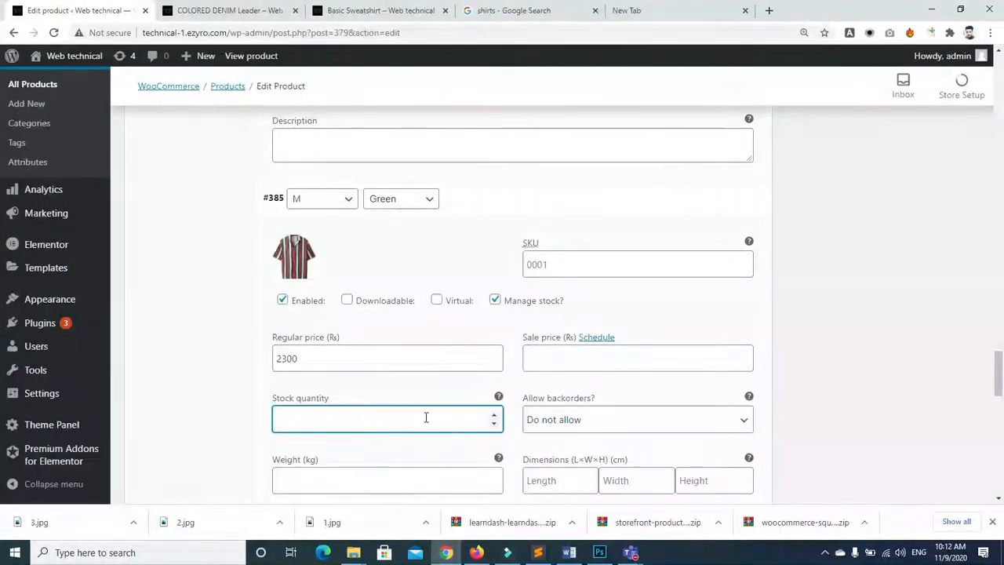
drag(993, 373, 1001, 393)
click(945, 374)
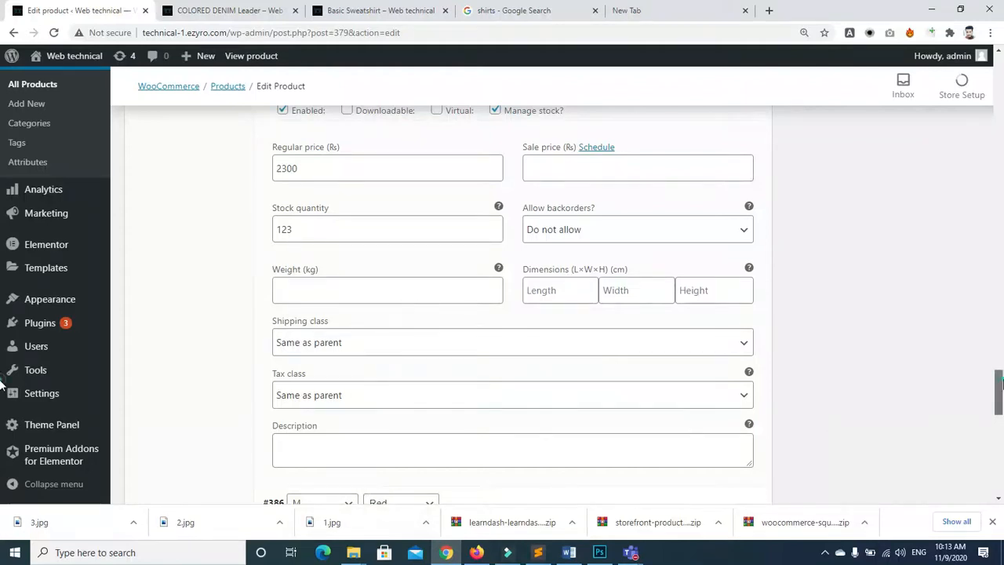
Set the blue checked shirt photo 1.jpg from the media library as the image of the M Red variation
scroll(2, 384, down, 2)
click(343, 320)
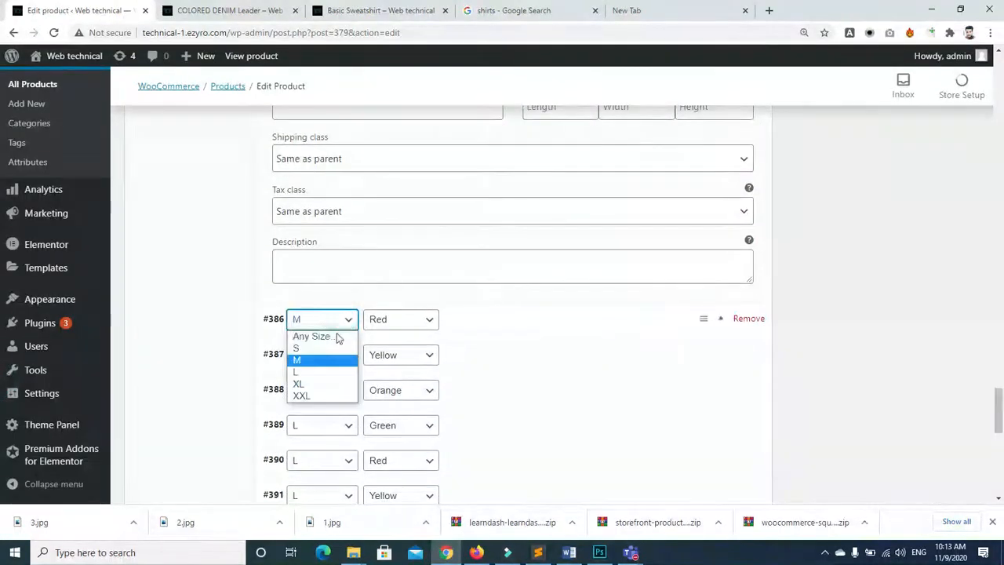
click(336, 359)
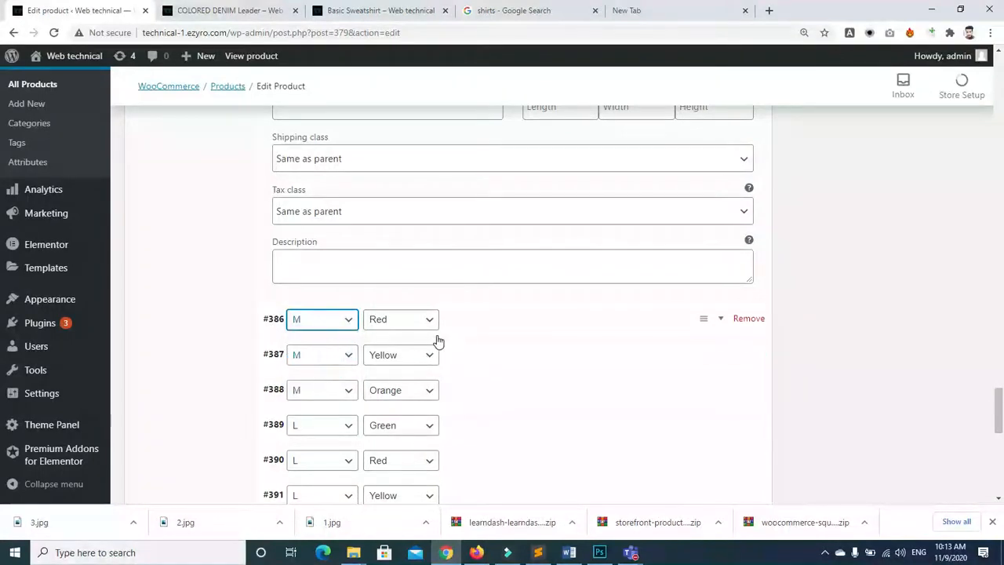
click(720, 319)
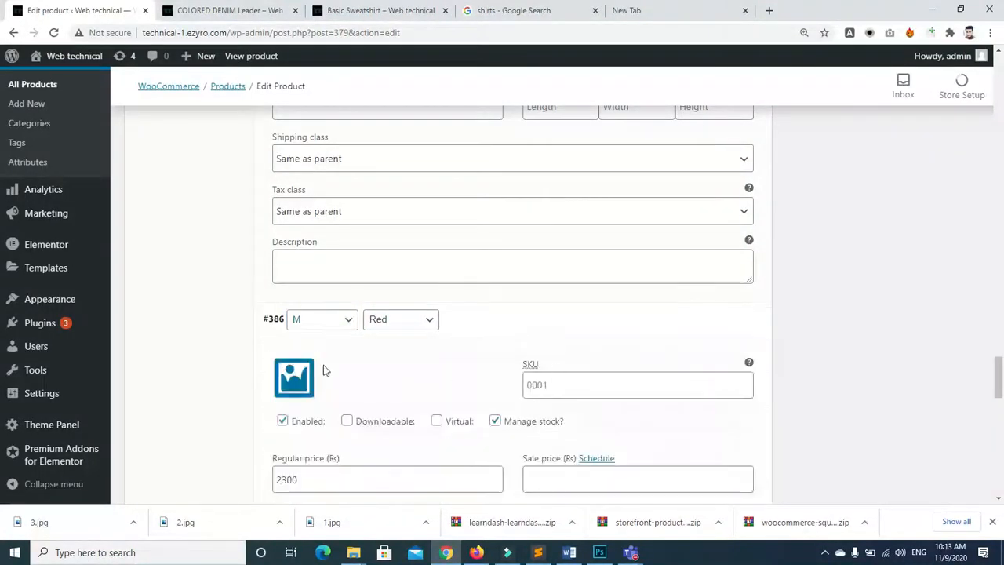
click(293, 377)
click(52, 210)
click(304, 234)
click(888, 466)
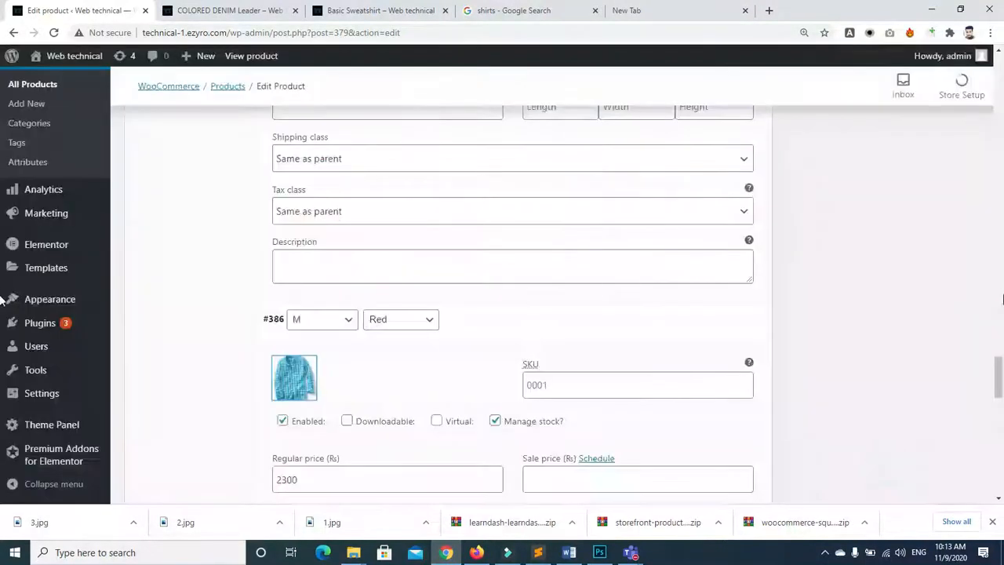
Save the variation changes and reload the COLORED DENIM Leader product page
scroll(1001, 388, down, 10)
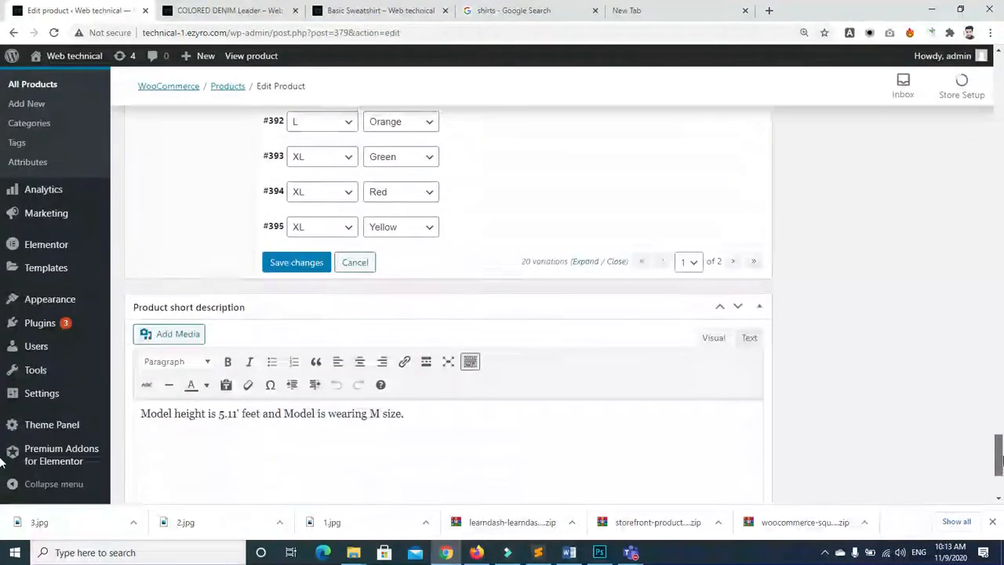
click(298, 333)
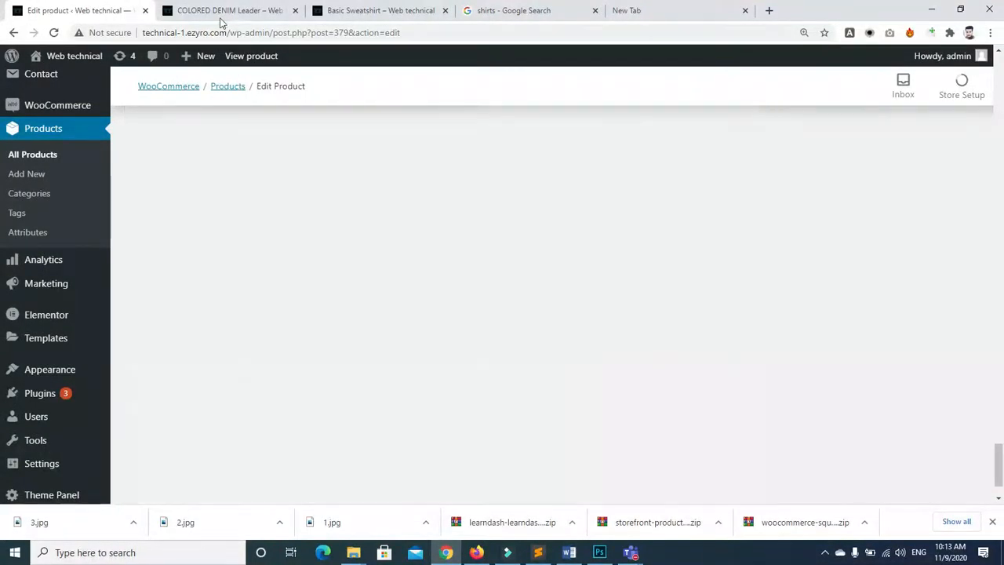
click(228, 11)
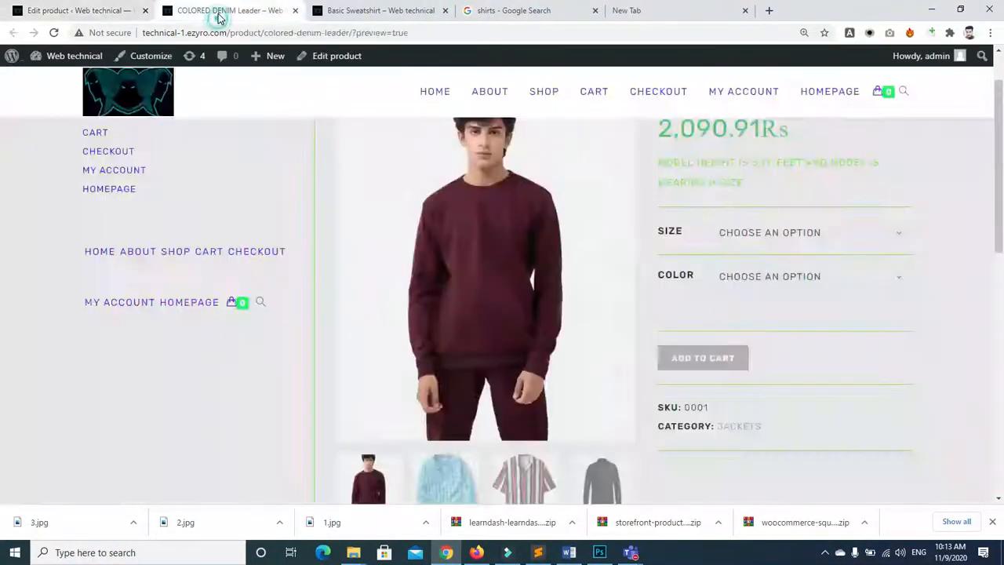
click(54, 33)
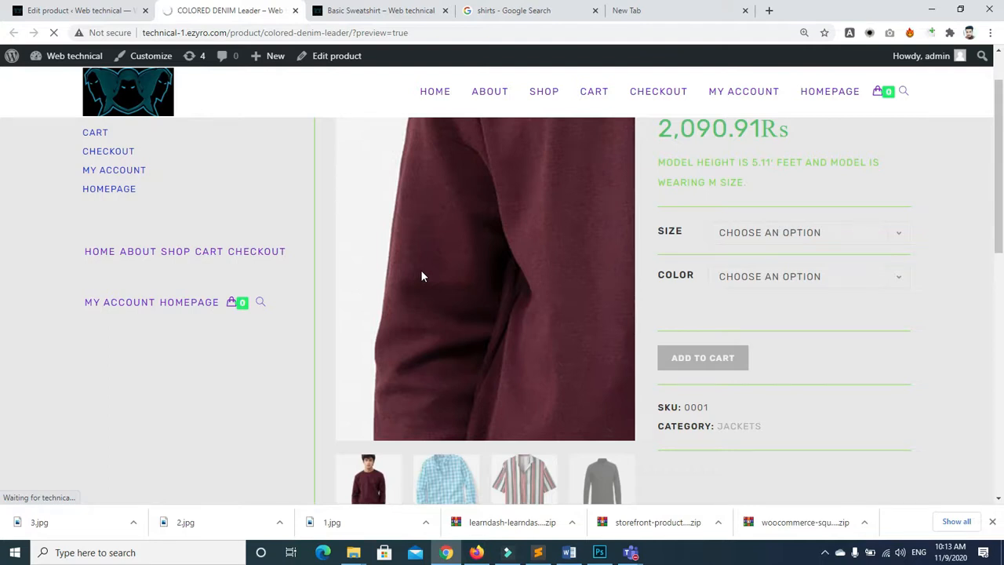
Switch to the Microsoft Teams meeting, admit the person waiting in the lobby, and return to the product page in Chrome
mouse_move(630, 553)
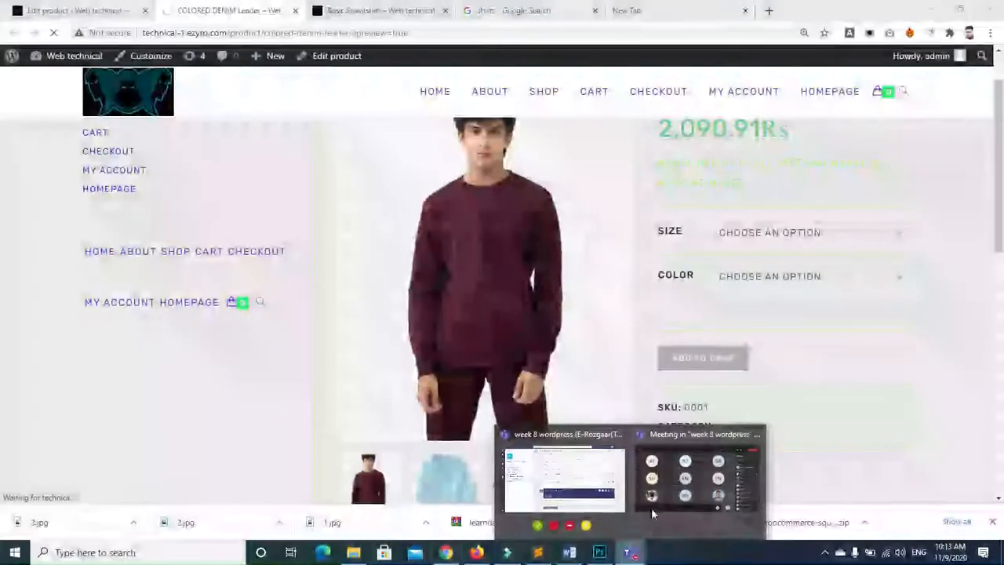
click(651, 508)
click(953, 188)
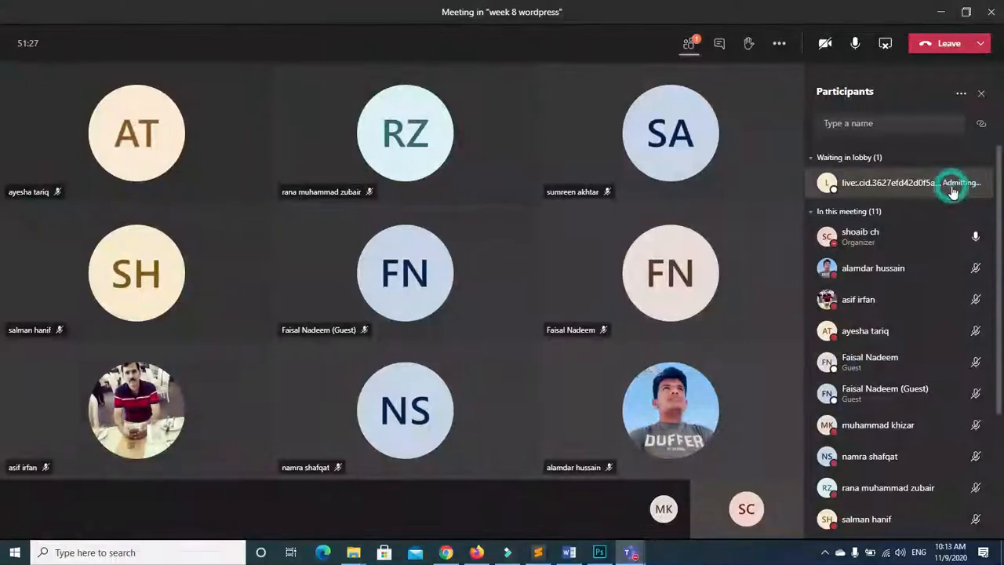
click(476, 552)
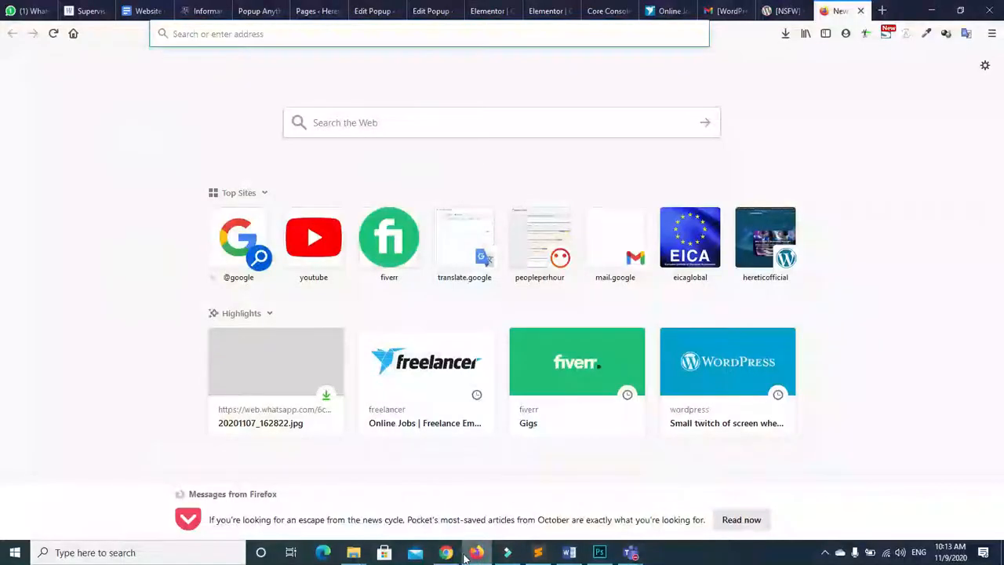
click(445, 553)
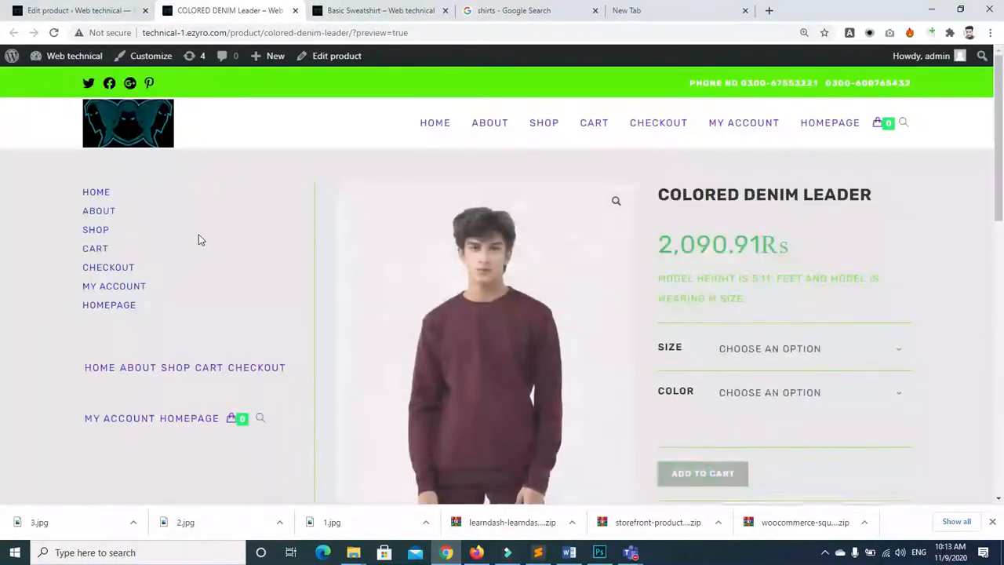
scroll(4, 169, down, 1)
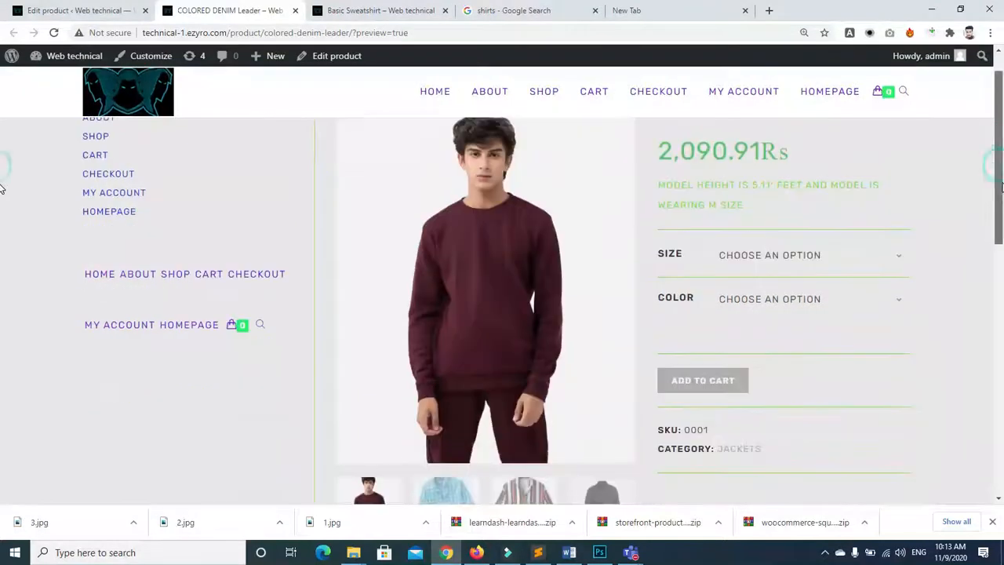
Preview the product's size S variations in Green, Red, Yellow and Orange to check each one's image and stock
click(794, 259)
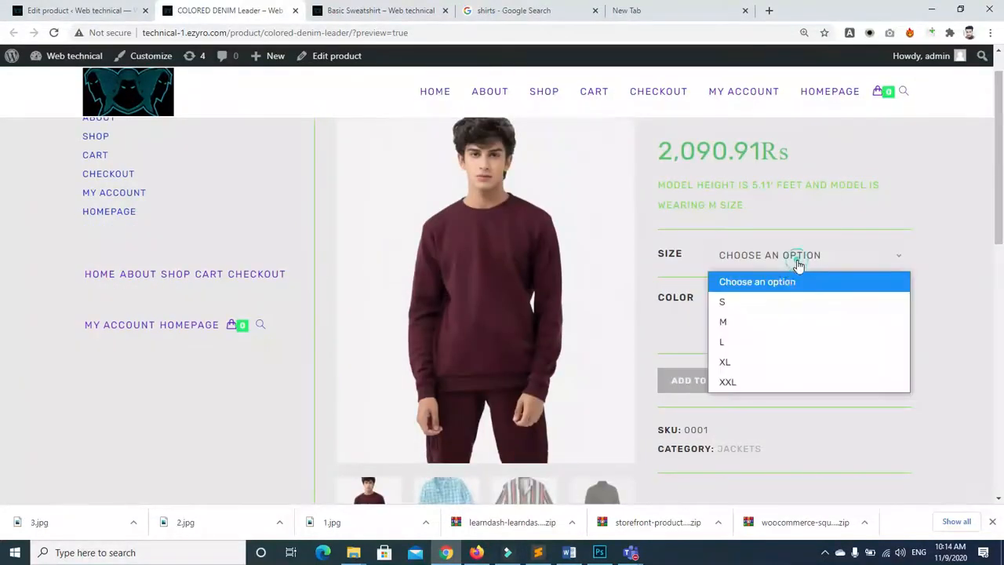
click(773, 305)
click(780, 299)
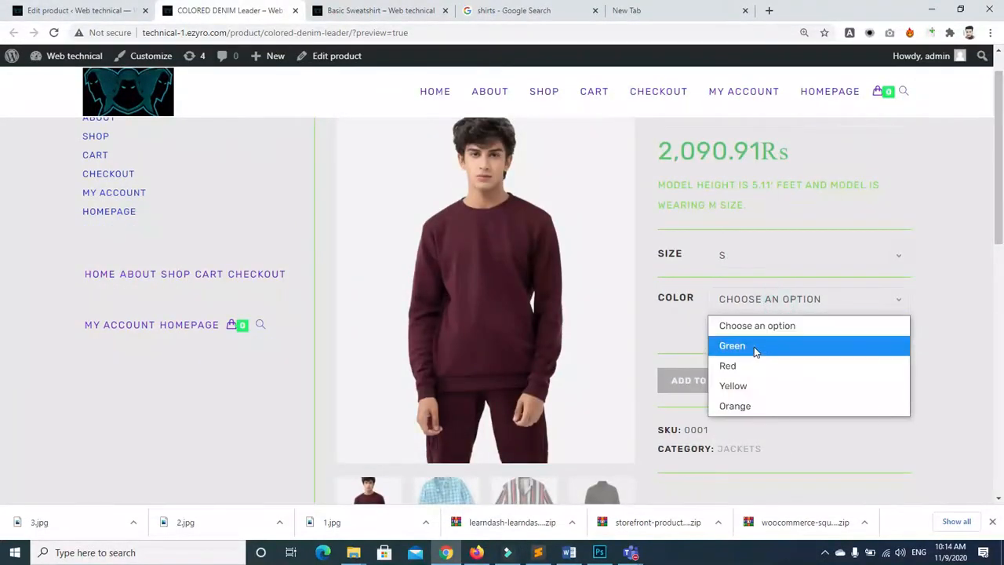
click(755, 349)
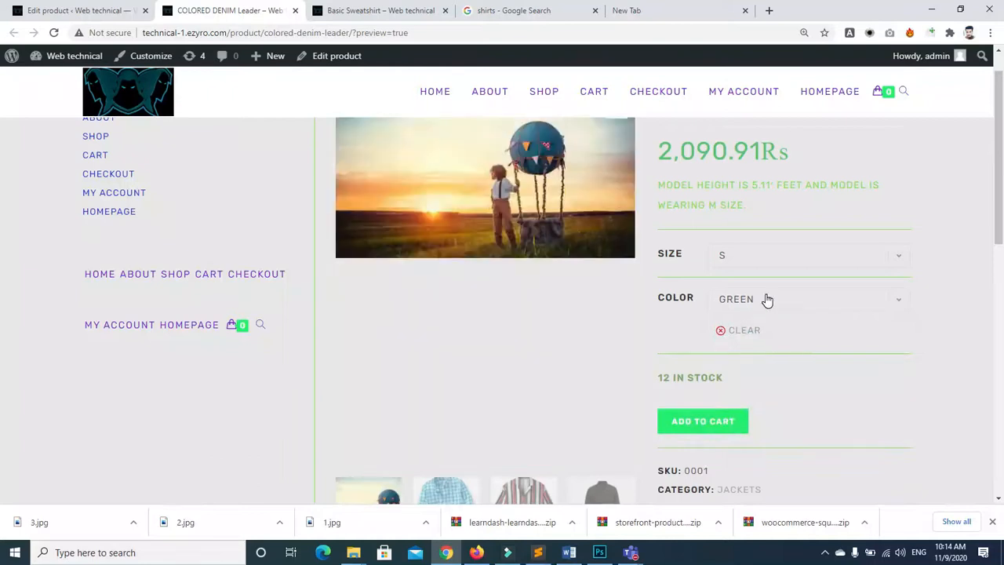
click(763, 306)
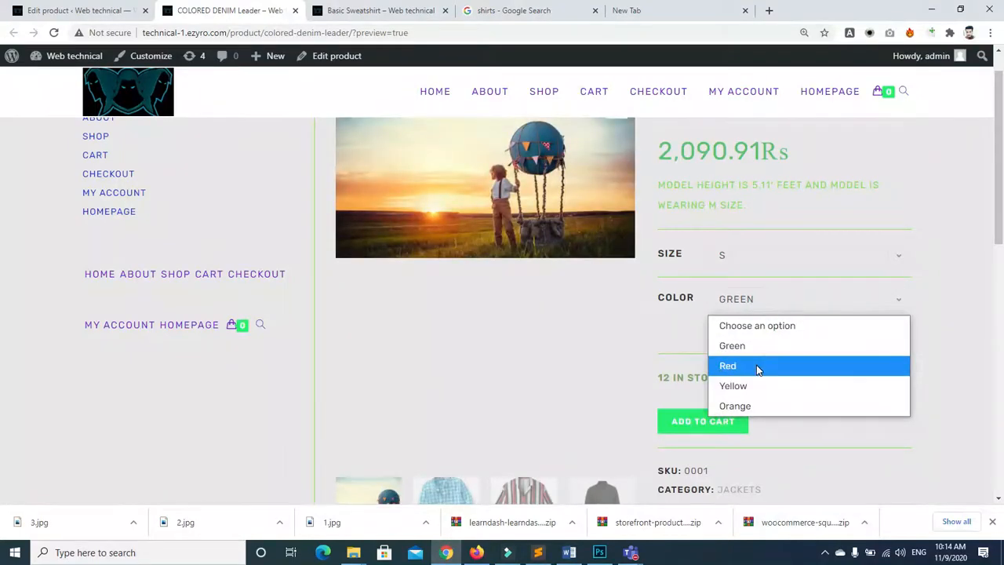
click(758, 366)
click(765, 306)
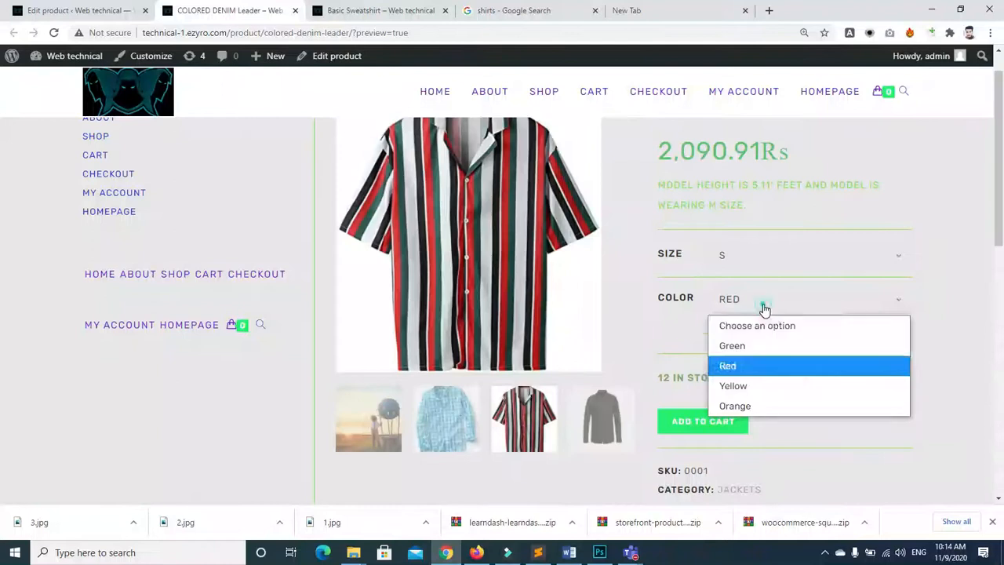
click(735, 384)
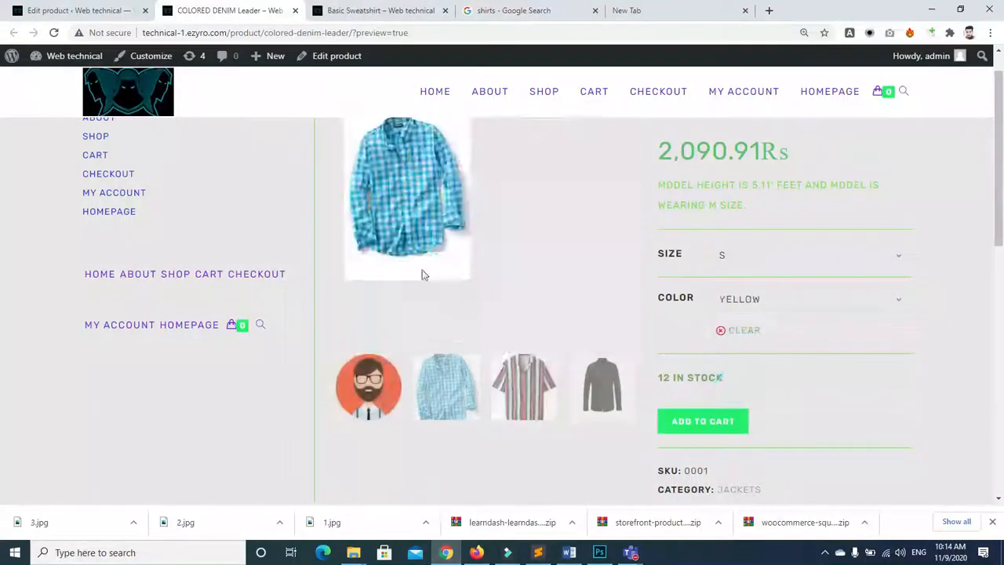
click(766, 308)
click(744, 408)
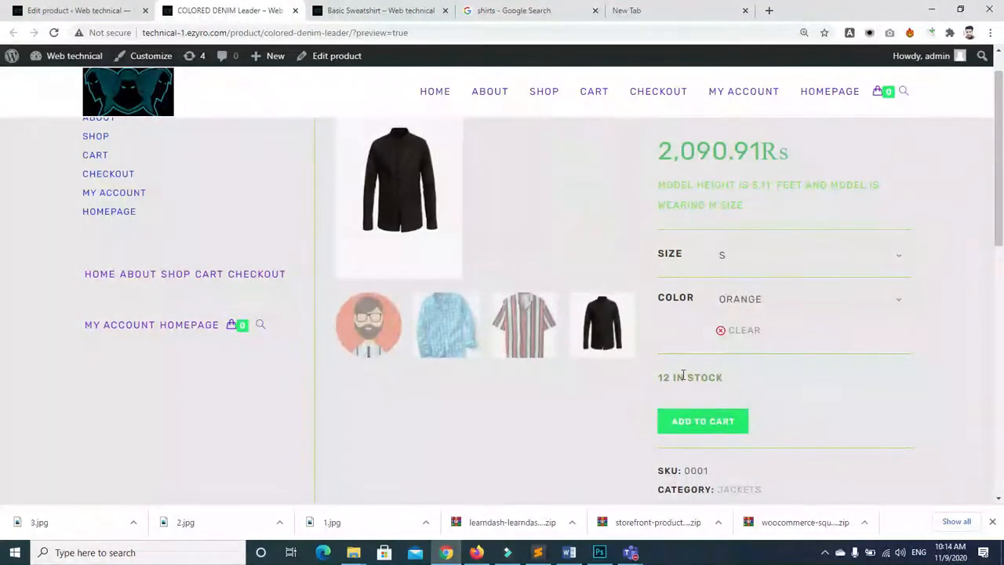
Preview the size M variations in Green, Red, Yellow and Orange to check each one's image and stock
click(758, 260)
click(739, 318)
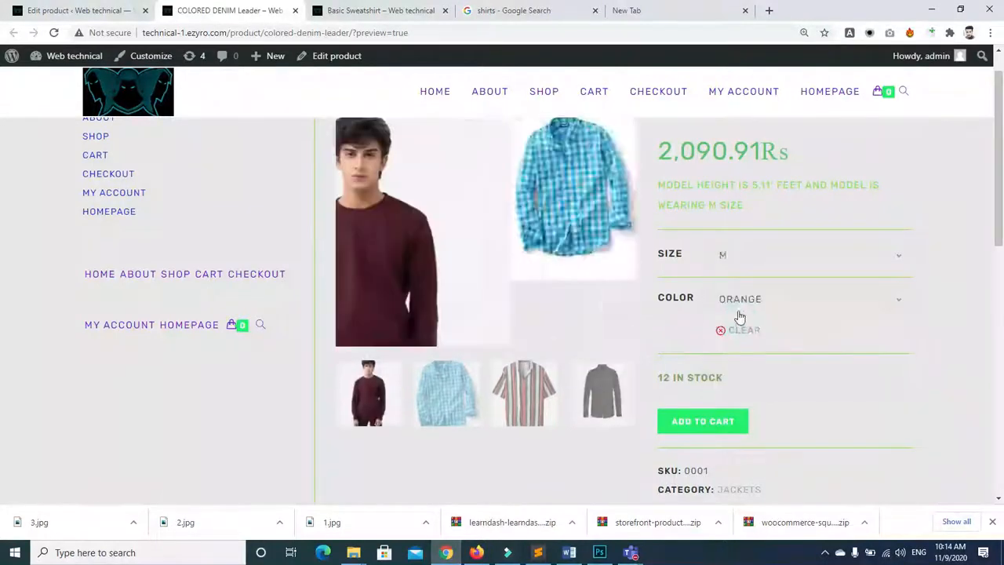
click(739, 309)
click(735, 342)
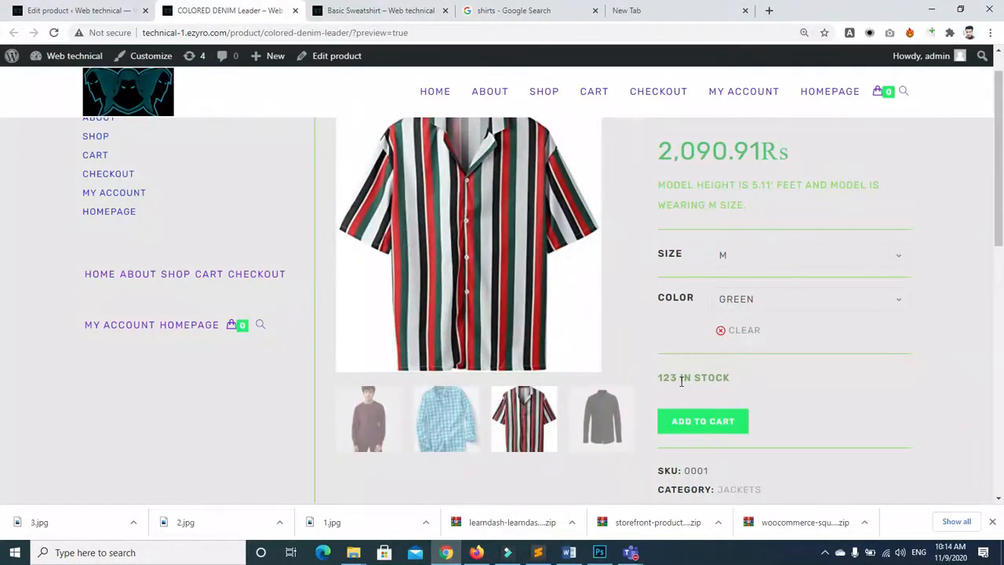
click(740, 297)
click(734, 364)
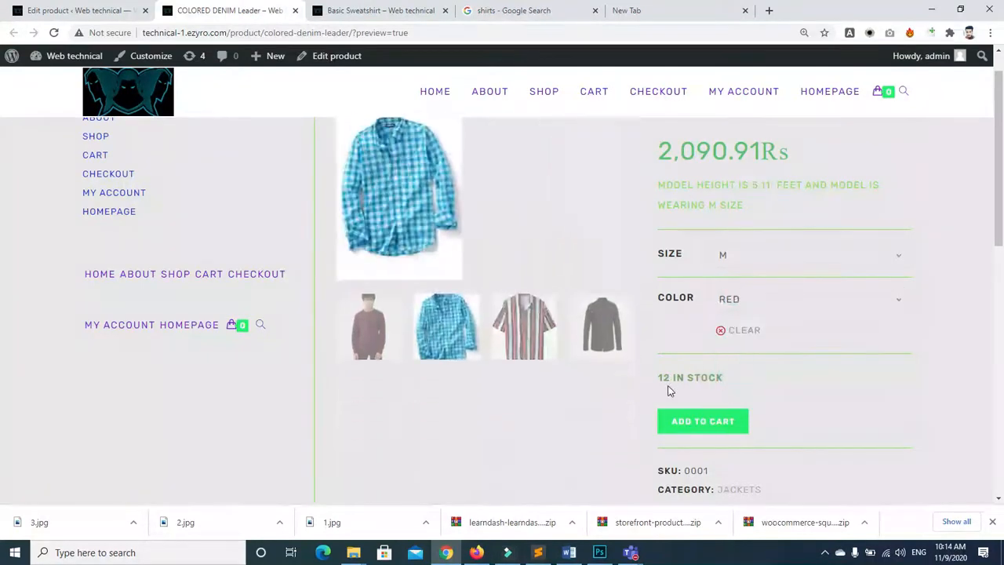
click(769, 299)
click(767, 383)
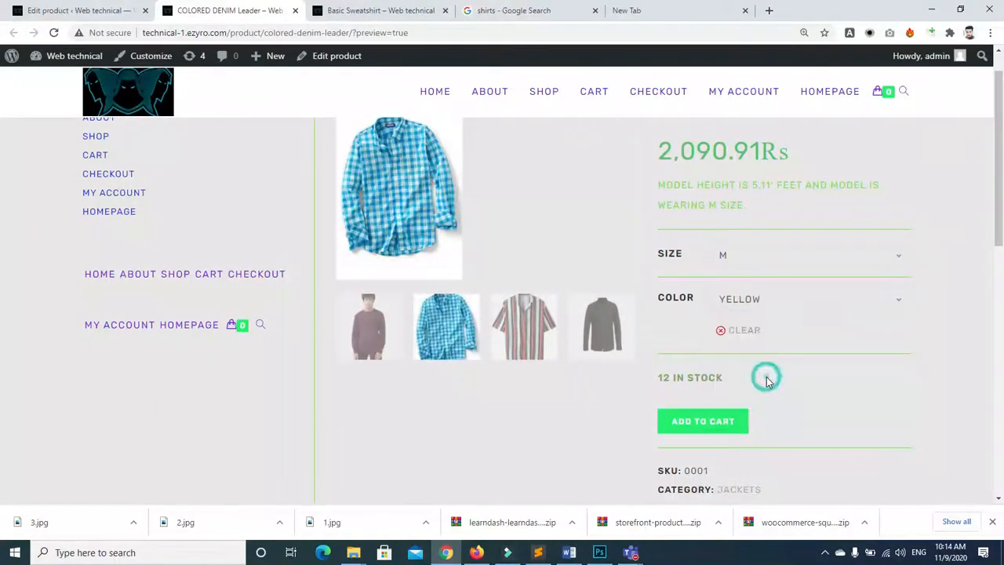
click(753, 303)
click(754, 404)
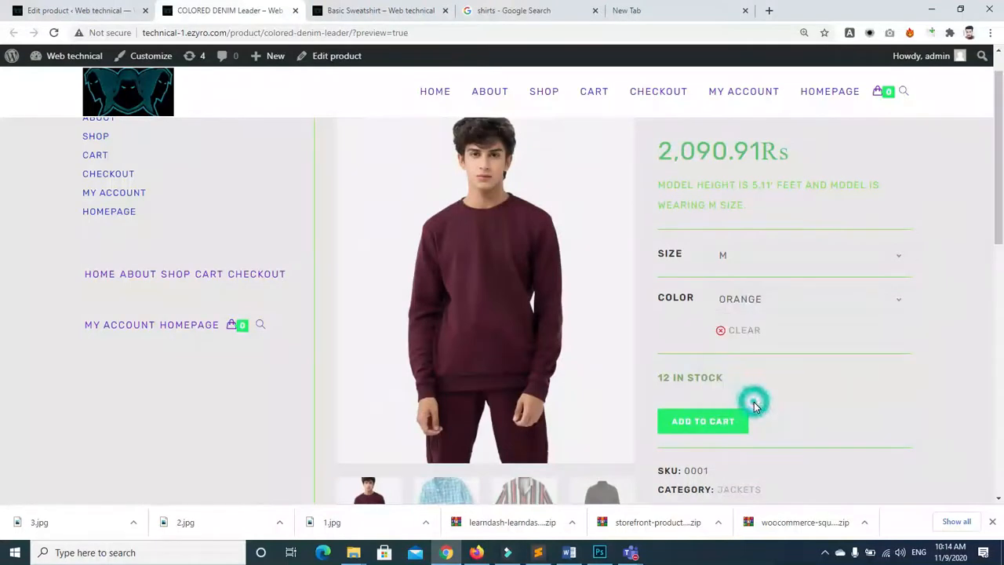
Compare the Yellow variation's image in sizes M and S, and display the S Green variation
click(755, 301)
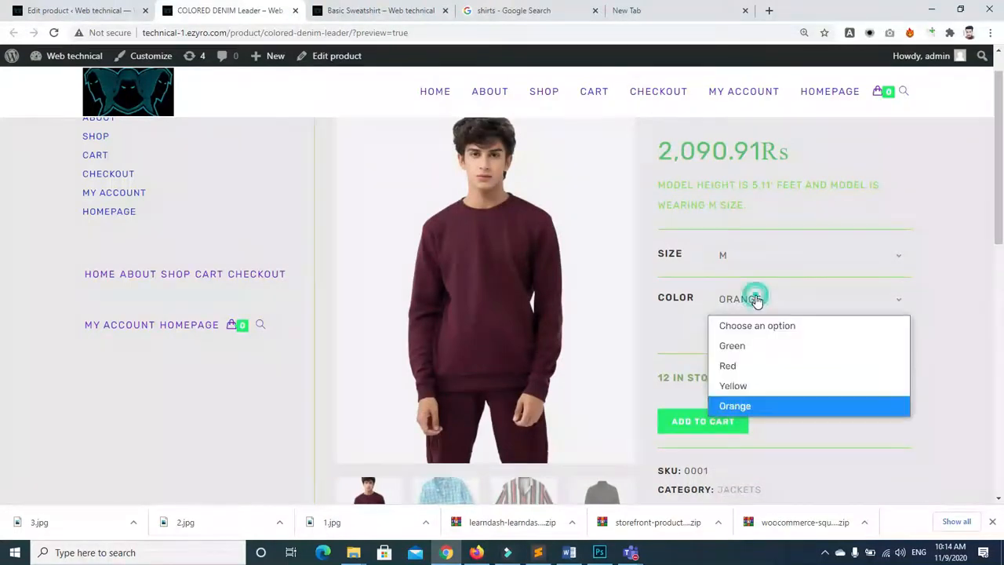
click(756, 384)
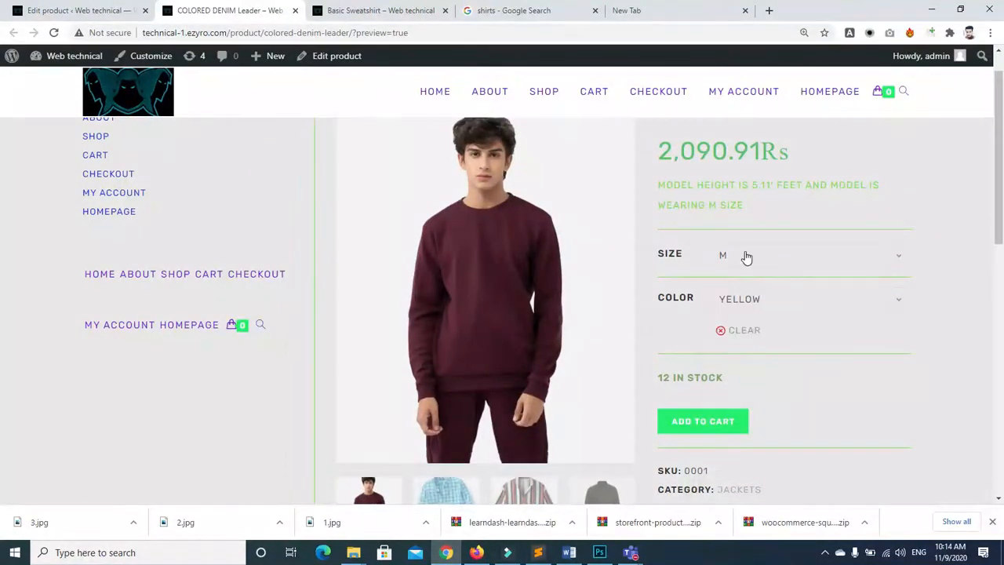
click(746, 252)
click(731, 304)
click(746, 299)
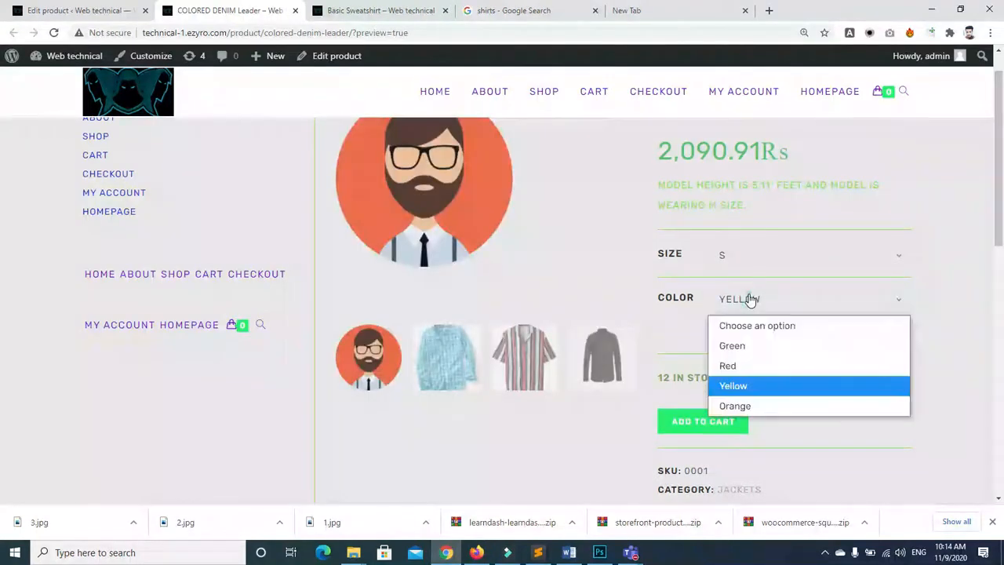
click(750, 349)
Check the Green variation's image in sizes L, XL and XXL
click(742, 263)
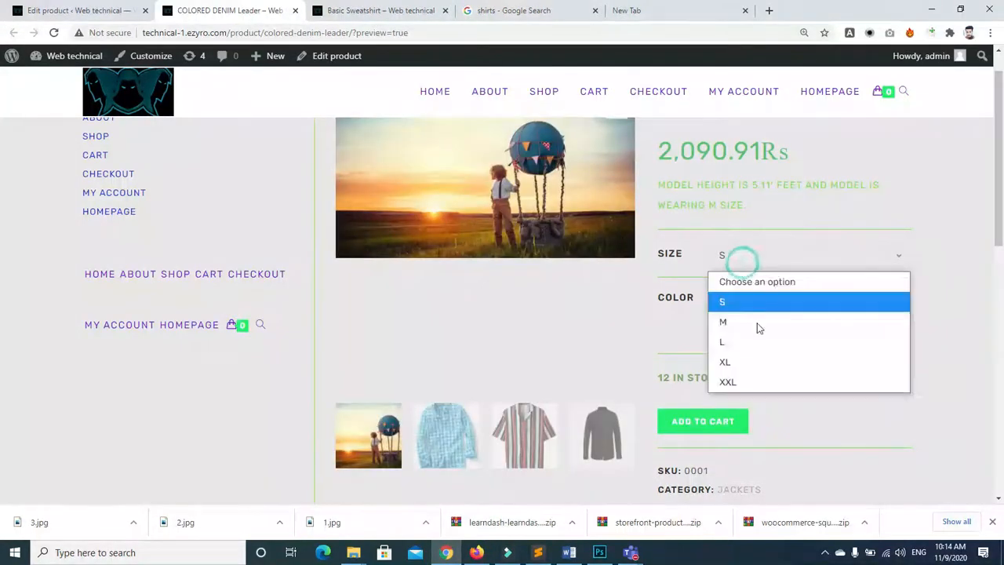
click(759, 340)
click(753, 264)
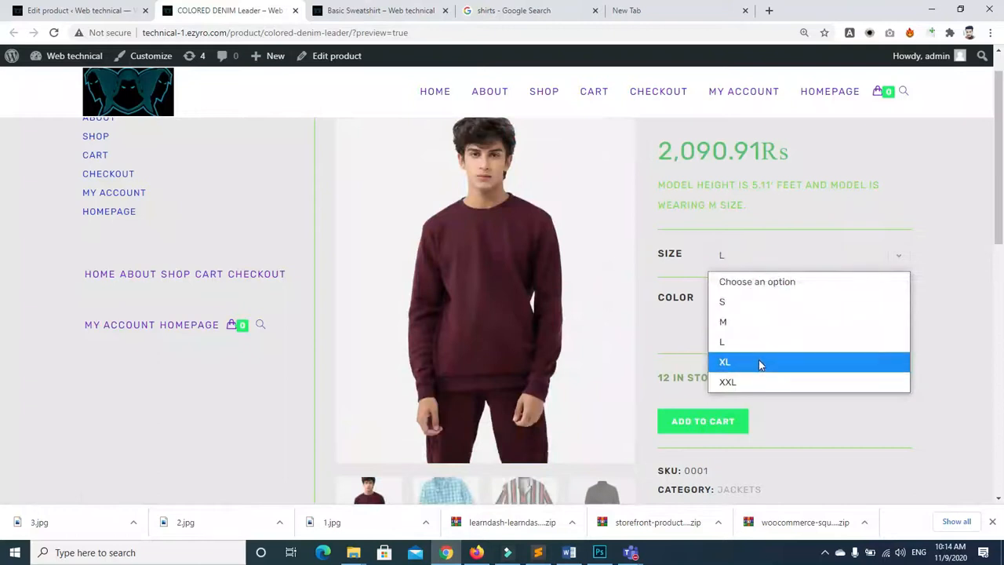
click(758, 360)
click(740, 268)
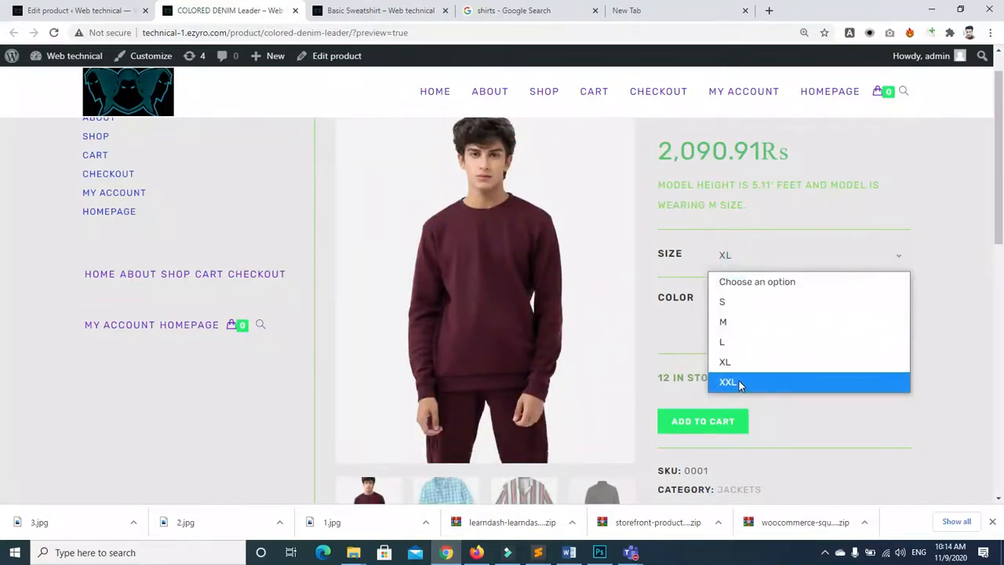
click(739, 381)
Set the size back to S, choose the color Red, and look over the resulting product page
click(753, 265)
click(753, 302)
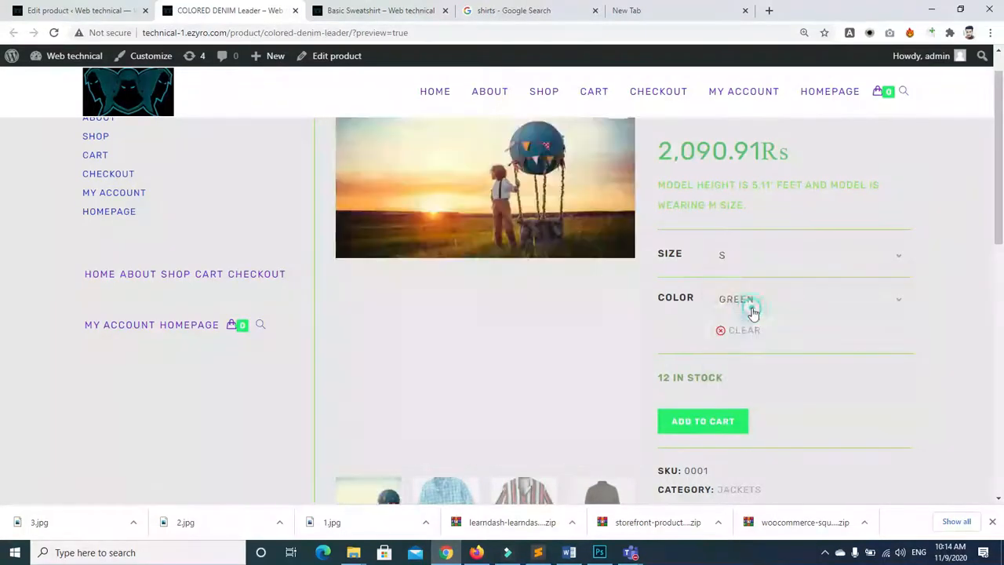
click(752, 299)
click(737, 366)
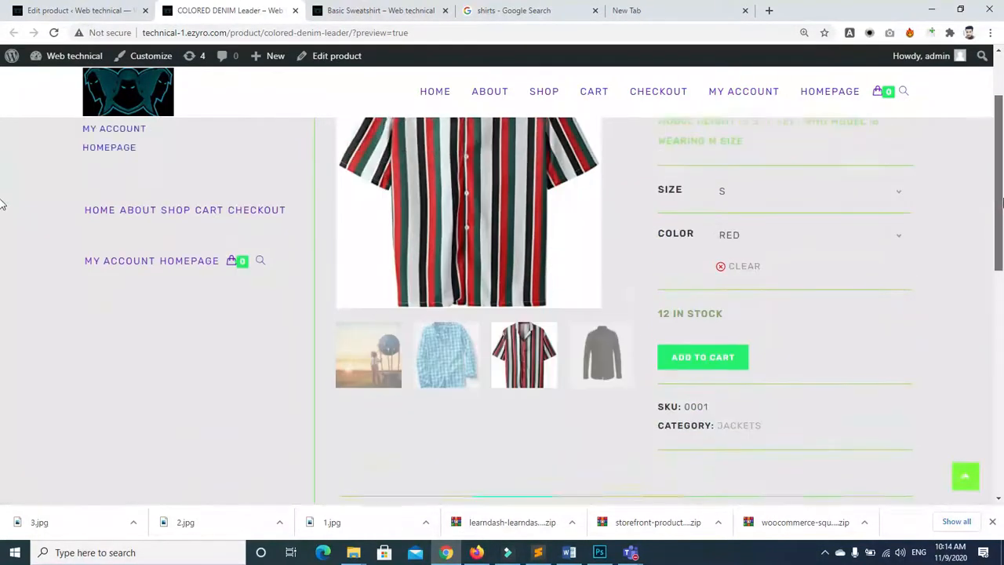
scroll(3, 231, down, 1)
scroll(2, 241, up, 3)
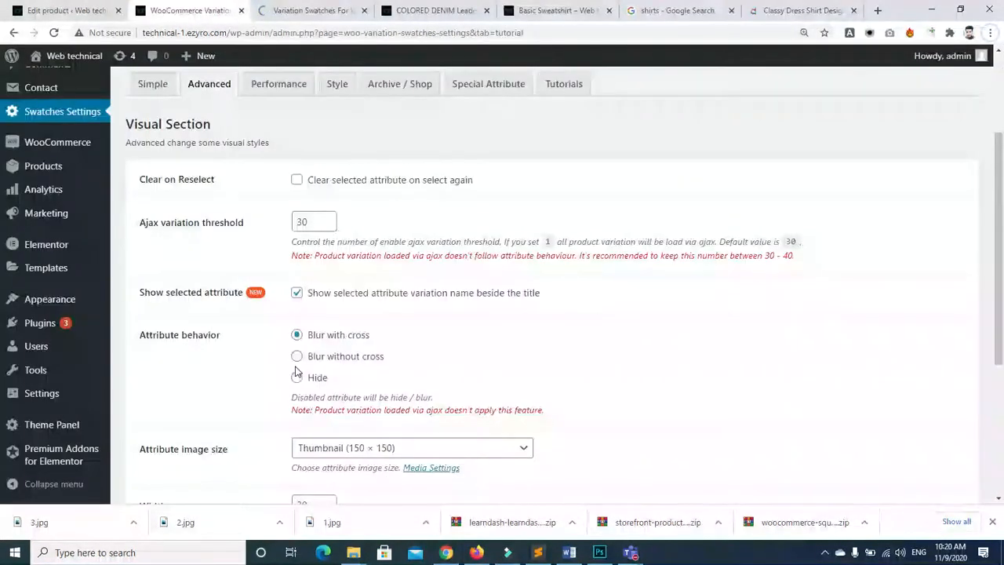
Open the installed plugins list and locate Variation Swatches for WooCommerce
mouse_move(55, 296)
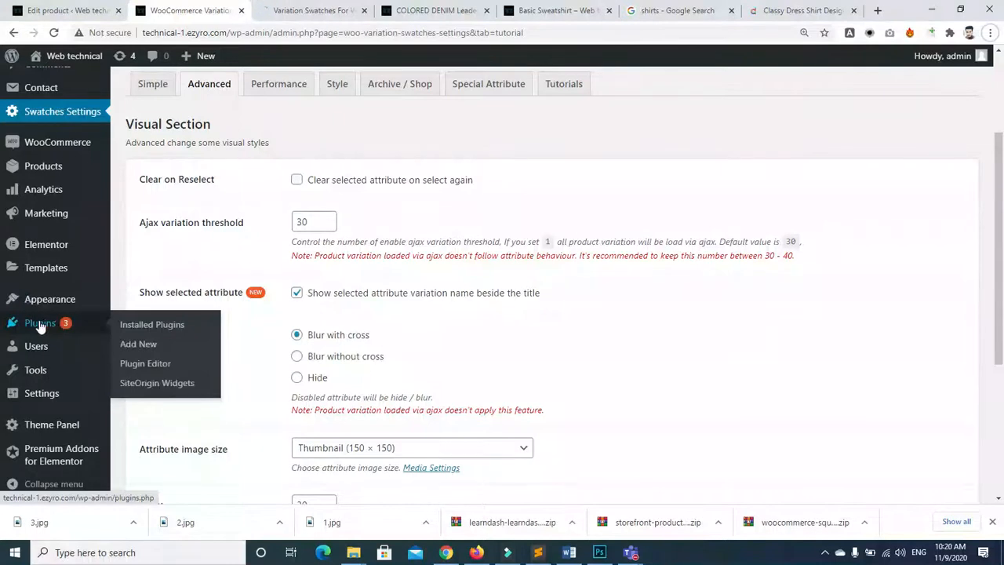
click(40, 324)
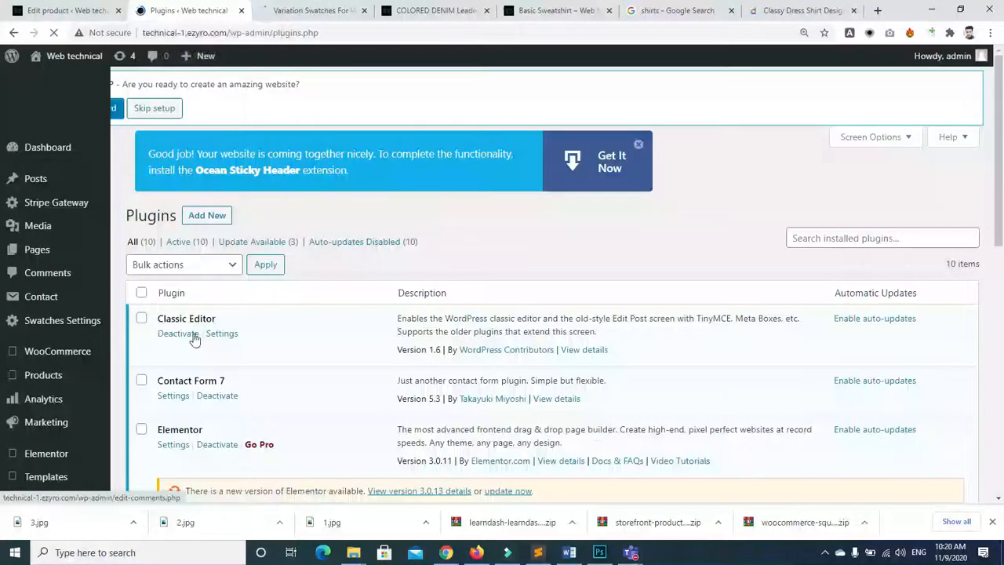
drag(1000, 185, 999, 421)
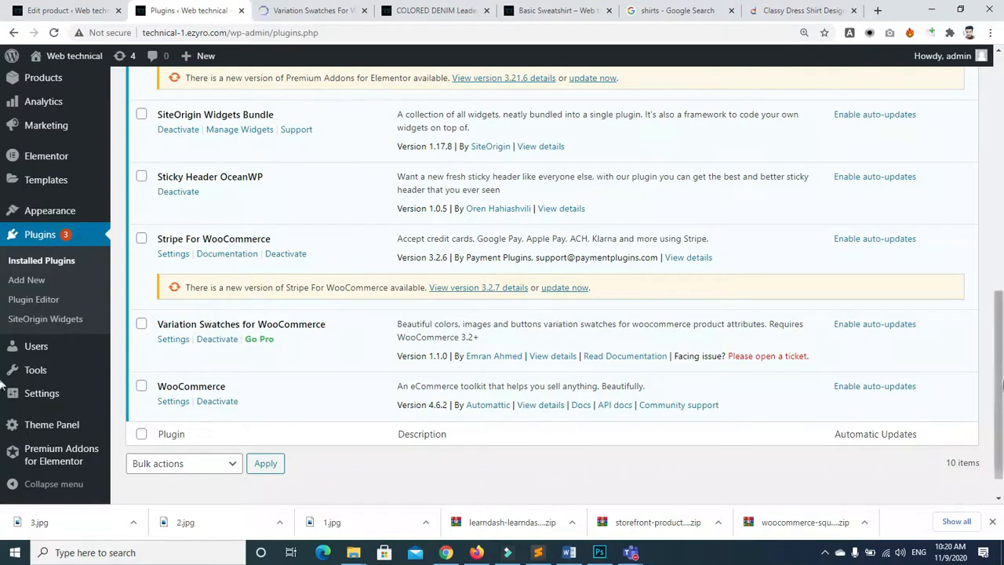
scroll(674, 235, up, 4)
Look at the color and size swatches on the Daraz dress shirt page and return to the installed plugins list
click(749, 15)
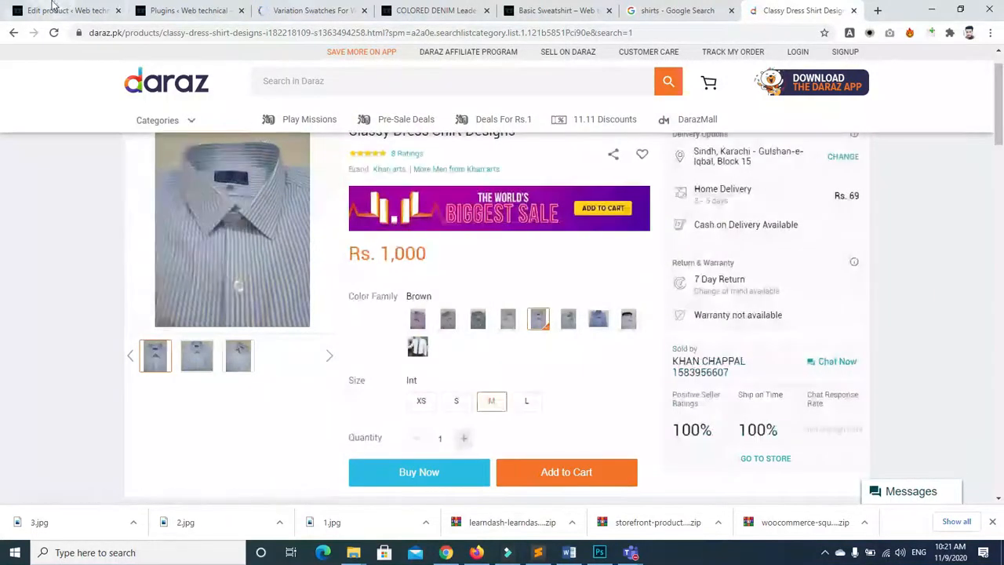
click(265, 18)
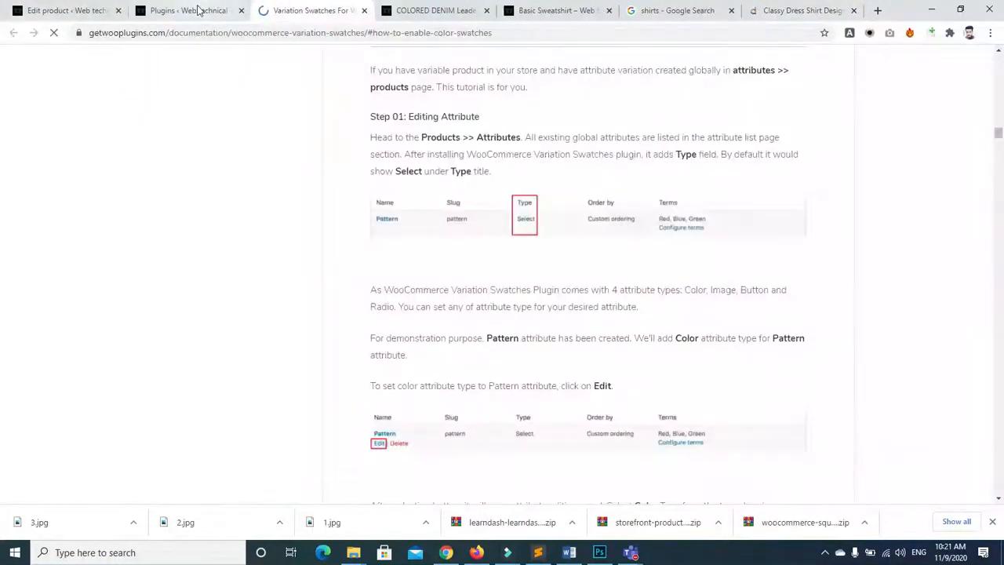
click(198, 10)
click(67, 10)
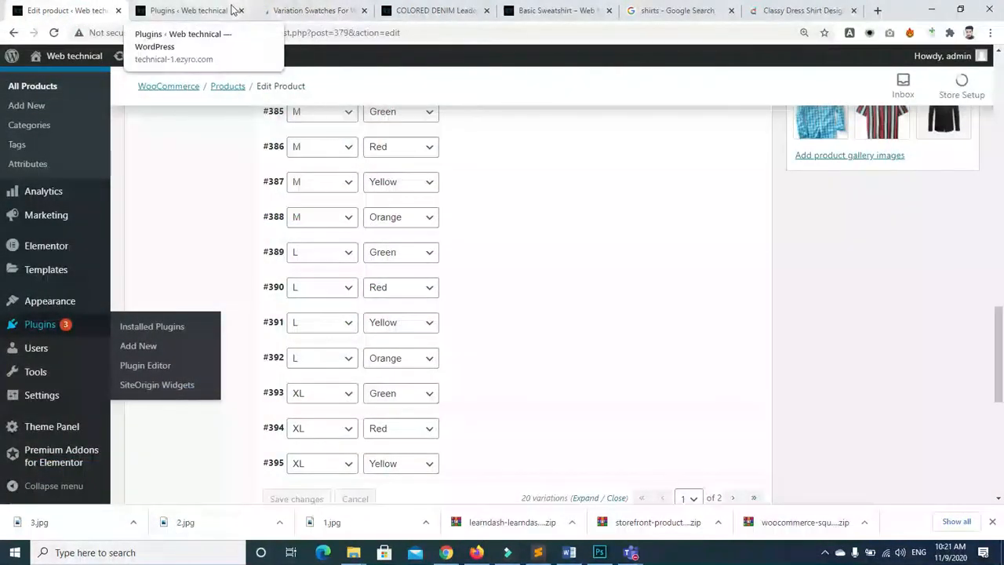
click(167, 18)
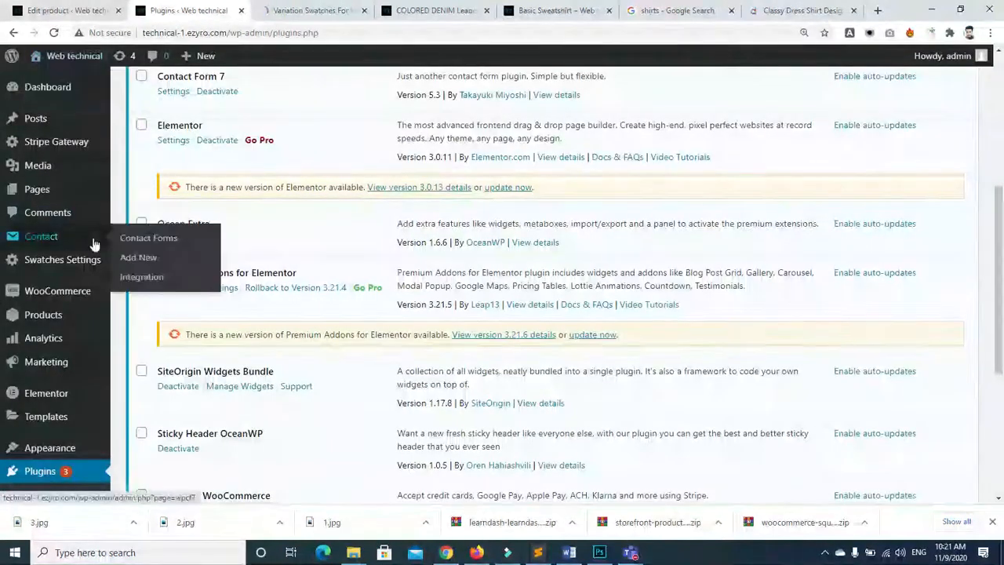
Open the Swatches Settings page and close the browser tab with the Variation Swatches documentation
click(66, 260)
click(279, 6)
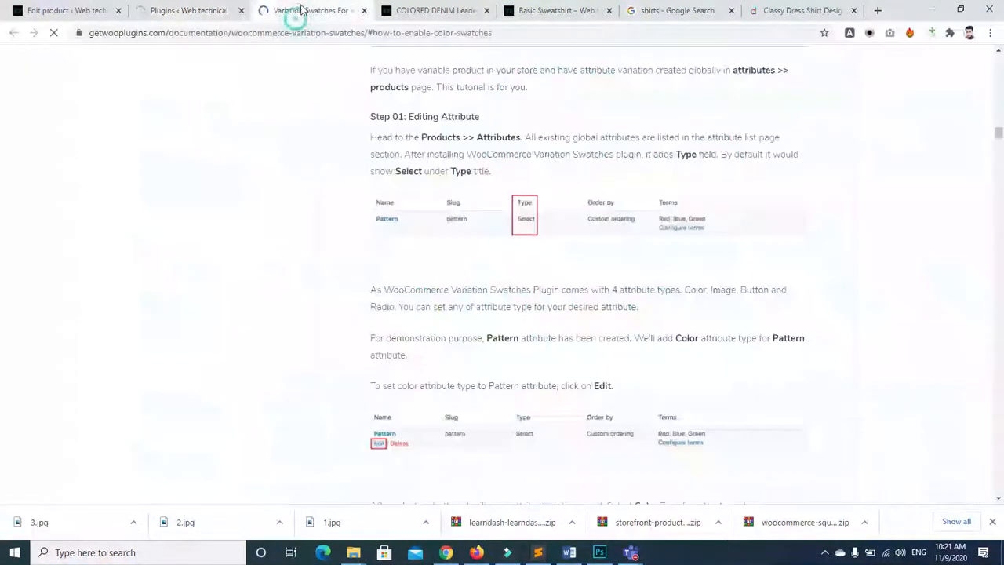
click(364, 11)
click(202, 11)
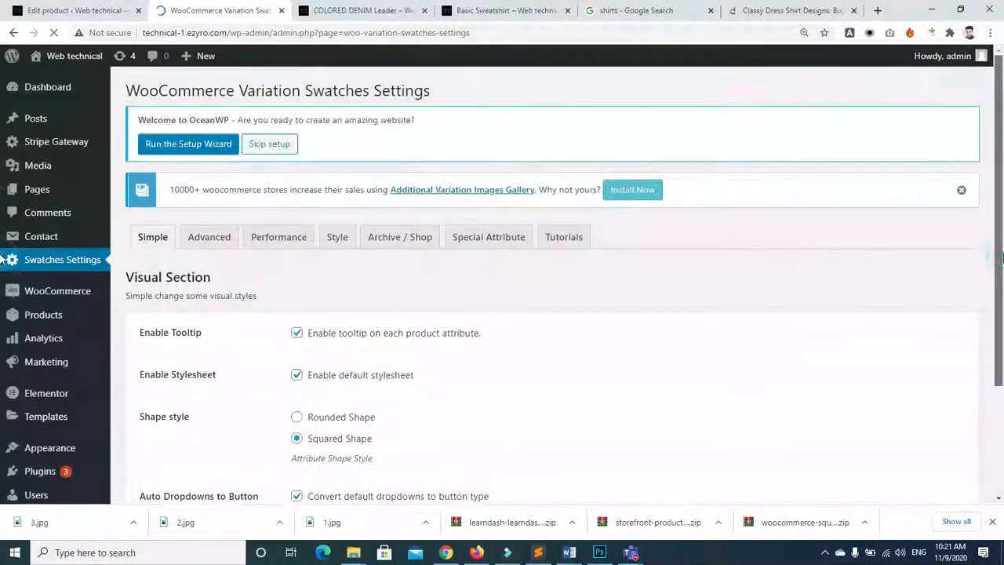
Examine the Simple and Advanced swatch settings, comparing the shape style options with the swatches on the Daraz shirt page
scroll(196, 345, down, 1)
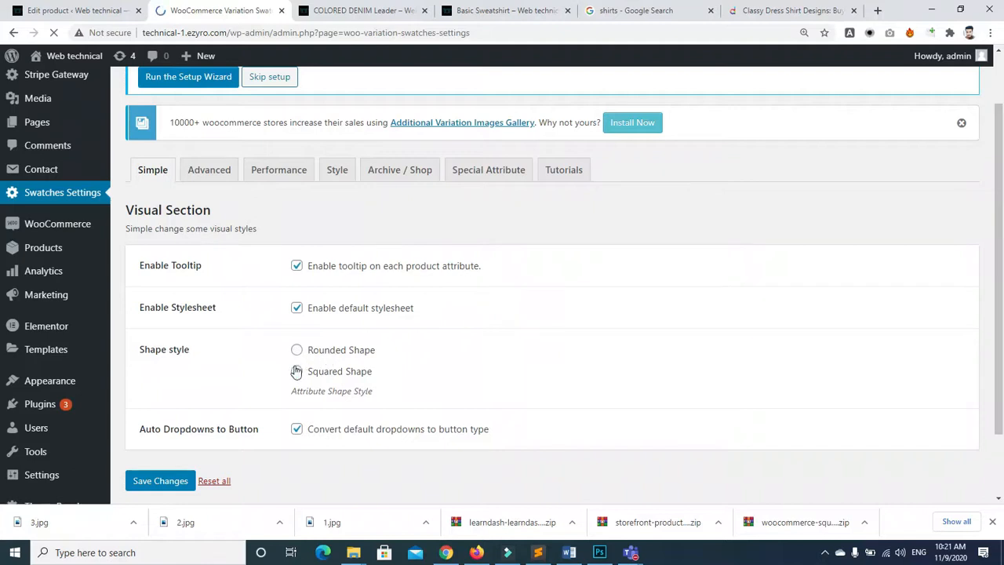
click(757, 17)
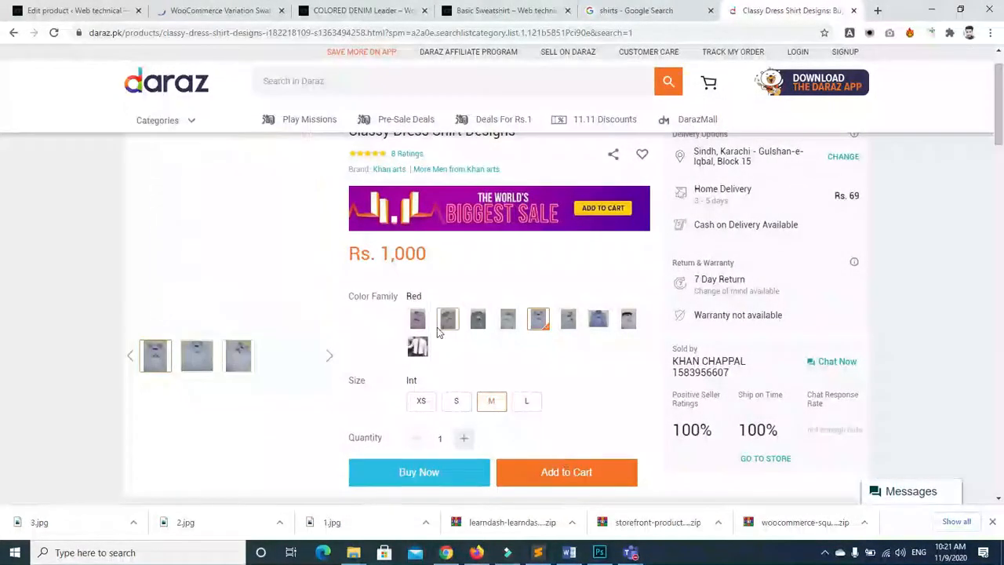
click(216, 10)
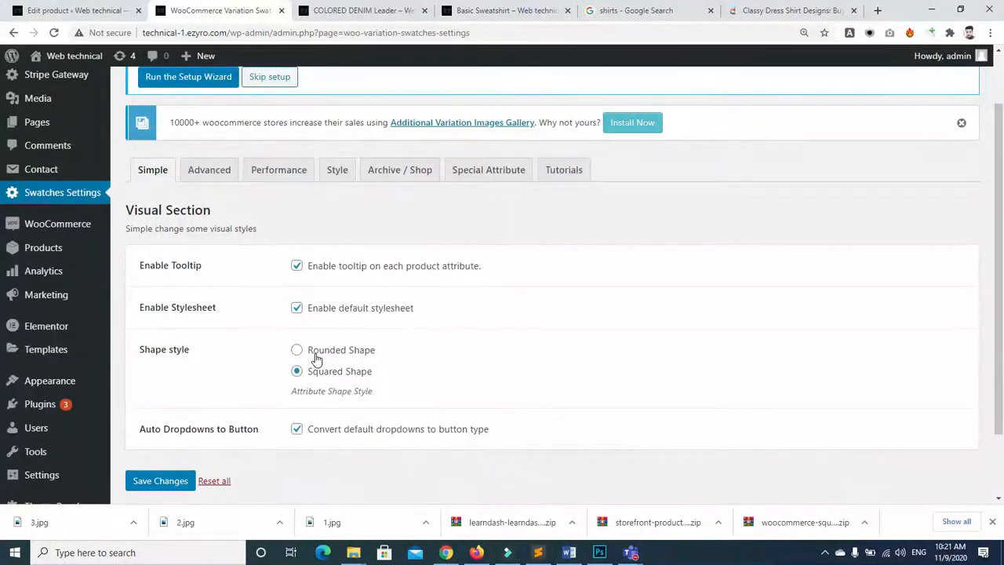
click(226, 176)
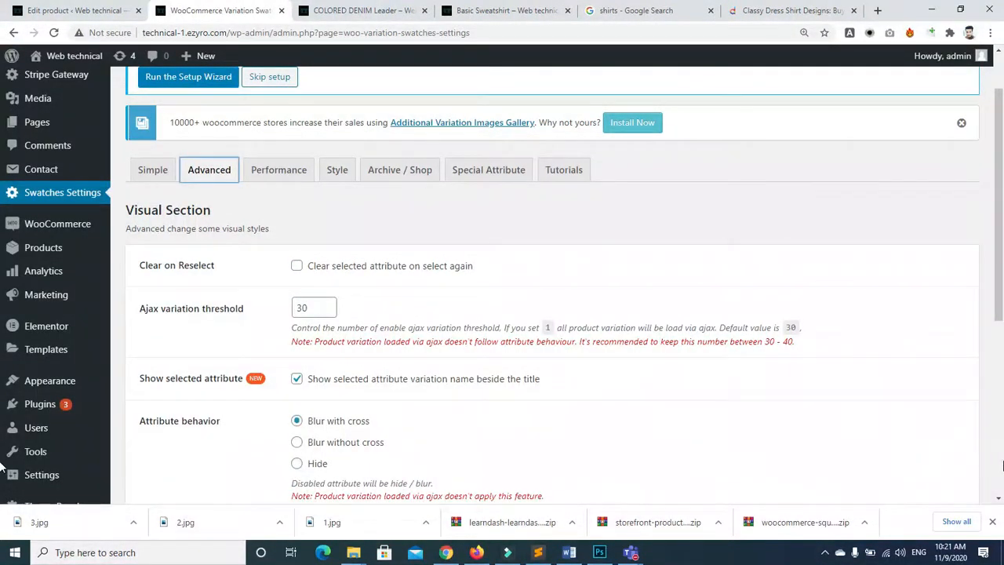
scroll(813, 448, down, 5)
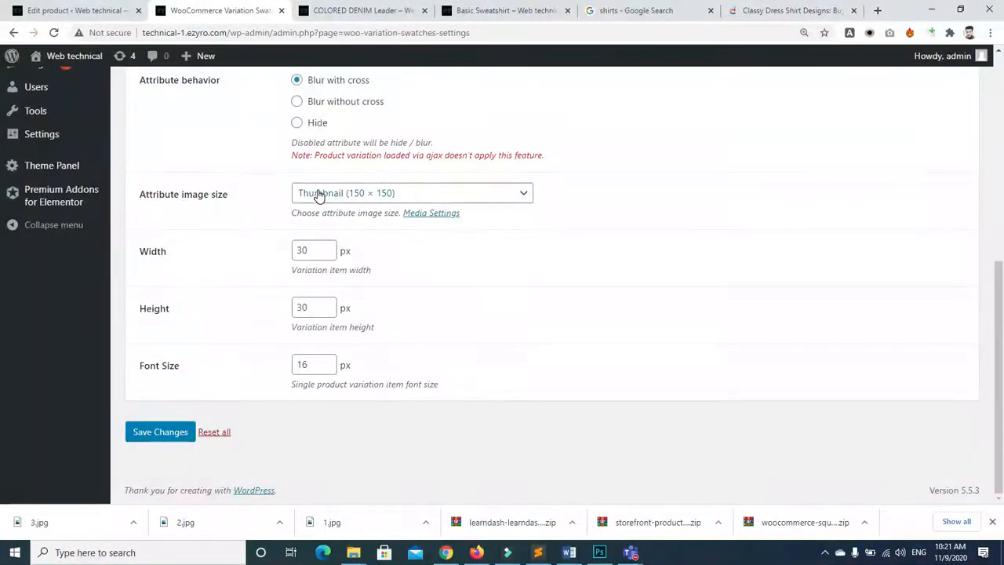
Compare the color and size swatches on the Daraz shirt page with the Advanced swatch settings
click(753, 11)
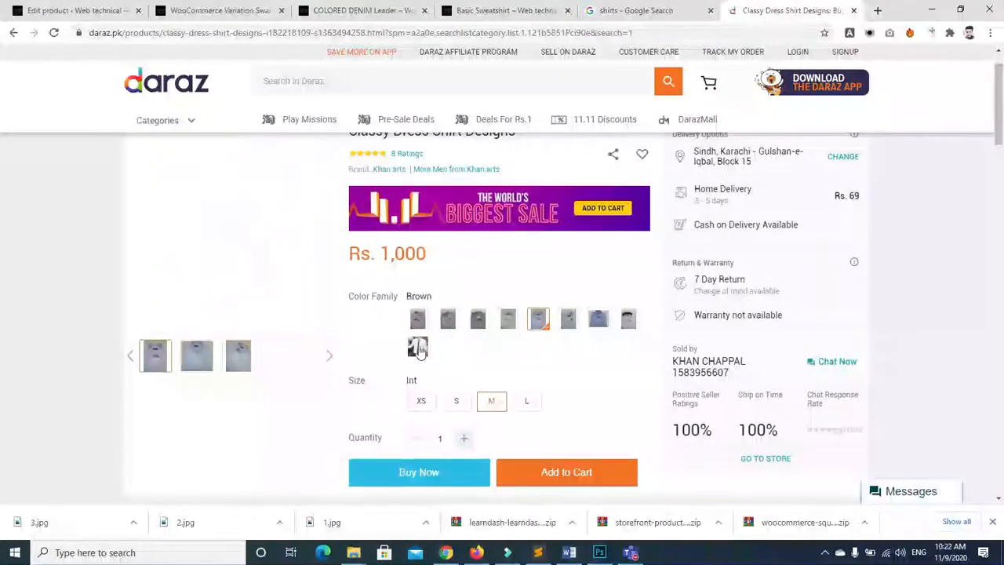
click(225, 11)
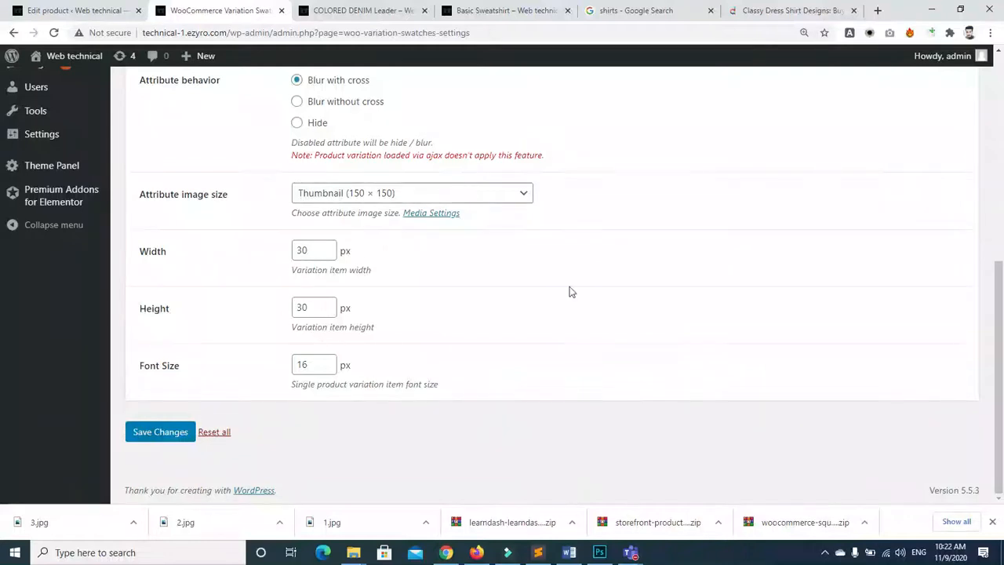
scroll(594, 292, up, 5)
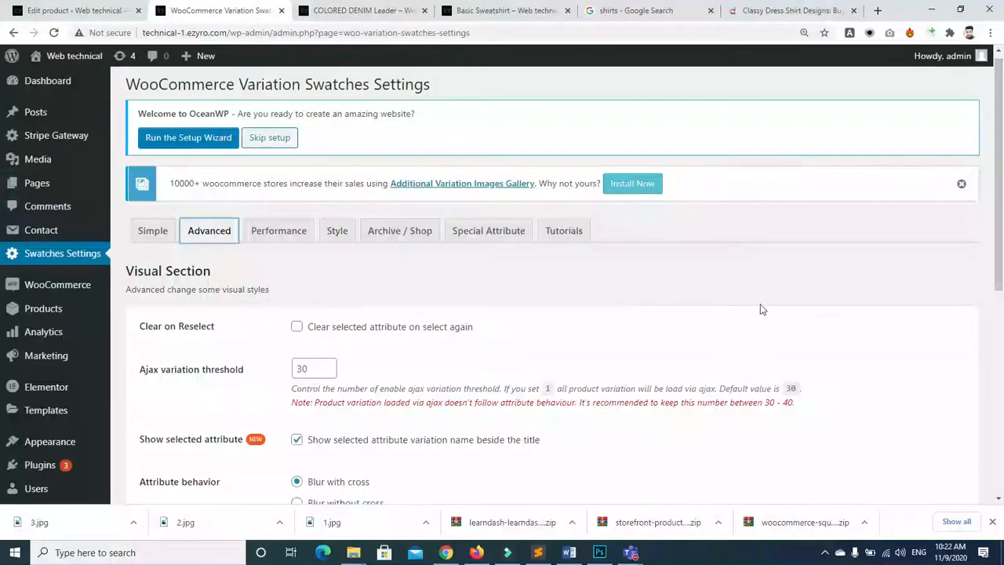
Set the variation item font size to 14 px in the Advanced swatch settings
scroll(760, 309, down, 5)
double_click(305, 363)
text(16)
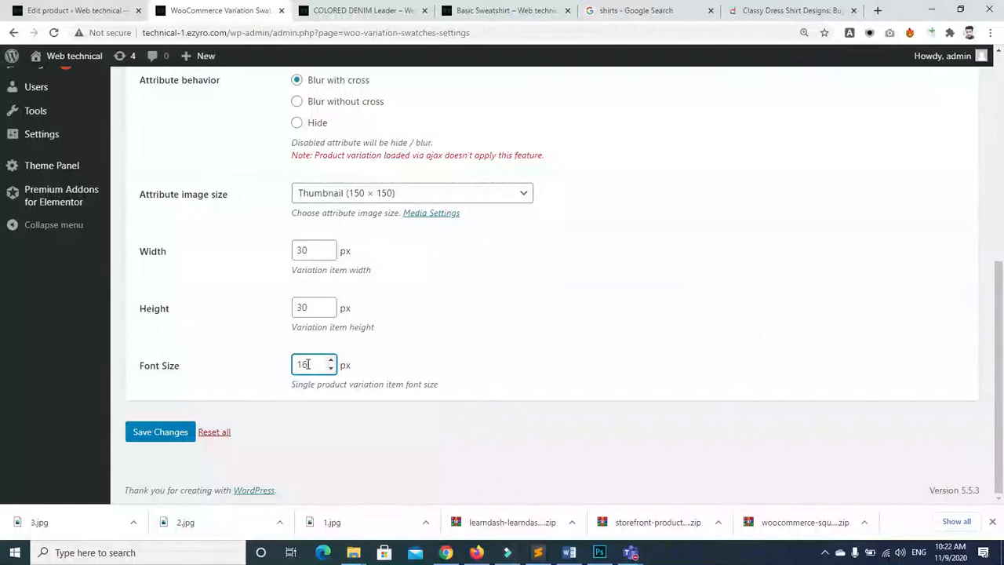
text(4)
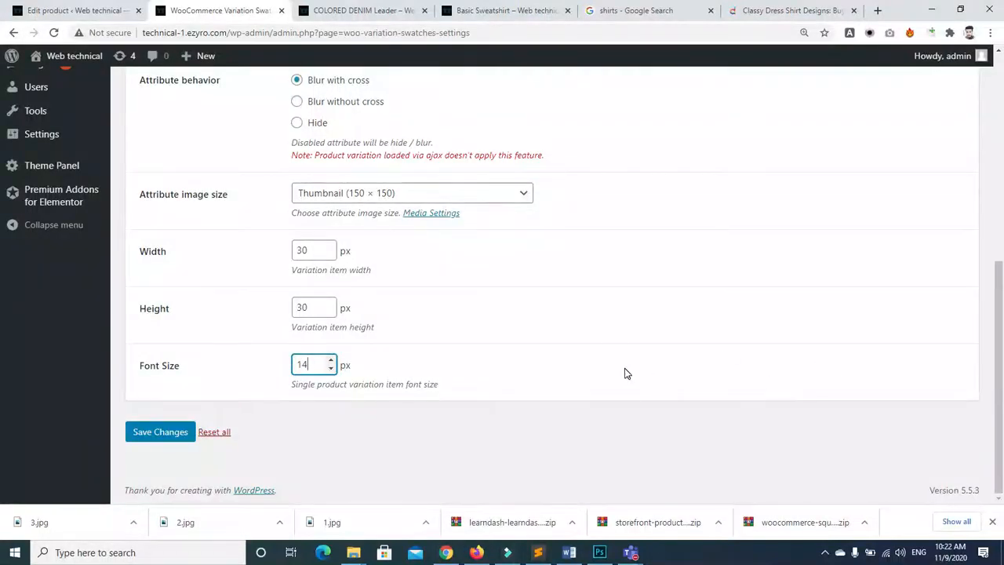
Look through the Performance, Archive / Shop and Style swatch settings and save the changes
drag(999, 351, 992, 193)
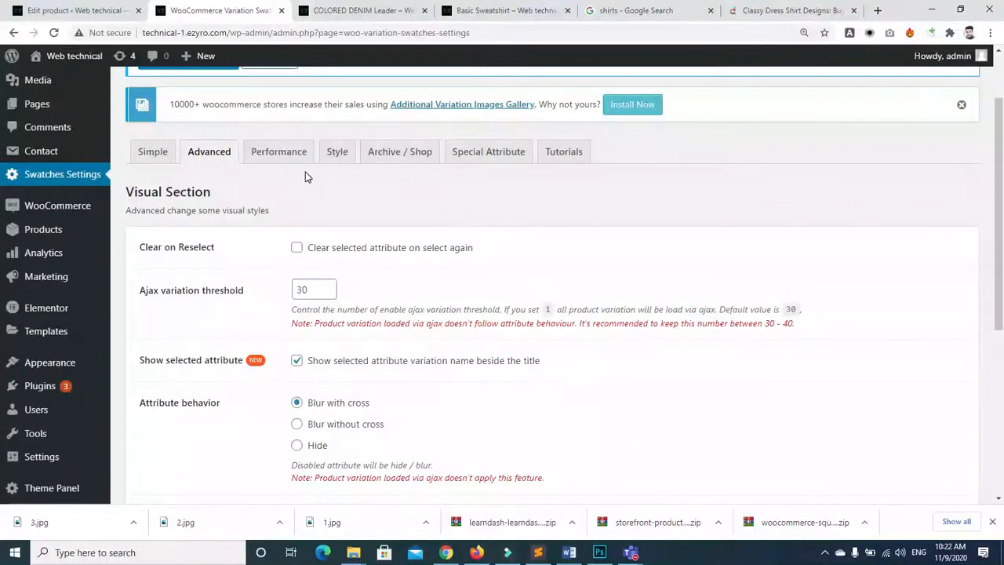
click(287, 159)
click(337, 155)
click(426, 155)
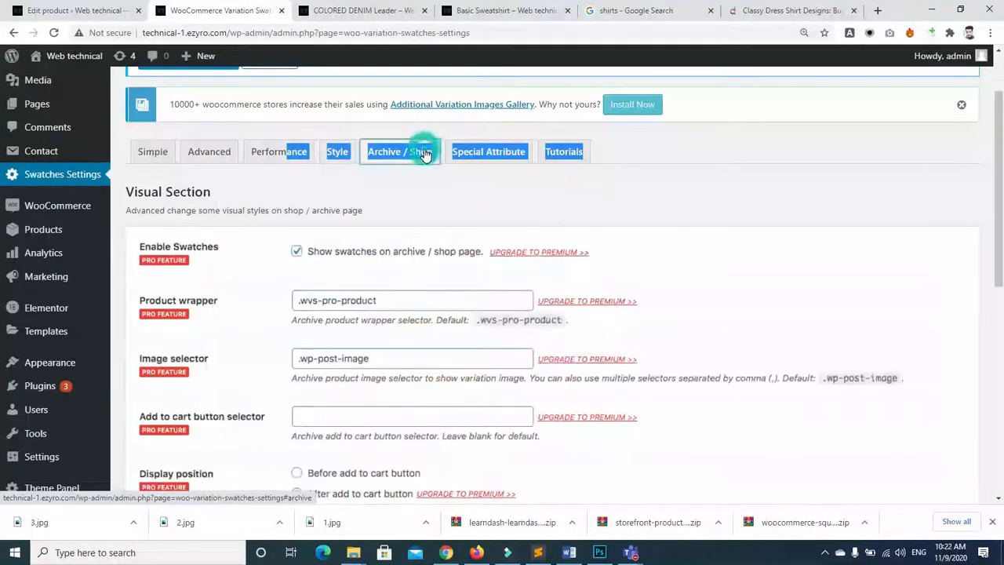
click(333, 156)
drag(999, 149, 997, 439)
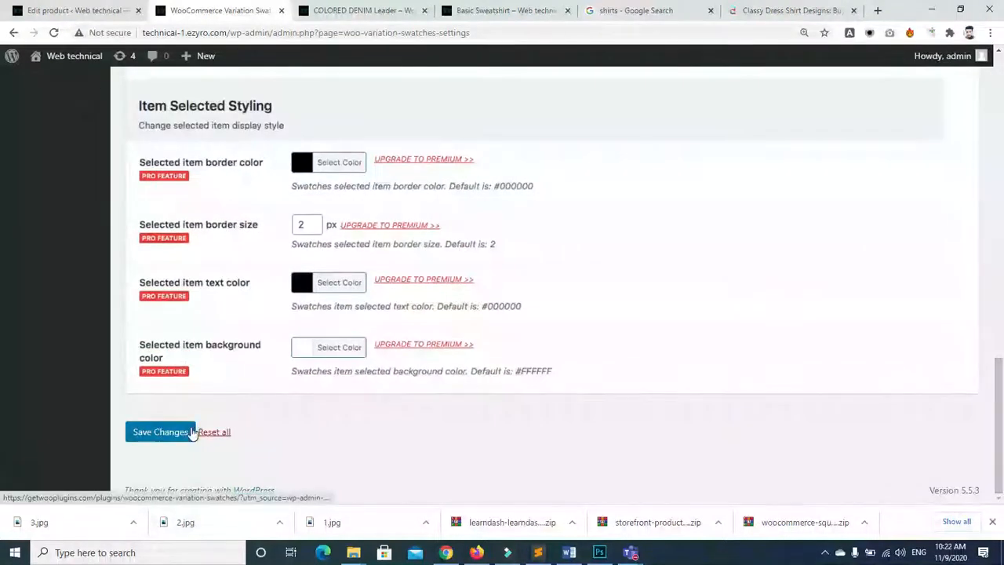
click(145, 444)
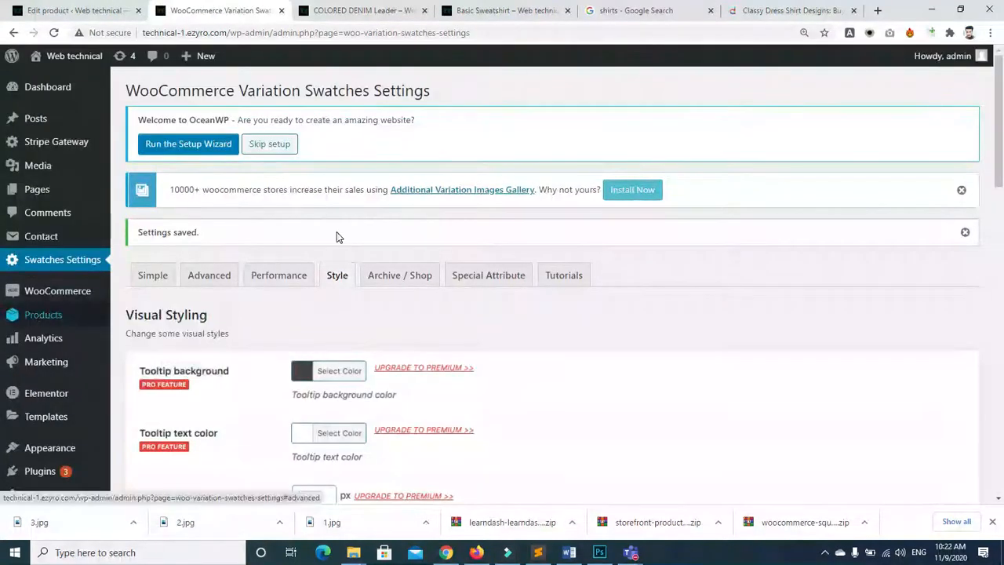
View the product attributes page and the list of all products
scroll(1001, 206, down, 2)
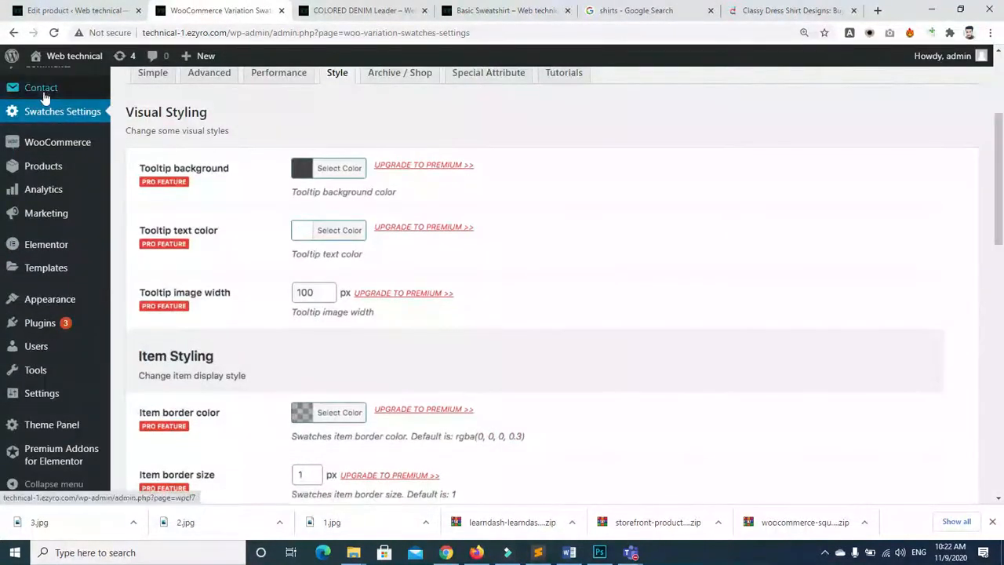
mouse_move(55, 169)
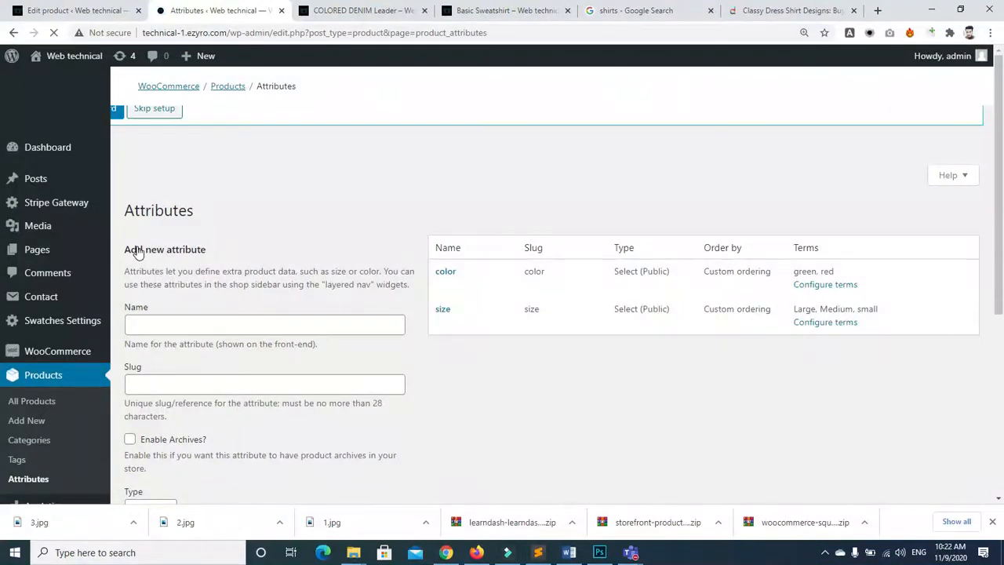
scroll(634, 335, down, 3)
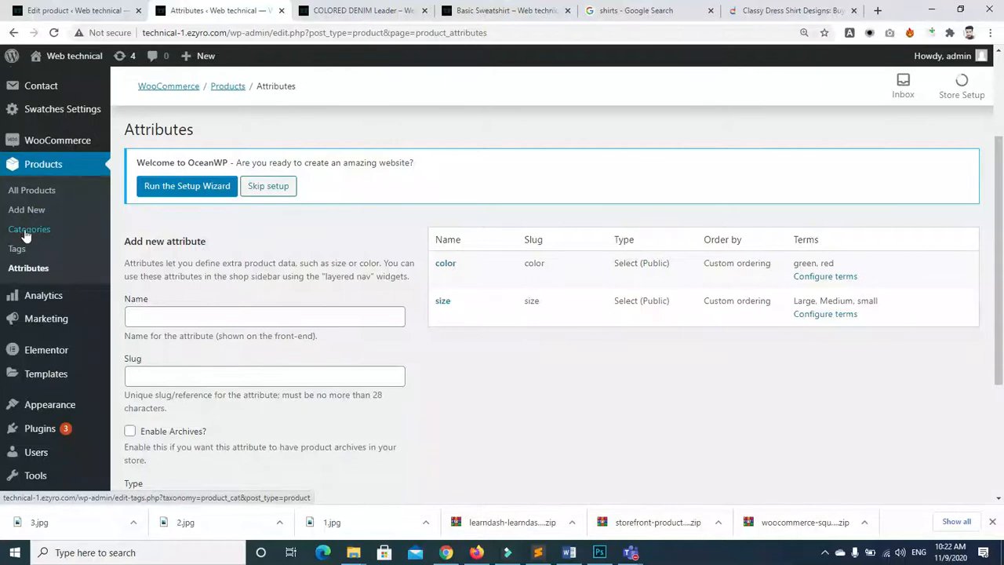
click(27, 191)
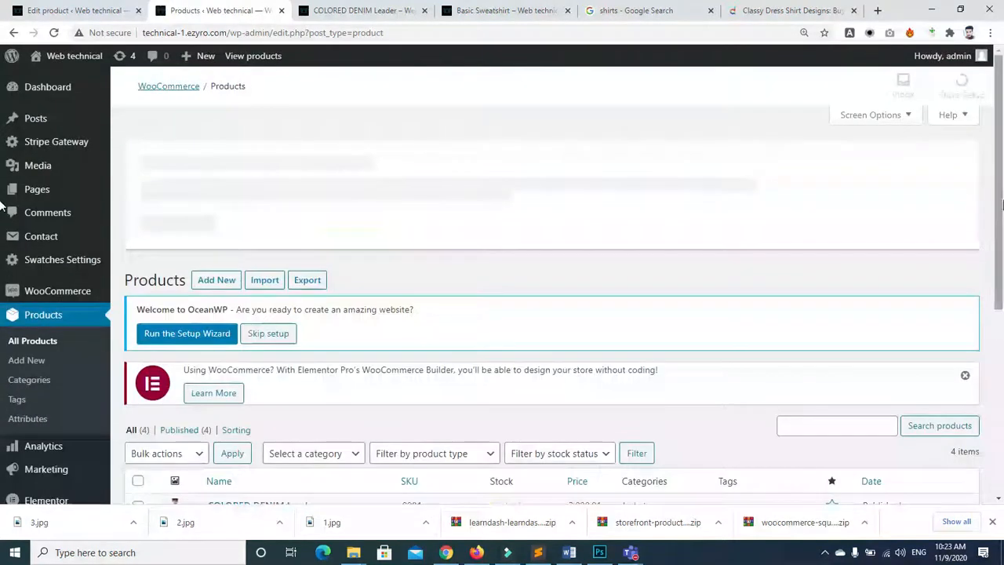
drag(1002, 204, 1002, 375)
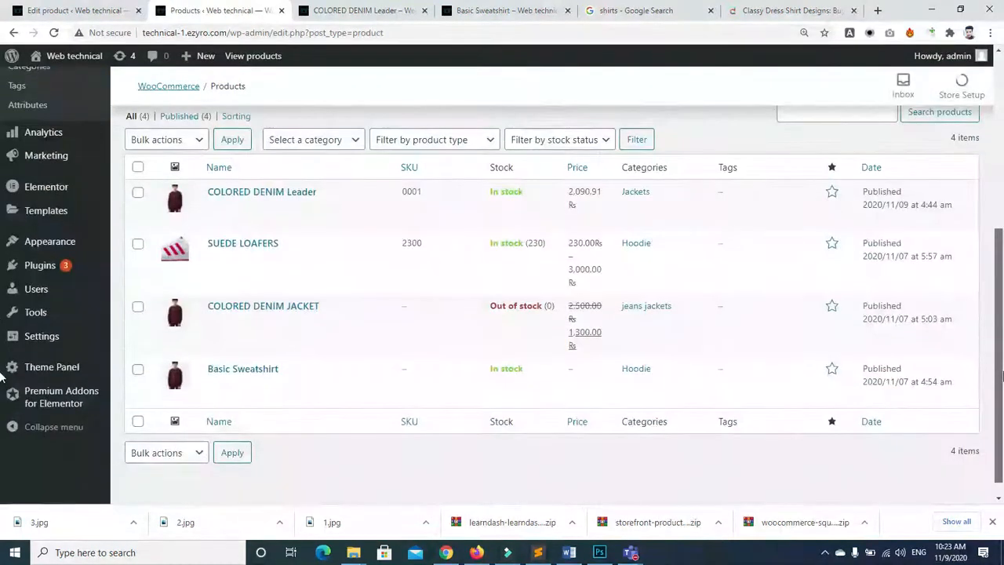
mouse_move(36, 295)
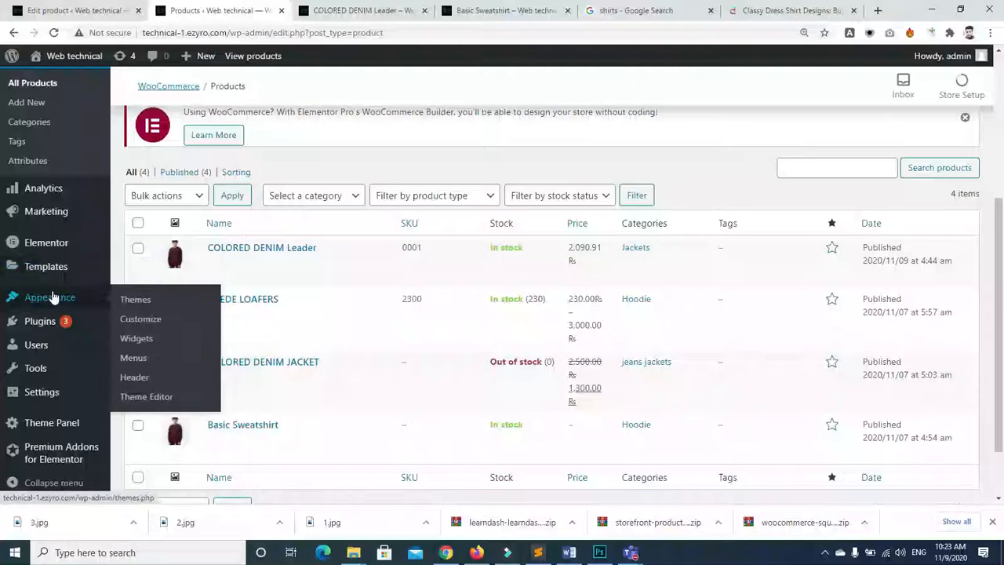
Reload the COLORED DENIM Leader product page and test the S with Green and M with Red swatches
click(333, 12)
click(54, 33)
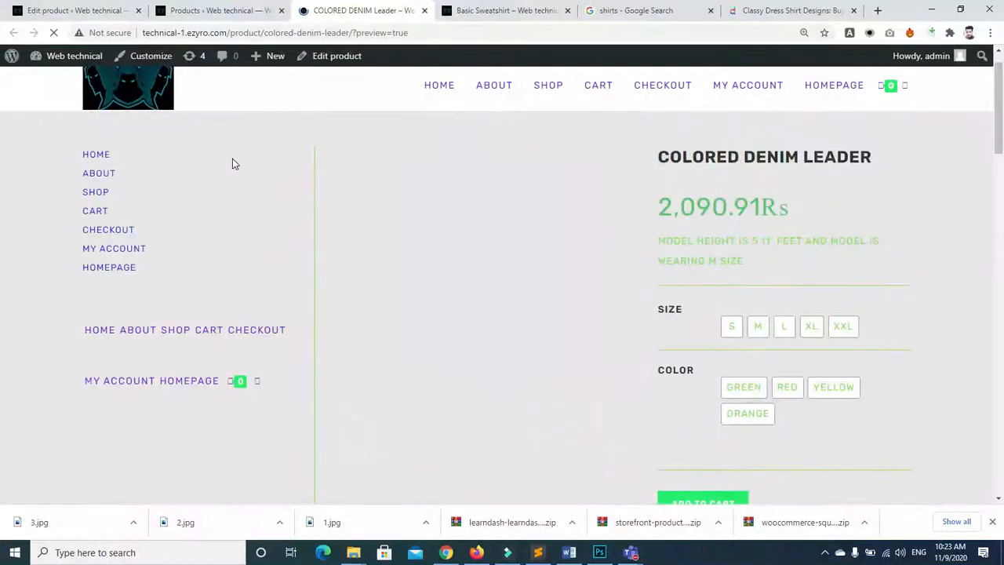
drag(1003, 159, 1002, 191)
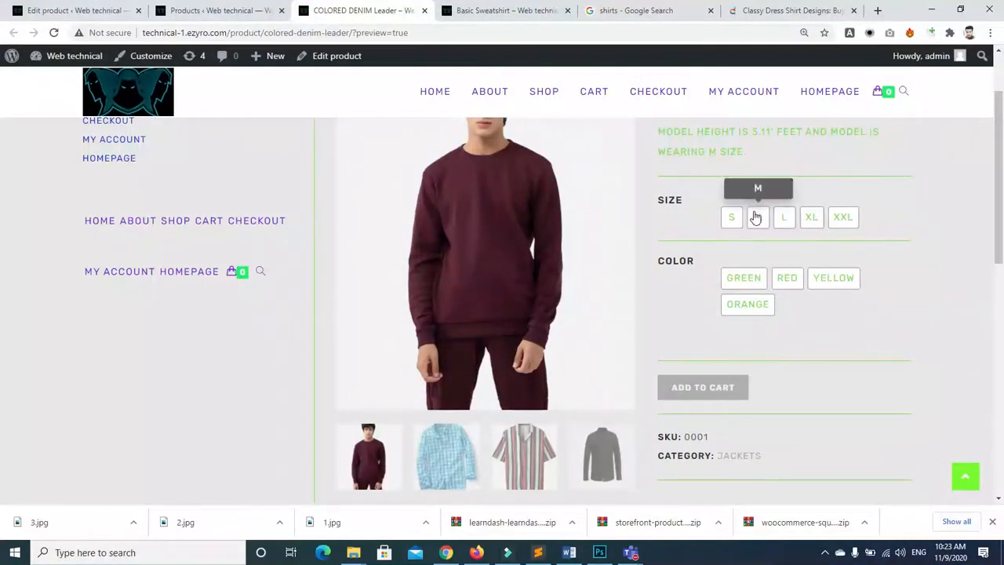
click(731, 218)
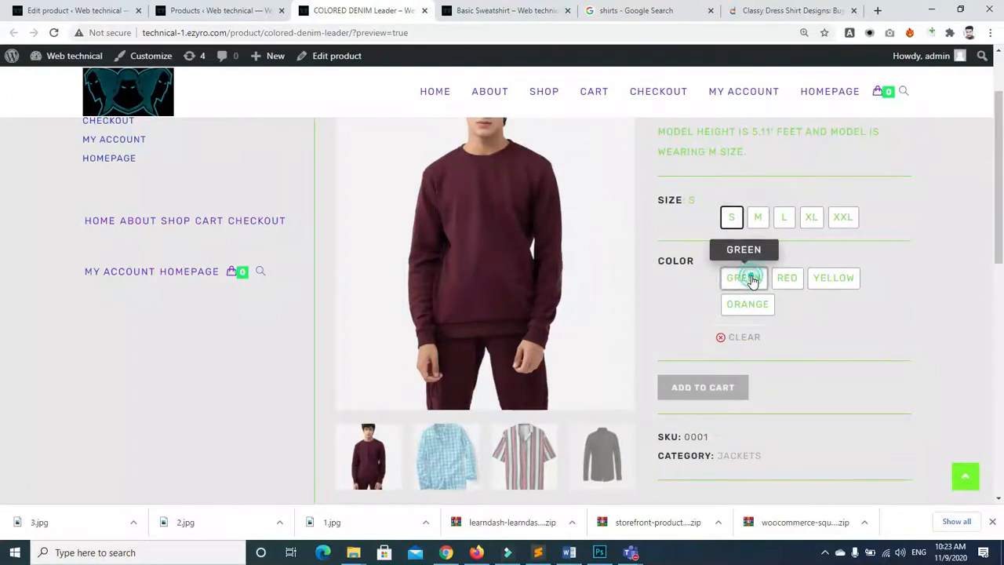
click(749, 277)
click(757, 217)
click(789, 277)
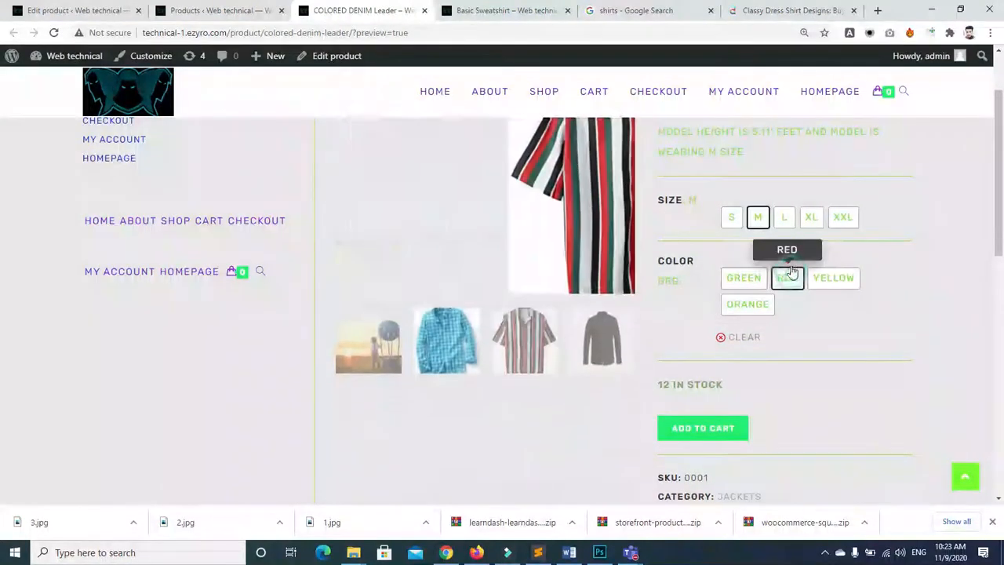
Test further swatch combinations: L with Yellow, XXL with Red, S with Green and M with Red
click(784, 217)
click(840, 278)
click(843, 217)
click(787, 277)
click(731, 218)
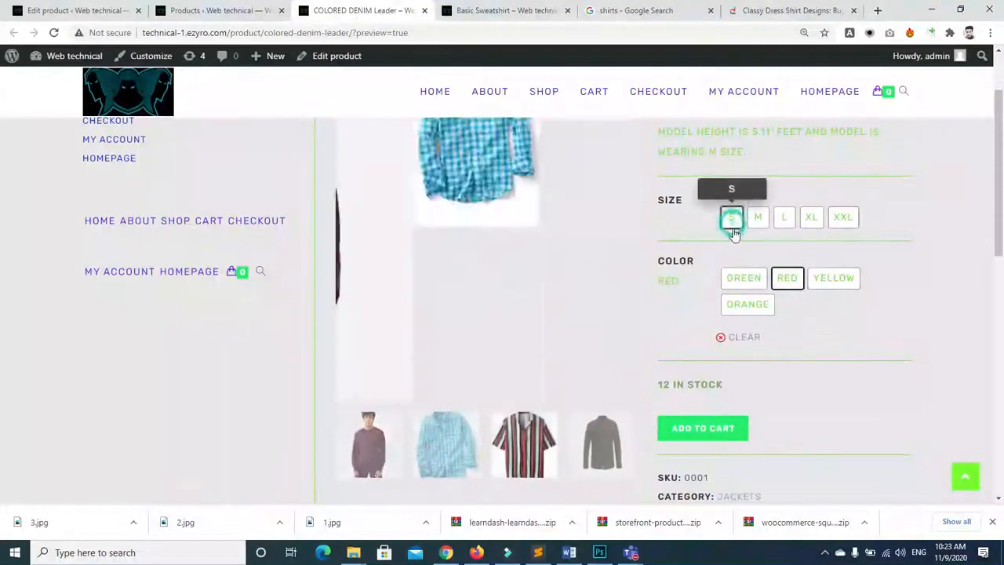
click(742, 282)
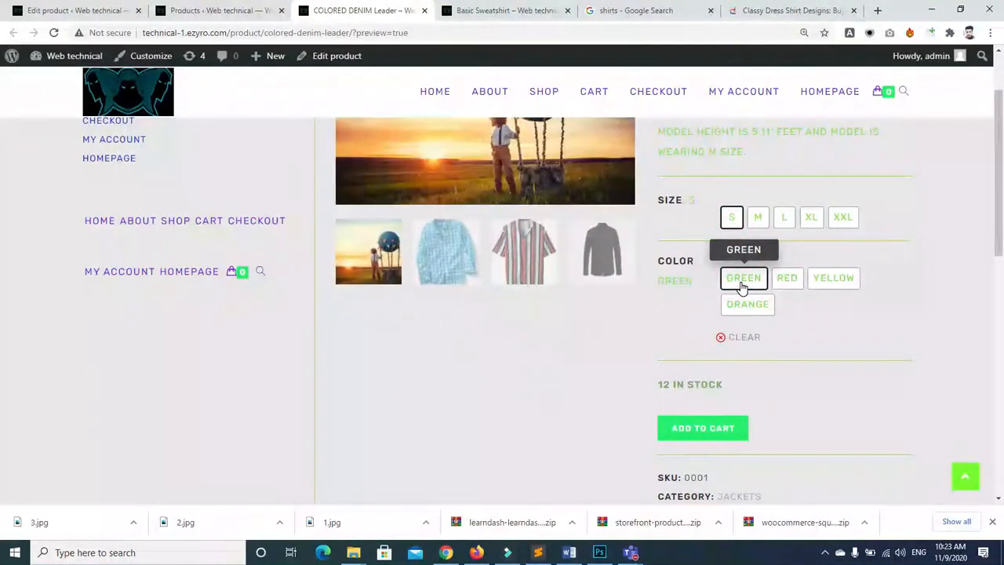
click(758, 218)
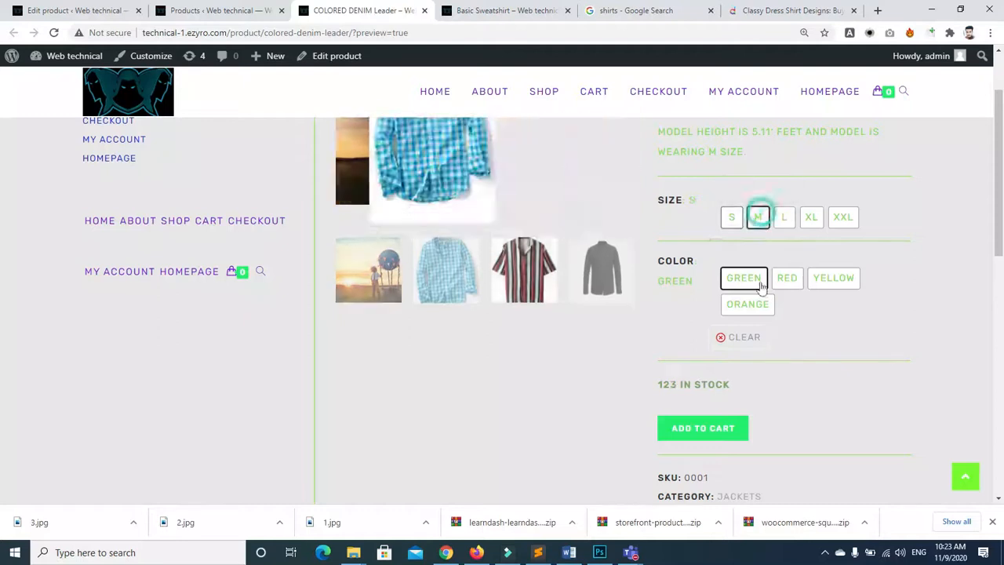
click(788, 279)
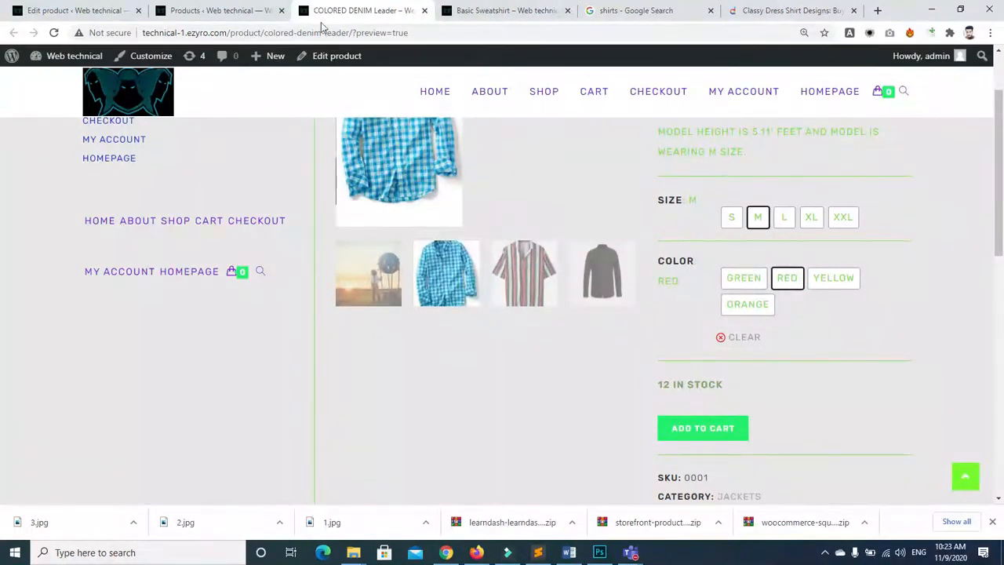
Reload the COLORED DENIM Leader edit page and open Swatches Settings in its product data
click(226, 11)
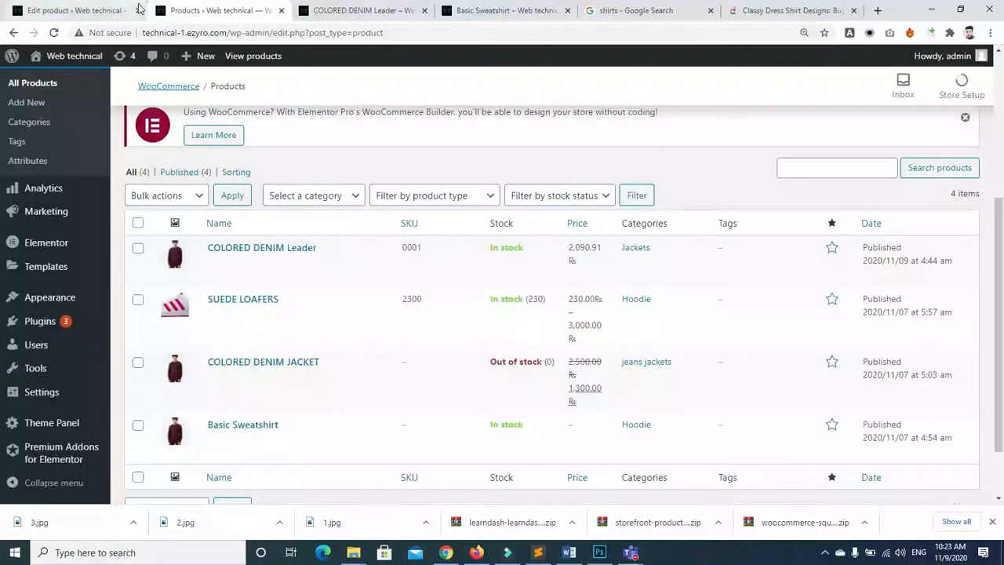
click(69, 11)
scroll(574, 257, up, 3)
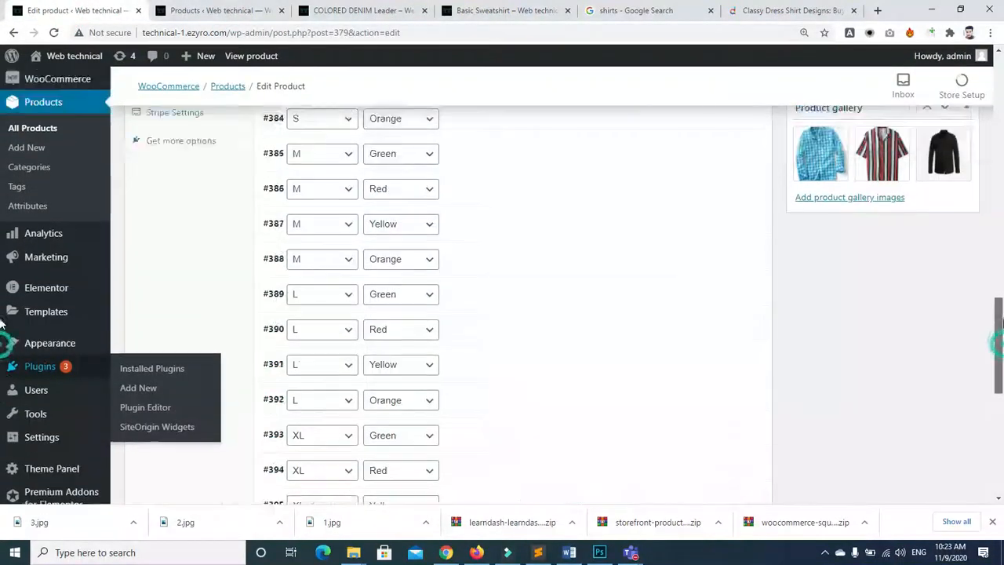
click(54, 33)
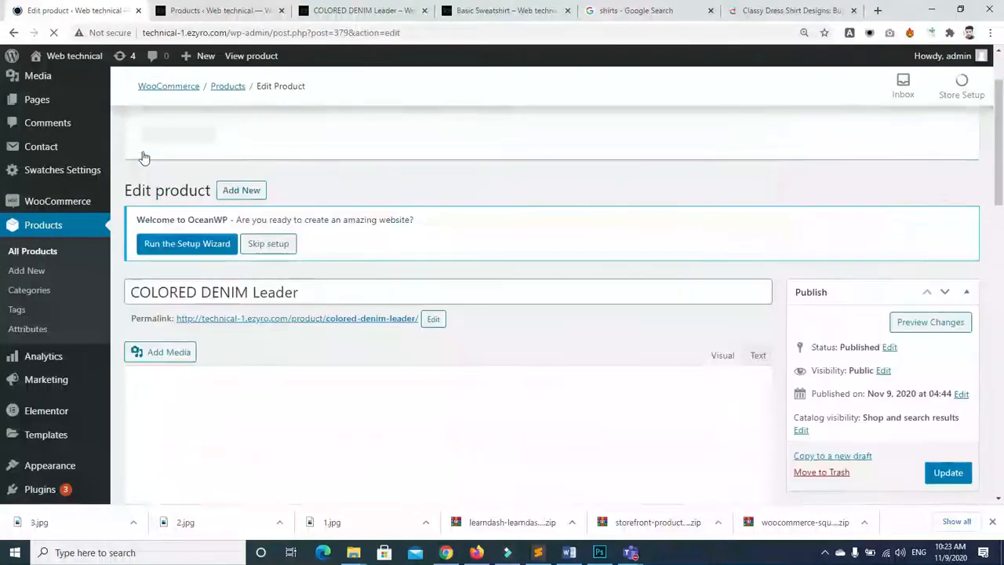
scroll(999, 149, down, 3)
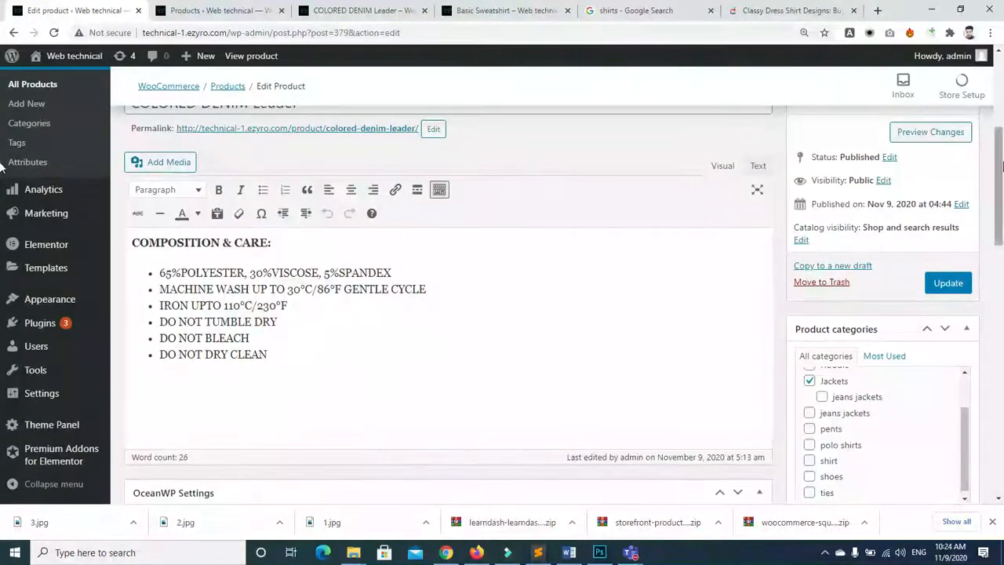
scroll(384, 267, down, 2)
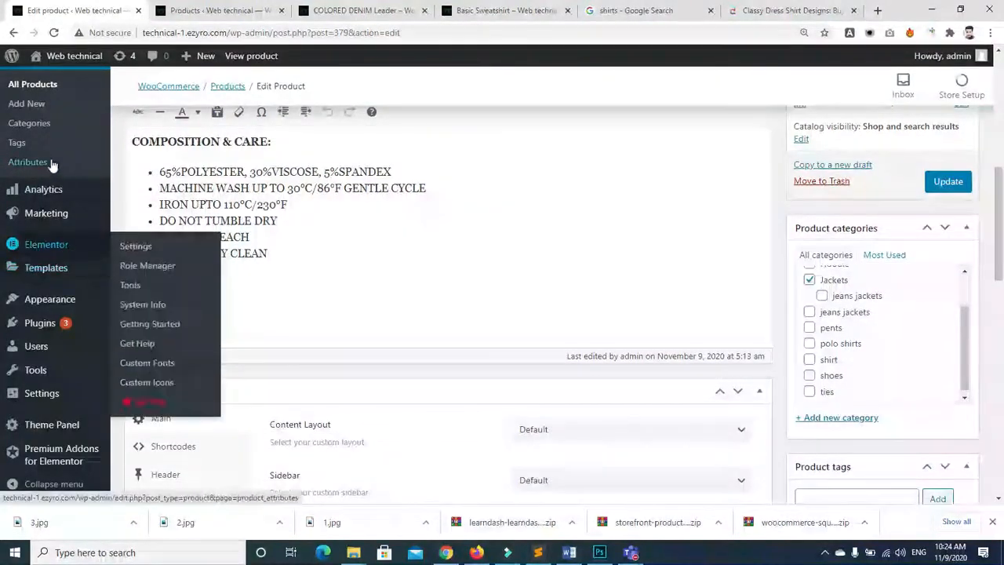
mouse_move(44, 398)
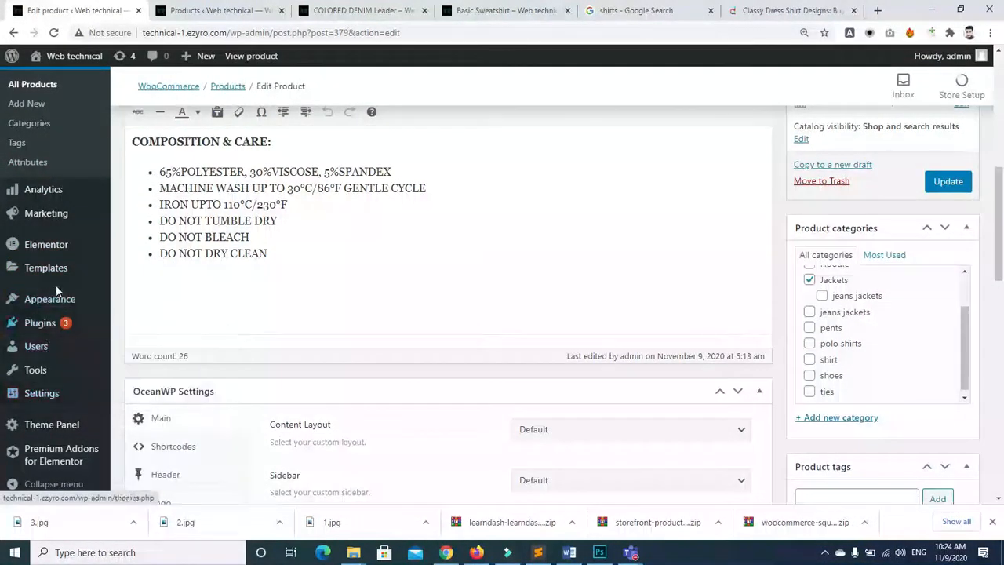
scroll(2, 251, down, 3)
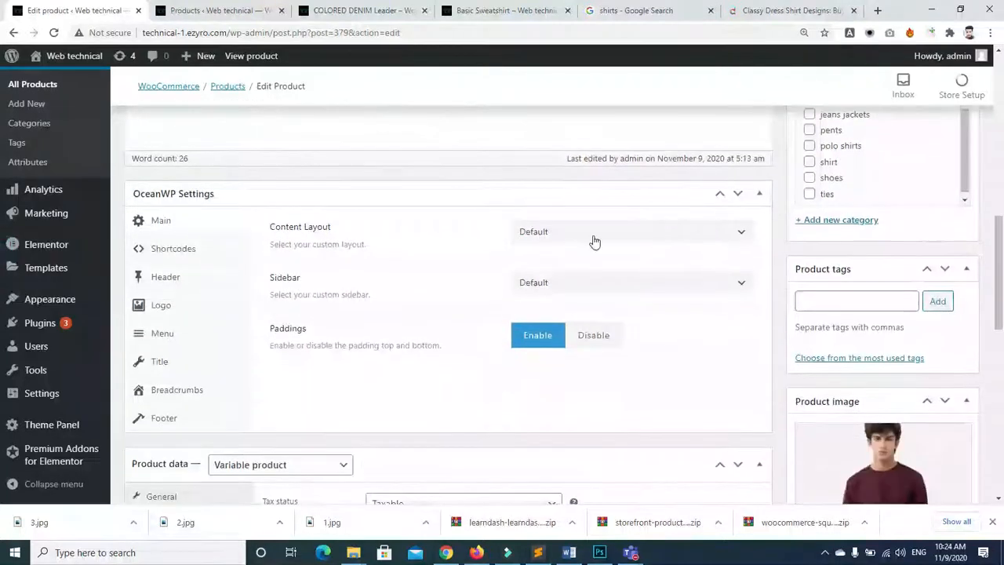
scroll(3, 286, down, 3)
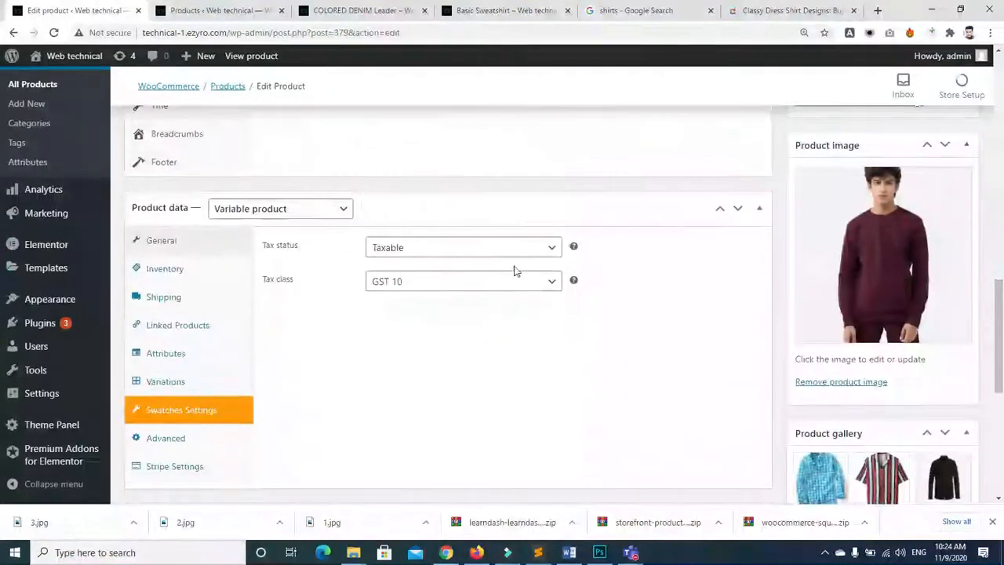
click(163, 415)
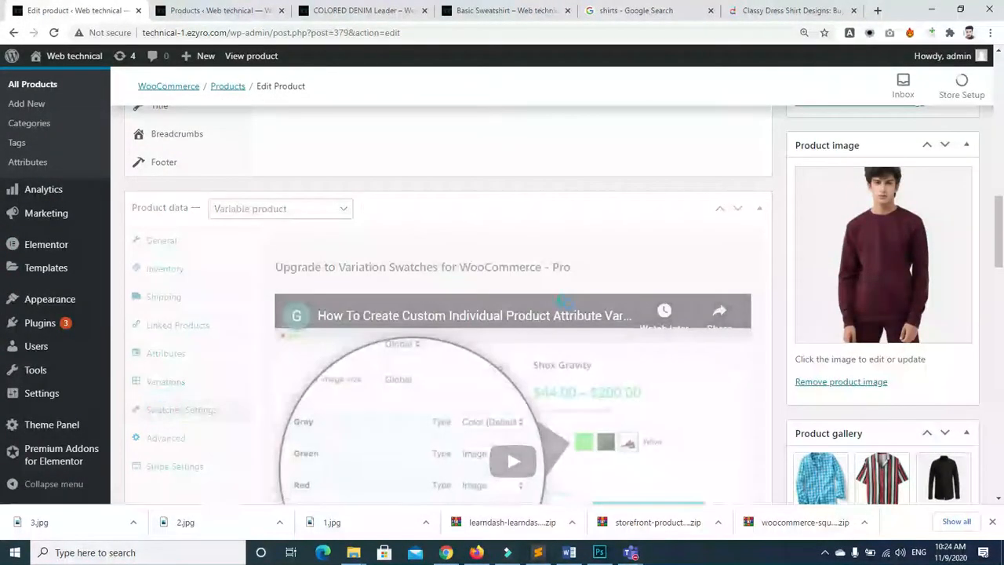
Review the Variation Swatches Pro feature list, open its upgrade page and close that page again
drag(998, 233, 1000, 357)
scroll(999, 427, up, 2)
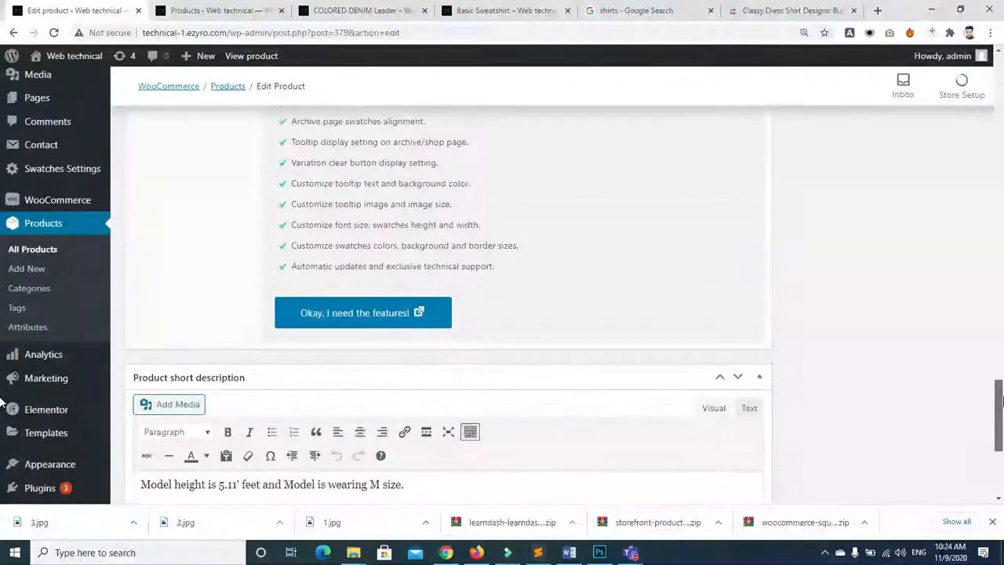
click(358, 320)
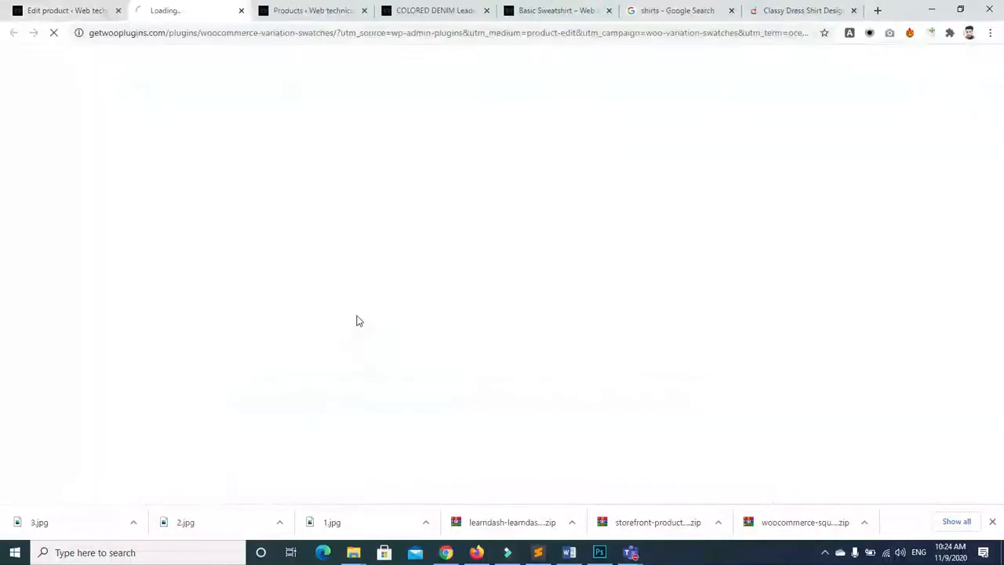
click(241, 10)
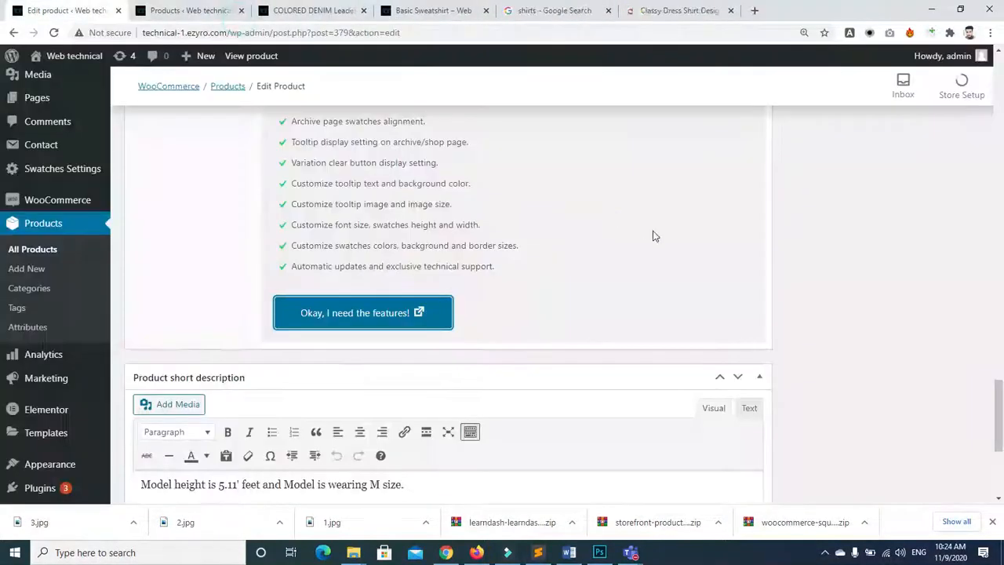
Return to the product's attributes, collapse the short description section, and save the Size and Color attributes
scroll(999, 277, up, 6)
scroll(163, 308, up, 1)
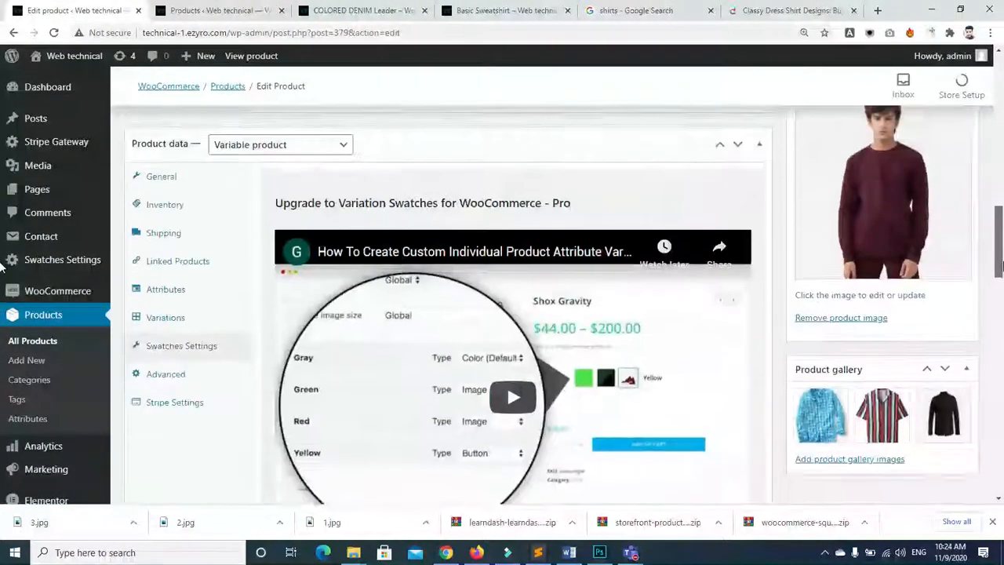
click(163, 307)
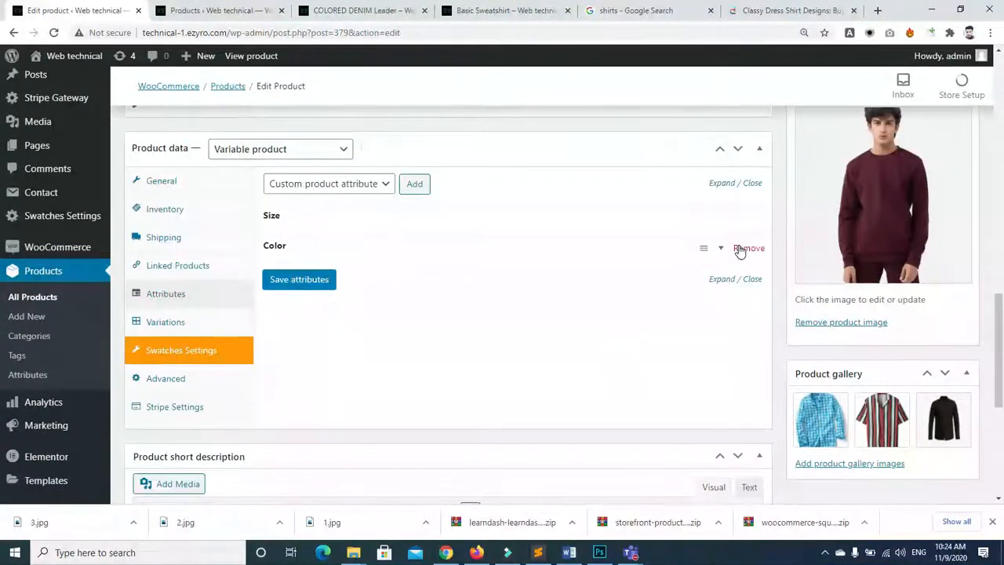
scroll(724, 250, down, 3)
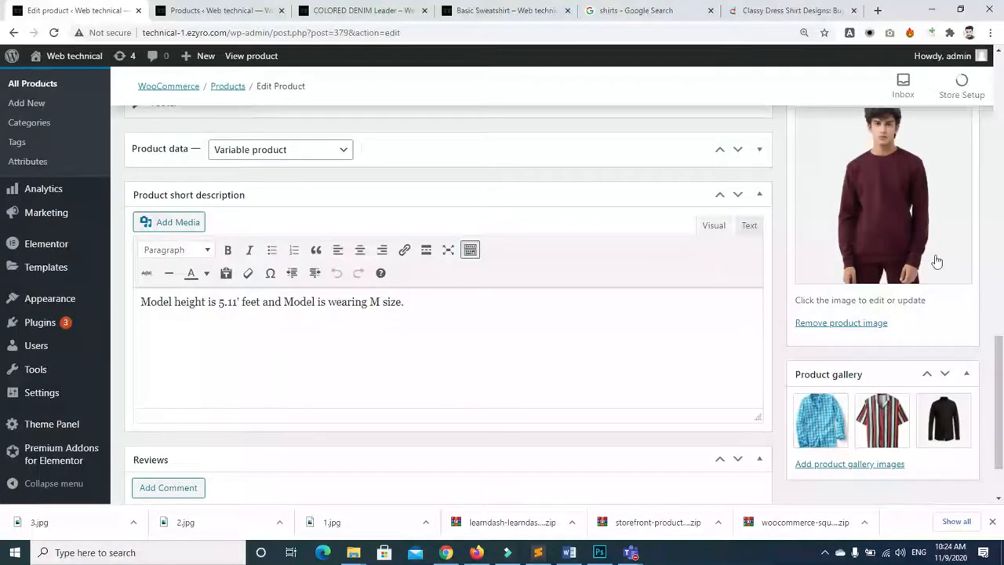
drag(1002, 363, 1000, 304)
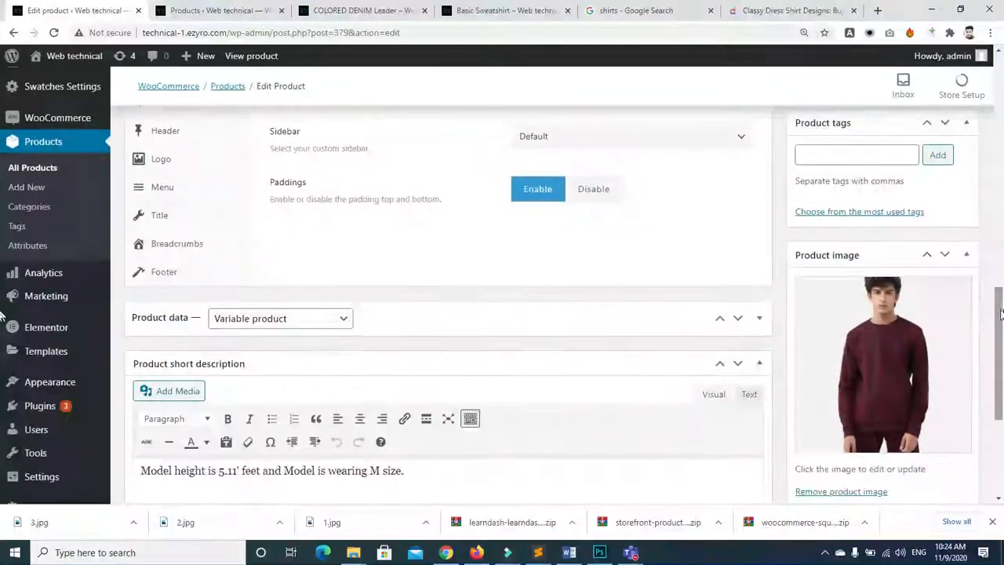
click(758, 364)
click(758, 320)
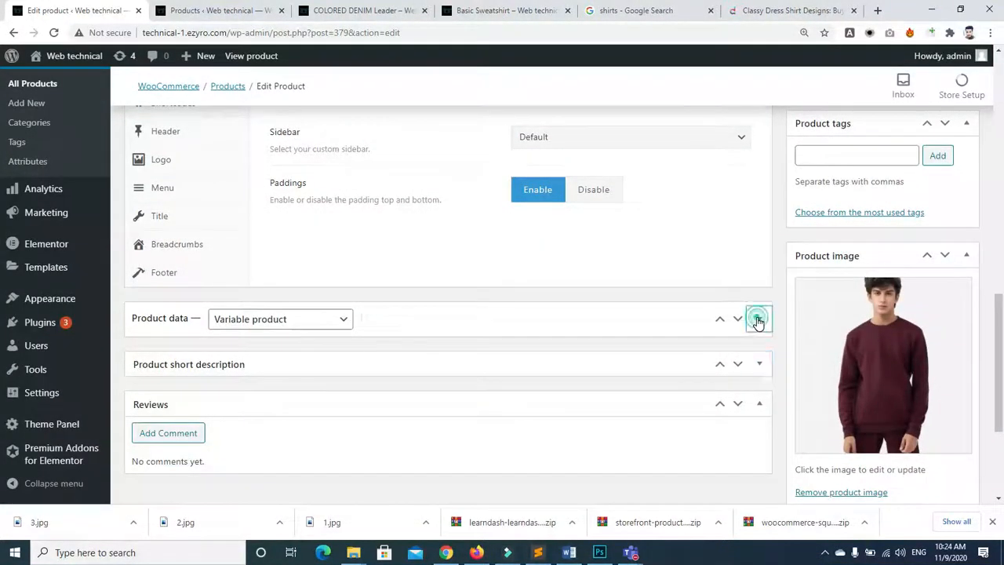
drag(1000, 322, 1001, 361)
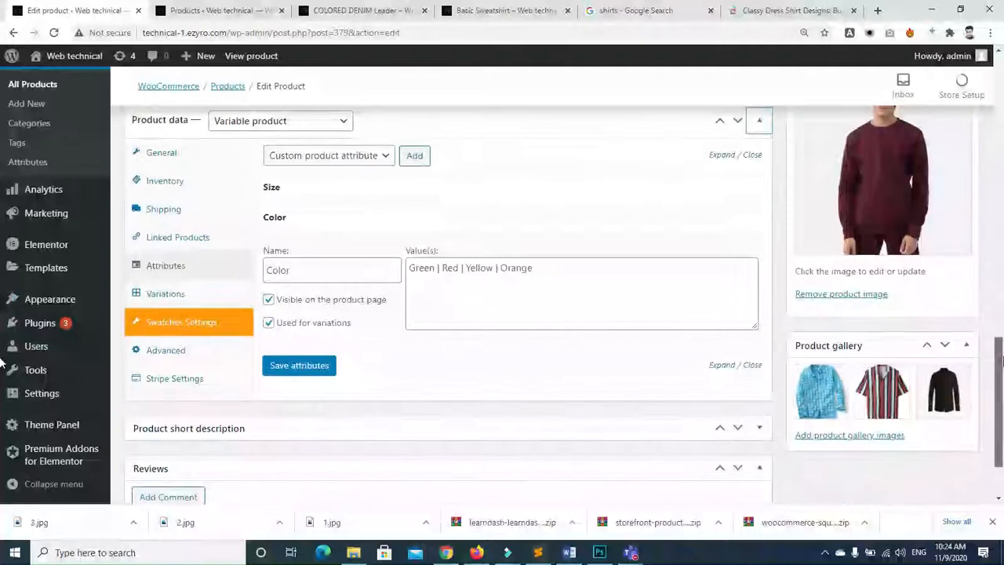
click(310, 368)
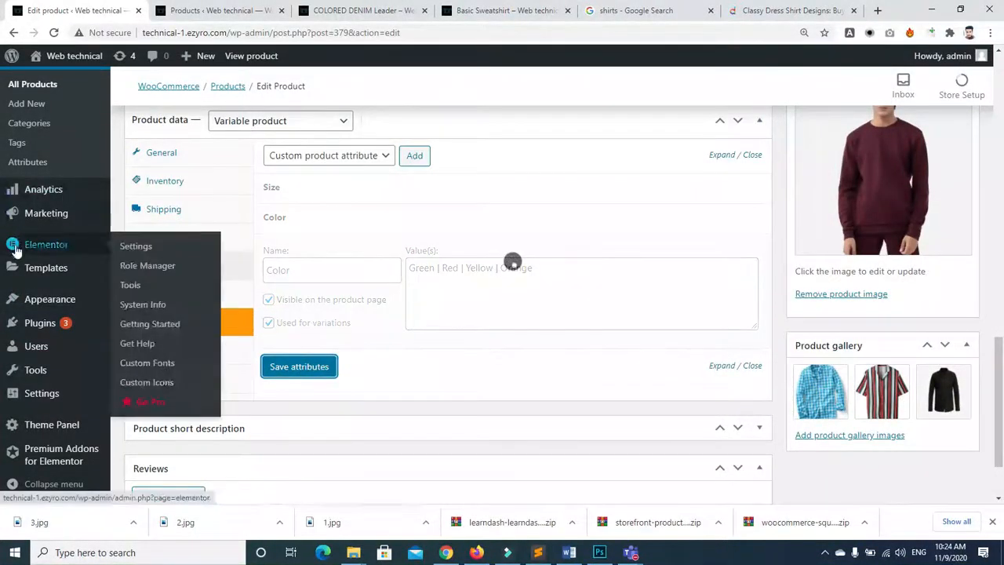
Open the store-wide product attributes page in a new tab and review the listed color and size attributes
mouse_move(47, 306)
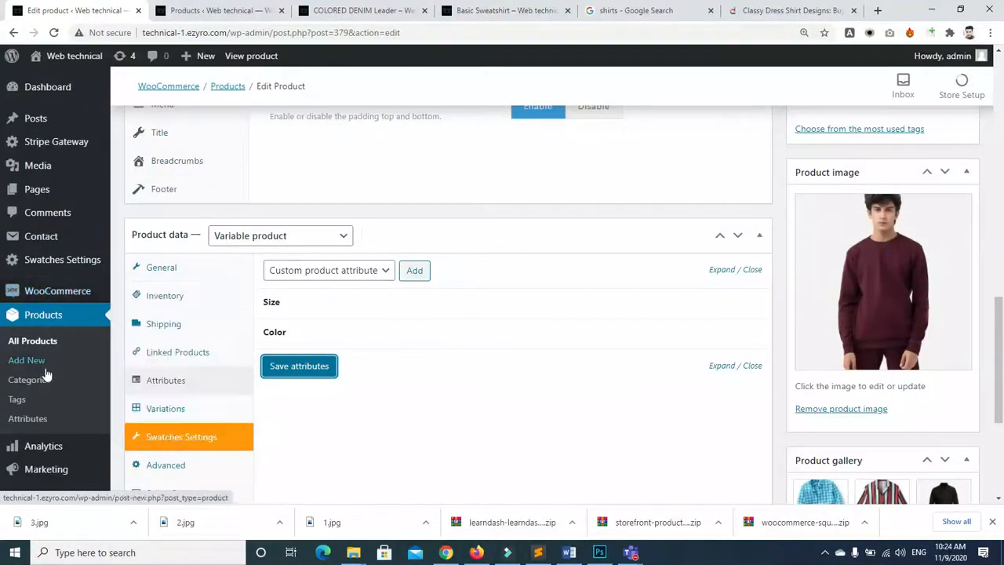
right_click(27, 424)
click(56, 298)
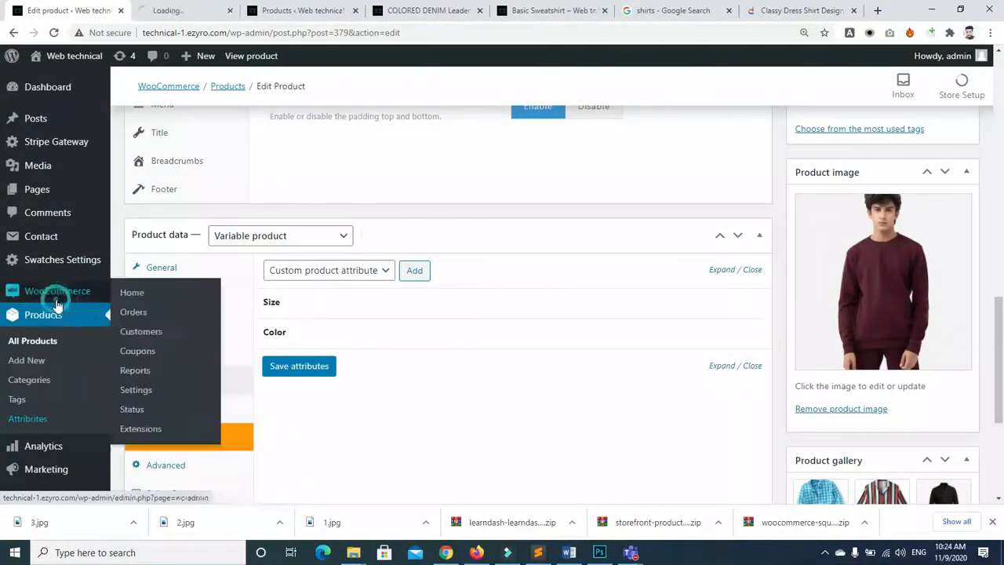
click(176, 12)
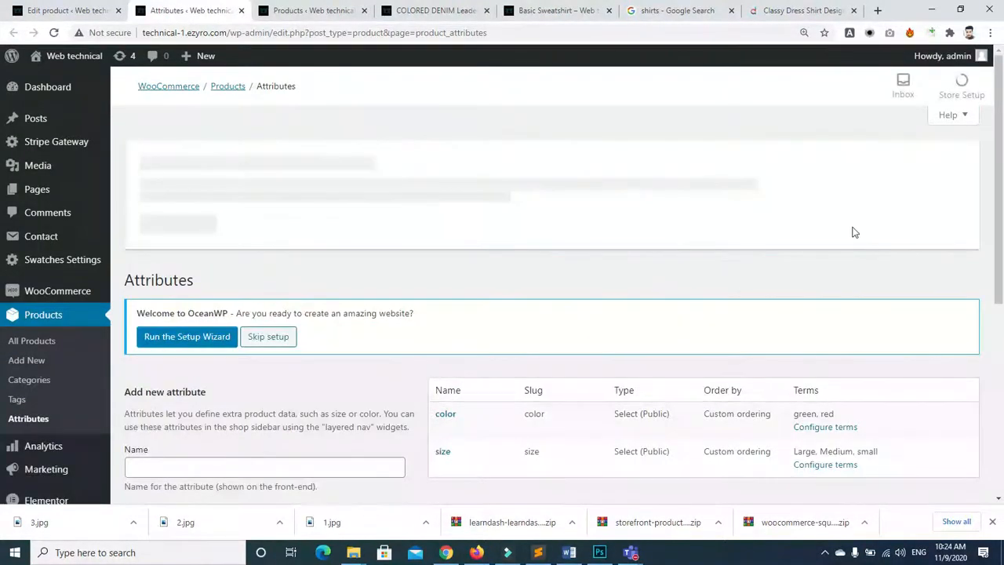
drag(1000, 208, 1003, 318)
drag(1002, 260, 1003, 281)
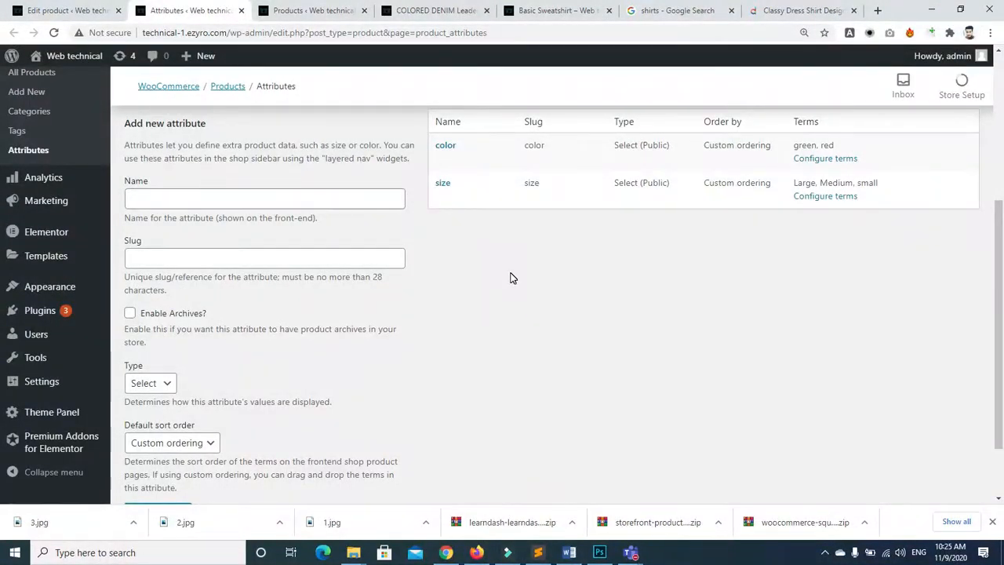
scroll(2, 262, up, 1)
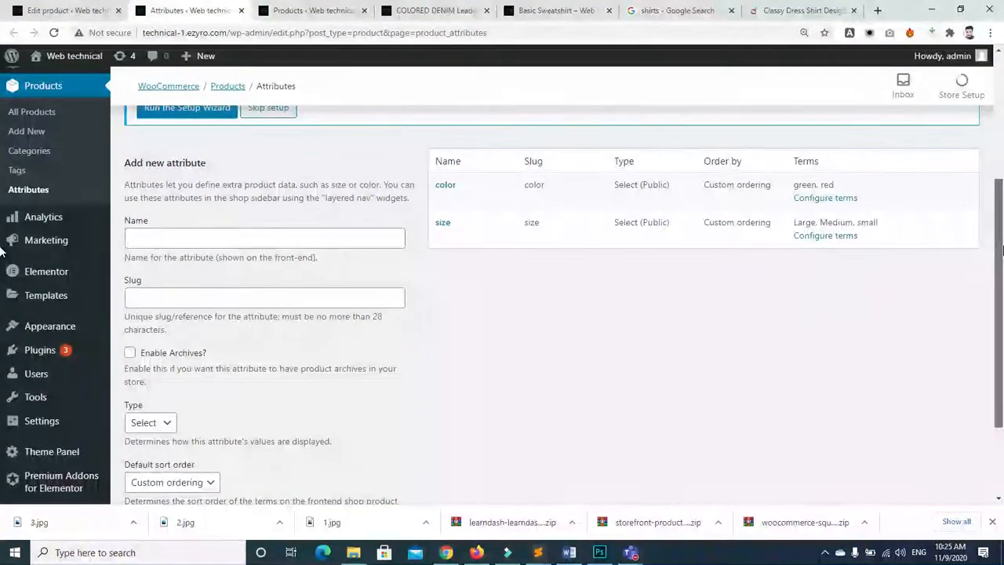
scroll(2, 249, up, 1)
mouse_move(830, 224)
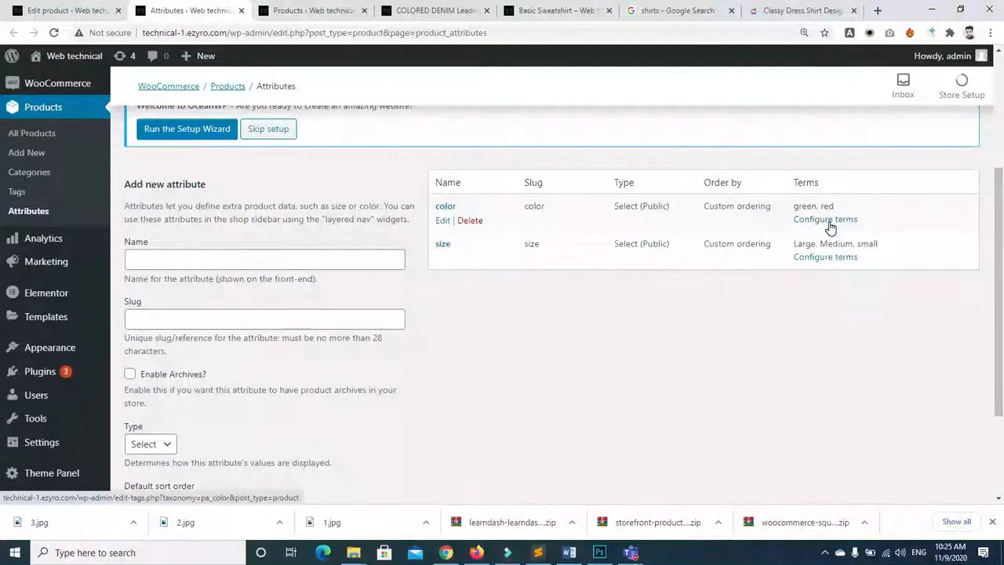
Edit the color attribute, set its type to Color with custom ordering as the default sort order, and update it
click(443, 223)
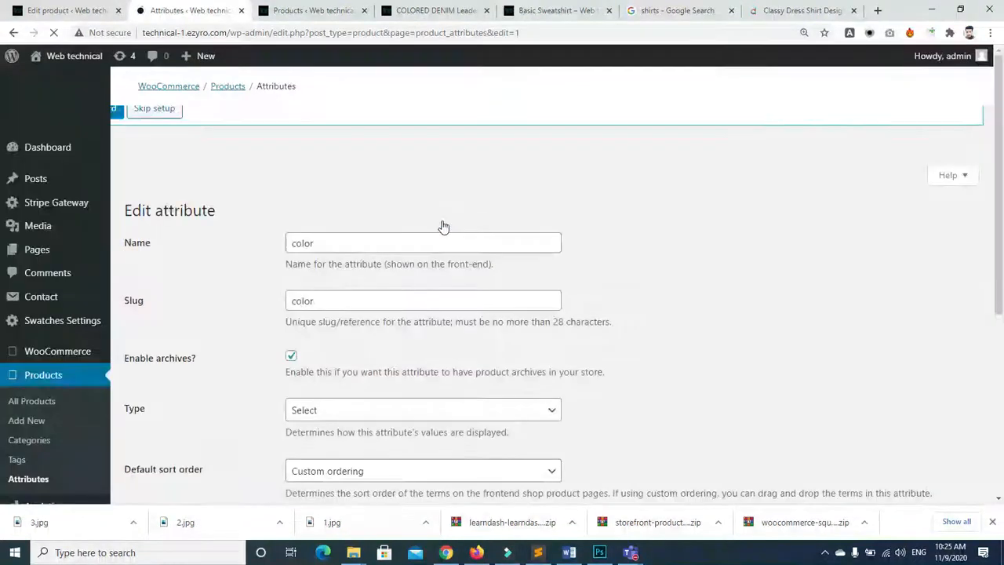
scroll(656, 344, down, 3)
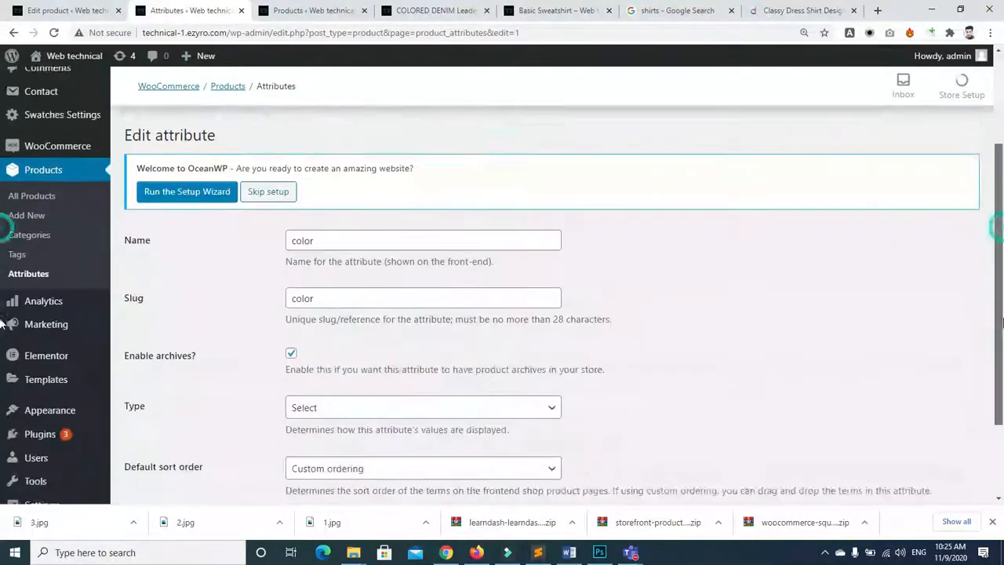
click(474, 319)
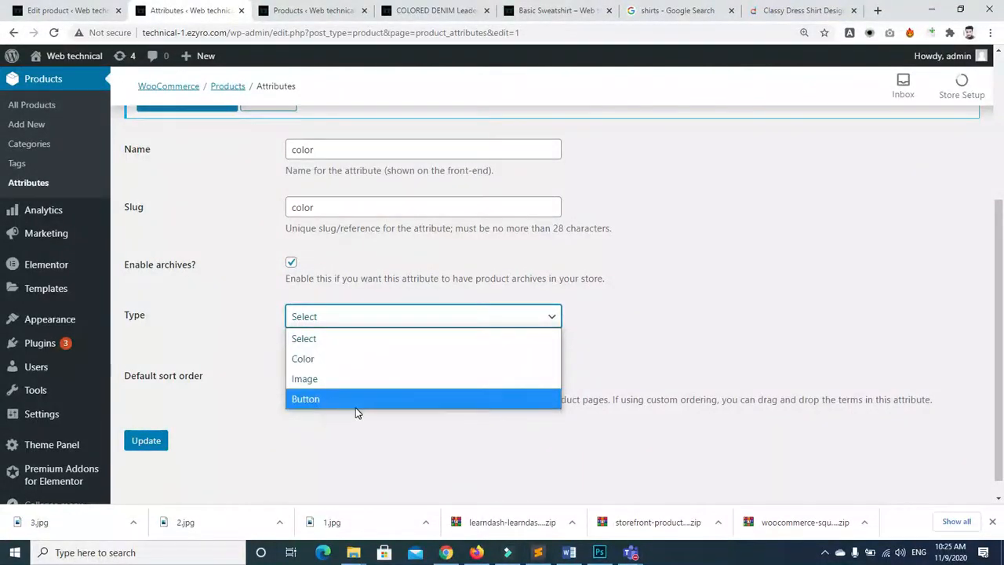
click(331, 397)
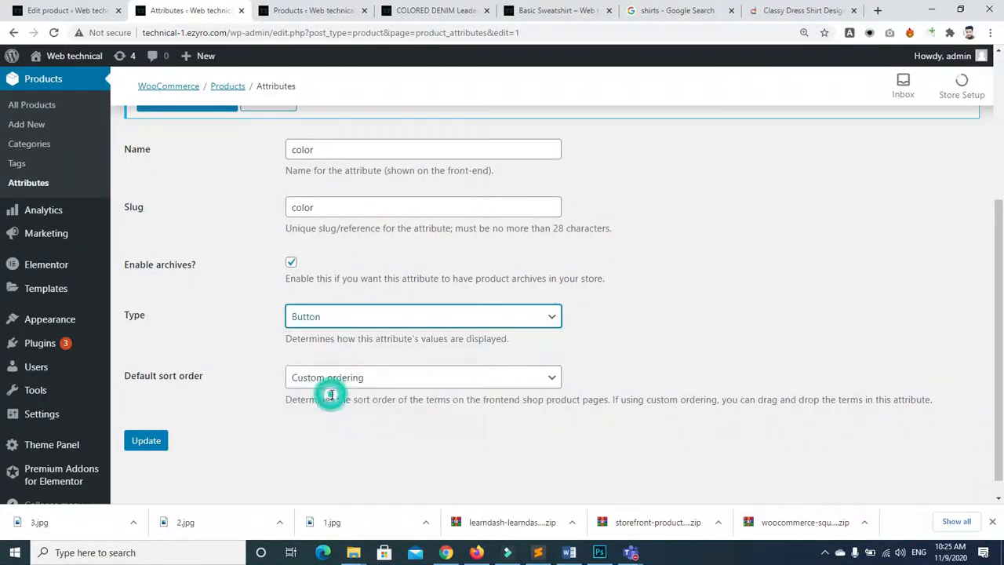
click(324, 324)
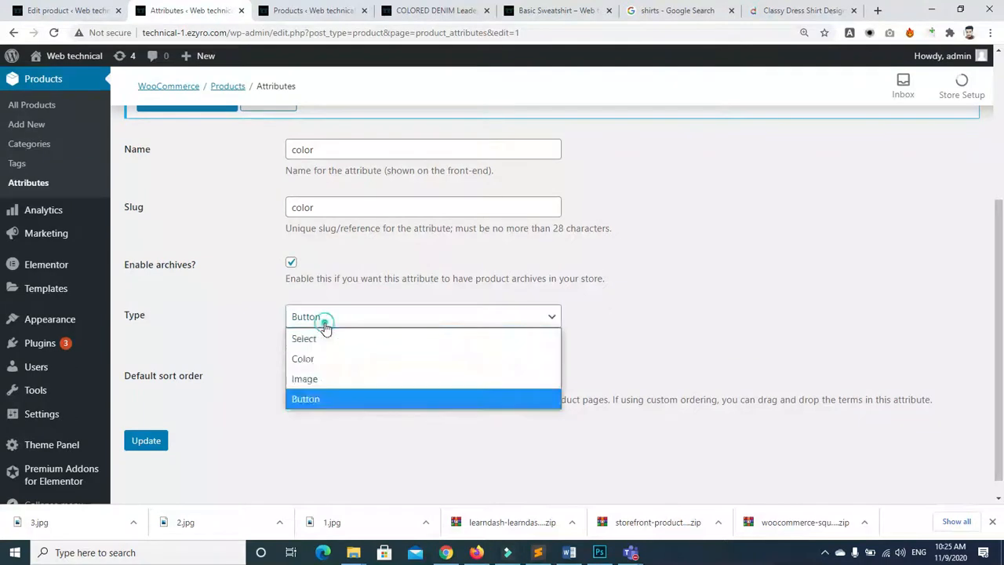
click(306, 359)
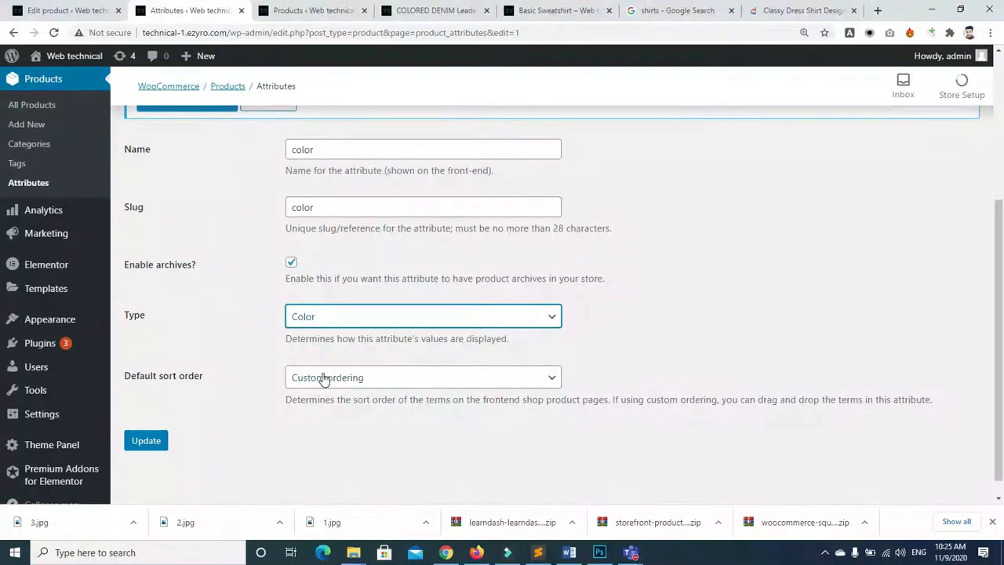
click(324, 379)
click(324, 394)
click(146, 442)
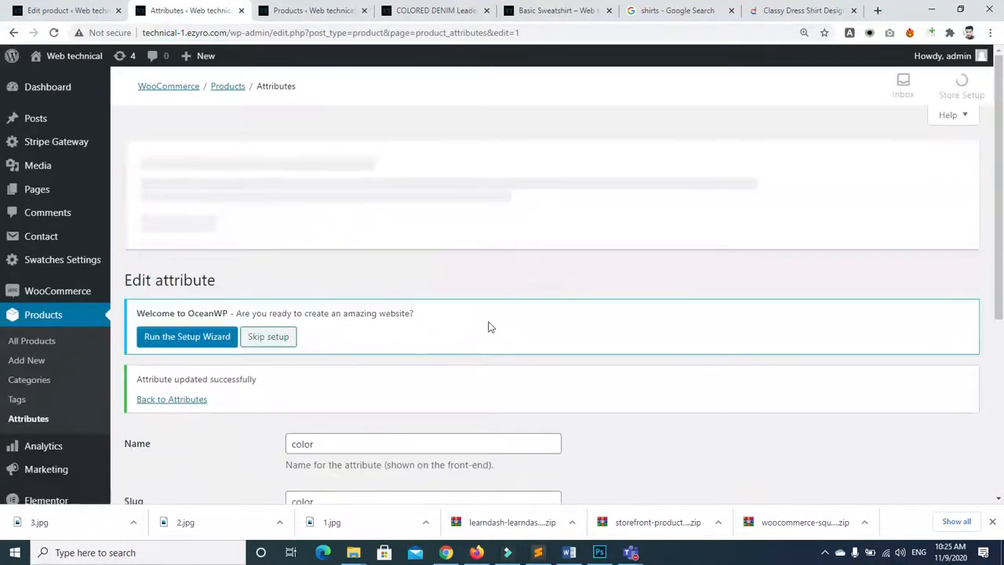
Return to the attributes list and open the terms of the color attribute
scroll(766, 212, down, 1)
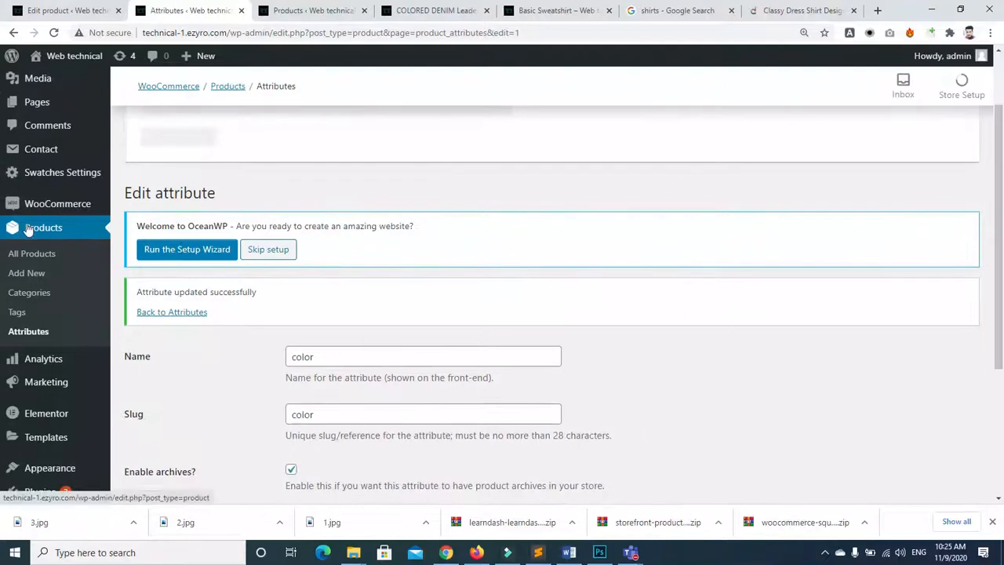
click(40, 332)
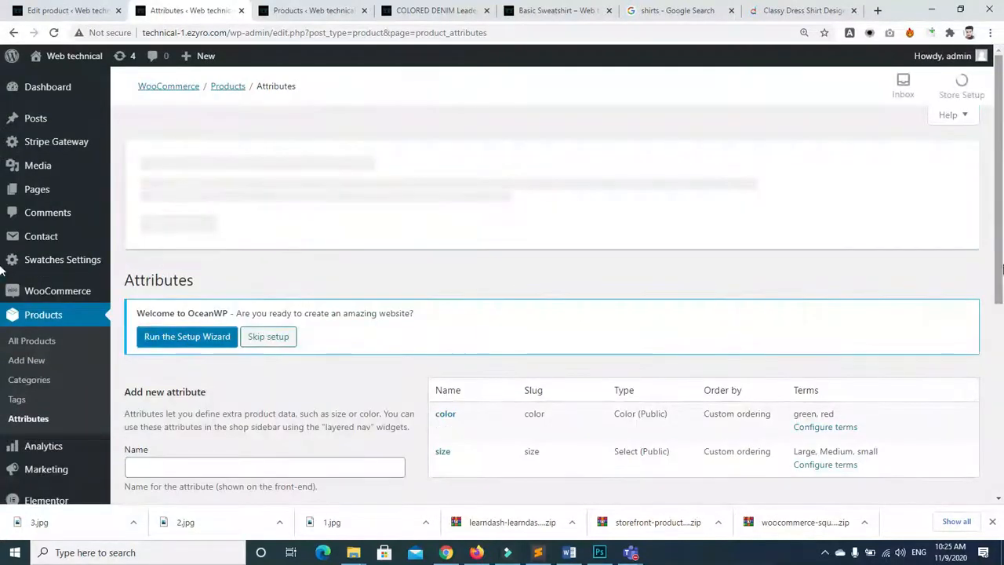
scroll(847, 377, down, 1)
click(852, 371)
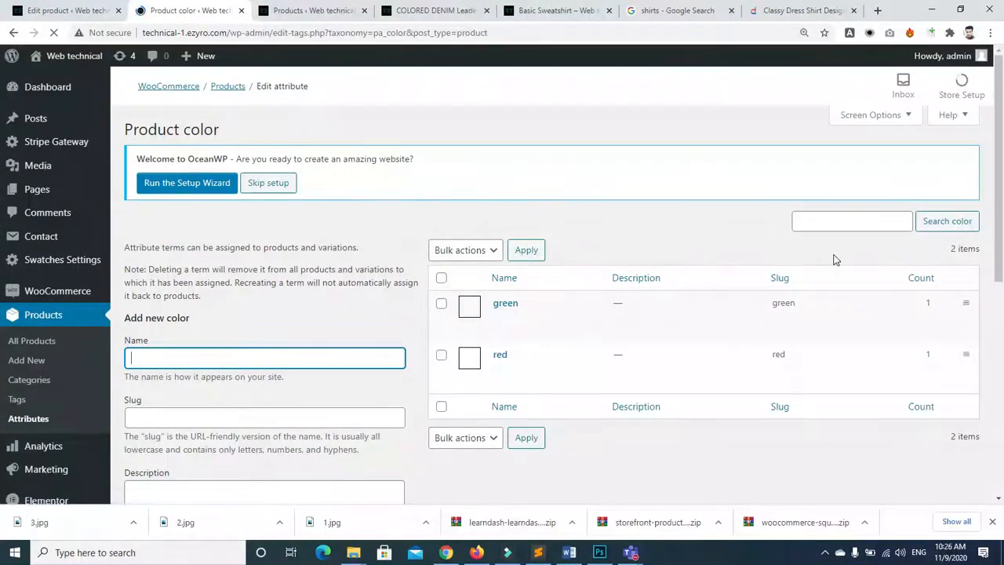
scroll(992, 234, down, 1)
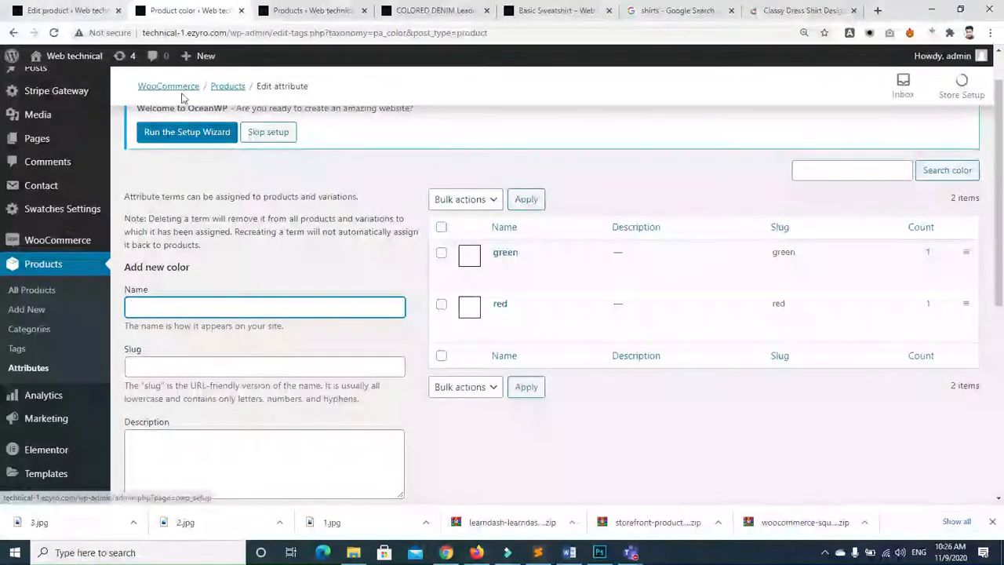
Close the developer tools, then assign the palette's red swatch to the red color term and update the term
click(59, 11)
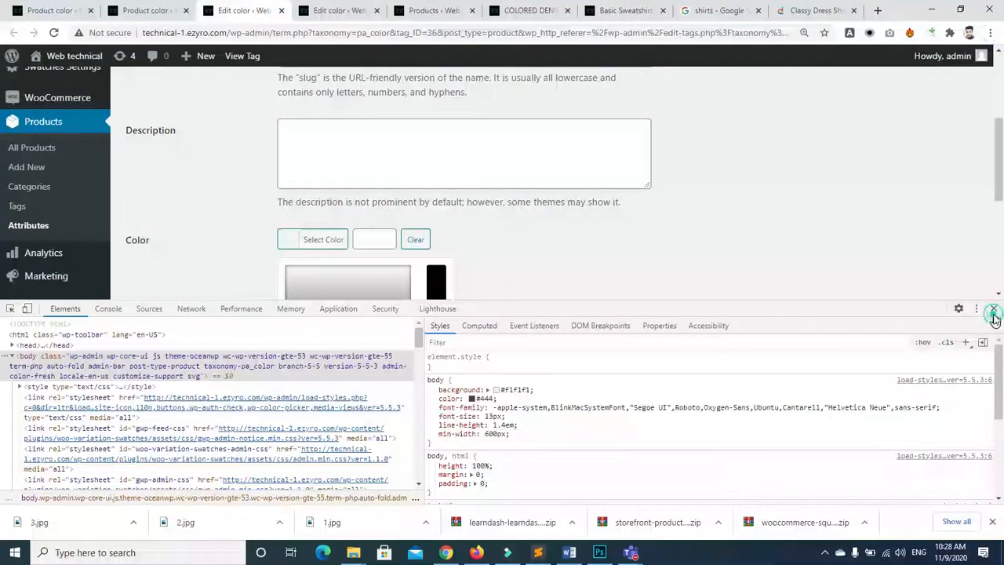
click(993, 310)
scroll(667, 345, down, 2)
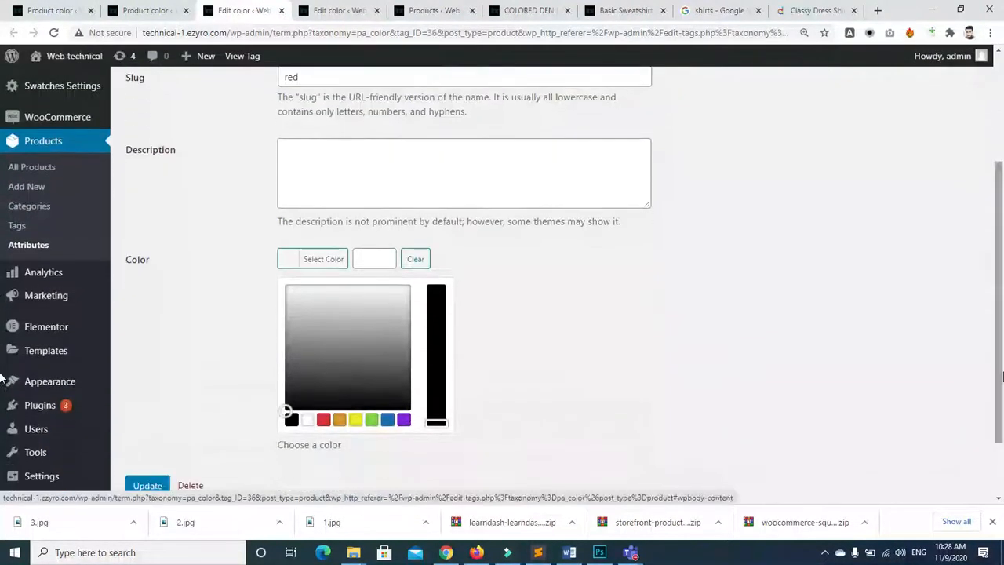
click(323, 420)
click(134, 487)
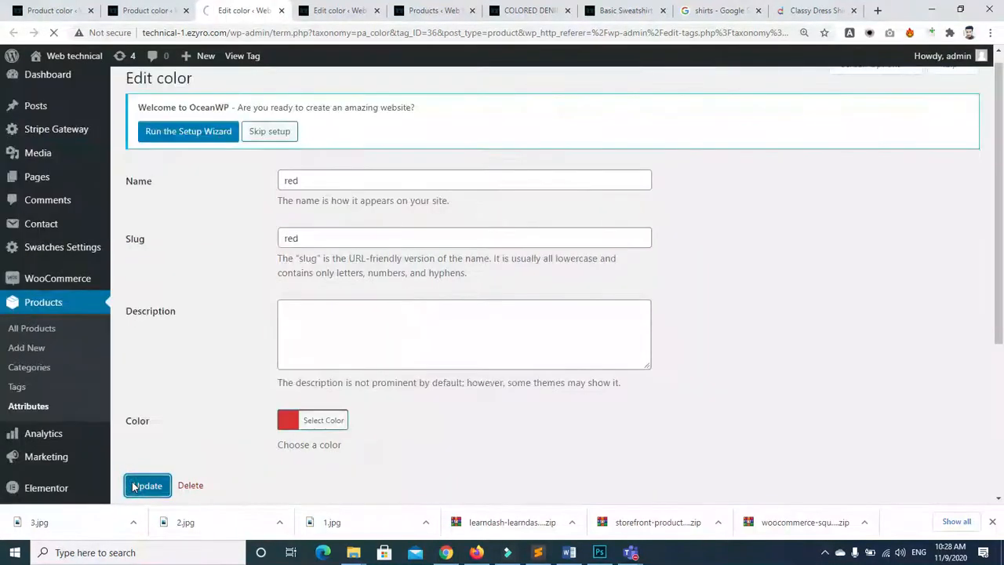
Close the green and red term edit pages, then reload the color terms list to check the swatches
click(329, 10)
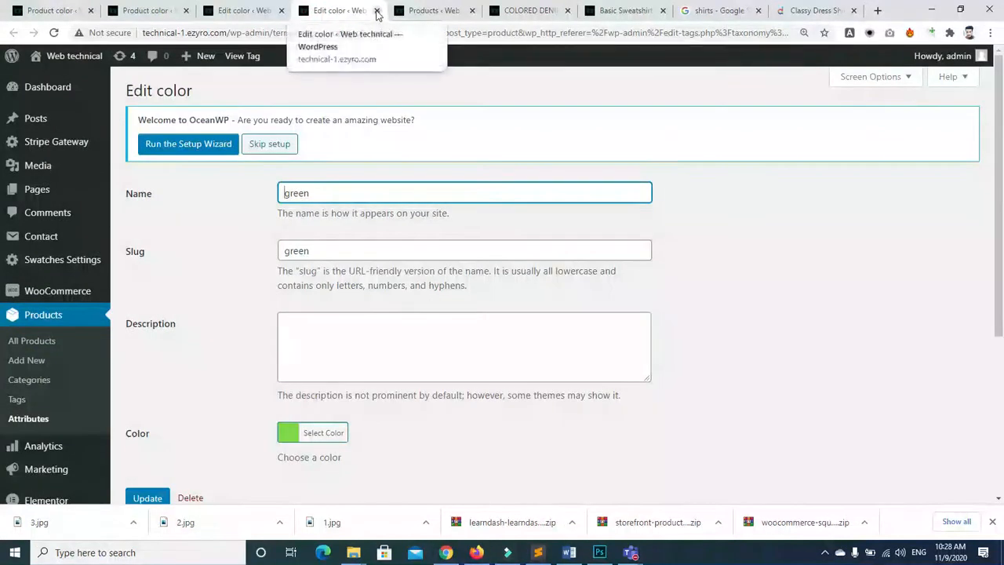
click(377, 11)
click(281, 10)
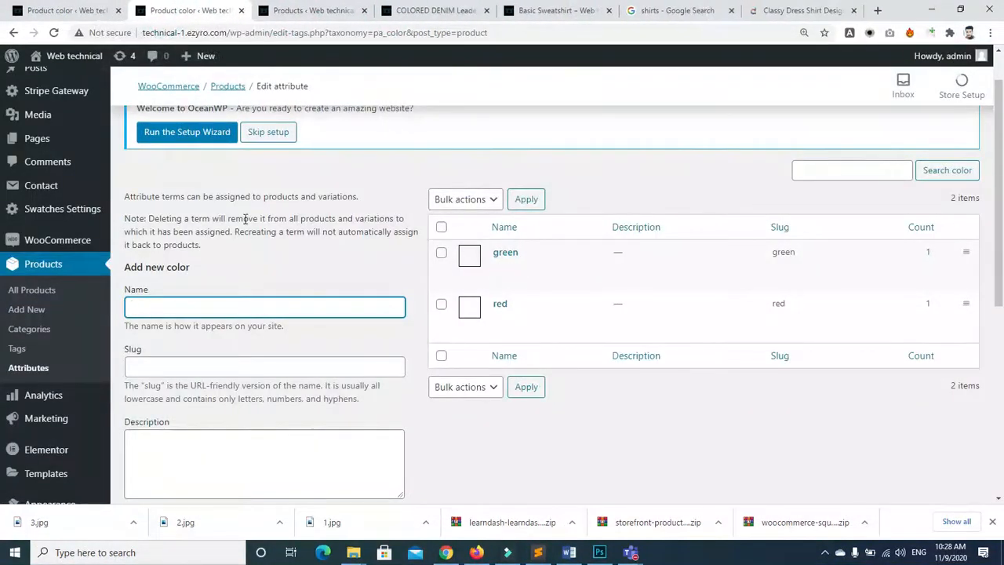
click(53, 32)
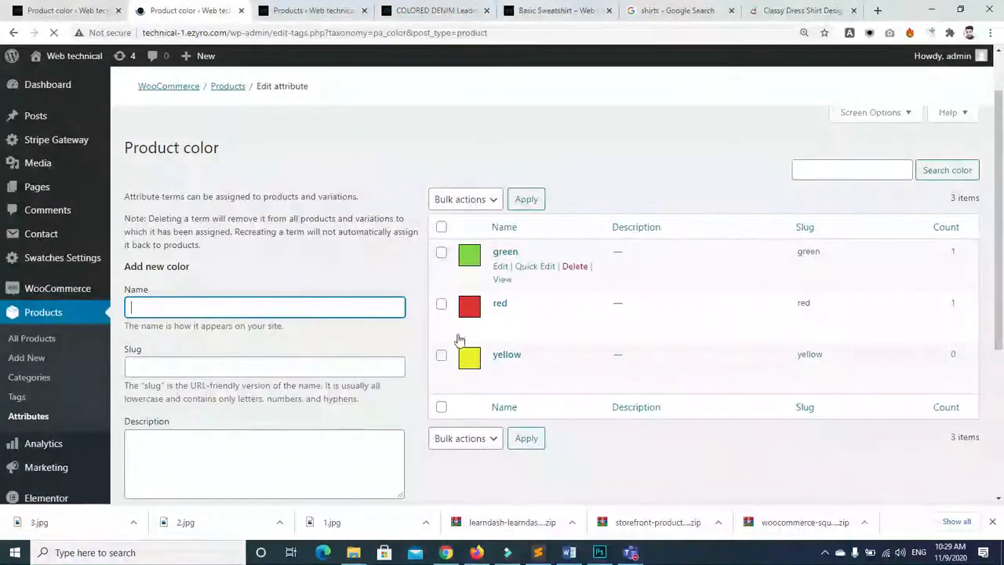
scroll(1002, 206, down, 1)
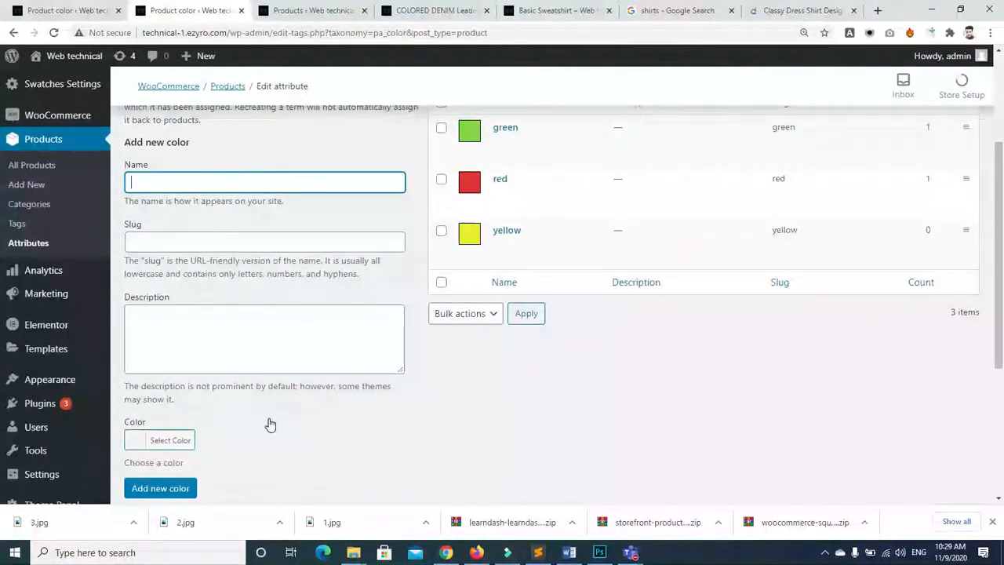
Leave the first tab's color terms page and open the list of all products there
click(35, 11)
click(54, 35)
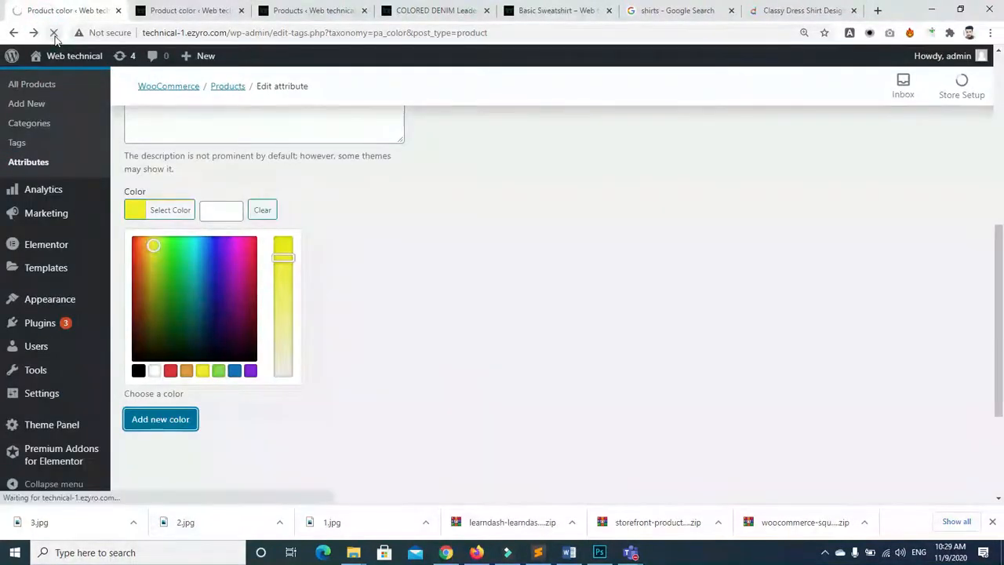
click(11, 34)
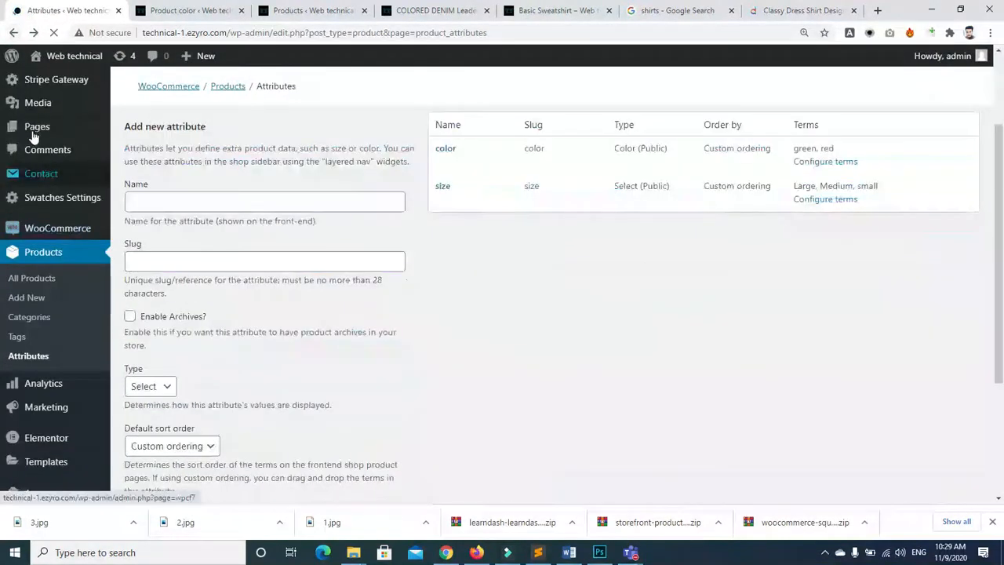
scroll(37, 260, down, 2)
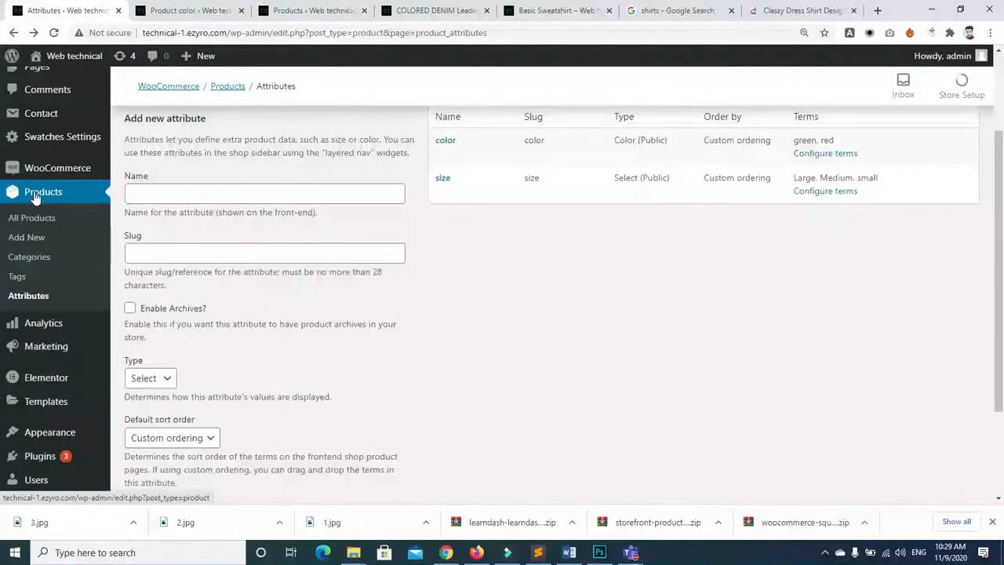
click(35, 198)
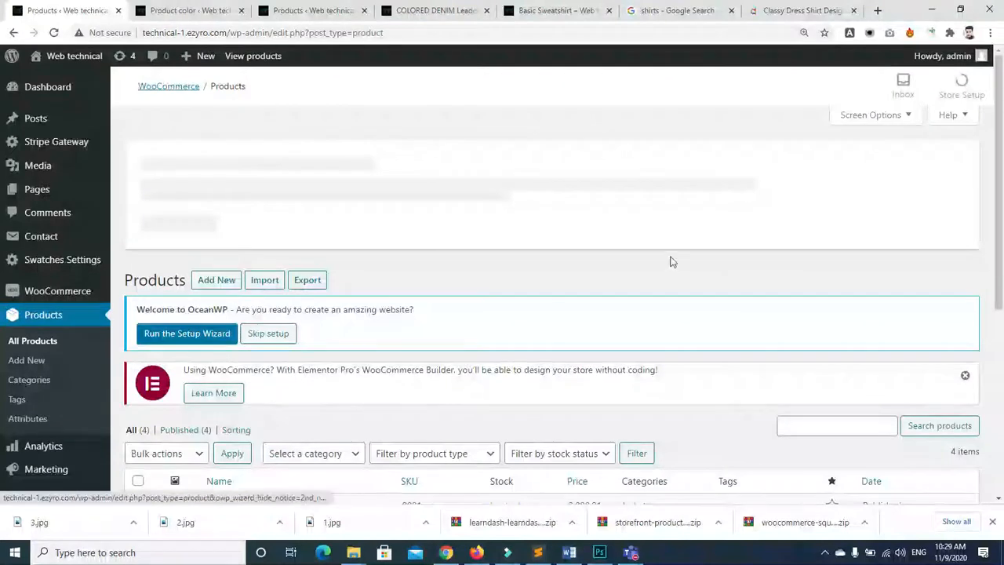
Open the product COLORED DENIM Leader for editing from the products list
scroll(671, 261, down, 3)
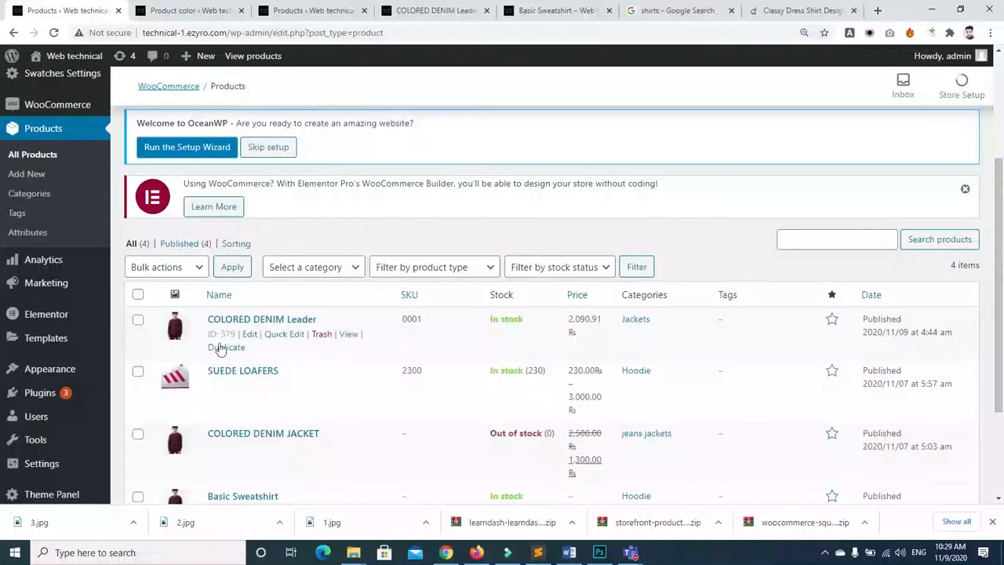
click(250, 335)
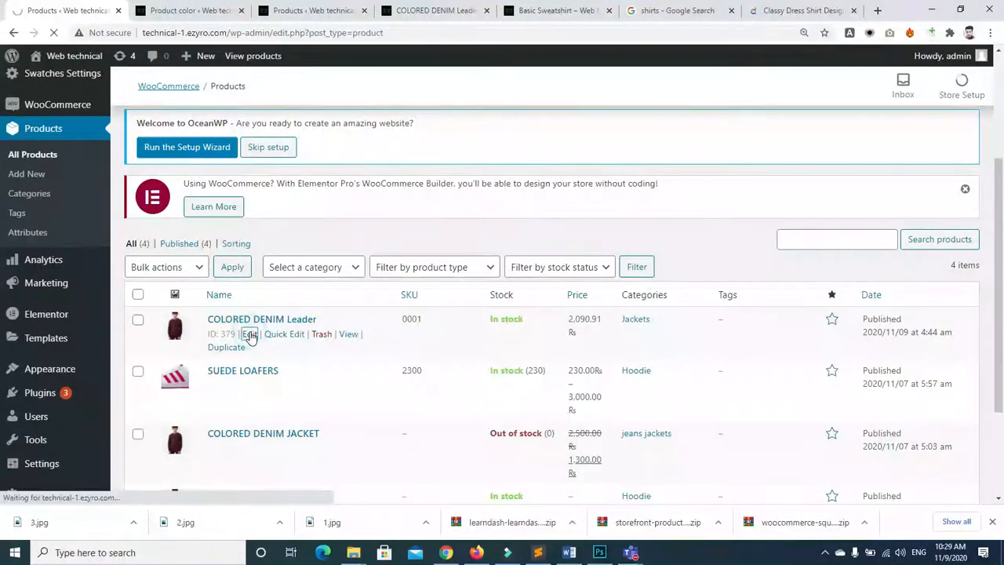
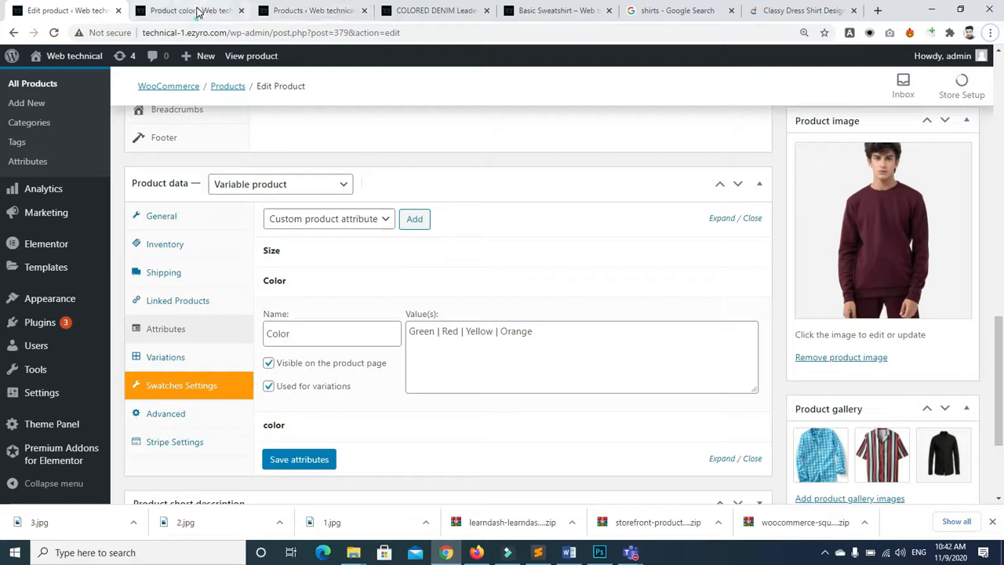
Switch to the COLORED DENIM Leader store preview and choose size S
click(198, 11)
click(313, 10)
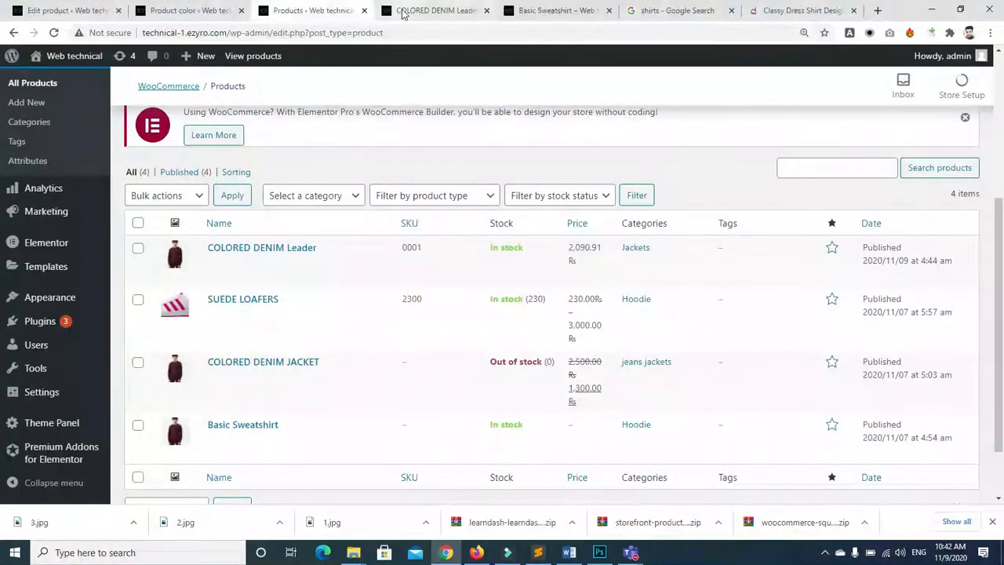
click(400, 13)
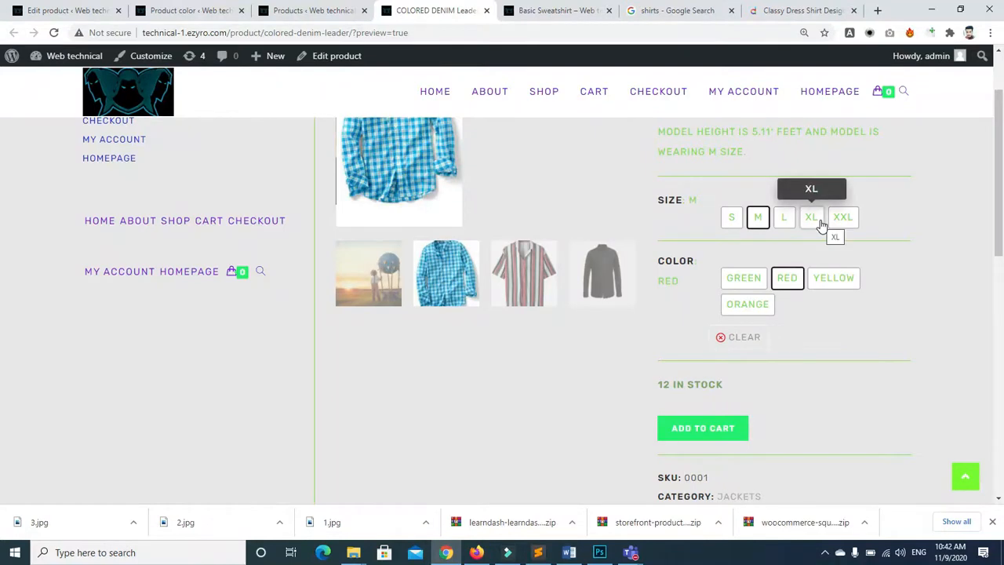
click(731, 220)
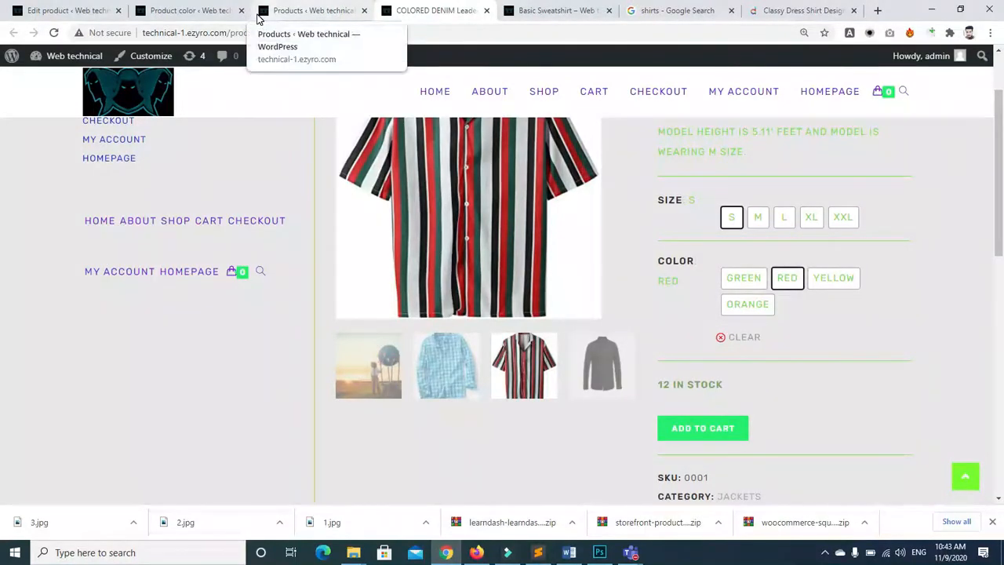
Go back to the product edit page and open the product attributes page from there
click(88, 12)
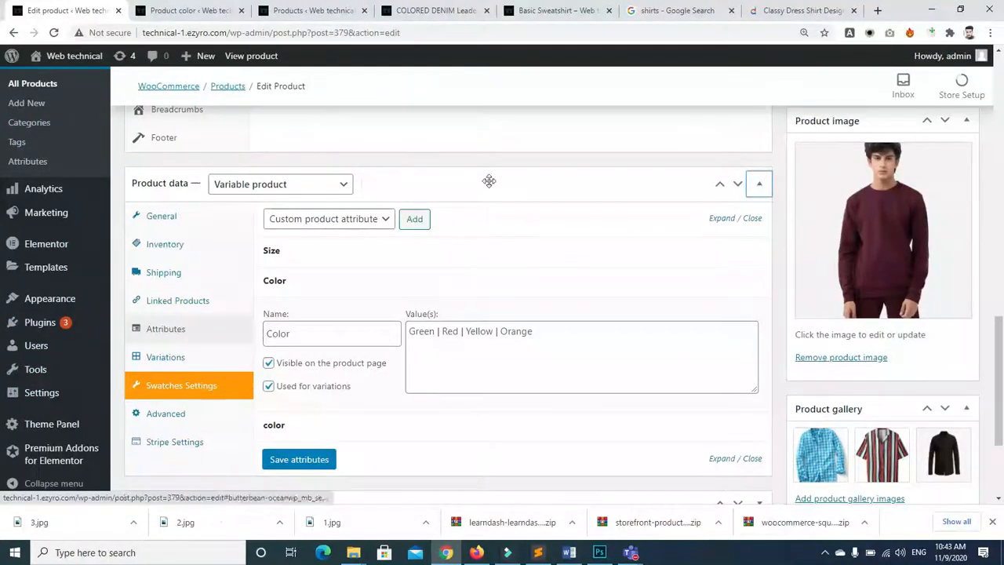
scroll(40, 102, up, 1)
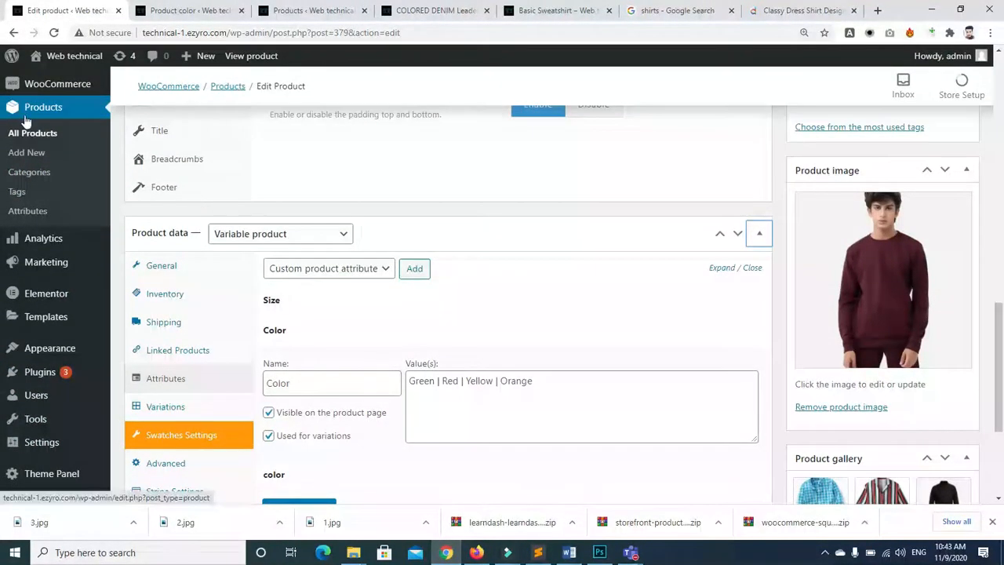
click(31, 213)
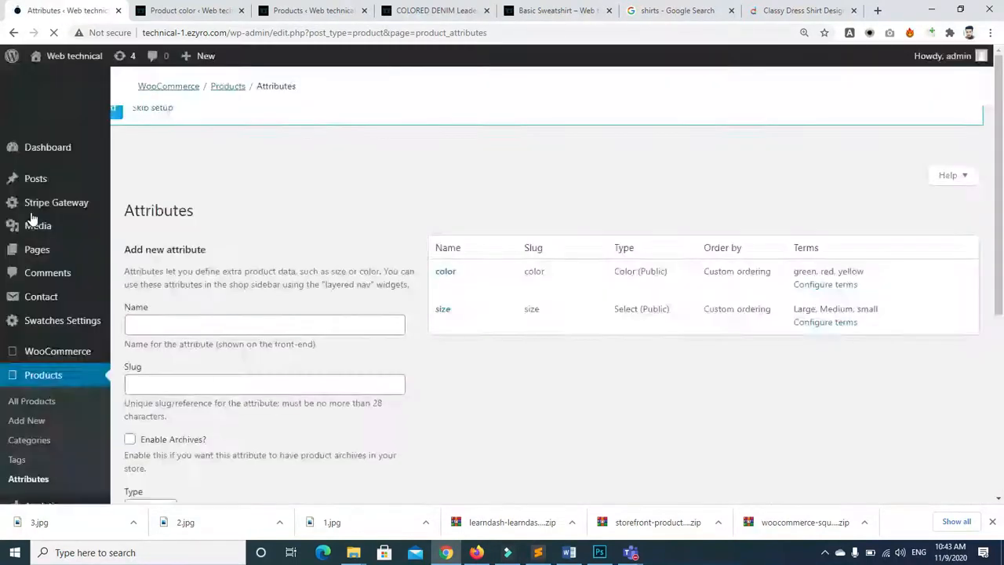
Name the new attribute Colors, enable its archives and open its type choices
click(198, 330)
text(Color)
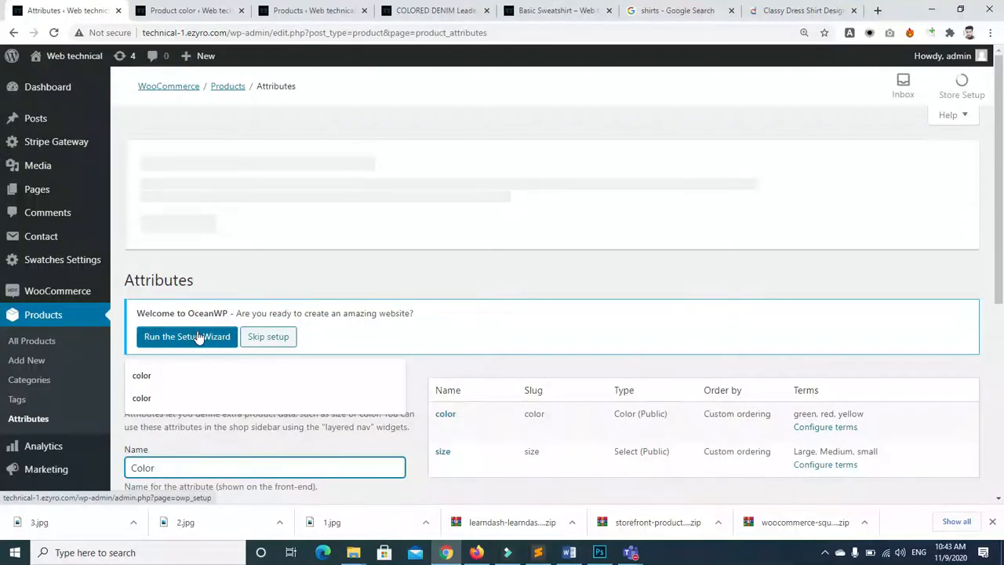
text(s)
scroll(1002, 327, down, 3)
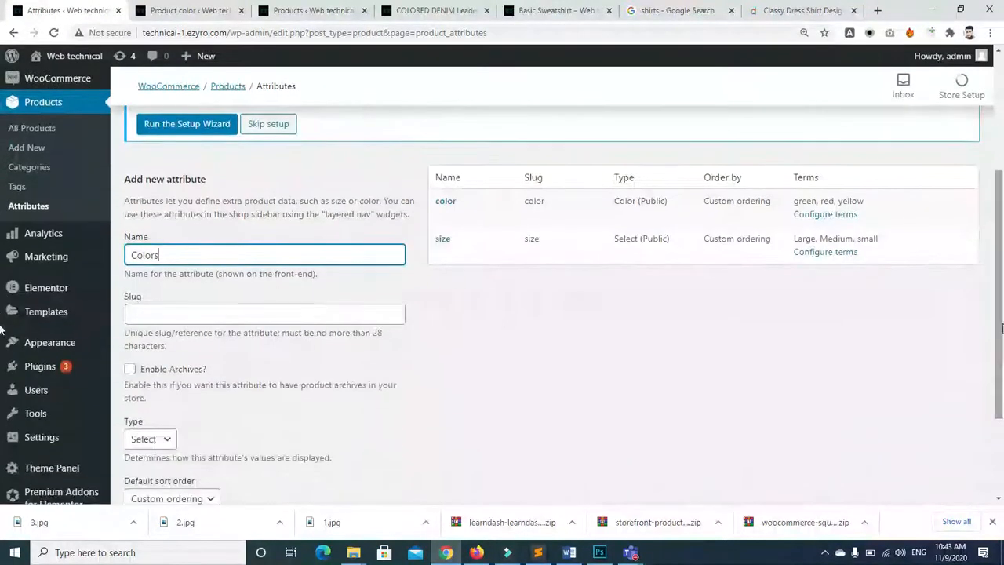
click(130, 369)
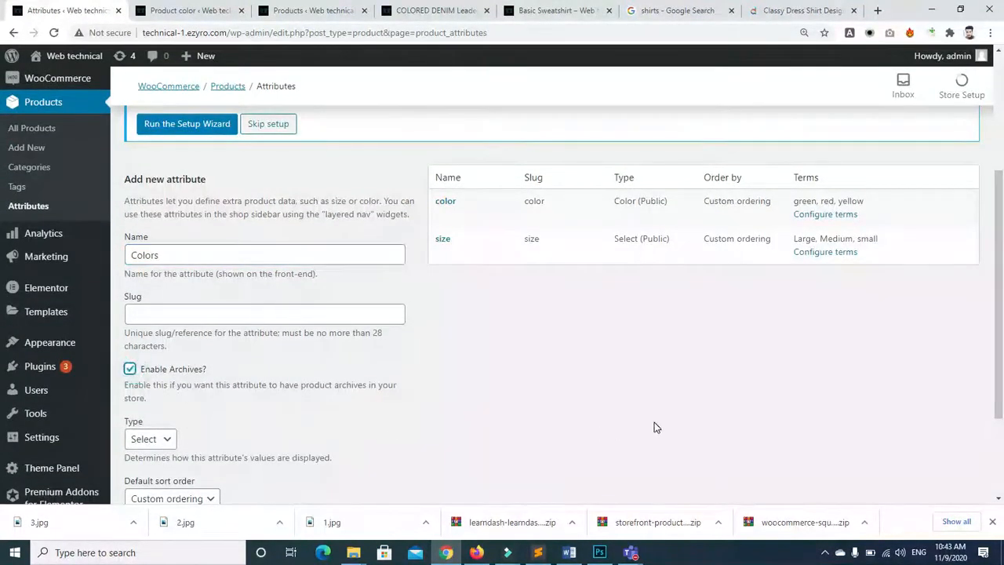
scroll(526, 346, down, 2)
click(165, 346)
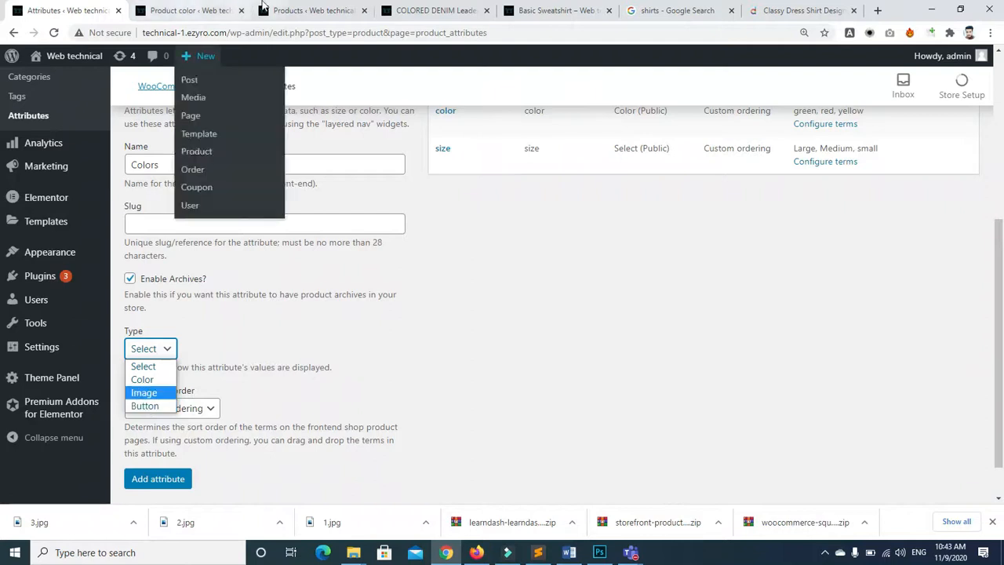
Close the color terms and products list pages, then return to the attributes page
click(196, 10)
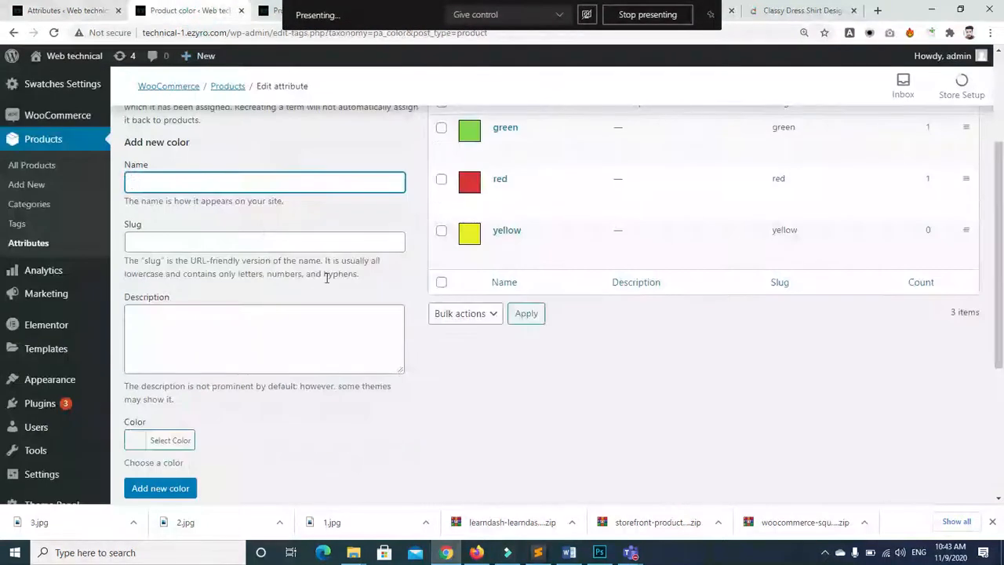
click(242, 11)
click(242, 11)
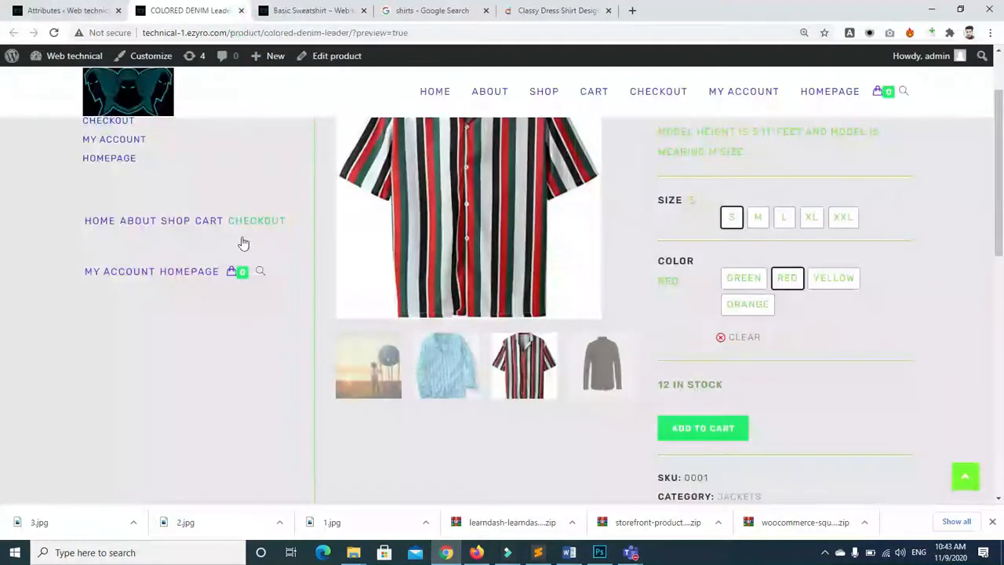
click(74, 11)
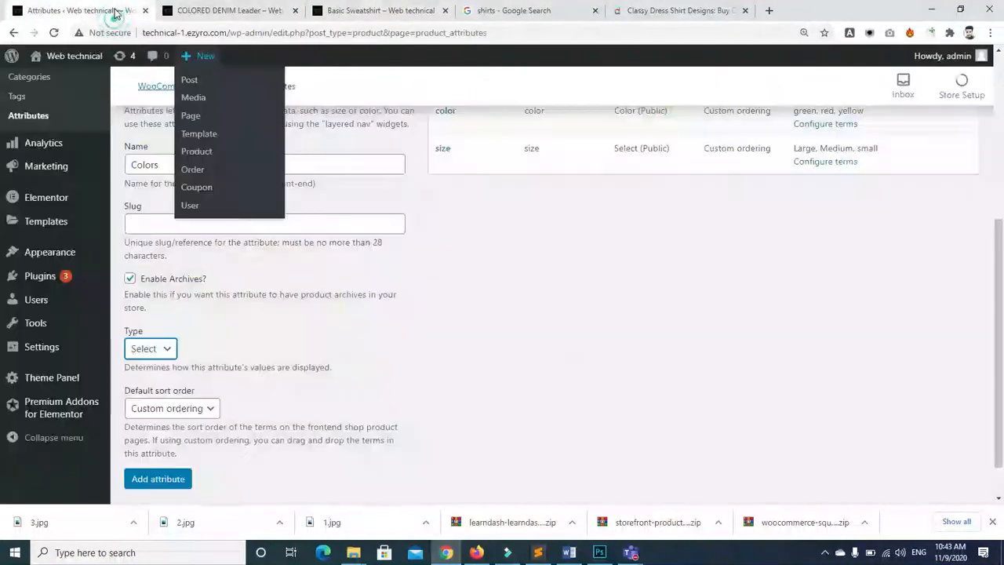
Open the list of all products in a new tab and edit COLORED DENIM Leader there
scroll(309, 161, up, 1)
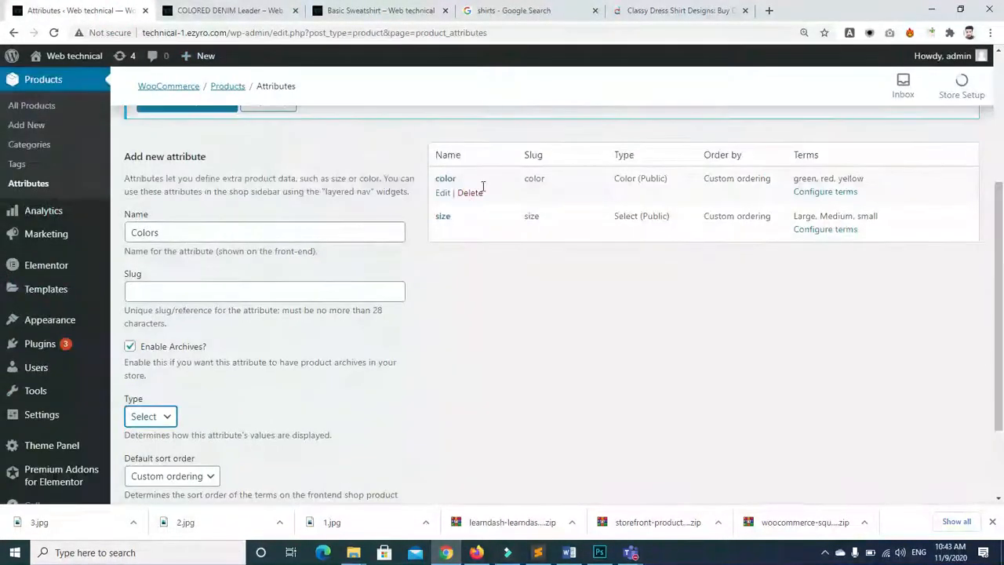
right_click(13, 108)
click(31, 114)
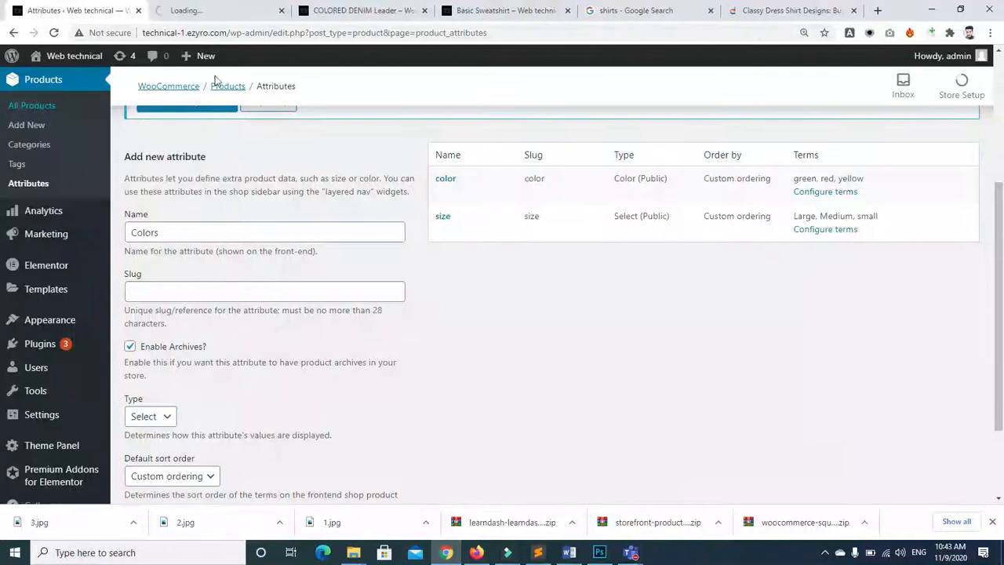
click(228, 11)
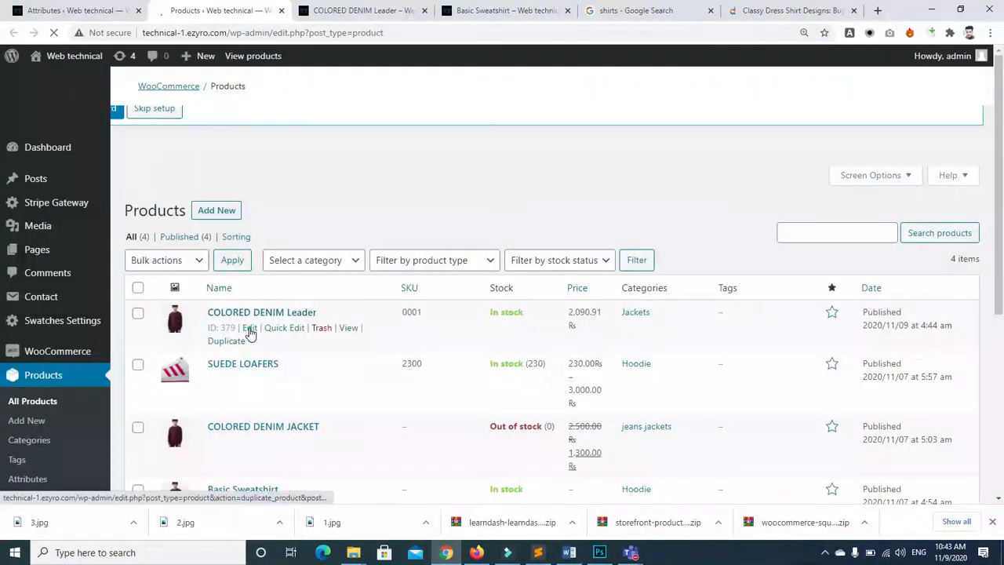
click(250, 330)
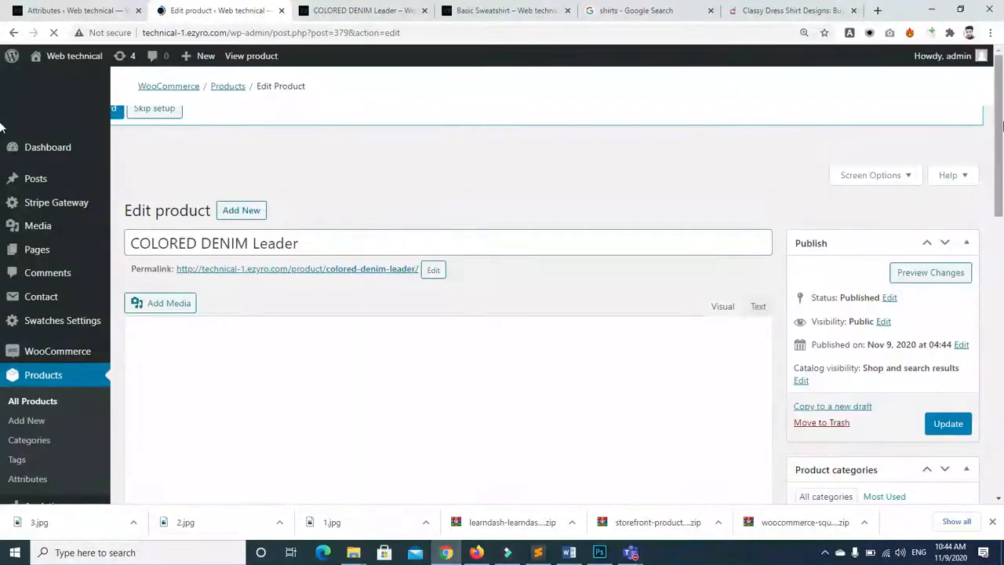
Show the attributes in the product data of COLORED DENIM Leader and expand the Color attribute's details
drag(1003, 126, 1002, 278)
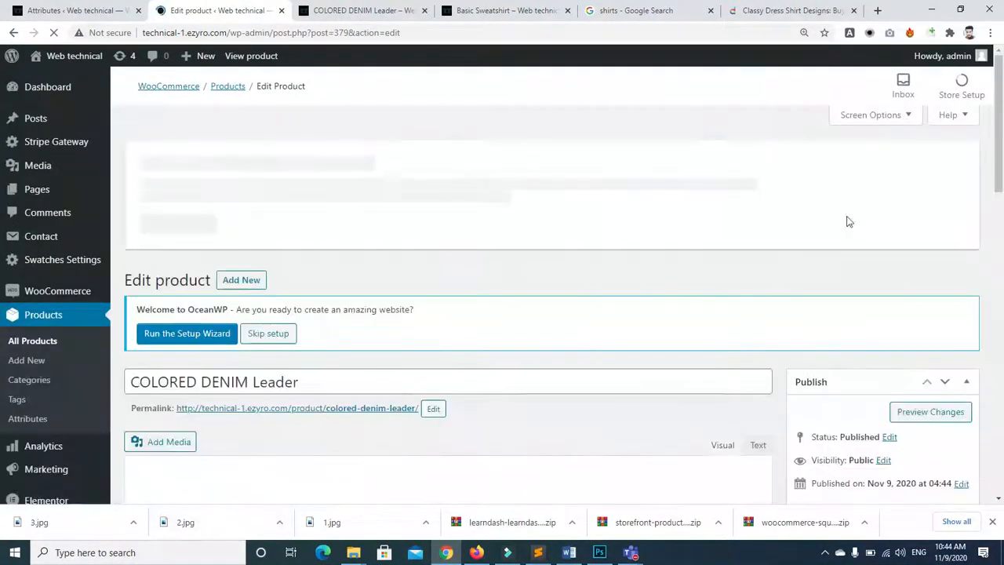
drag(1003, 144, 1003, 309)
scroll(192, 370, down, 4)
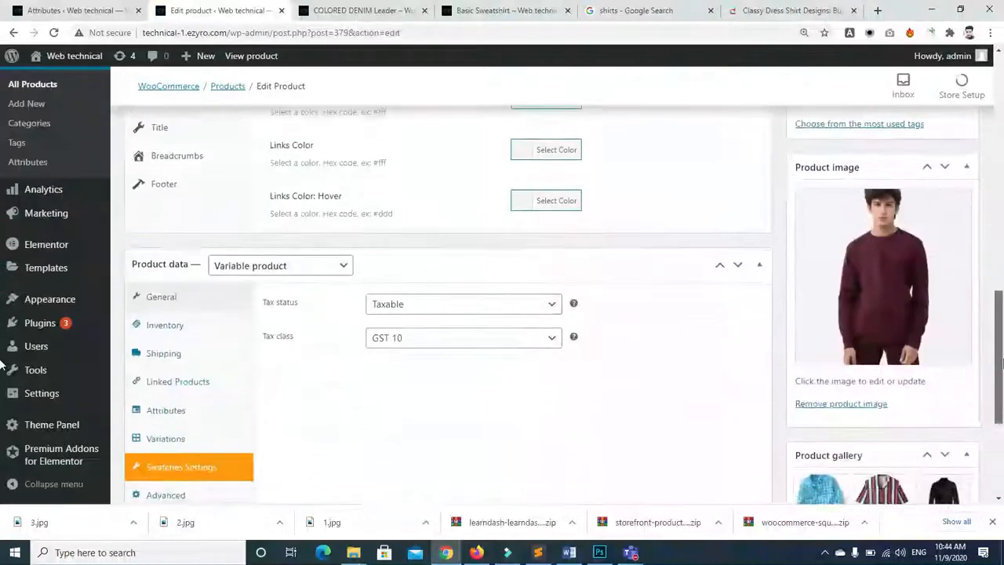
click(169, 410)
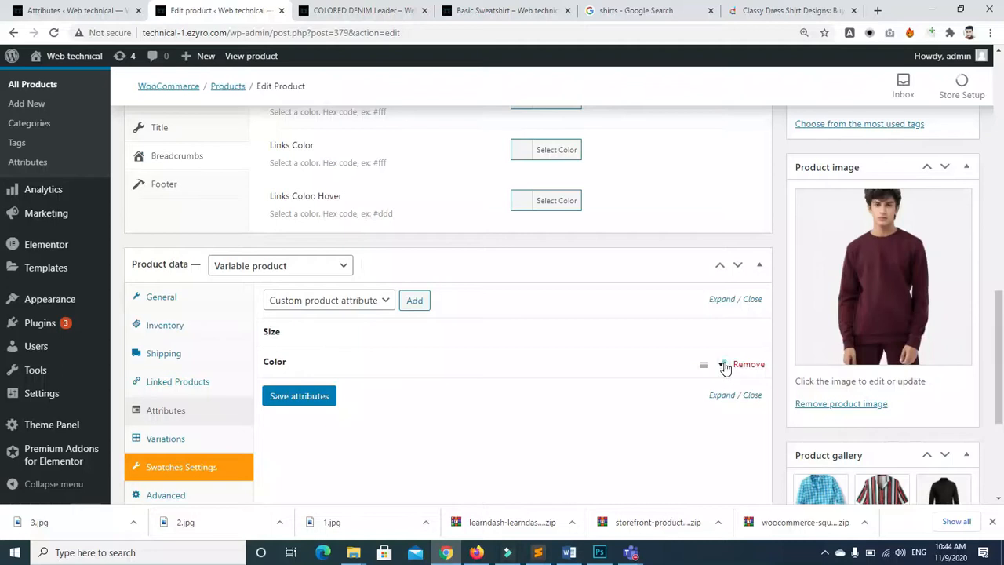
click(723, 367)
click(758, 354)
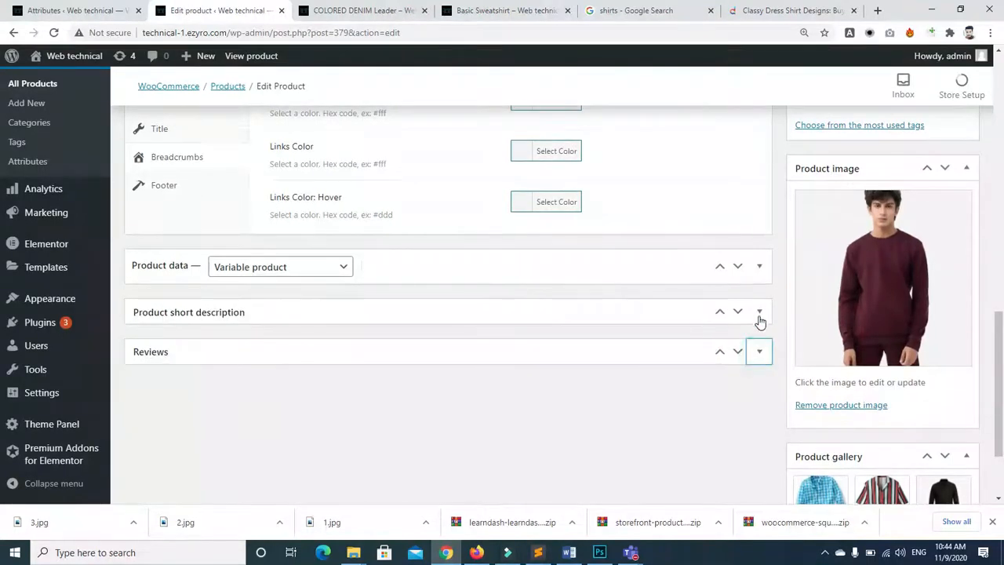
click(759, 313)
click(759, 268)
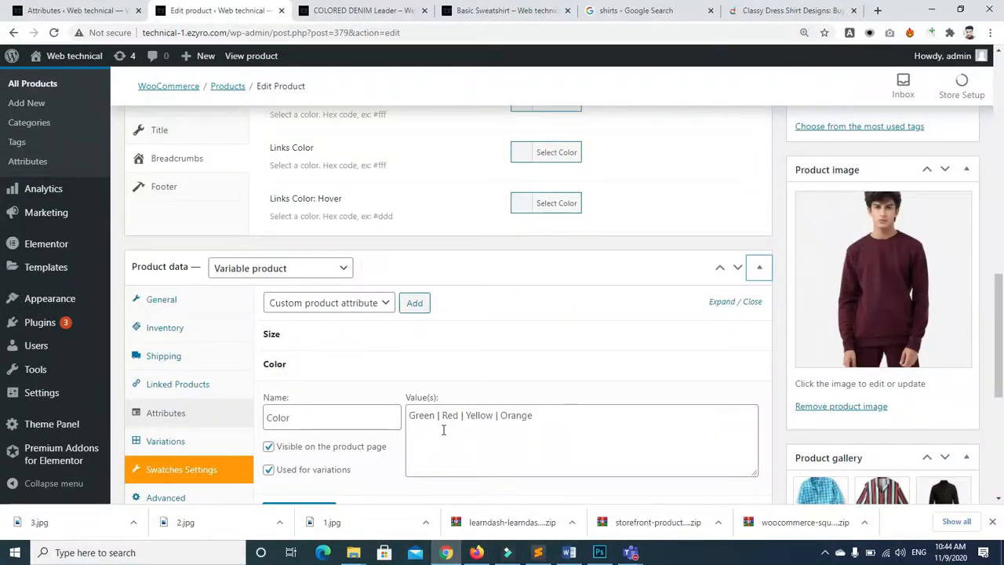
Return to the new Colors attribute form and view the available attribute types
click(56, 13)
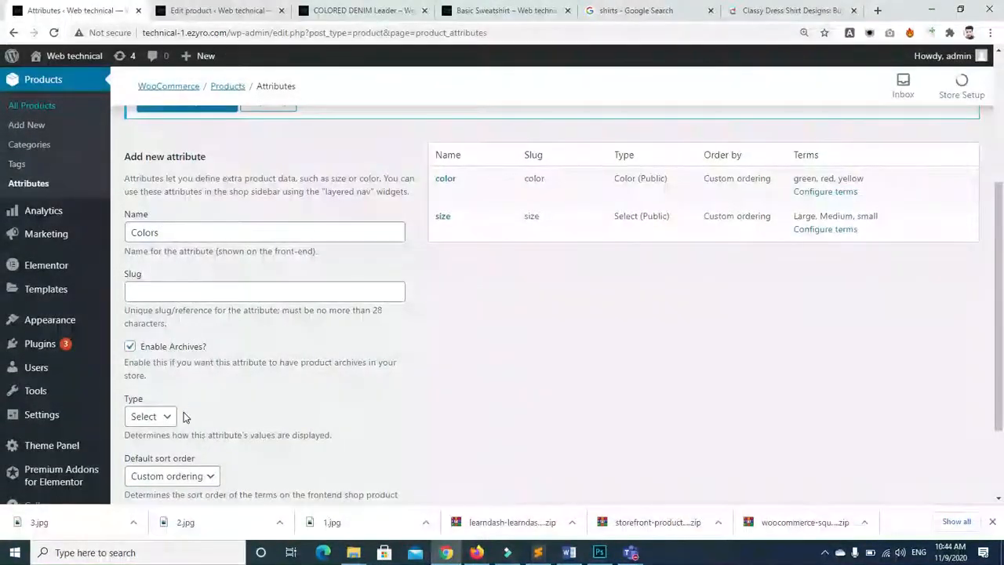
scroll(236, 377, down, 2)
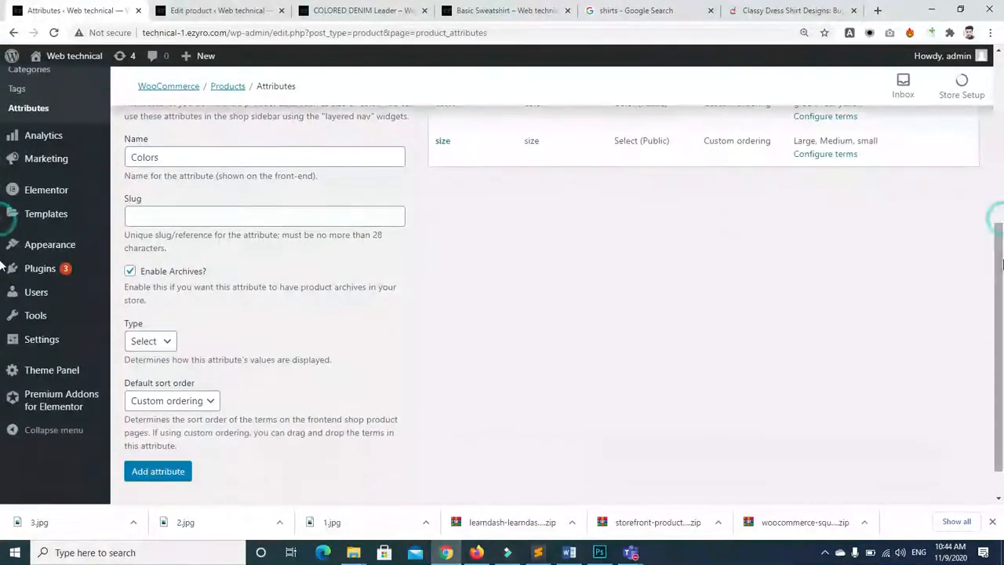
click(167, 343)
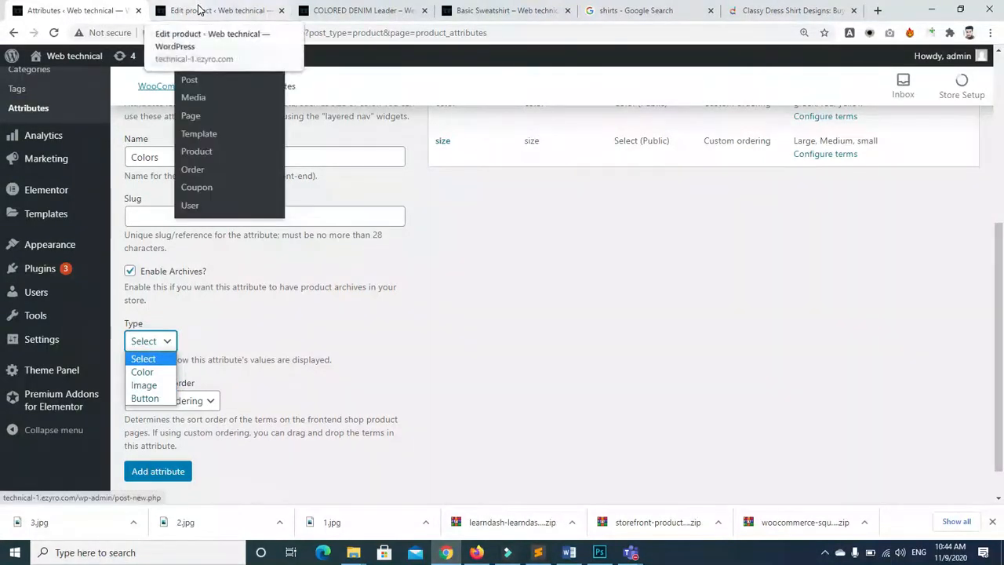
In the COLORED DENIM Leader store preview, try the size buttons M, L, XXL and XL, finishing on S
click(488, 13)
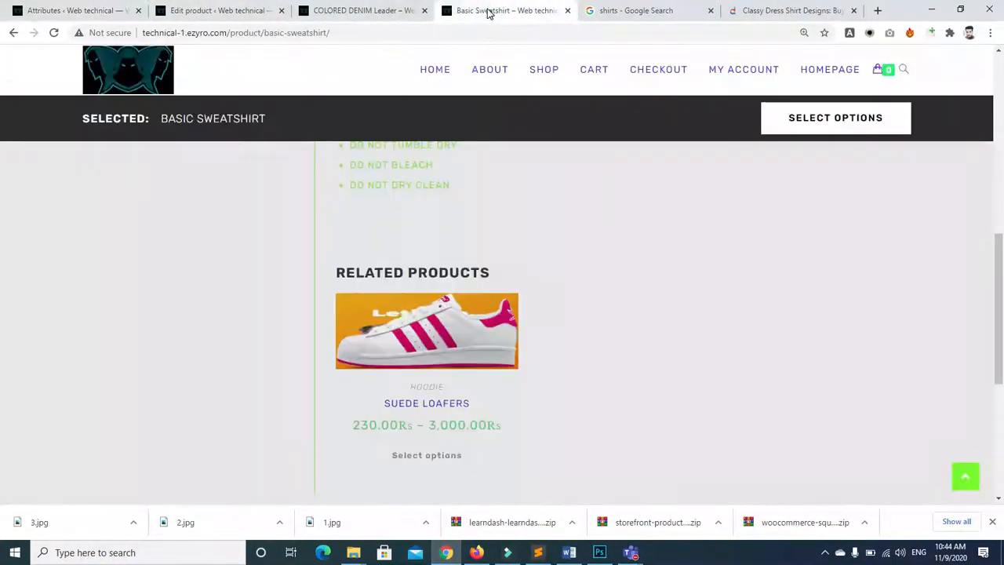
click(363, 10)
click(755, 219)
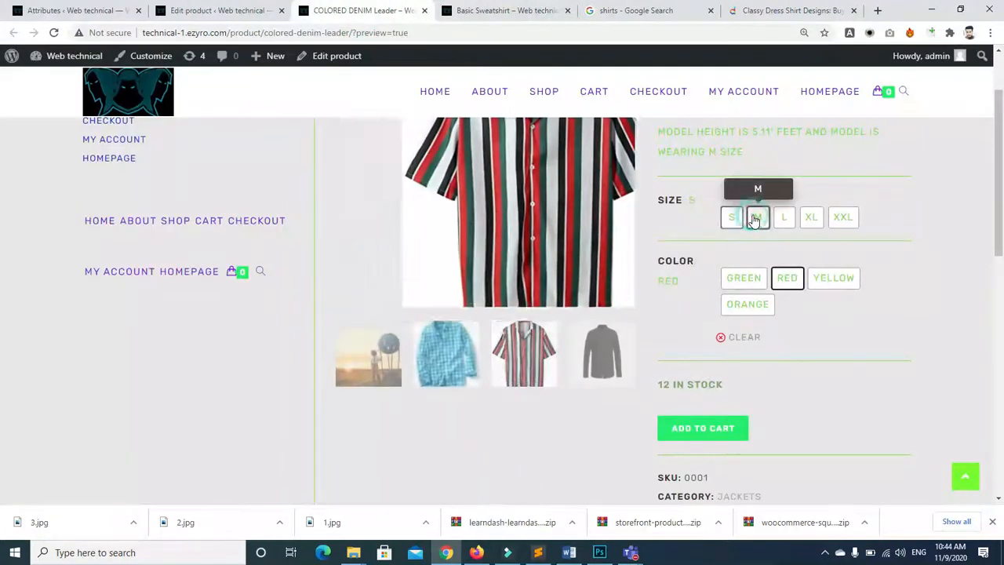
click(784, 222)
click(836, 222)
click(808, 222)
click(759, 221)
click(730, 222)
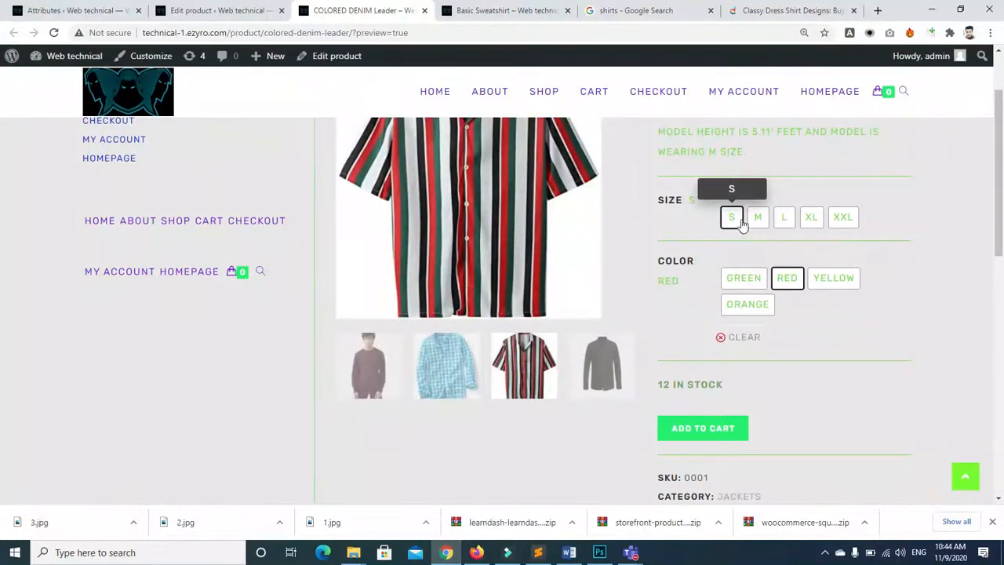
Look over the product edit page and the COLORED DENIM Leader preview, finishing on the Basic Sweatshirt product page
click(222, 15)
click(357, 11)
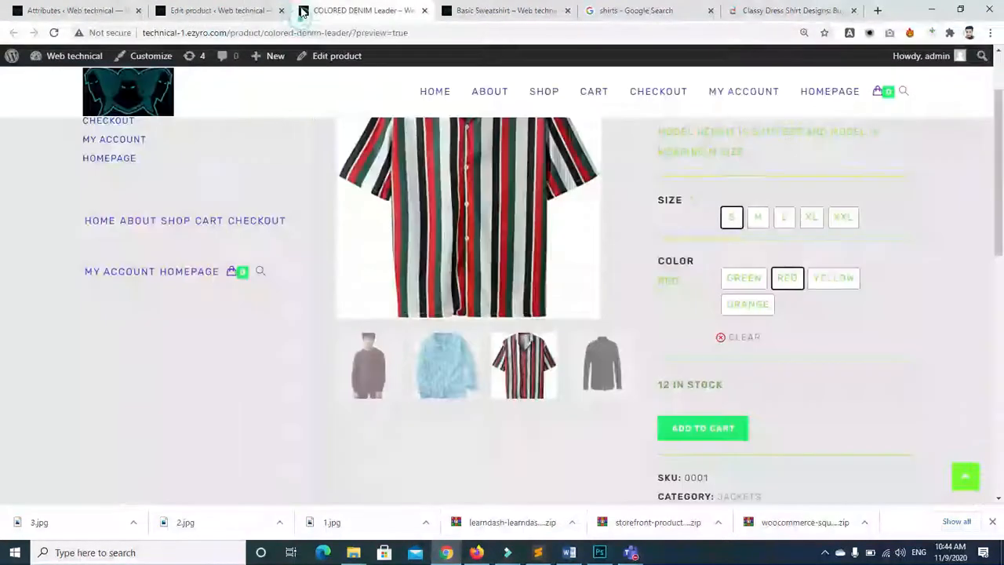
click(540, 16)
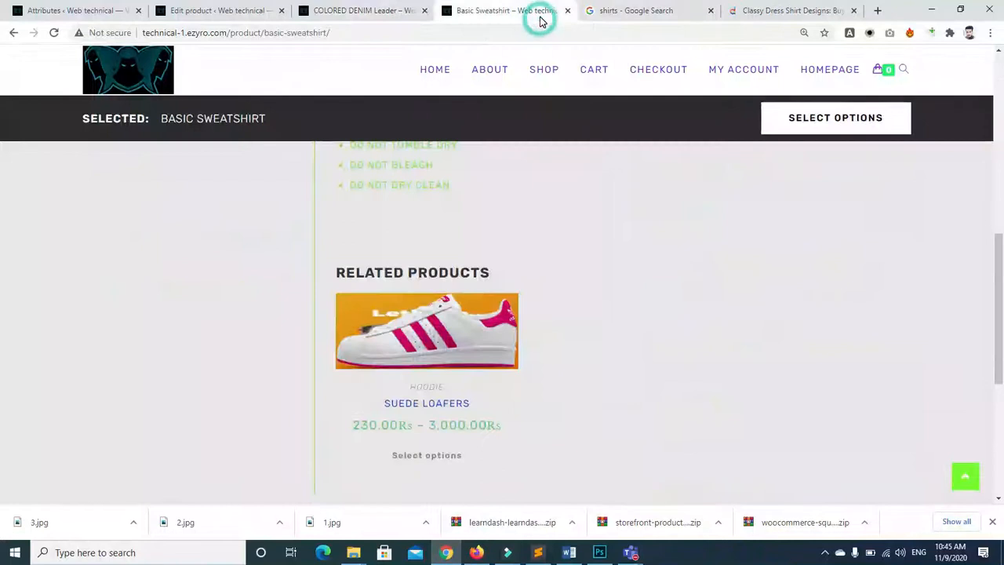
click(202, 12)
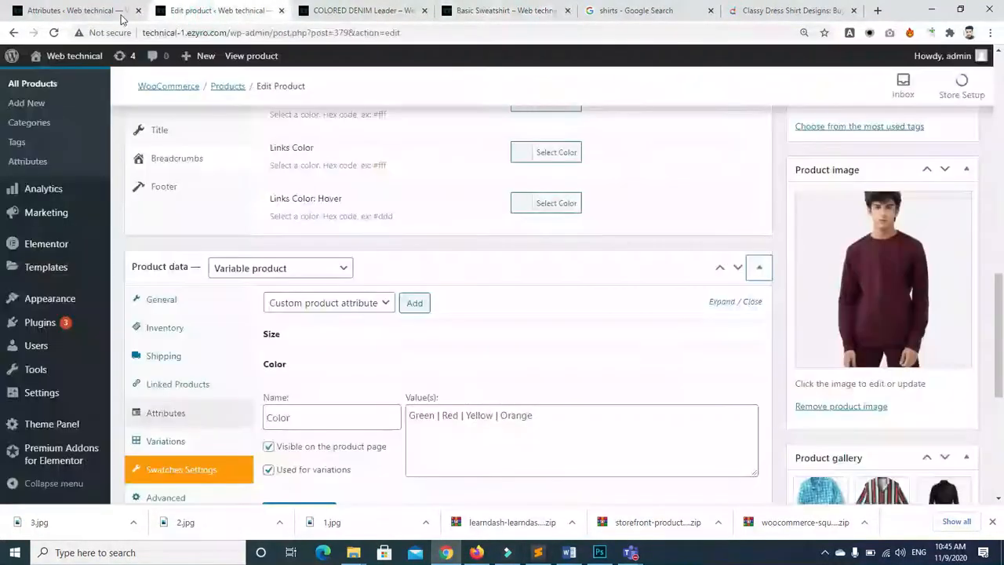
click(482, 12)
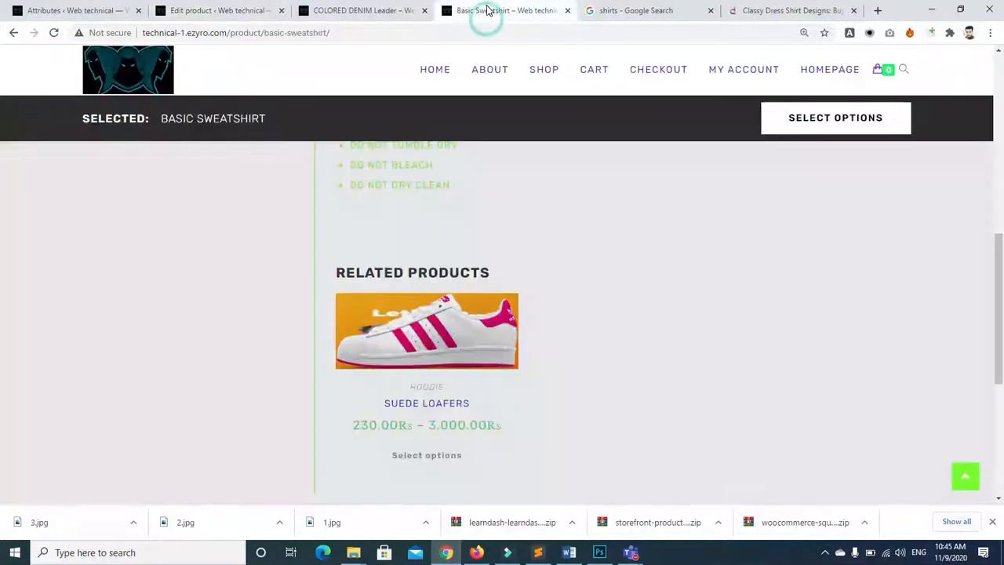
On the Daraz page for Classy Dress Shirt Designs, try several Color Family swatches, including Black, Blue and Grey
click(789, 11)
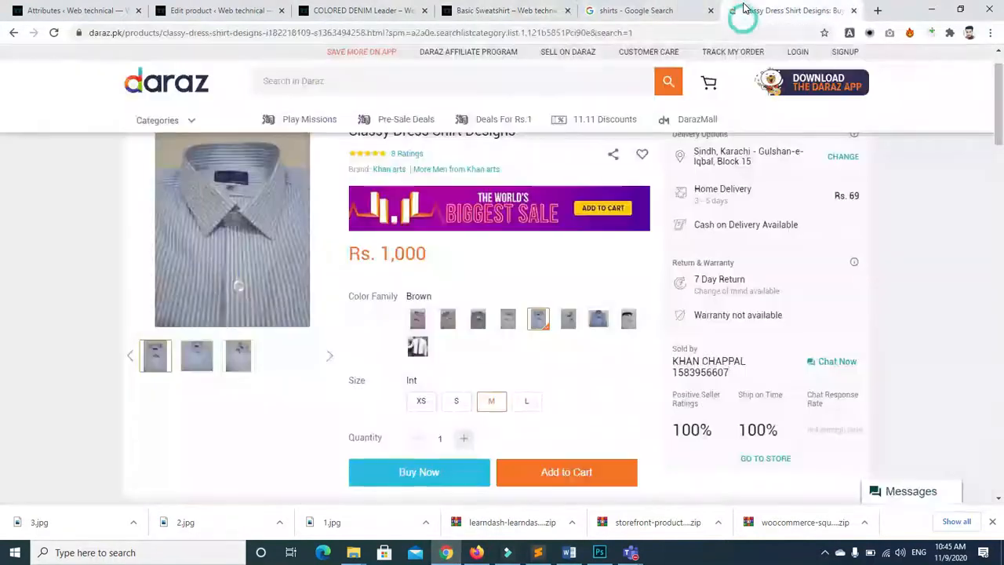
click(625, 328)
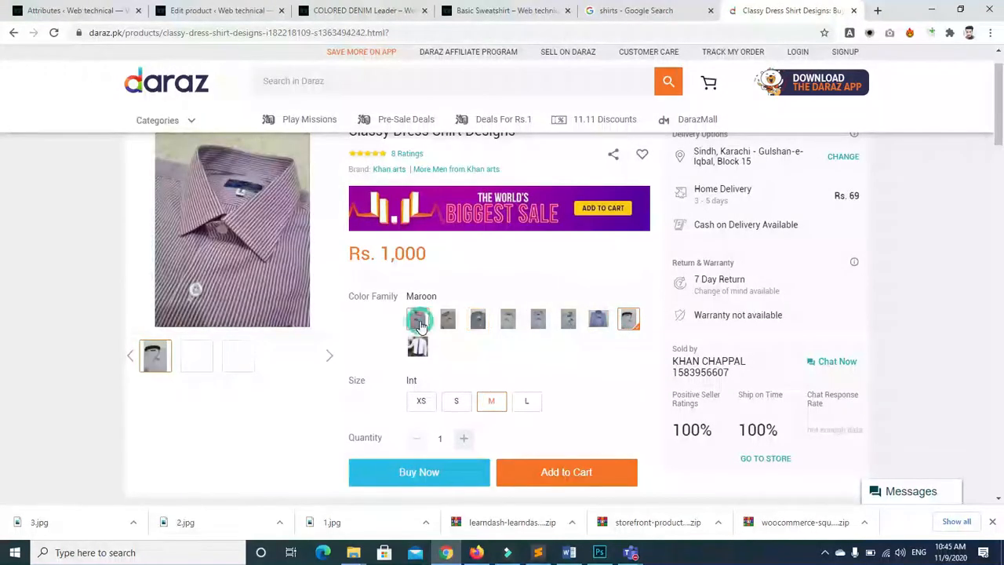
click(480, 328)
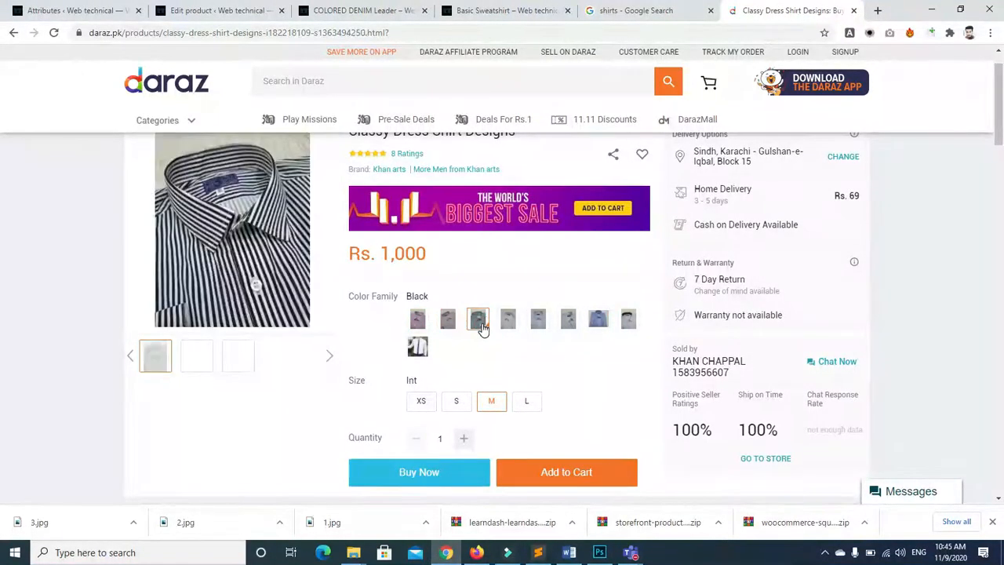
click(506, 324)
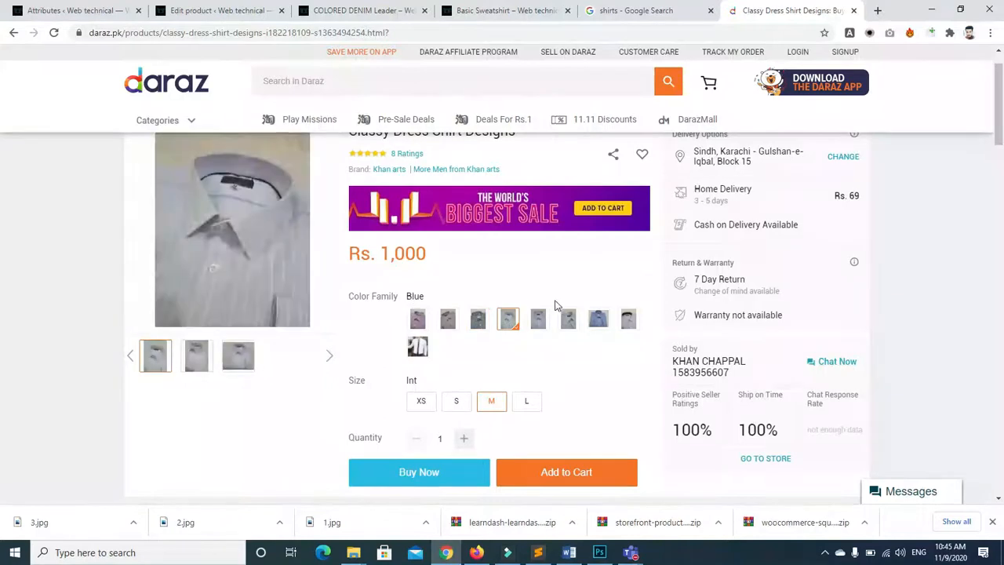
click(568, 320)
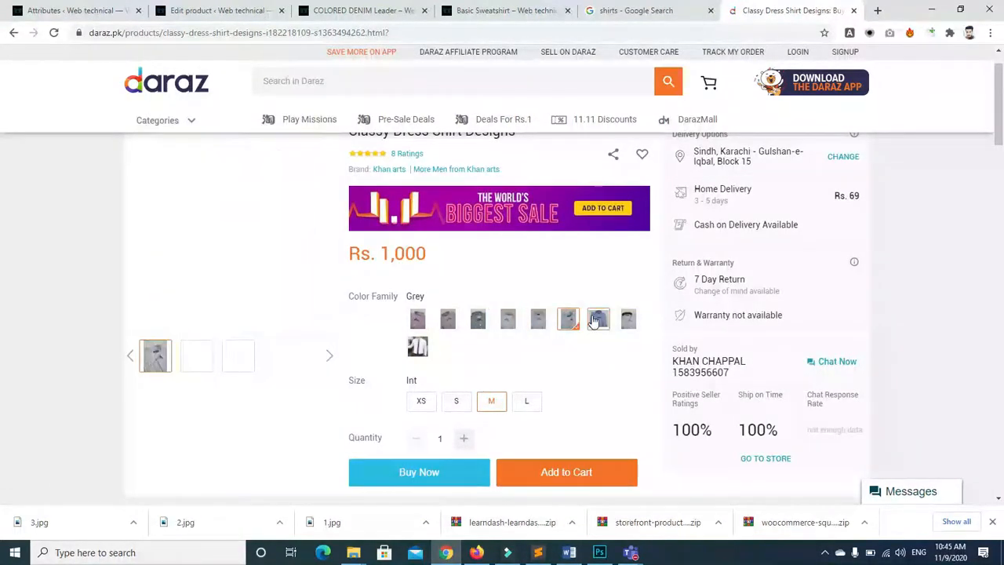
click(598, 320)
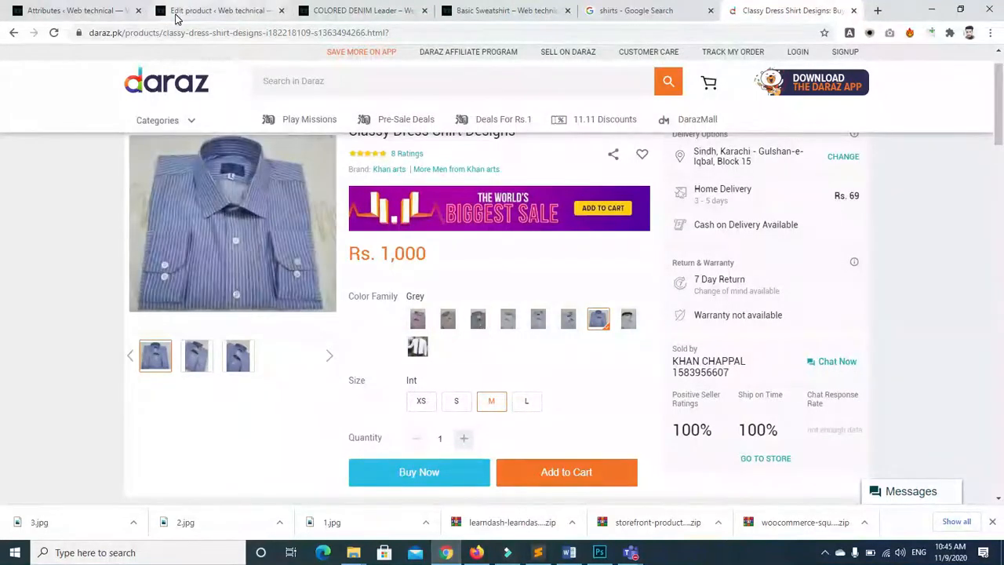
Back in the WooCommerce attribute form, set the Colors attribute's type to Color and add the attribute
click(106, 16)
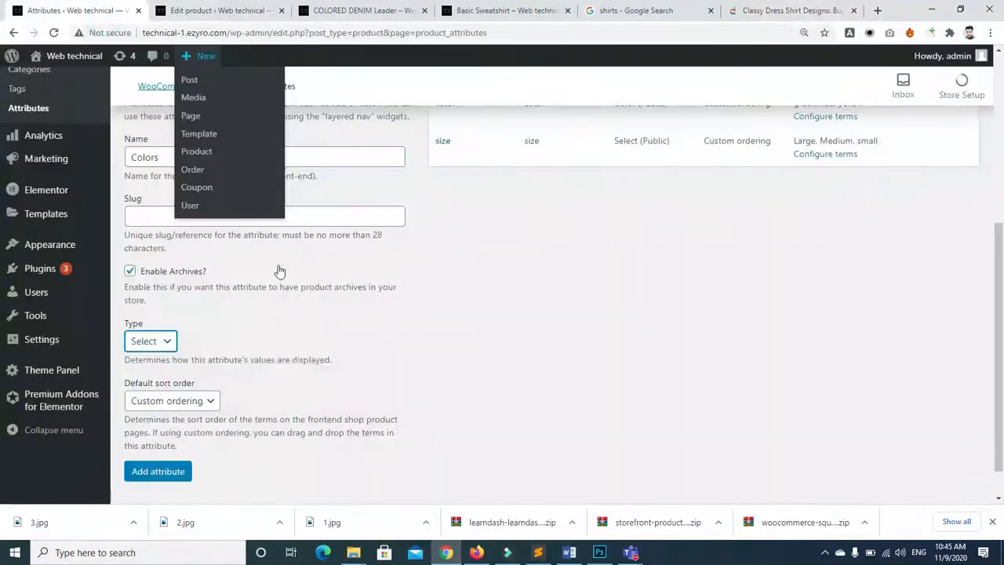
click(164, 339)
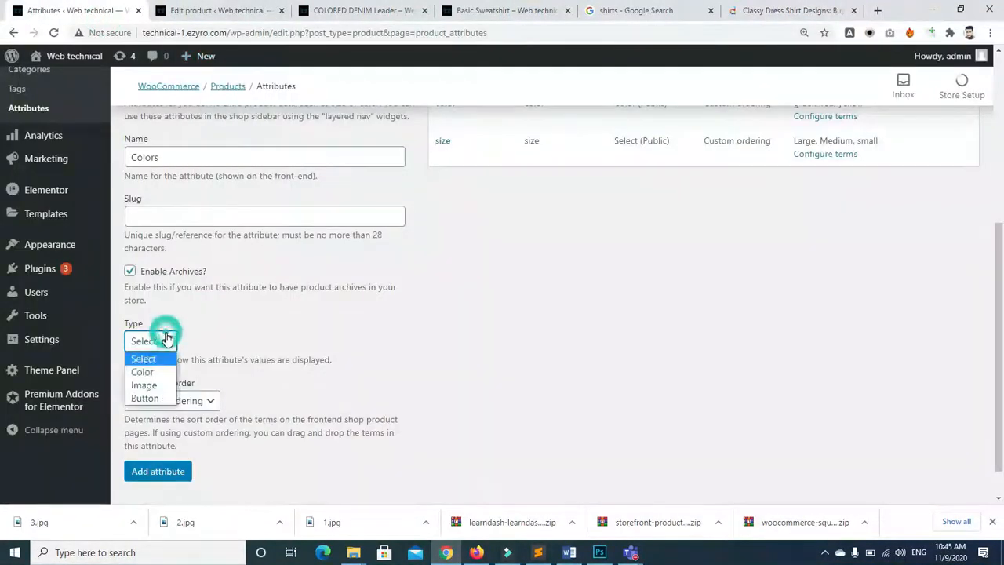
click(145, 372)
click(157, 471)
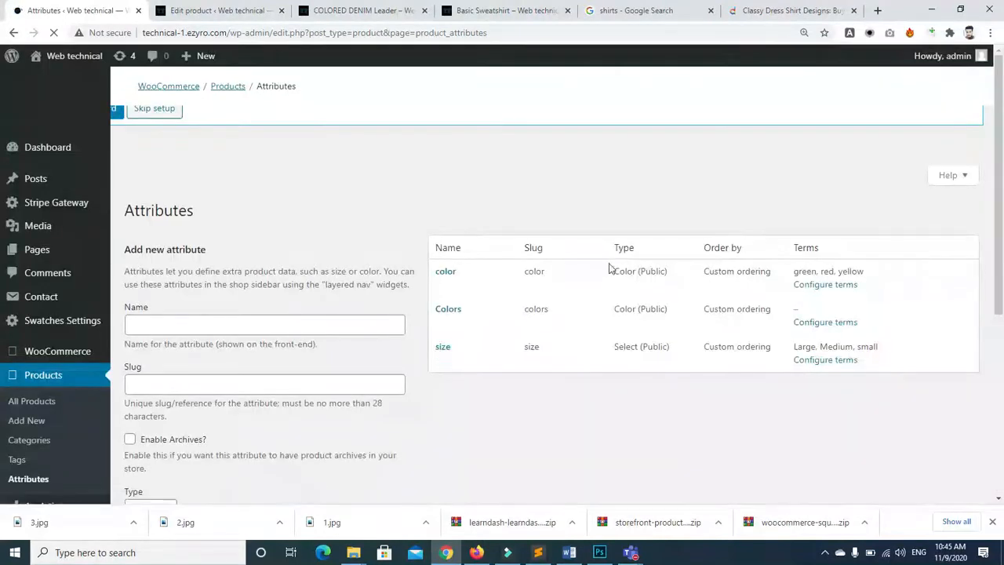
Configure the terms of the Colors attribute by adding a term named green with the preset green as its color
mouse_move(468, 298)
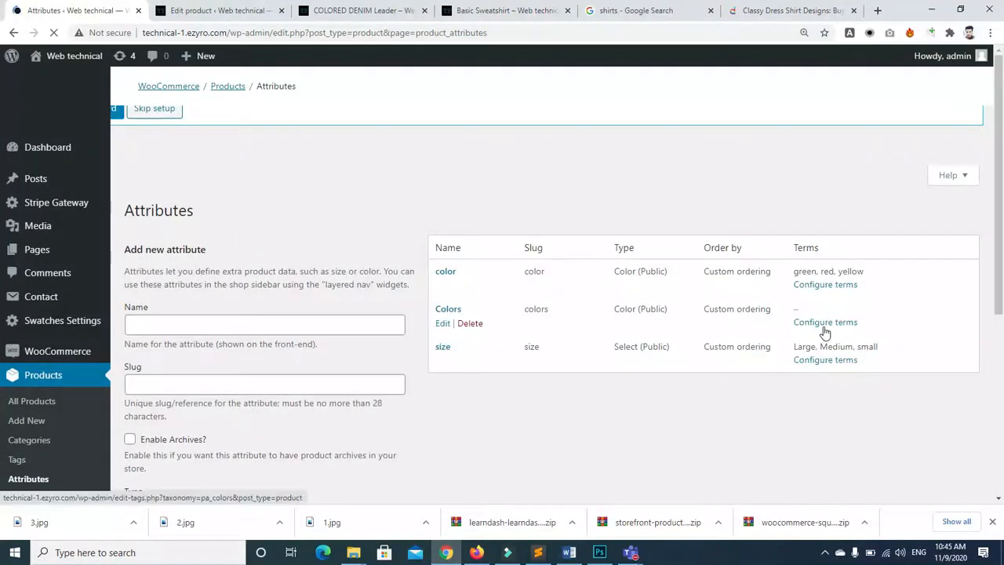
scroll(1002, 228, down, 2)
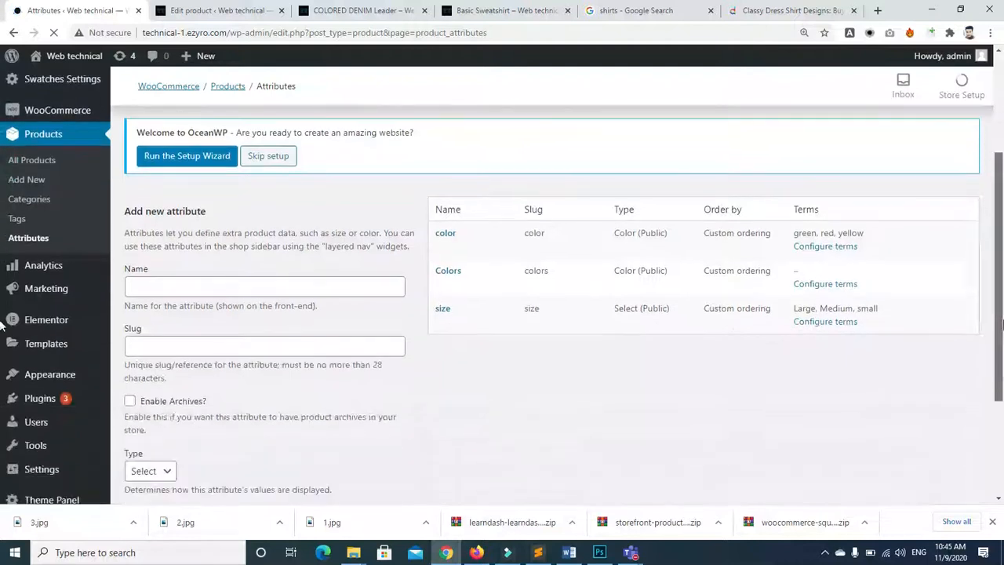
click(813, 284)
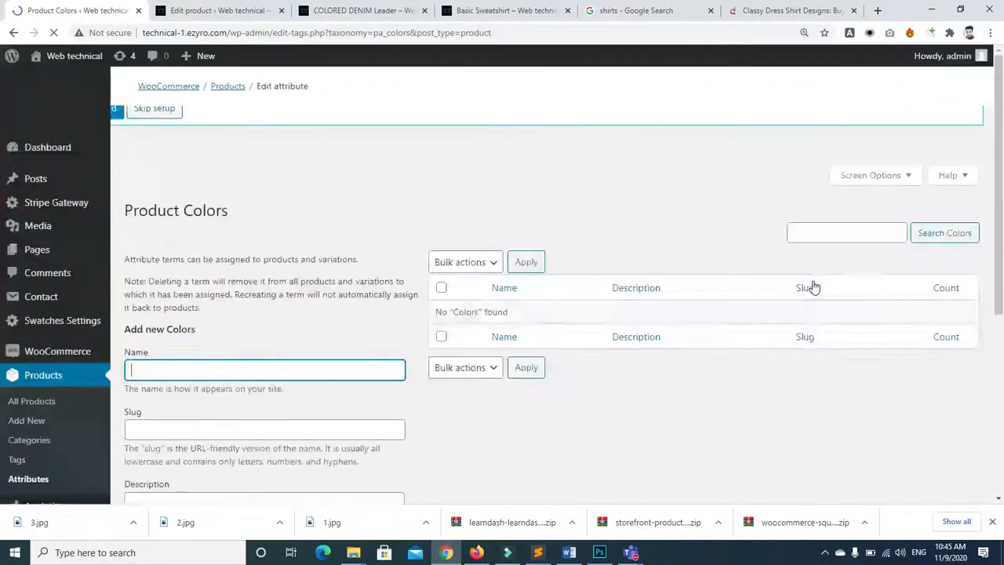
scroll(617, 234, down, 1)
click(292, 315)
text(green)
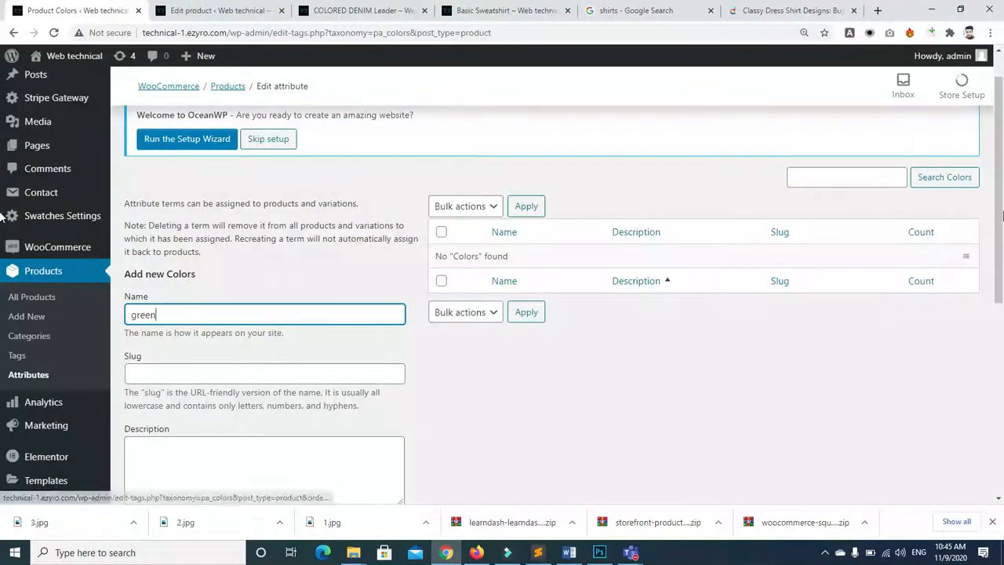
scroll(259, 329, down, 2)
click(130, 380)
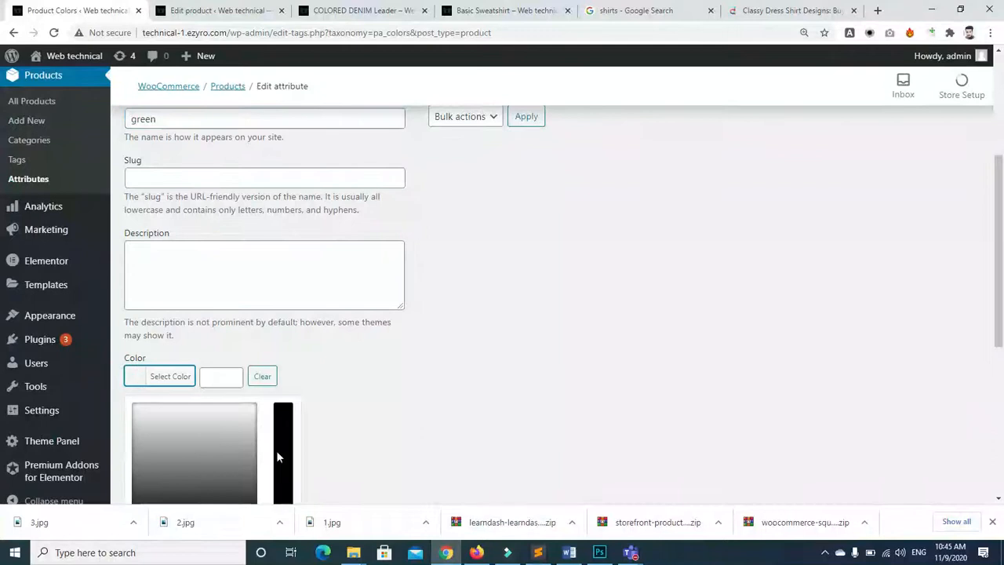
scroll(724, 302, down, 2)
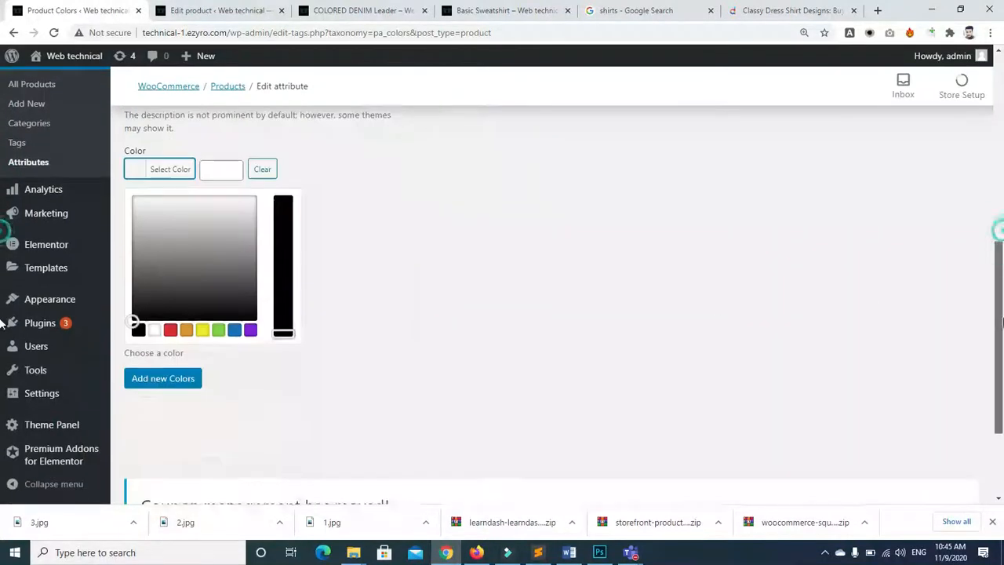
click(219, 329)
click(168, 377)
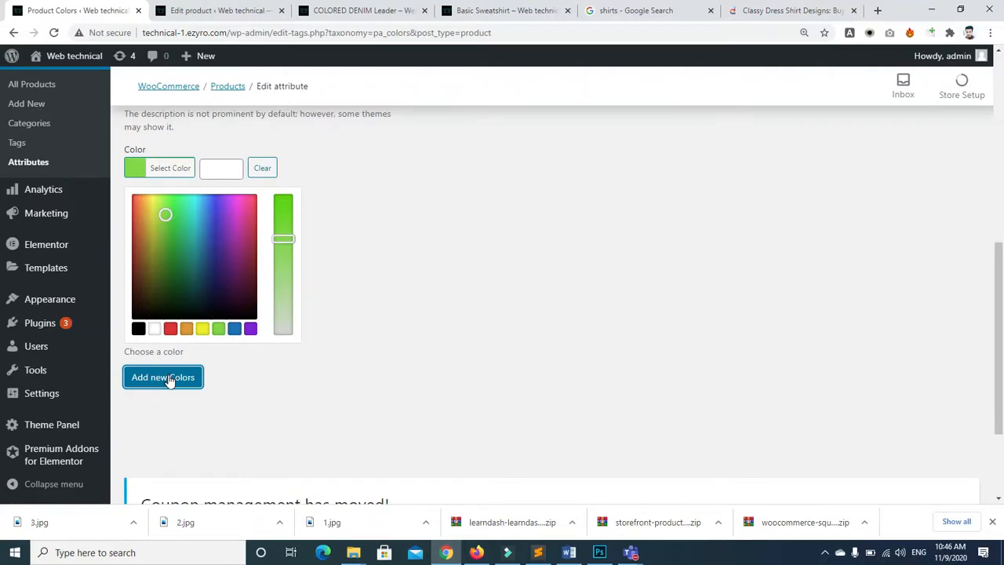
click(155, 378)
drag(999, 302, 999, 182)
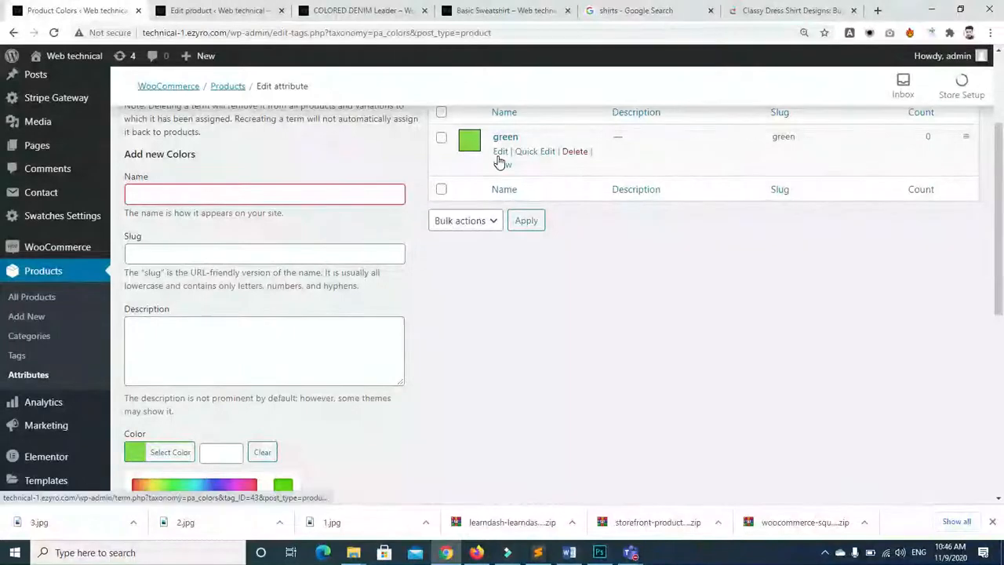
click(280, 193)
click(281, 193)
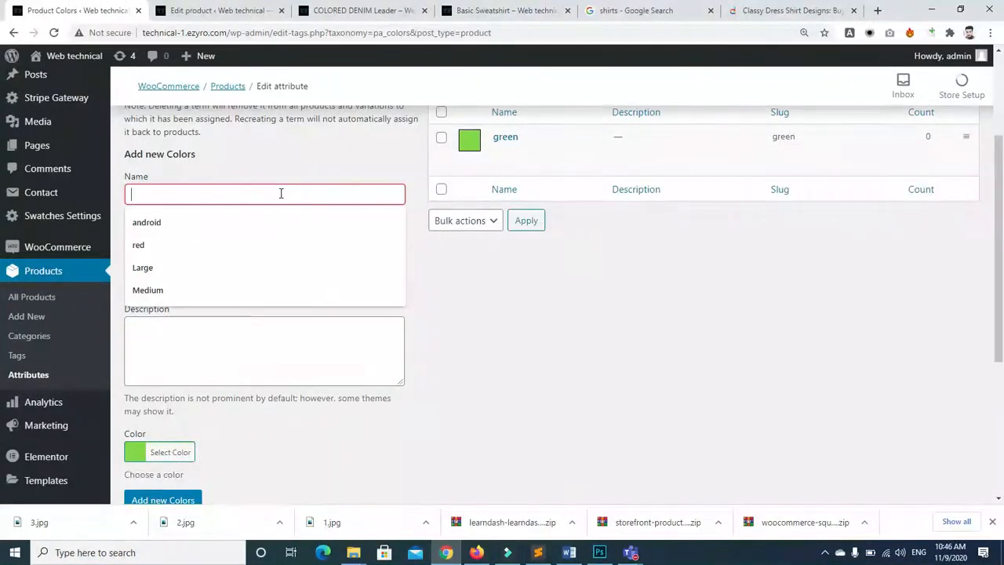
text(o)
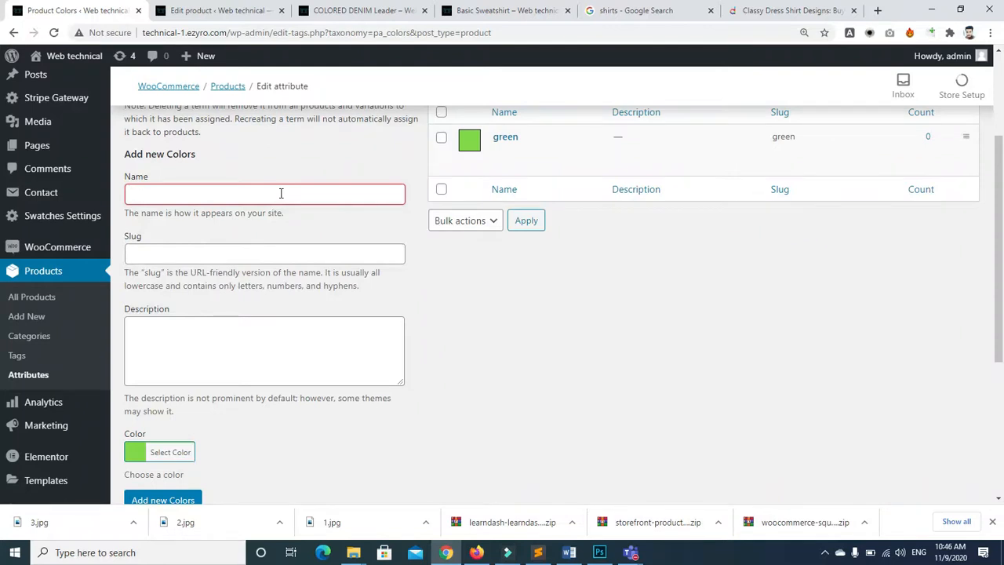
click(13, 33)
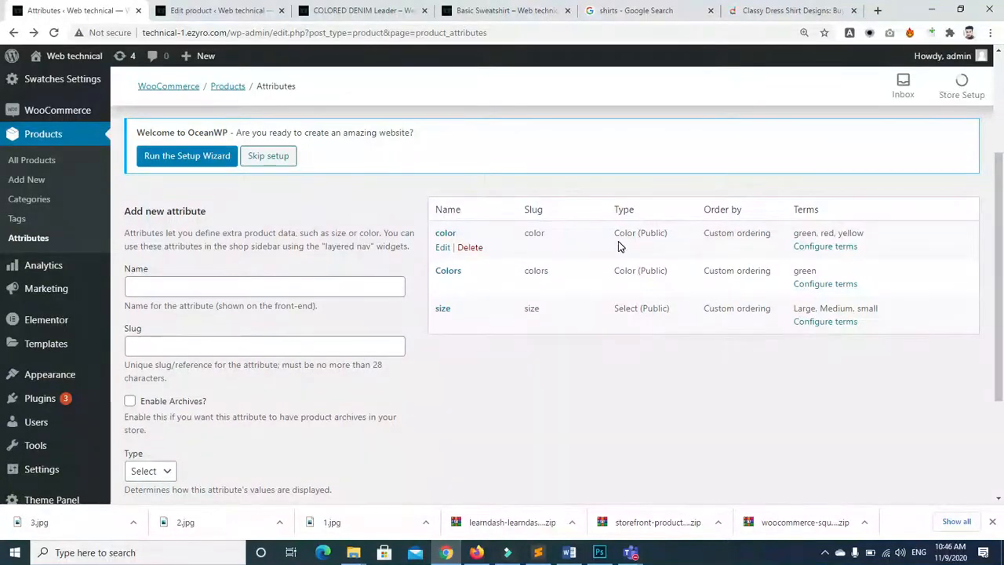
Return to editing the product and remove its custom Color attribute, confirming the removal
click(186, 15)
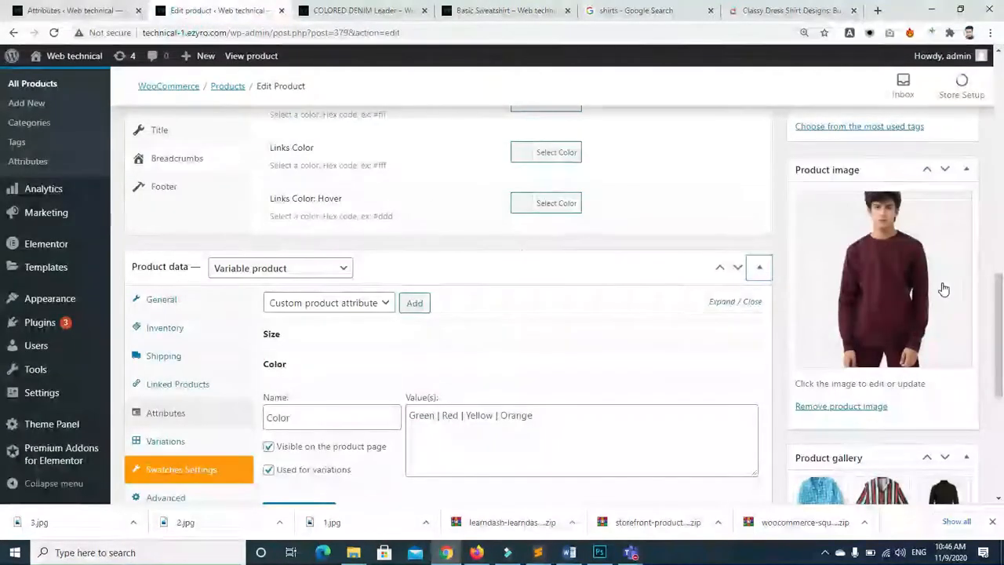
scroll(941, 287, down, 2)
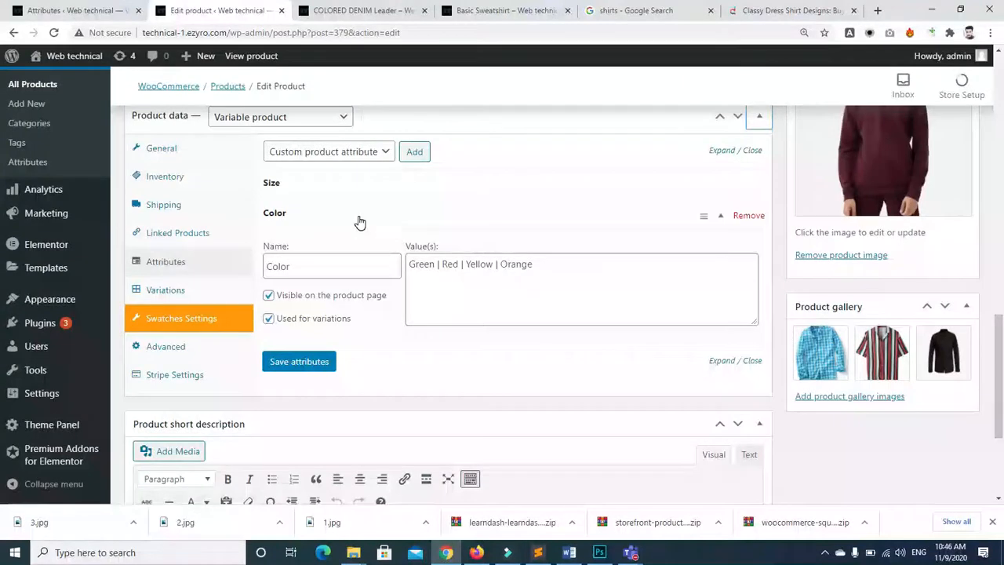
click(758, 218)
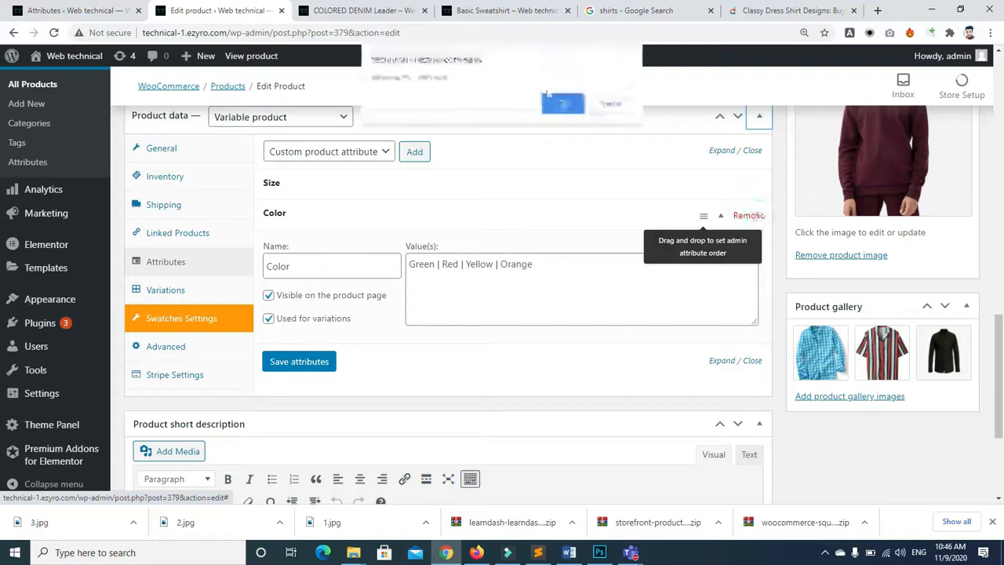
click(554, 109)
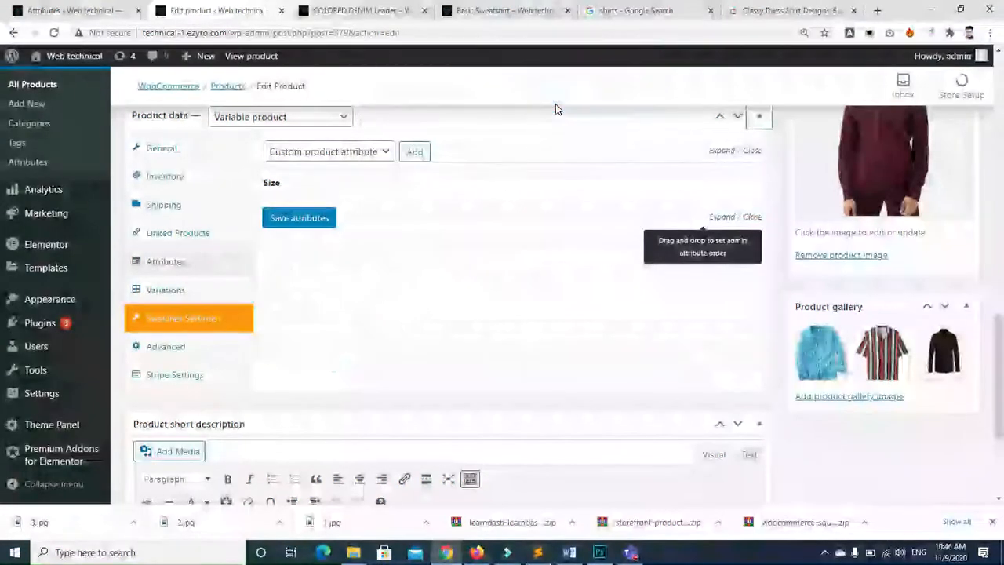
Add the global color attribute to the product with all its terms, enable it for variations, and save the attributes
click(385, 151)
click(342, 194)
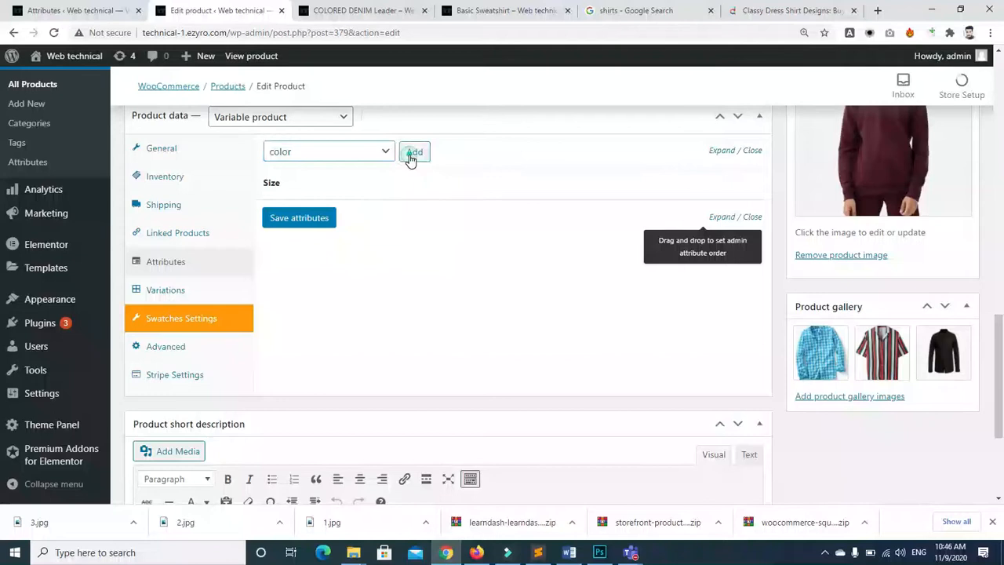
click(413, 153)
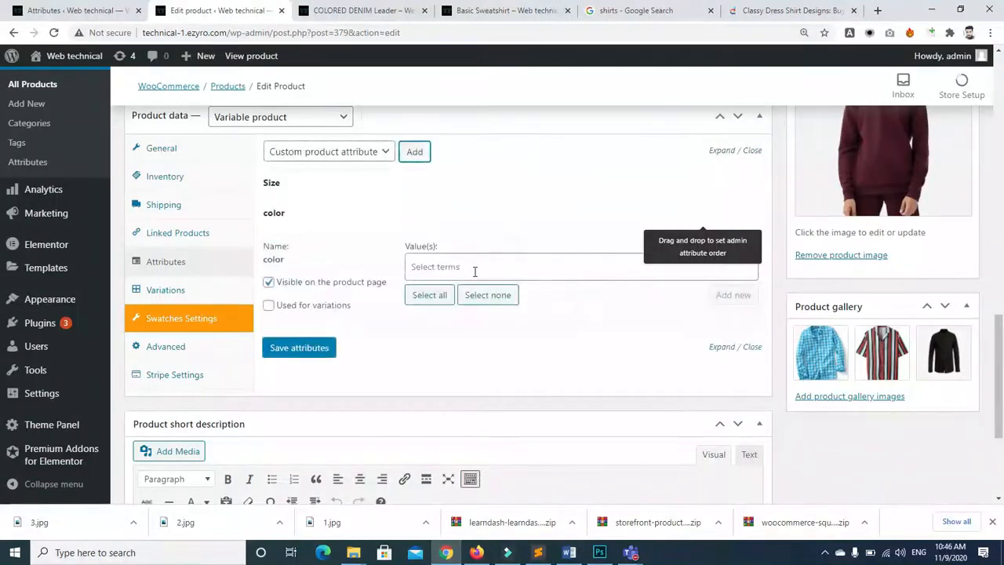
click(430, 295)
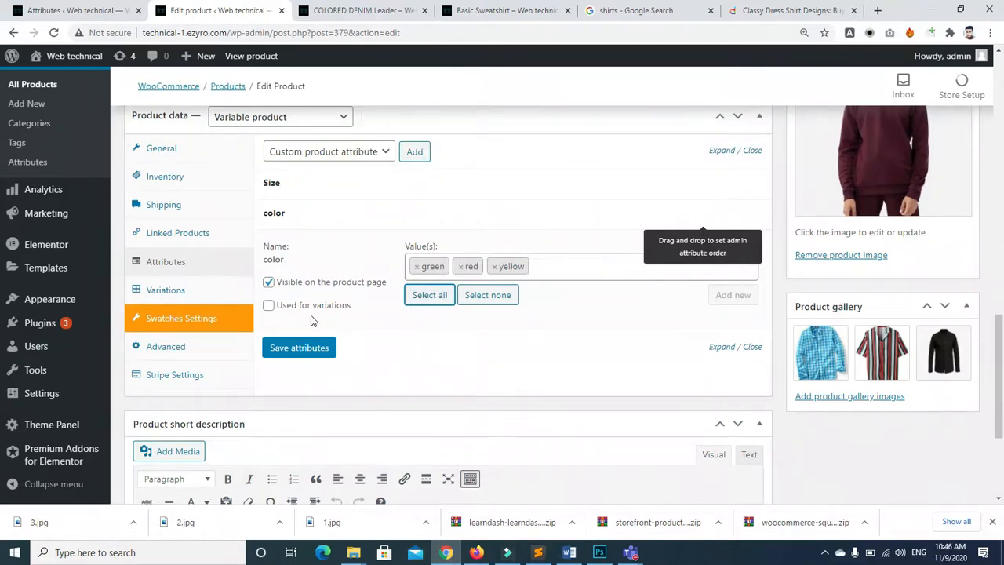
click(268, 305)
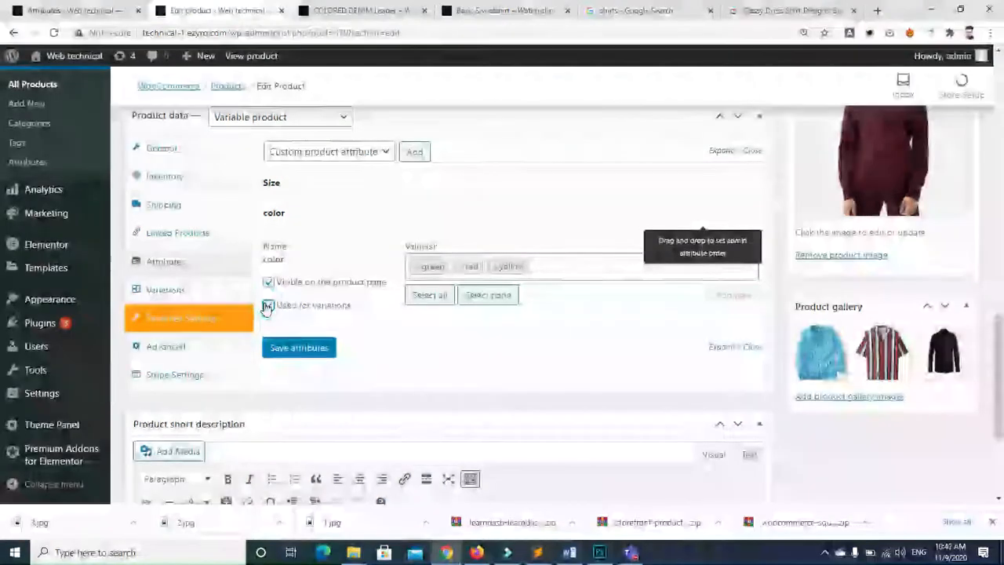
click(306, 350)
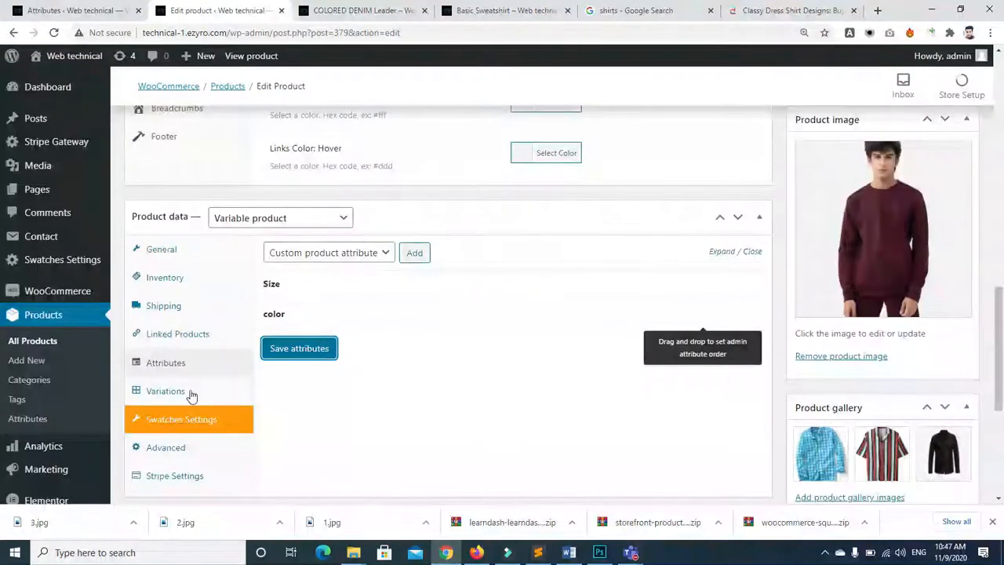
In the product's variations, set the color of S variations #382, #381 and #383 to green, red and yellow respectively
click(162, 392)
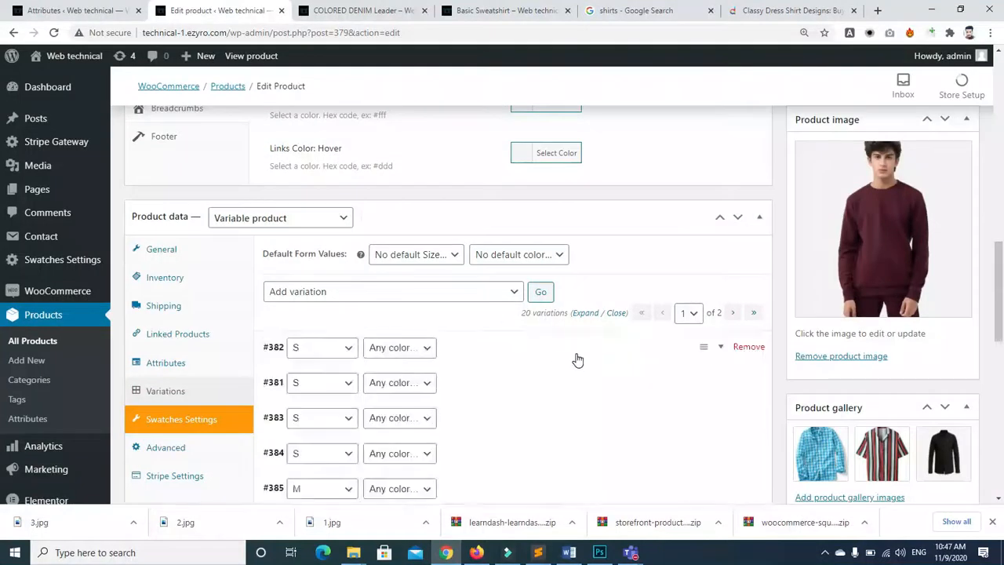
scroll(619, 280, down, 1)
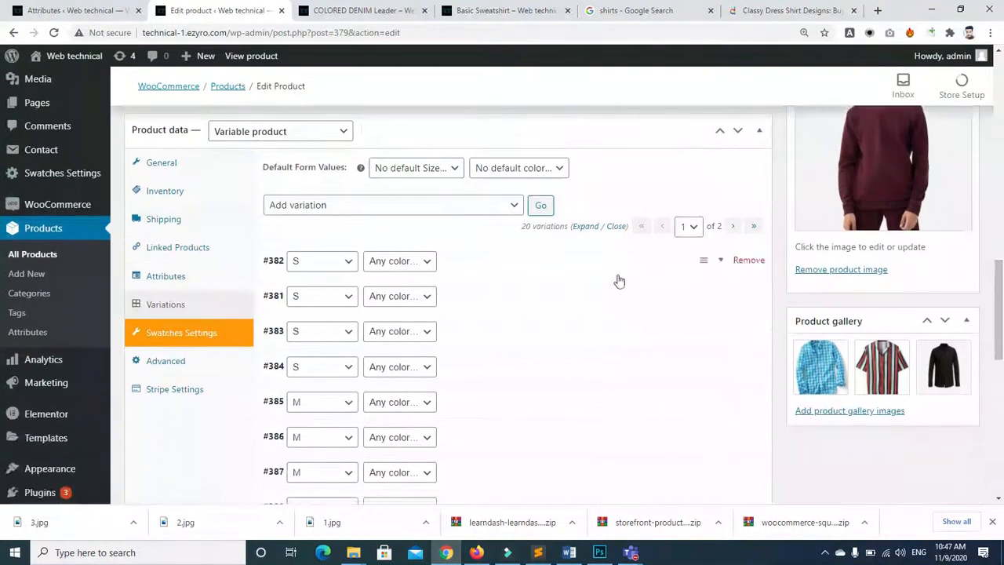
click(424, 260)
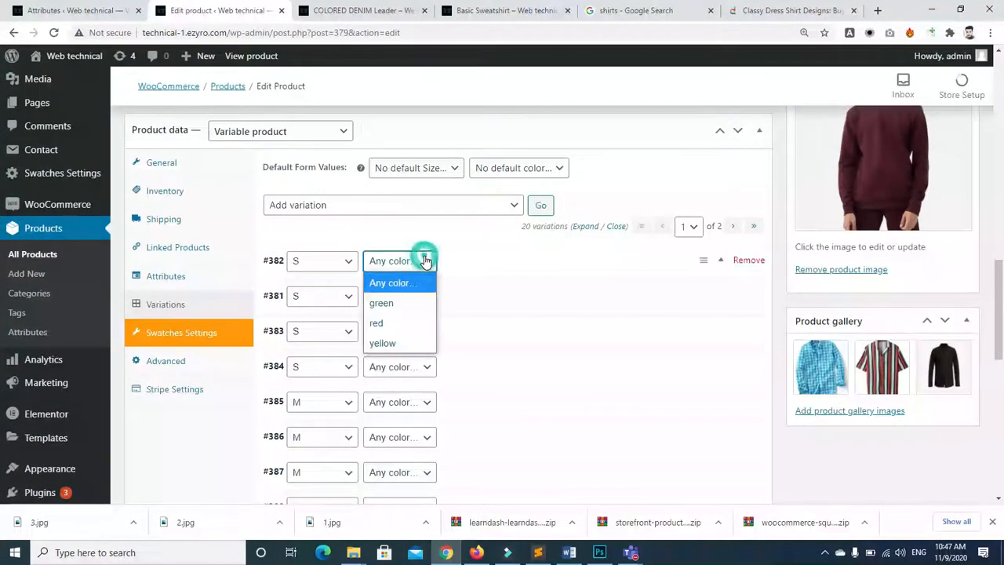
click(412, 310)
click(420, 297)
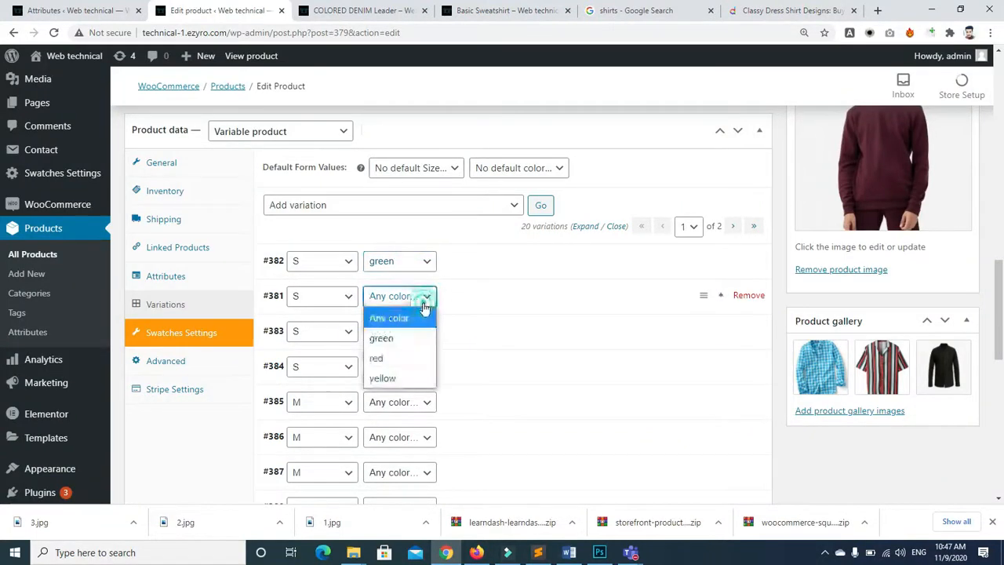
click(419, 357)
click(424, 331)
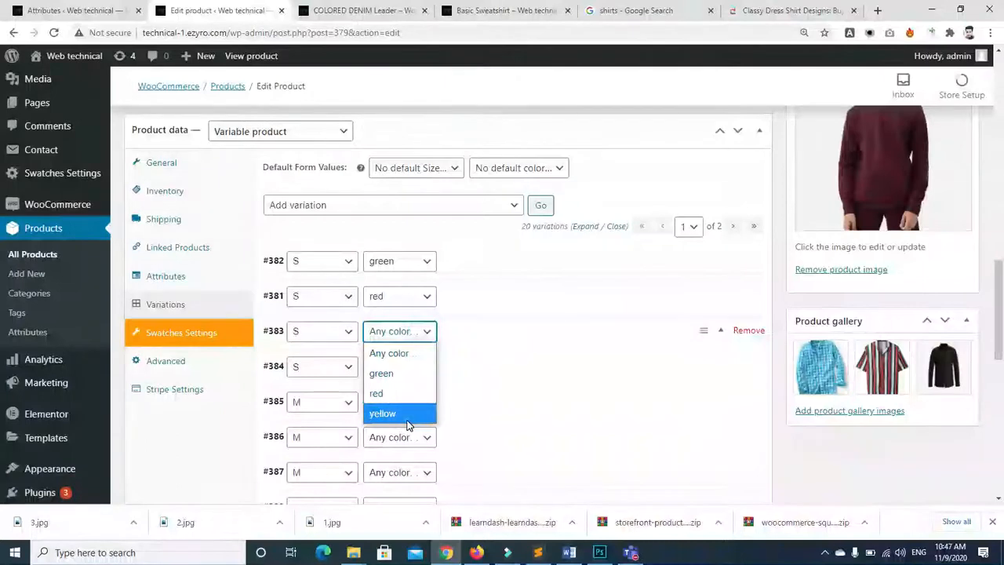
click(404, 414)
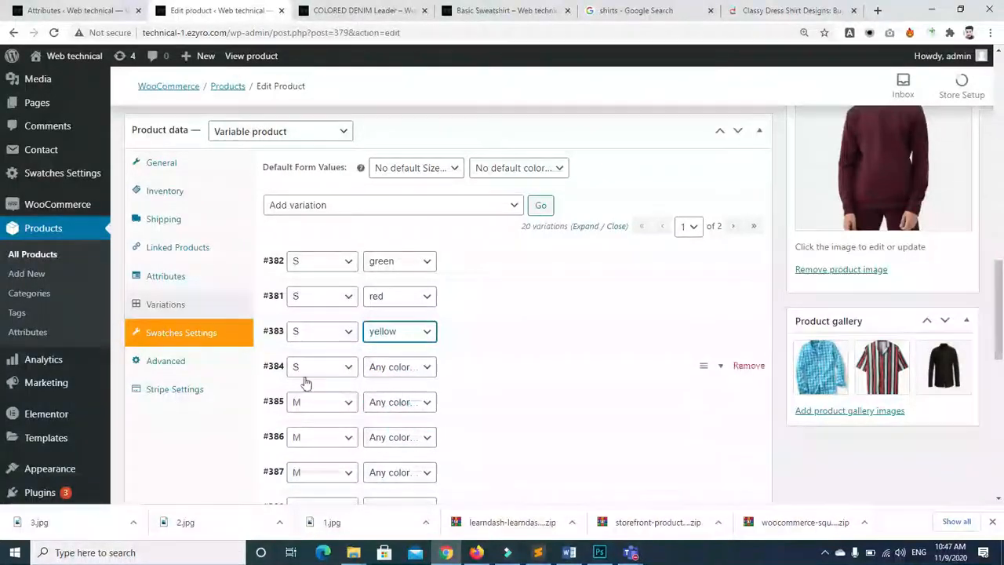
Remove the extra S variation #384, saving the pending changes and confirming the removal
click(746, 366)
click(560, 103)
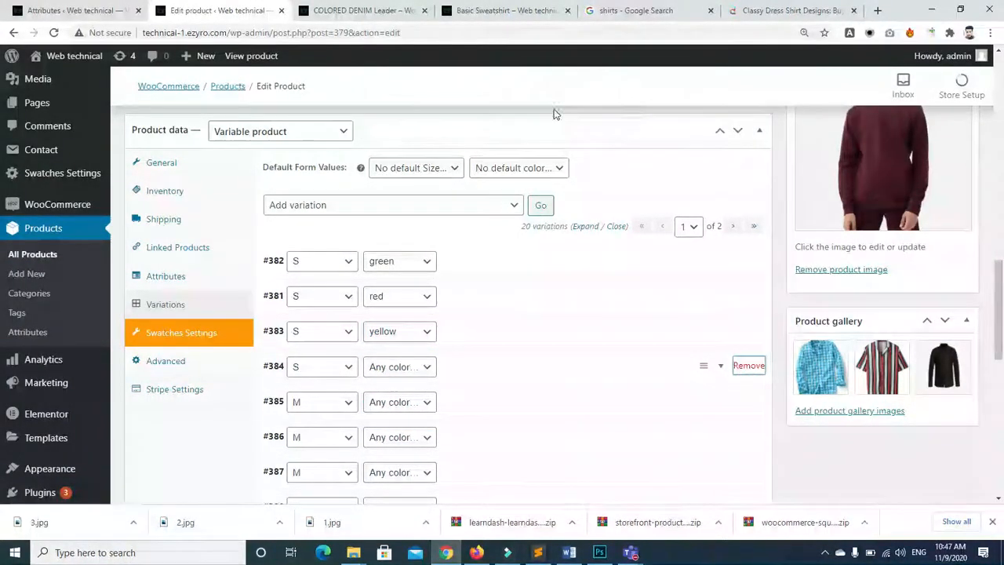
click(567, 105)
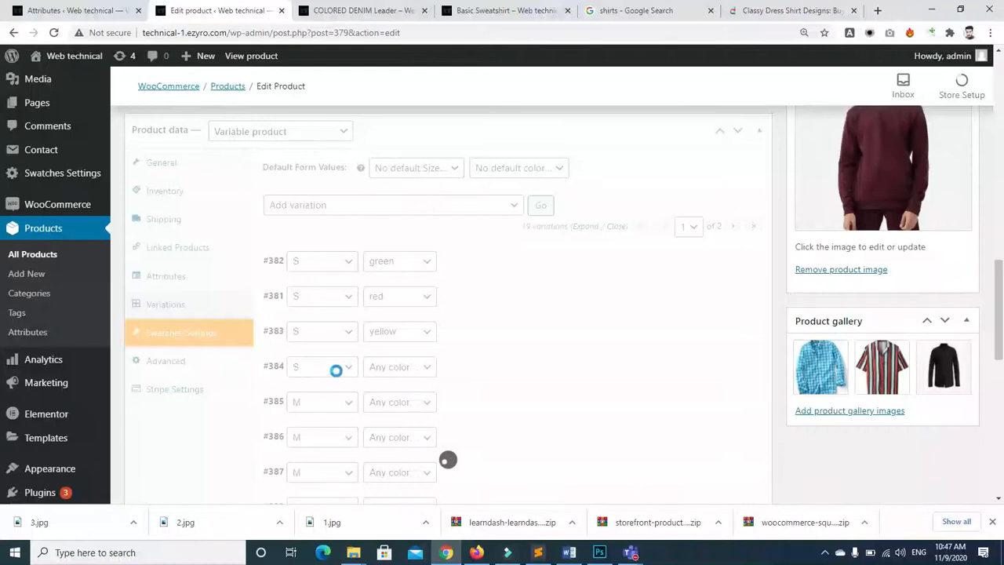
Set the color of M variations #385, #386 and #387 to green, red and yellow respectively
click(428, 368)
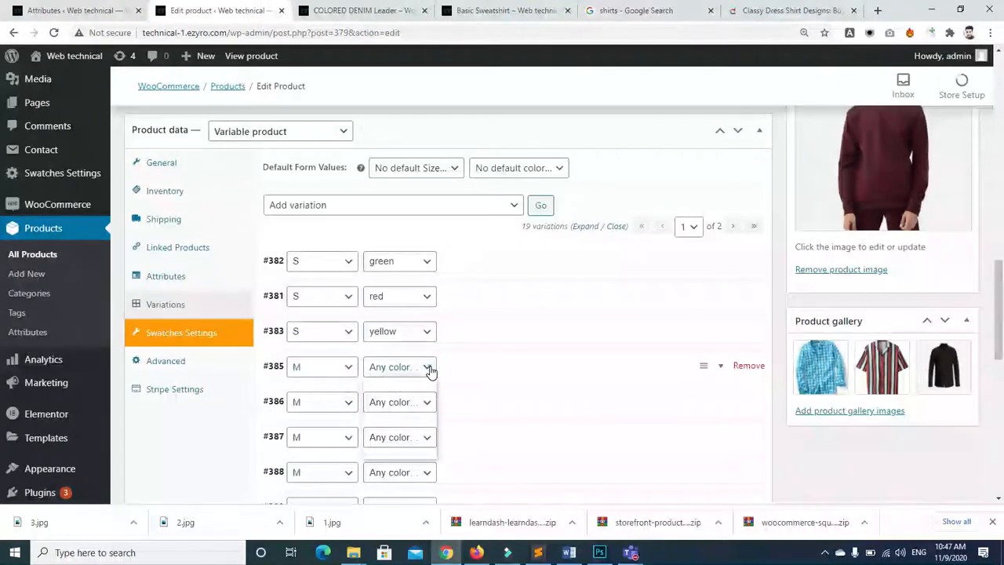
click(397, 408)
click(418, 400)
click(403, 463)
click(416, 437)
click(400, 516)
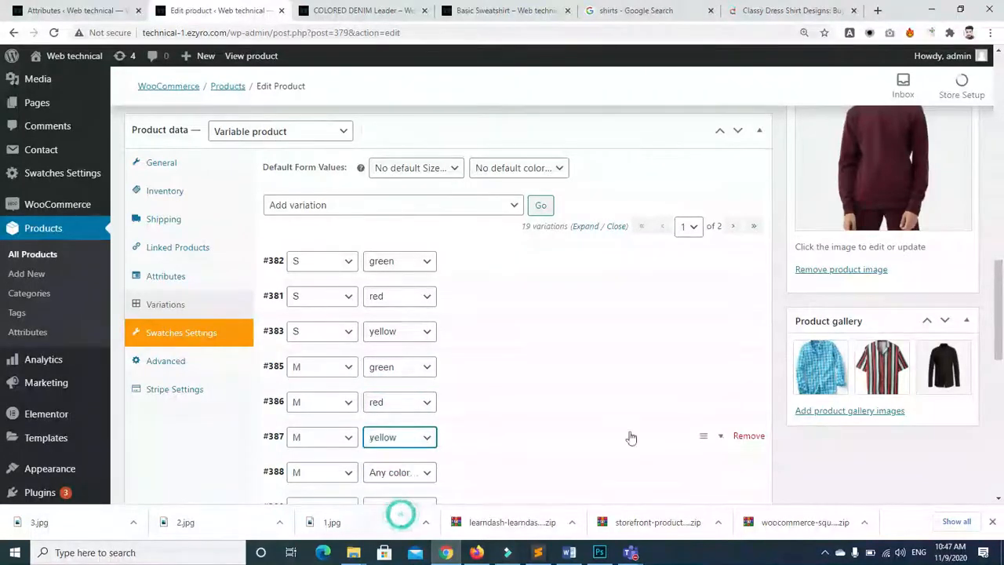
Remove the extra M variation #388, saving the pending changes and confirming the removal
scroll(484, 265, down, 3)
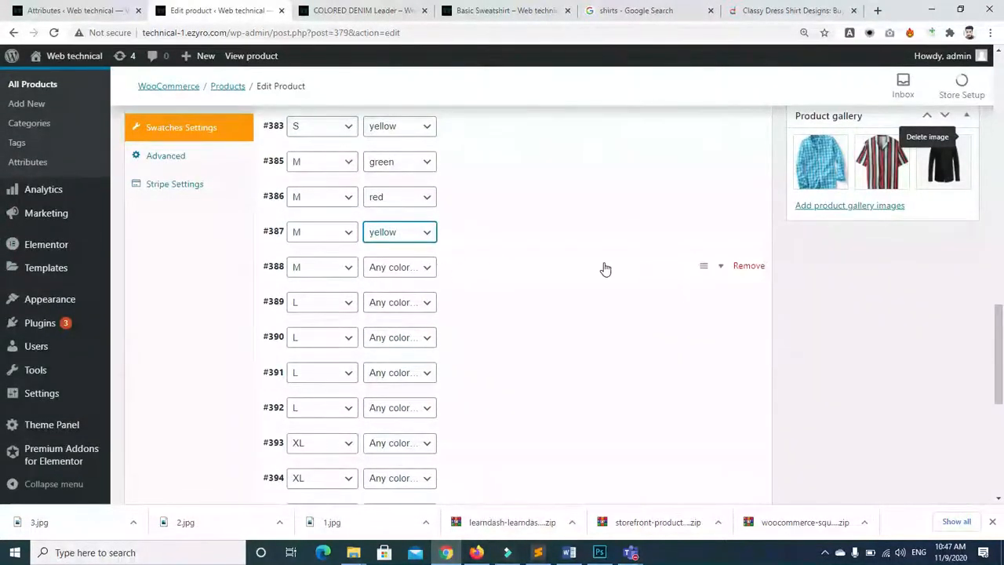
click(744, 266)
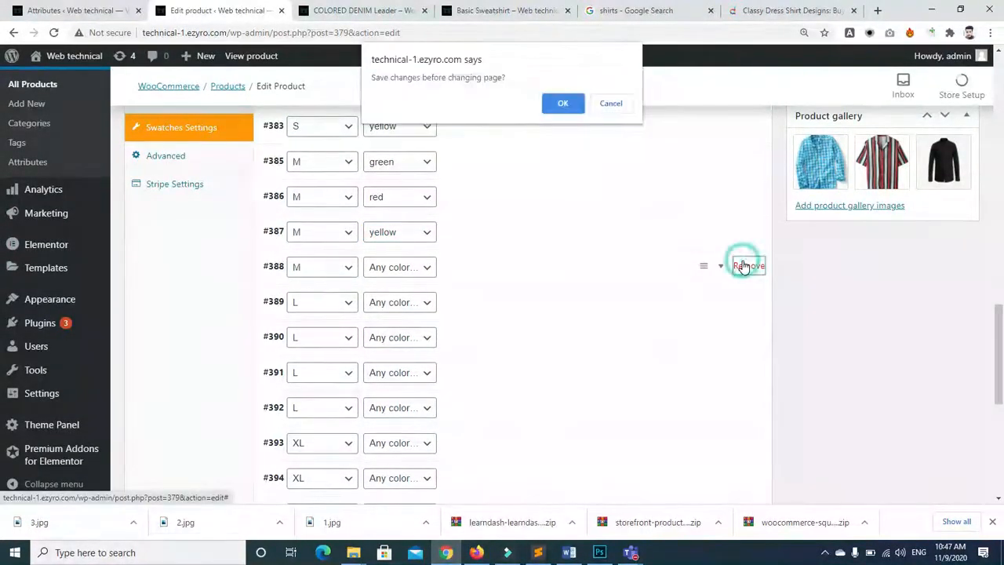
click(554, 102)
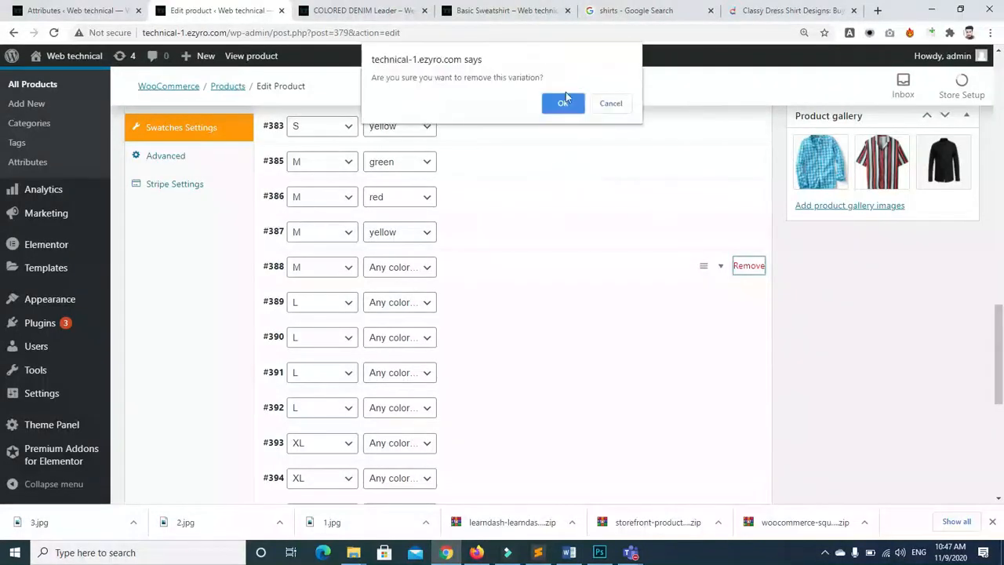
click(566, 104)
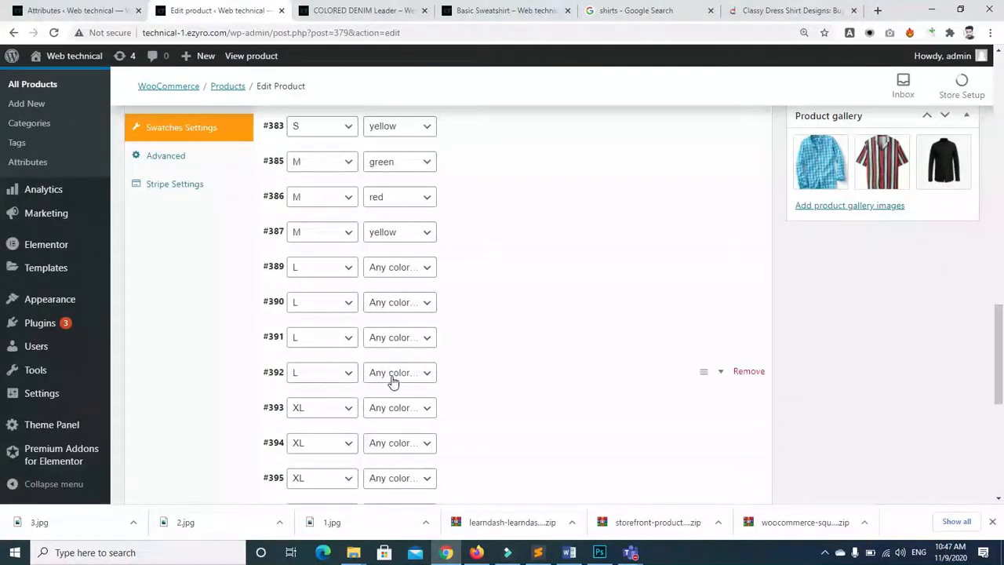
Set the color of L variation #389 to red and save the variation changes
click(424, 267)
click(400, 328)
scroll(641, 321, down, 4)
scroll(560, 311, up, 1)
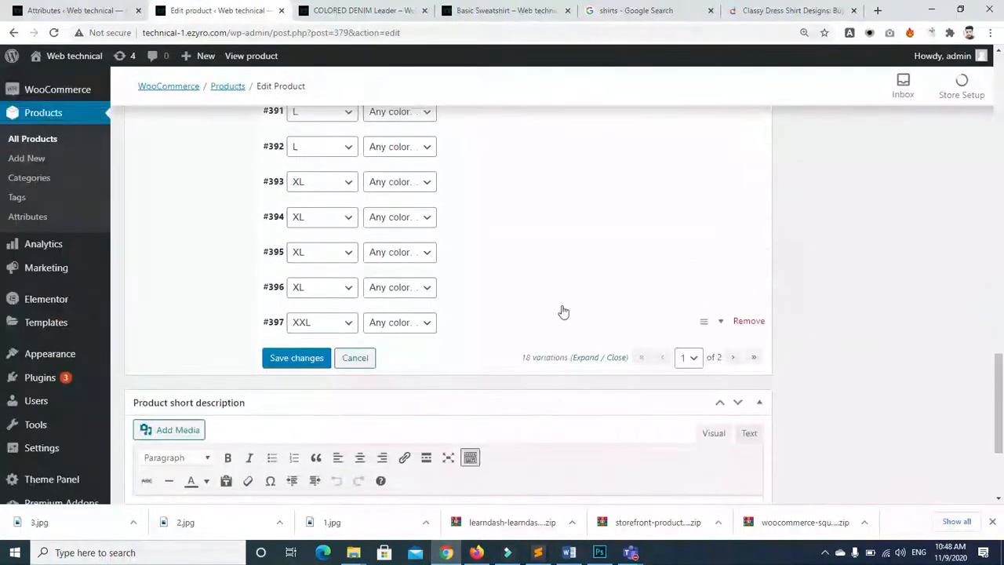
click(279, 361)
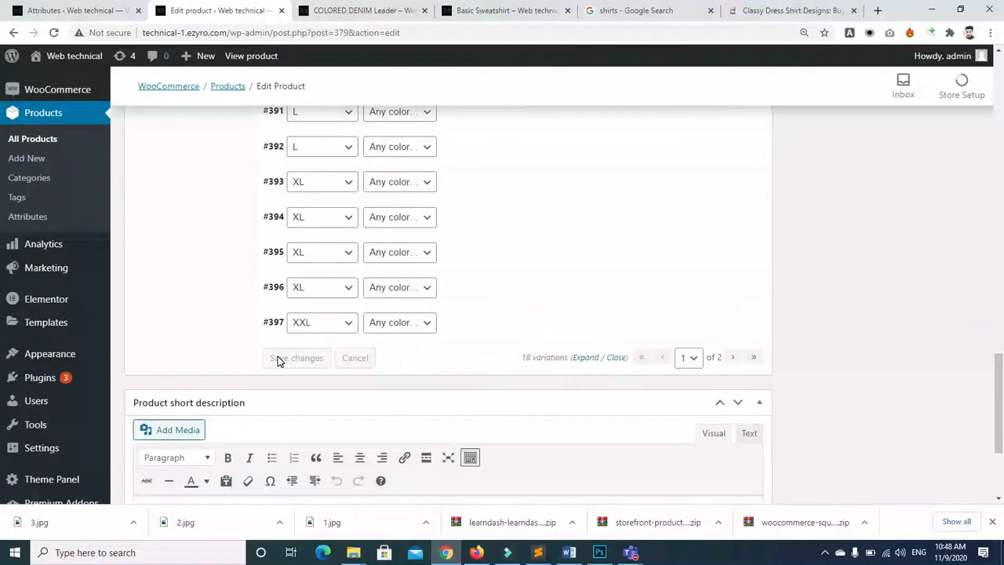
Reload the product's storefront preview and test size S with the green, red and yellow swatches
click(355, 15)
click(55, 33)
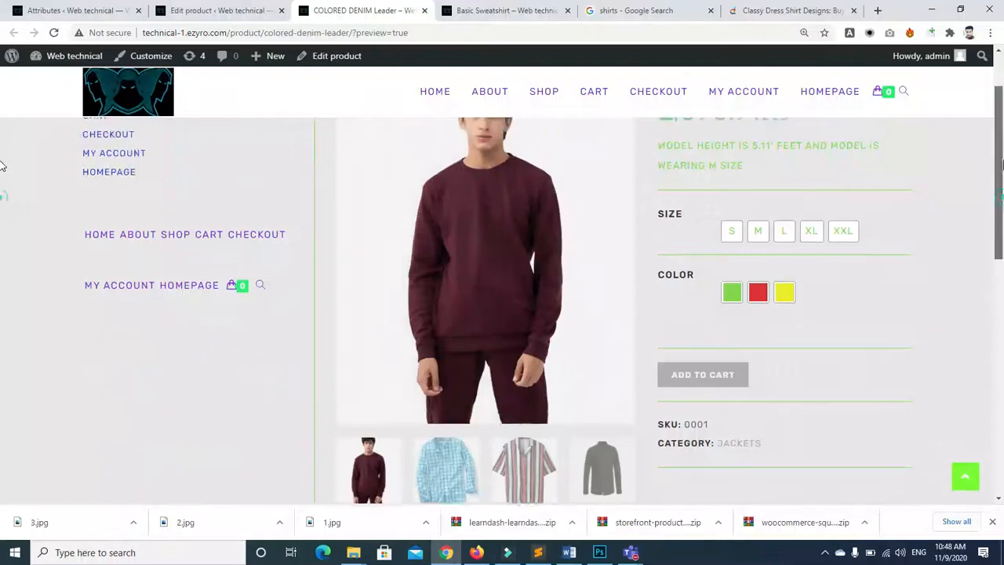
scroll(2, 169, up, 2)
click(732, 338)
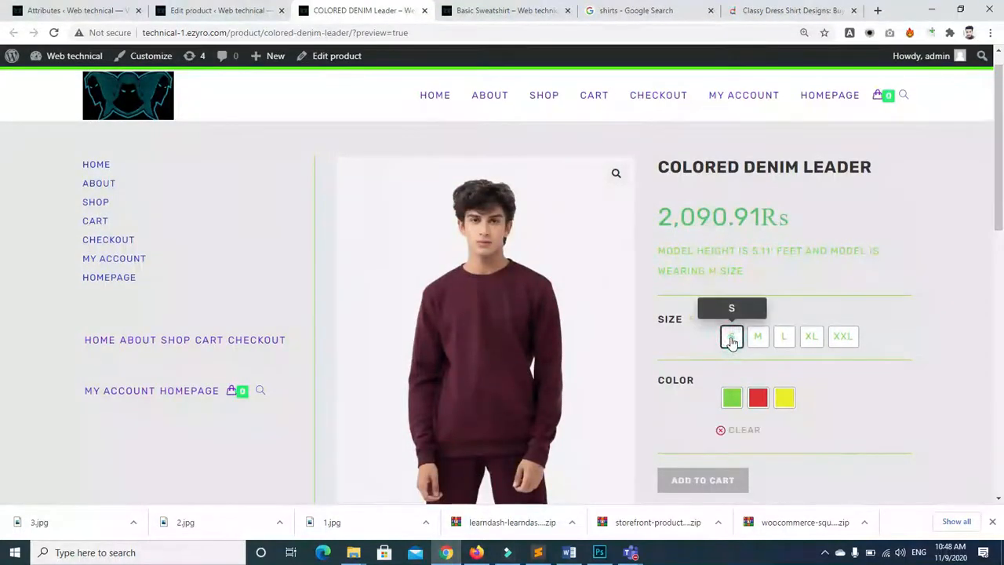
click(731, 400)
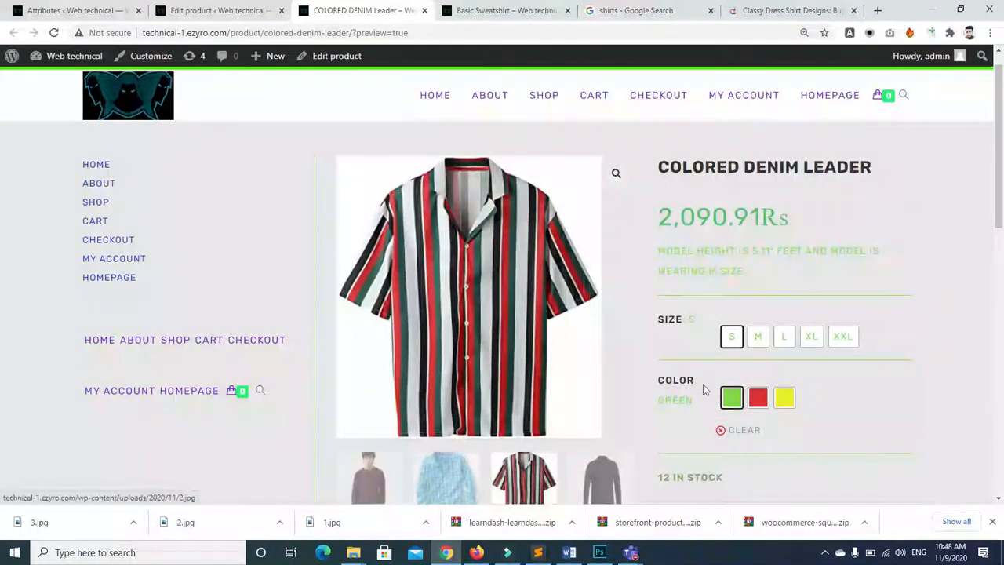
click(757, 400)
click(784, 398)
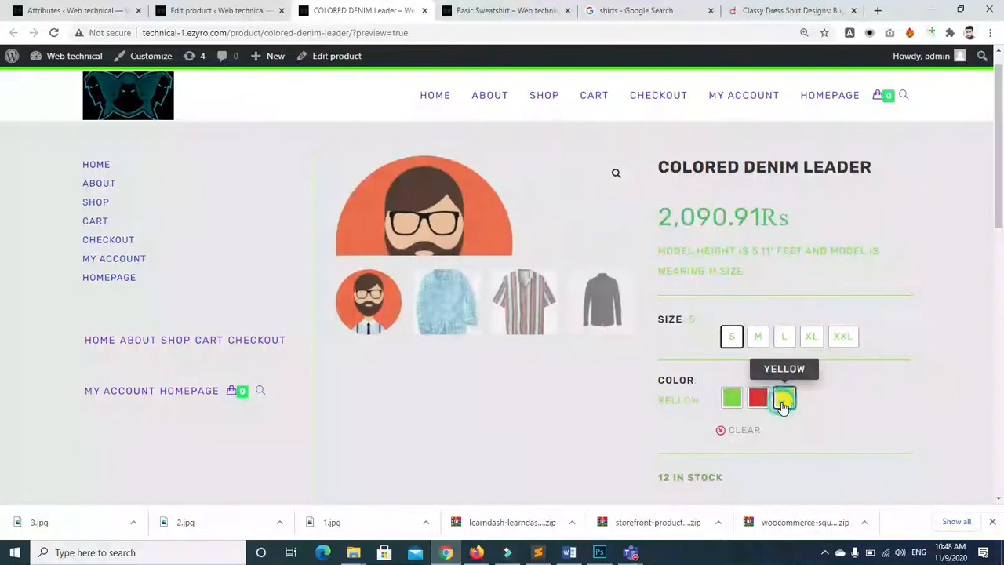
Test size M with the green, red and yellow swatches and look over the product page
click(763, 343)
click(733, 399)
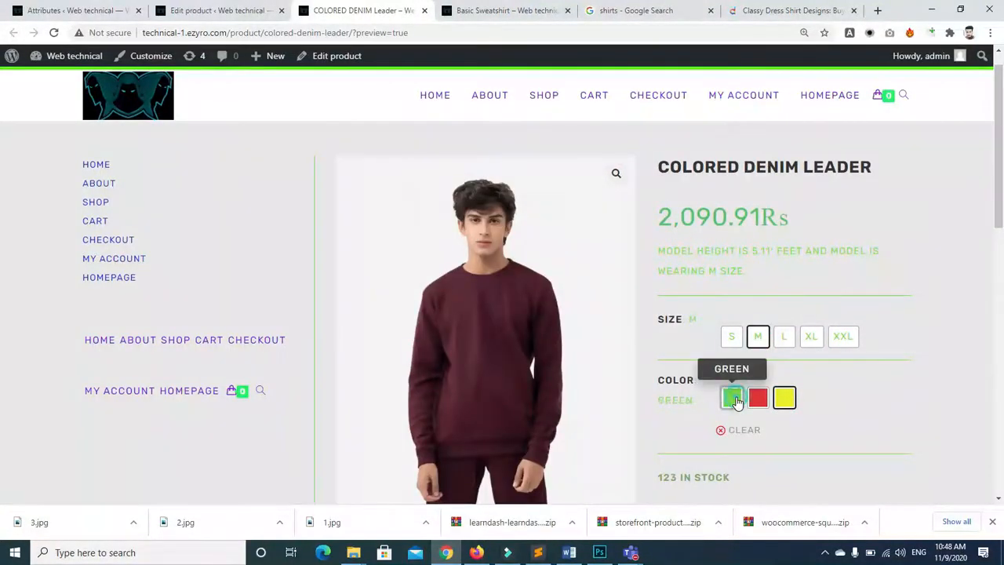
click(758, 399)
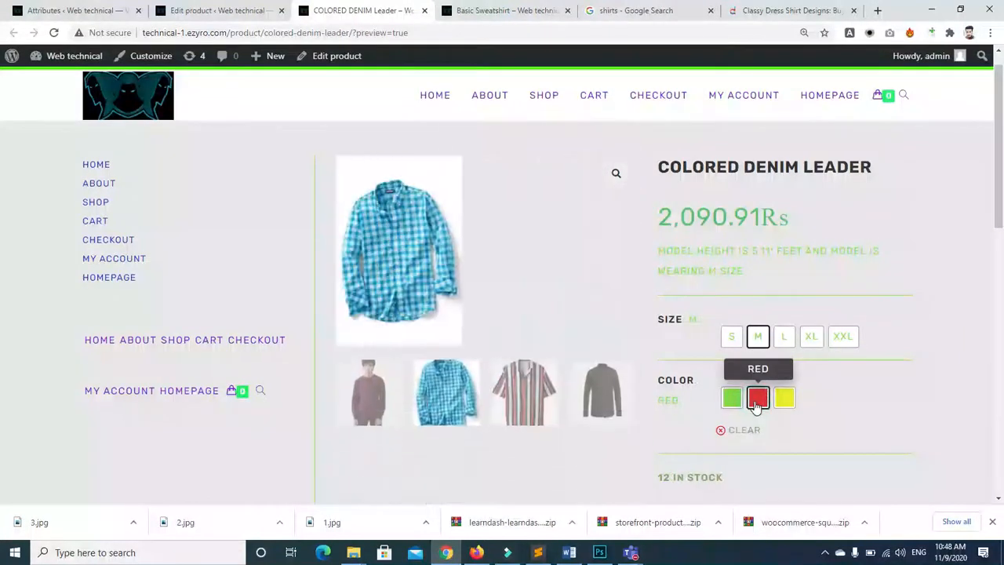
click(784, 399)
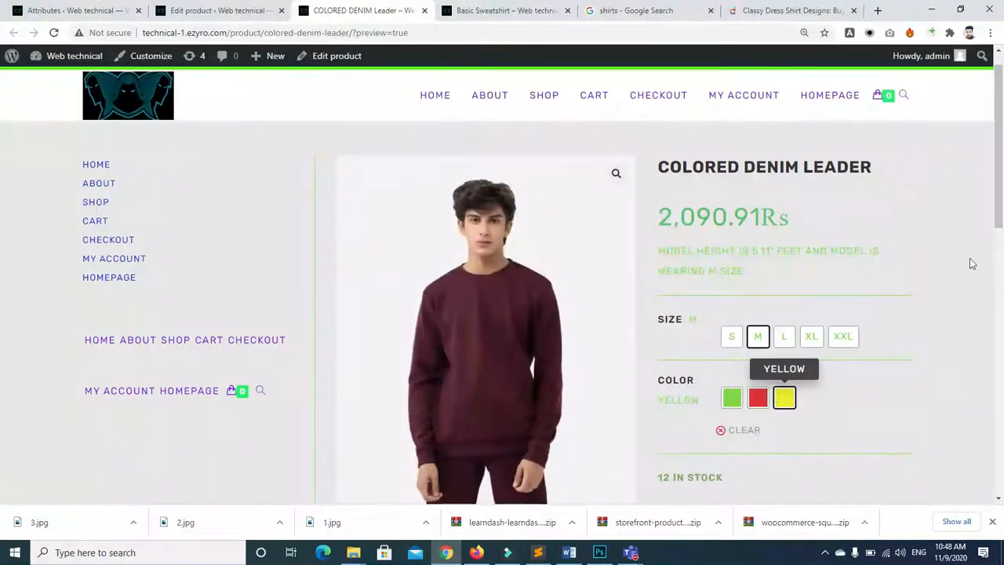
scroll(3, 204, down, 2)
scroll(2, 212, up, 1)
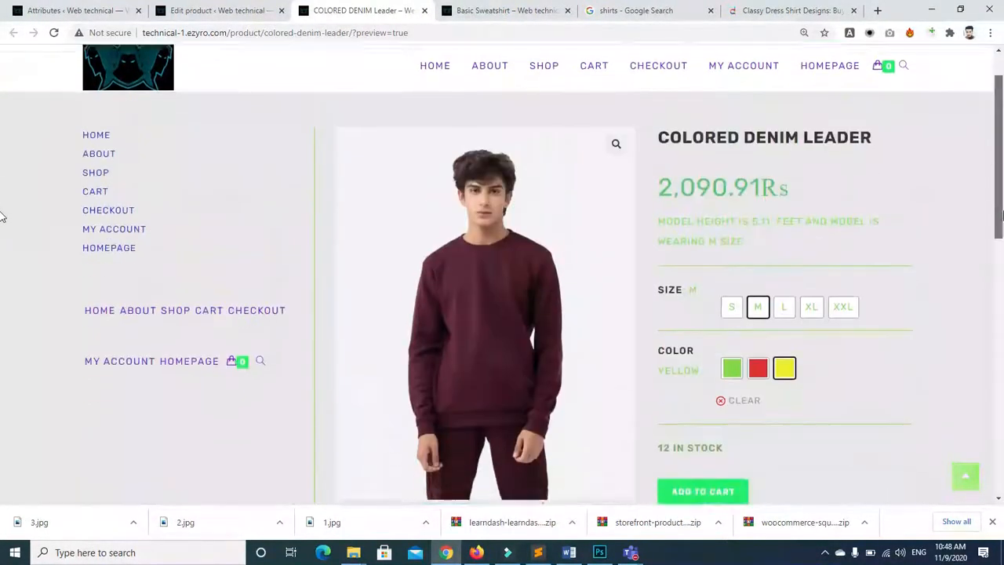
scroll(2, 218, down, 2)
scroll(2, 218, up, 2)
scroll(2, 220, down, 1)
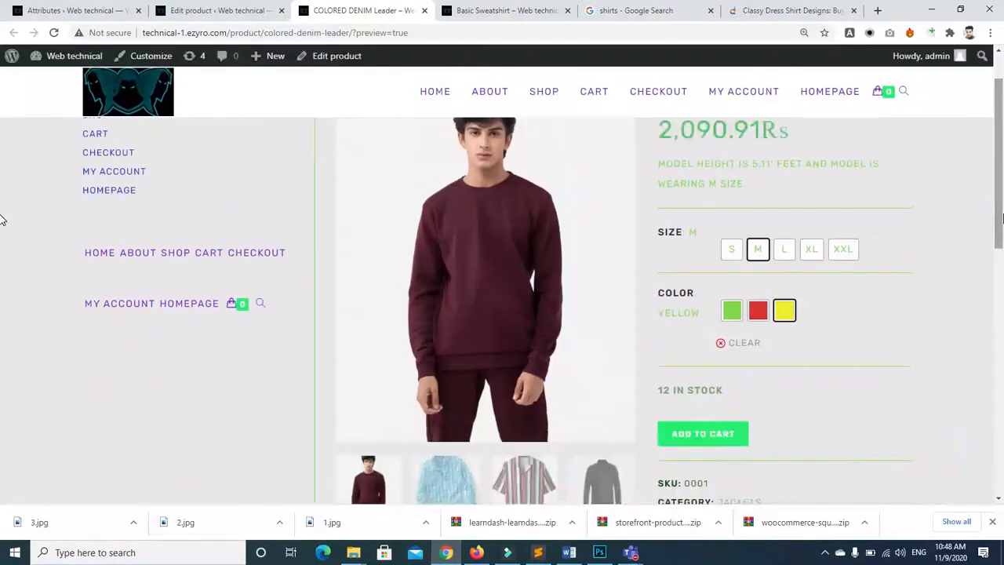
Return to editing the product and use the bulk variation action to set all sale prices to 2000
click(225, 10)
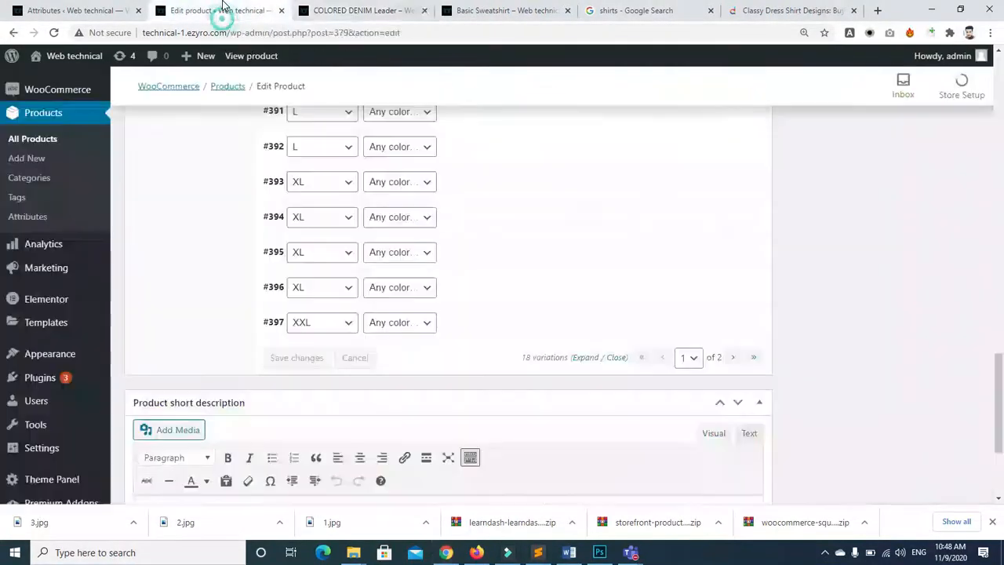
scroll(632, 176, up, 8)
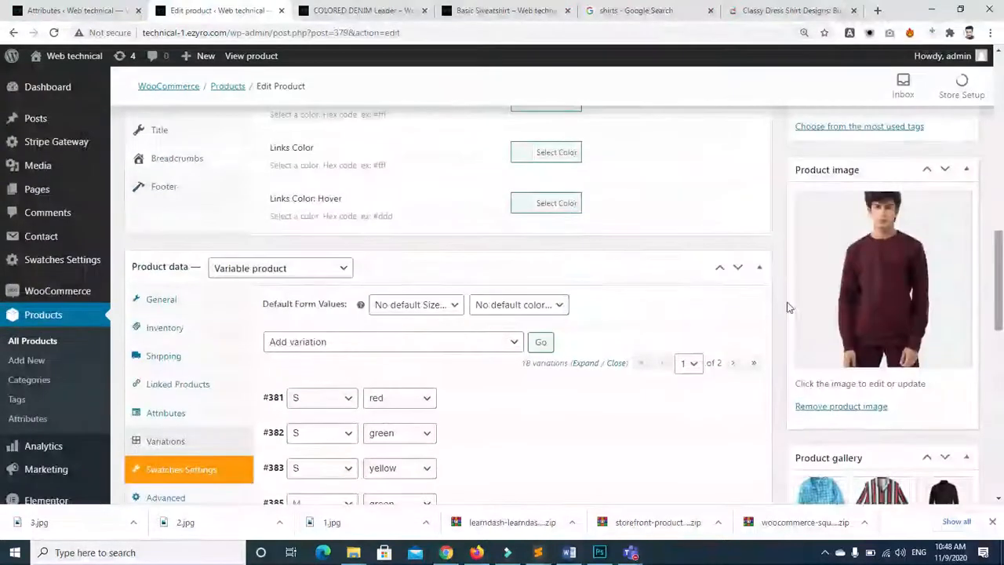
click(513, 347)
click(513, 348)
click(514, 347)
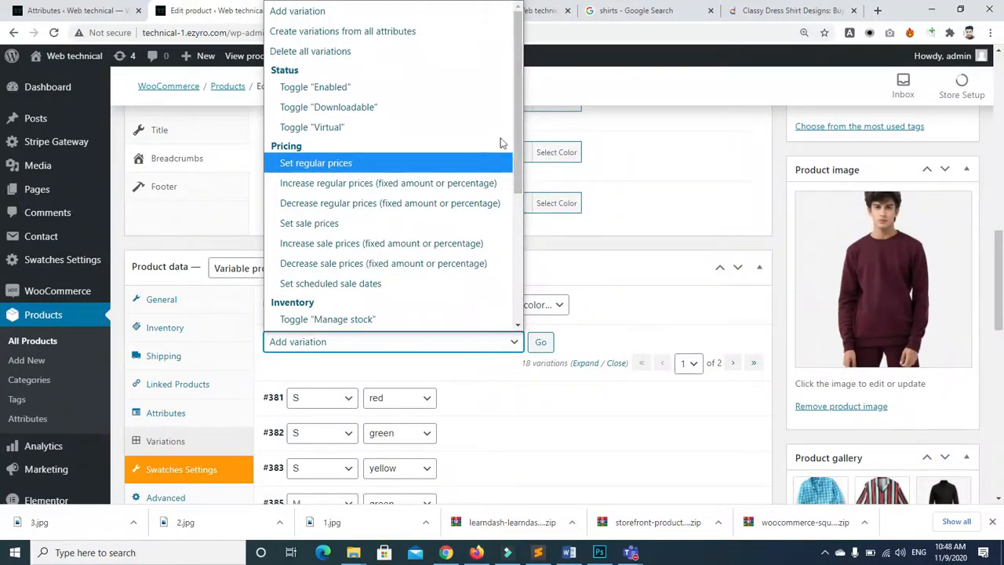
drag(516, 135, 521, 271)
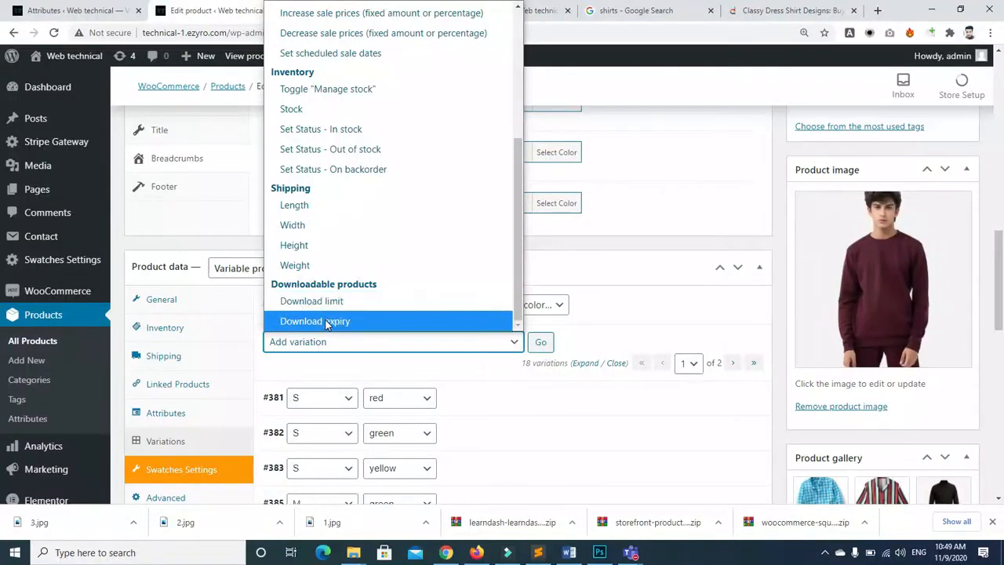
drag(520, 291, 524, 144)
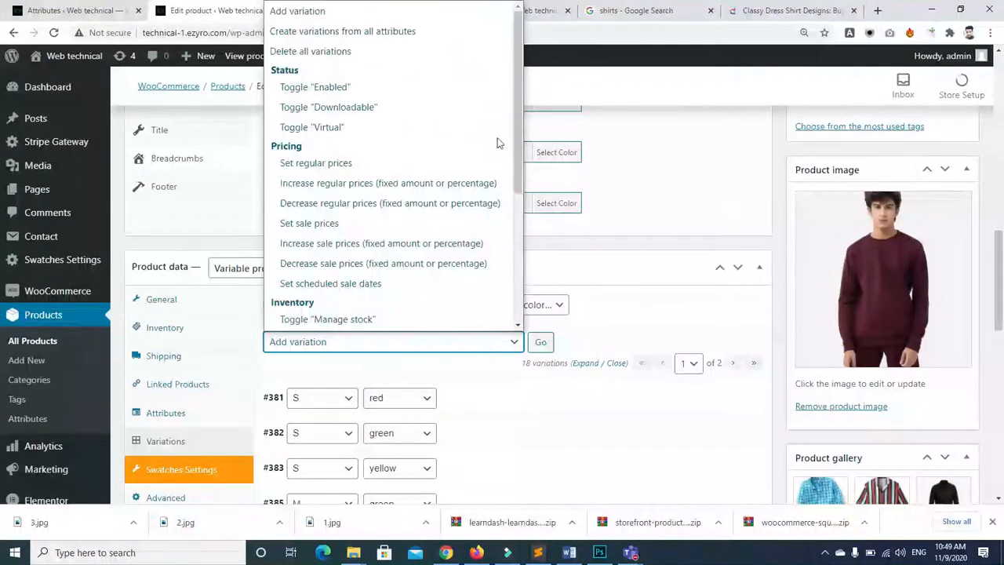
click(316, 226)
click(540, 343)
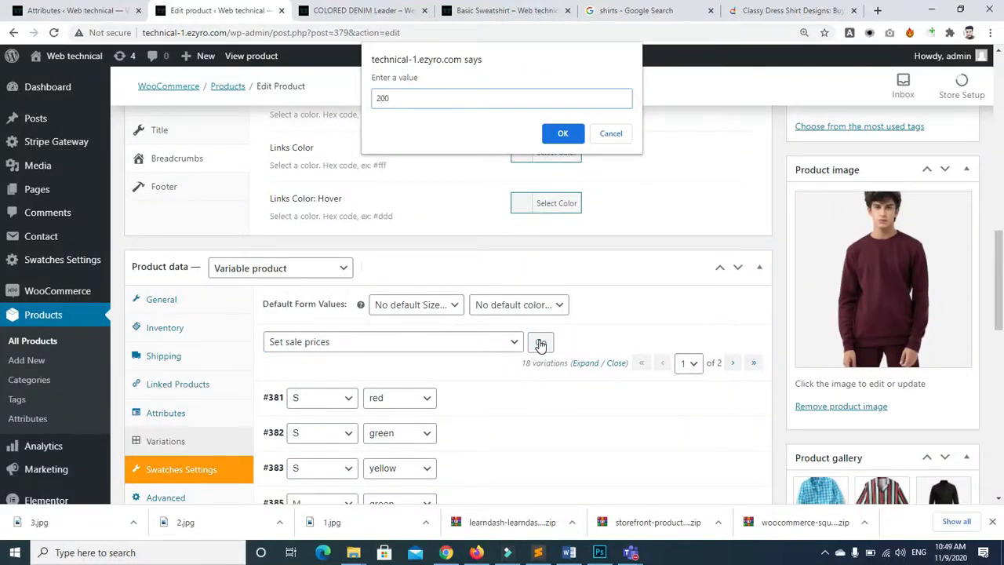
click(562, 134)
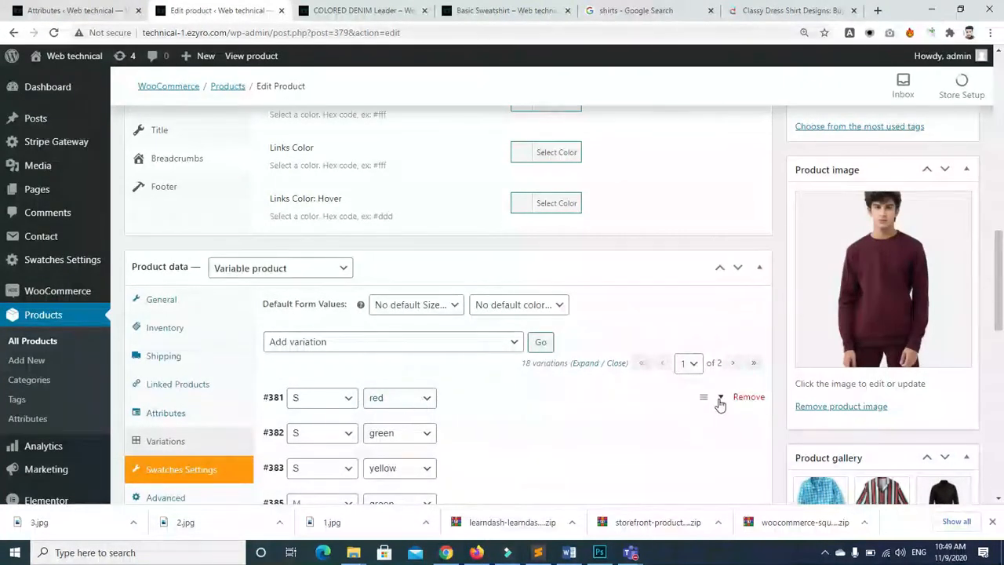
Expand the S red variation #381 and check its regular price, sale price and stock settings
click(720, 398)
scroll(999, 284, down, 2)
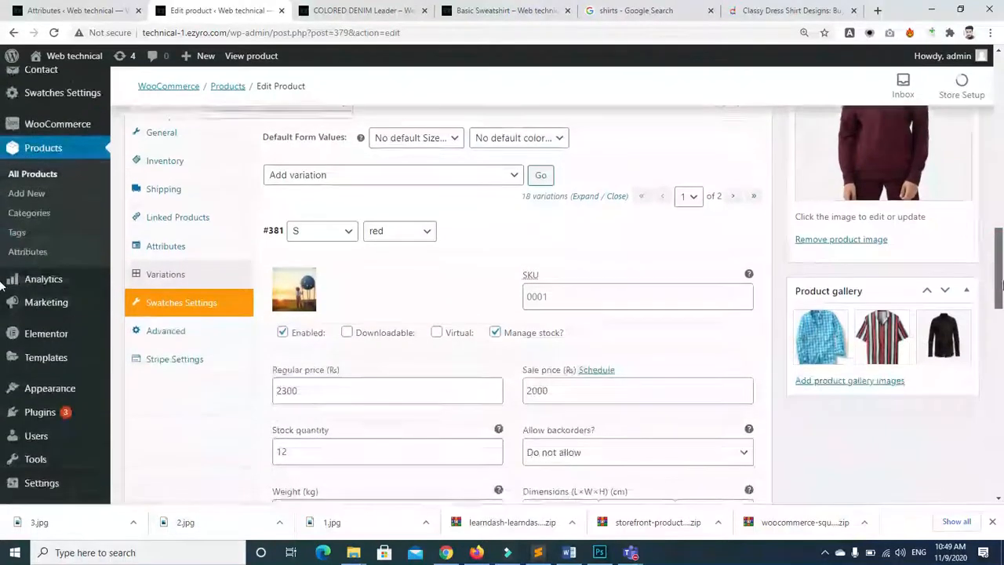
drag(1002, 284, 1003, 292)
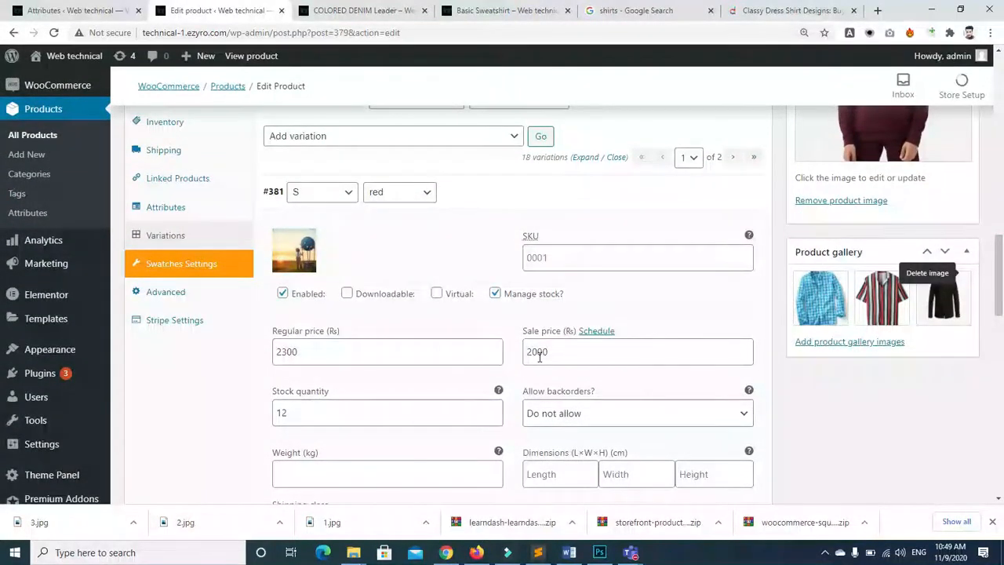
scroll(813, 376, down, 1)
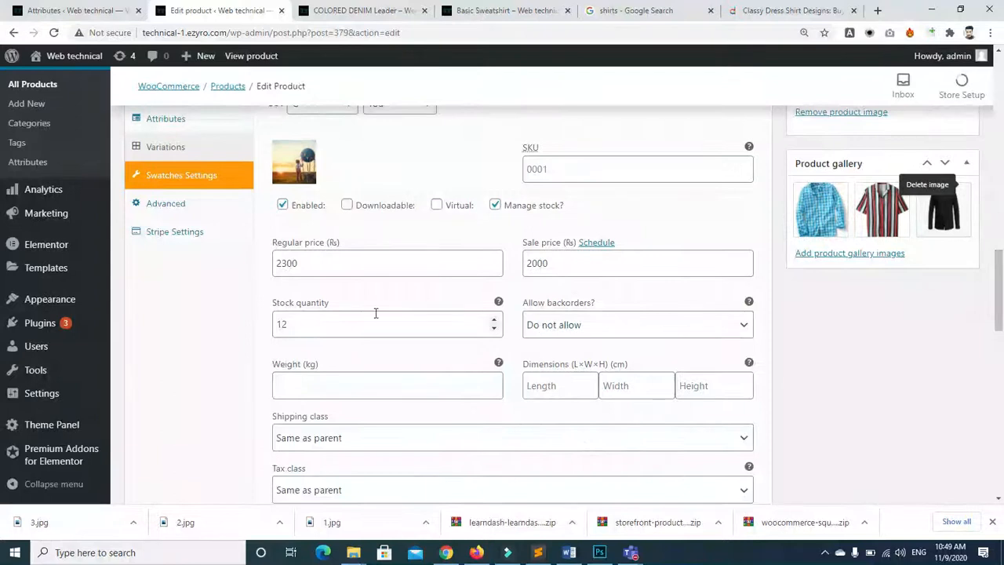
drag(1001, 293, 1002, 409)
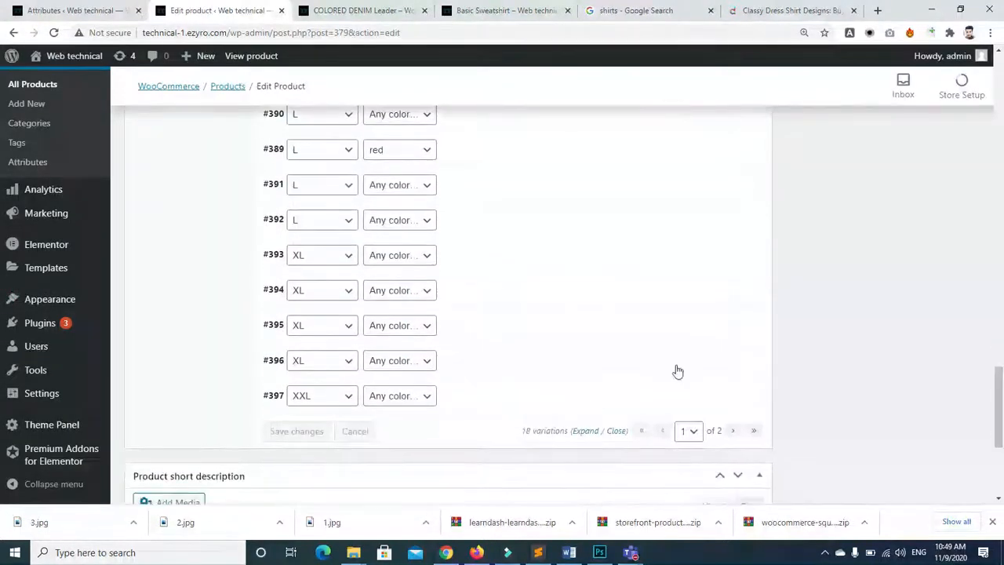
Update the product and switch to its storefront preview
scroll(677, 371, up, 15)
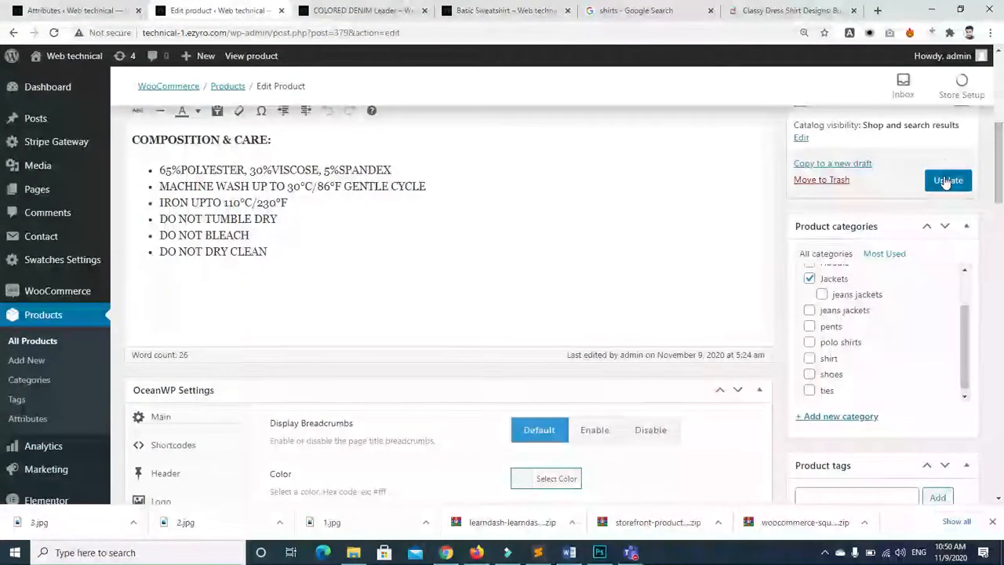
click(947, 181)
click(334, 10)
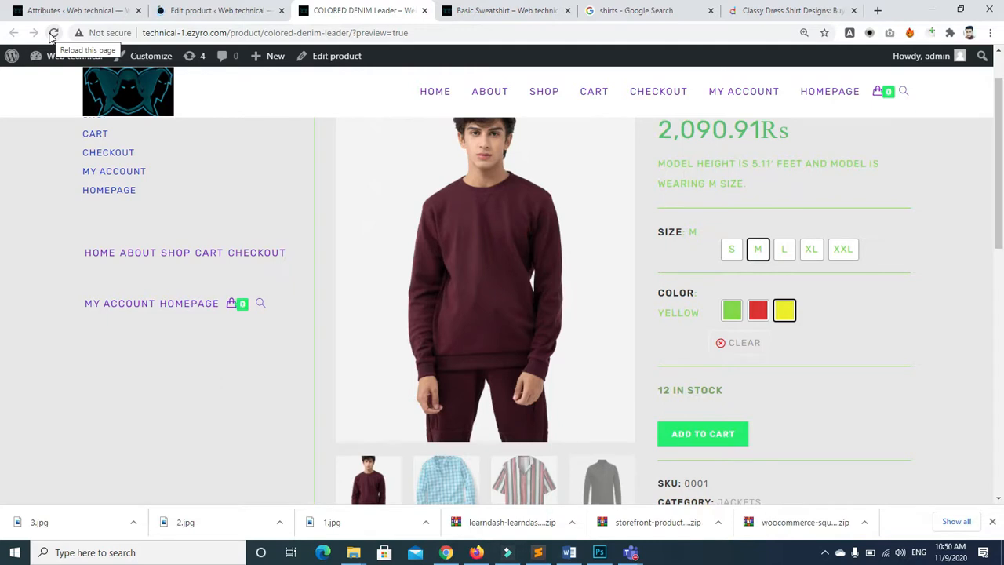
Open the variations of the COLORED DENIM Leader product and expand the S / red variation to review its prices and stock
click(172, 12)
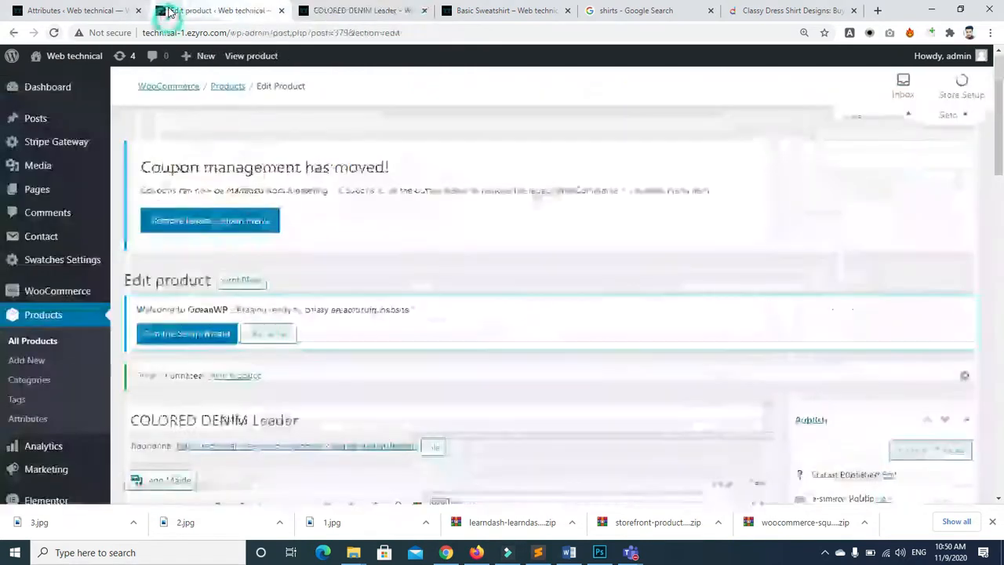
scroll(839, 225, down, 10)
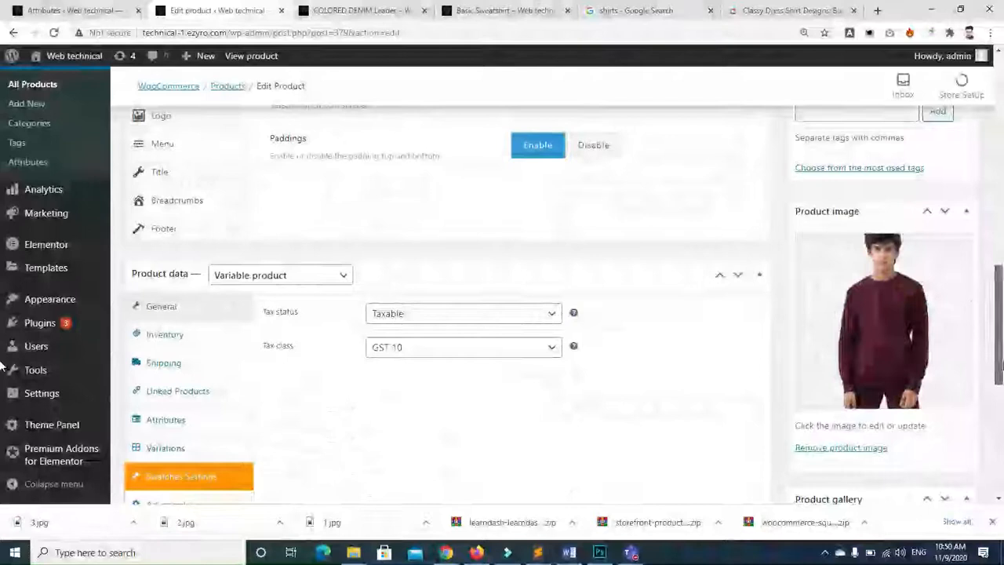
click(180, 447)
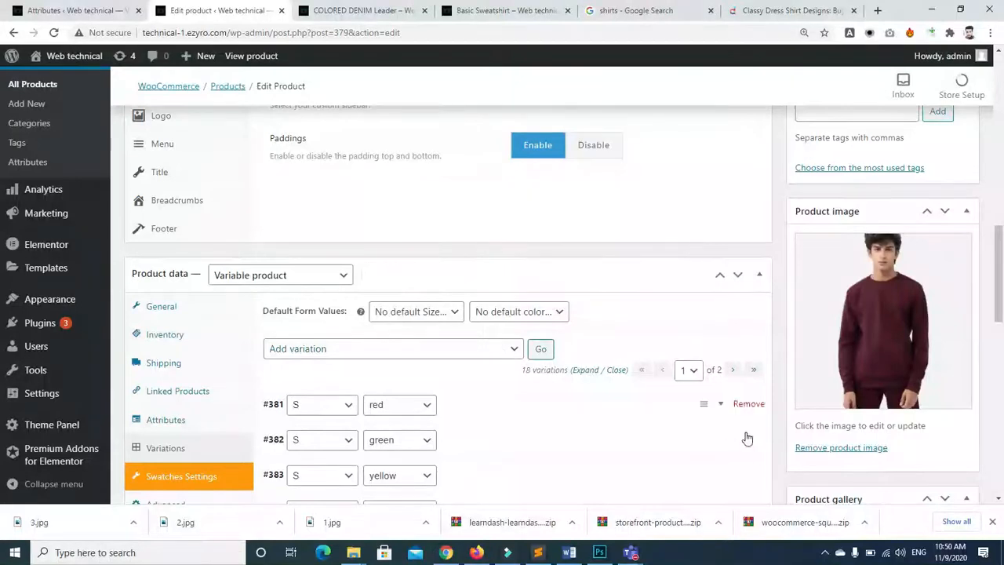
click(719, 414)
scroll(999, 308, down, 4)
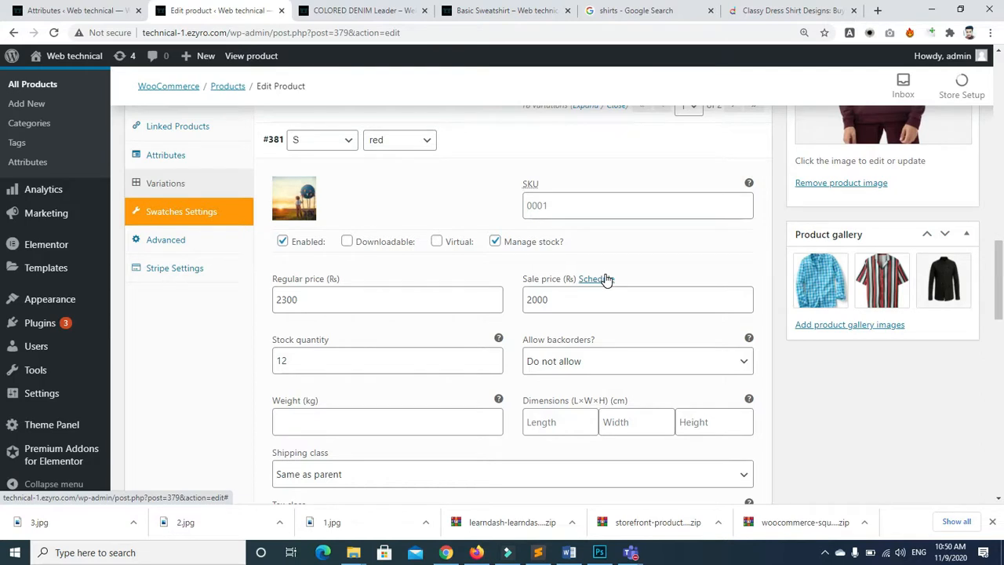
Check the refreshed product page by selecting size S with the green swatch, followed by size M
click(338, 10)
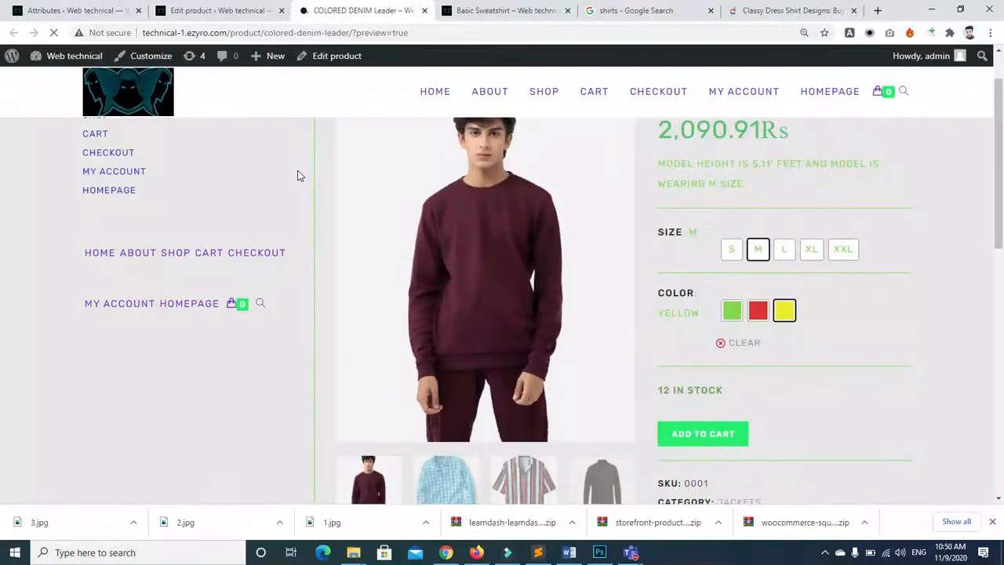
scroll(555, 190, down, 1)
scroll(628, 204, up, 1)
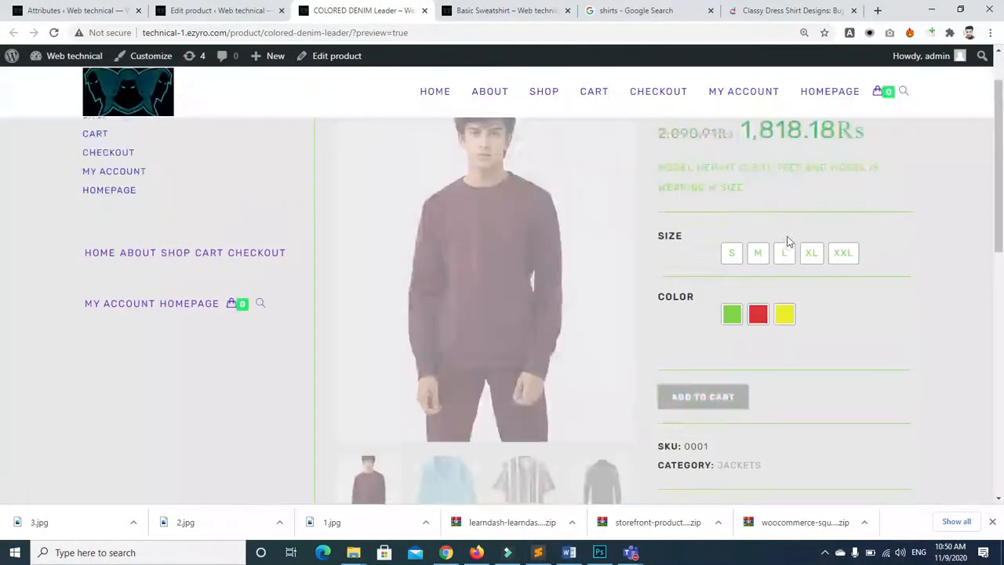
mouse_move(1000, 219)
mouse_down()
mouse_move(1000, 204)
mouse_move(1001, 212)
mouse_up()
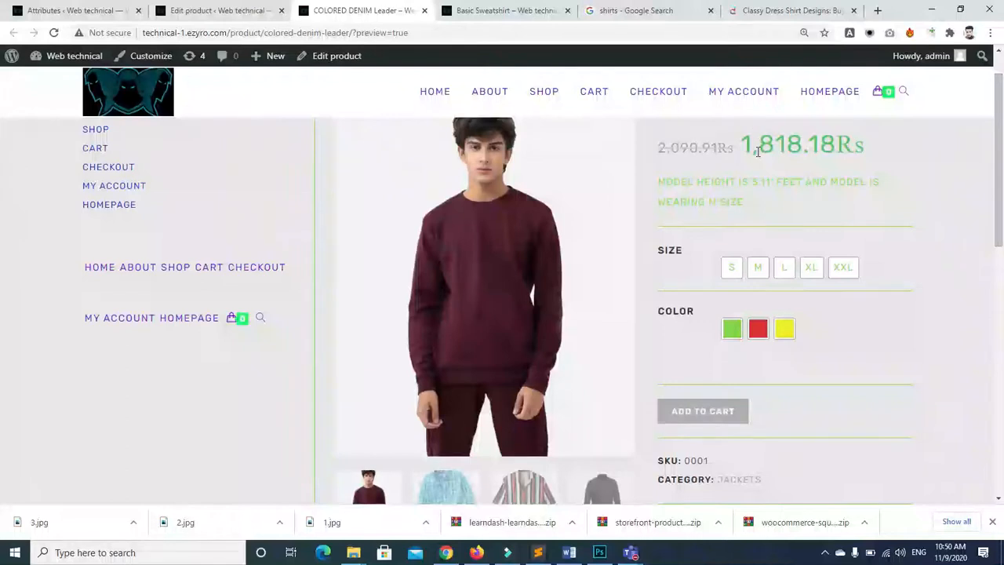
click(733, 269)
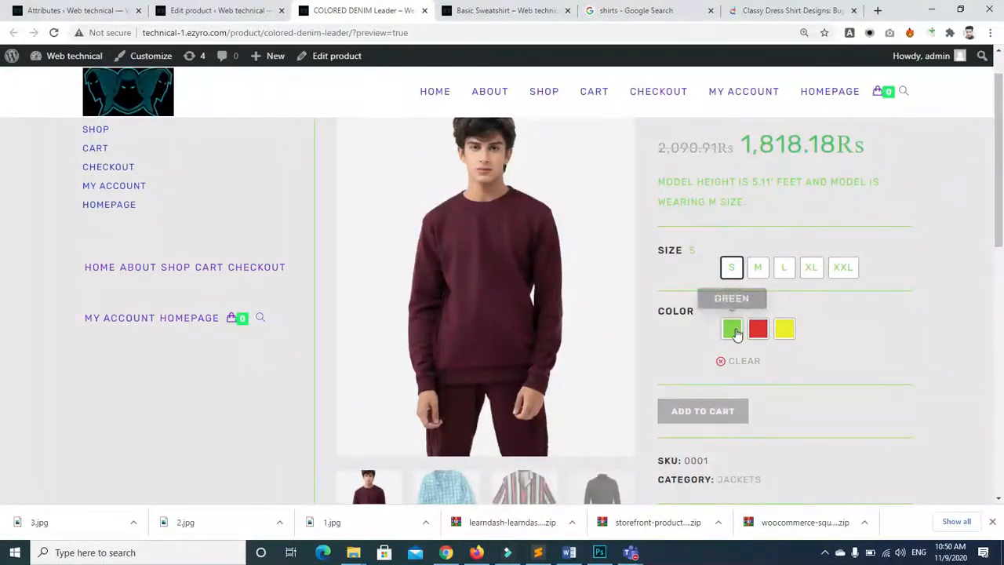
click(732, 330)
click(758, 269)
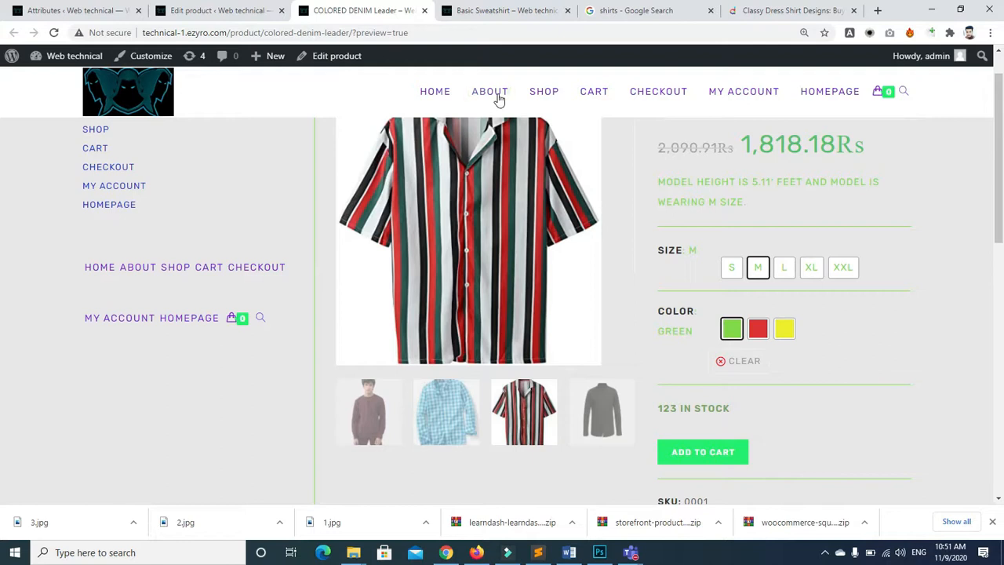
Go through the product's variation list, dismiss the downloads bar and update the product
click(223, 14)
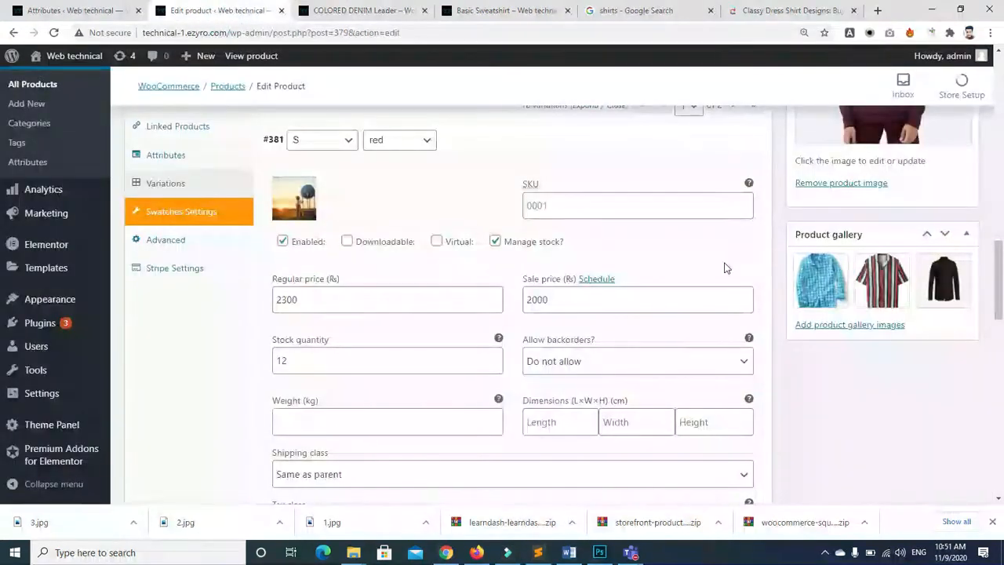
click(999, 276)
drag(999, 276, 1000, 404)
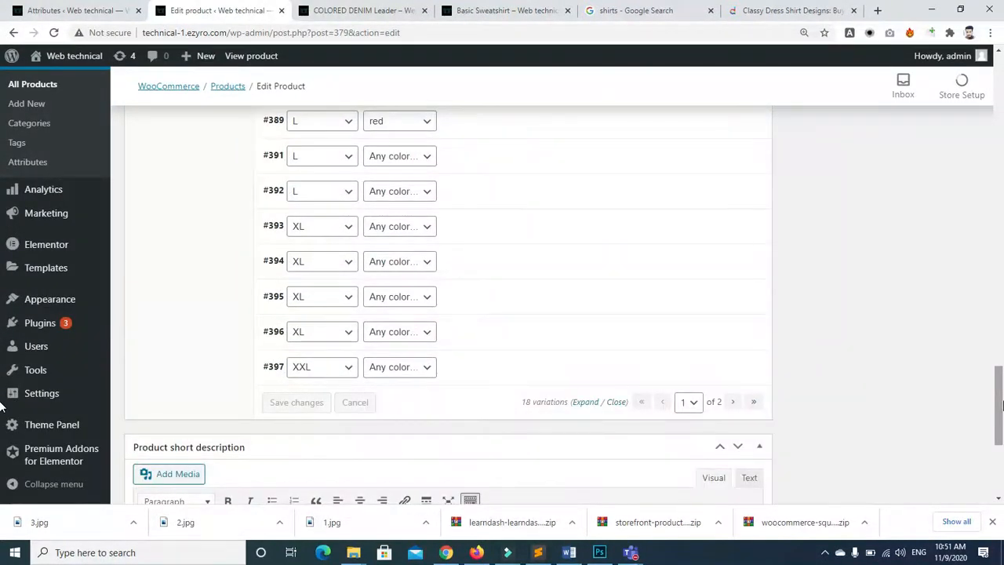
click(992, 522)
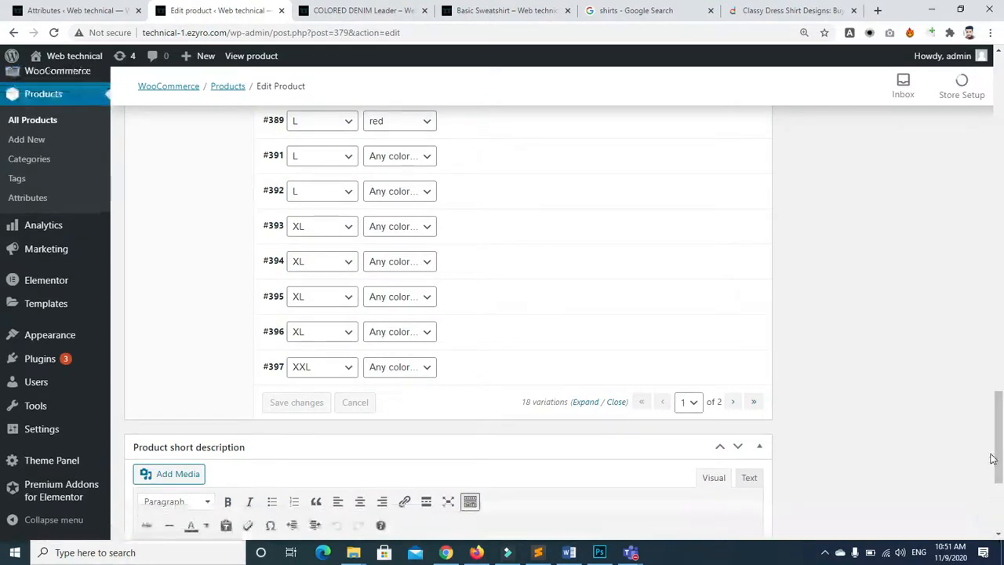
drag(992, 459, 996, 180)
click(948, 333)
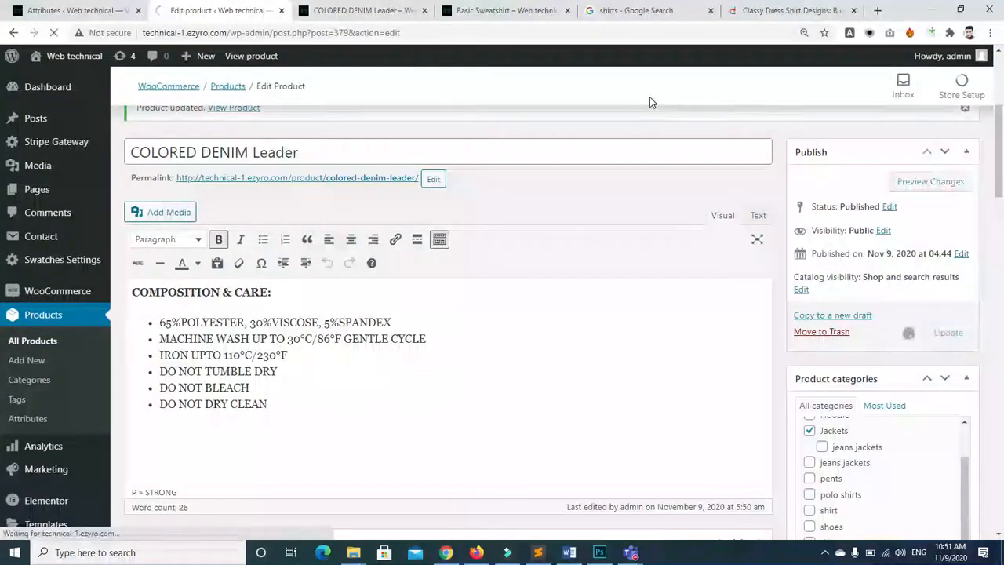
Compare the red, yellow and green swatches for size M on the COLORED DENIM Leader page and look through the page
key(ctrl+Tab)
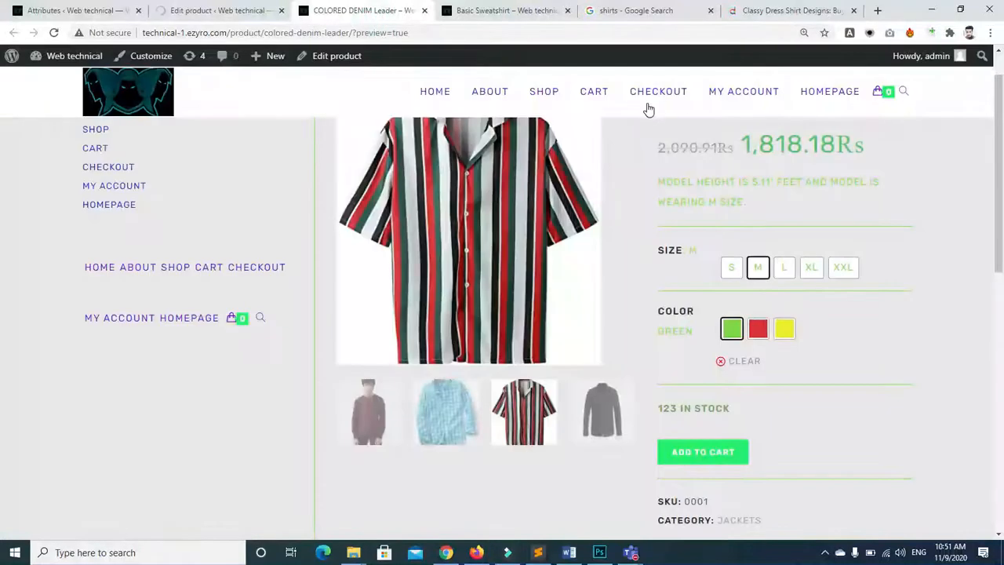
scroll(3, 202, up, 2)
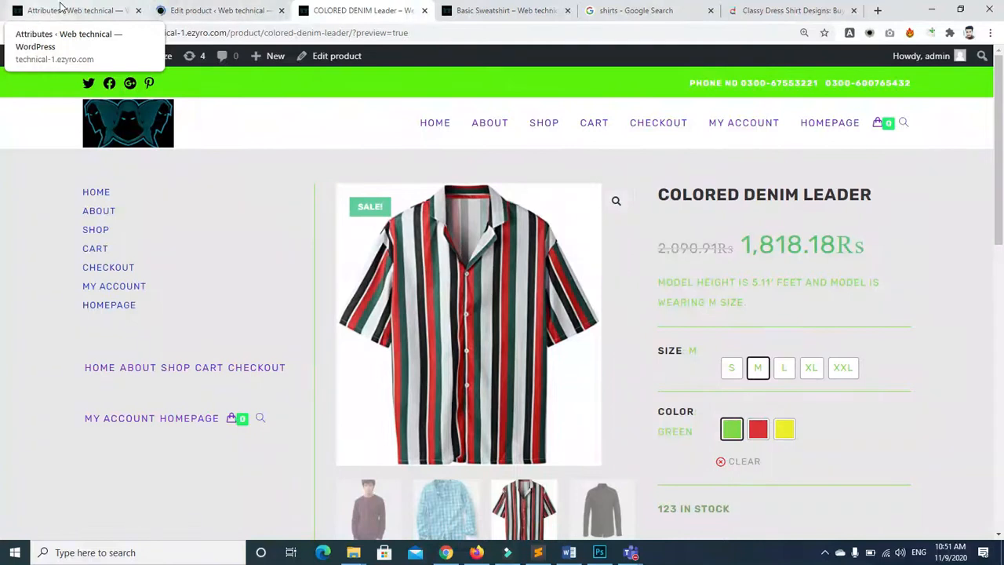
click(174, 15)
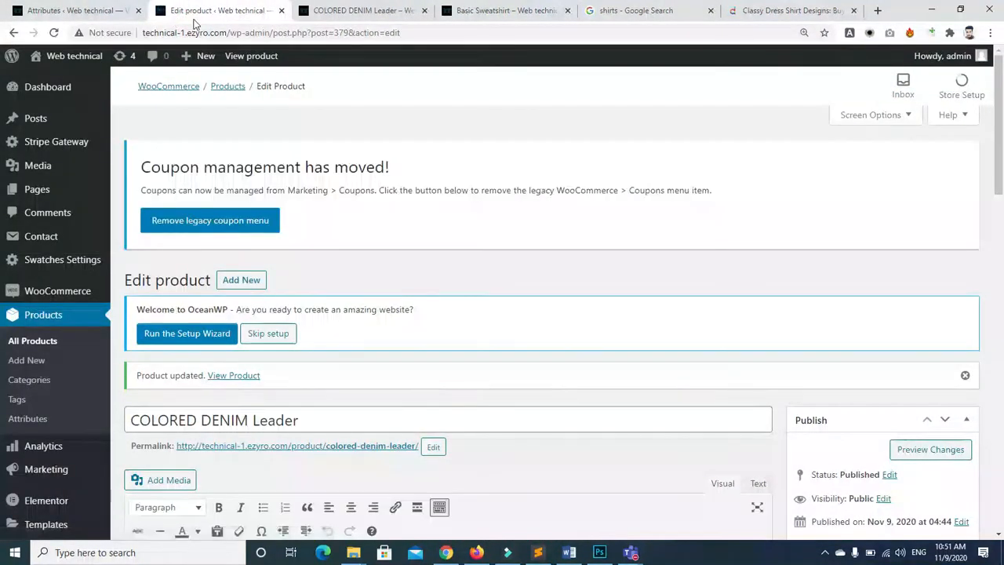
click(353, 11)
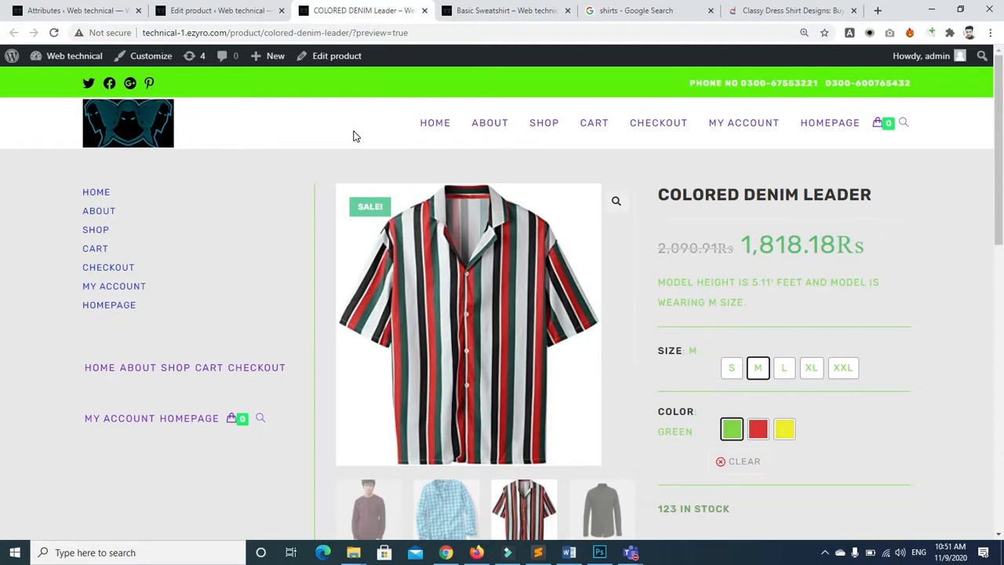
click(757, 433)
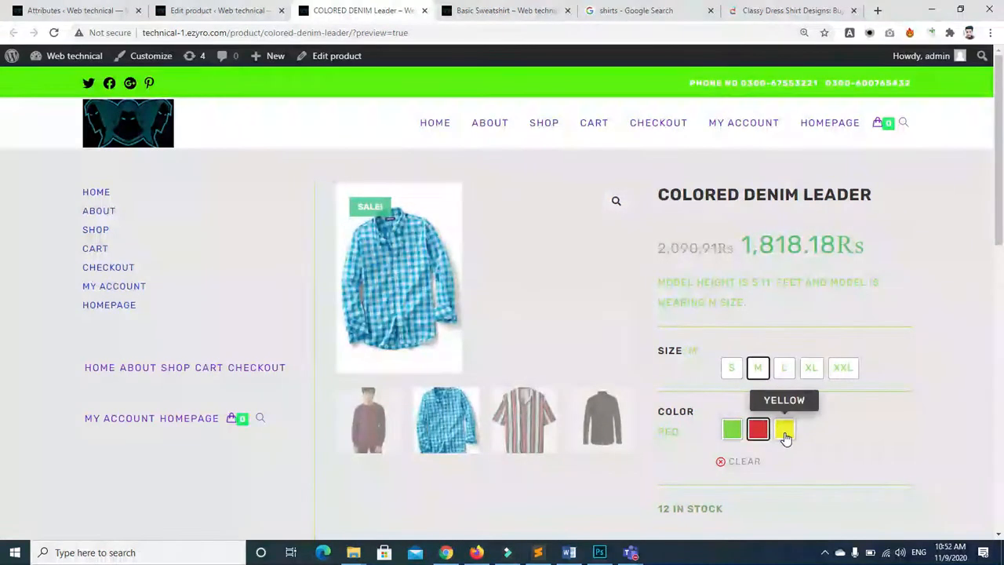
click(784, 429)
click(730, 433)
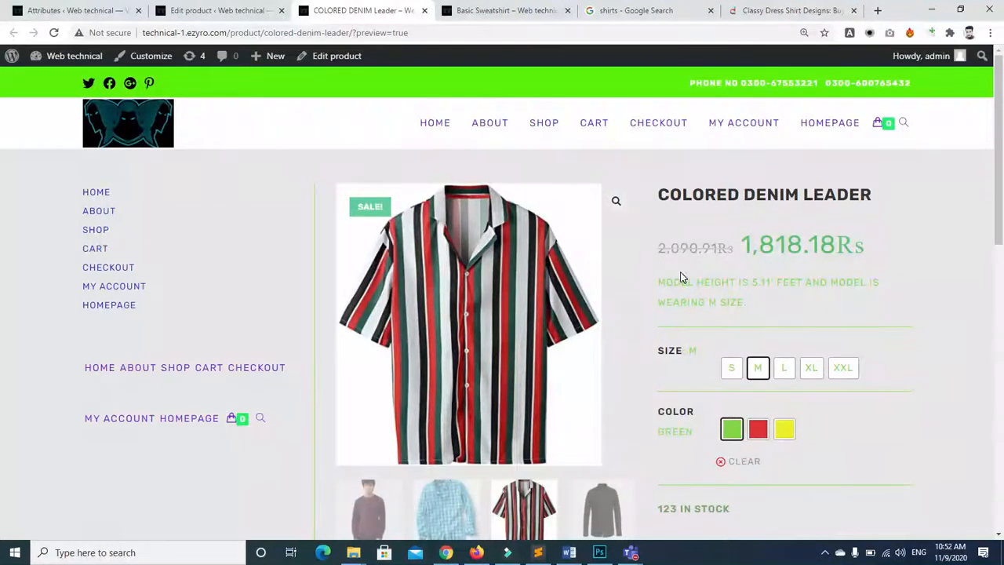
click(227, 11)
click(326, 11)
drag(1001, 188, 1002, 312)
scroll(2, 235, up, 5)
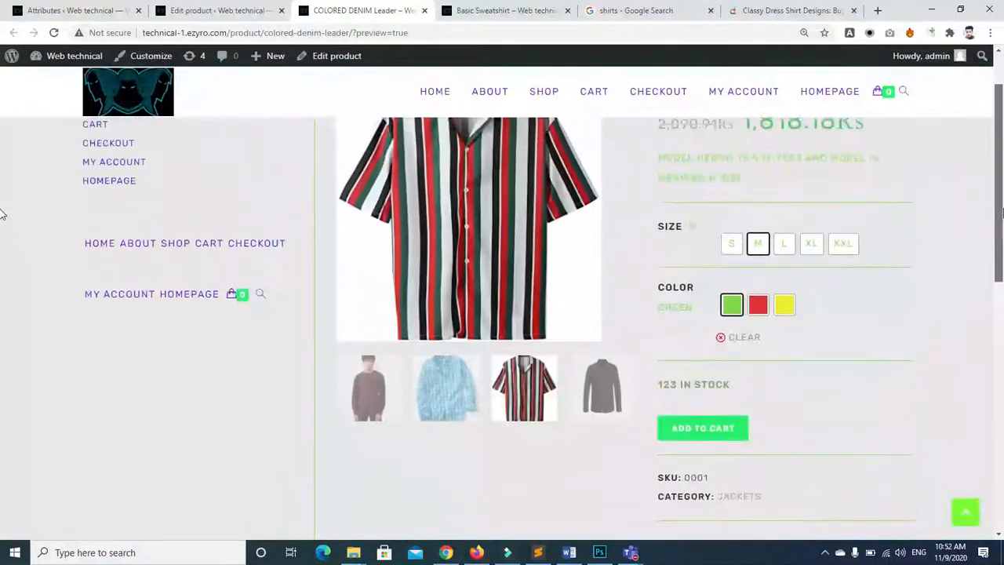
Close the product editing page and open the theme Customizer from the Attributes admin page
click(210, 10)
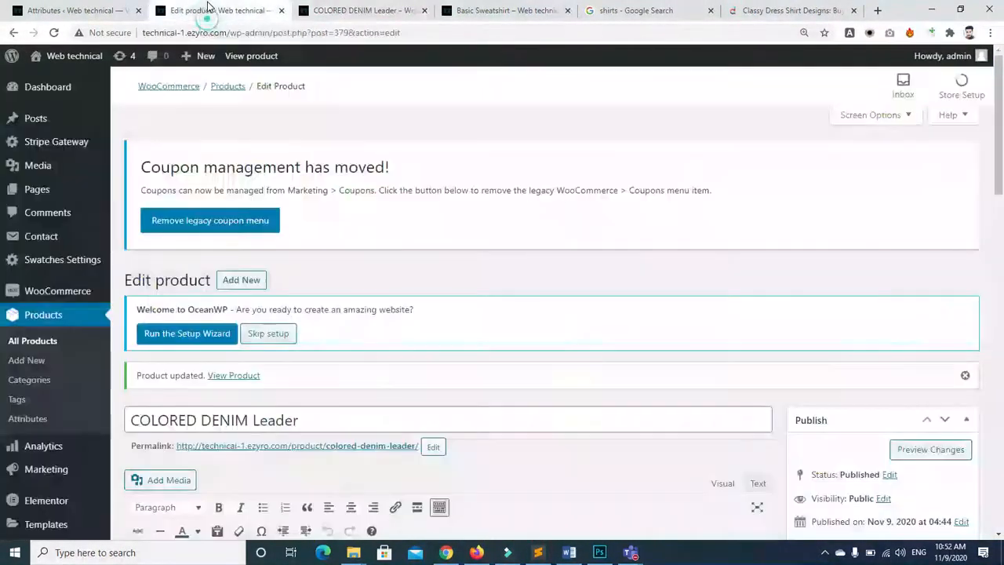
click(281, 10)
click(94, 11)
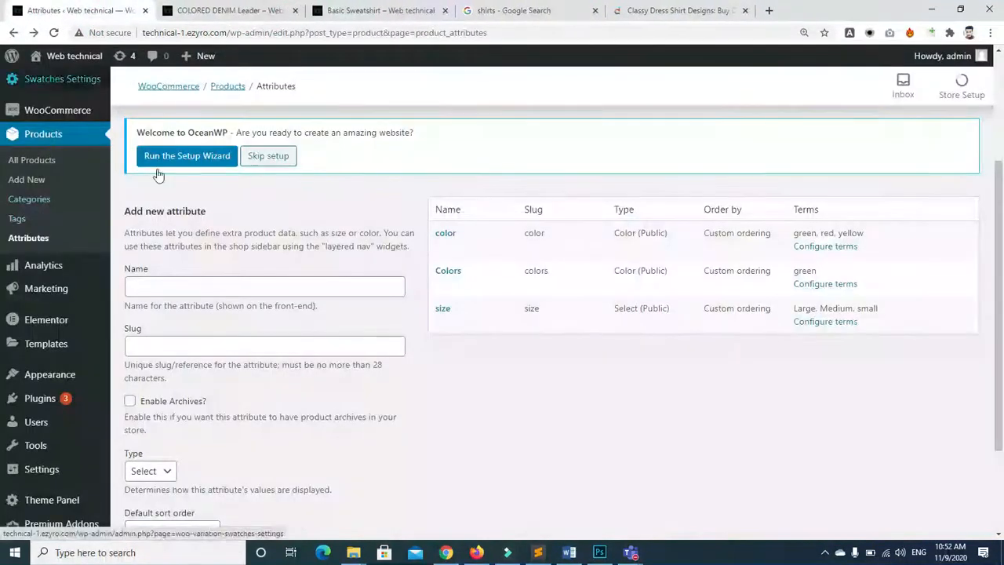
mouse_move(47, 375)
click(151, 398)
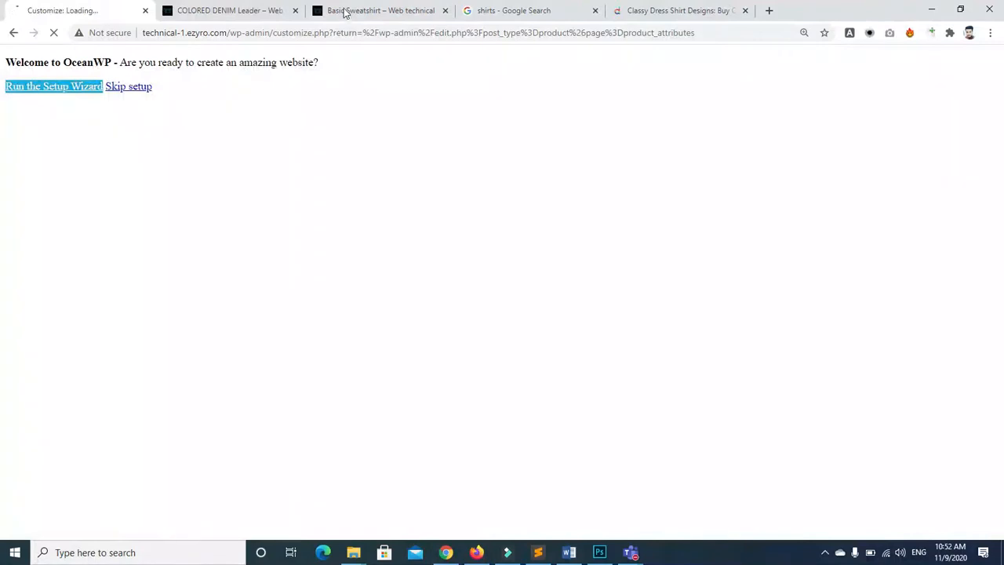
Examine the Basic Sweatshirt page and quick-view its related product Suede Loafers while the Customizer loads
click(350, 13)
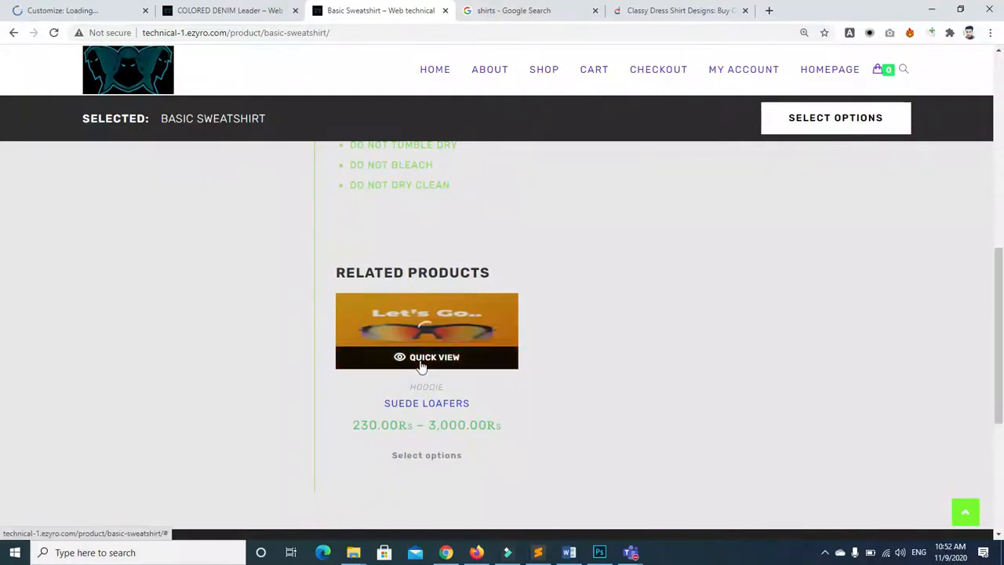
click(417, 362)
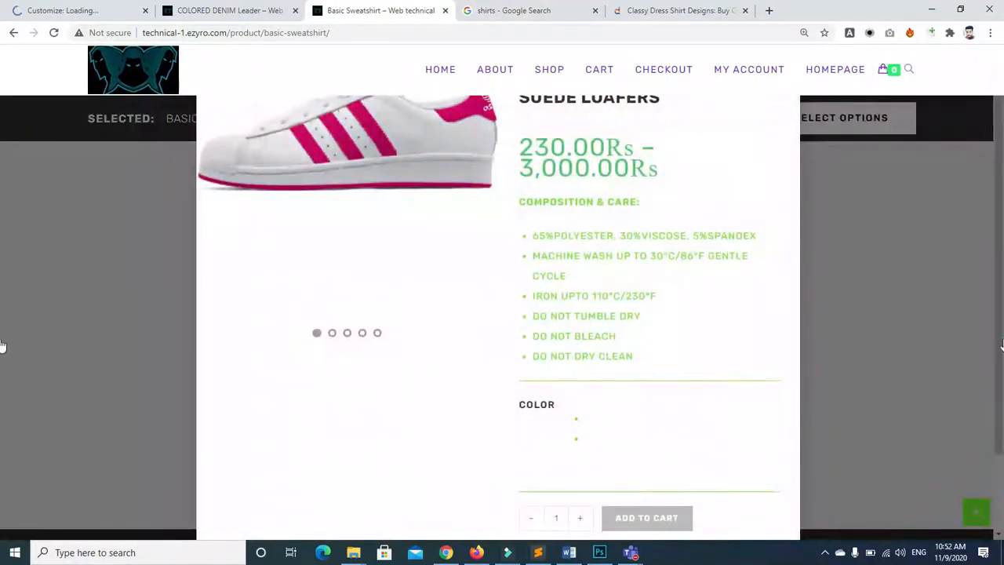
click(1000, 222)
drag(1000, 323, 1002, 131)
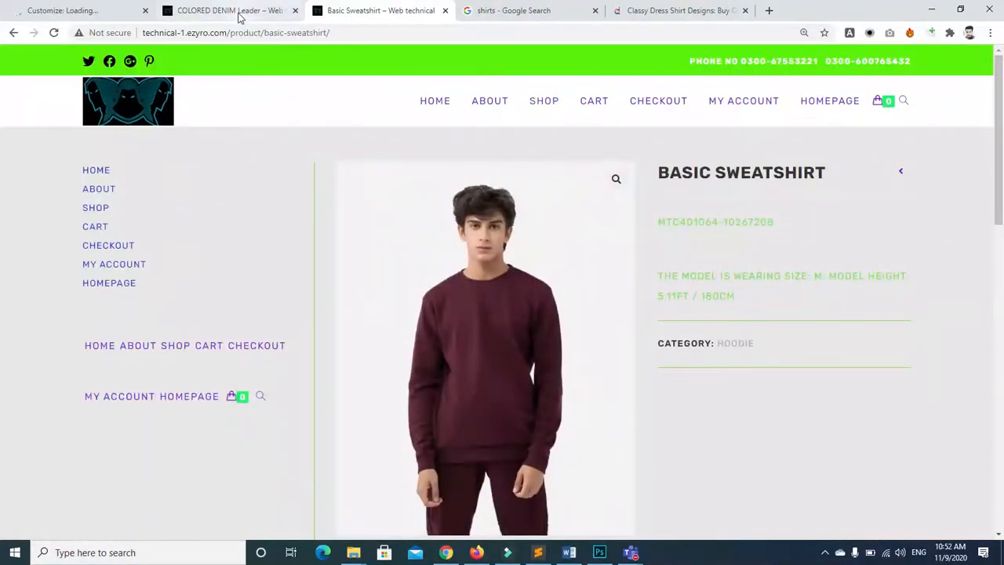
click(235, 11)
click(76, 13)
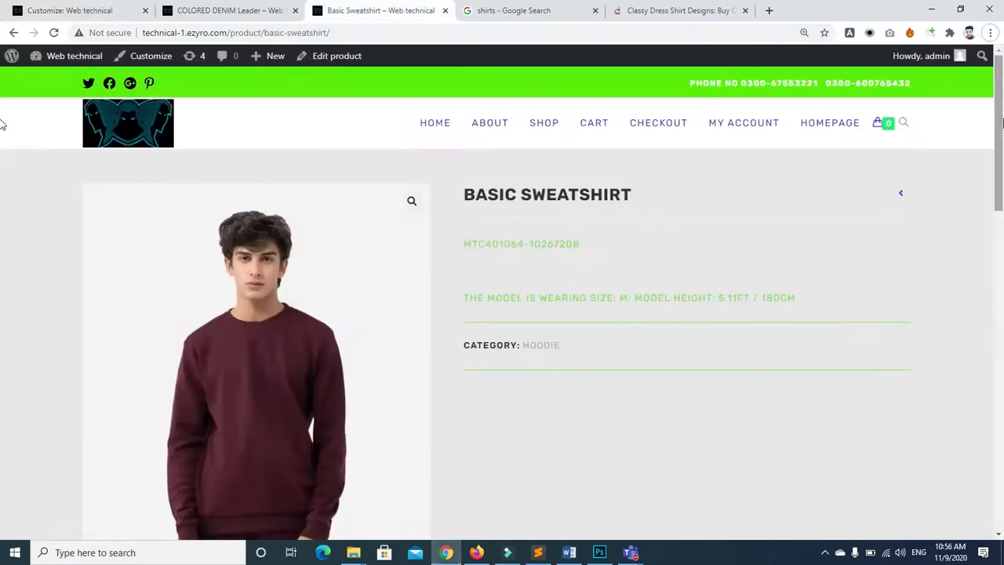
Back out of the WooCommerce Single Product settings and close the Customizer
click(37, 12)
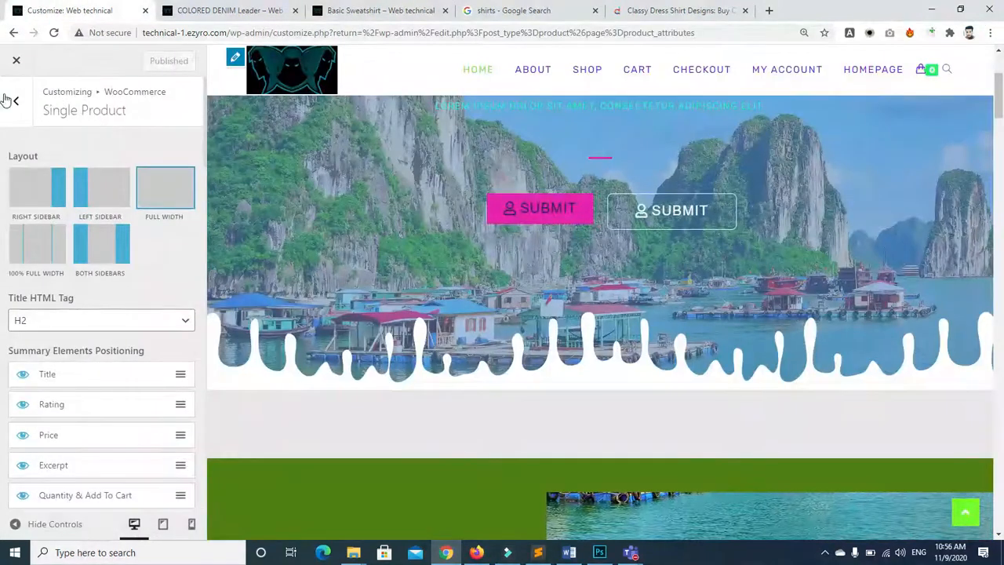
click(13, 103)
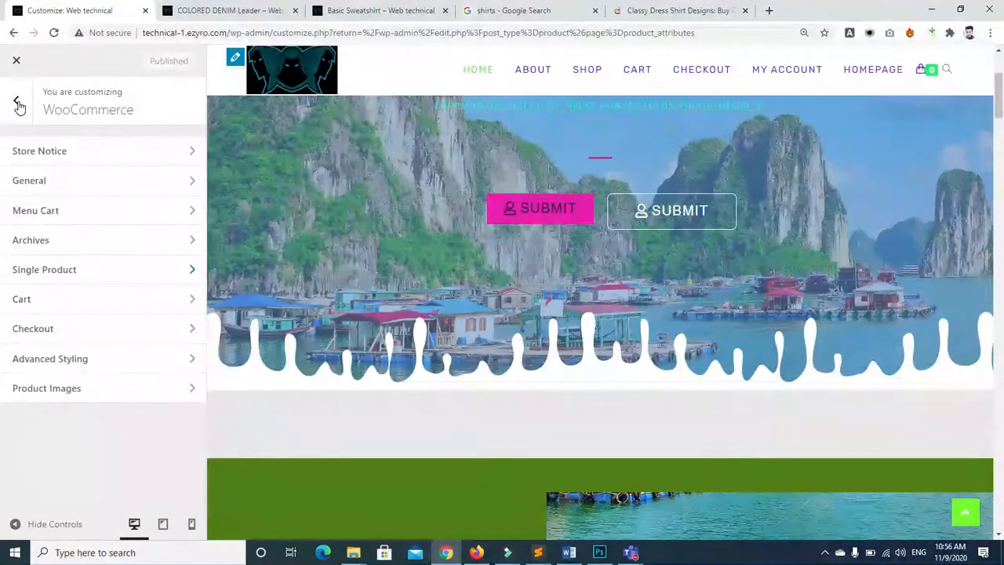
click(18, 104)
click(188, 108)
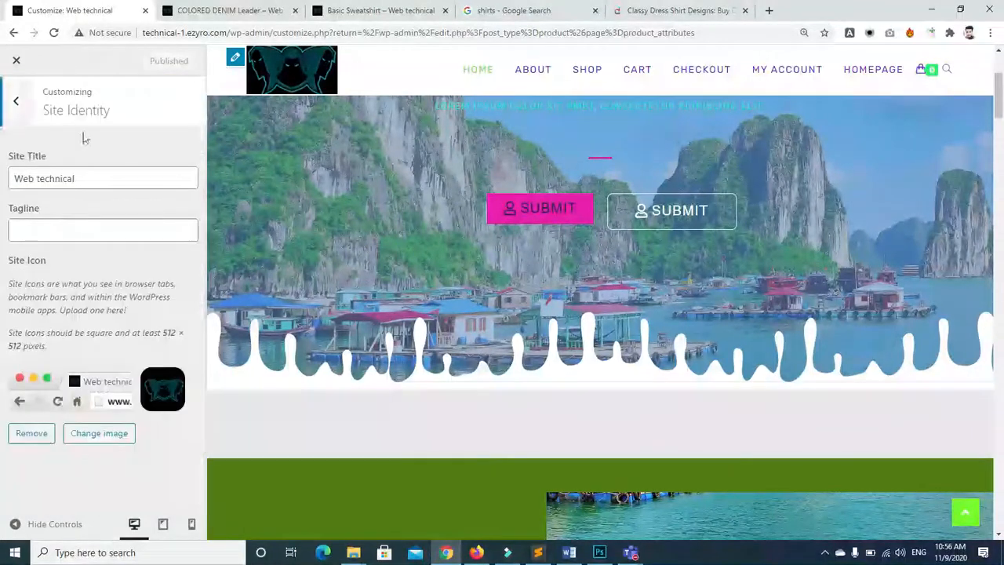
click(15, 61)
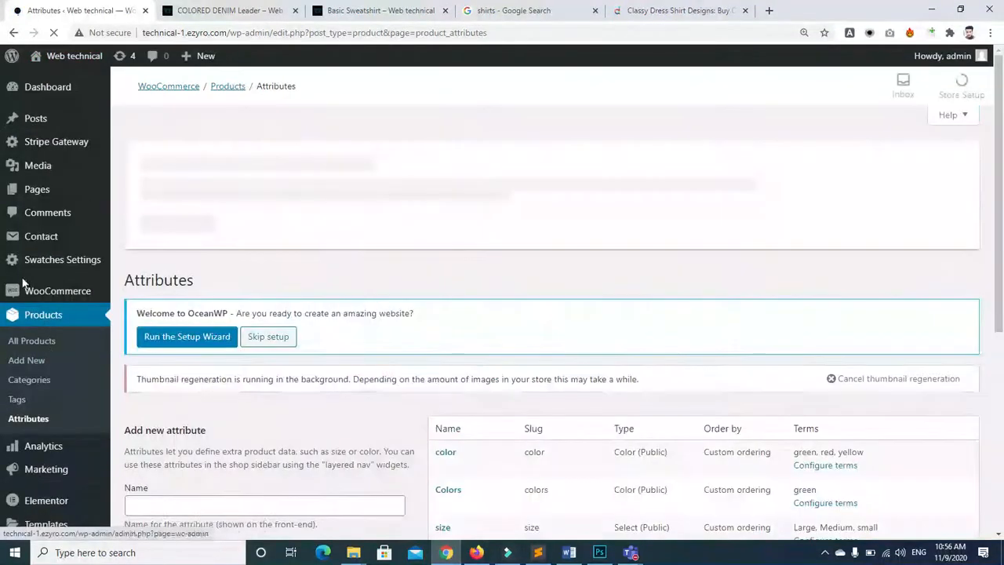
Reopen the theme Customizer from the Attributes admin page and keep waiting for the unresponsive page to load
mouse_move(43, 508)
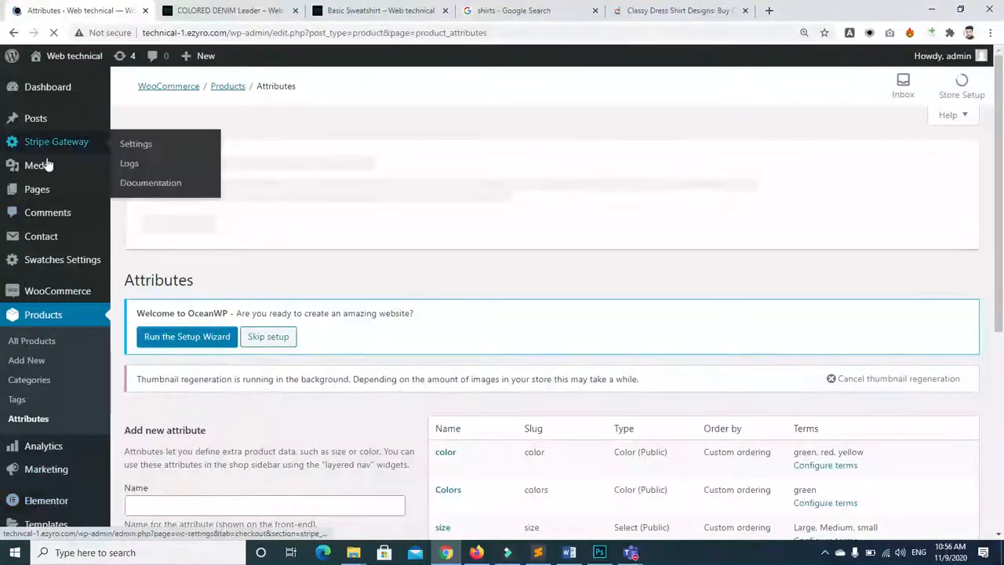
scroll(616, 259, down, 3)
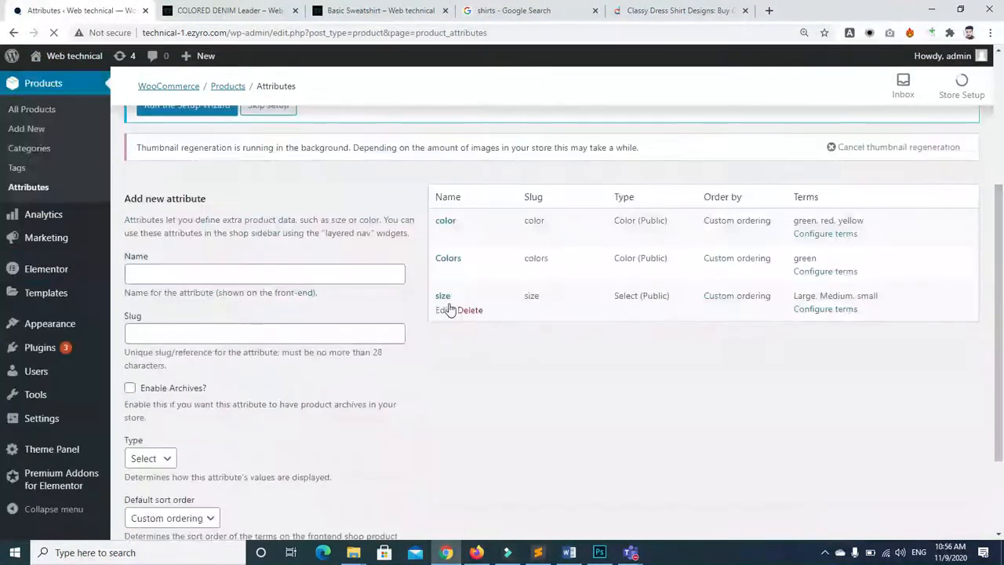
mouse_move(71, 331)
click(154, 346)
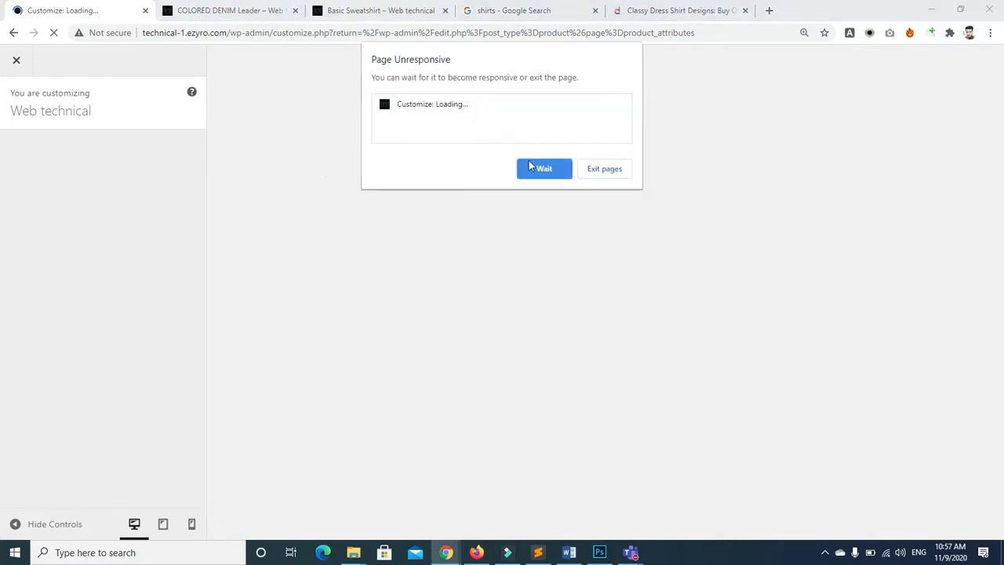
click(545, 170)
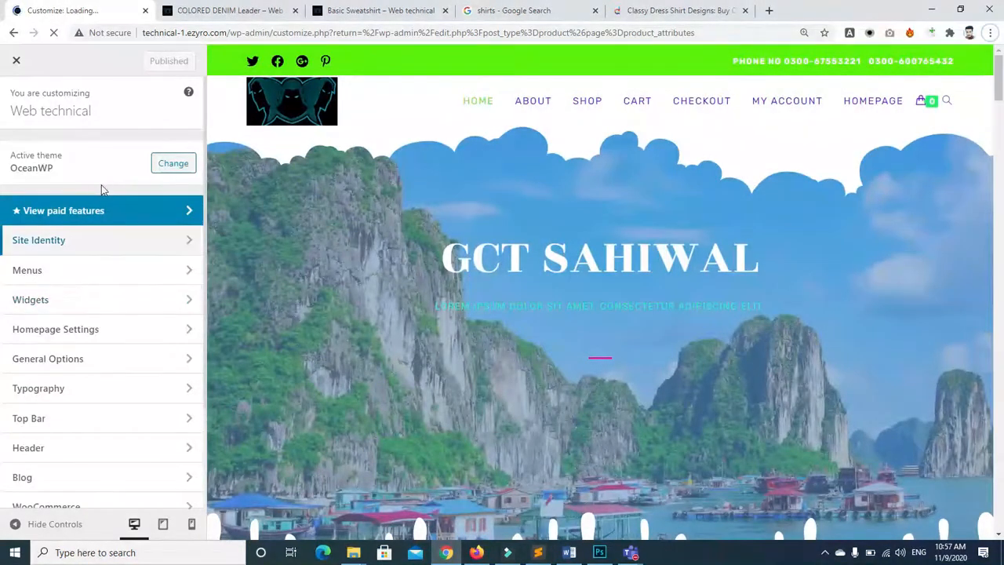
Open the WooCommerce Single Product settings in the Customizer
scroll(102, 185, down, 1)
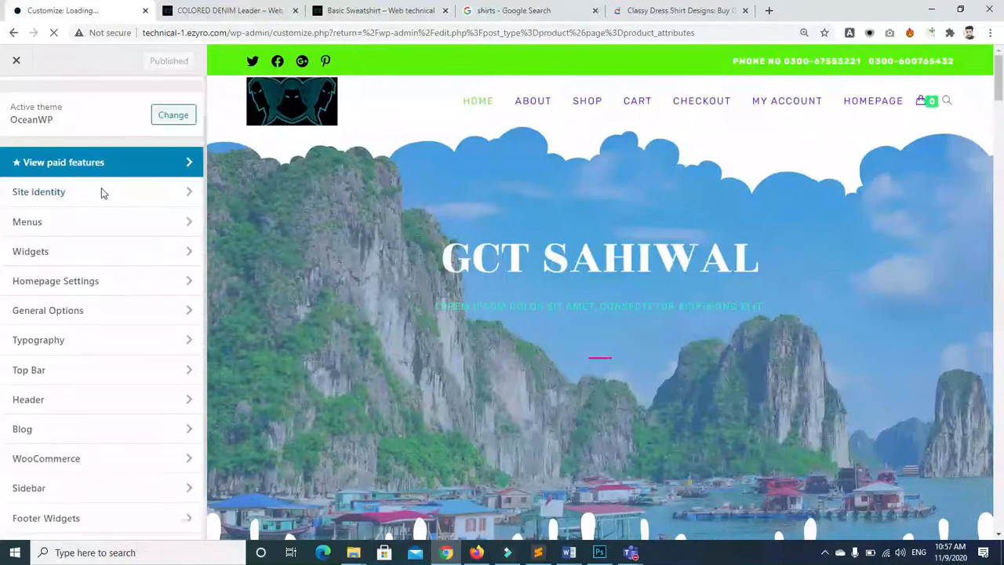
click(173, 112)
click(20, 113)
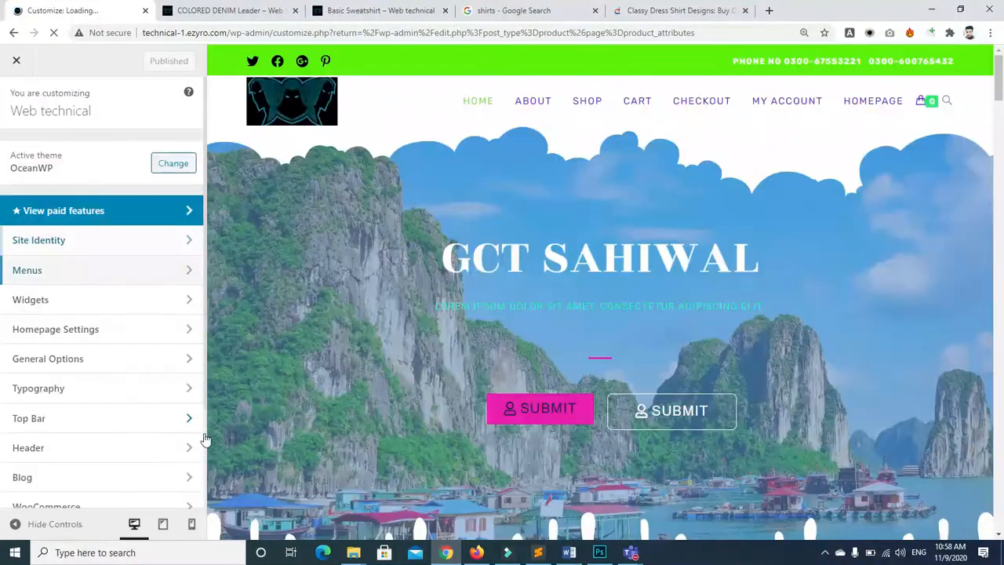
click(143, 506)
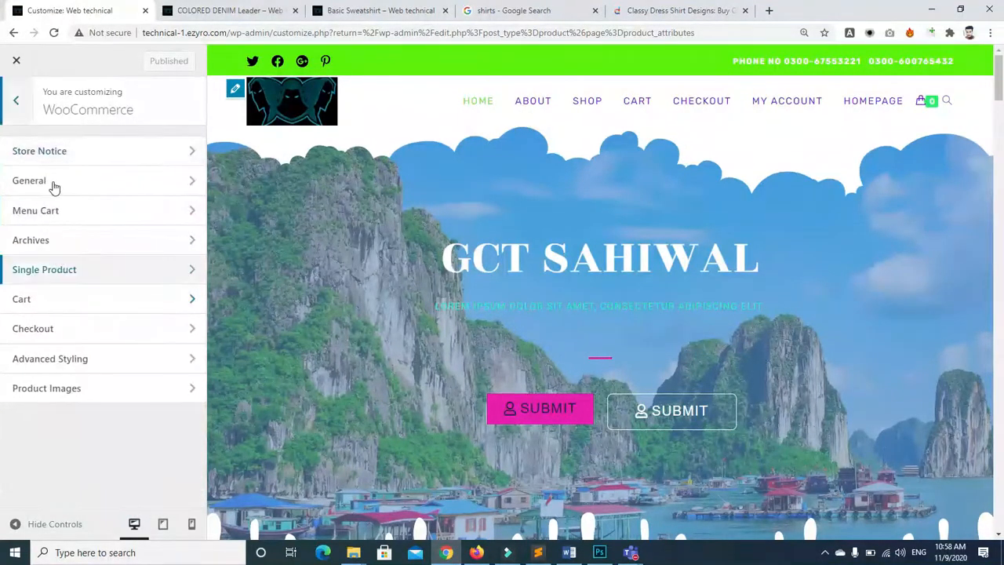
click(144, 271)
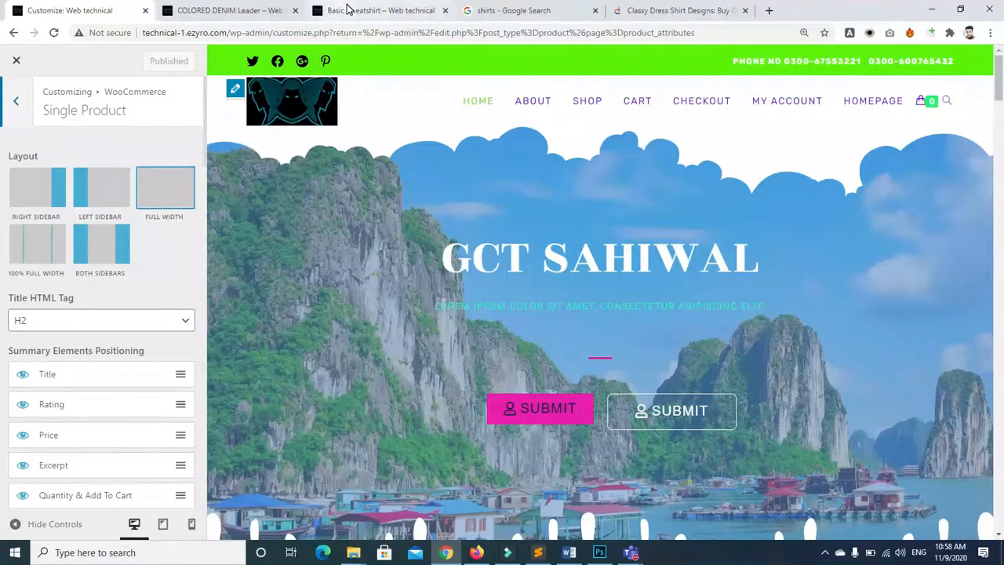
Reload and examine the Colored Denim Leader page, close the Basic Sweatshirt page, and compare with the Daraz shirt listing
click(374, 11)
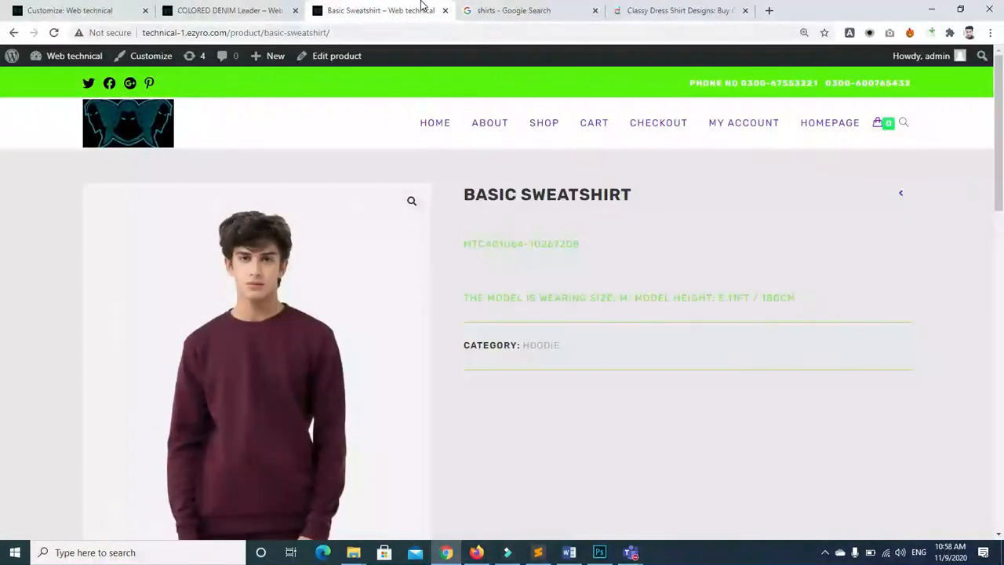
click(232, 10)
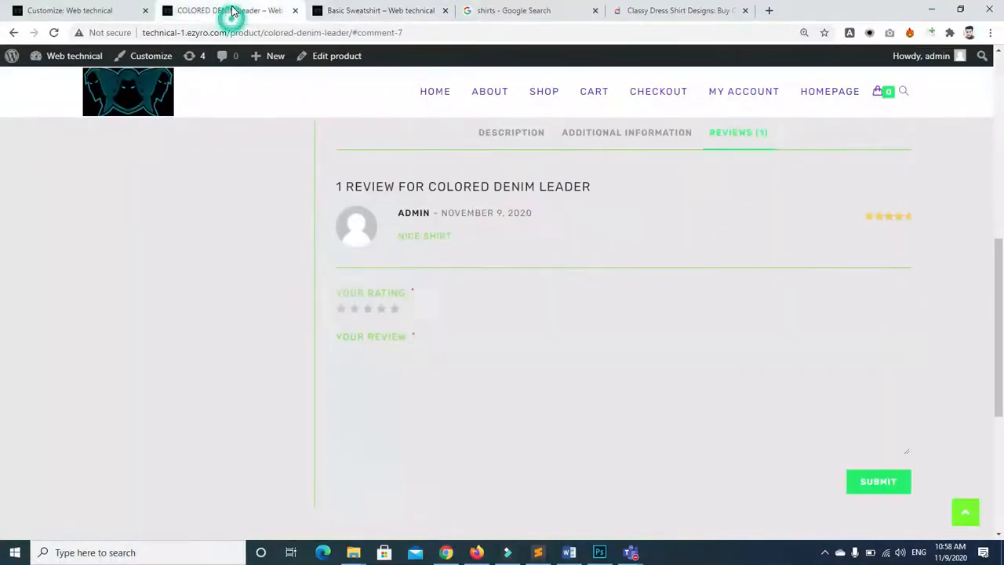
click(54, 32)
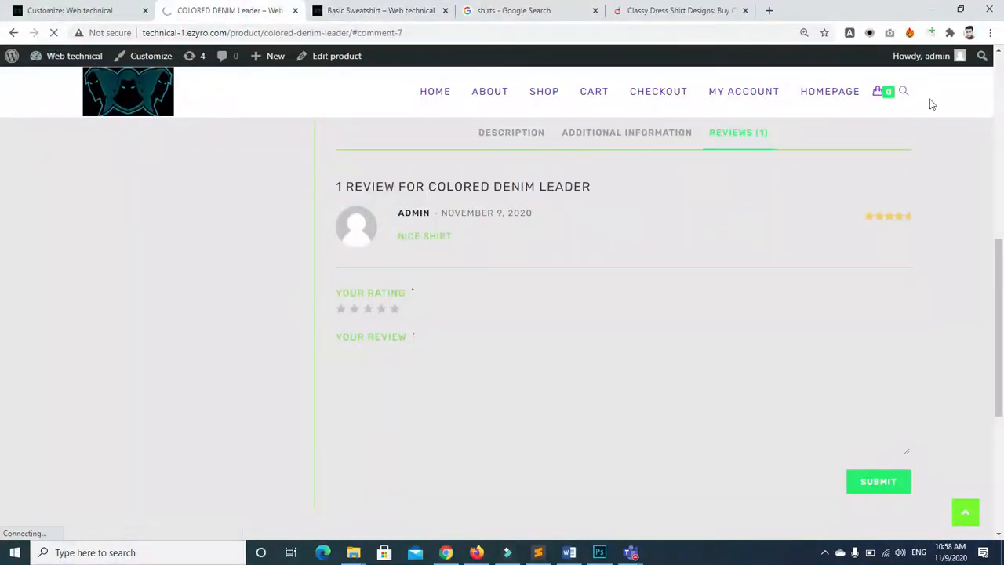
click(1000, 88)
click(445, 11)
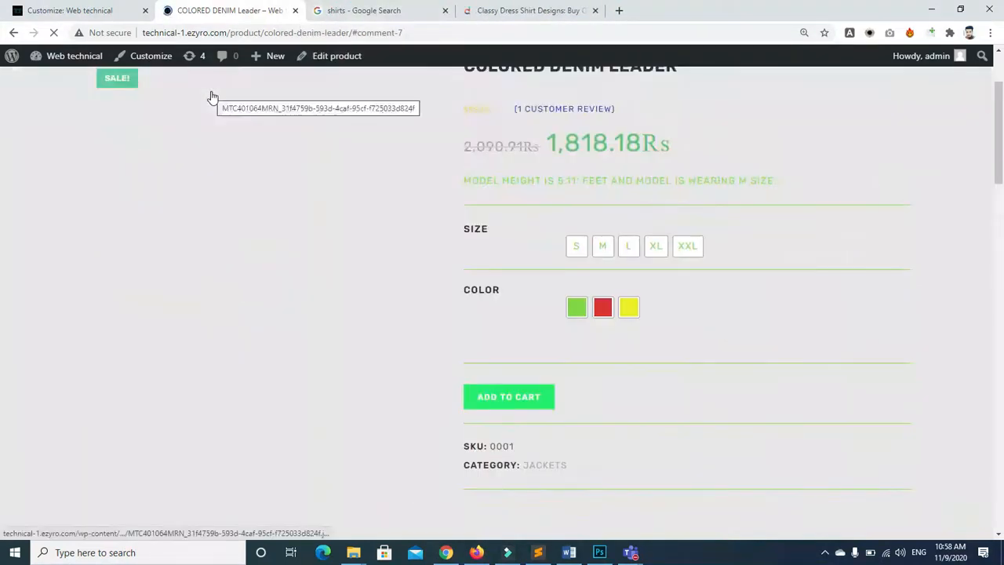
drag(1001, 173, 1003, 106)
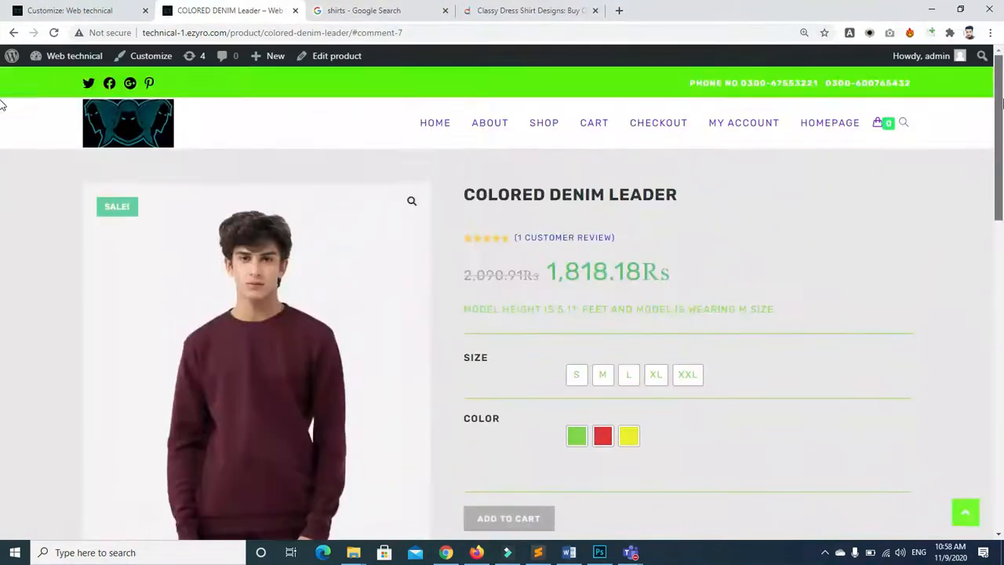
click(511, 12)
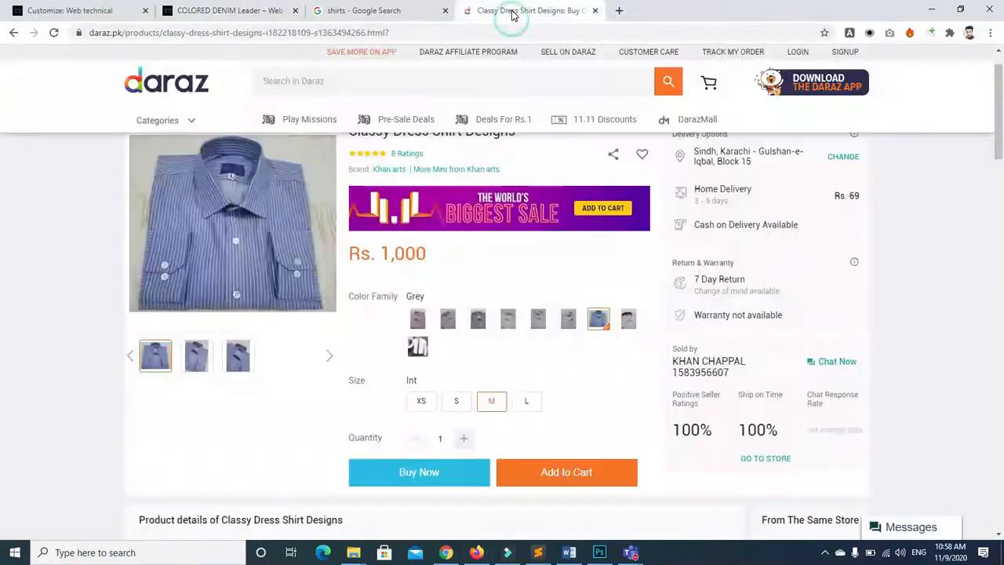
click(245, 15)
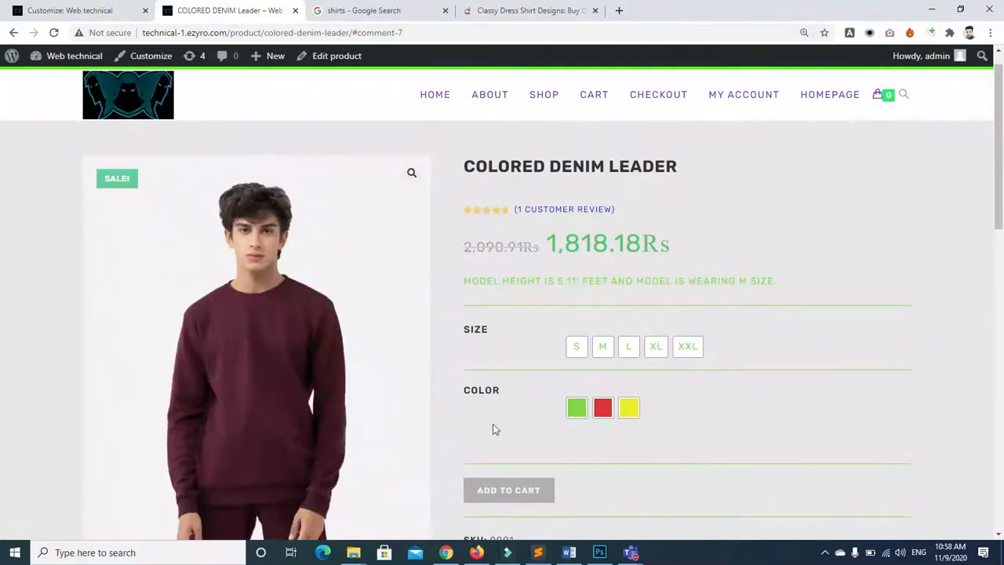
In the Customizer's Single Product settings, hide the Title summary element, show it again, and try to reorder it
click(69, 10)
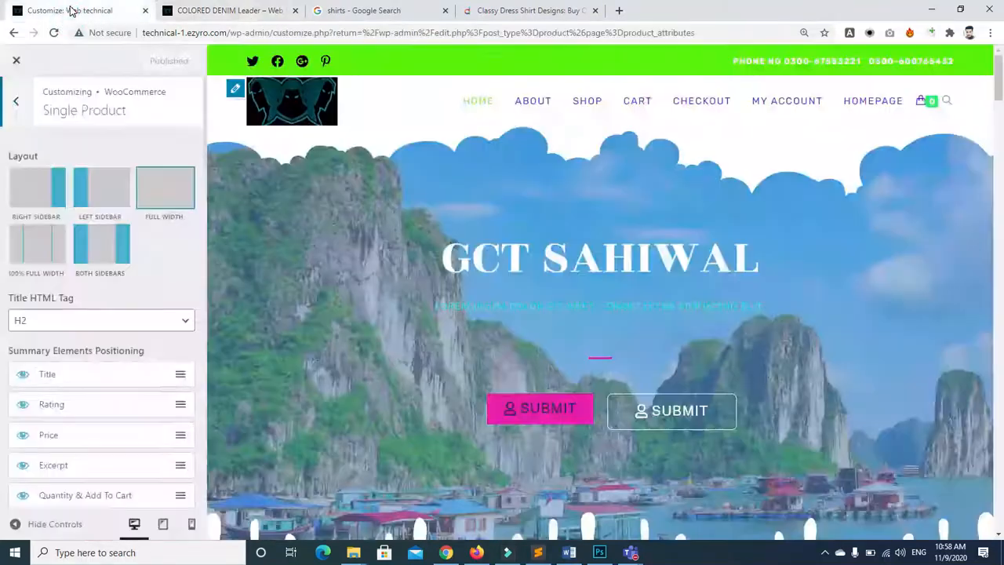
click(184, 373)
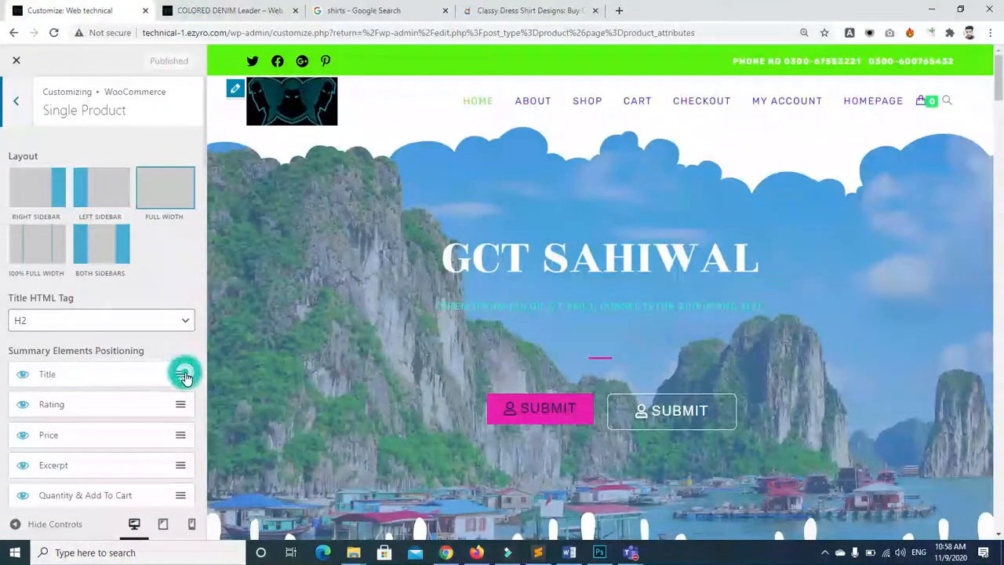
click(179, 278)
scroll(179, 281, down, 3)
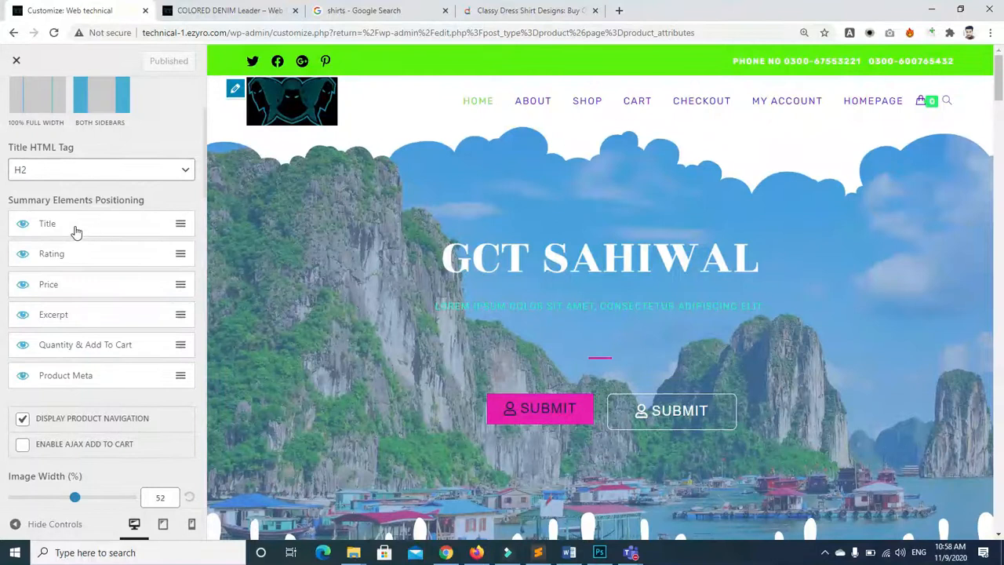
click(181, 226)
click(23, 225)
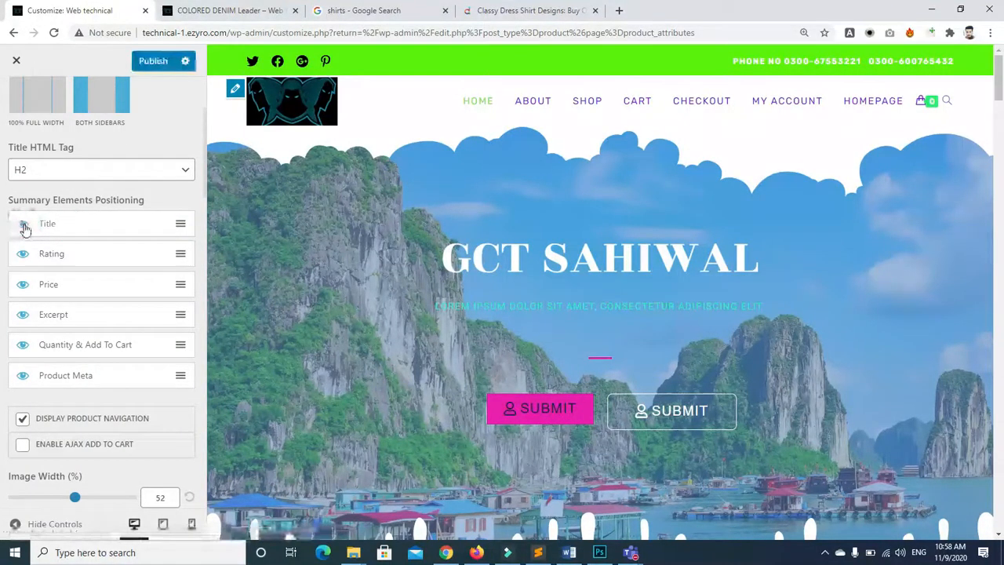
click(23, 225)
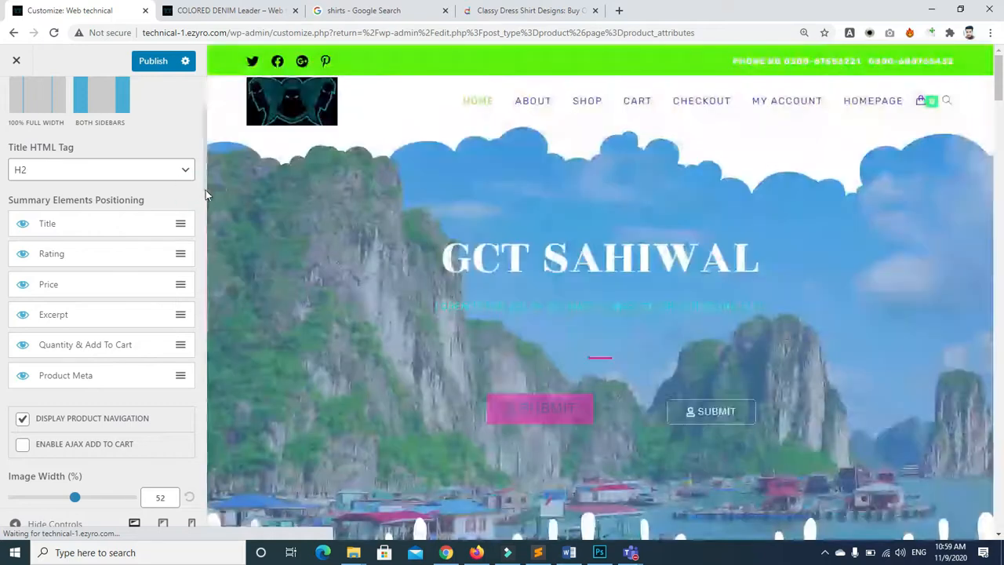
mouse_move(181, 227)
mouse_down()
mouse_move(180, 264)
mouse_move(186, 217)
mouse_up()
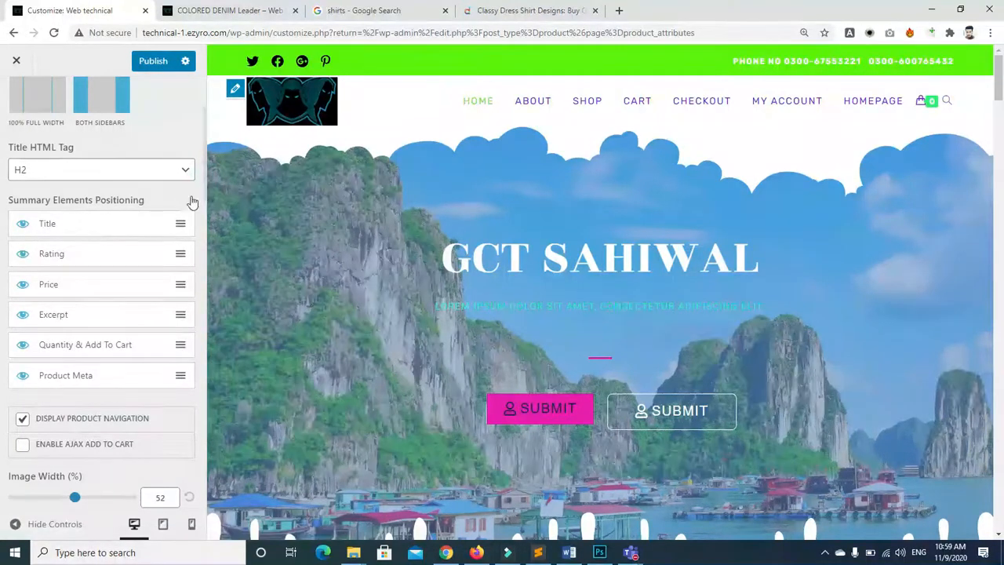
Enable AJAX add to cart and set the single product Thumbnails Layout to Vertical
scroll(181, 196, down, 2)
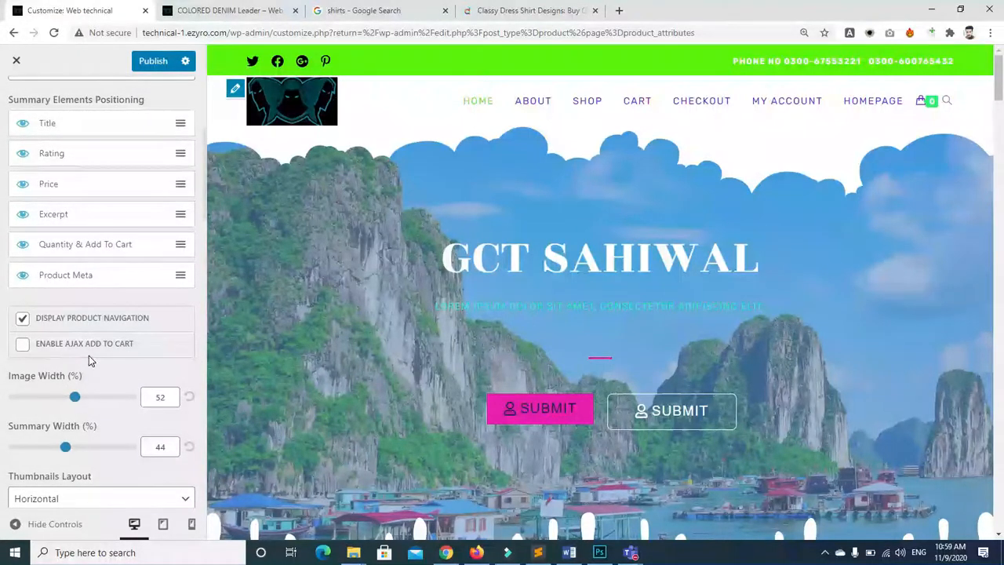
click(26, 348)
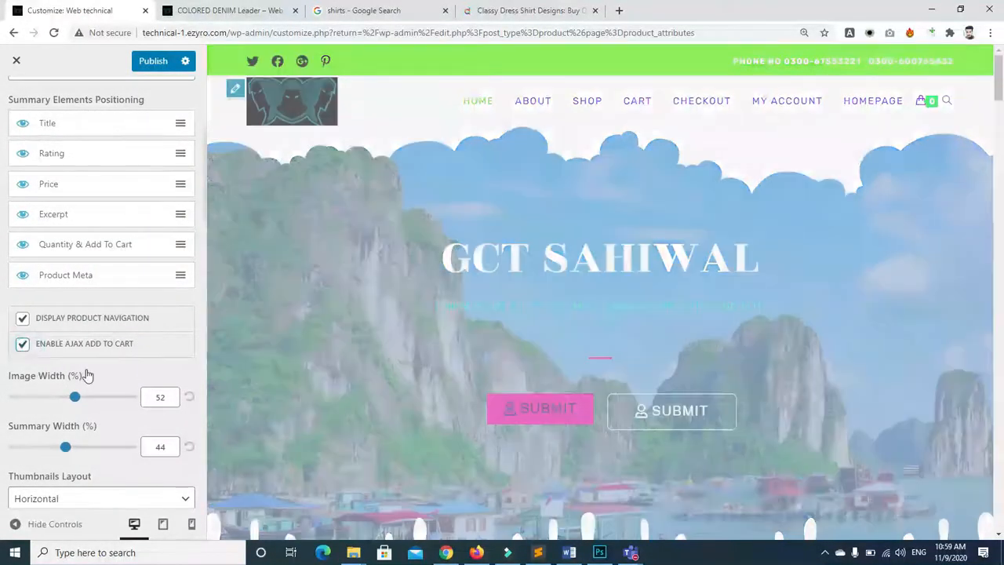
scroll(63, 364, down, 1)
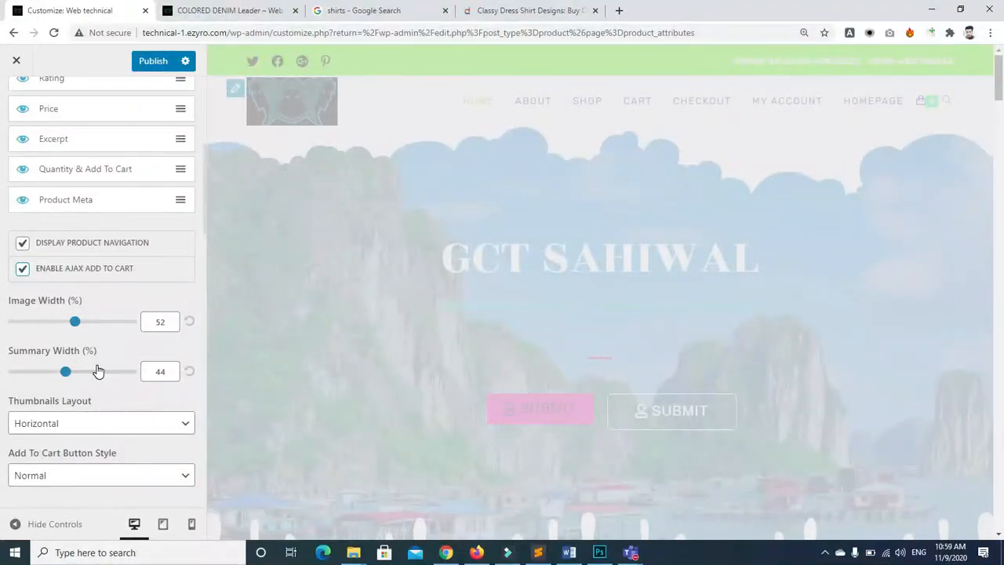
scroll(98, 371, down, 1)
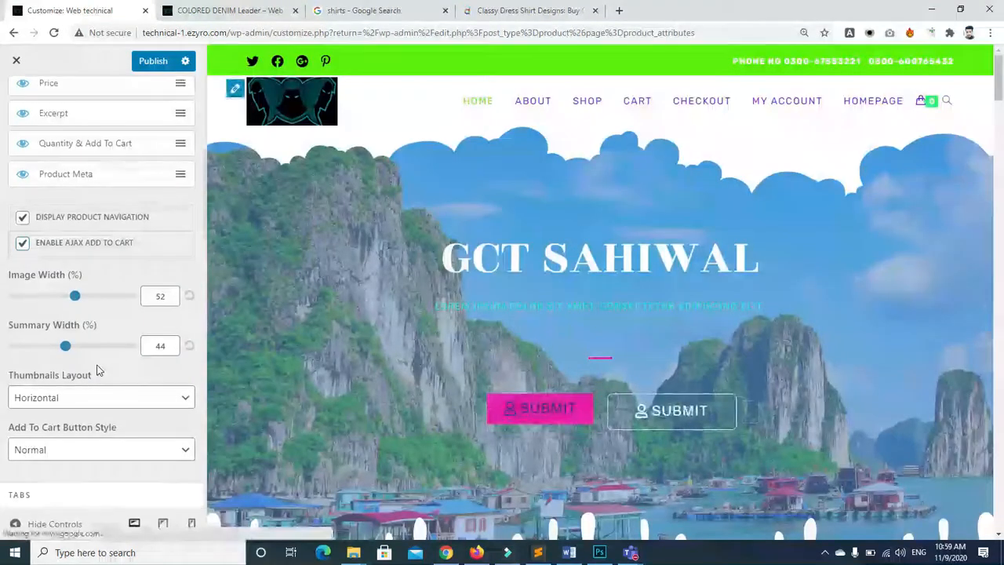
scroll(98, 371, down, 3)
click(50, 322)
click(58, 358)
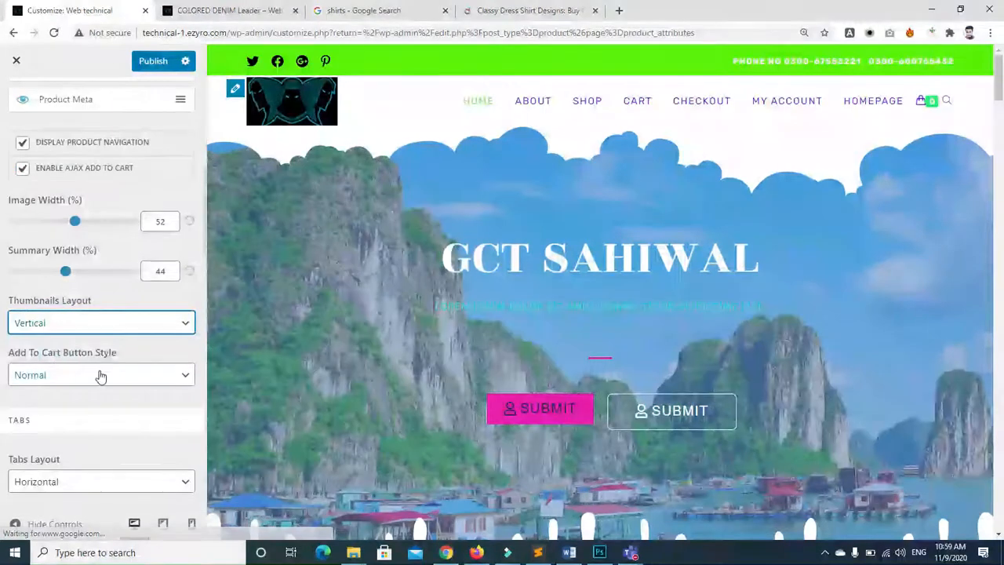
Publish the Customizer changes and reload the Colored Denim Leader page to check its image gallery
click(160, 62)
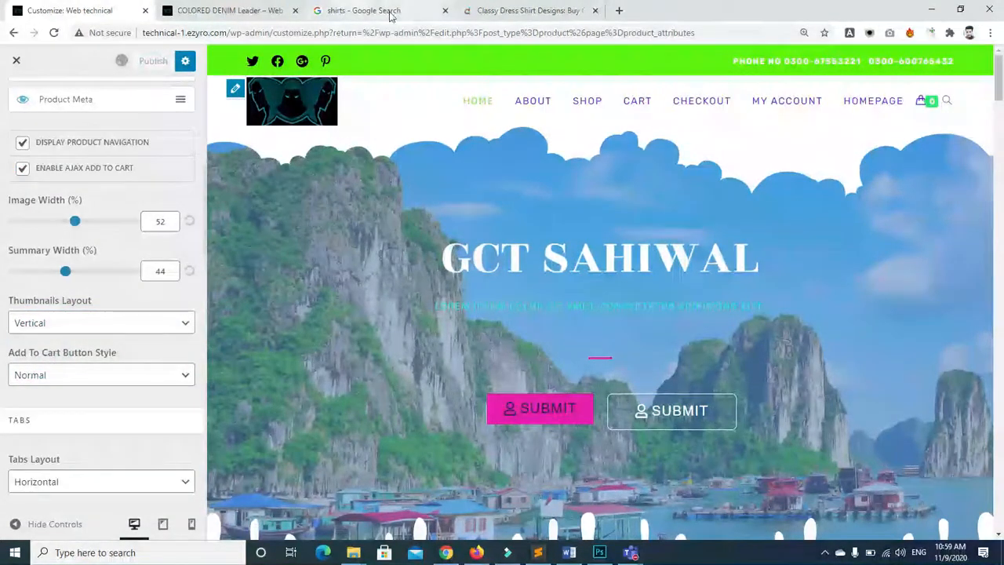
click(245, 11)
click(54, 33)
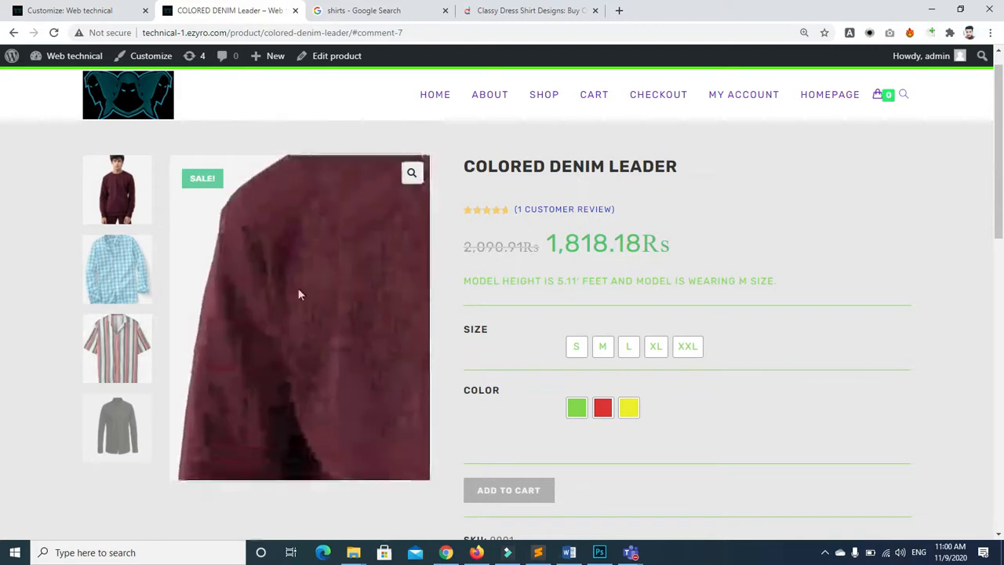
Set the Add To Cart Button Style to Big in the Customizer and publish the change
click(77, 12)
click(110, 409)
click(115, 378)
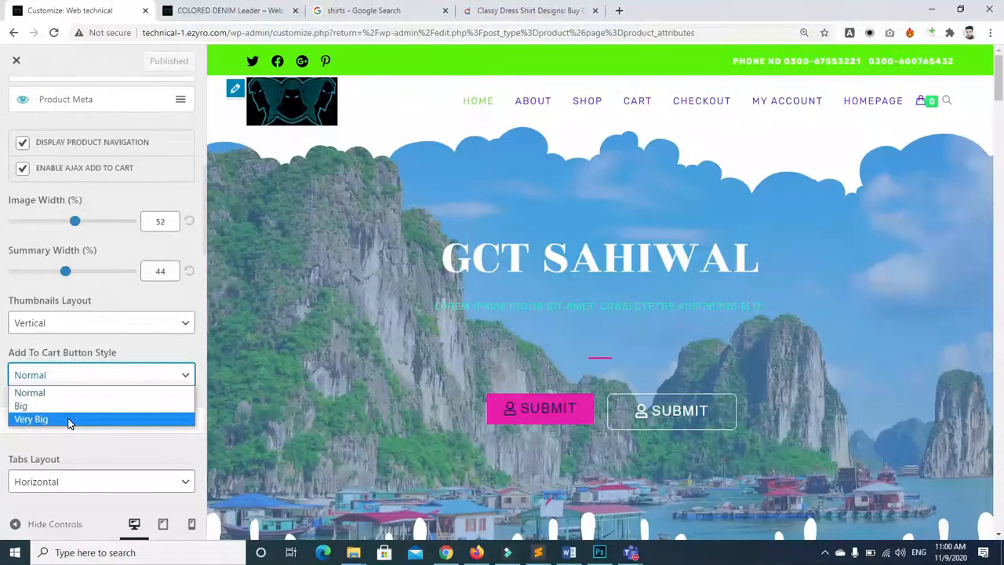
click(61, 408)
click(150, 61)
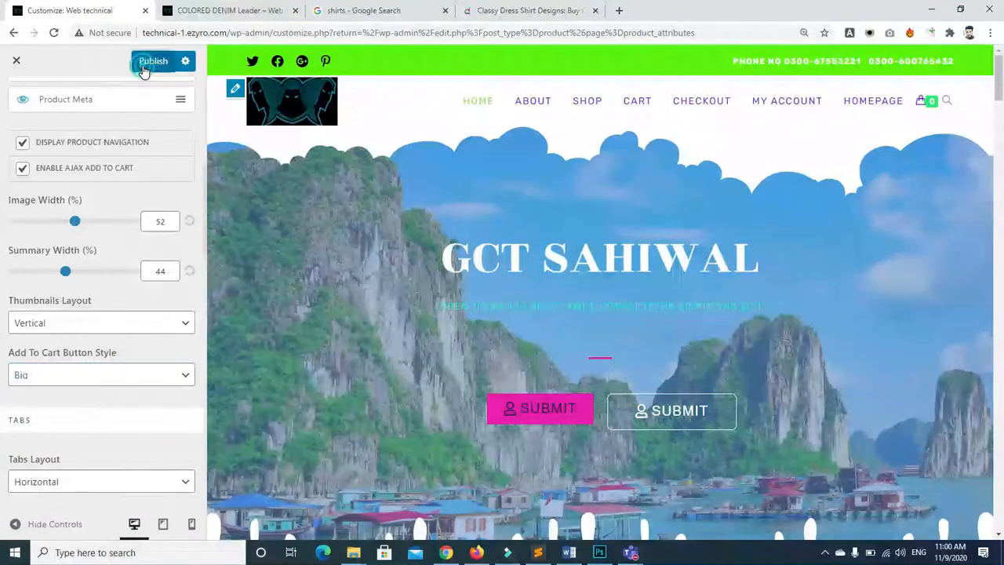
Reload the Colored Denim Leader page and check its Add to Cart button and product summary
click(199, 10)
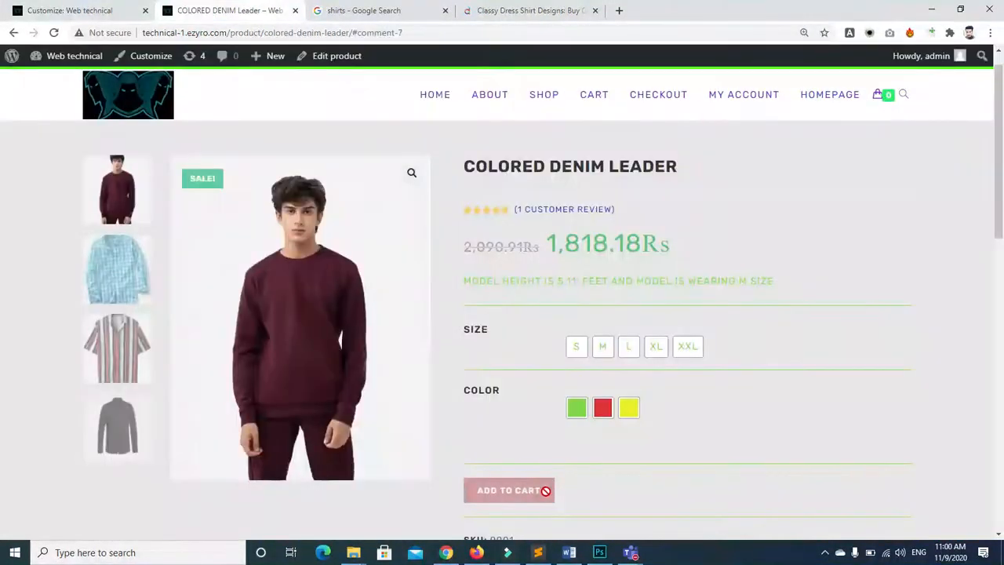
click(52, 33)
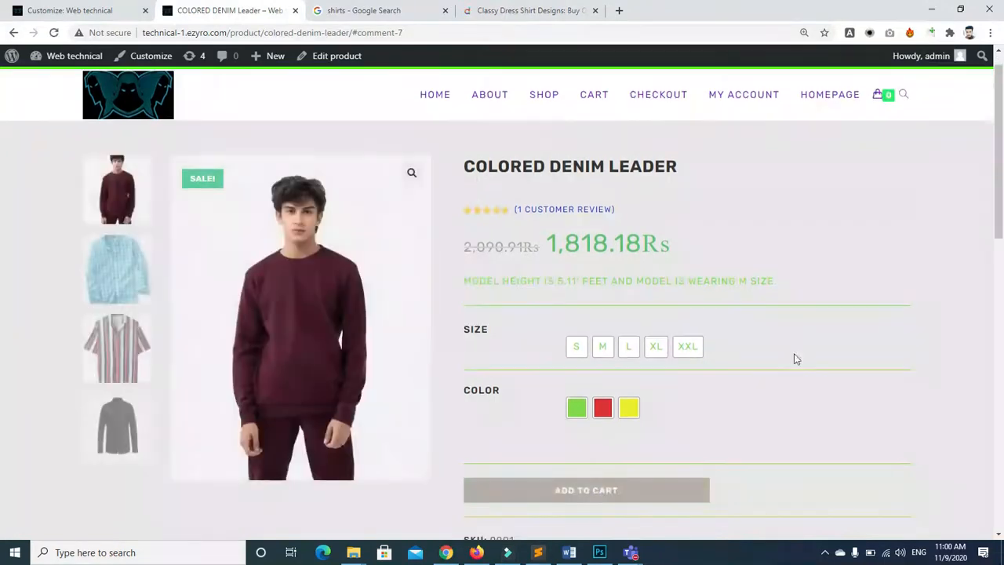
drag(1001, 166, 798, 152)
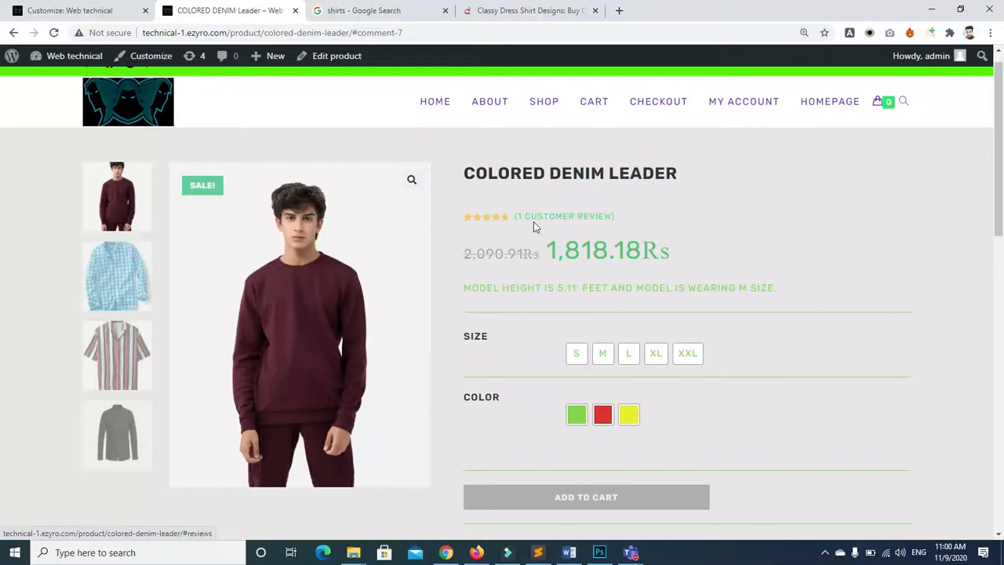
Review the tabs, up-sells and related items settings in the Customizer, and switch Display Floating Bar to No and back to Yes
click(87, 11)
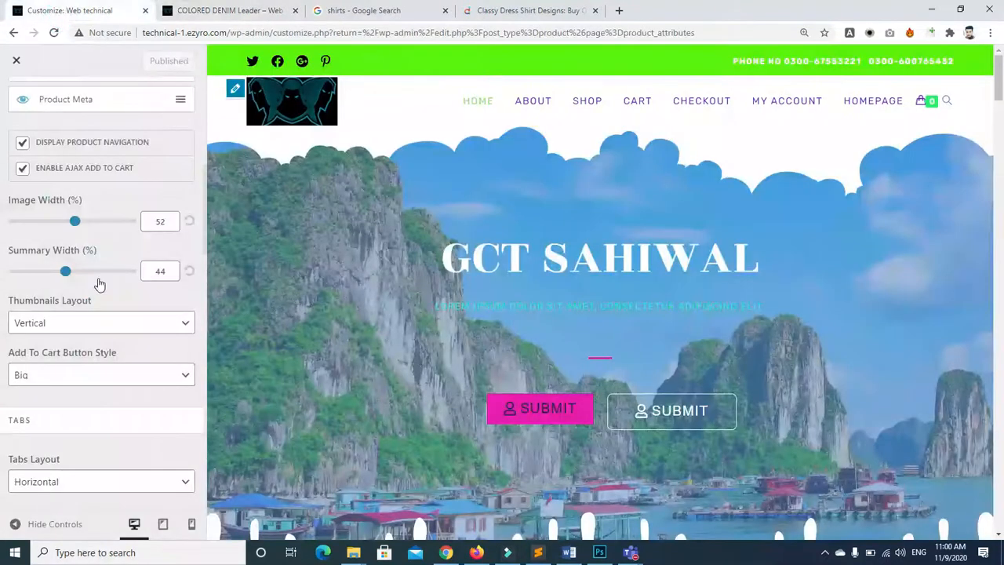
scroll(159, 411, down, 3)
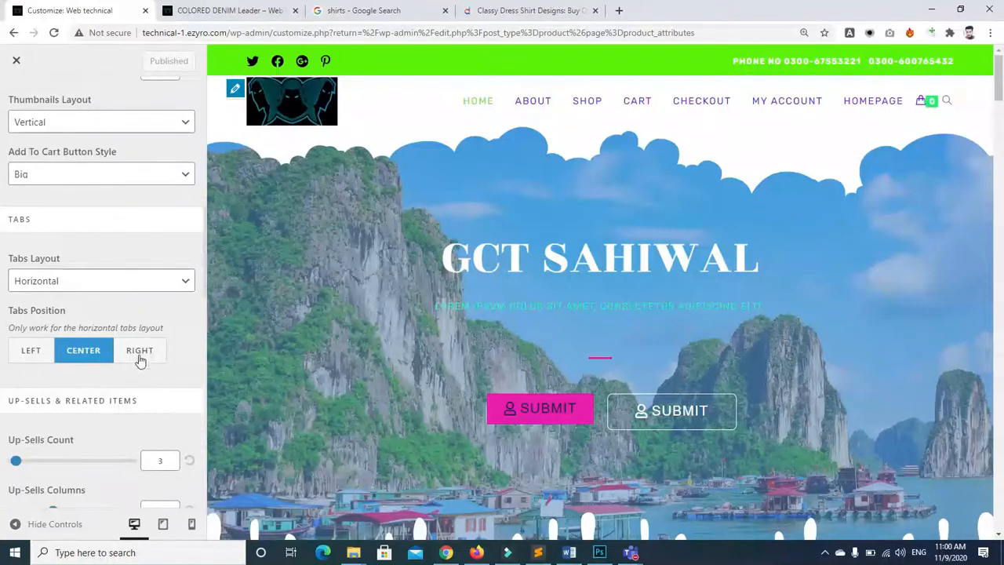
scroll(157, 392, down, 5)
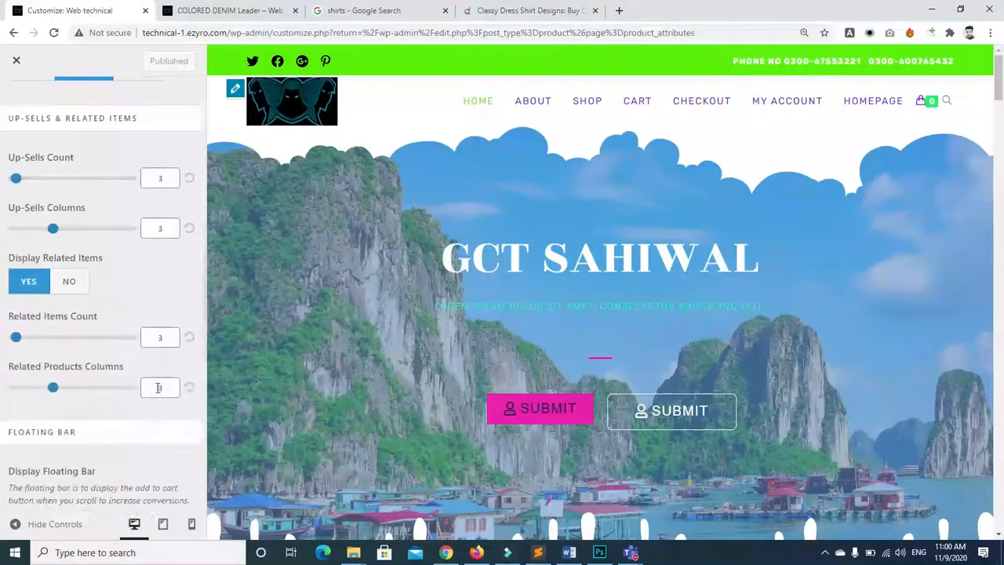
scroll(157, 392, down, 3)
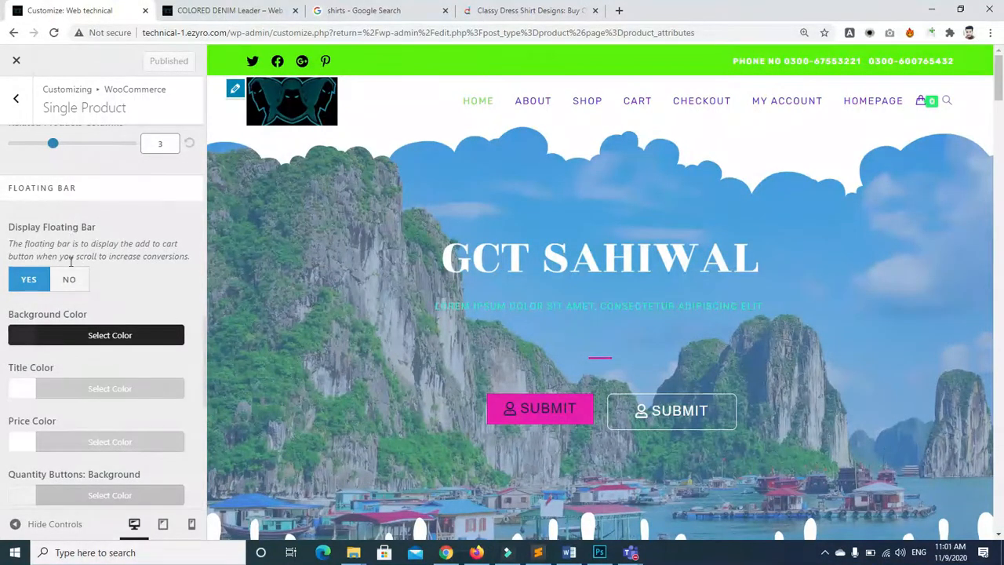
click(70, 280)
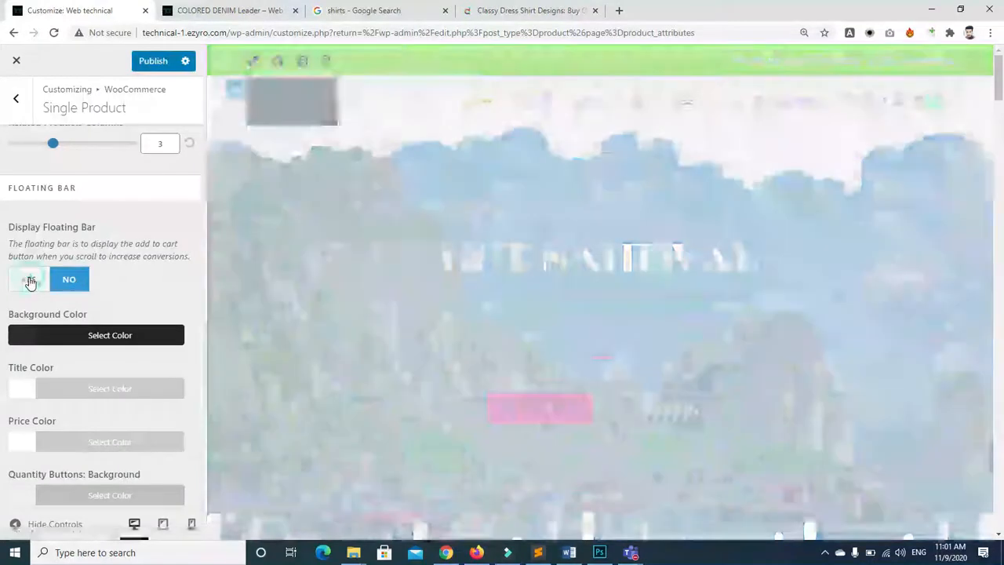
click(29, 281)
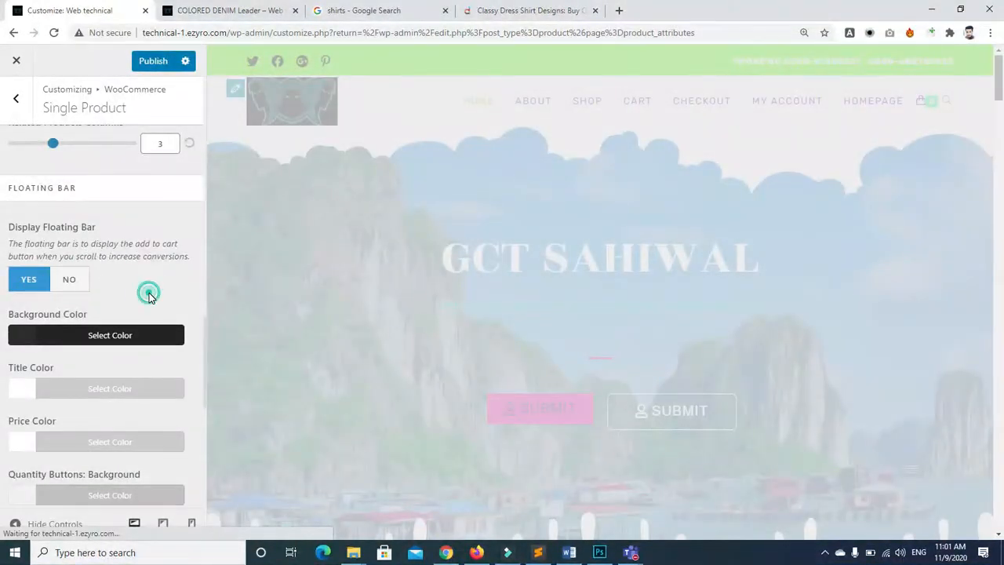
Set the floating bar's Price Color to yellow (#eeee22) in the Single Product settings
scroll(149, 296, down, 1)
scroll(149, 297, down, 1)
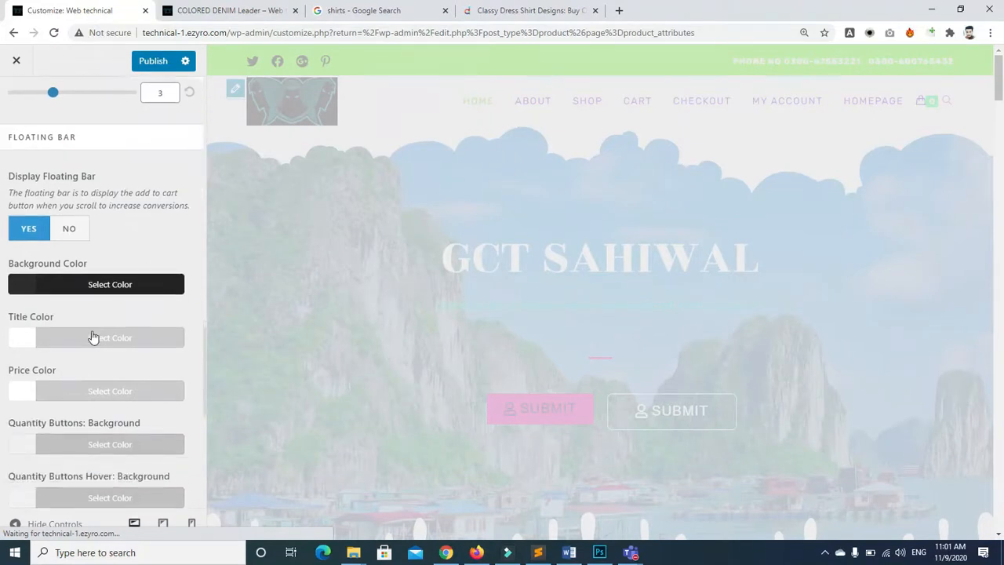
scroll(27, 392, down, 3)
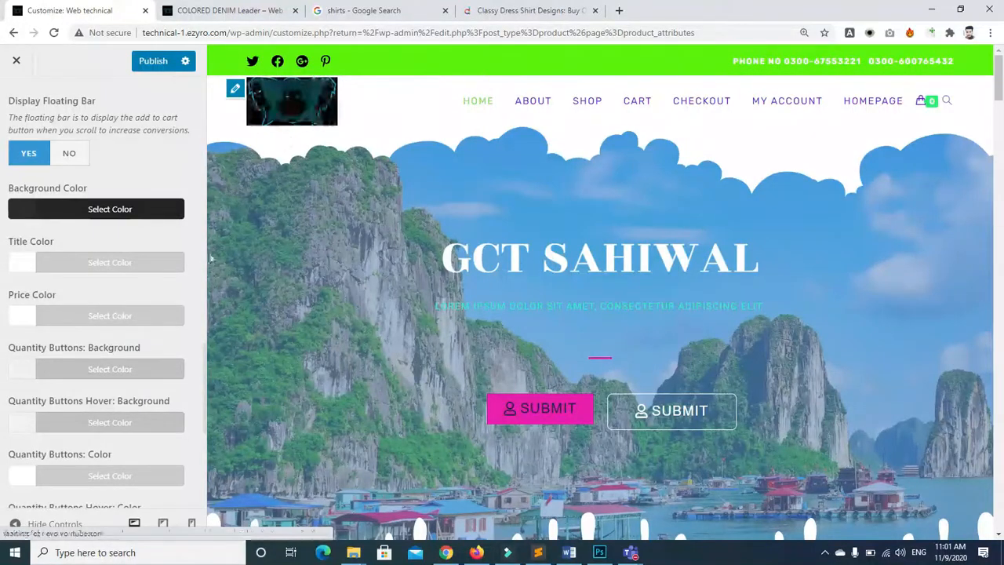
click(23, 317)
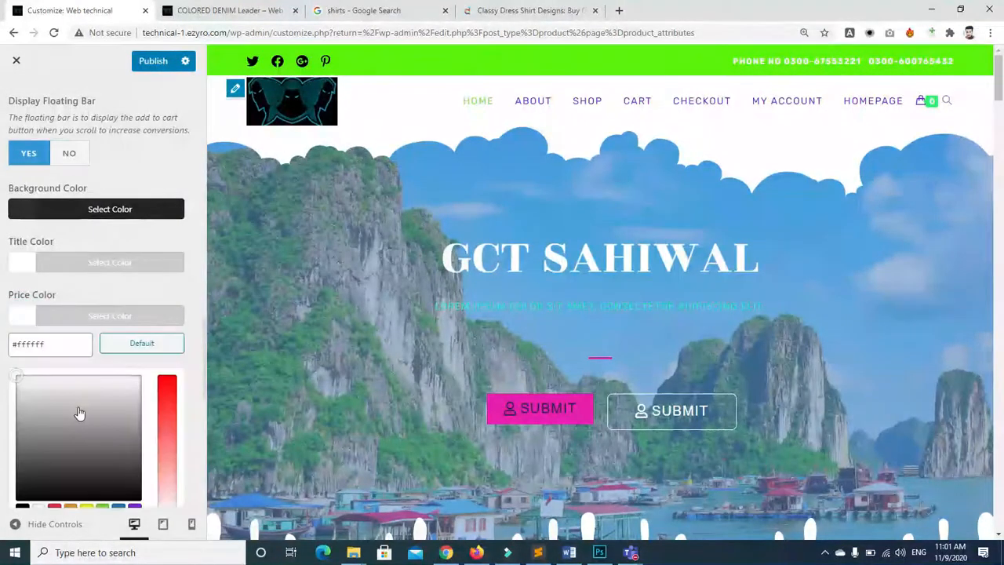
click(86, 506)
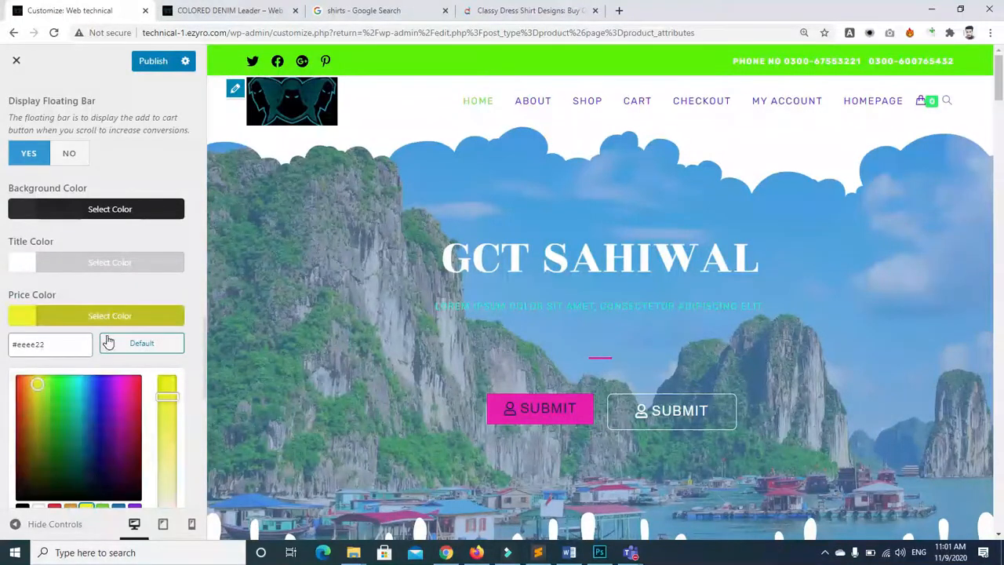
Publish the floating bar color change and reload the Colored Denim Leader page to check its price
click(174, 94)
click(161, 60)
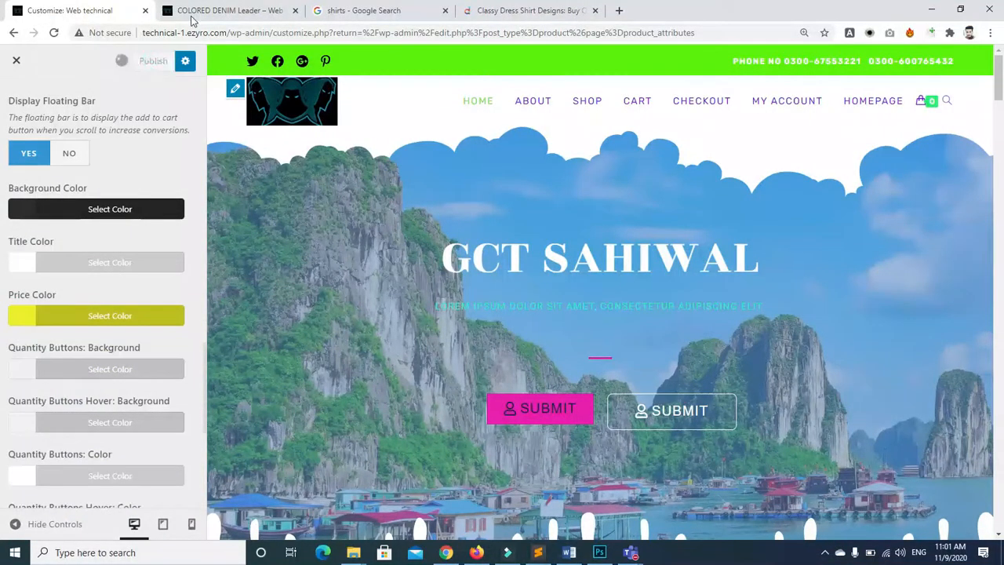
click(190, 15)
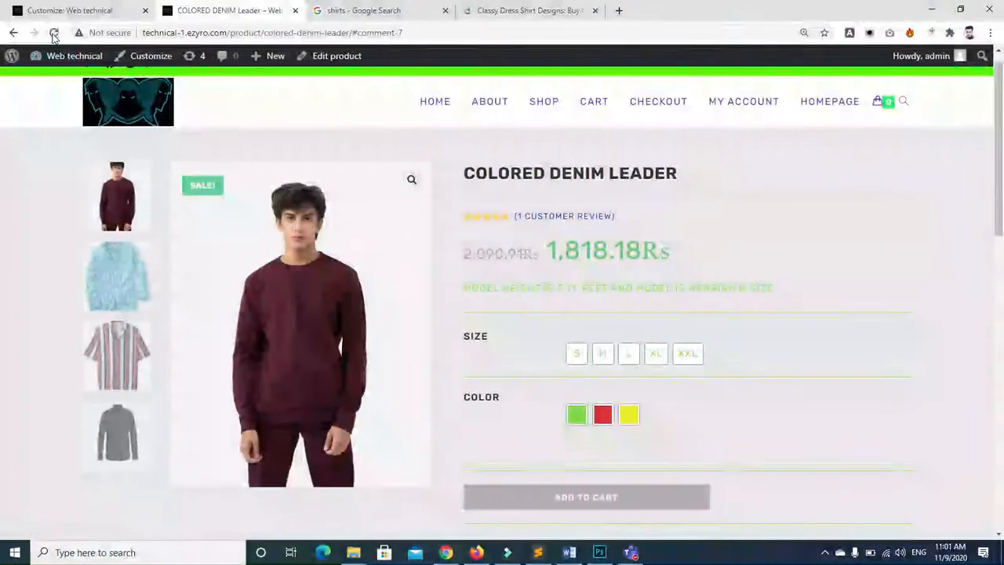
click(53, 33)
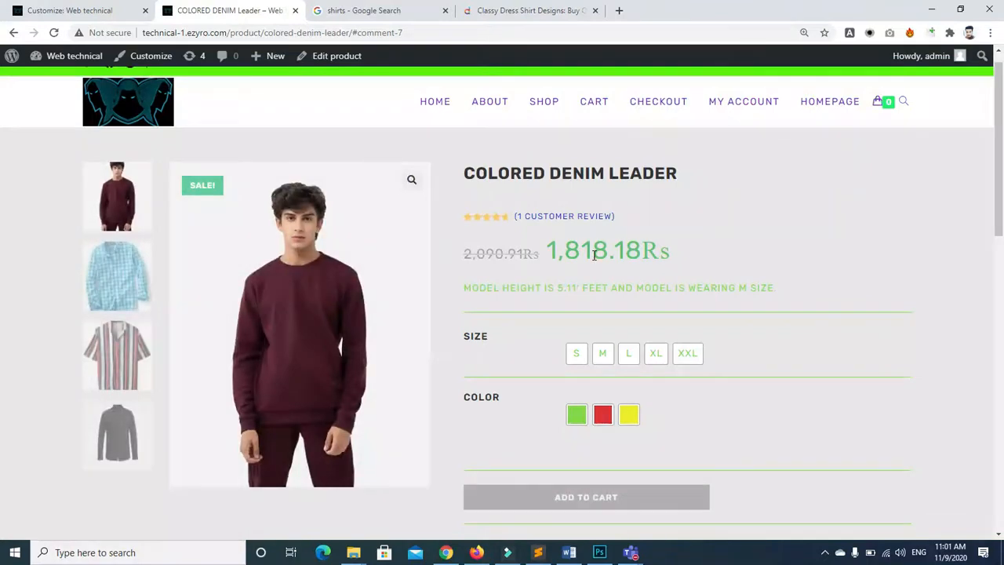
Review the Single Product settings in the Customizer, from floating bar colors up to layout, and compare them with the Colored Denim Leader page
click(83, 9)
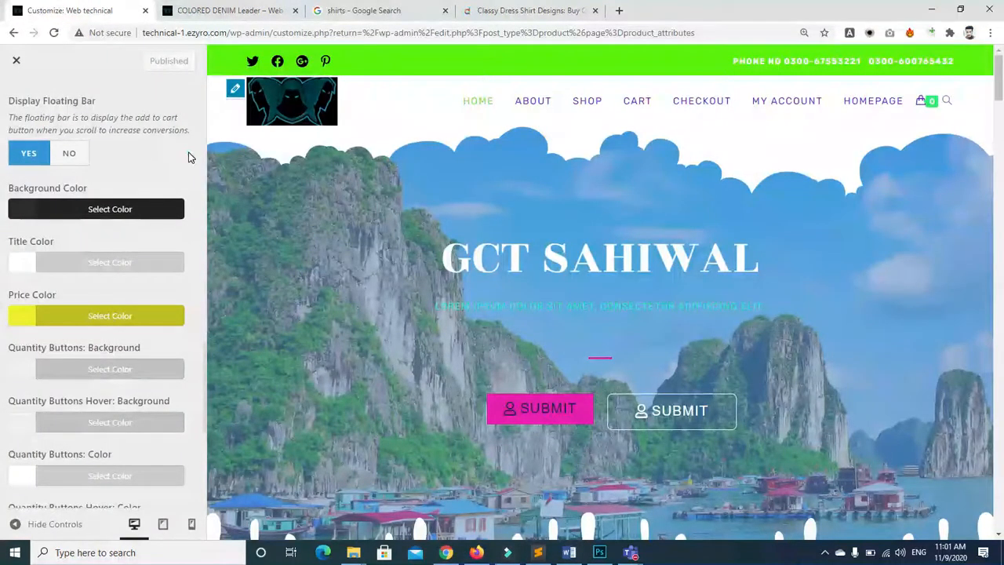
scroll(188, 158, down, 5)
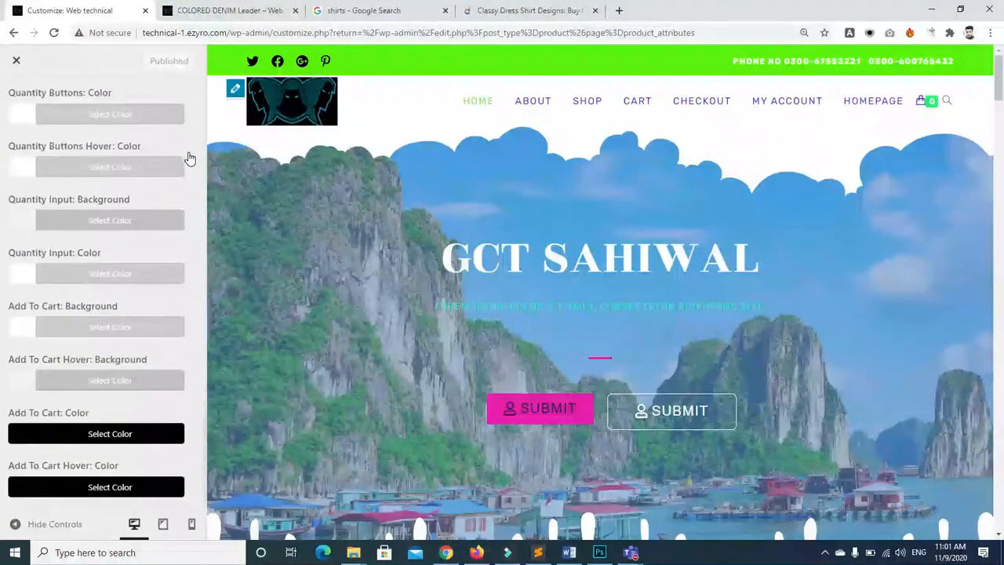
scroll(188, 158, up, 10)
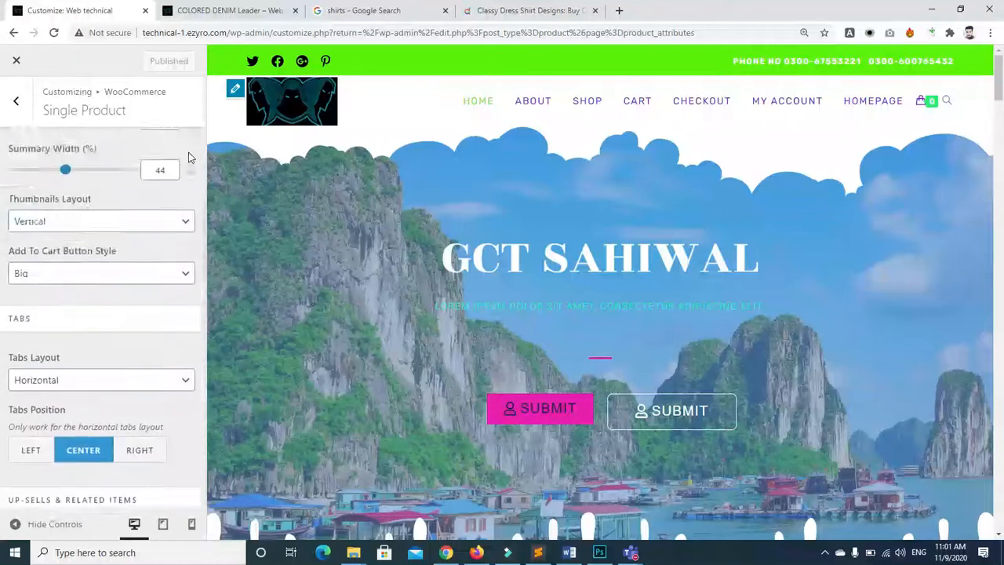
scroll(188, 158, up, 3)
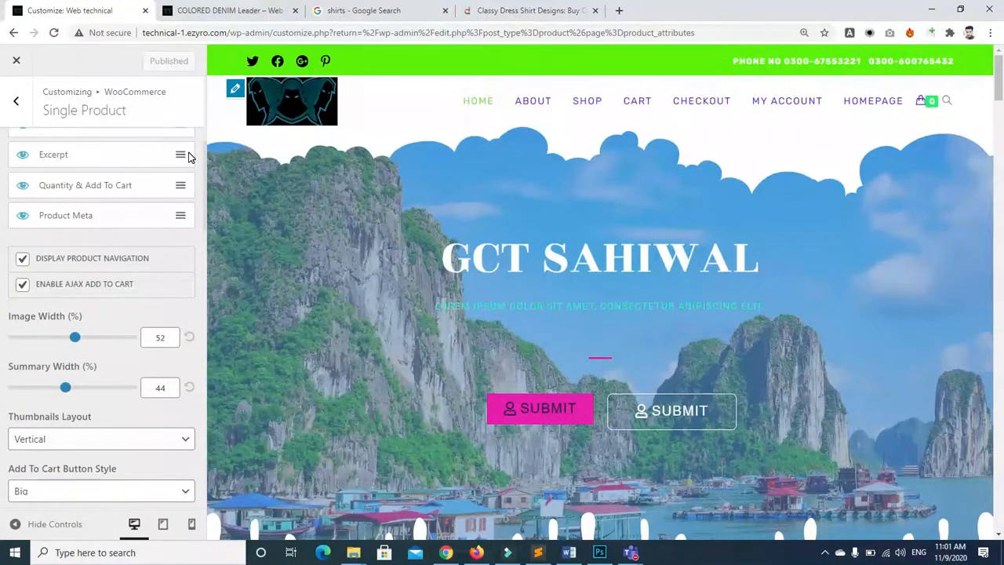
scroll(188, 157, up, 5)
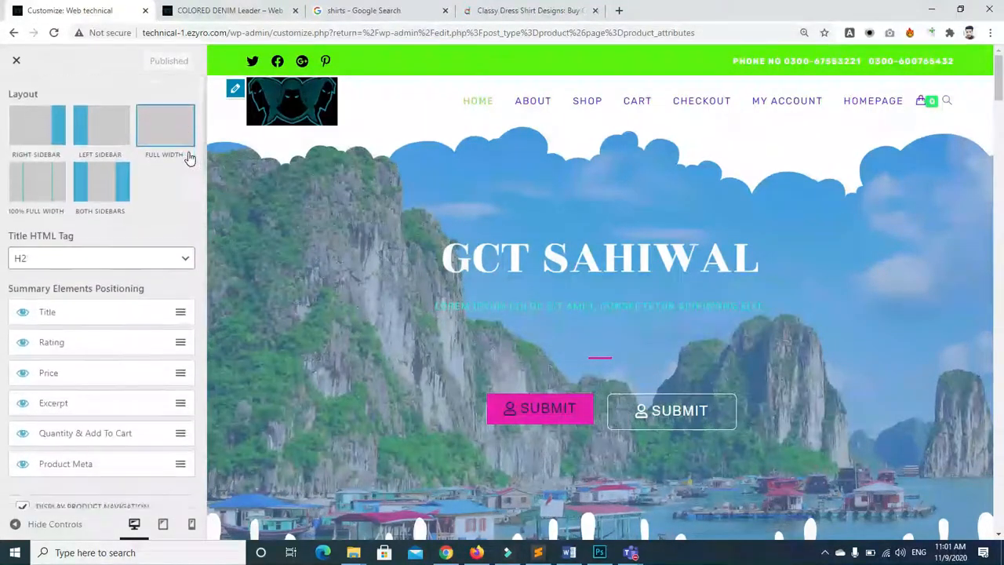
scroll(189, 158, down, 1)
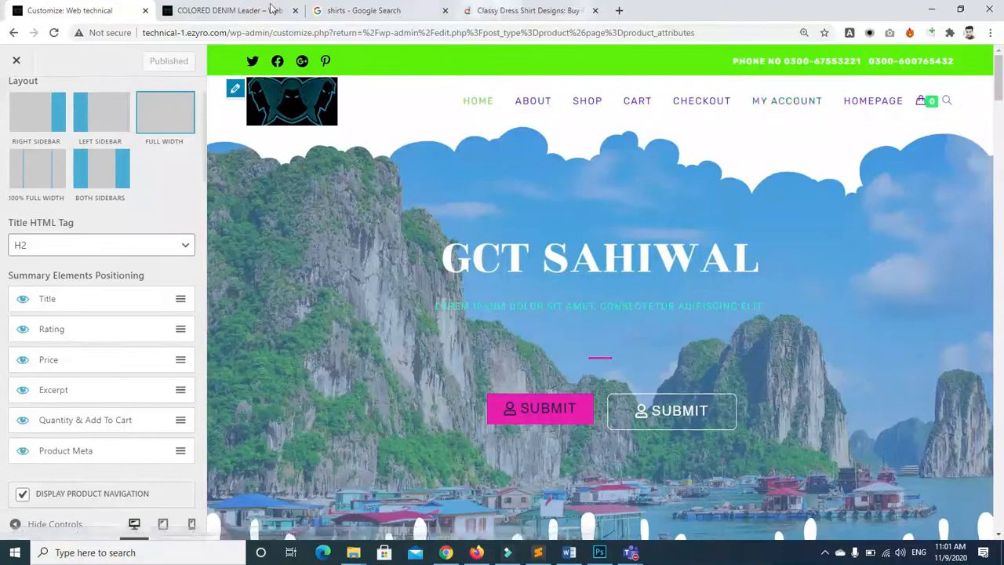
click(227, 10)
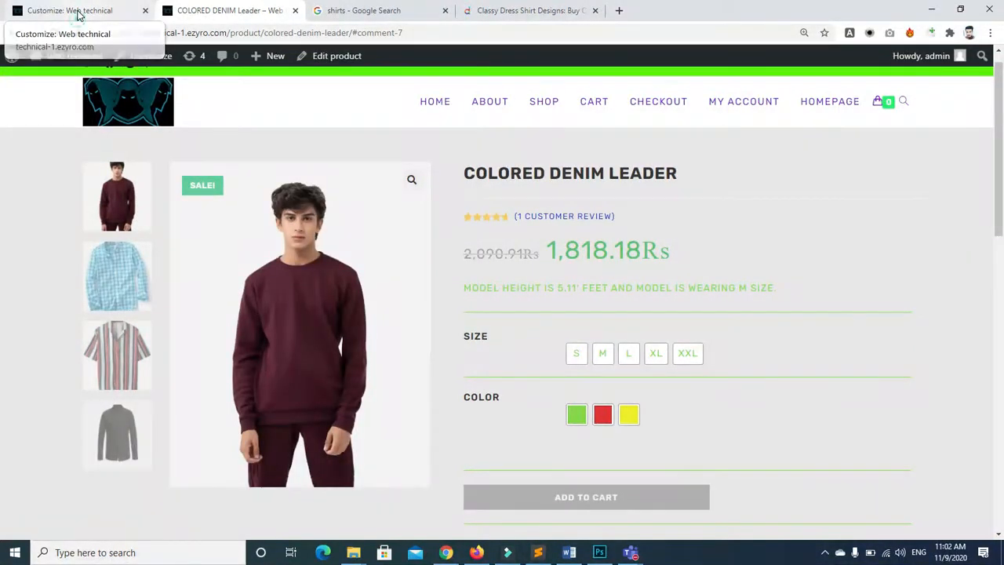
click(79, 11)
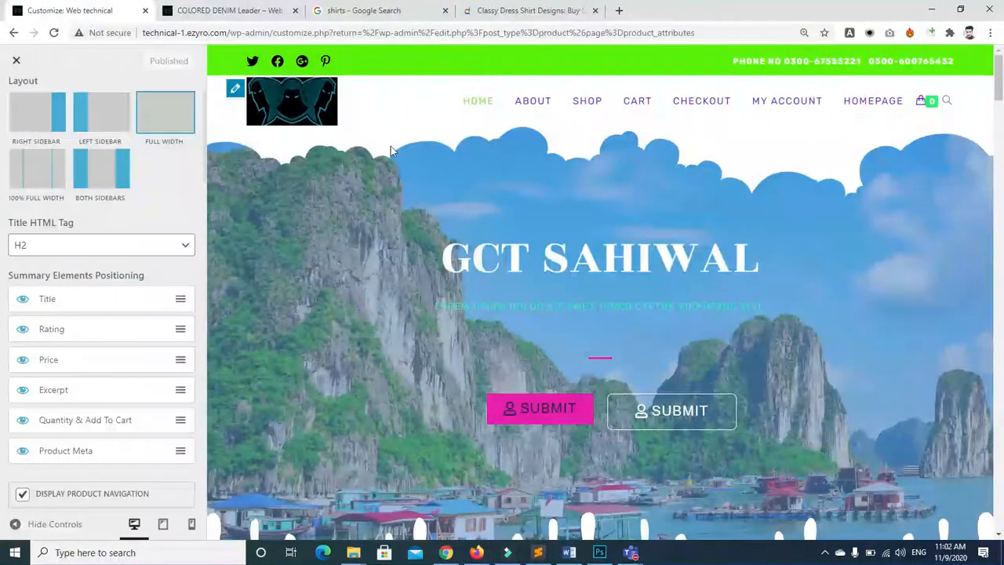
Open the Shop page in the Customizer preview and look over the Single Product layout and summary settings
click(578, 109)
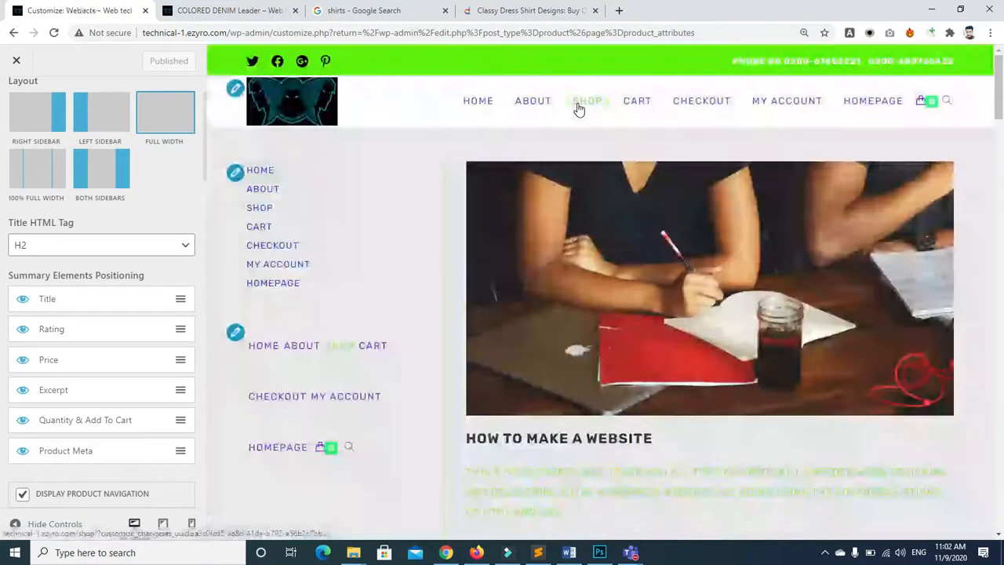
mouse_move(1001, 88)
mouse_down()
mouse_move(999, 353)
mouse_move(1002, 77)
mouse_up()
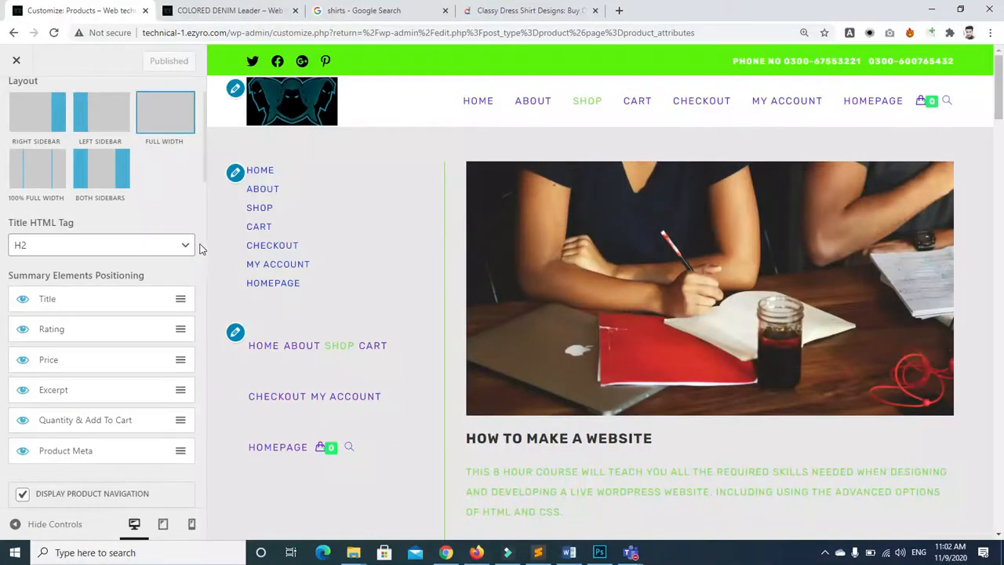
scroll(202, 238, down, 5)
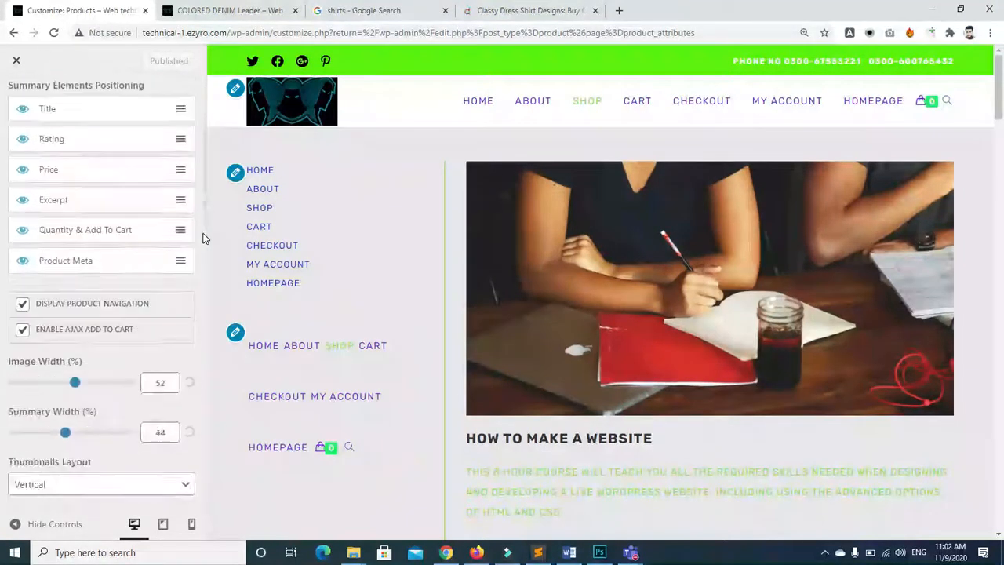
scroll(203, 239, up, 5)
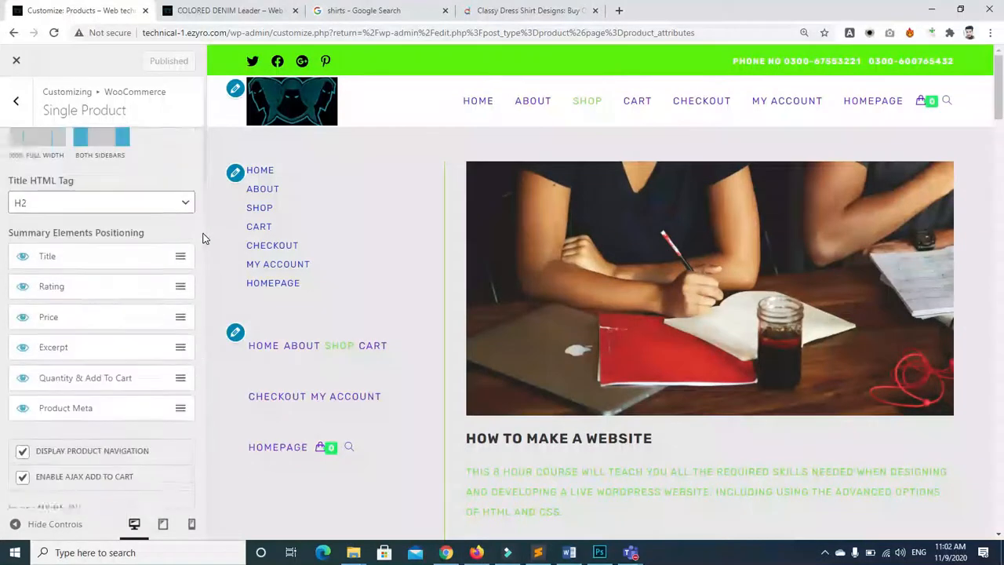
scroll(203, 238, up, 2)
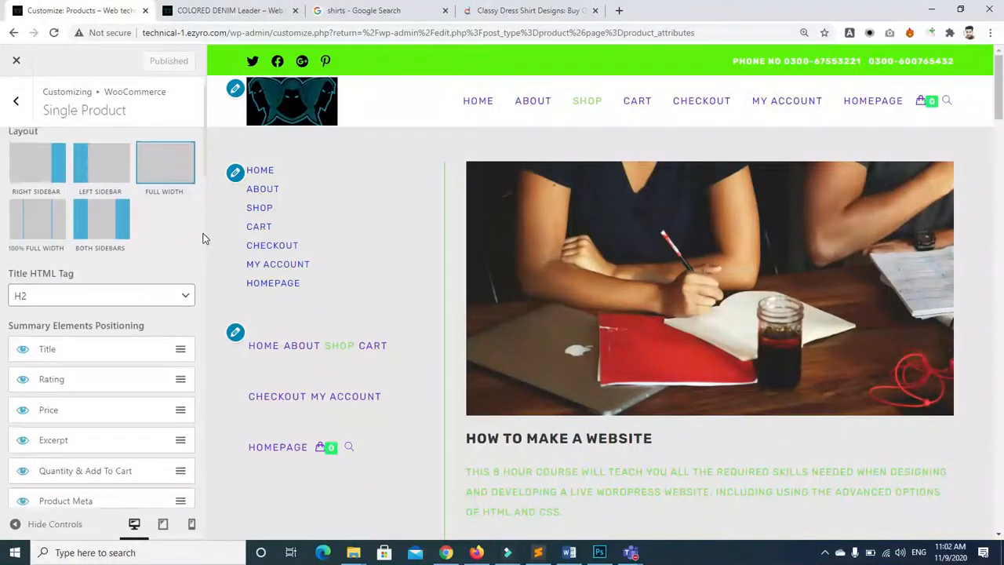
Set the On Sale Background color to black (#000000) in WooCommerce's Advanced Styling section
click(15, 101)
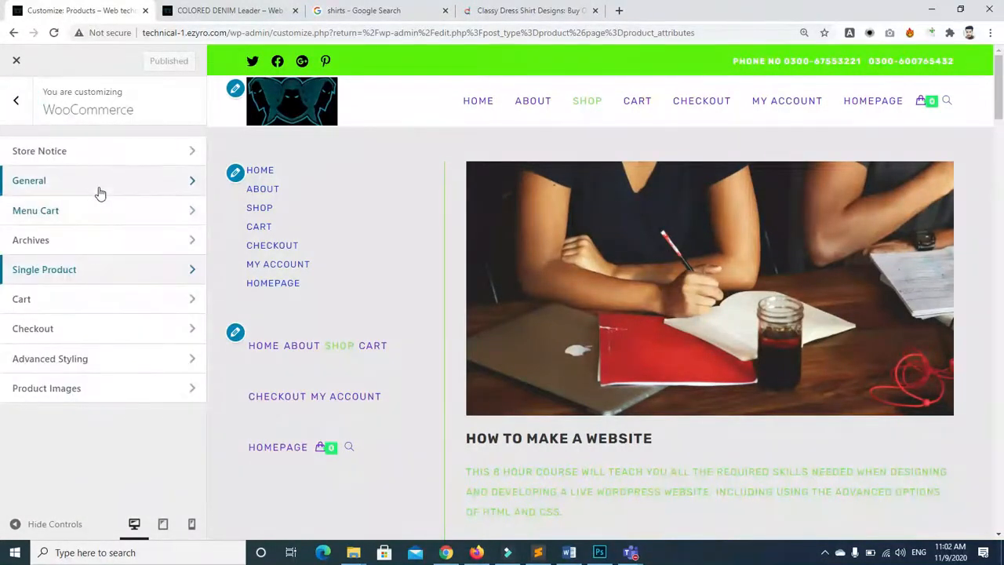
click(155, 391)
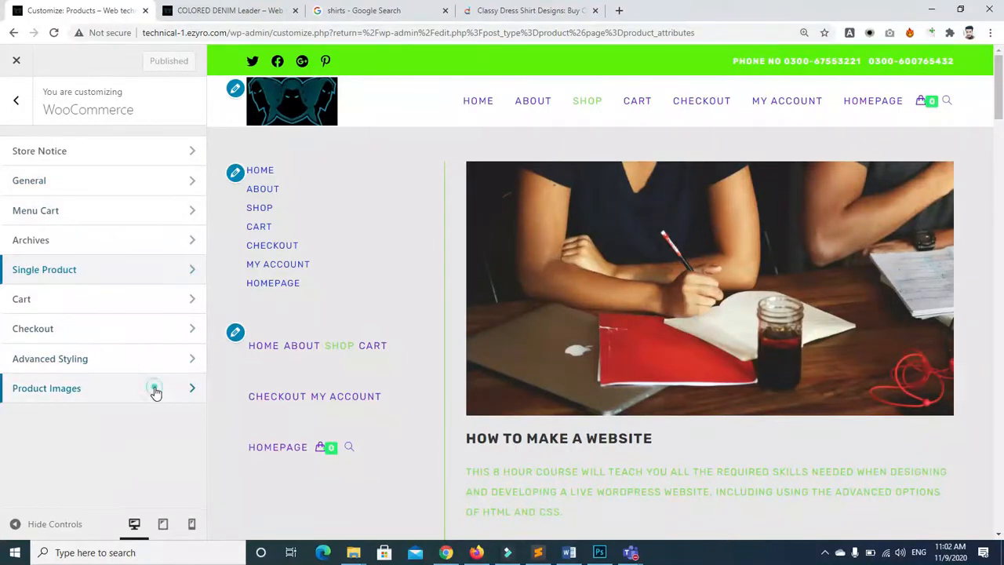
click(6, 99)
click(84, 357)
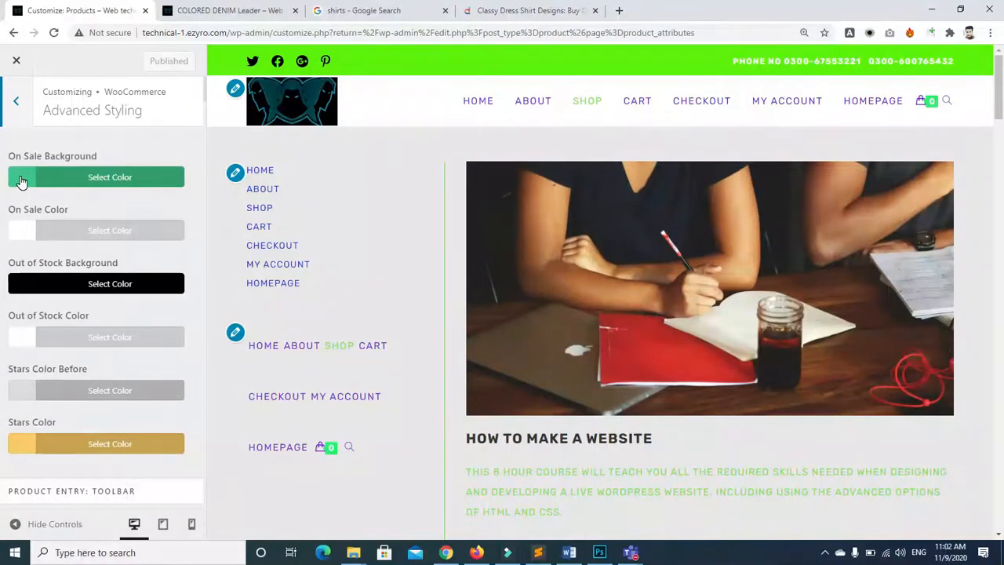
click(21, 181)
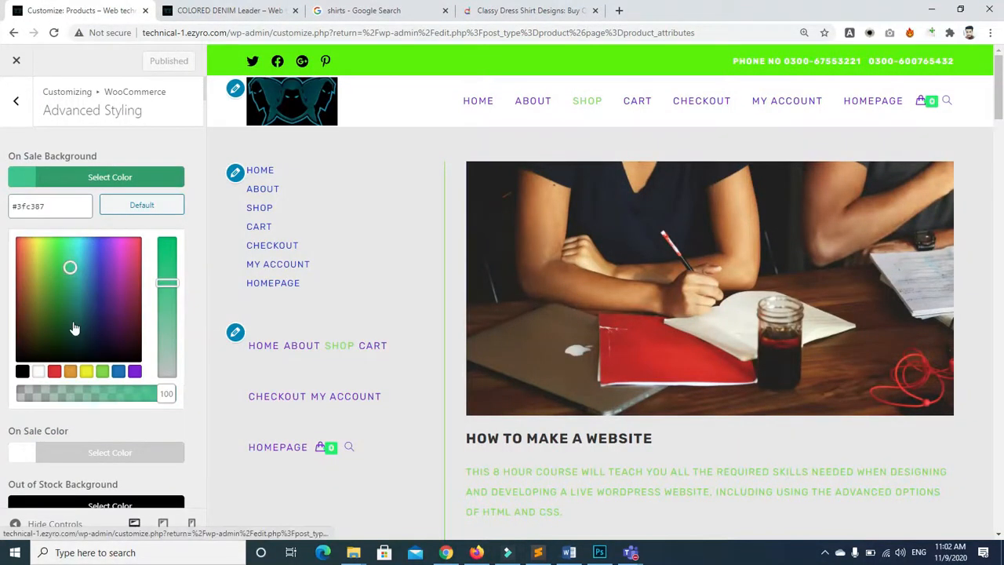
click(40, 372)
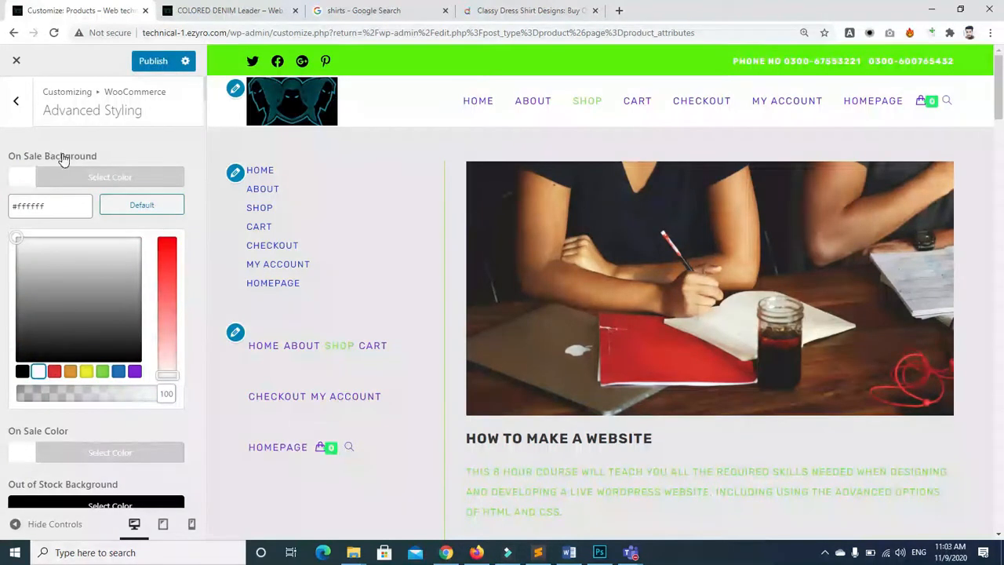
click(23, 371)
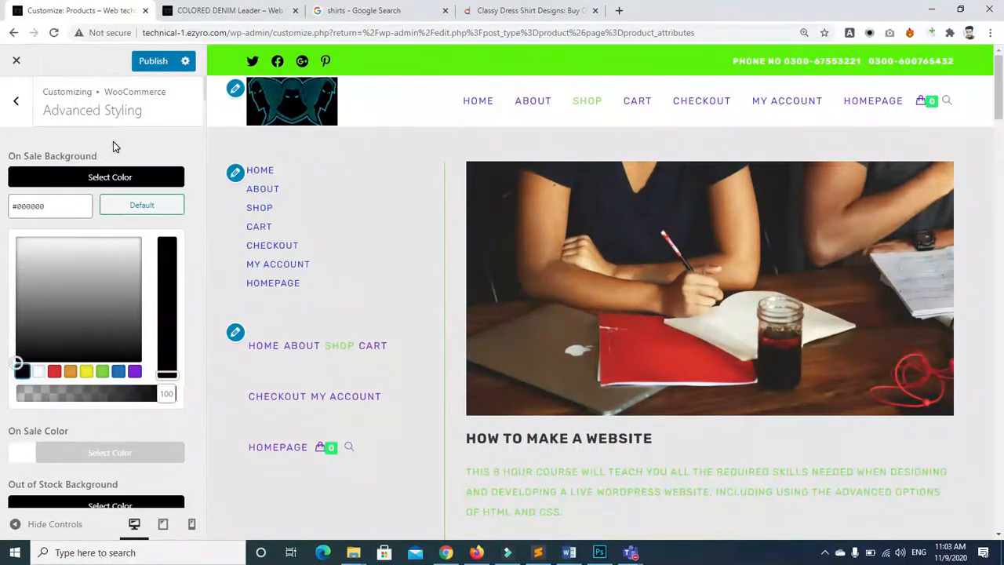
click(113, 142)
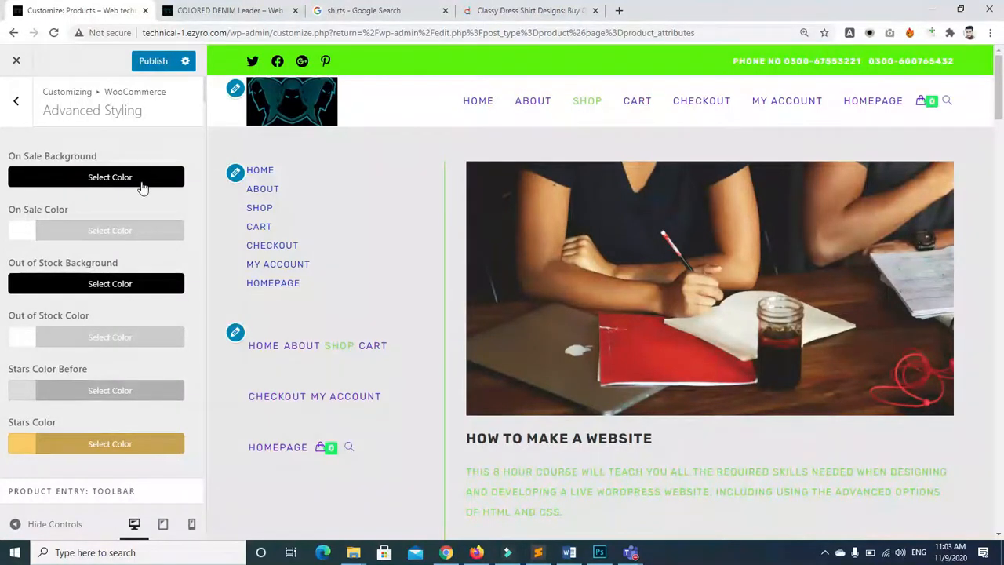
Publish the sale badge color and reload the Colored Denim Leader page to check the badge
scroll(115, 142, down, 4)
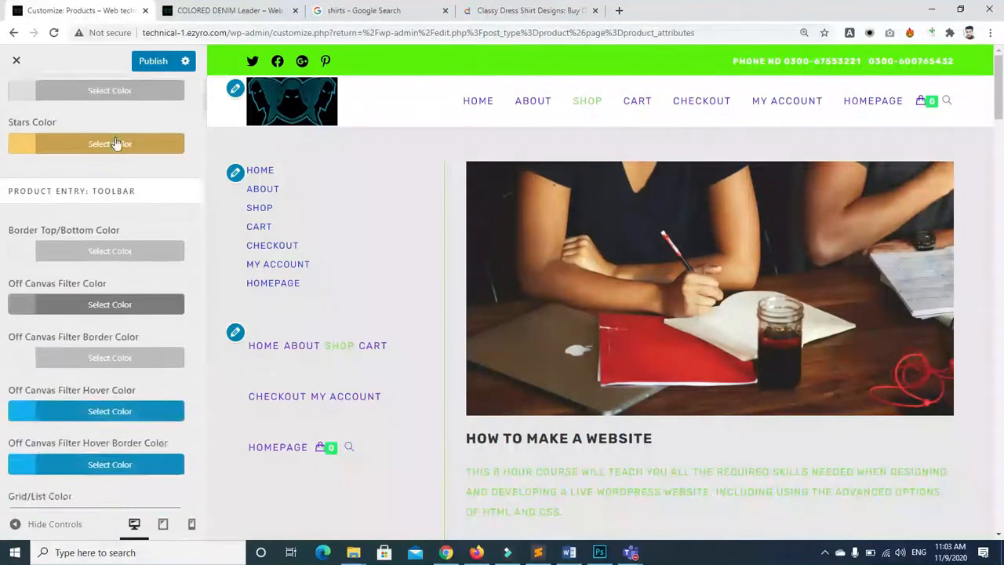
scroll(116, 143, up, 4)
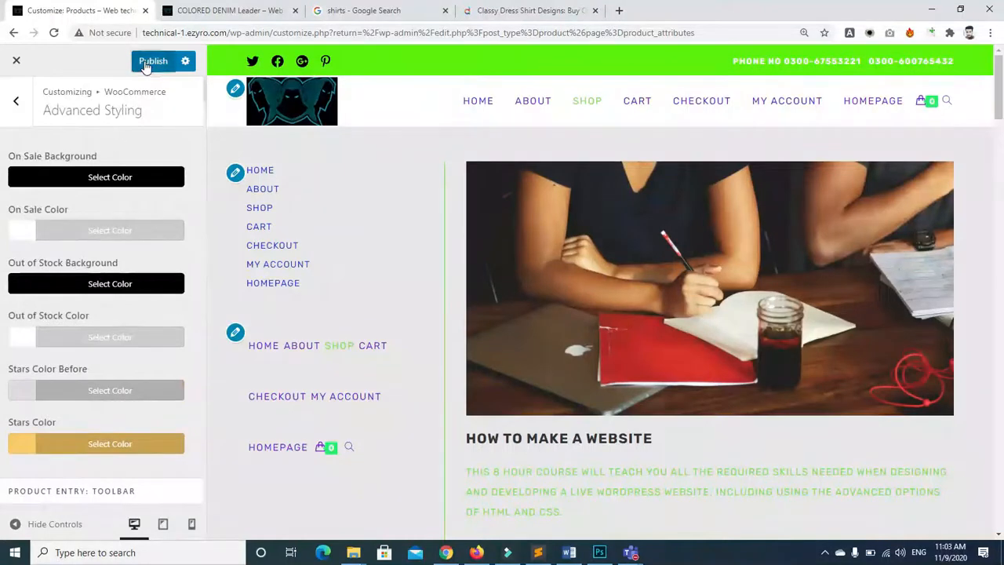
click(236, 10)
click(54, 33)
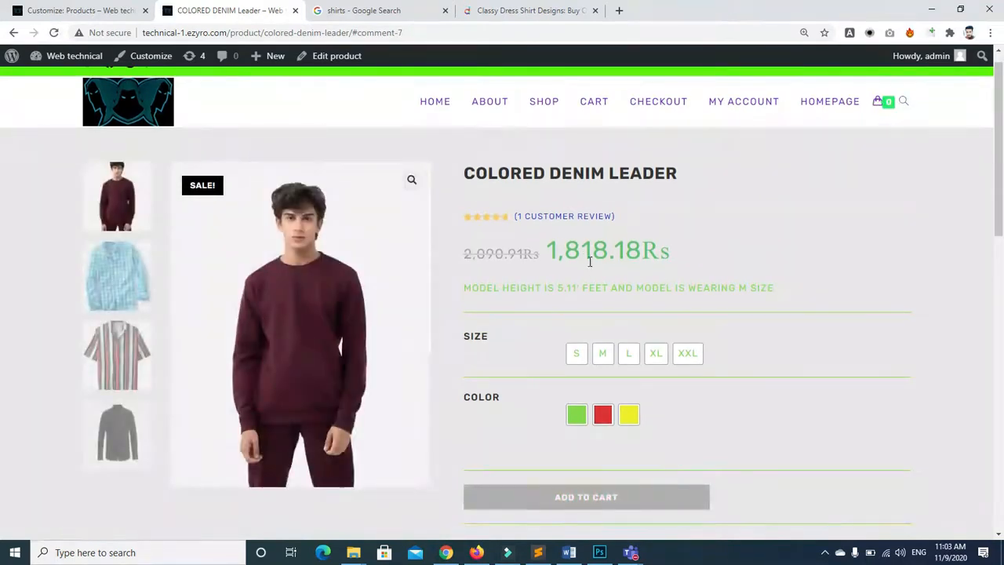
Set the Title HTML Tag to H1 in the Single Product section and return to the Colored Denim Leader page
click(62, 10)
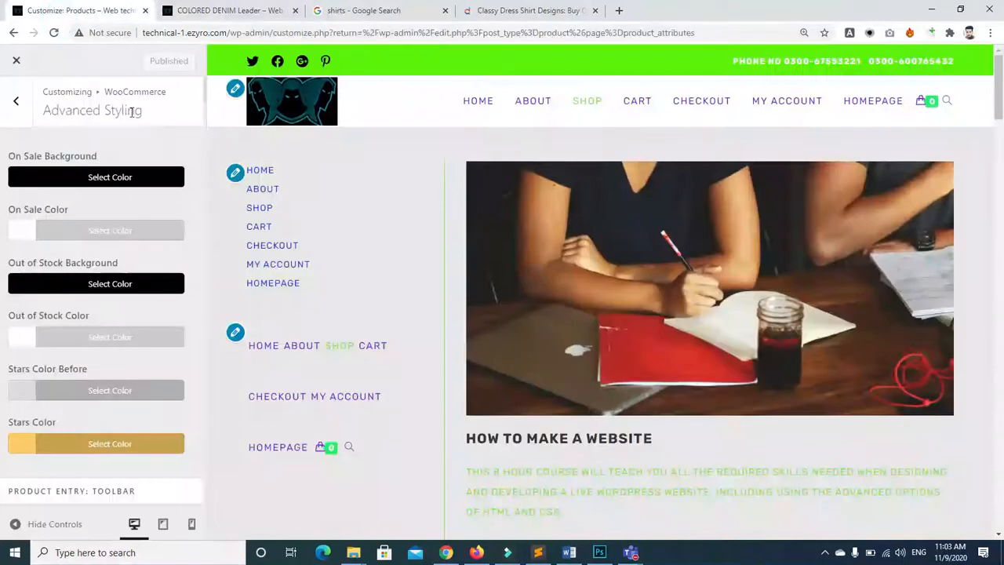
click(16, 100)
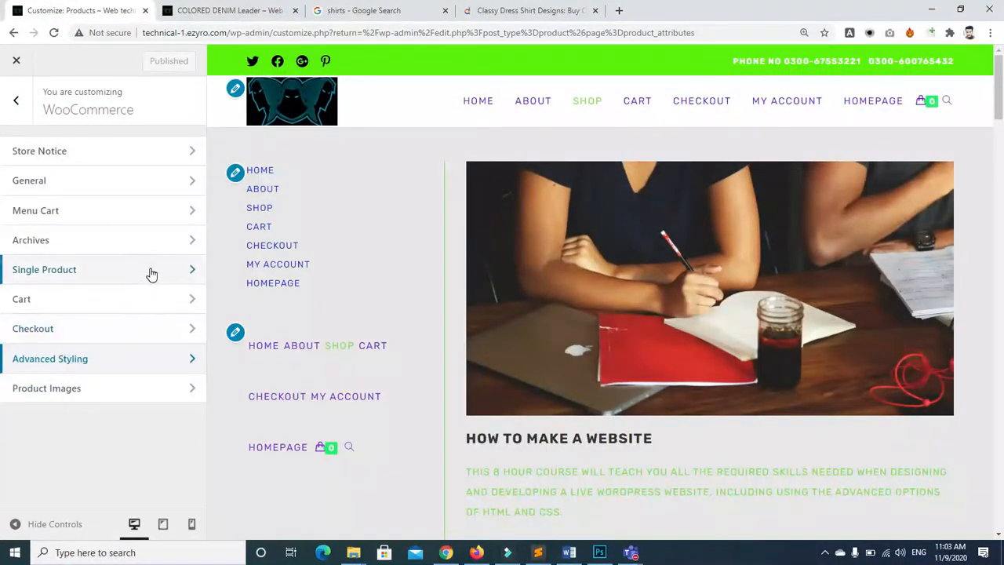
click(187, 269)
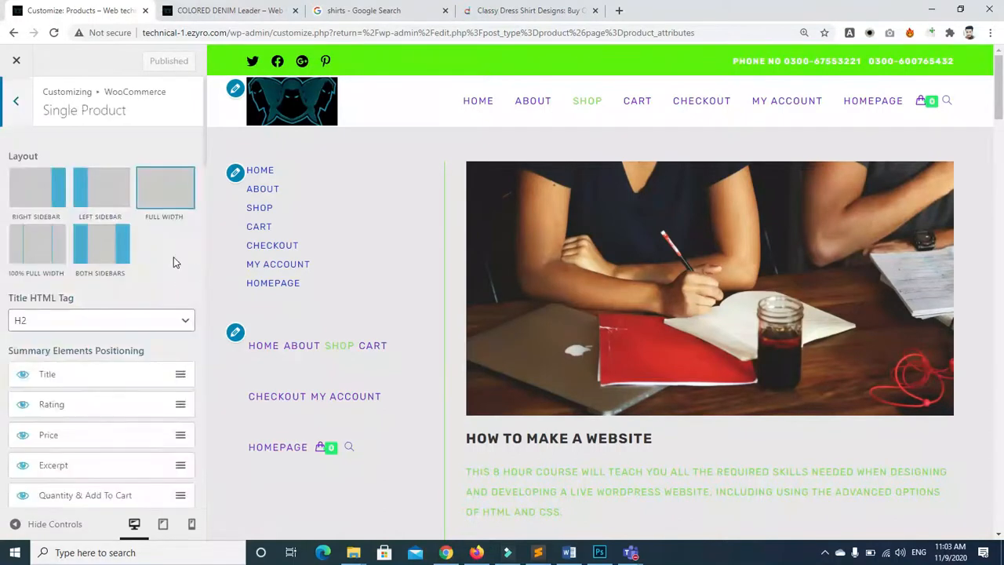
click(141, 324)
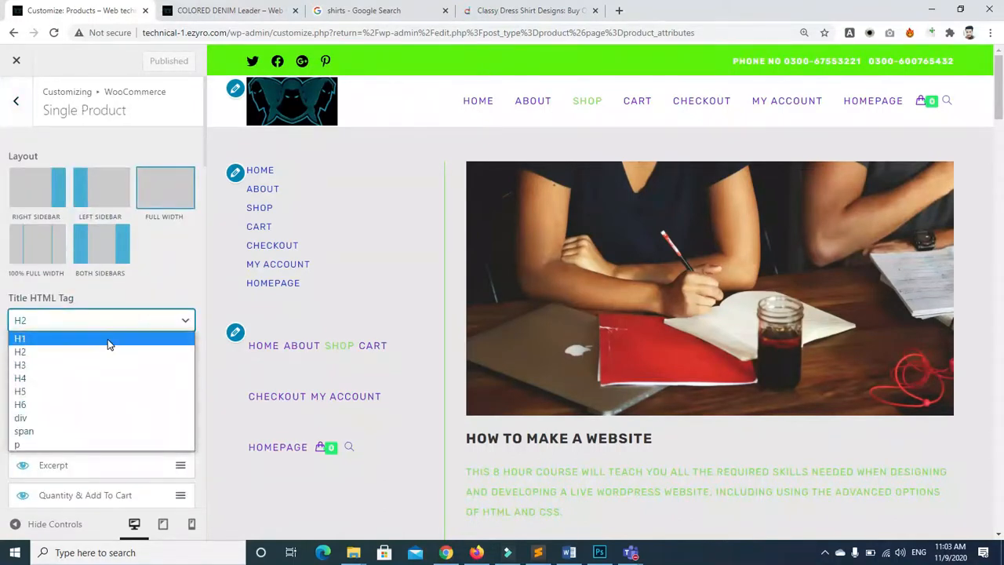
click(107, 338)
click(191, 16)
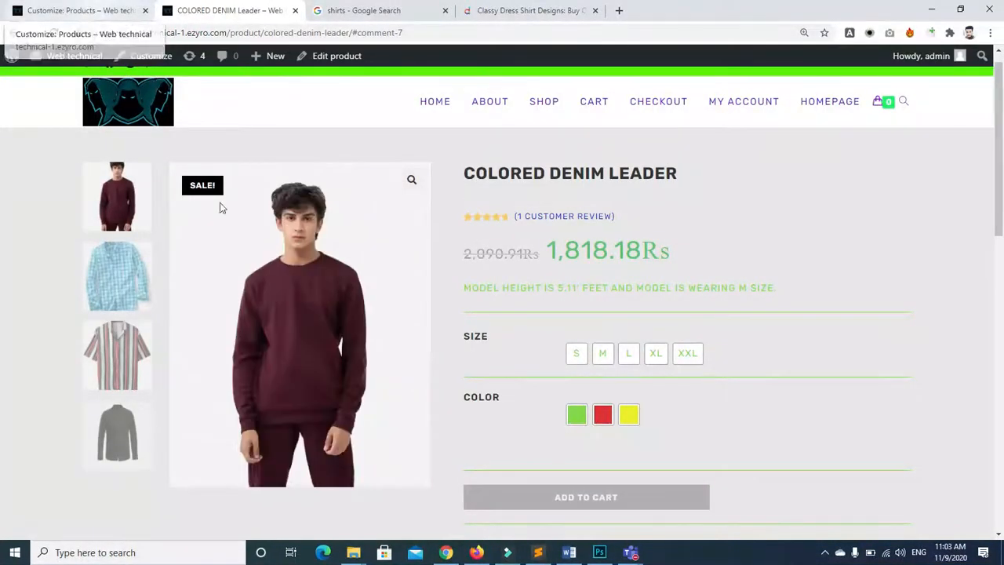
Set the Title HTML Tag to H4 in the Customizer's Single Product section and publish the change
click(100, 11)
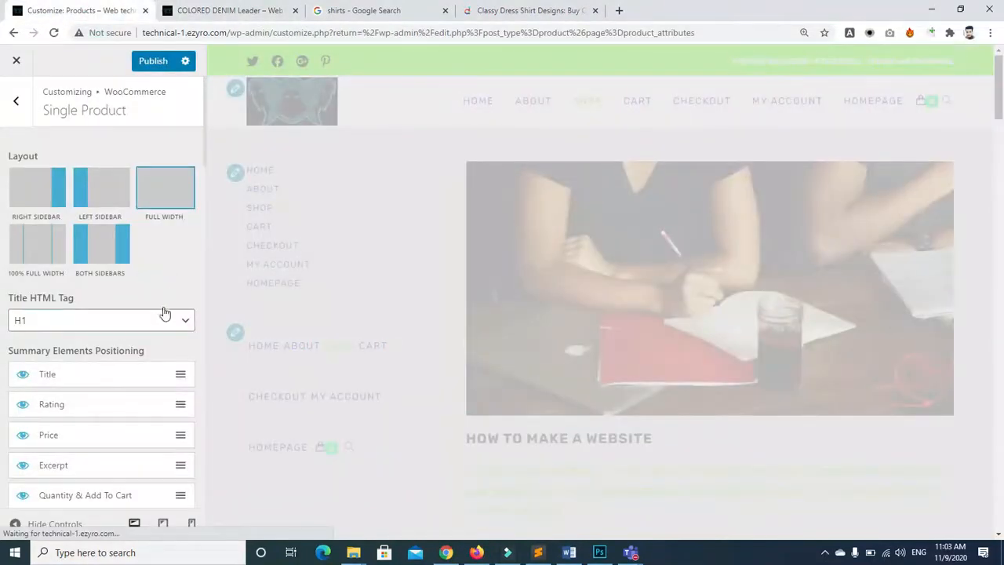
click(164, 320)
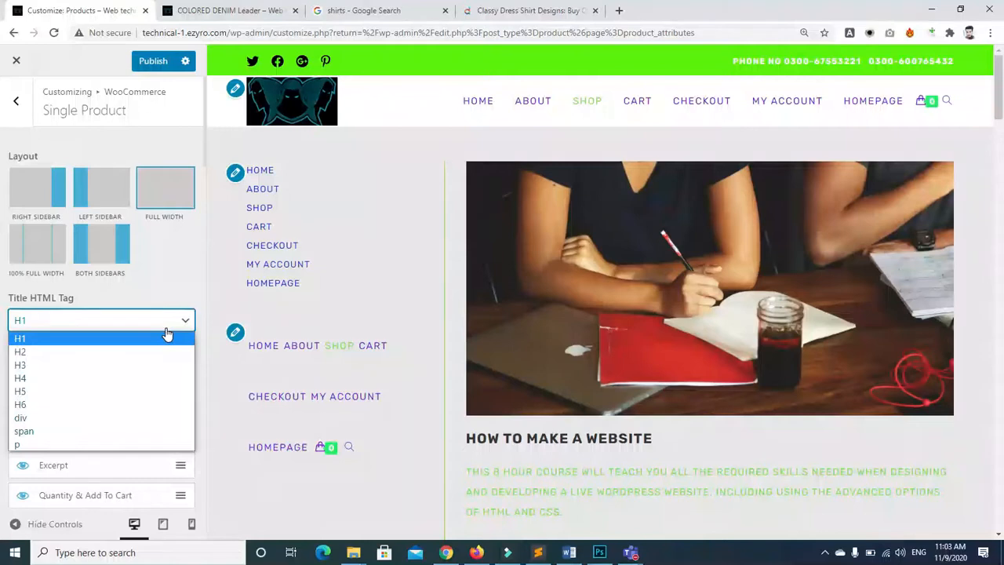
click(112, 378)
click(149, 60)
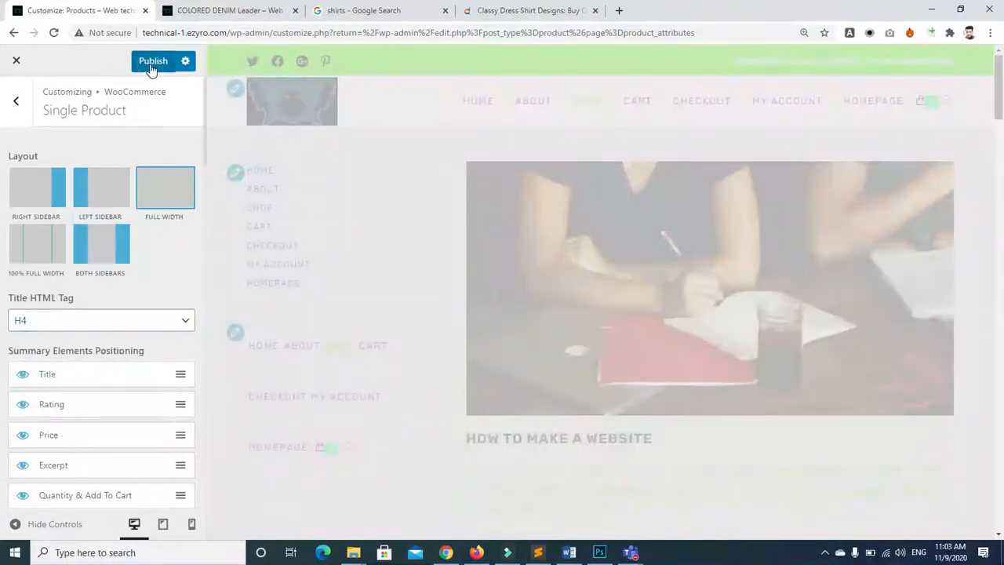
Set the Stars Color to yellow (#eeee22) in WooCommerce's Advanced Styling section
click(14, 101)
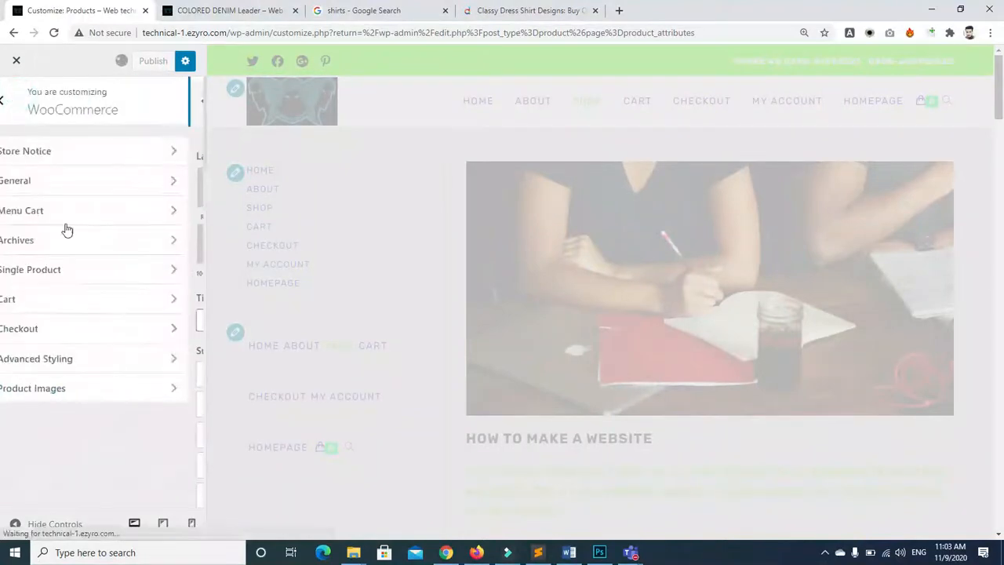
click(127, 364)
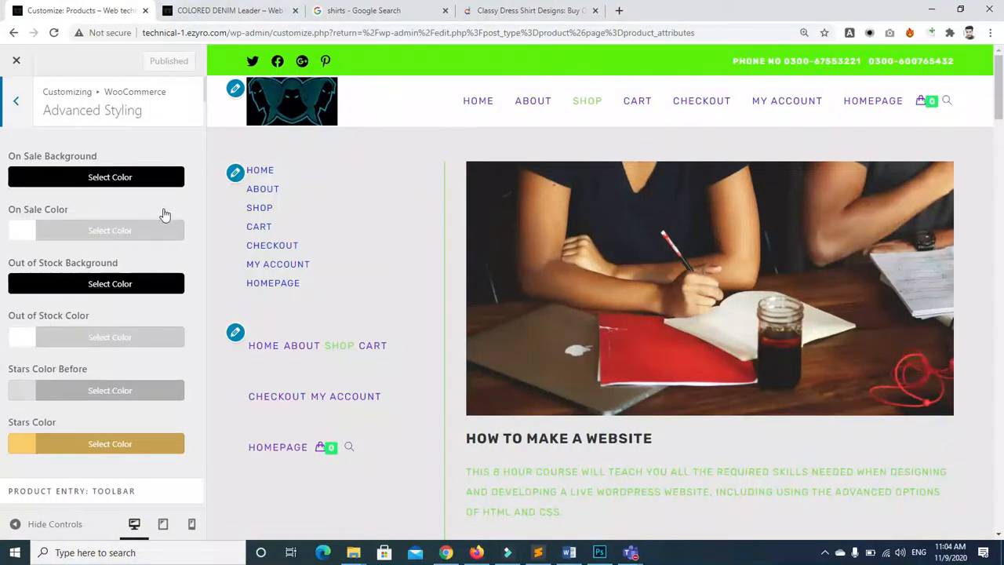
click(26, 388)
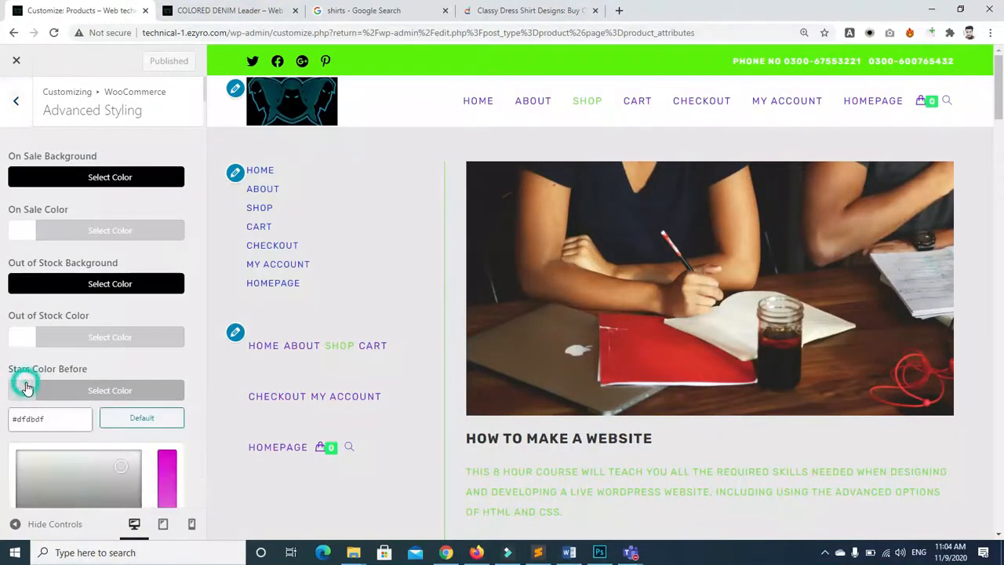
click(197, 367)
scroll(197, 367, down, 2)
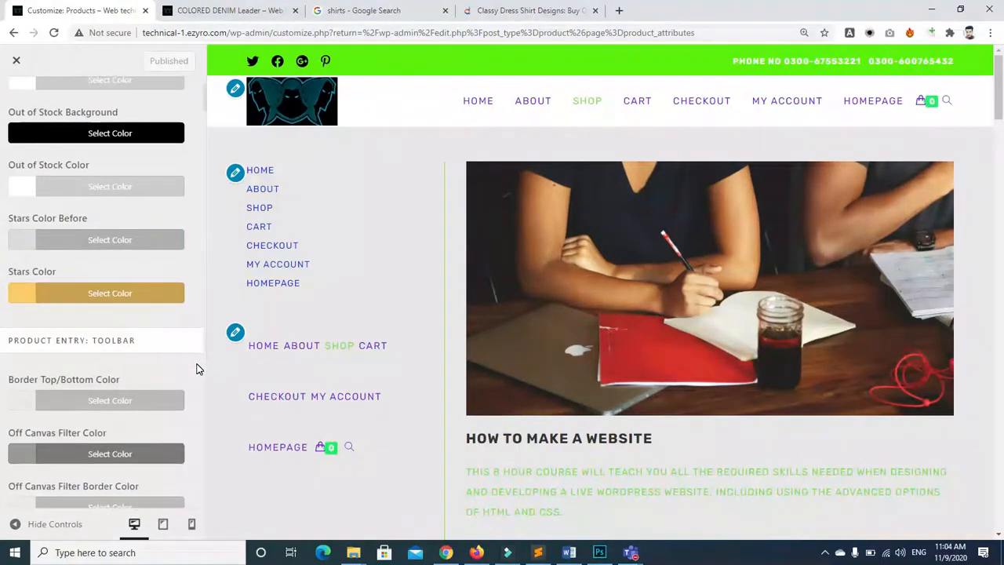
click(18, 293)
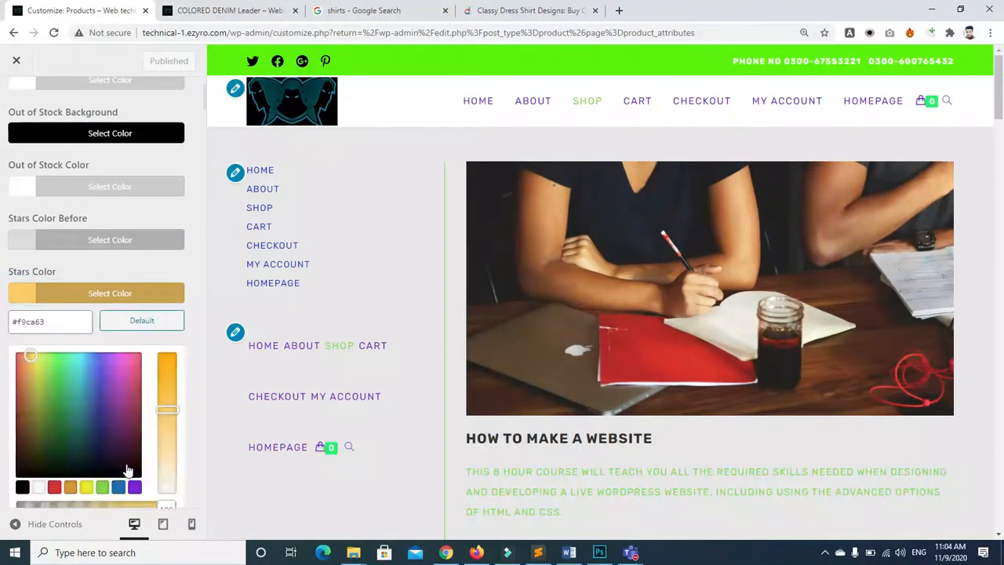
click(86, 486)
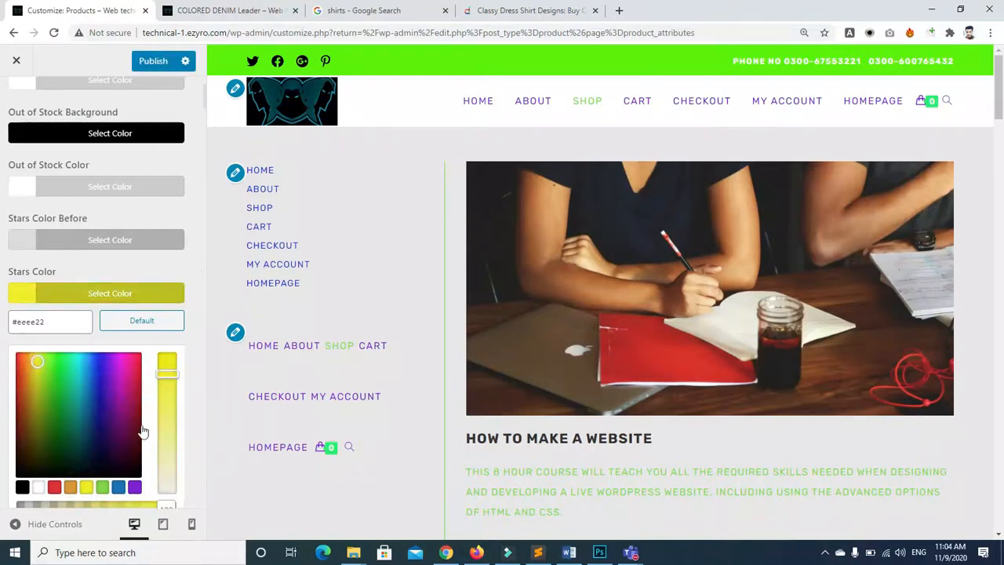
Publish the stars color and reload the Colored Denim Leader product page
click(153, 61)
click(222, 11)
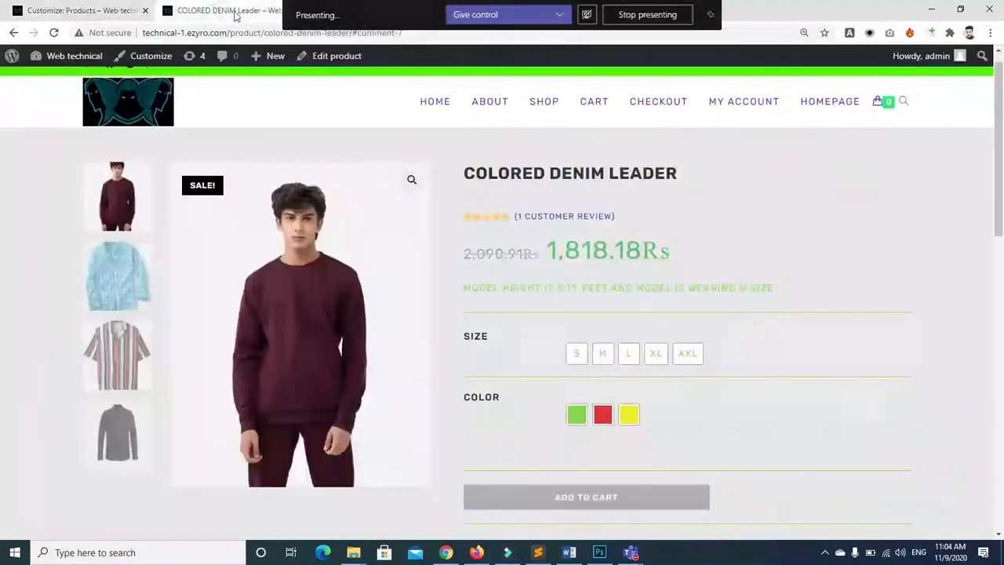
click(54, 32)
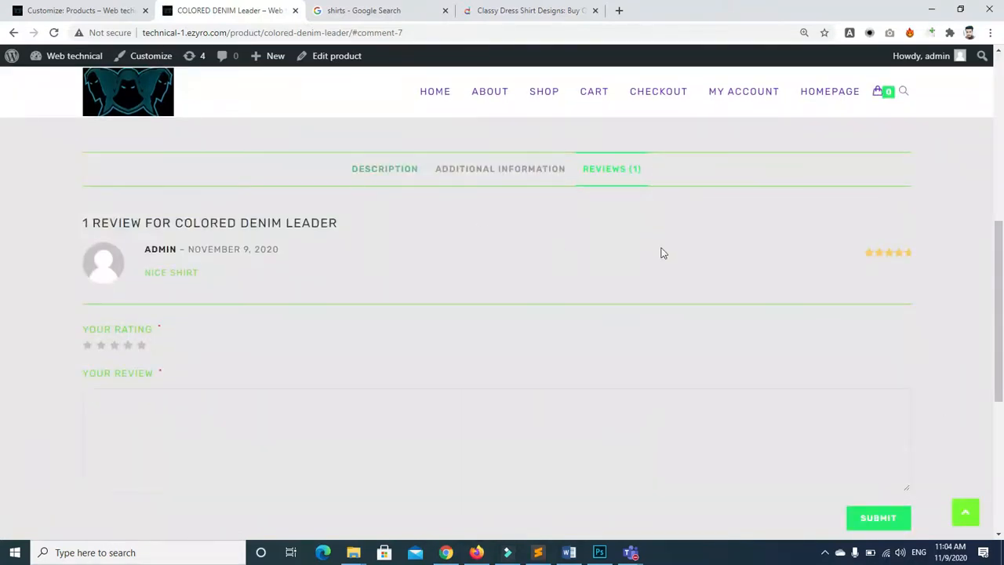
Select a five-star rating in the product's review form to check the star color, without submitting a review
click(332, 392)
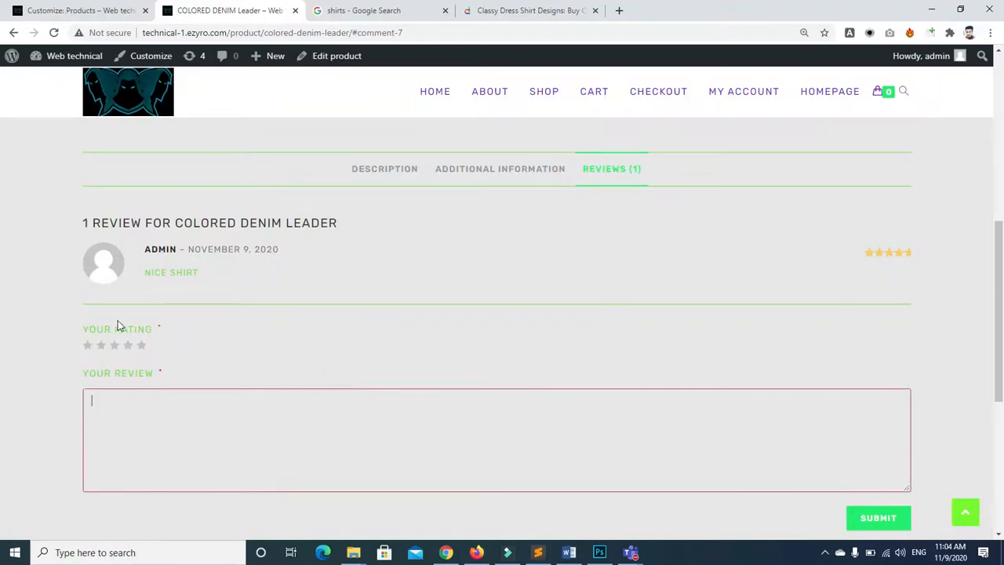
click(143, 348)
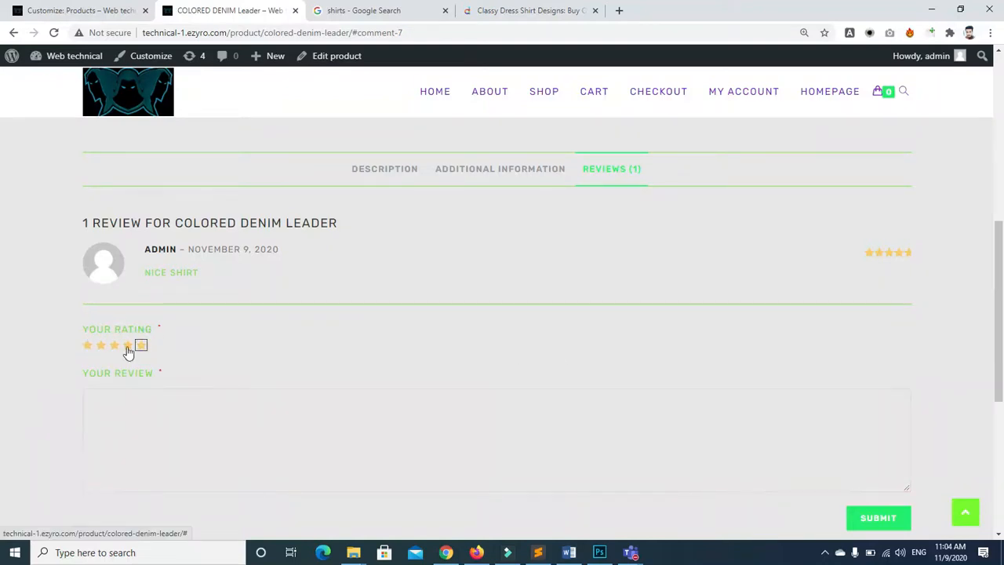
click(738, 219)
scroll(1, 85, up, 6)
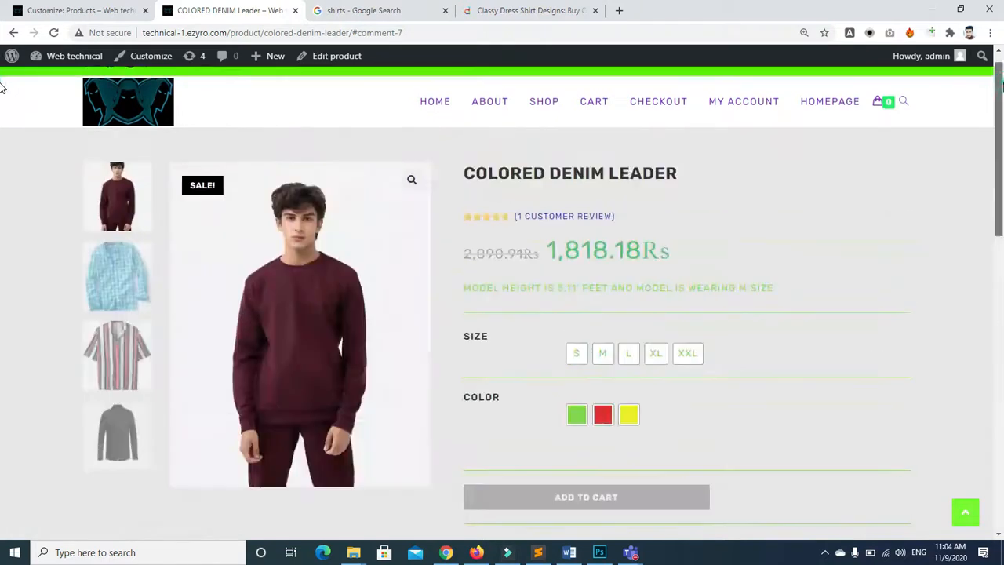
Set the product entry Price Color to black (#000000) in the Customizer's Advanced Styling section
click(98, 10)
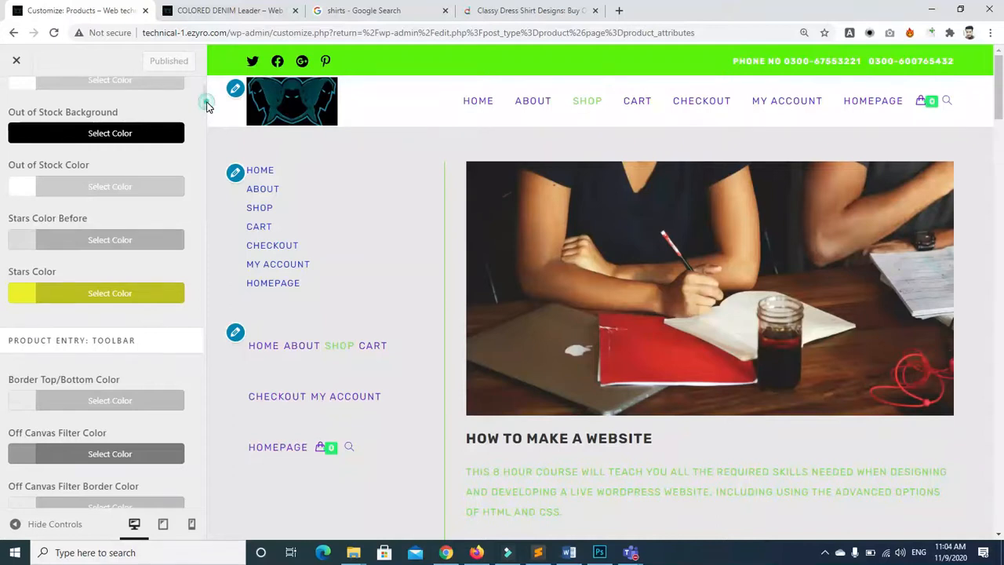
scroll(199, 160, down, 5)
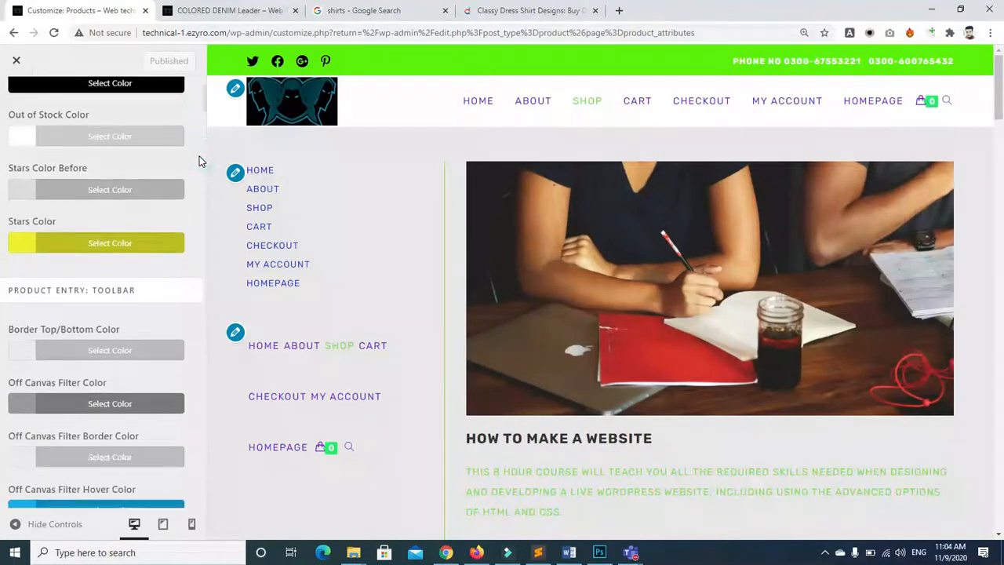
scroll(199, 160, down, 6)
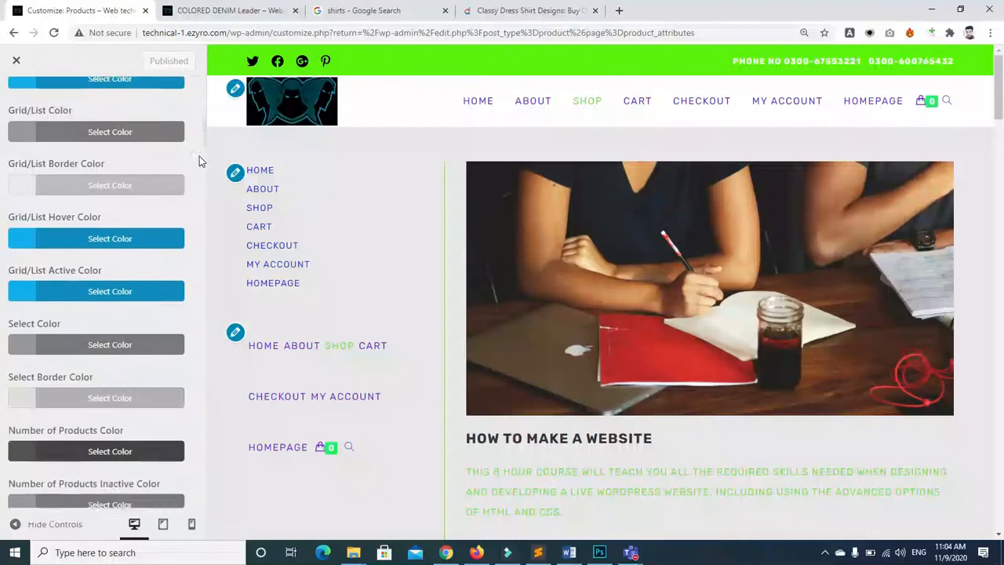
scroll(199, 160, down, 5)
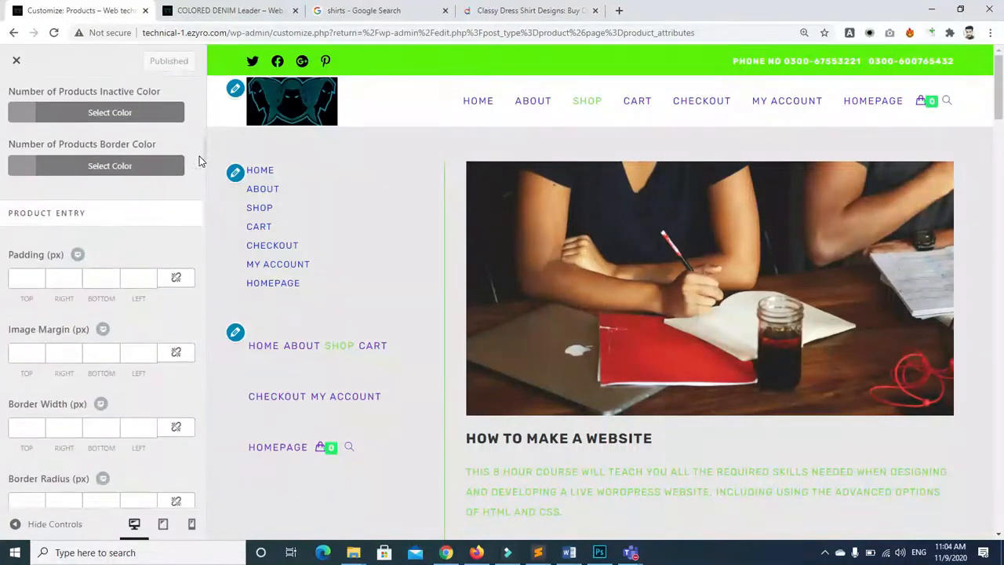
scroll(199, 160, down, 4)
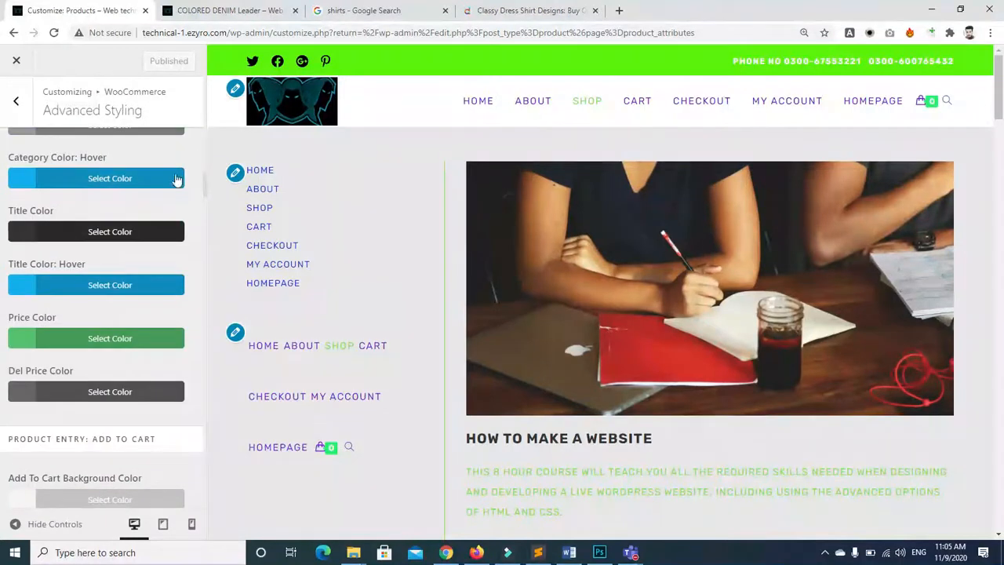
click(23, 340)
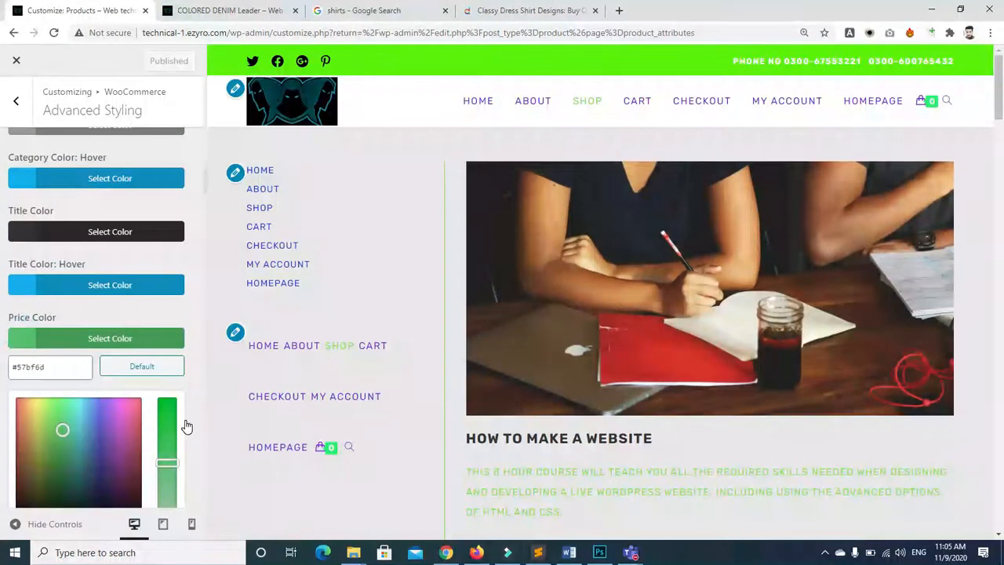
scroll(190, 361, down, 2)
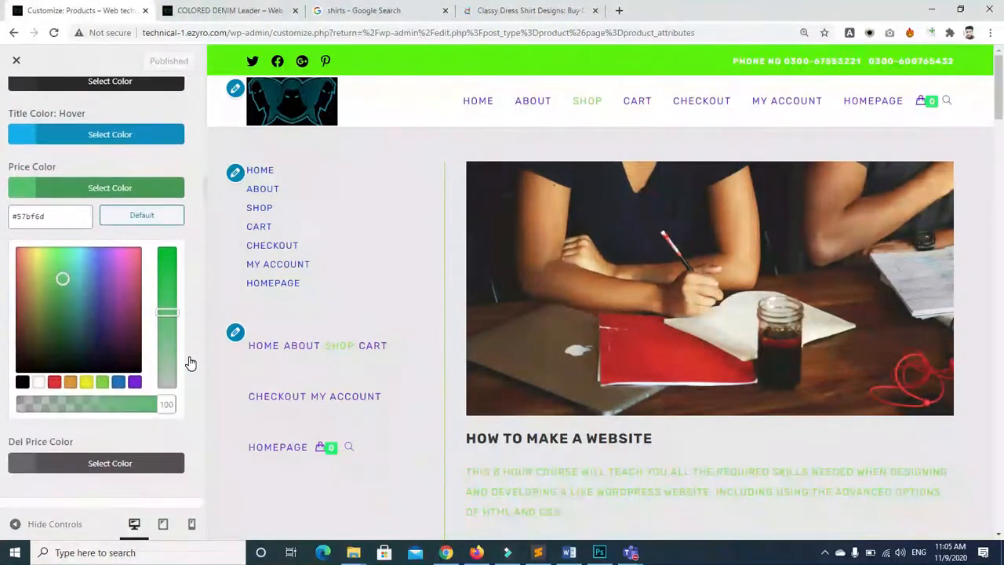
click(22, 382)
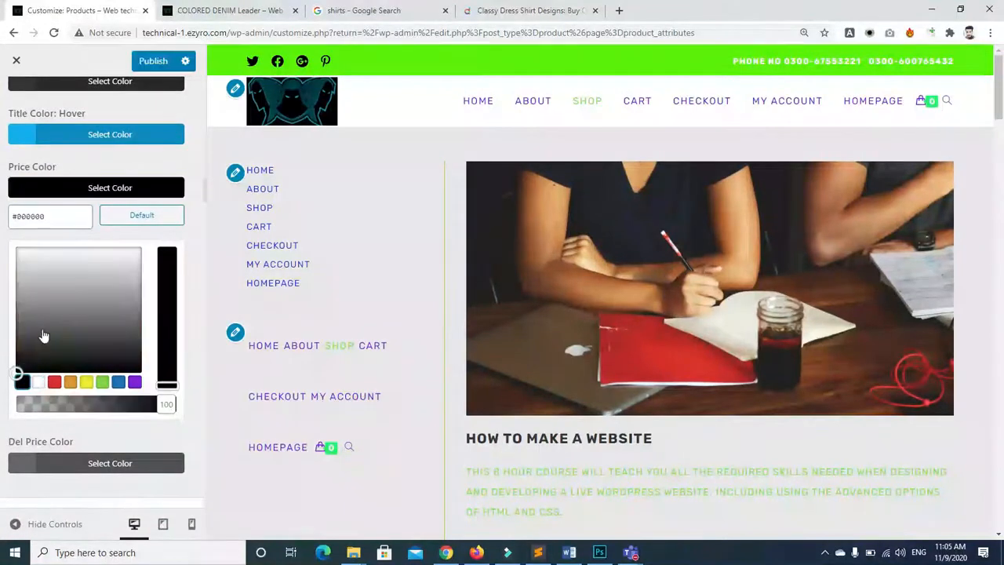
click(159, 165)
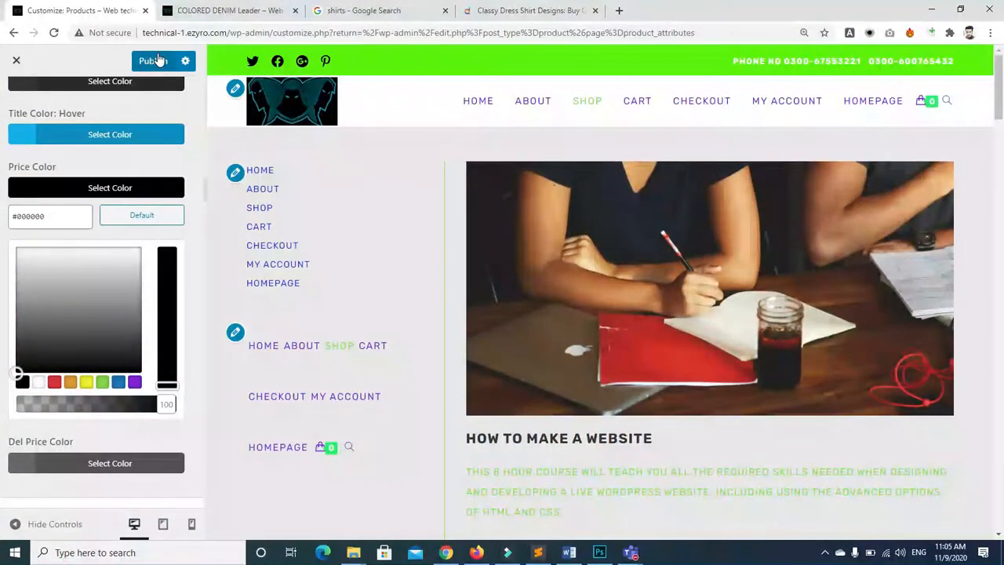
Publish the price color and reload the Colored Denim Leader page to check the price and reviews area
click(153, 60)
click(228, 10)
click(54, 32)
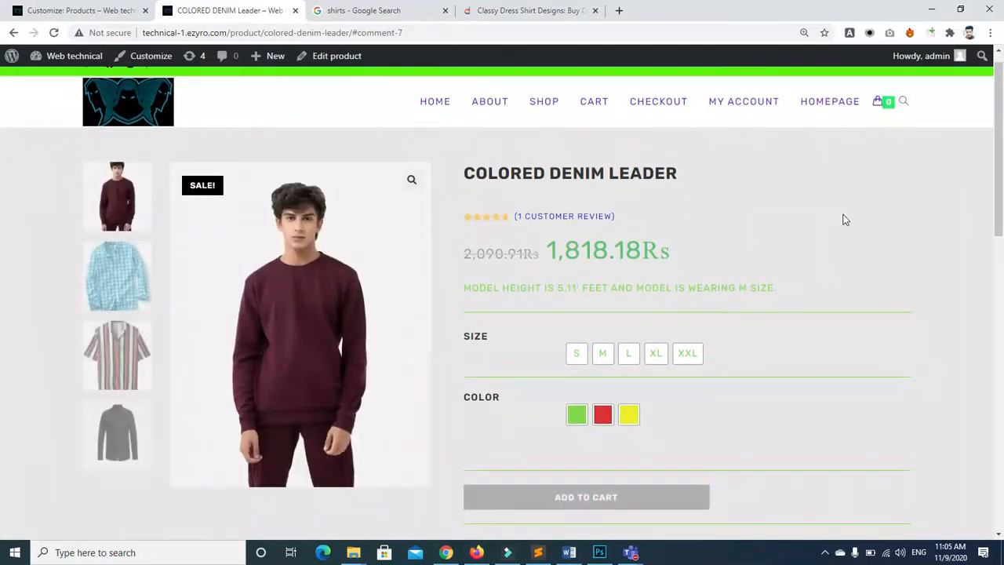
scroll(3, 269, down, 5)
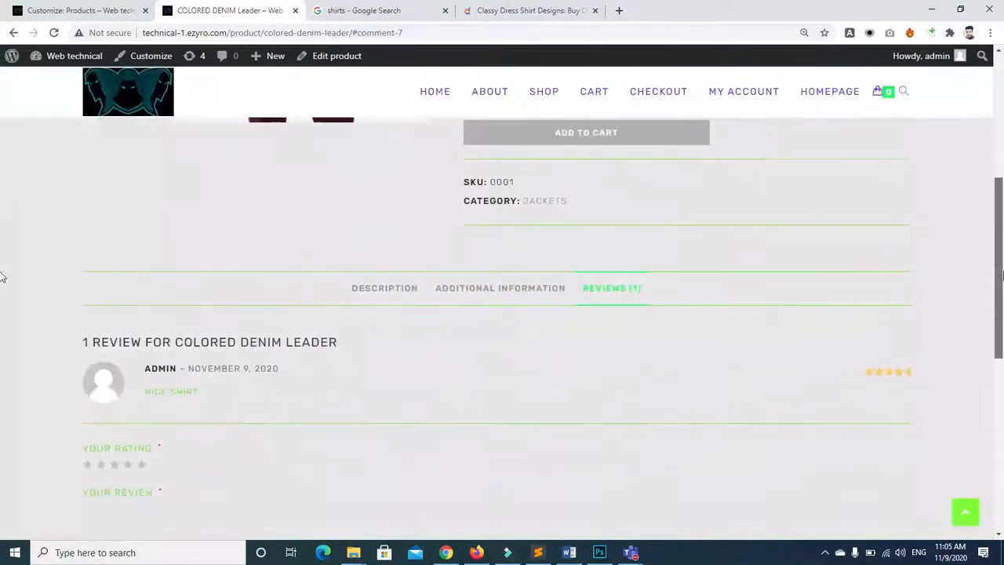
scroll(2, 276, up, 3)
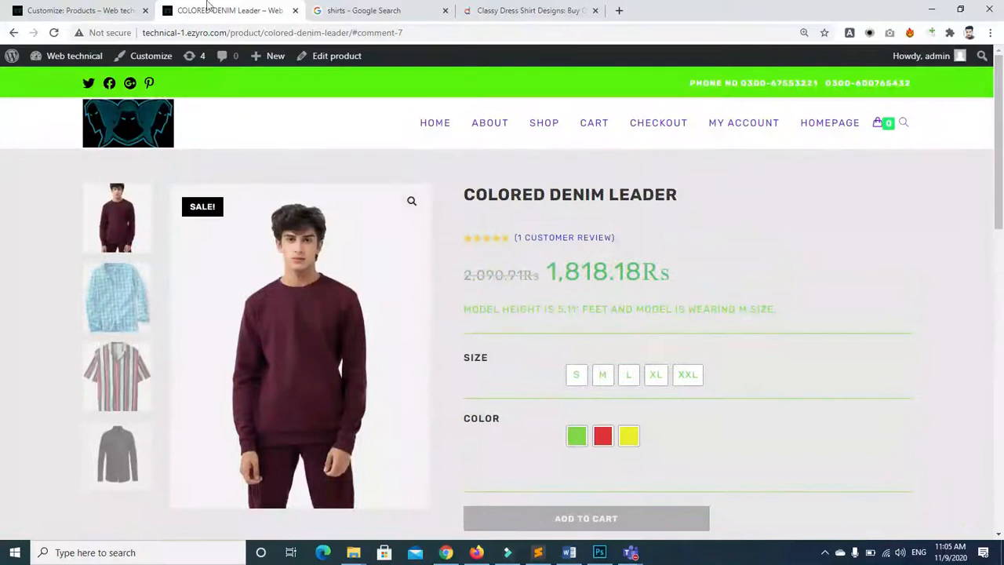
Set the product entry Del Price Color to black (#000000) in the Customizer's Advanced Styling section
click(24, 10)
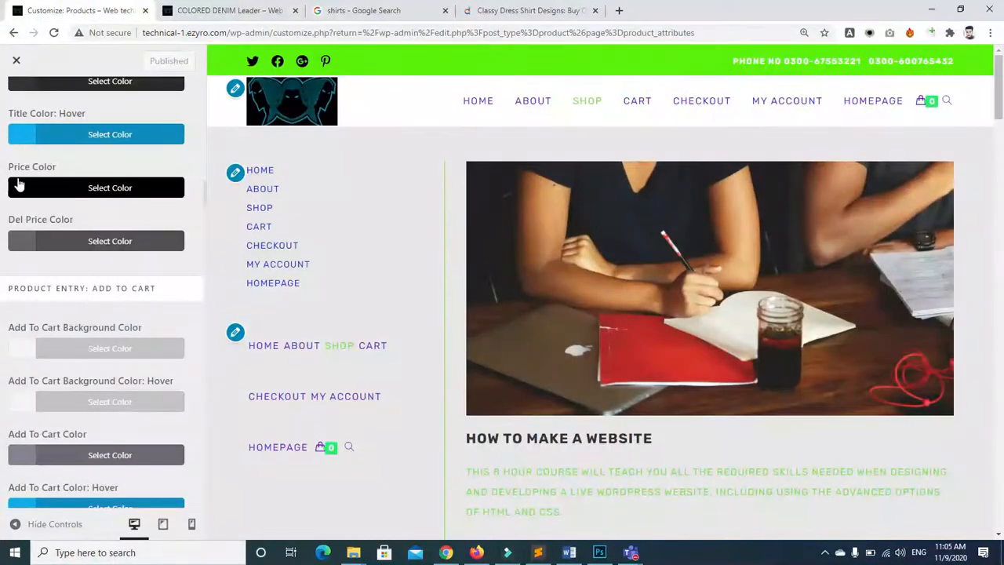
click(30, 249)
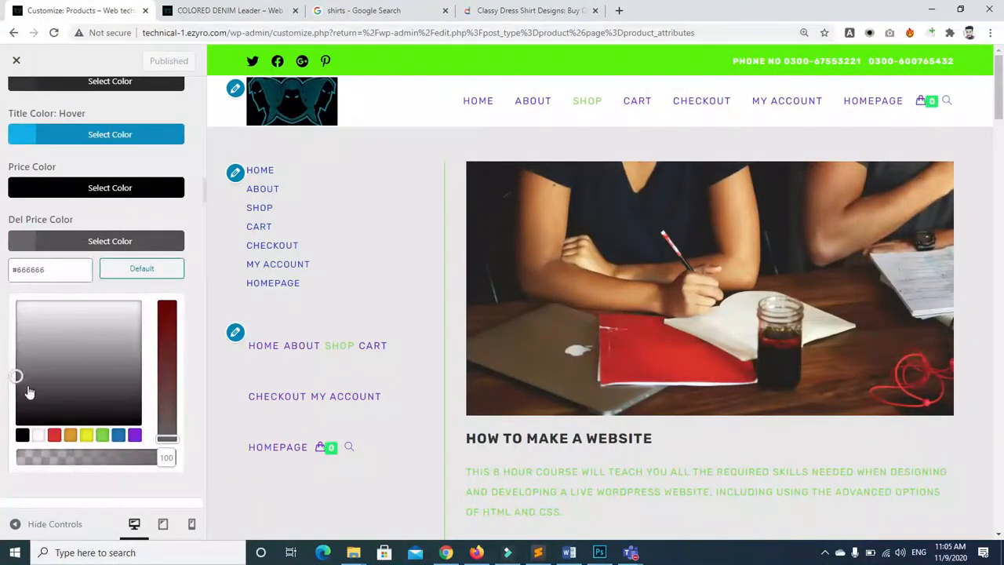
click(22, 435)
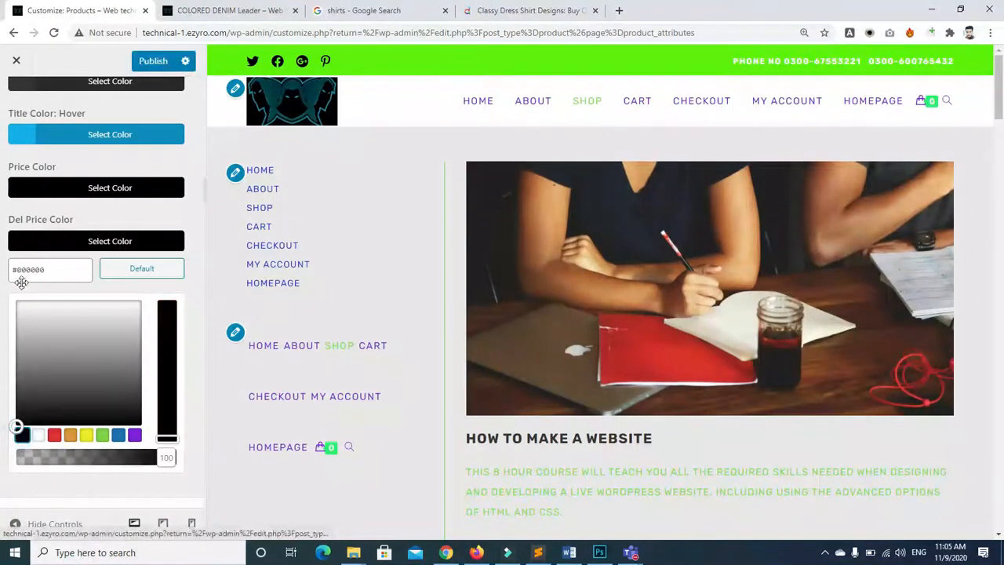
click(3, 222)
Look through the other color options in the Advanced Styling section
scroll(158, 365, down, 3)
scroll(159, 366, down, 2)
scroll(157, 365, up, 3)
scroll(158, 364, up, 3)
scroll(158, 365, down, 10)
scroll(159, 367, up, 2)
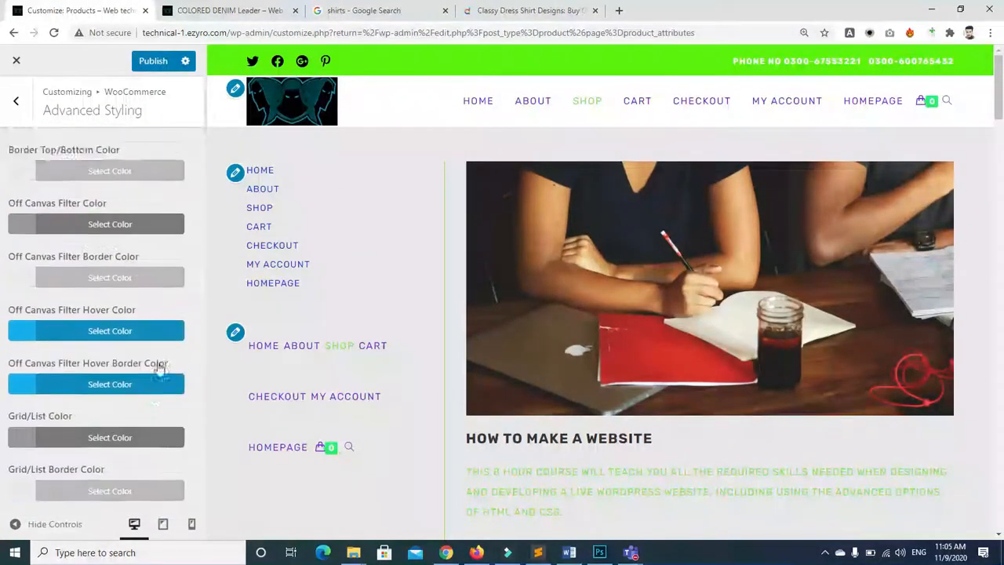
scroll(158, 367, up, 6)
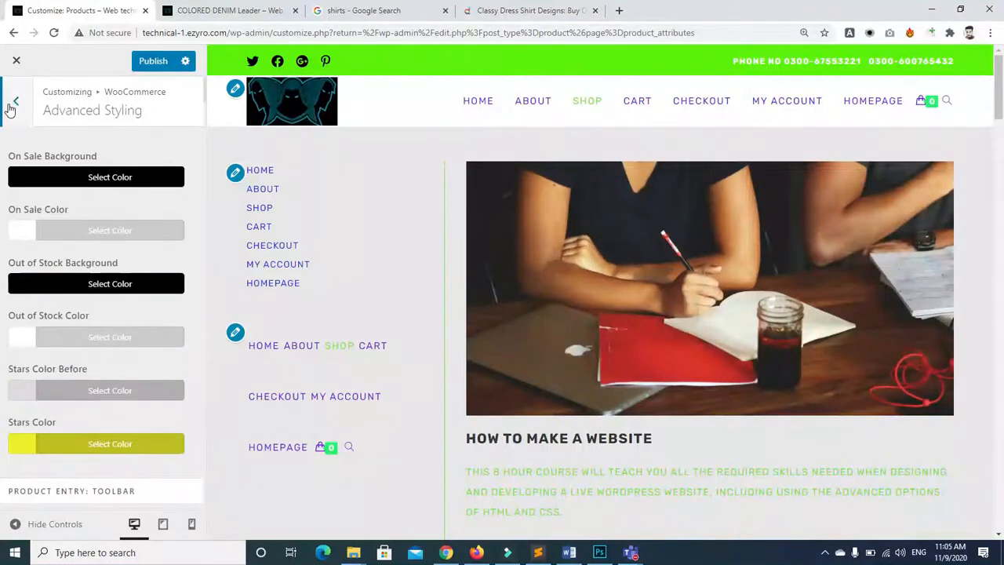
Open WooCommerce's General section and look over its wishlist, sale badge, account page and category page settings
click(14, 102)
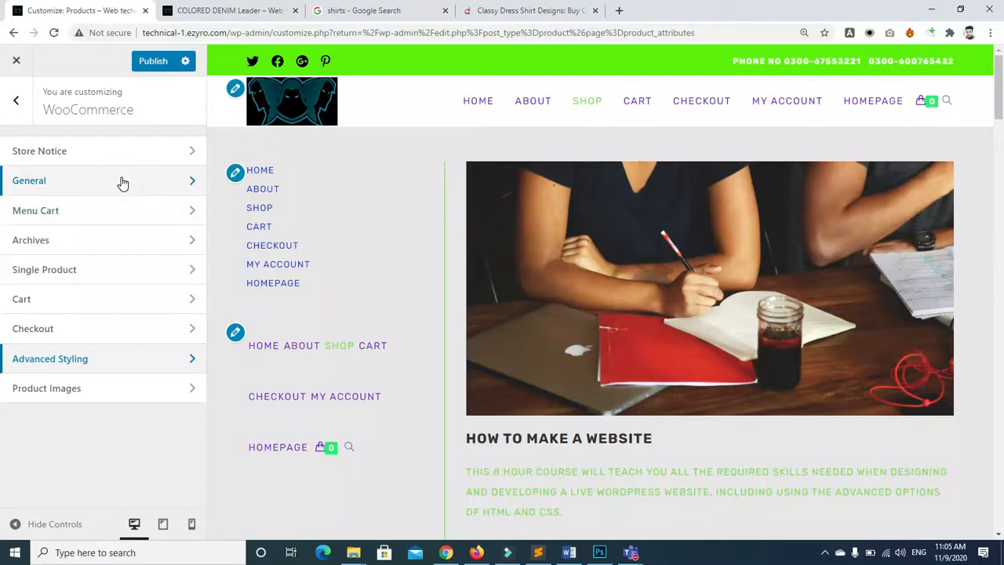
click(167, 182)
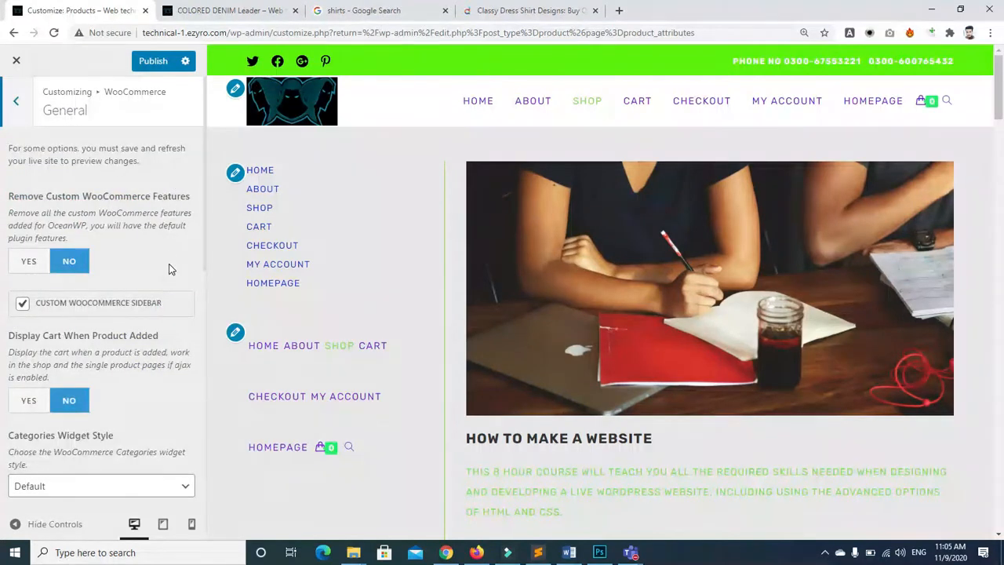
scroll(167, 259, down, 5)
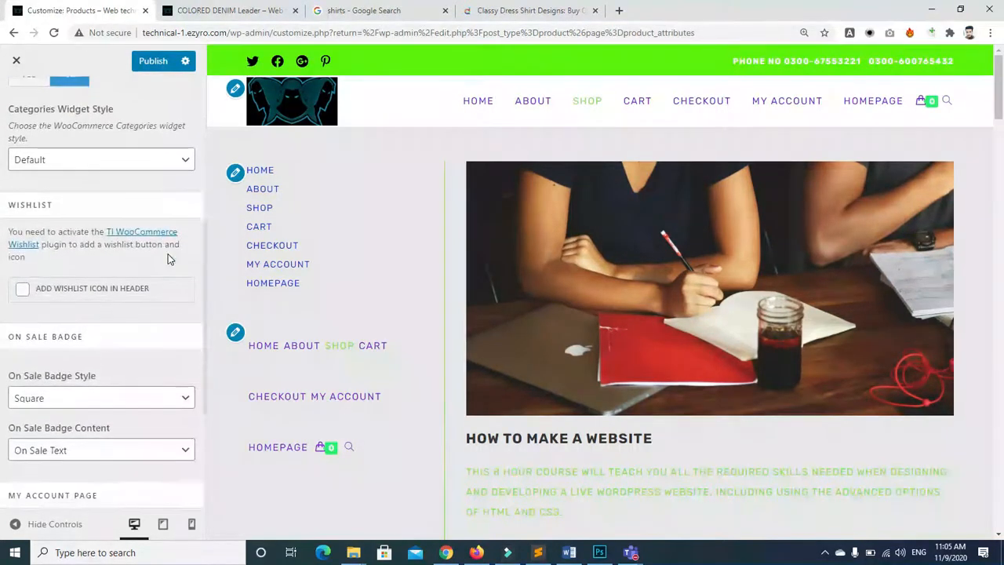
scroll(167, 259, down, 5)
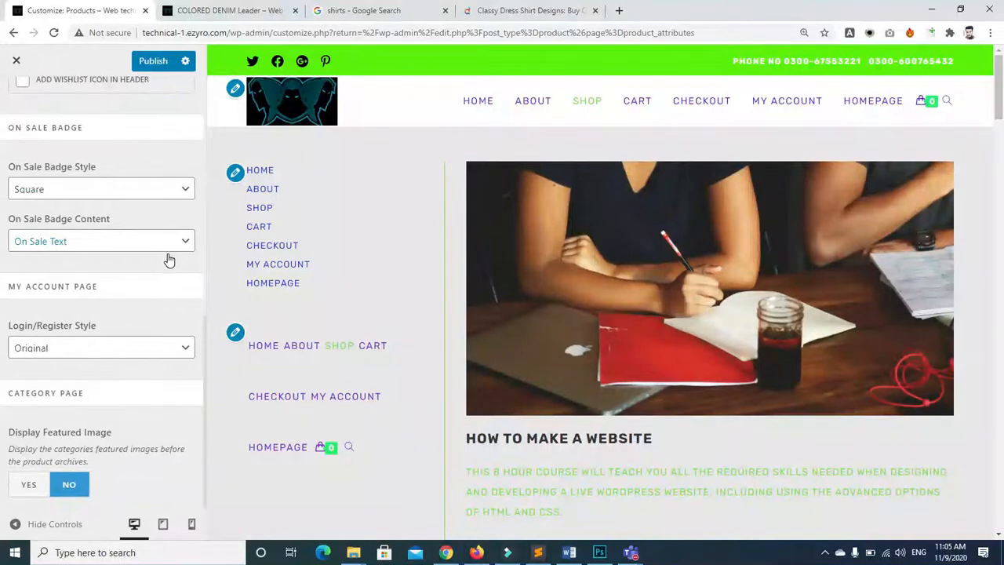
Leave the General section and look at the Store Notice settings under WooCommerce
scroll(85, 126, up, 10)
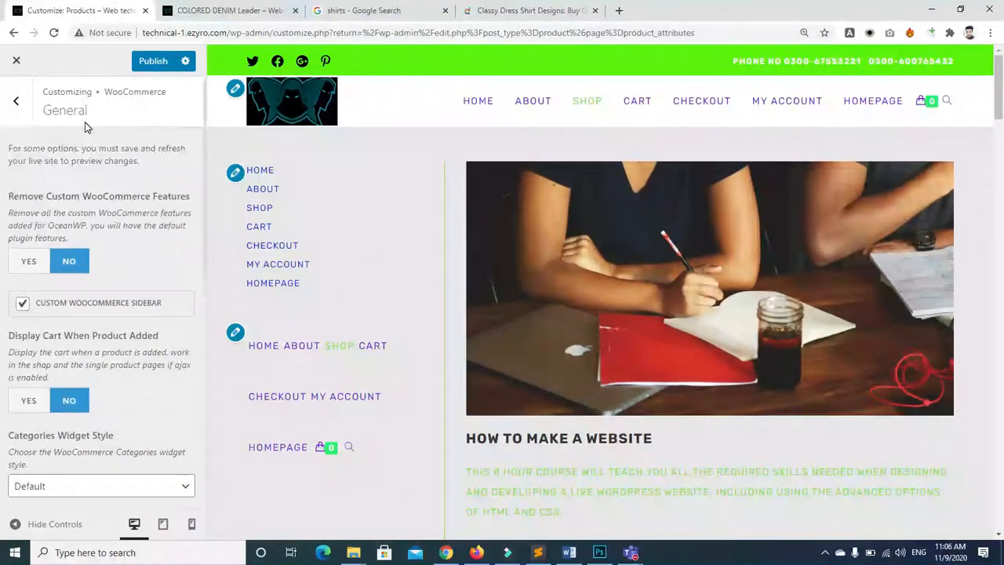
click(17, 101)
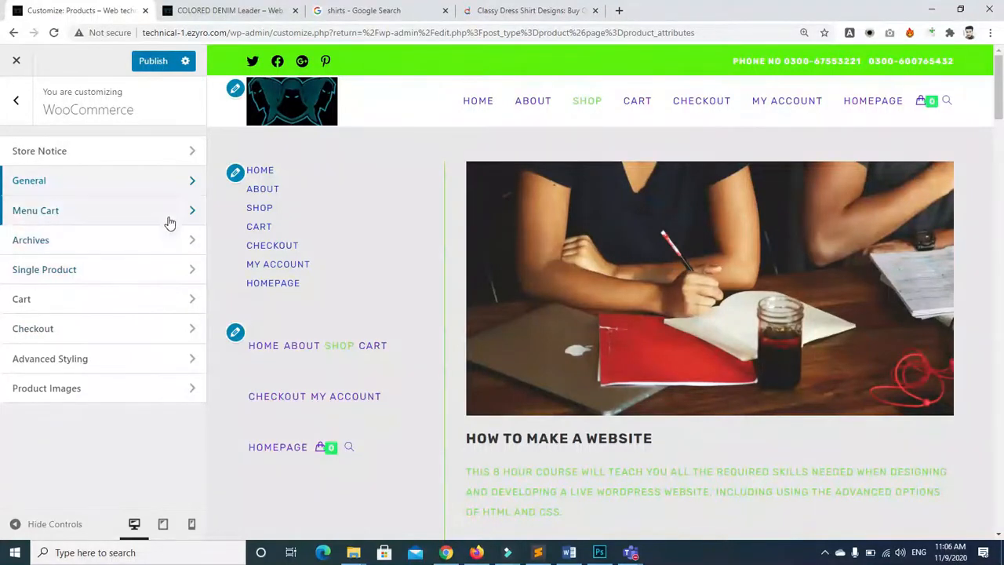
click(195, 152)
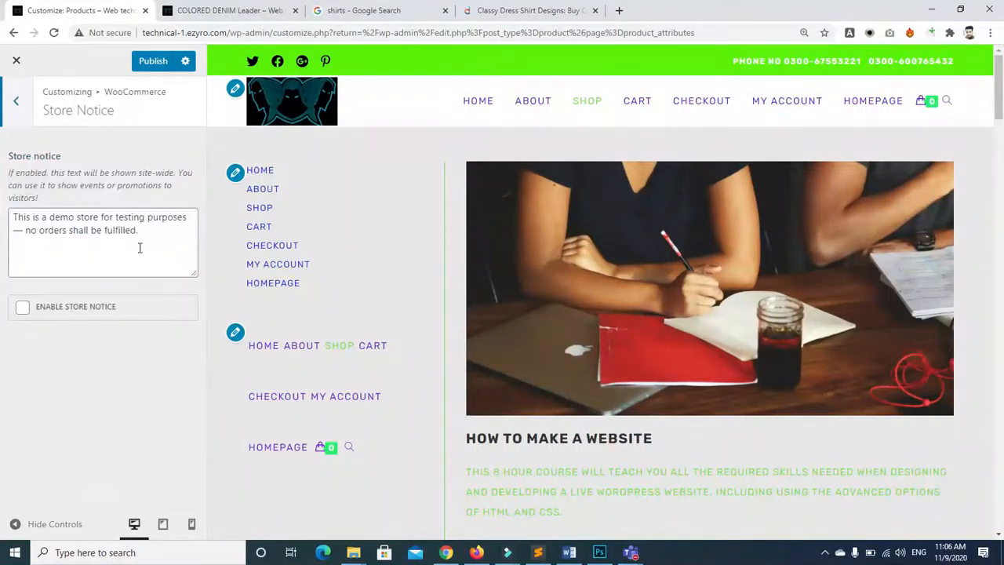
click(19, 110)
Open the Menu Cart settings and preview the different cart icons in the site header
click(190, 209)
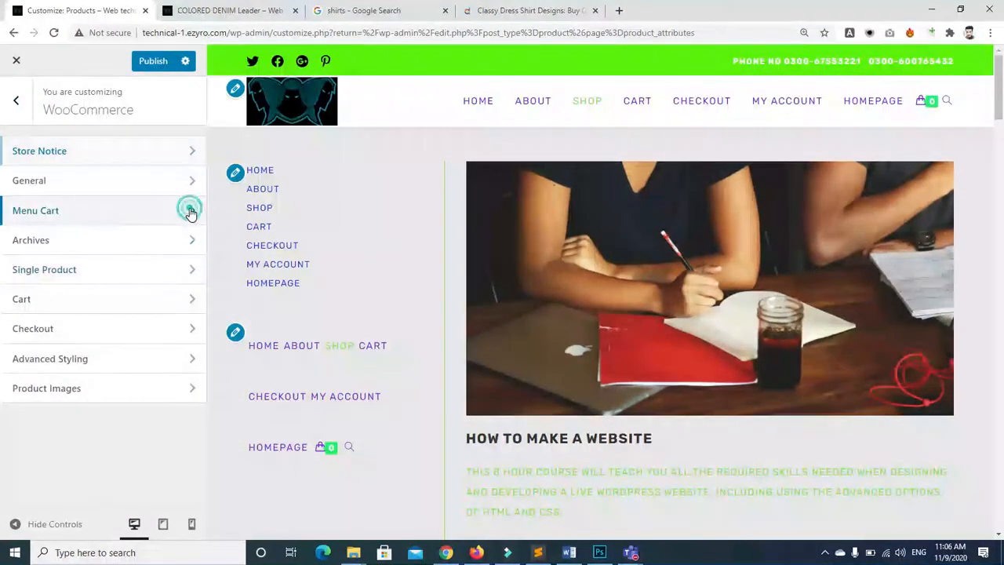
scroll(190, 208, down, 5)
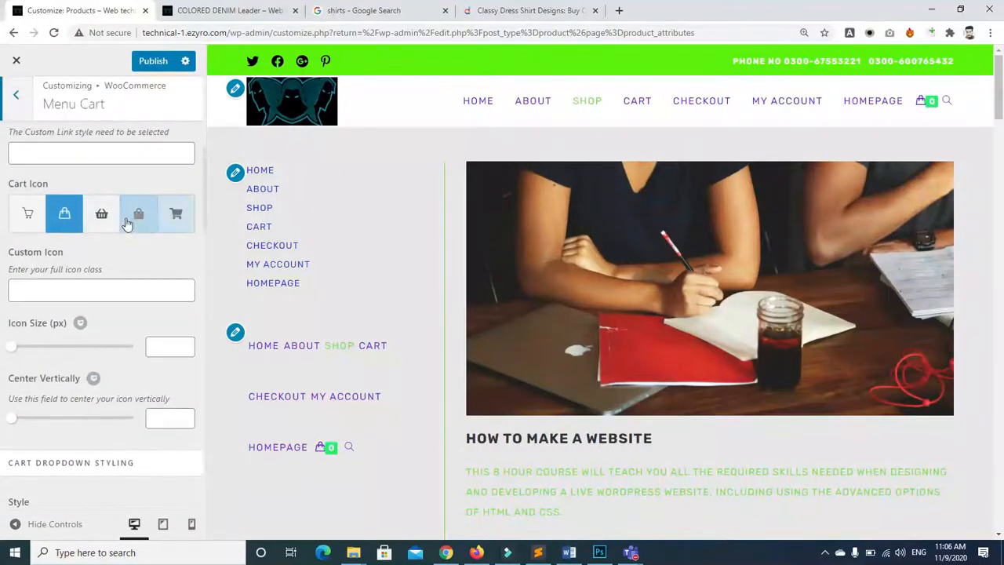
mouse_move(926, 112)
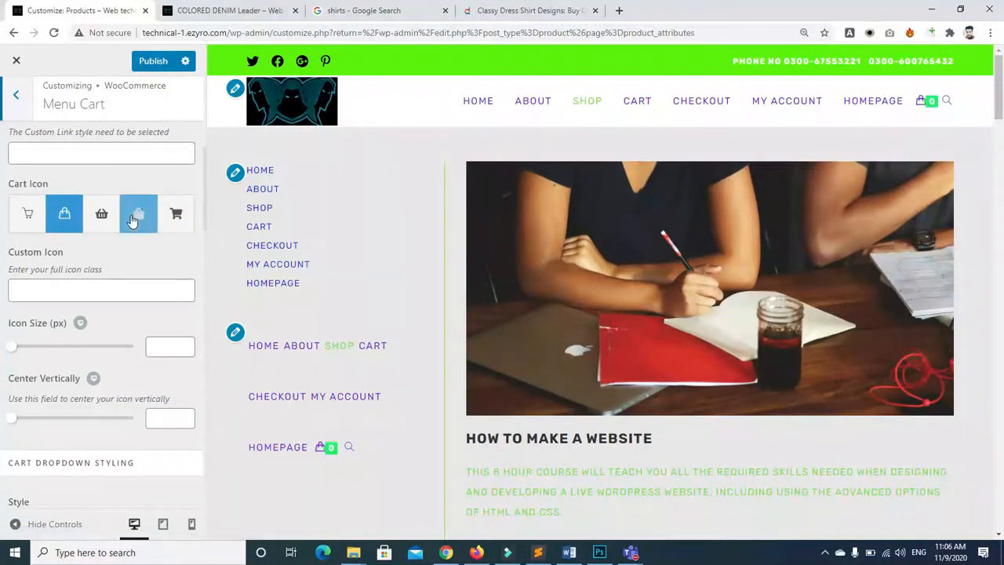
click(167, 219)
click(139, 220)
click(107, 219)
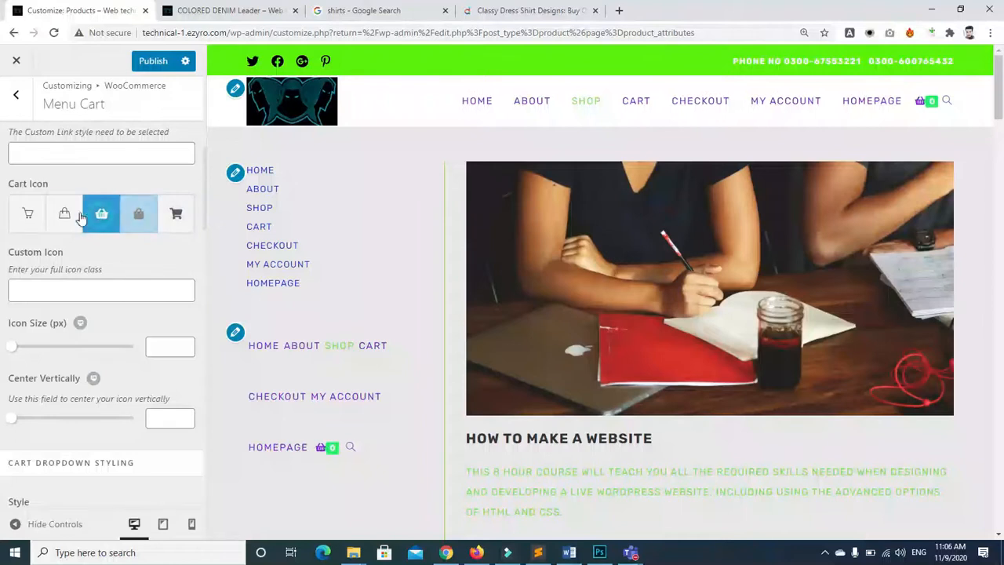
click(70, 219)
click(25, 218)
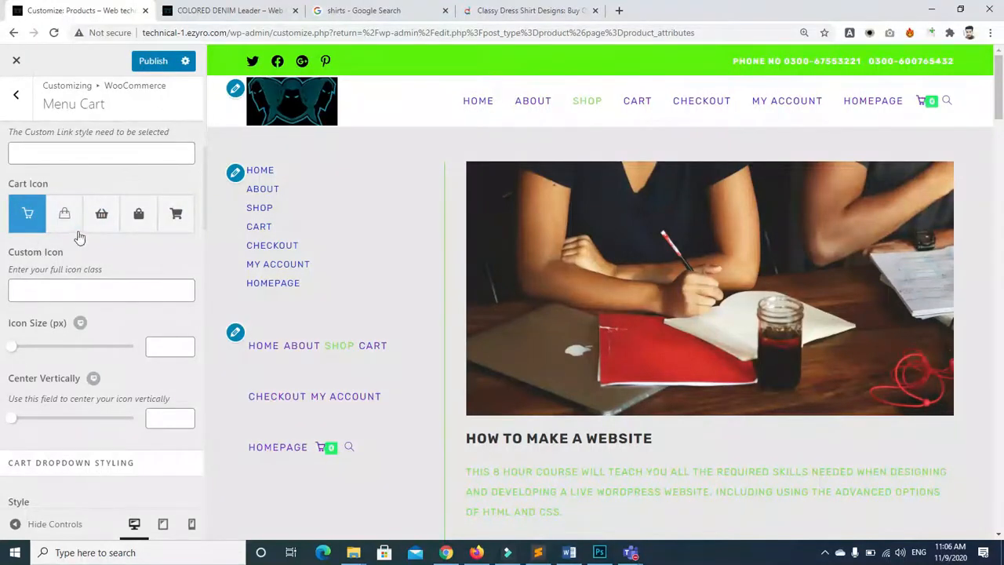
Set the menu cart to the solid shopping cart icon with icon size 25 px and vertical centering 7
click(138, 213)
drag(13, 349, 32, 350)
drag(10, 419, 19, 418)
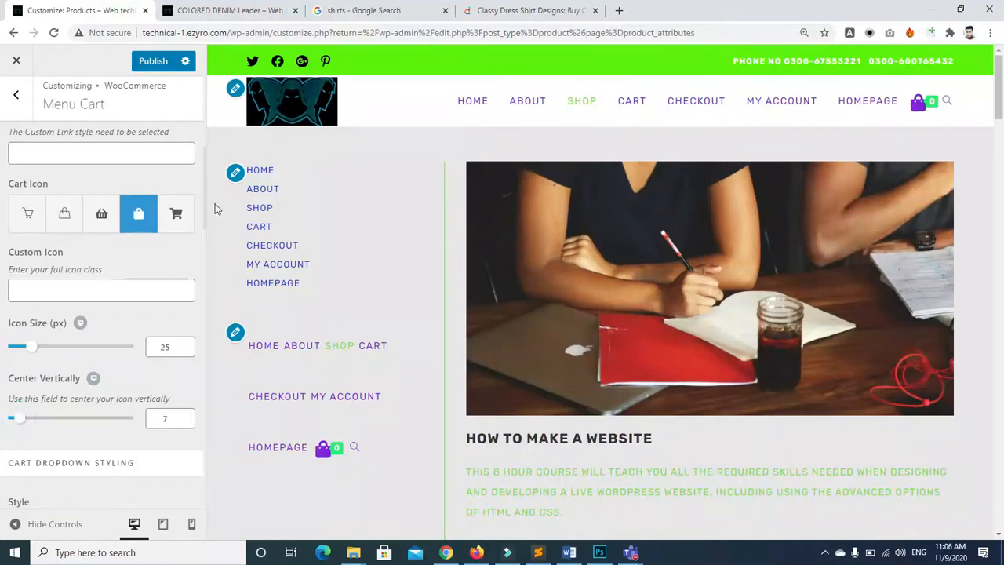
click(174, 214)
click(168, 259)
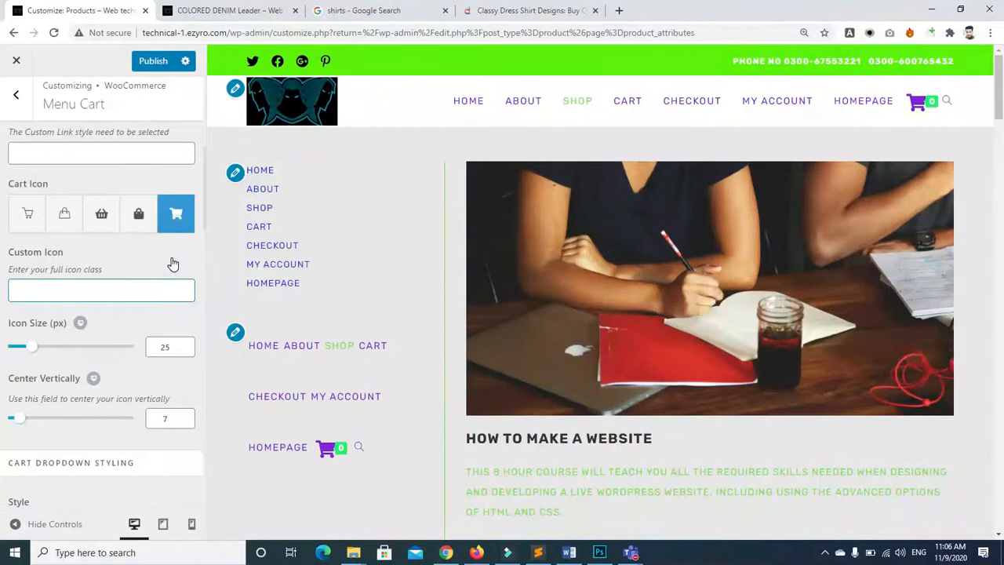
click(15, 95)
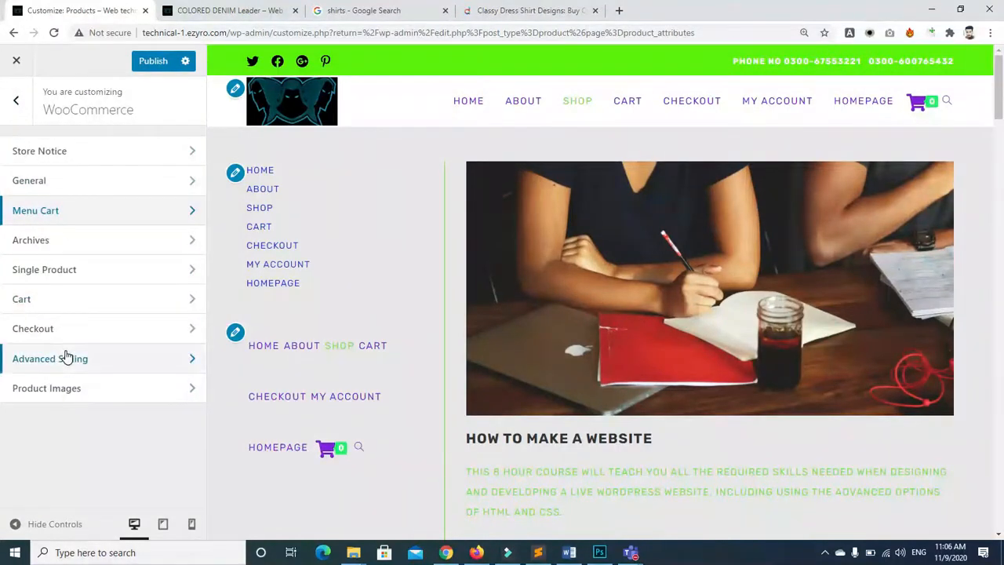
Open WooCommerce's Single Product section and examine its layout, image width, tabs, related items and floating bar settings
click(74, 271)
scroll(163, 288, down, 5)
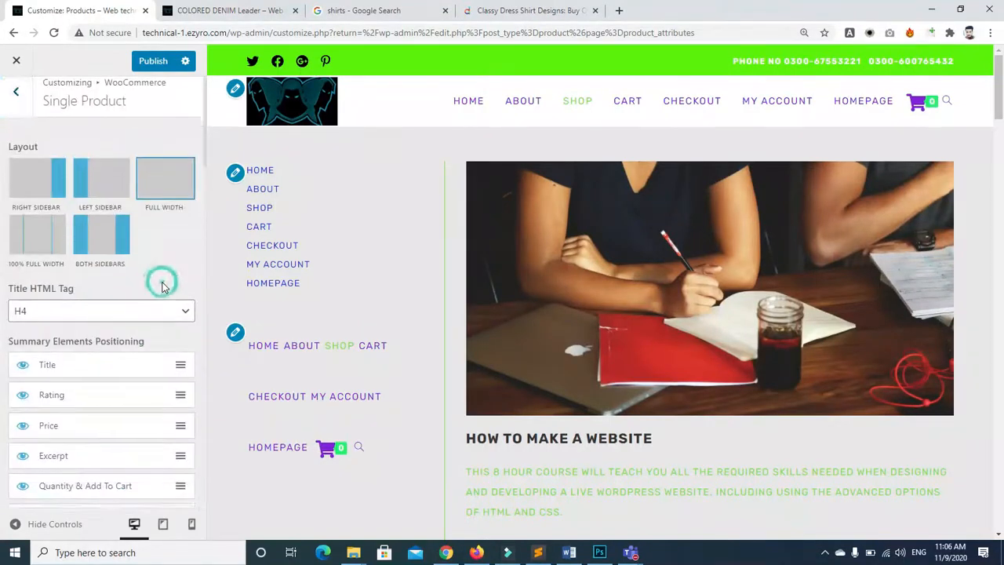
scroll(162, 287, down, 5)
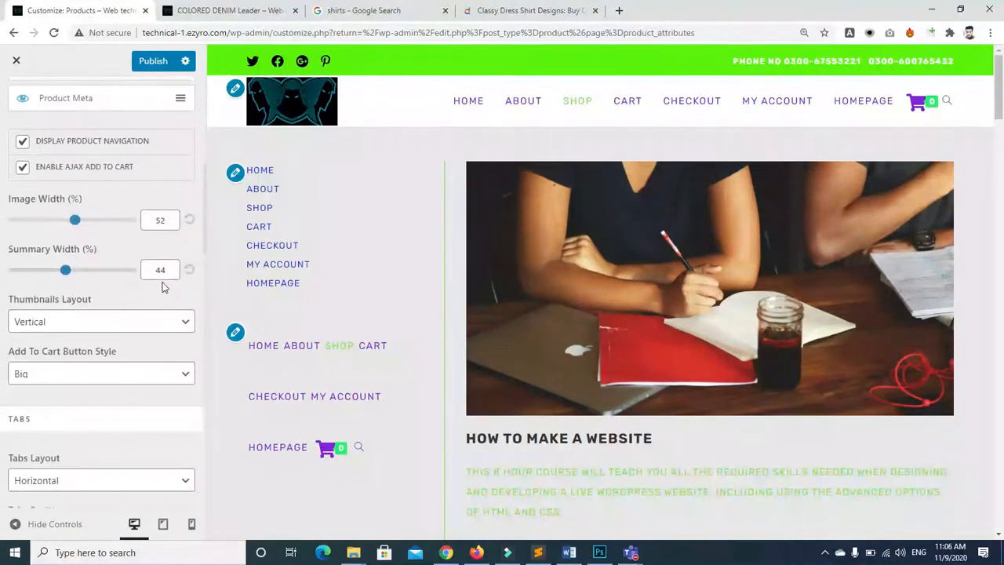
scroll(161, 287, down, 5)
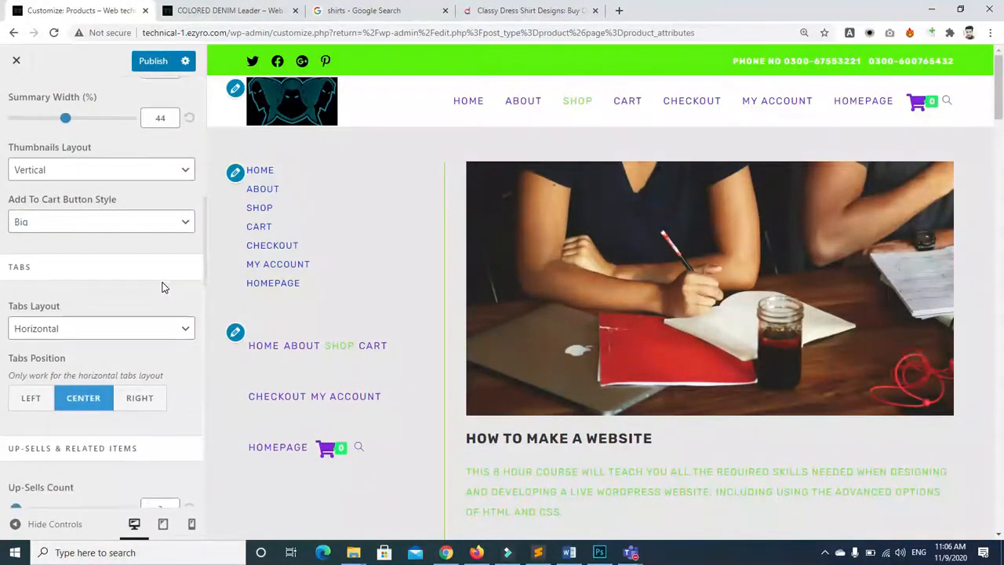
scroll(163, 287, down, 6)
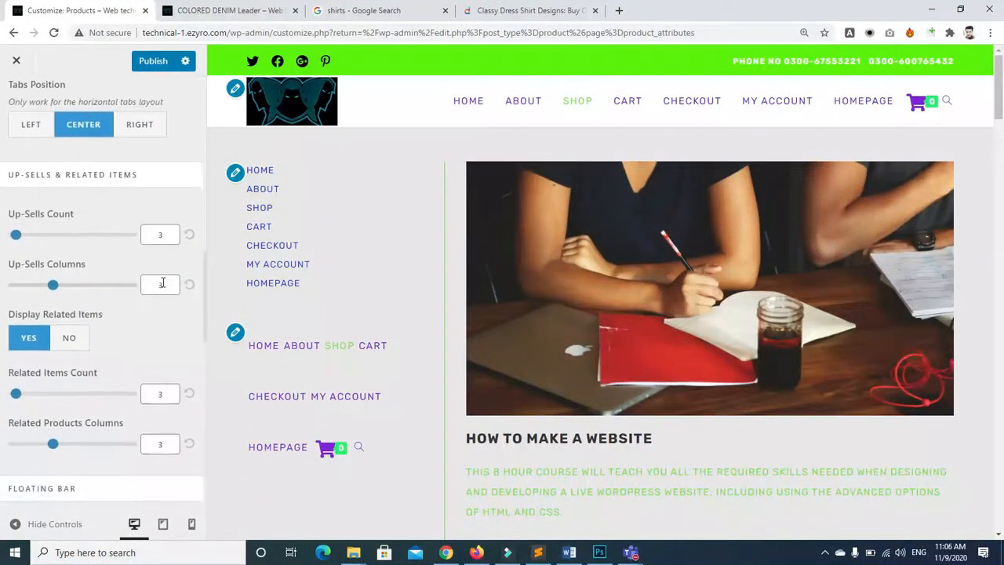
scroll(163, 287, down, 4)
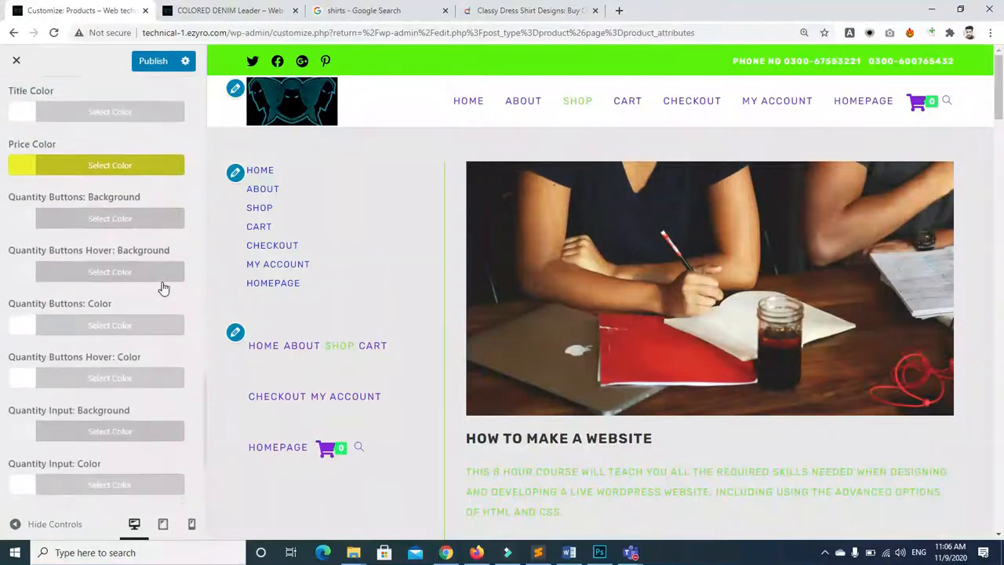
scroll(163, 287, up, 2)
scroll(163, 287, up, 6)
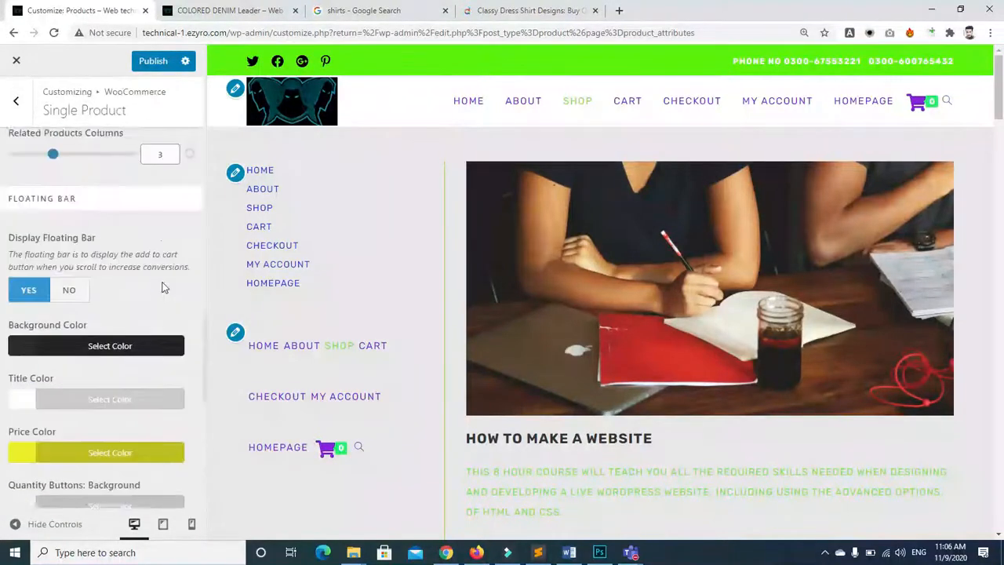
scroll(163, 283, up, 4)
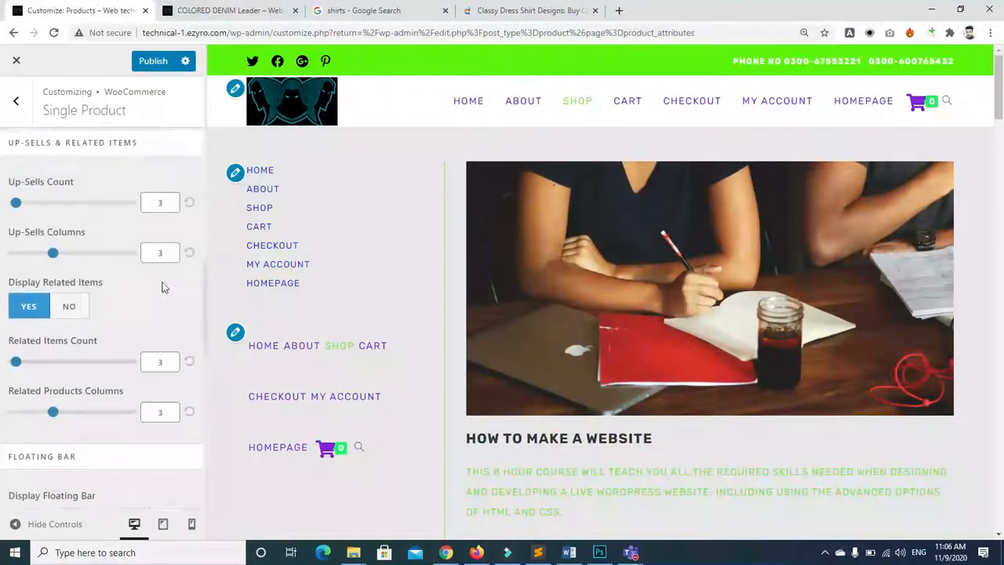
scroll(163, 284, up, 3)
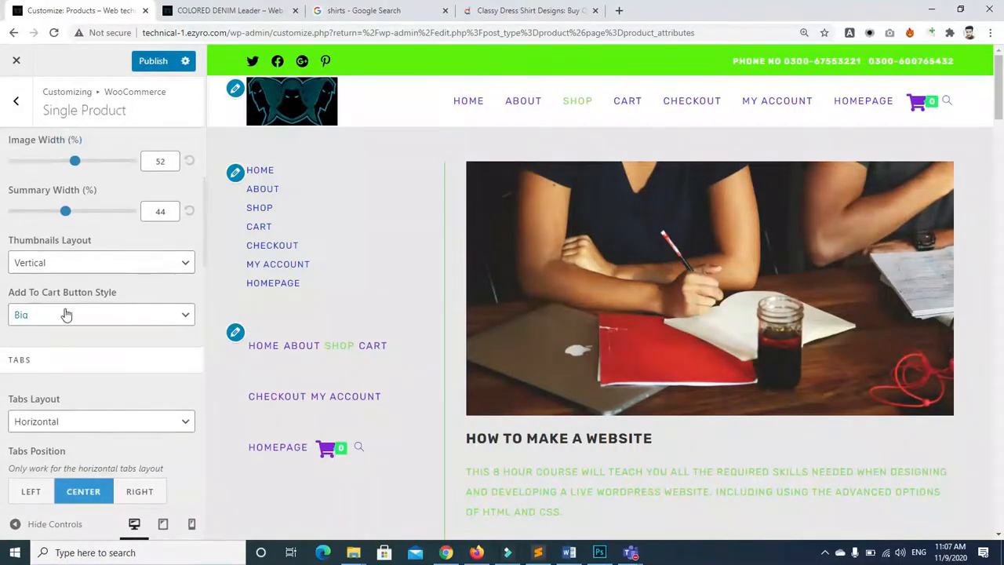
Set the single product's Add To Cart Button Style to Normal and its Thumbnails Layout to Horizontal
click(115, 313)
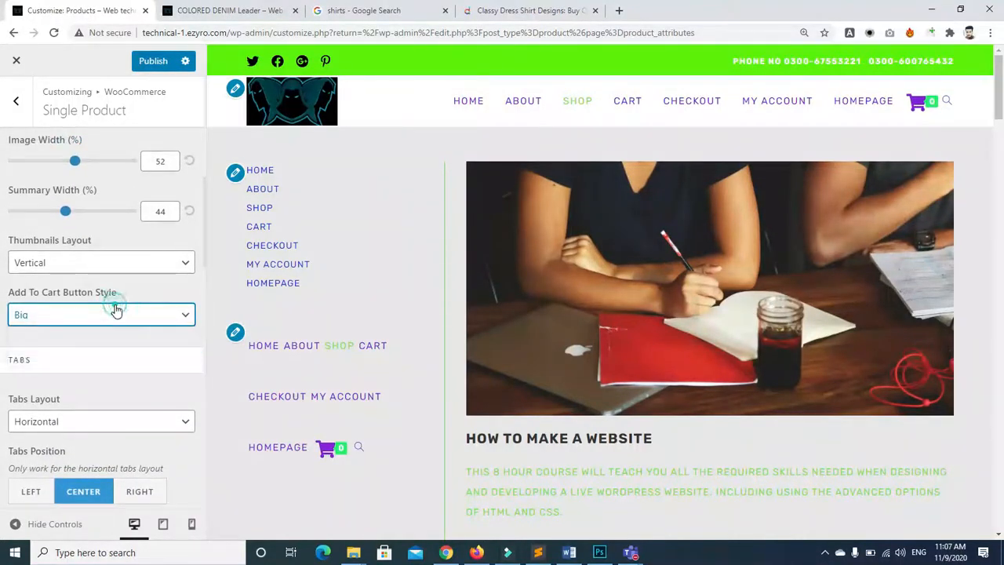
click(114, 242)
click(138, 147)
click(182, 135)
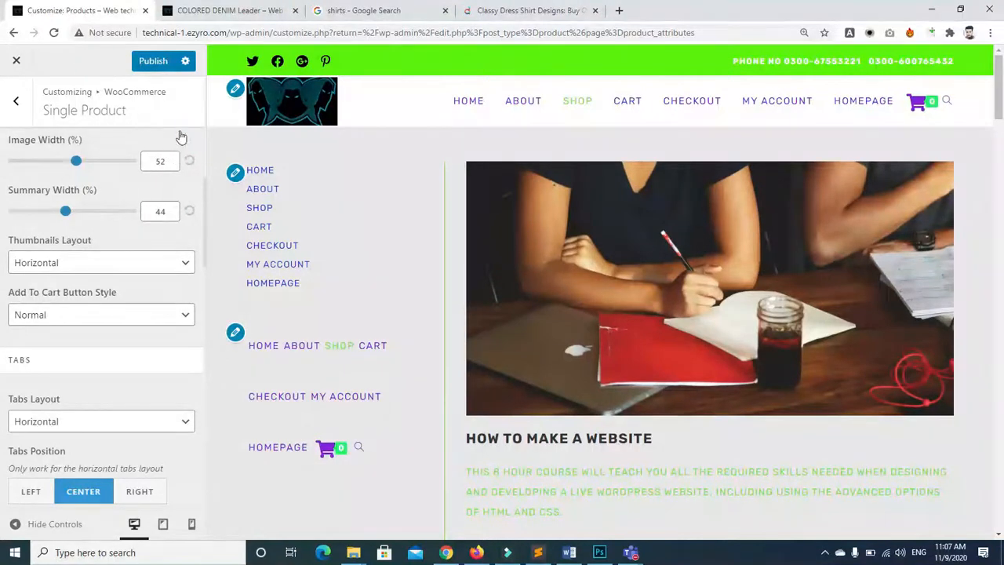
scroll(179, 133, up, 5)
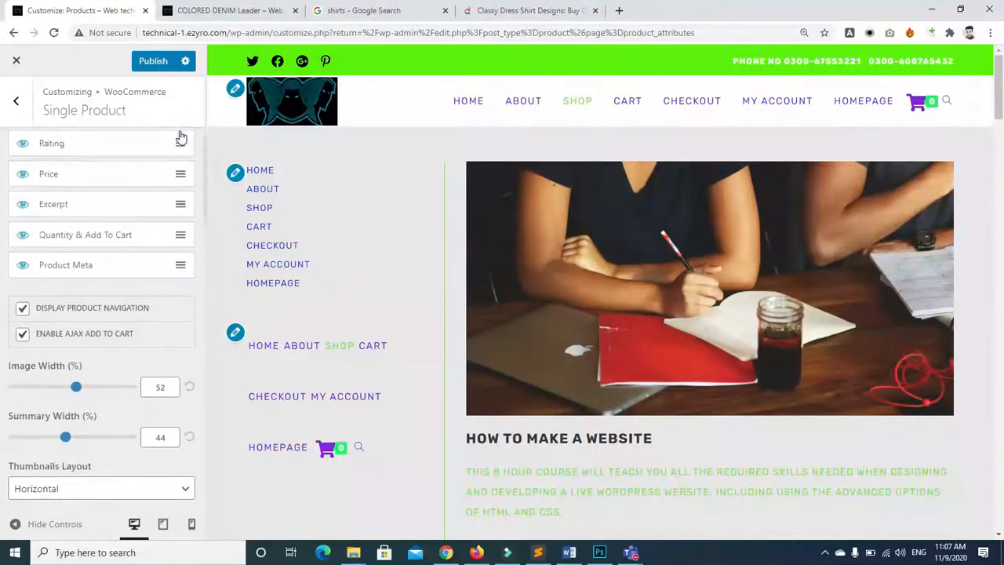
click(179, 266)
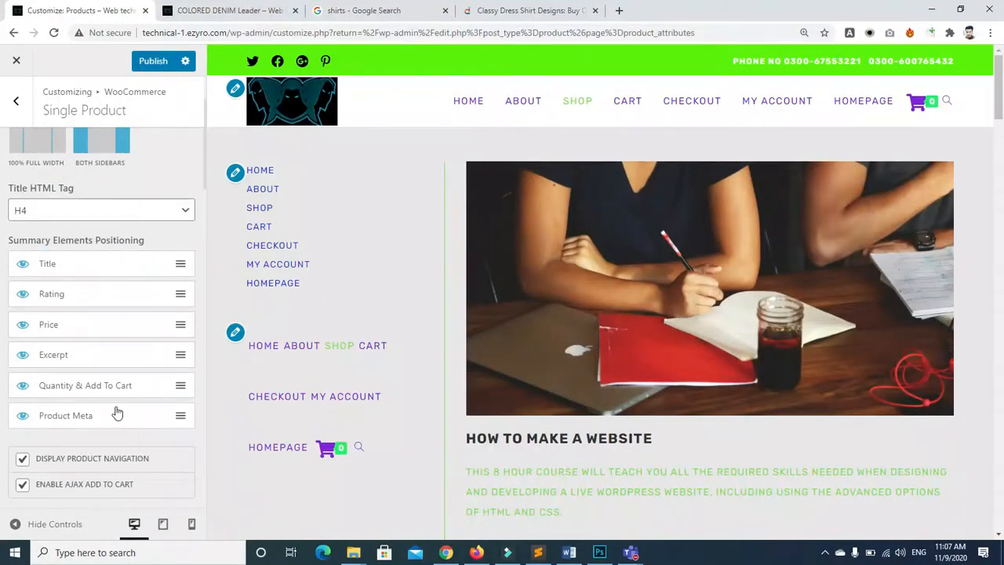
Publish the button and thumbnail changes and reload the Colored Denim Leader page to check its layout
click(145, 60)
click(228, 11)
click(52, 31)
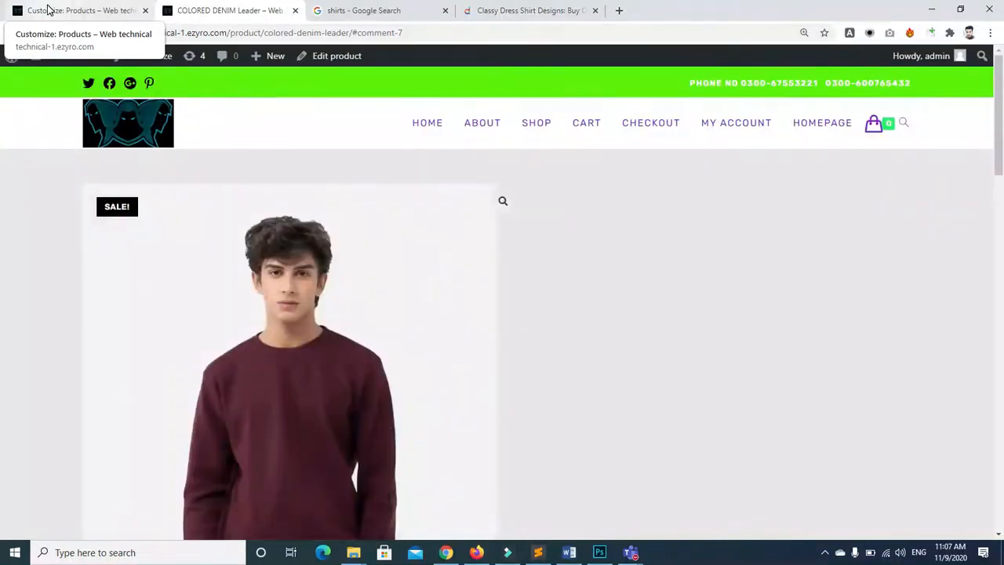
drag(1003, 115, 1003, 160)
drag(2, 161, 47, 165)
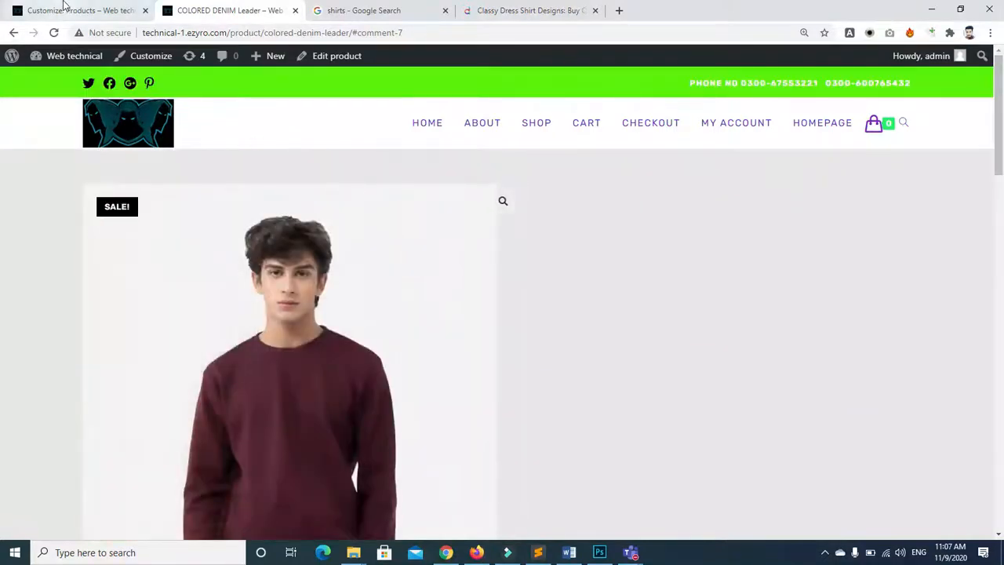
Return to the Customizer and reduce the single product Image Width
click(66, 11)
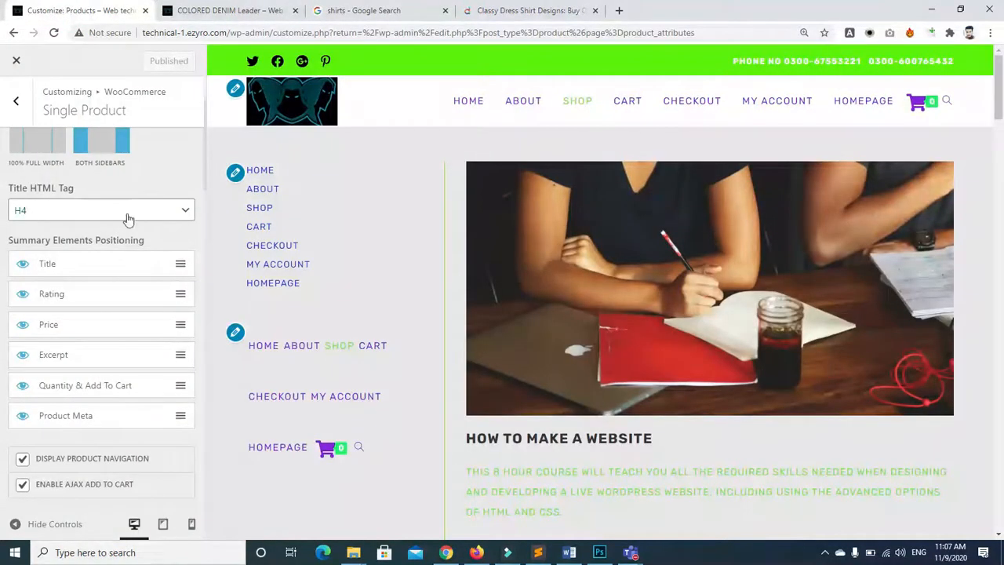
scroll(153, 240, down, 5)
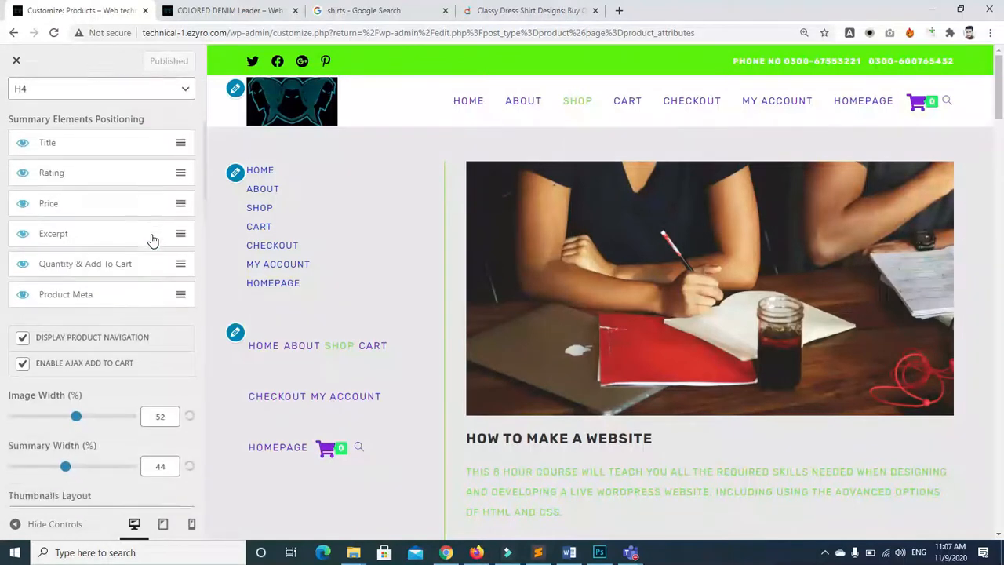
drag(64, 289, 62, 286)
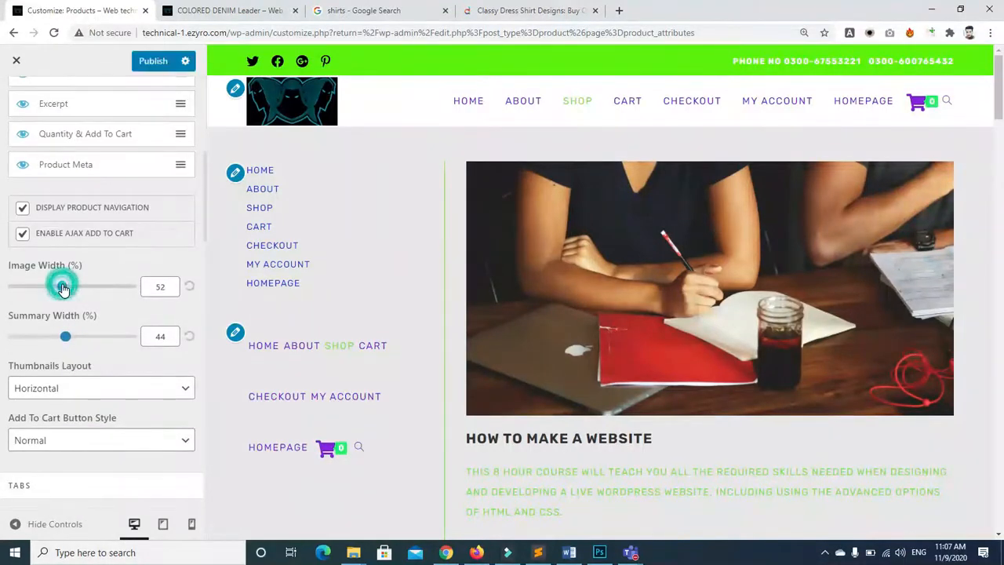
Publish the image width change and reload the Colored Denim Leader page to check the image and summary layout
click(150, 62)
click(188, 12)
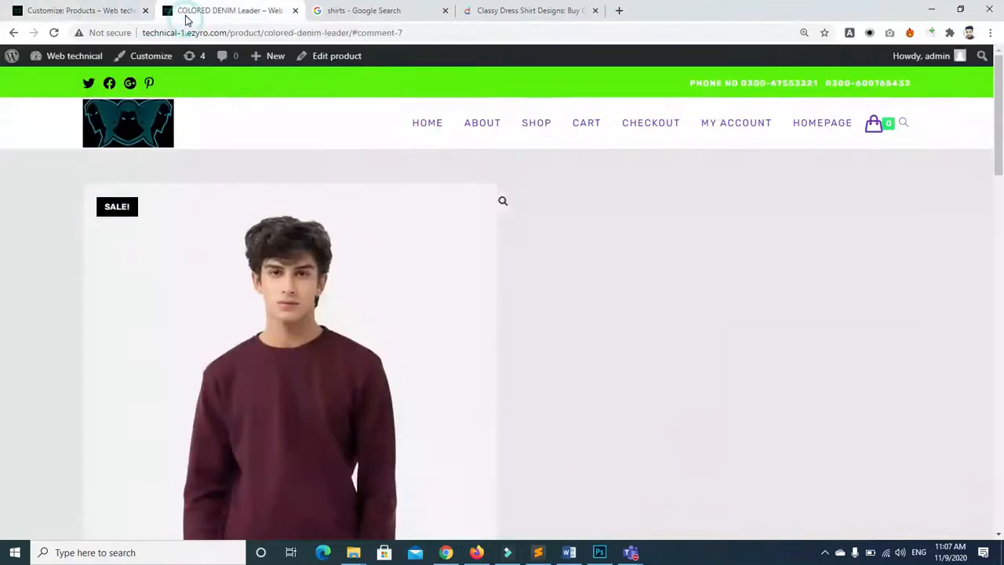
click(53, 33)
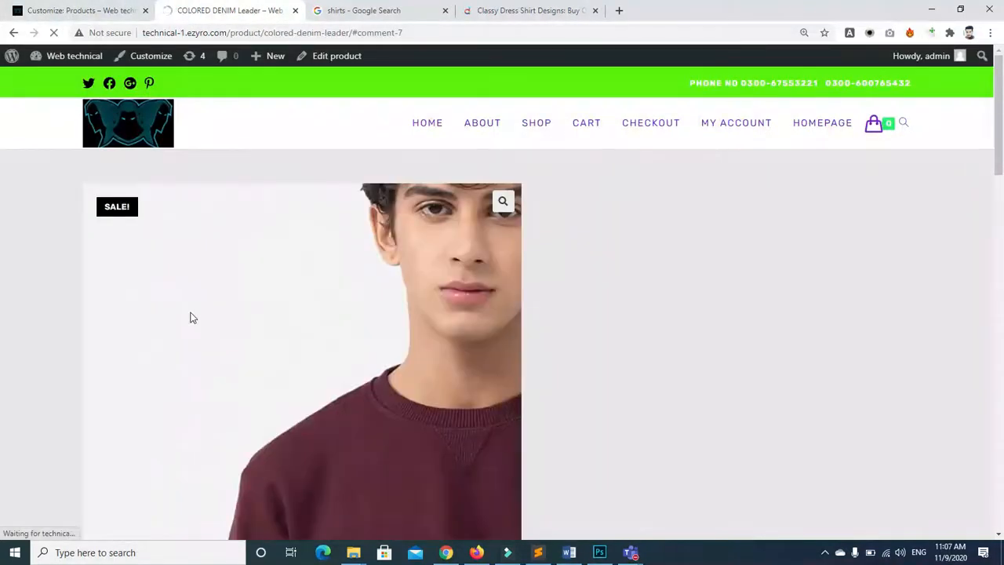
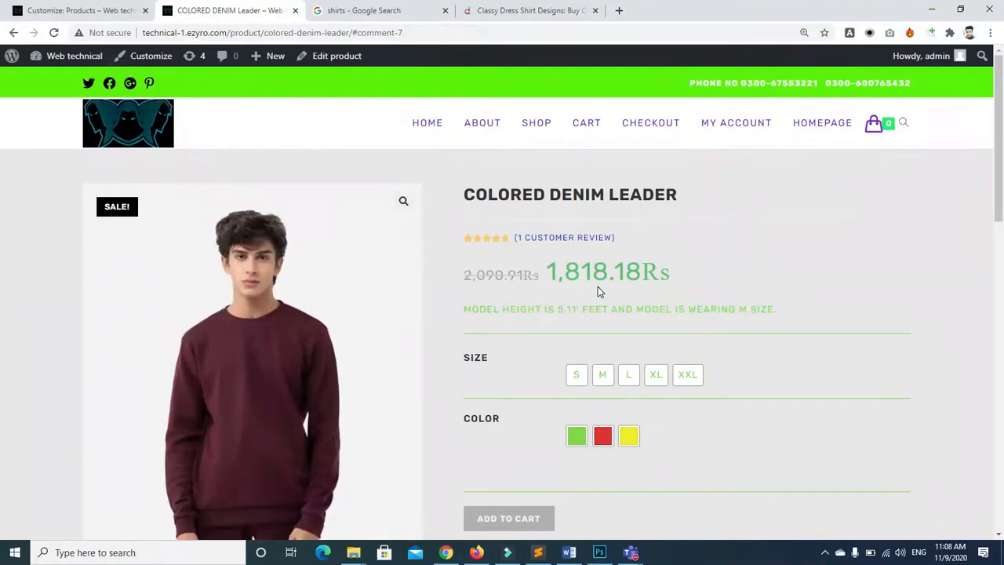
Go back to the Customizer's main section list and look over the available sections
click(82, 11)
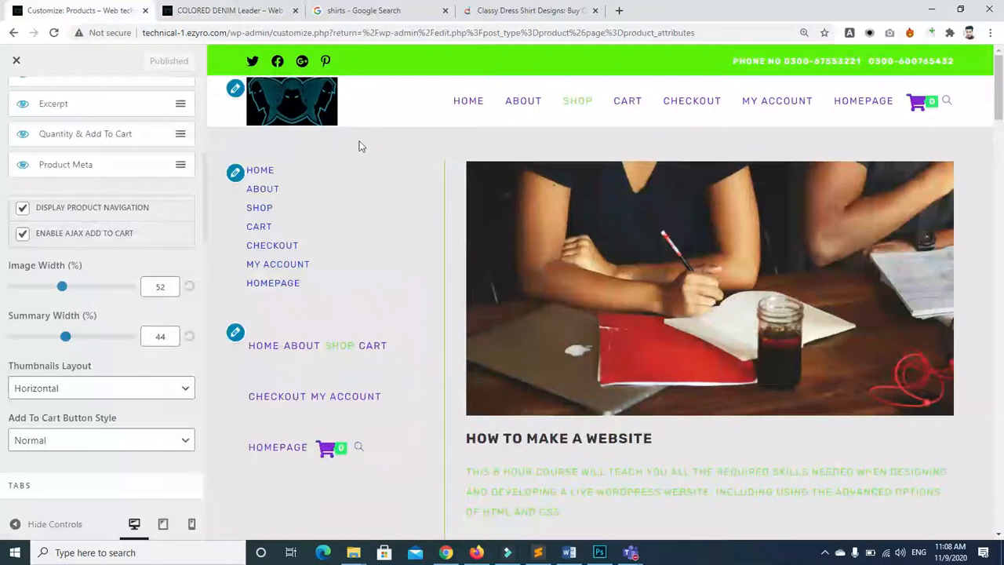
click(204, 106)
scroll(200, 113, up, 2)
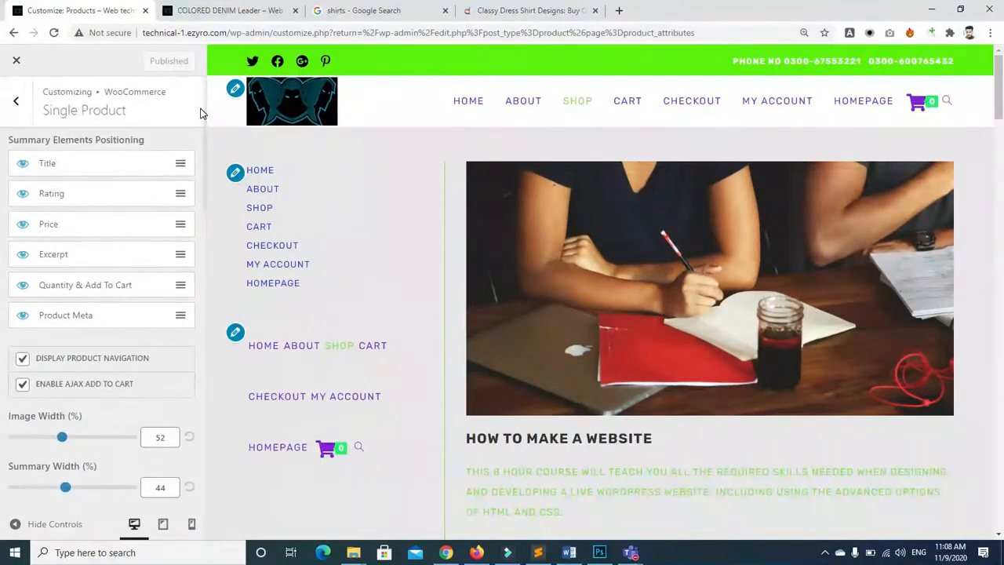
click(11, 110)
click(10, 102)
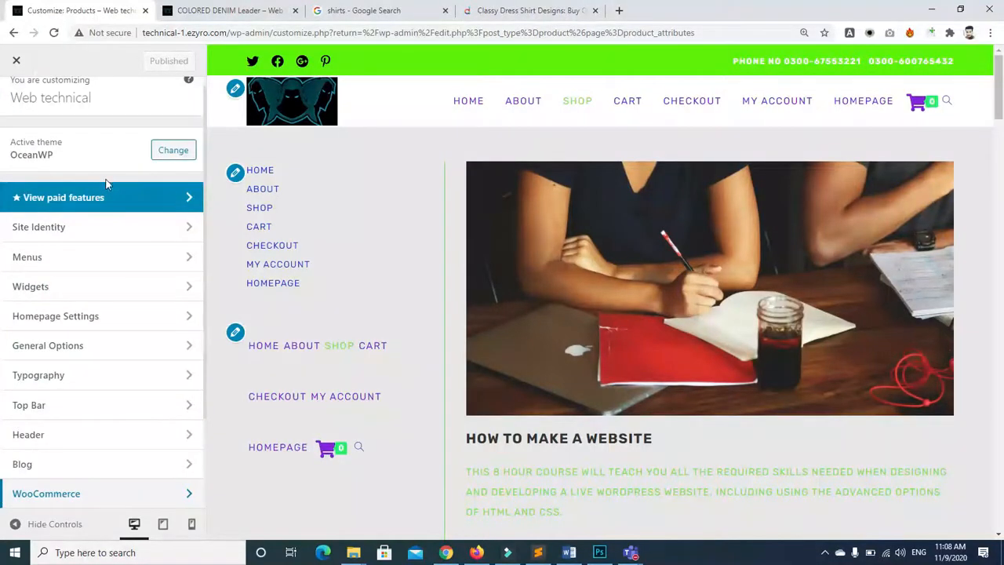
scroll(106, 179, down, 2)
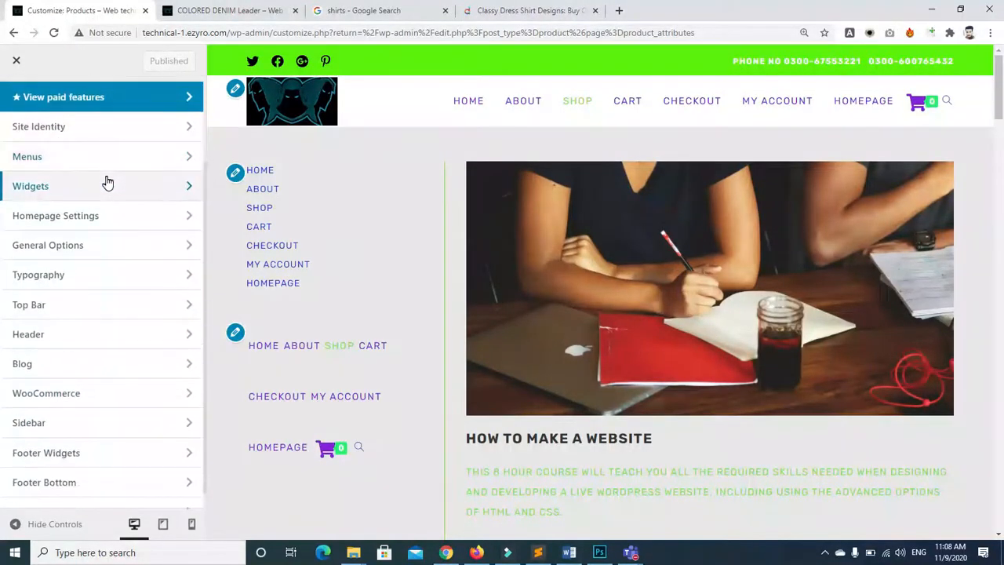
Set the WooCommerce Product Title font size to 14 in the Typography settings
click(69, 276)
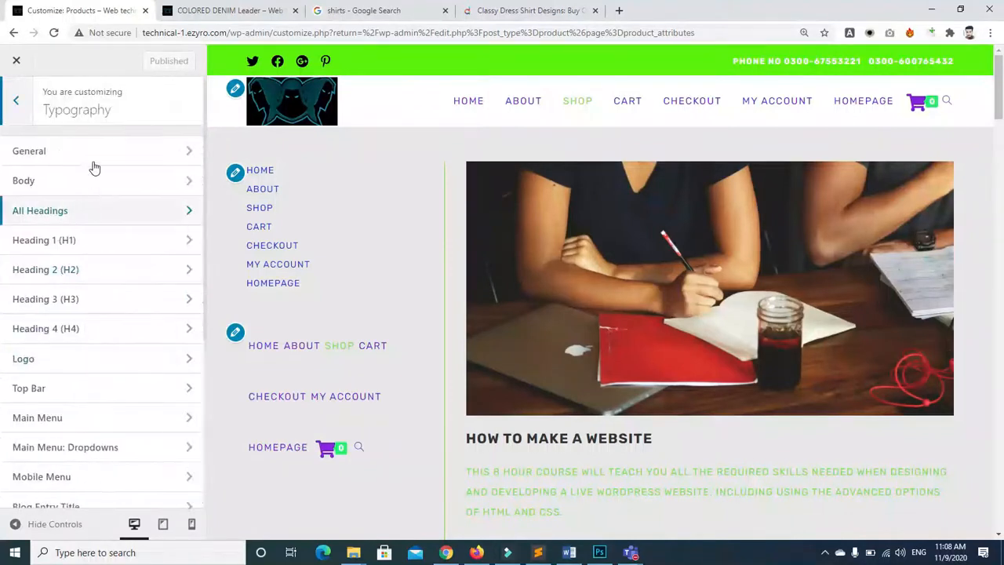
scroll(124, 132, down, 5)
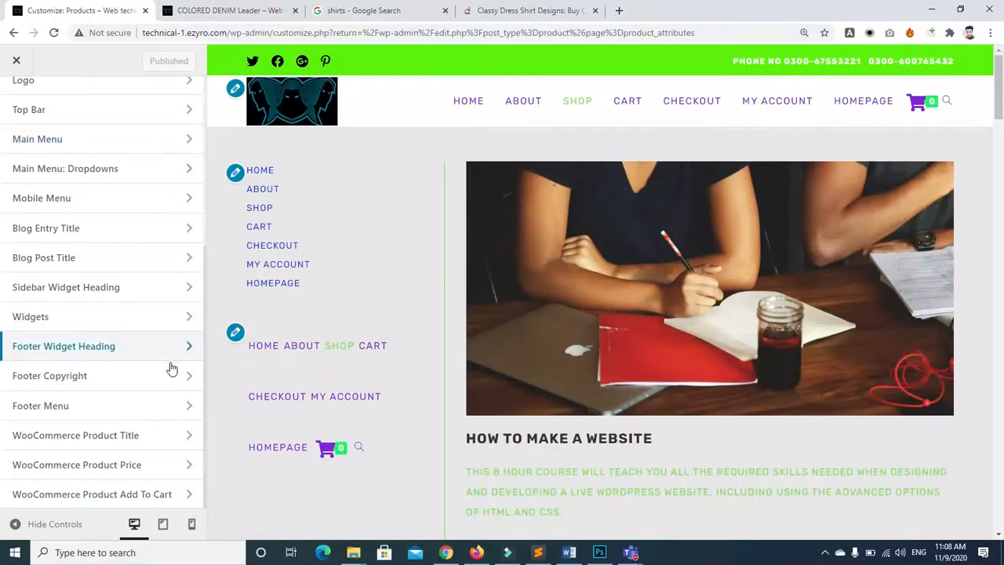
click(185, 435)
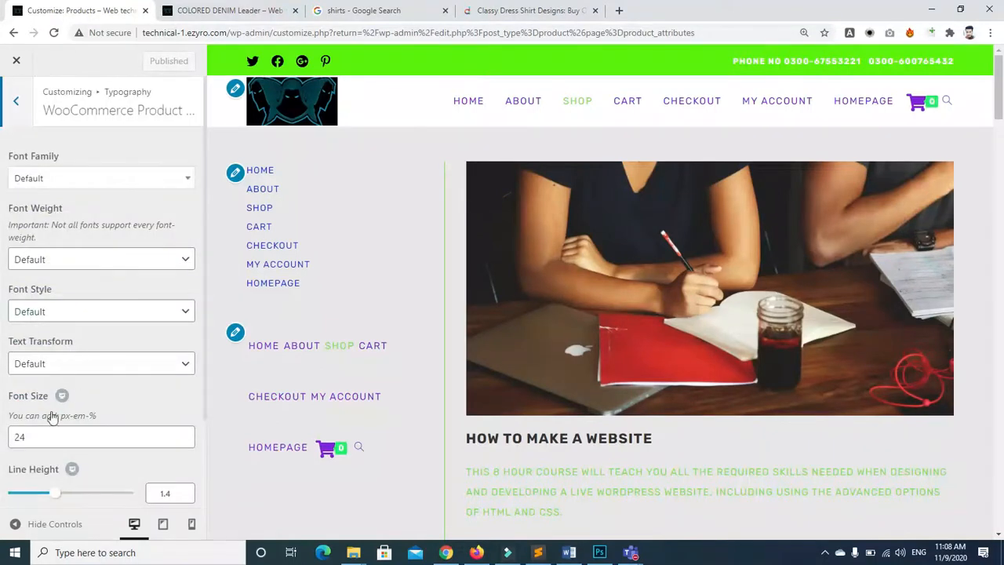
click(32, 439)
key(BackSpace)
key(BackSpace)
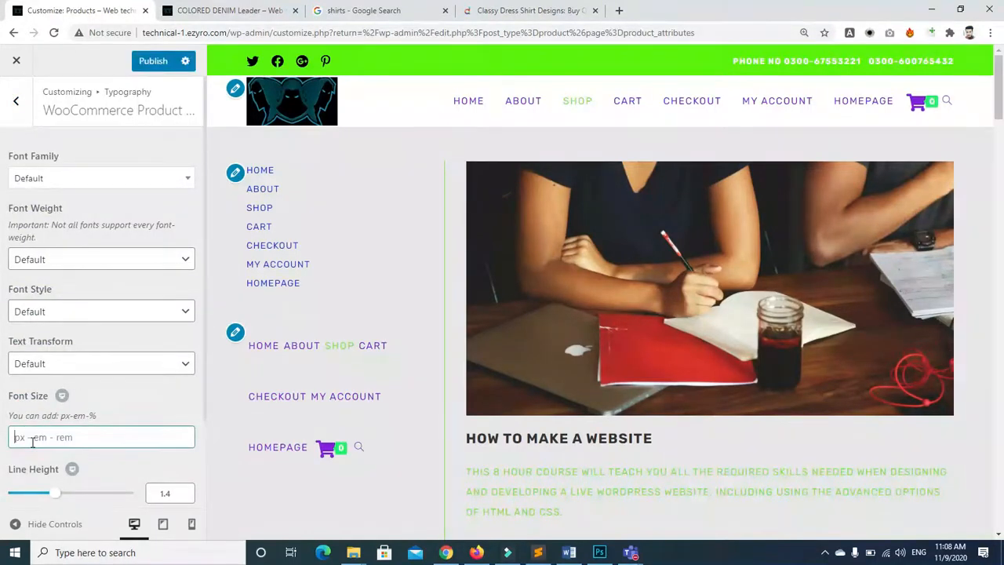
Publish the title font size and reload the Colored Denim Leader page to check the product title
click(153, 61)
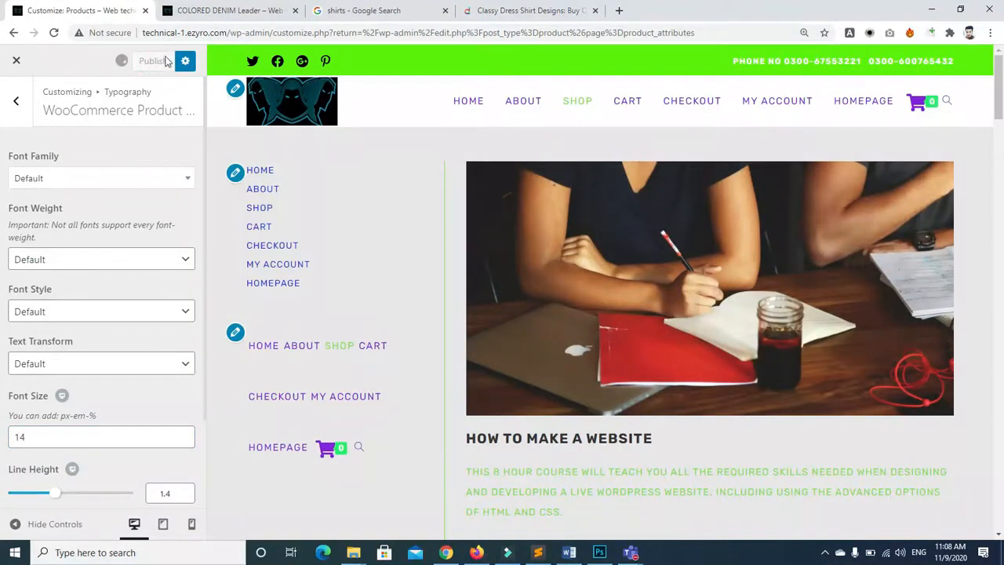
click(196, 11)
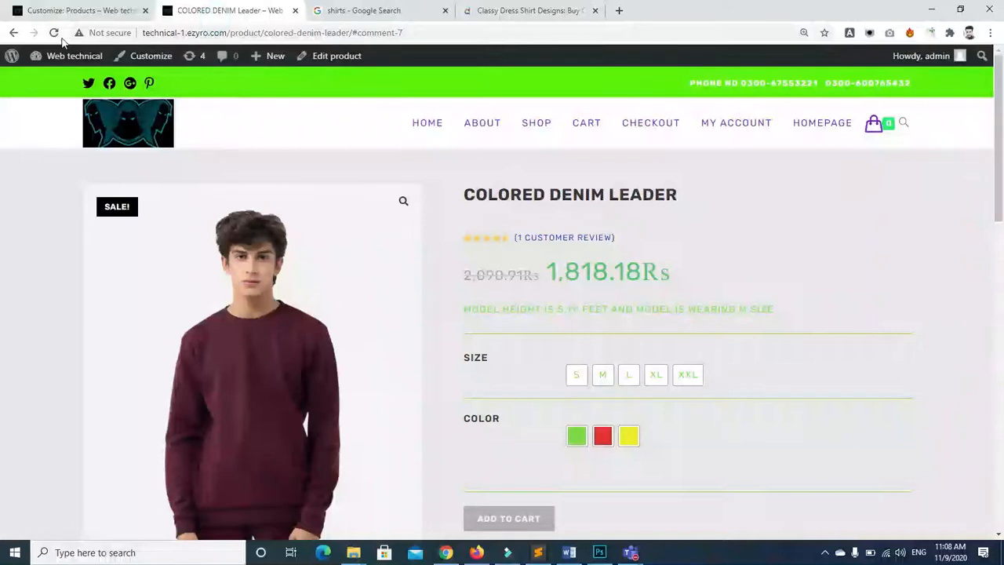
click(54, 33)
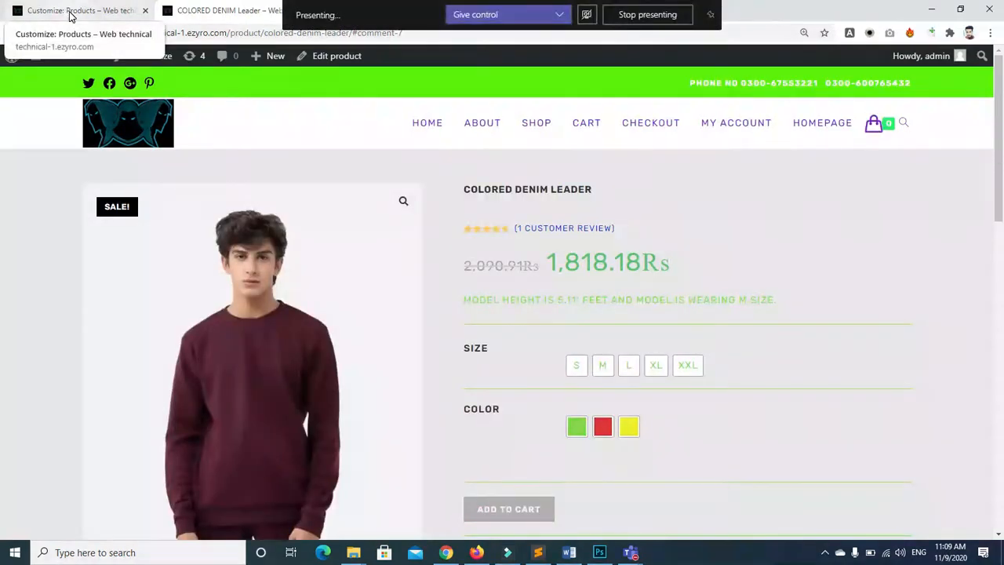
click(69, 14)
click(188, 11)
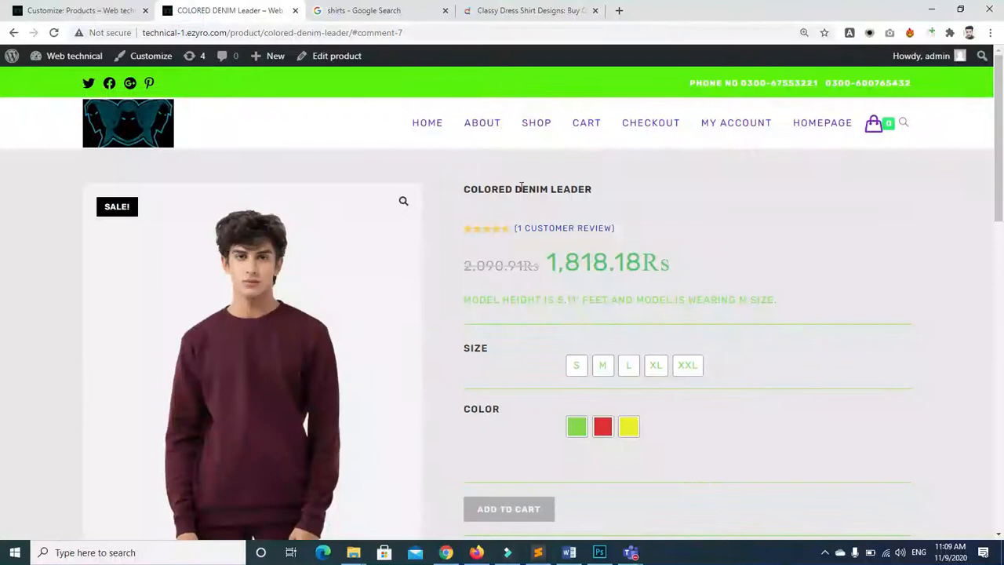
Return to the Customizer's Typography settings and set the WooCommerce Product Price font size to 20
click(139, 13)
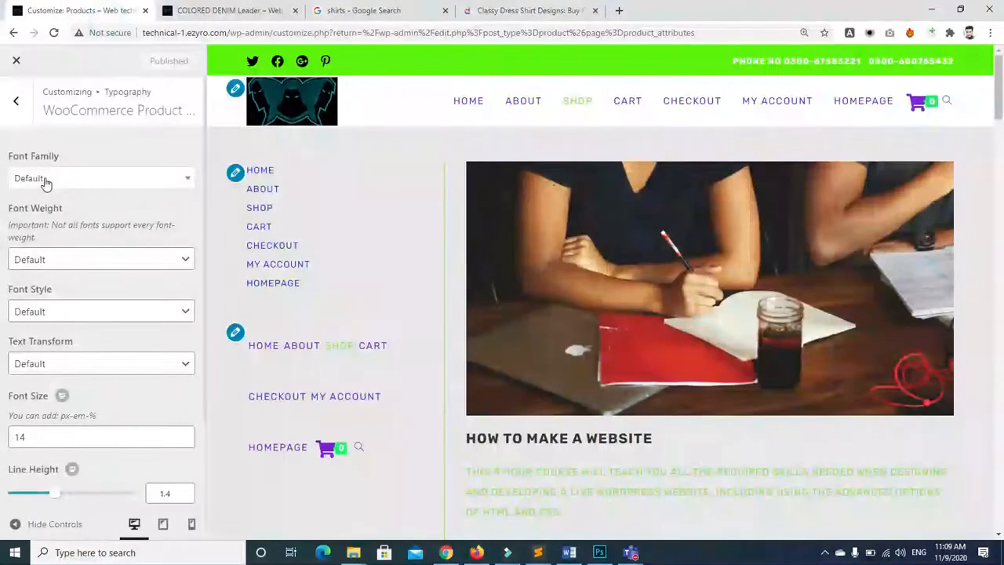
click(16, 100)
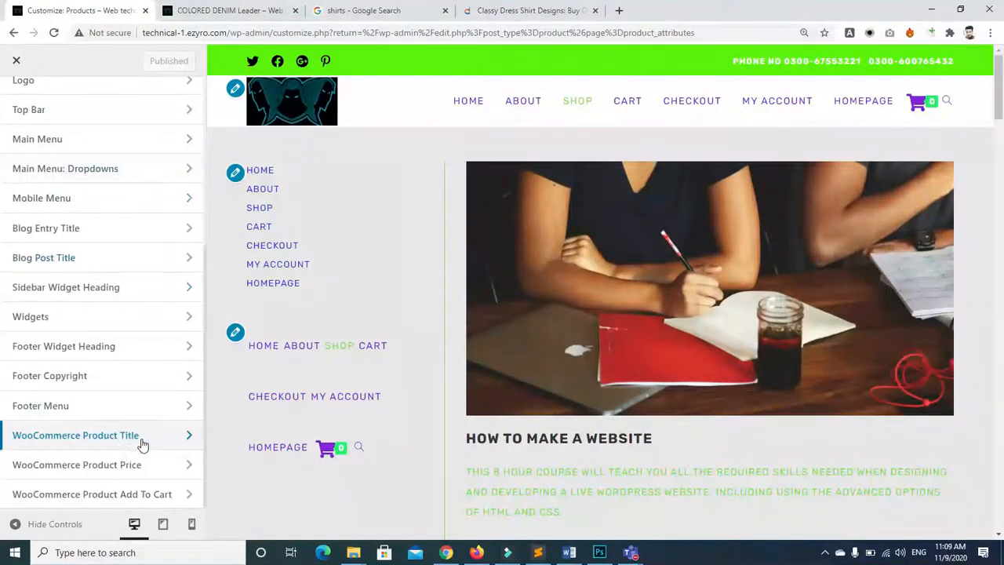
click(131, 462)
click(43, 435)
key(BackSpace)
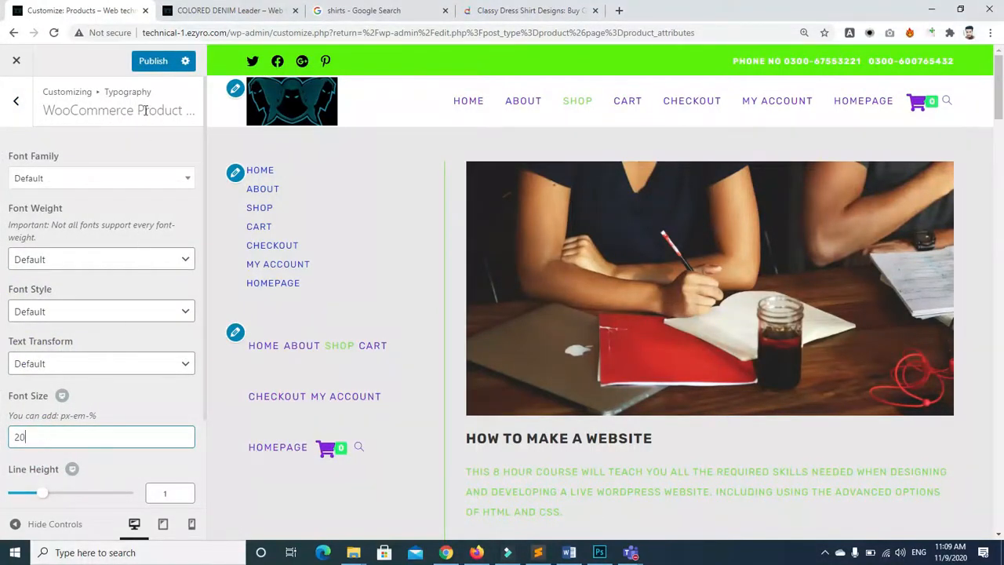
Publish the price font size and reload the Colored Denim Leader page to check the price
click(149, 63)
click(224, 10)
click(52, 33)
click(53, 33)
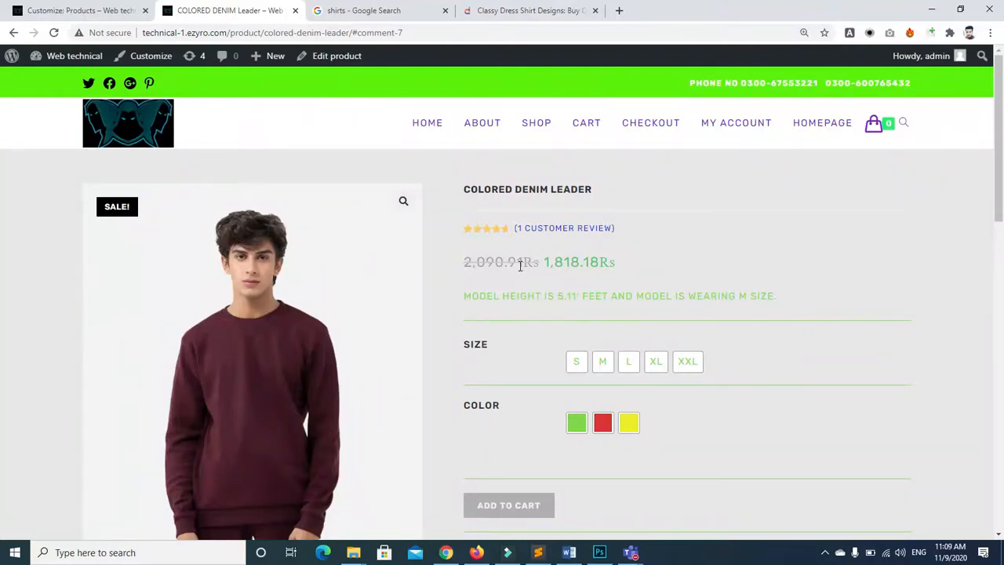
Return to the Customizer and change the WooCommerce Product Title font color to the purple preset
click(76, 11)
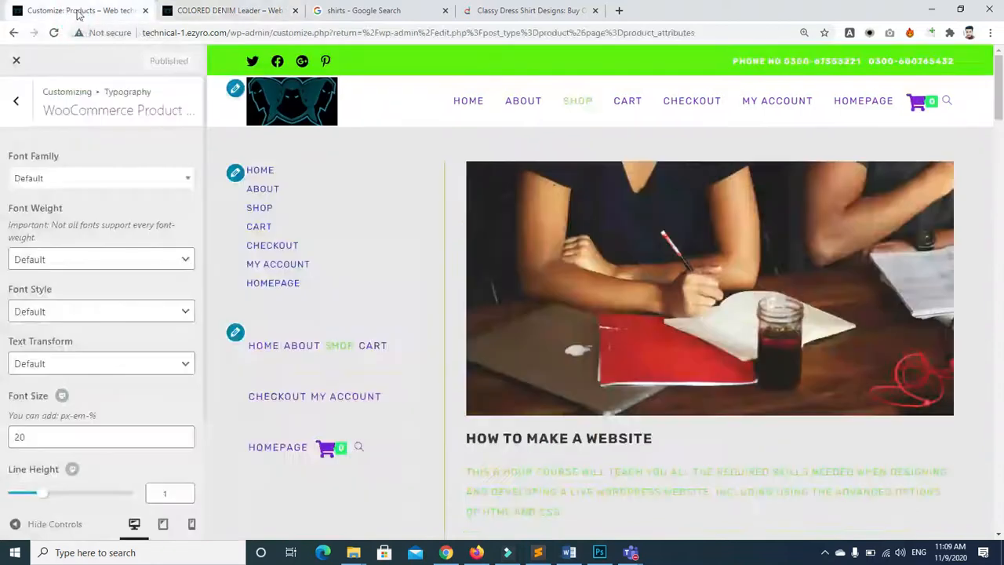
click(16, 99)
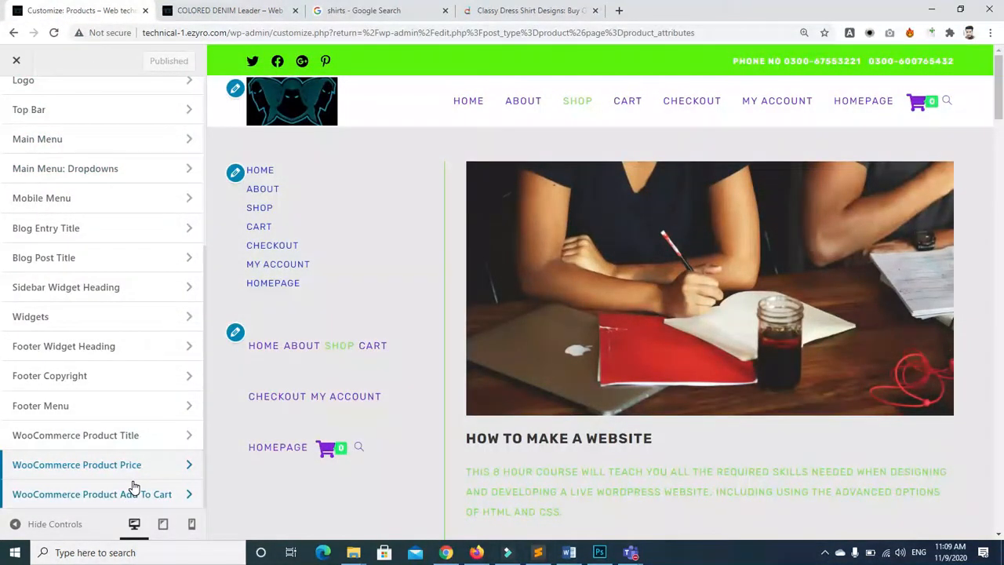
scroll(132, 484, up, 1)
scroll(132, 483, down, 1)
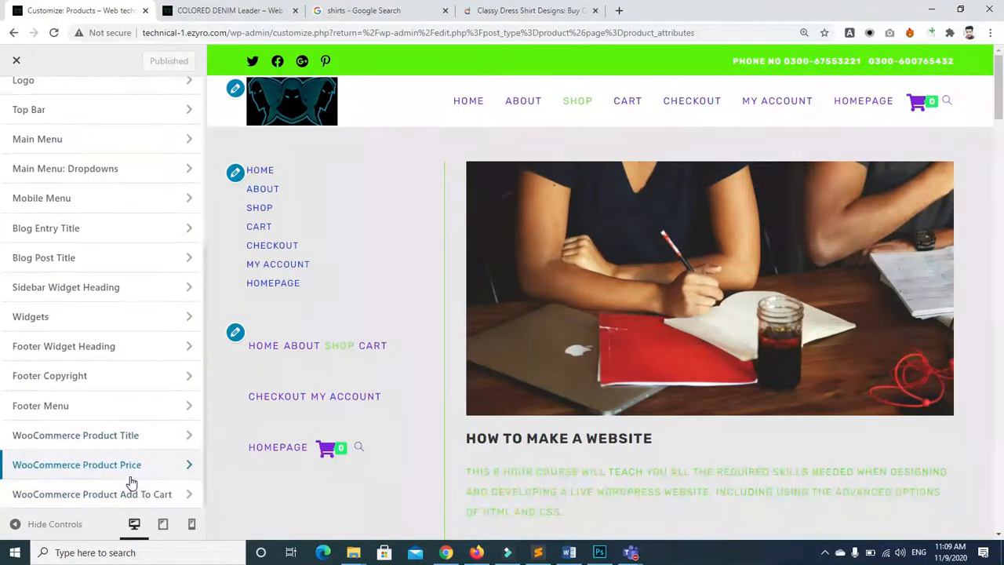
click(101, 441)
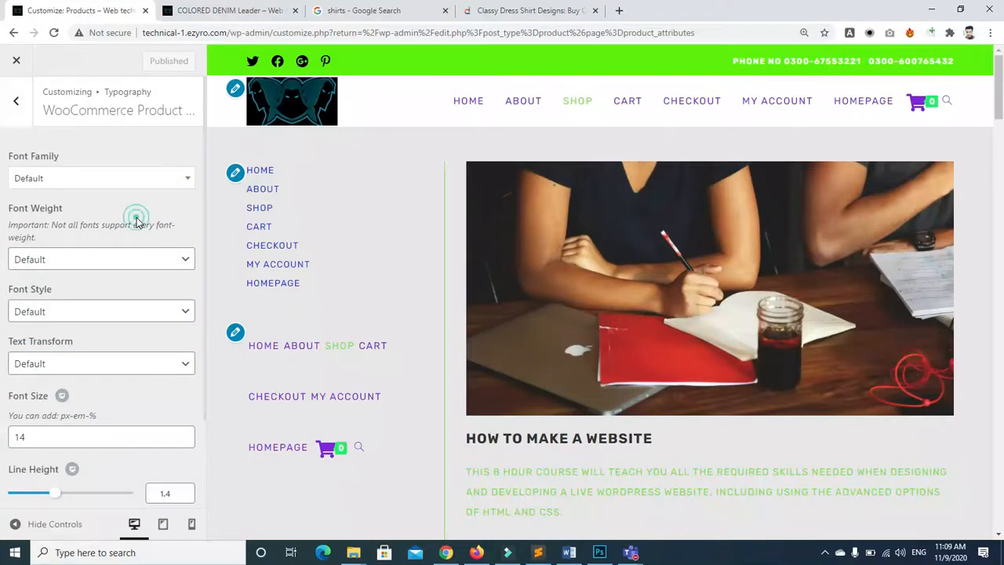
scroll(135, 220, down, 3)
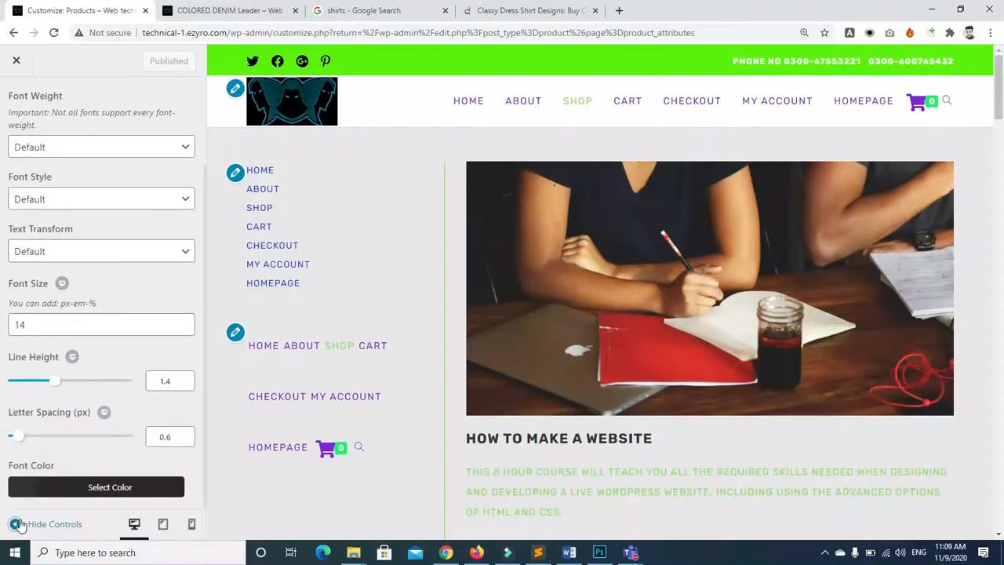
click(61, 487)
scroll(60, 405, down, 6)
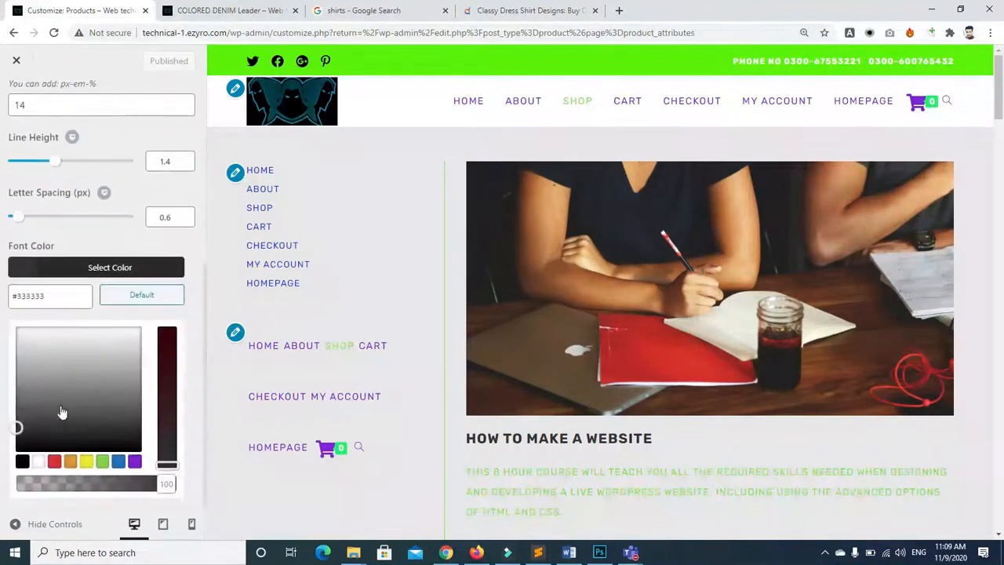
click(134, 459)
click(126, 243)
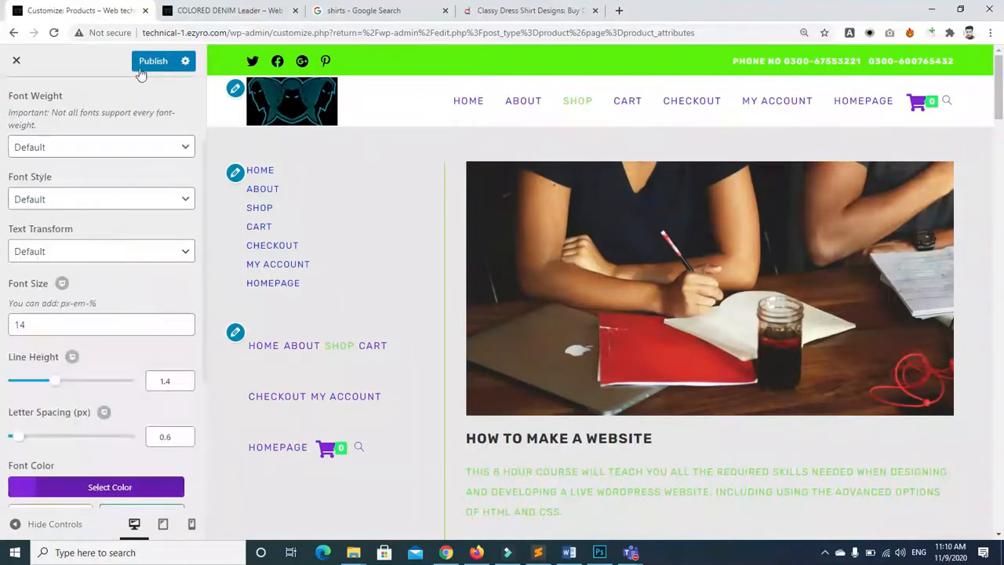
Publish the title color and reload the Colored Denim Leader page to check it
click(149, 60)
click(216, 10)
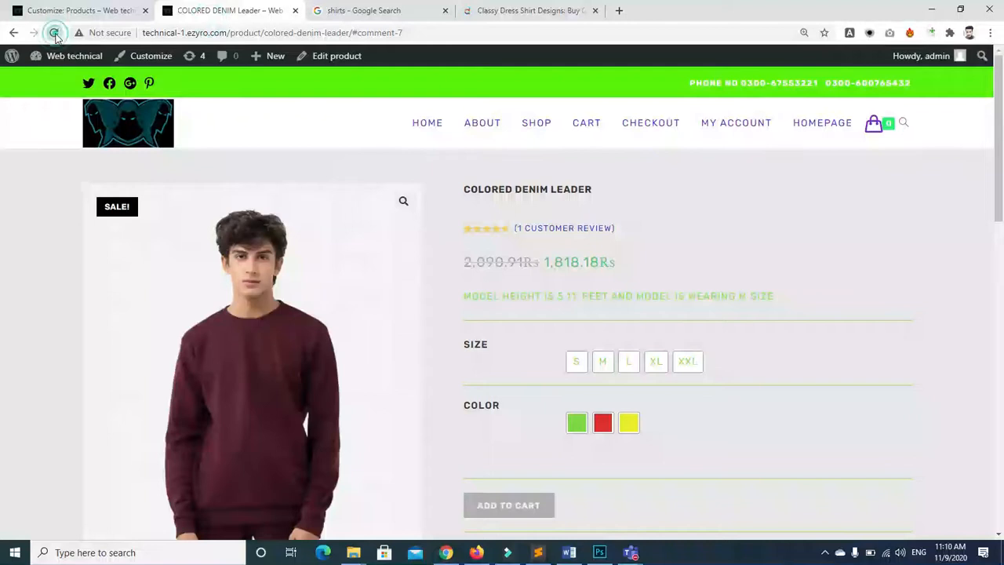
click(54, 33)
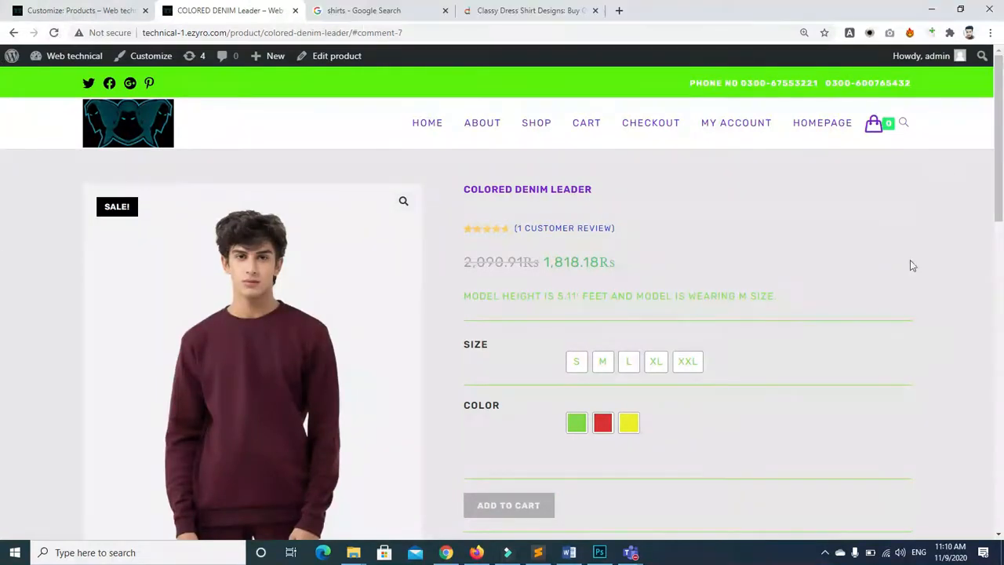
View the product's Description, Additional Information and Reviews sections below the gallery
drag(999, 135, 999, 306)
click(405, 197)
click(509, 198)
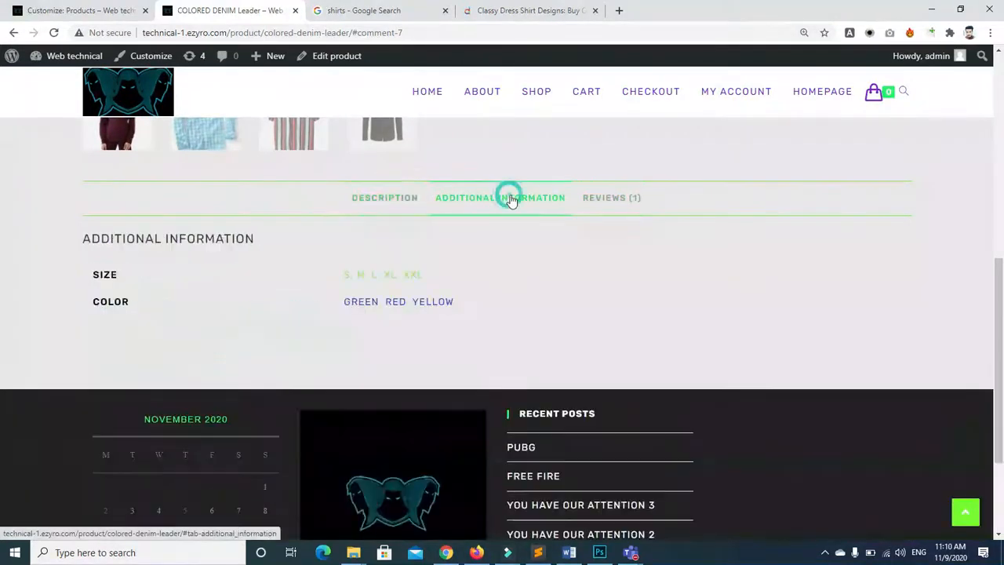
click(596, 202)
Try the red and yellow color swatches on the Colored Denim Leader product
scroll(471, 157, up, 8)
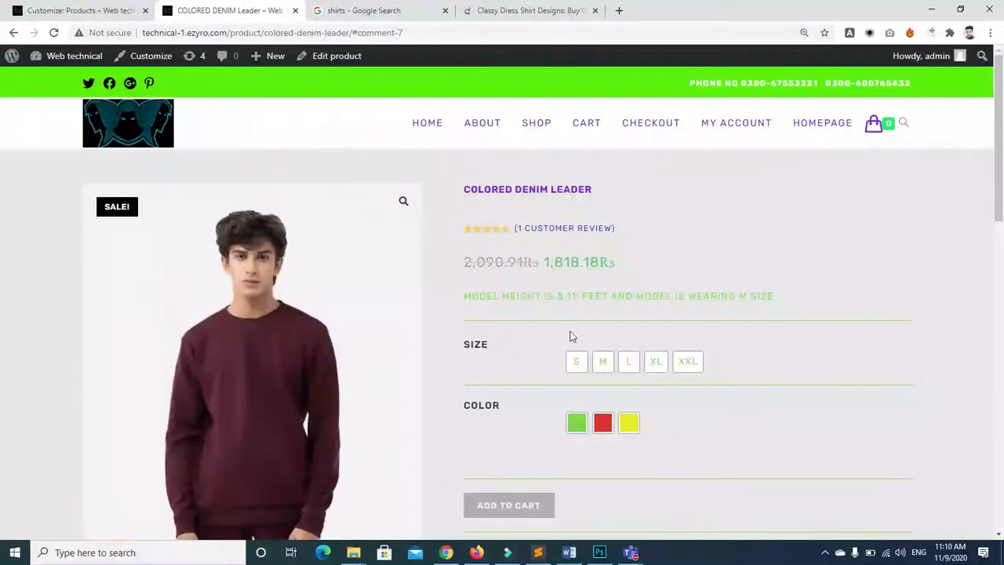
click(603, 423)
click(630, 423)
click(426, 162)
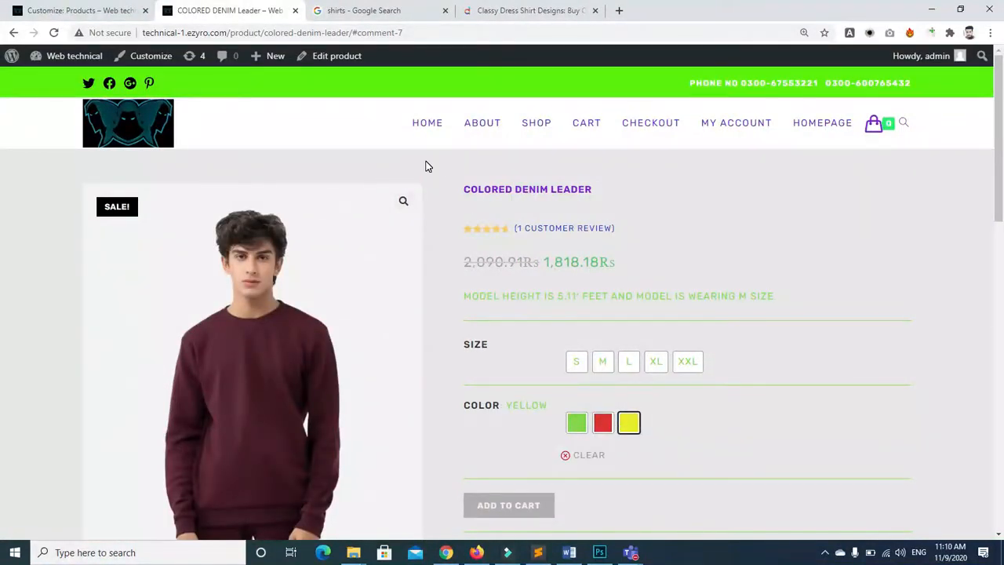
Close the Customizer and open the list of all Pages in a new browser tab
click(95, 10)
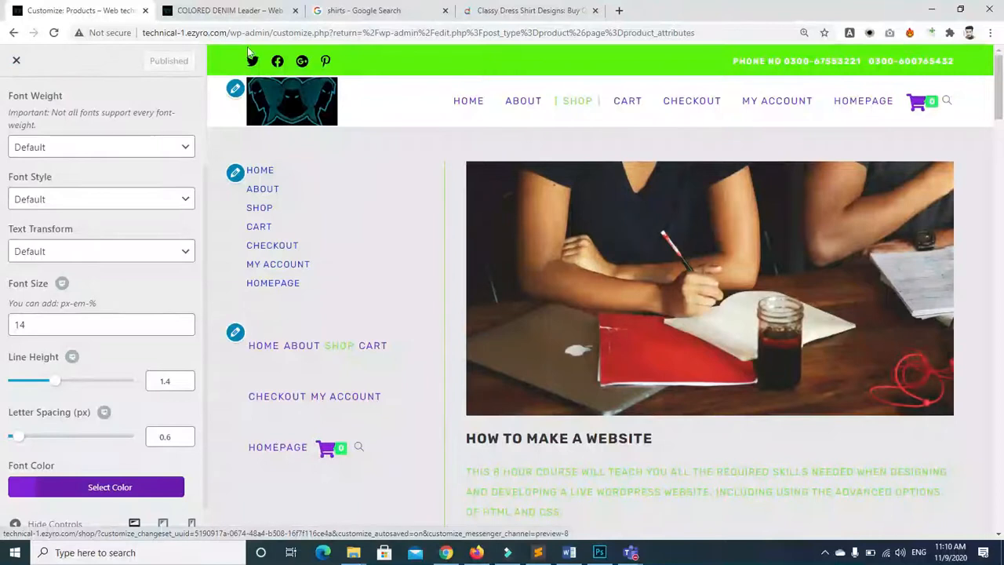
click(19, 60)
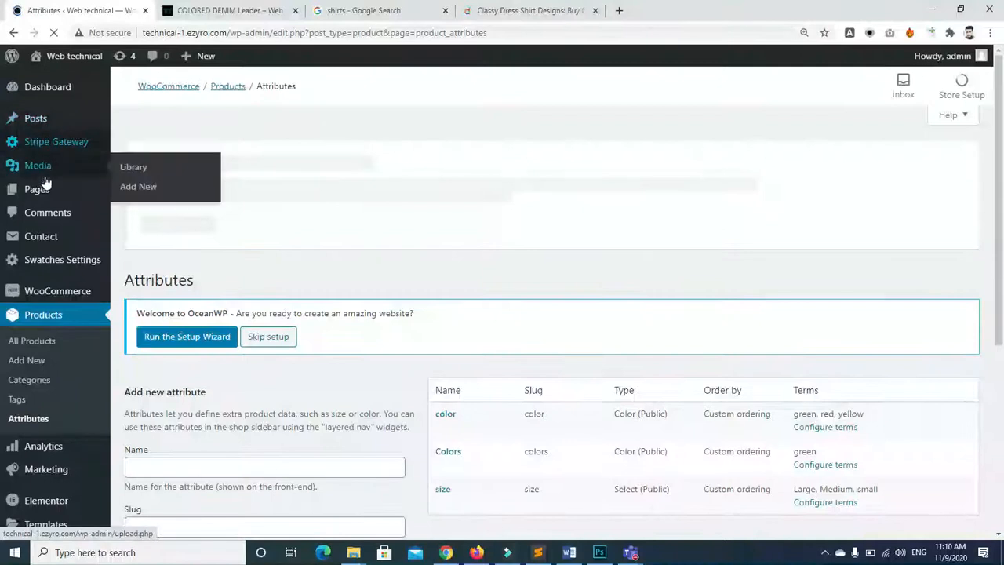
right_click(26, 189)
click(55, 197)
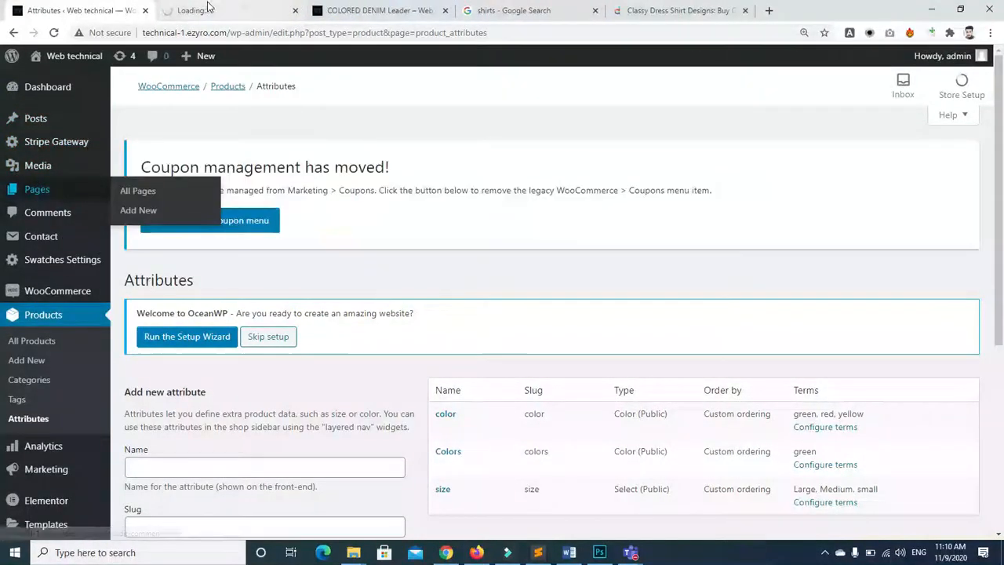
click(206, 11)
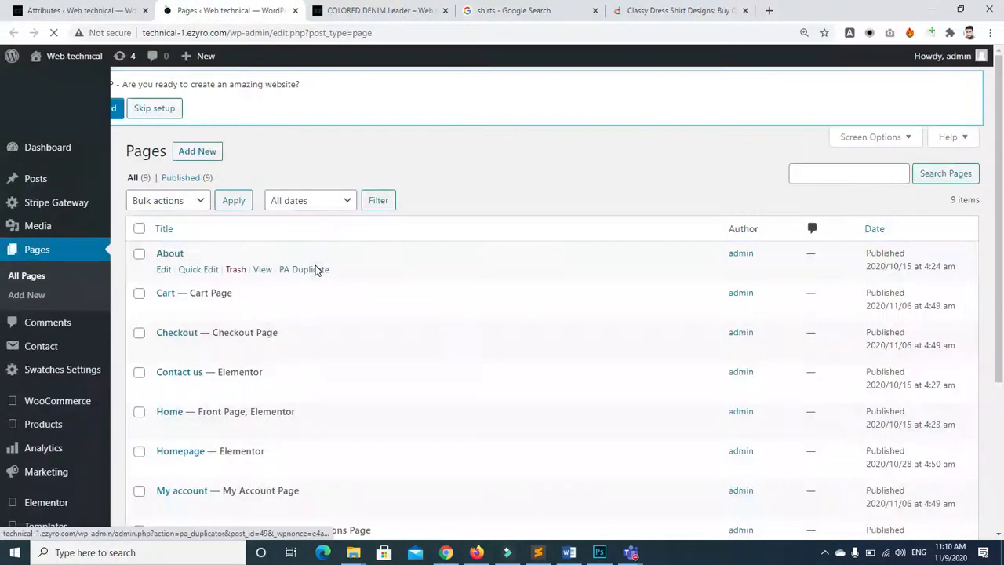
Open the Homepage page for editing with Elementor
scroll(545, 360, down, 5)
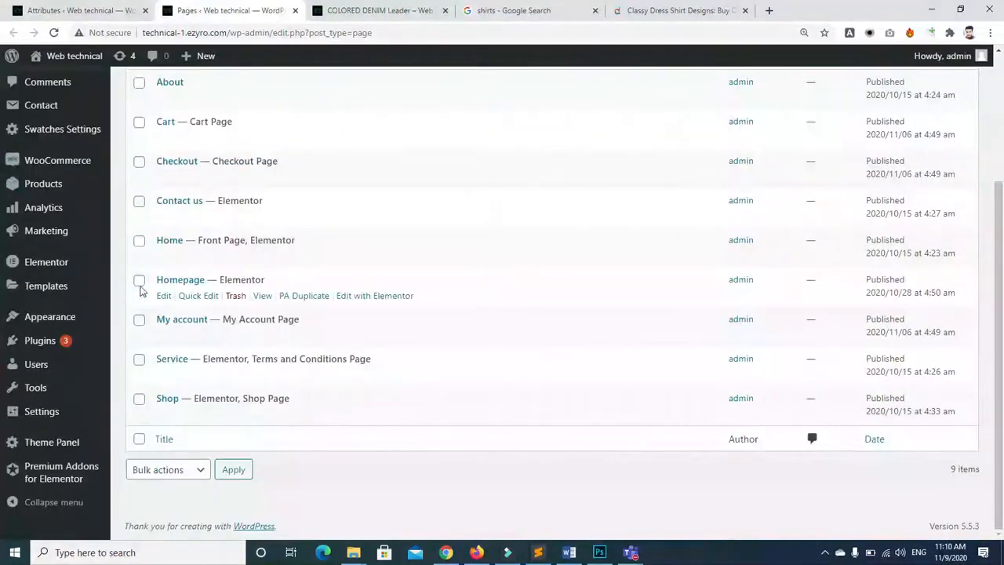
mouse_move(163, 302)
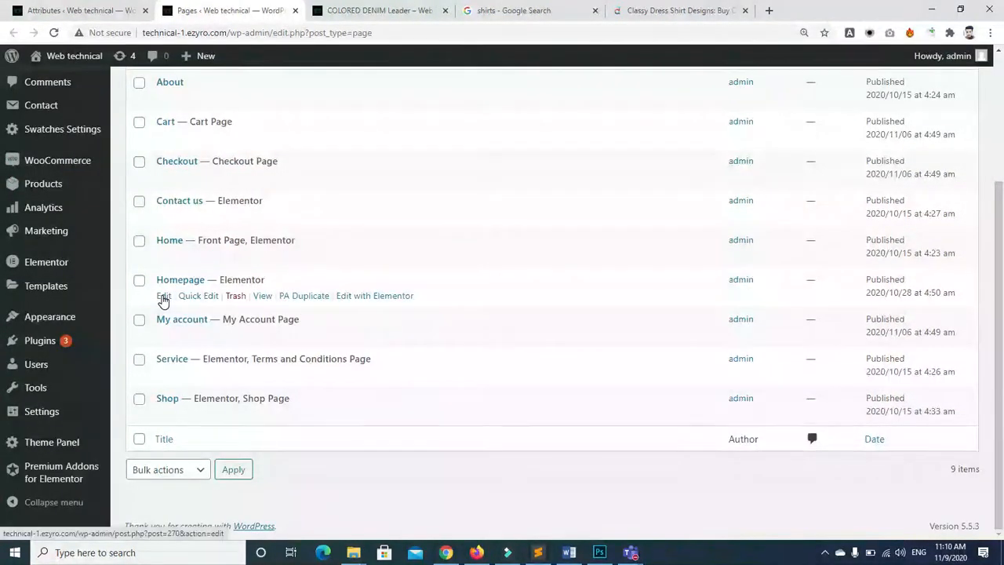
click(376, 296)
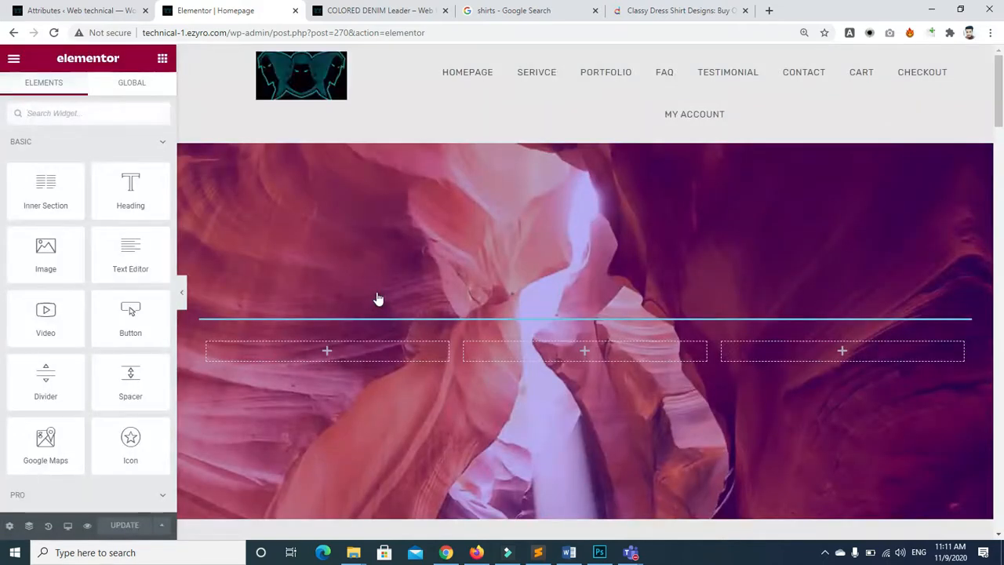
Add a new section with a single-column structure directly above the Service section
scroll(645, 238, down, 6)
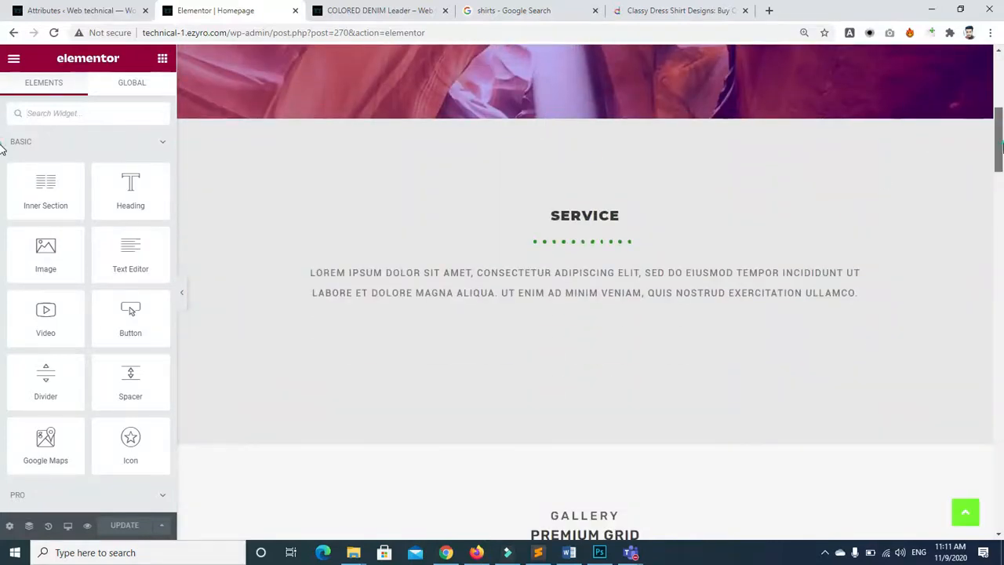
scroll(580, 149, down, 1)
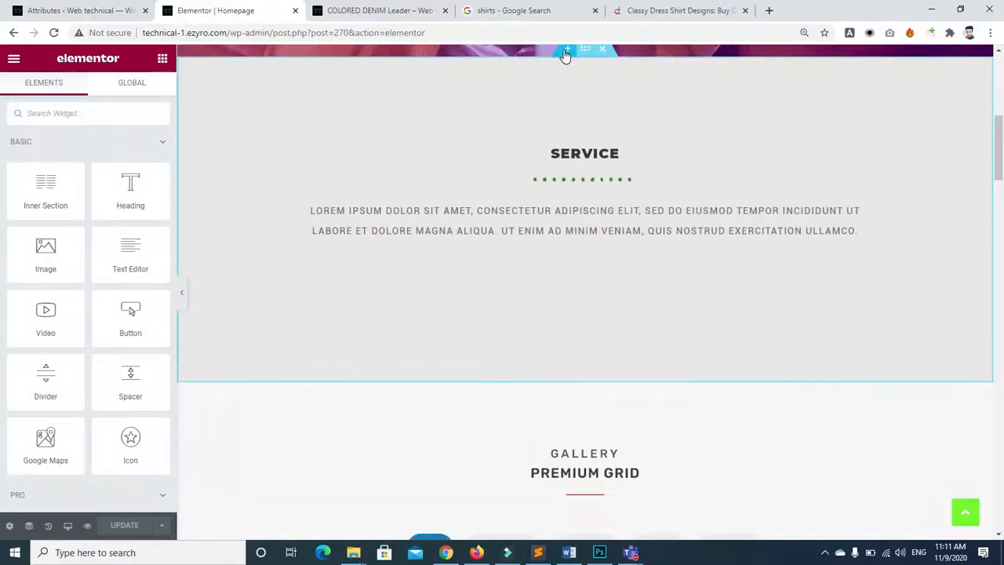
click(578, 50)
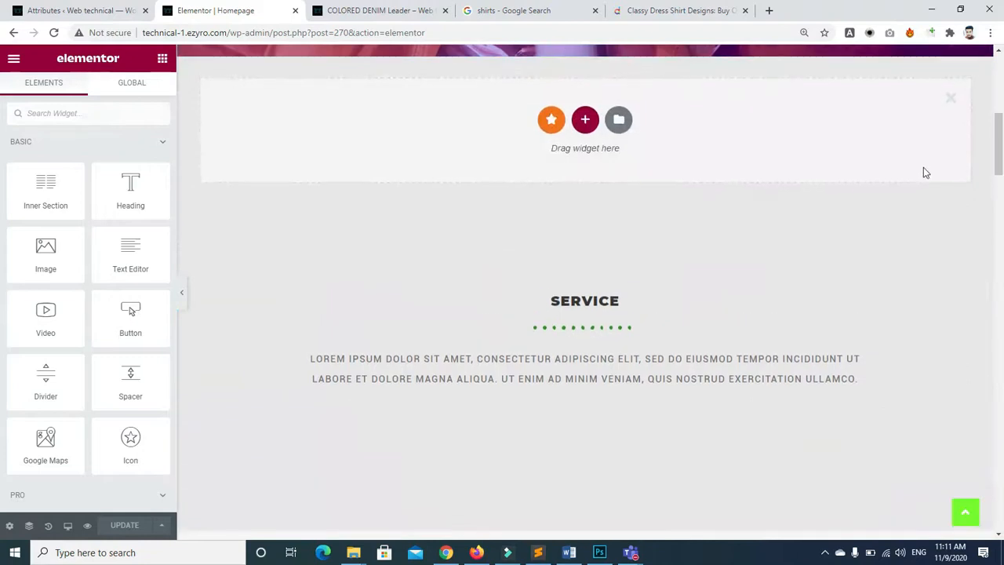
click(585, 120)
click(374, 158)
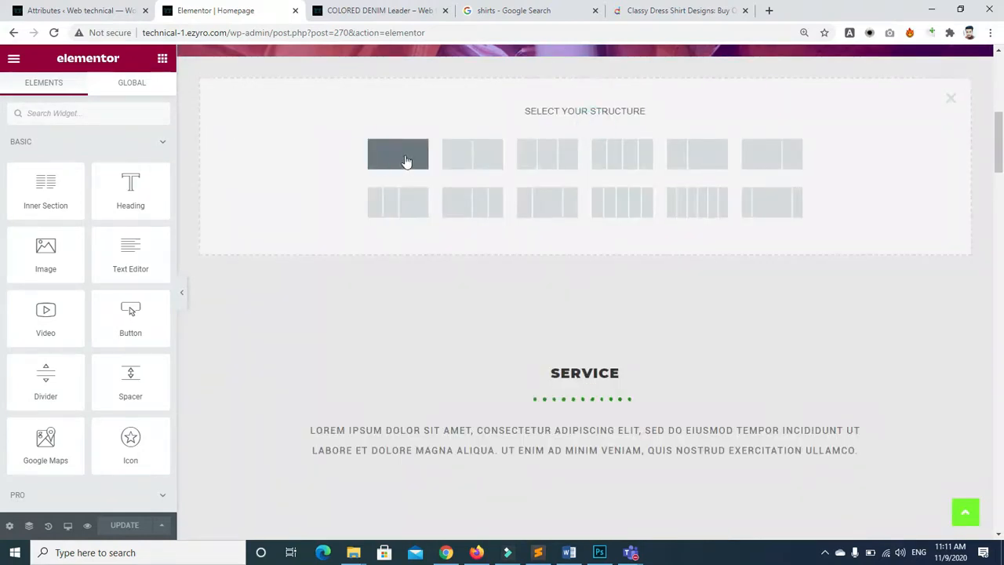
Search the widget library for product widgets and place the WordPress Products widget in the new section above Service
click(163, 58)
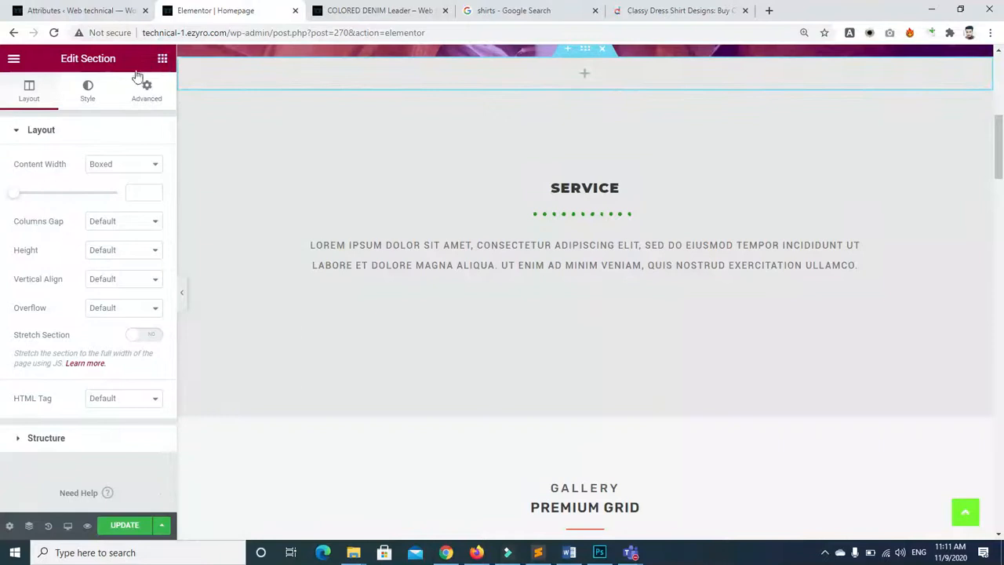
text(woo)
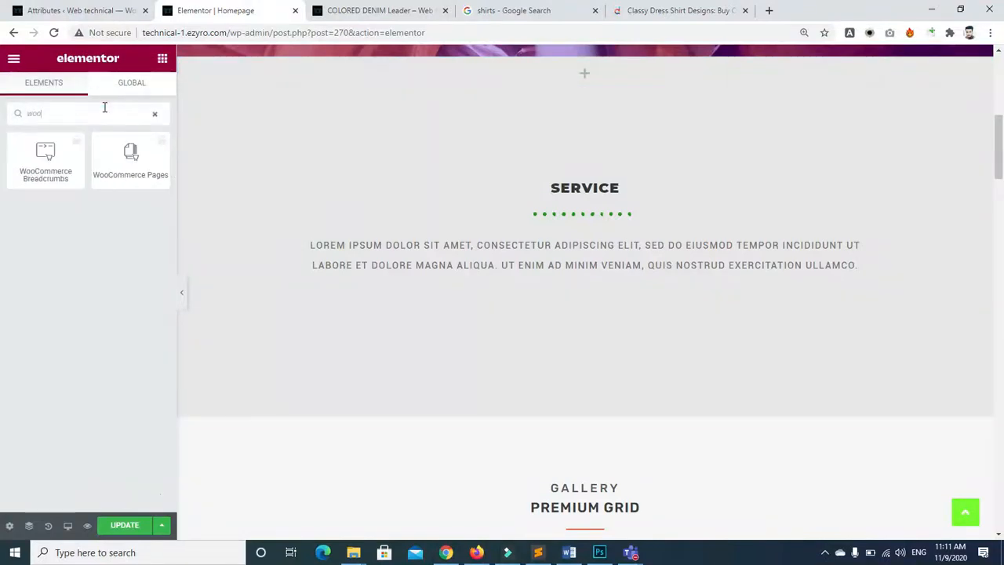
key(BackSpace)
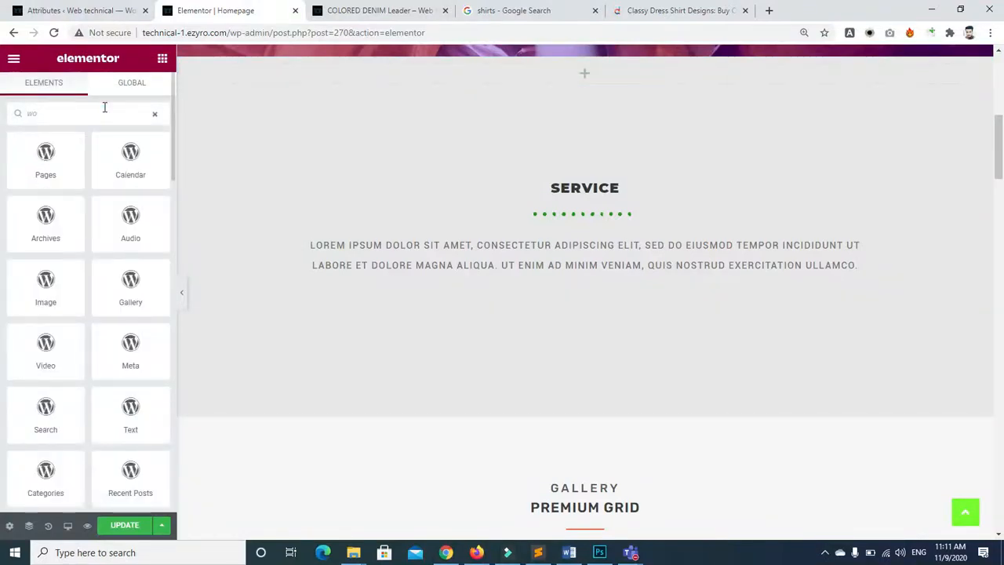
key(BackSpace)
key(BackSpace)
text(product)
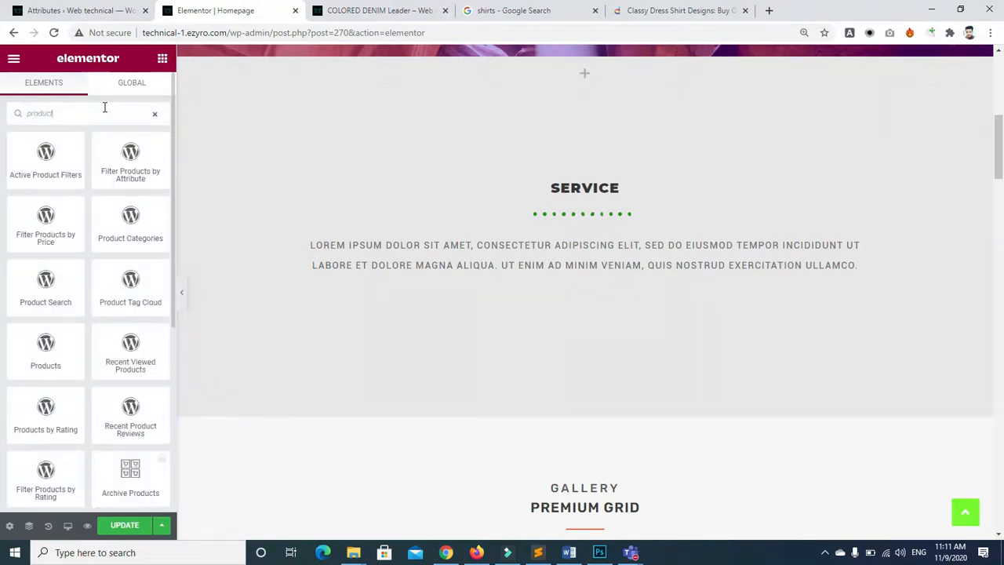
drag(172, 257, 173, 219)
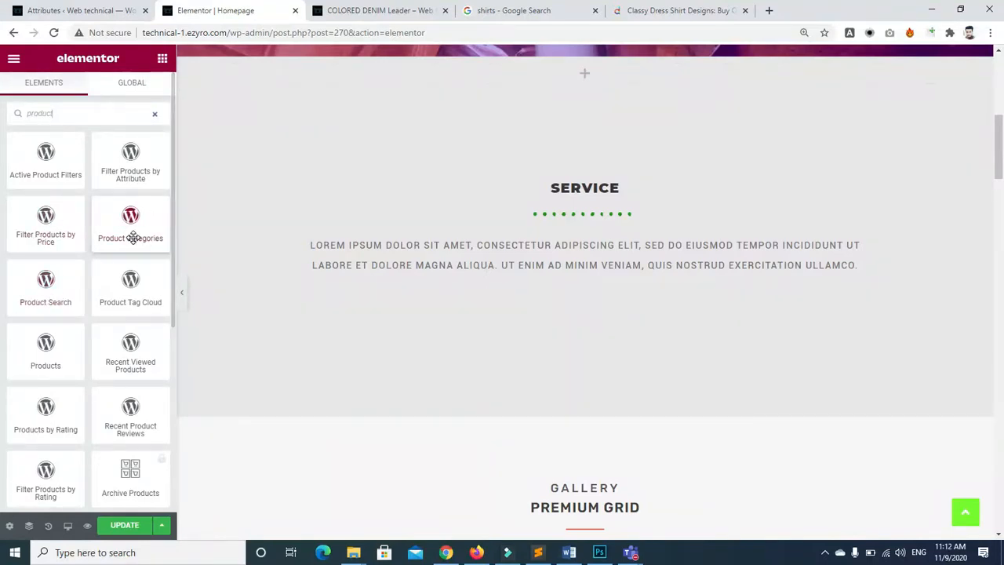
drag(66, 362, 605, 78)
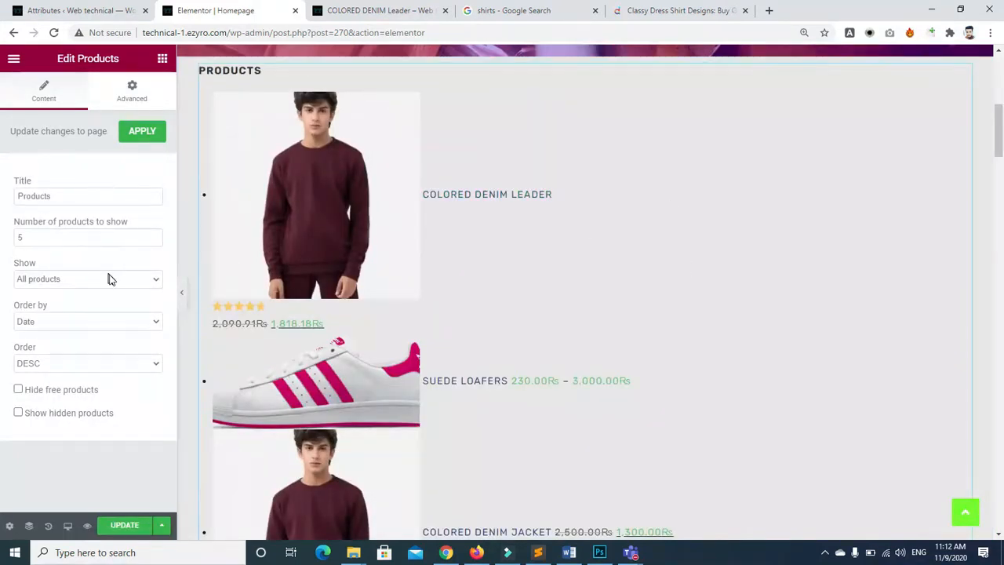
Try the Hide free products option on the Products widget, switch it back off and enable Show hidden products
click(18, 390)
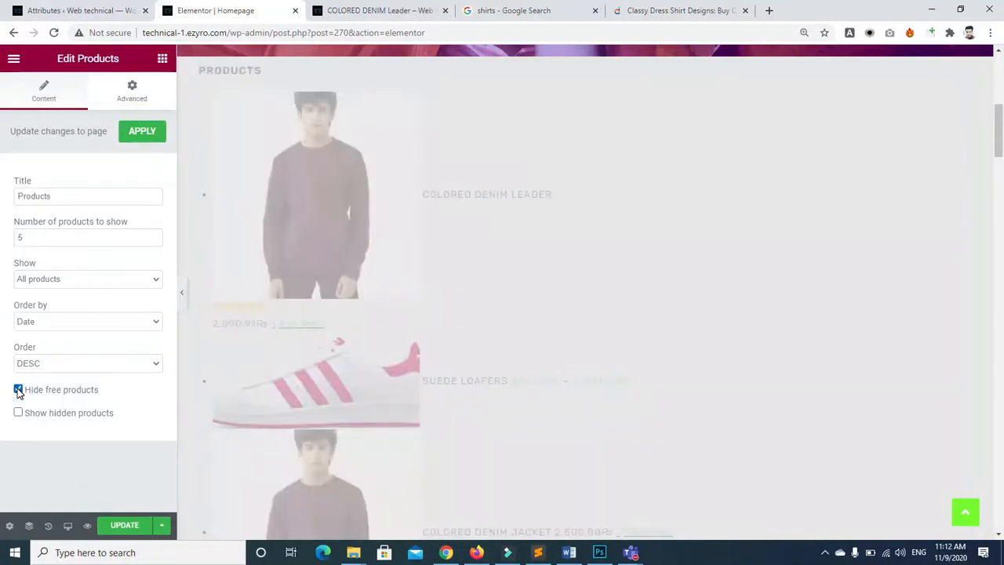
click(18, 390)
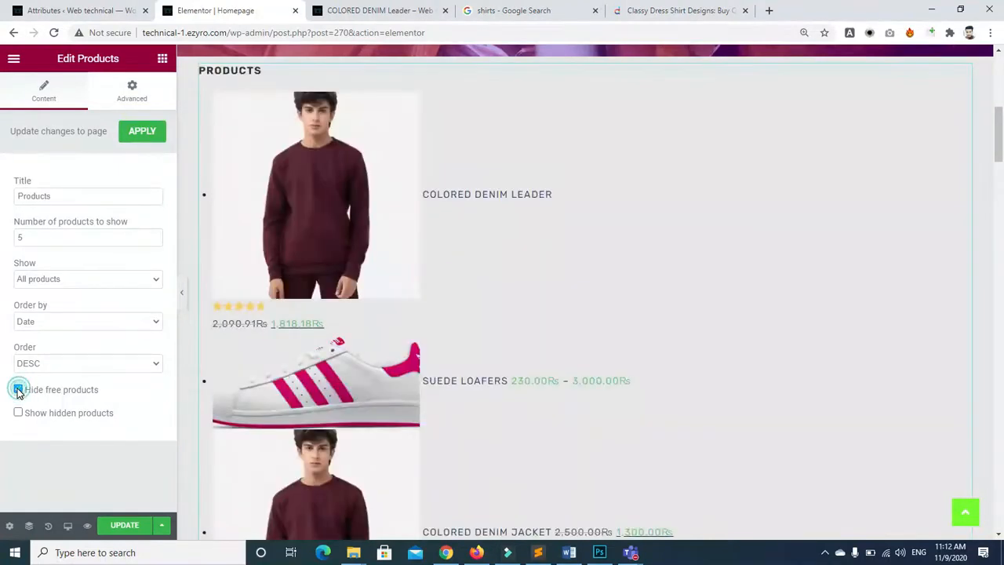
click(18, 412)
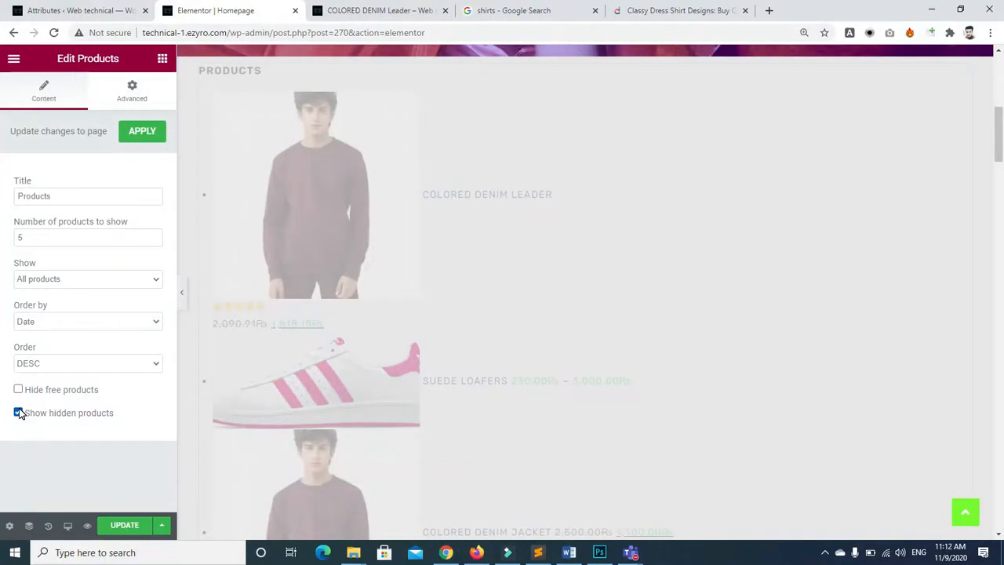
Look through the widget library for other product widgets, including the WooCommerce and Premium Addons categories
click(162, 58)
click(93, 109)
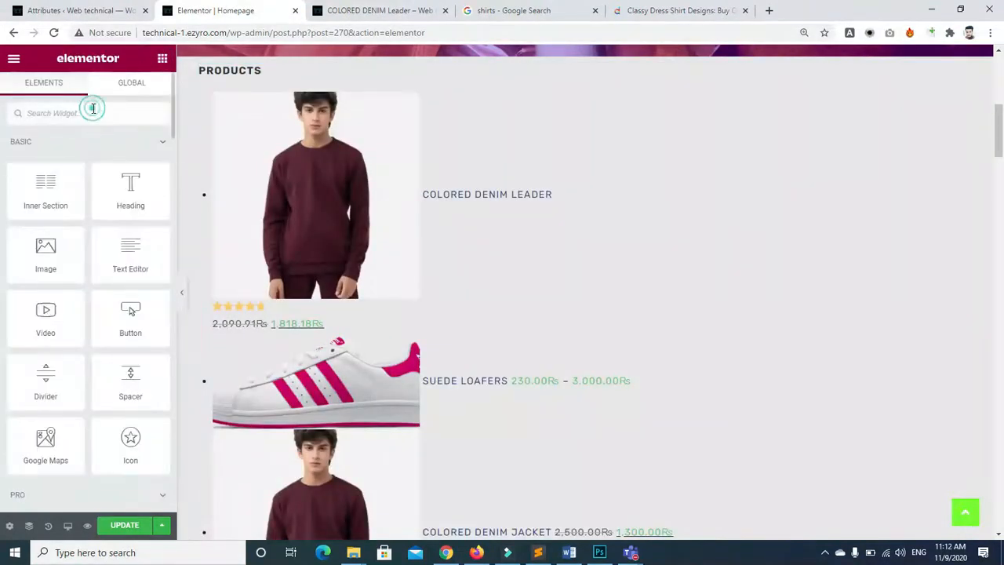
drag(171, 129, 179, 372)
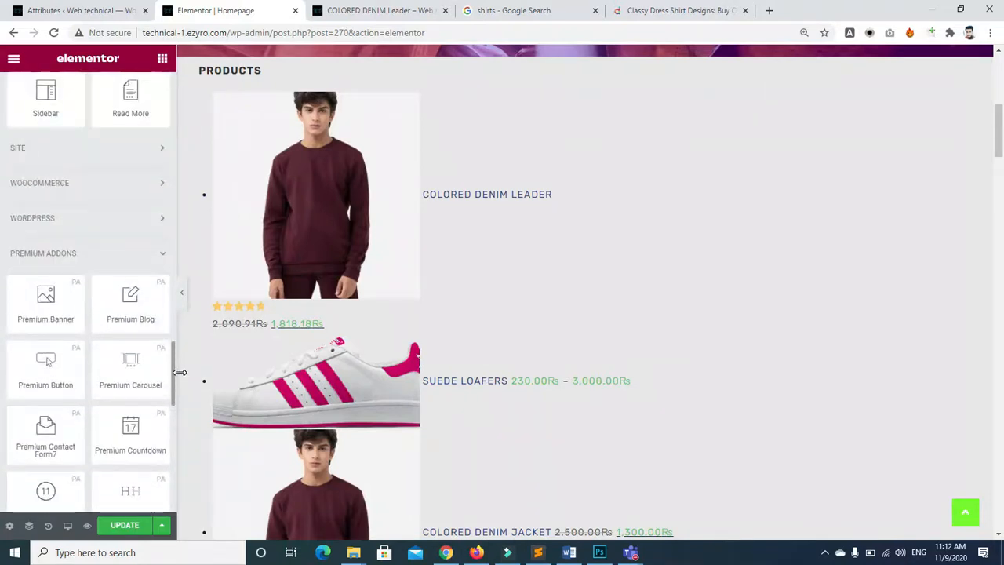
click(160, 182)
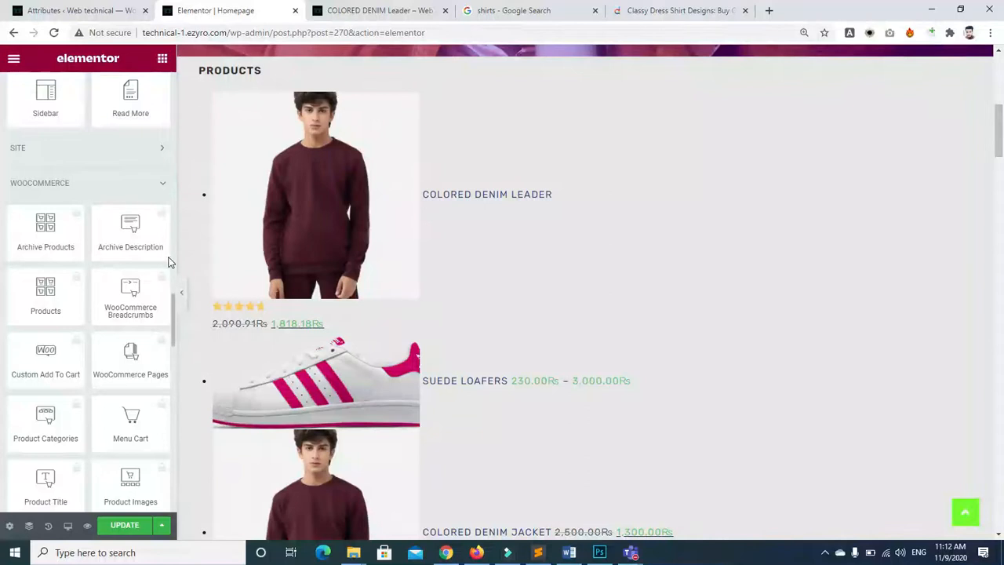
drag(173, 306, 166, 365)
scroll(164, 369, down, 4)
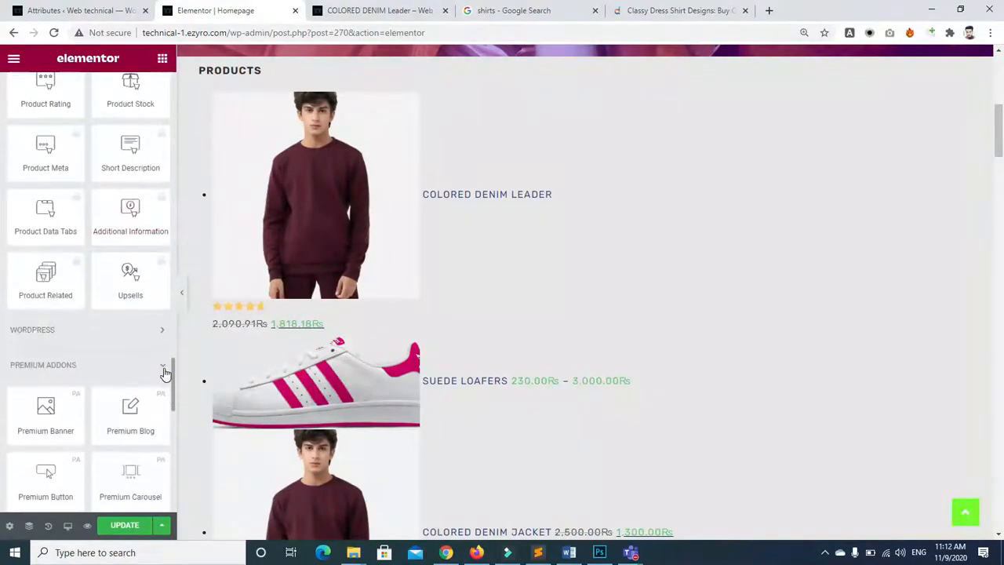
scroll(163, 386, down, 5)
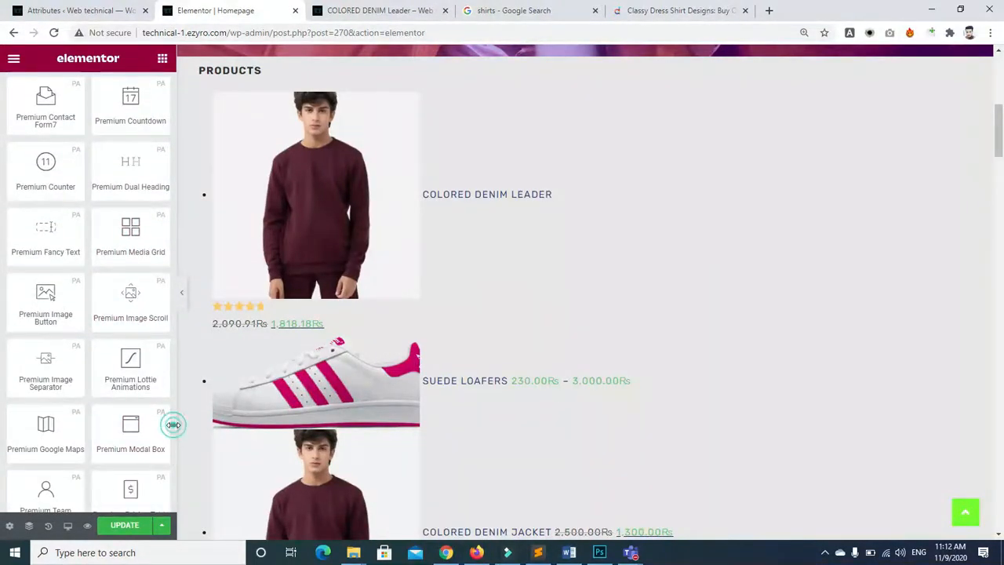
drag(171, 429, 169, 404)
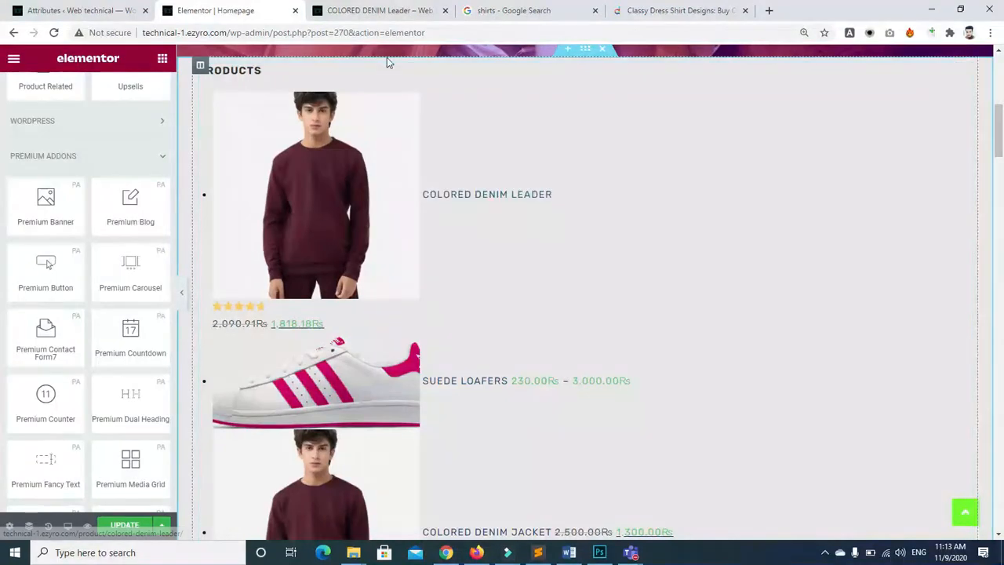
Update the Homepage and load the site's front page, technical-1.ezyro.com, in place of the Colored Denim Leader page
click(363, 12)
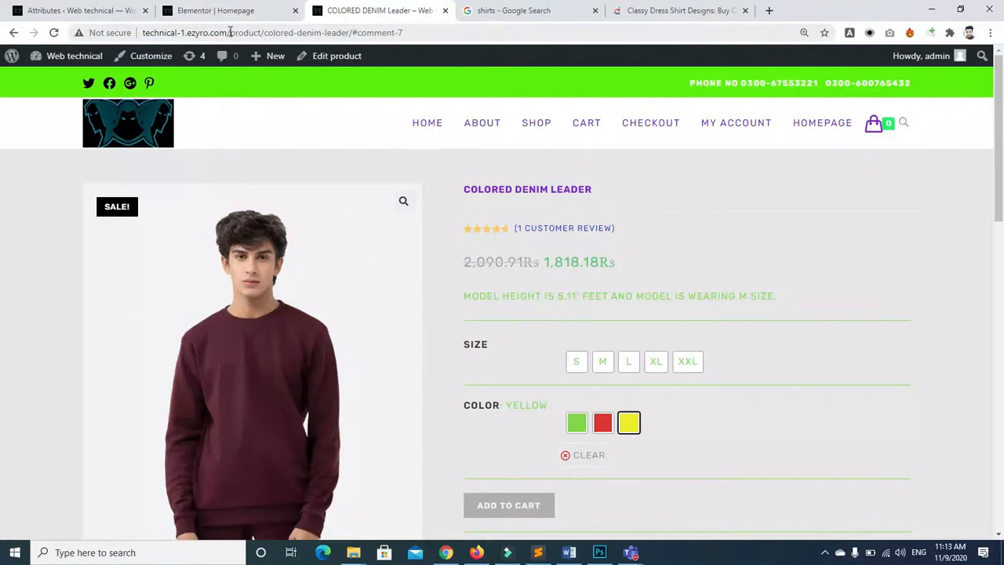
drag(230, 32, 404, 32)
key(BackSpace)
key(Return)
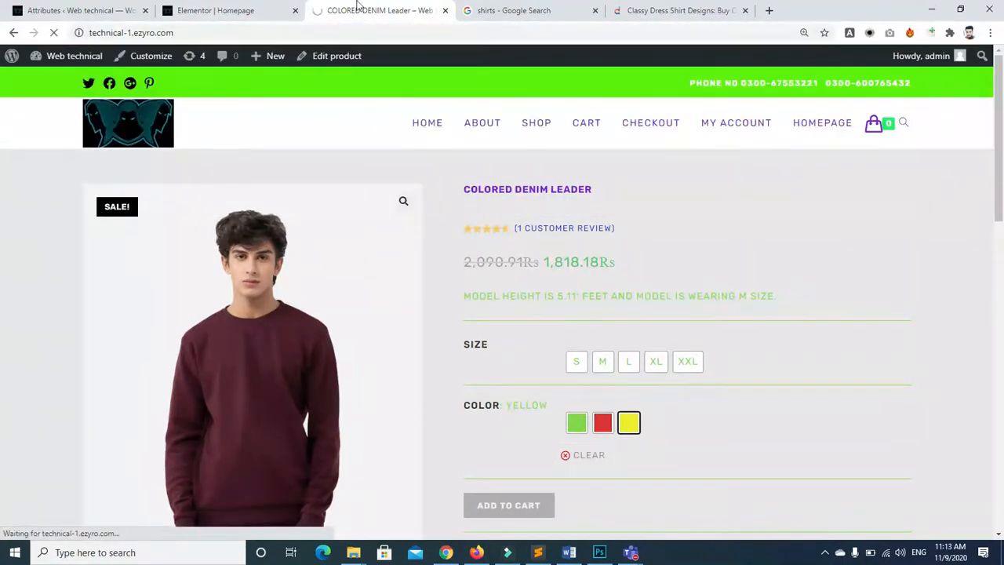
click(235, 10)
click(352, 12)
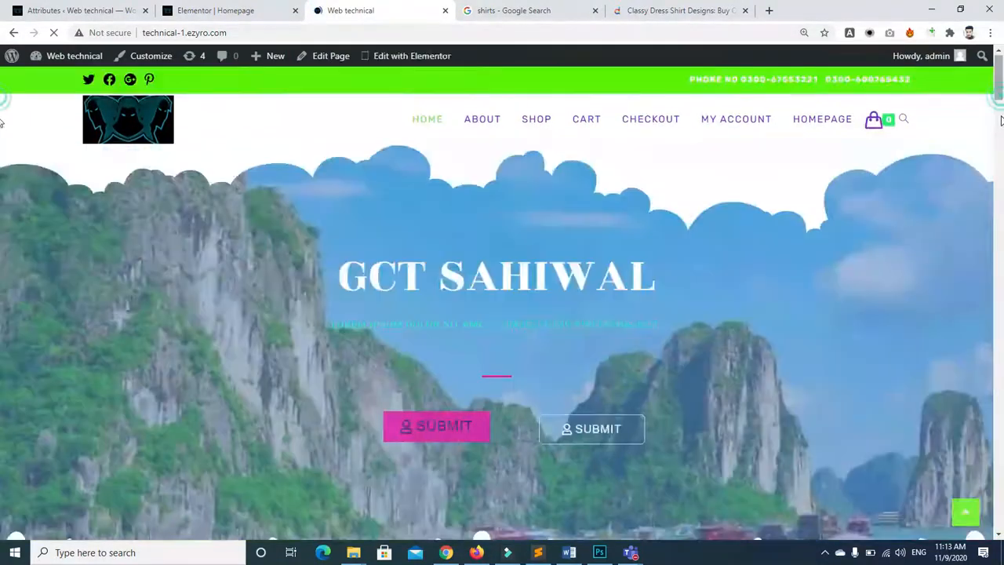
drag(1001, 117, 1001, 71)
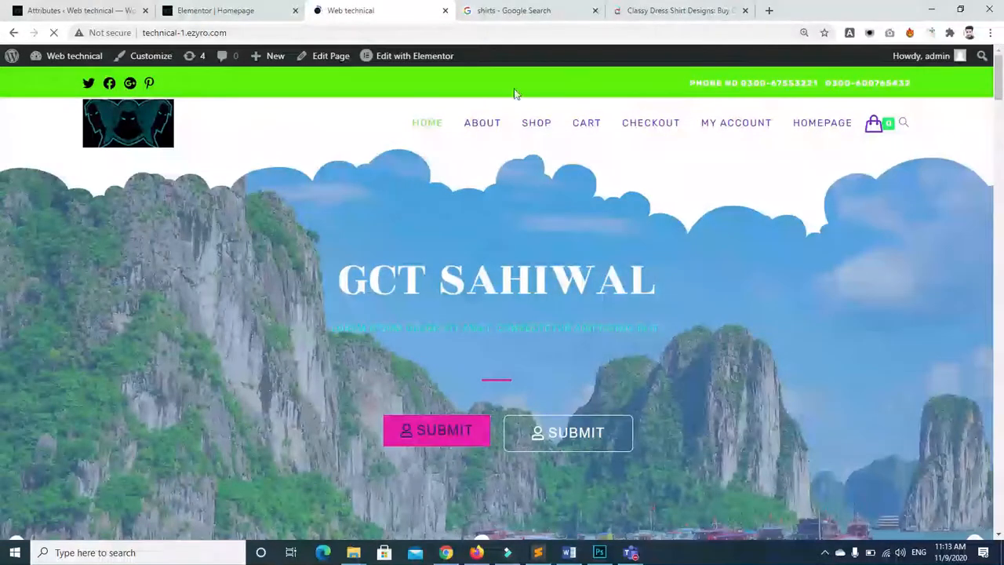
Compare with the page's header in the Elementor editor and open the live Homepage at its Products section
click(180, 10)
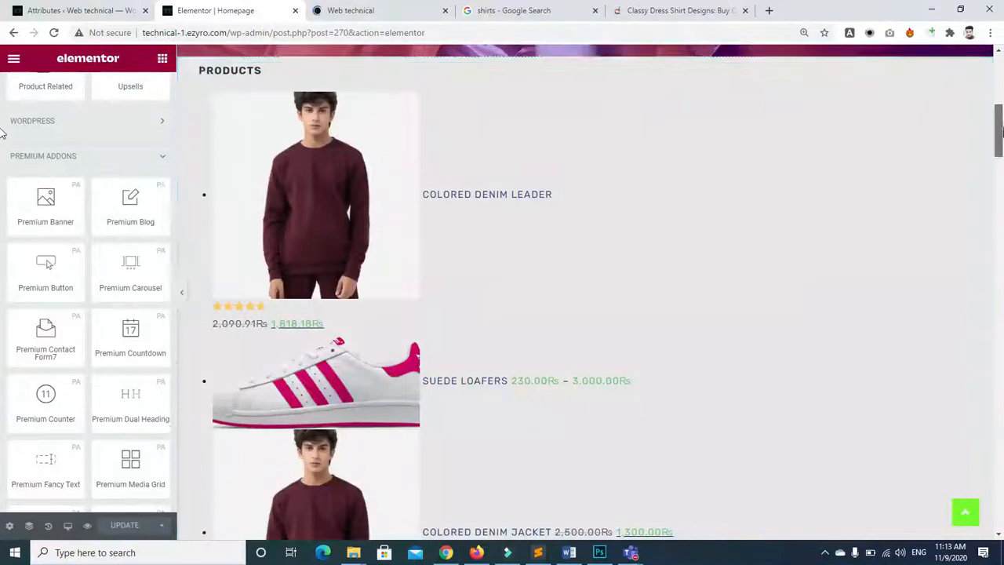
drag(1002, 132, 1002, 77)
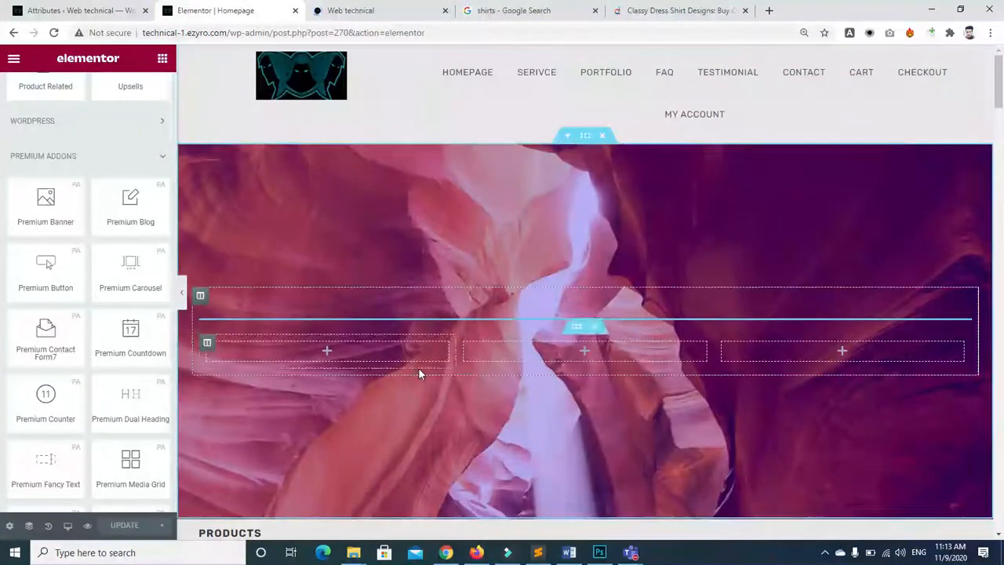
click(375, 14)
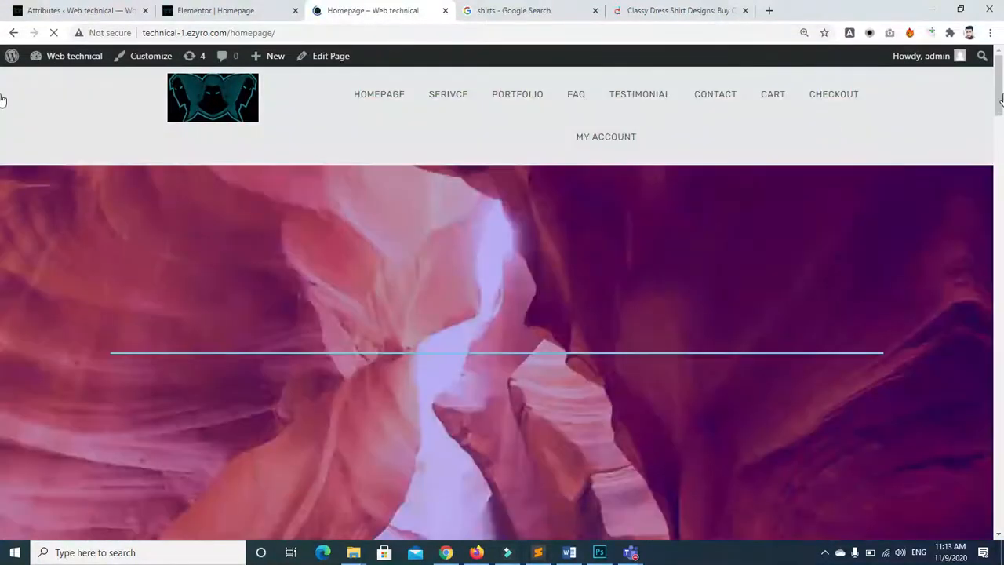
drag(1001, 95, 1001, 147)
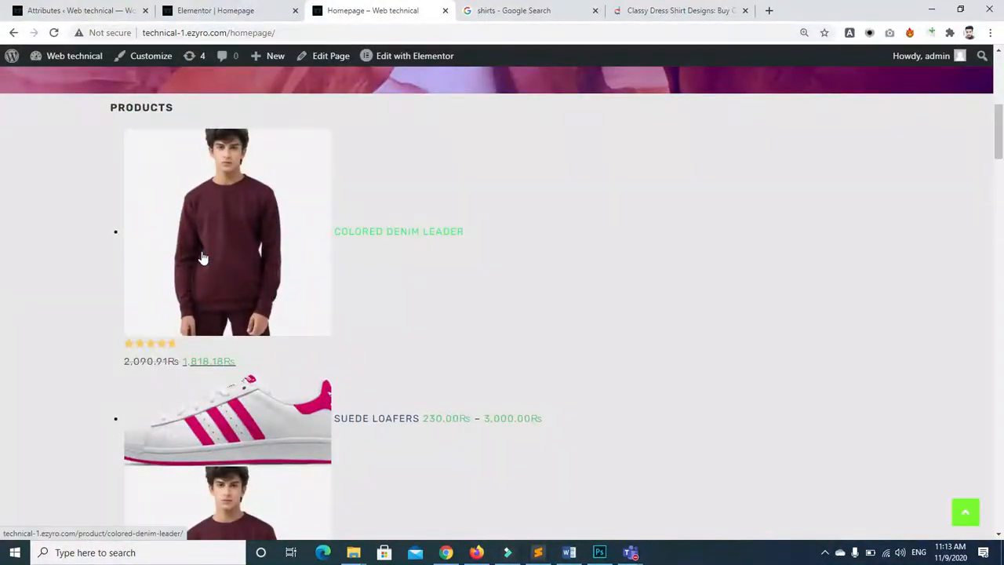
Open the Colored Denim Leader product from the Homepage's Products list and review its page
click(351, 234)
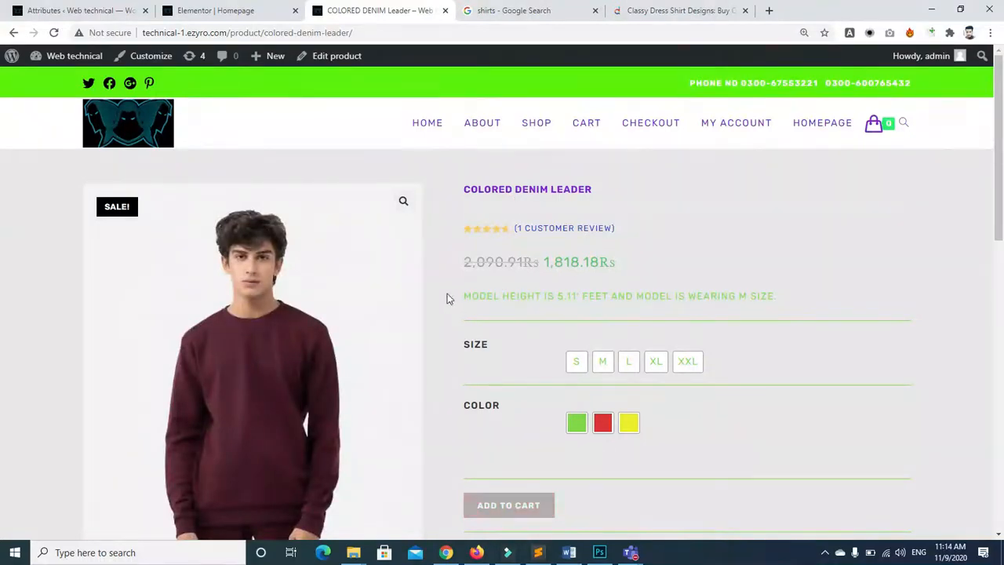
scroll(2, 156, down, 3)
scroll(2, 212, up, 3)
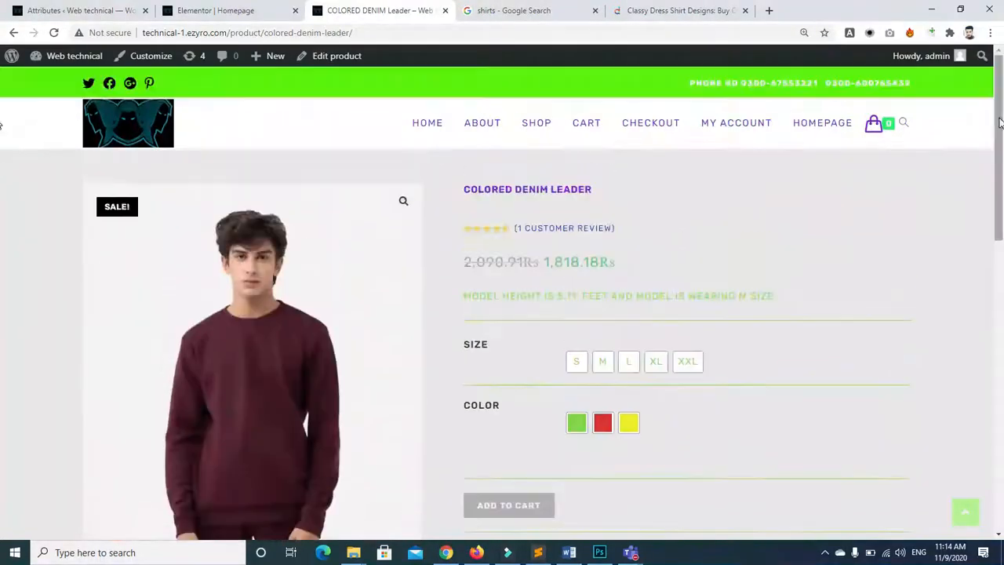
Return to the live Homepage and look through the products listed above the Service section
click(14, 33)
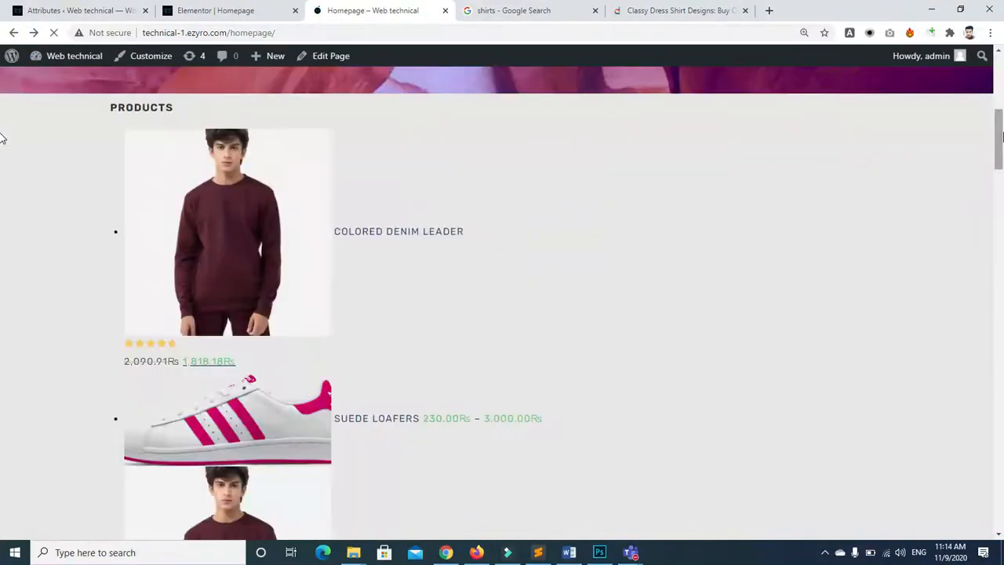
scroll(2, 157, down, 5)
scroll(2, 180, down, 1)
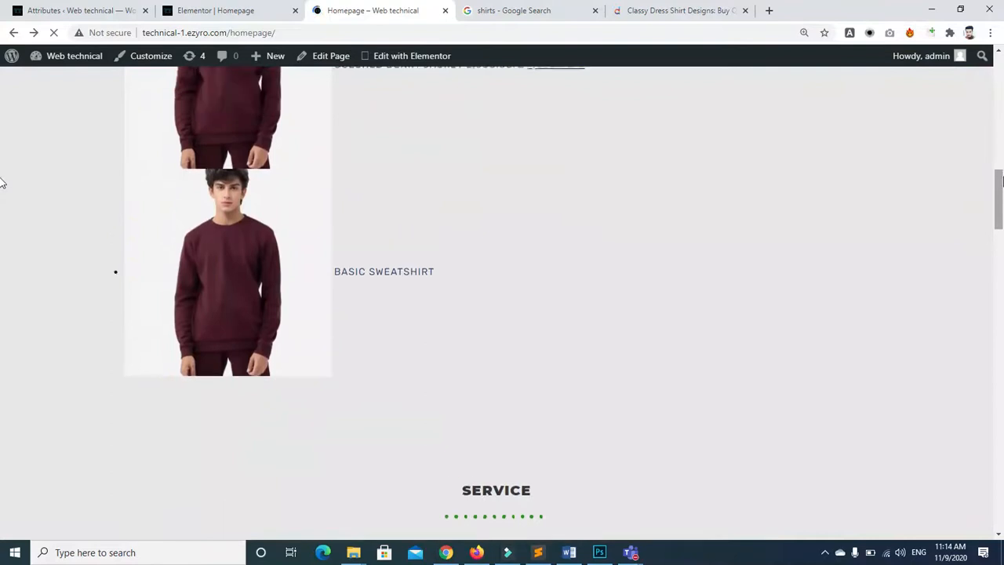
scroll(1, 157, up, 4)
mouse_move(1003, 128)
mouse_down()
mouse_move(1003, 269)
mouse_move(1001, 118)
mouse_up()
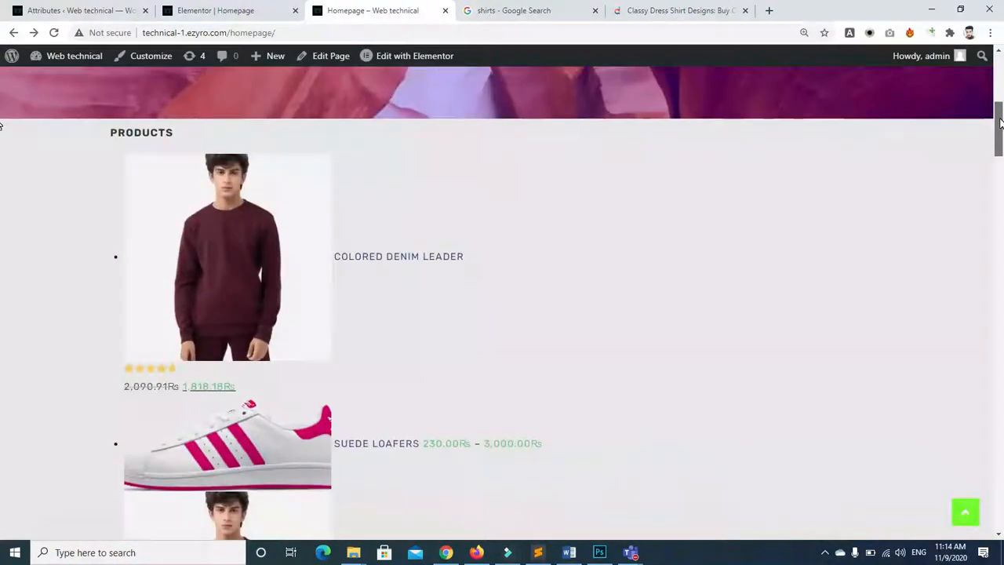
Reopen the Colored Denim Leader product from the Homepage and show its size and color options
click(210, 282)
click(380, 259)
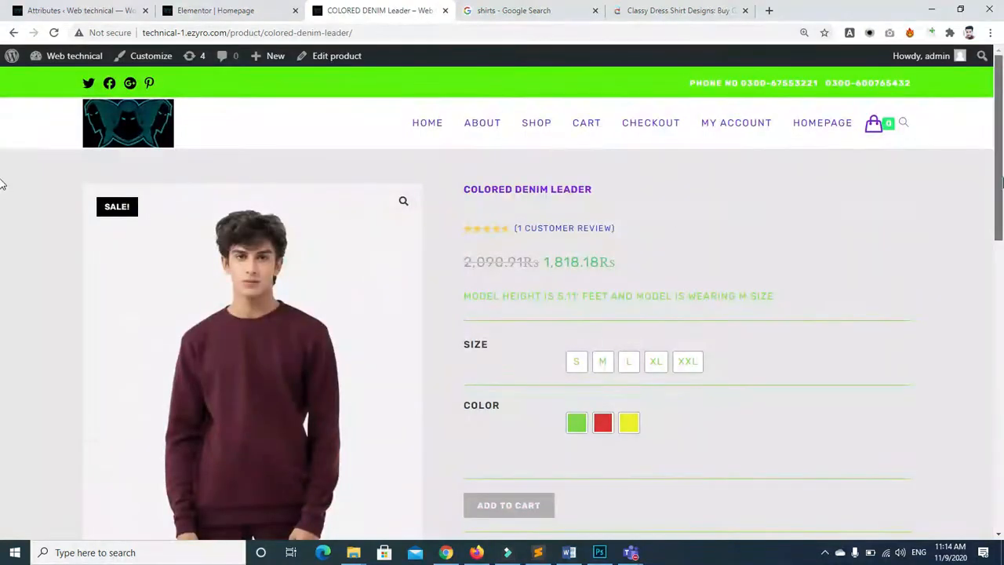
scroll(4, 184, down, 3)
scroll(4, 231, up, 2)
scroll(5, 176, down, 1)
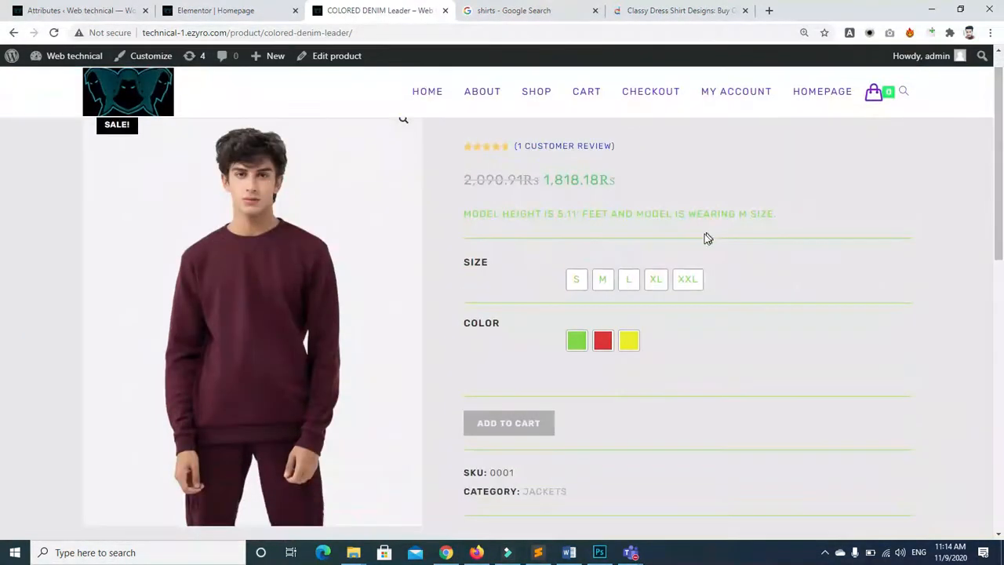
Try the S, M and L size swatches and look over the rest of the product page
click(576, 284)
click(601, 284)
click(631, 281)
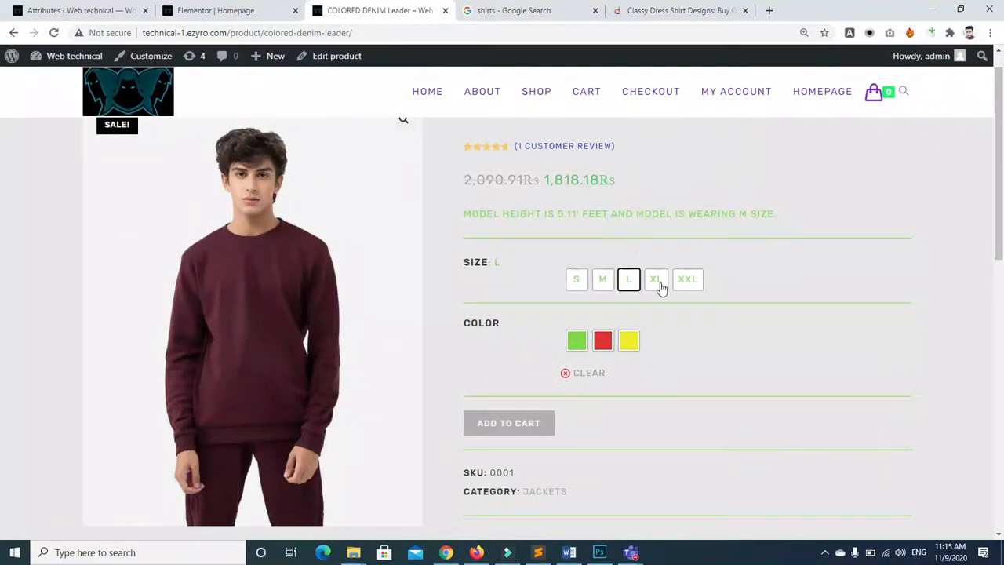
scroll(2, 177, down, 3)
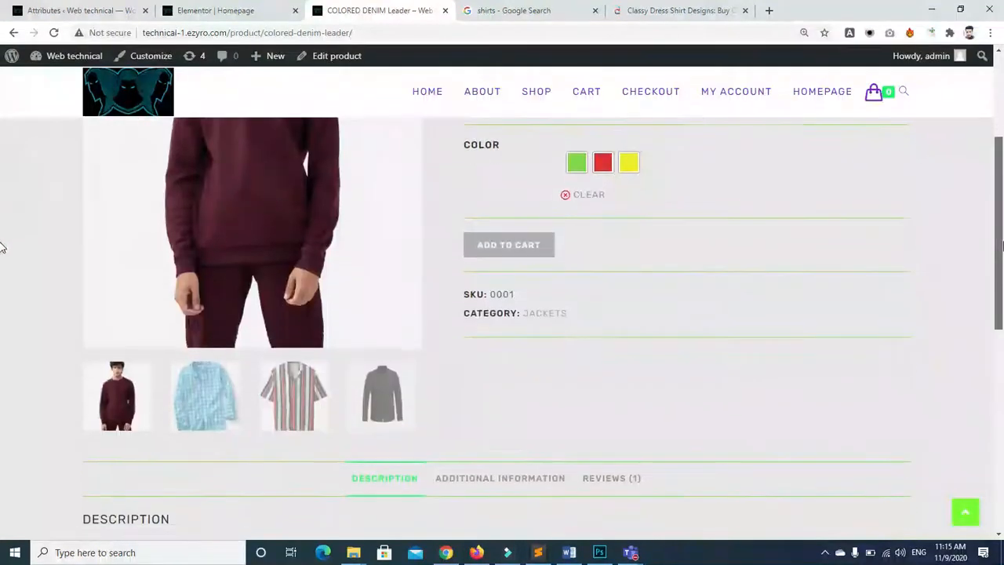
scroll(3, 246, up, 3)
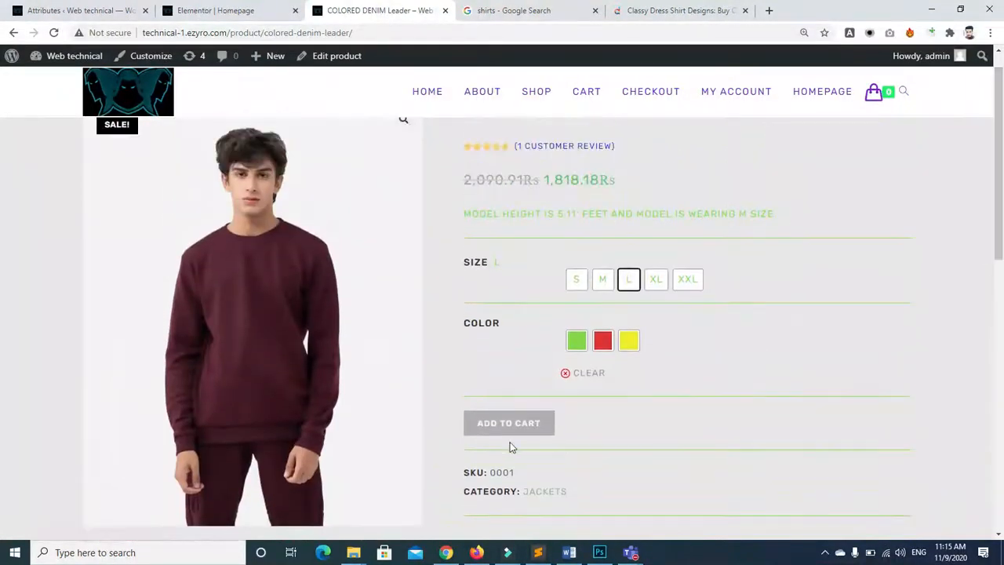
Select size S and the green color for the Colored Denim Leader product
click(576, 279)
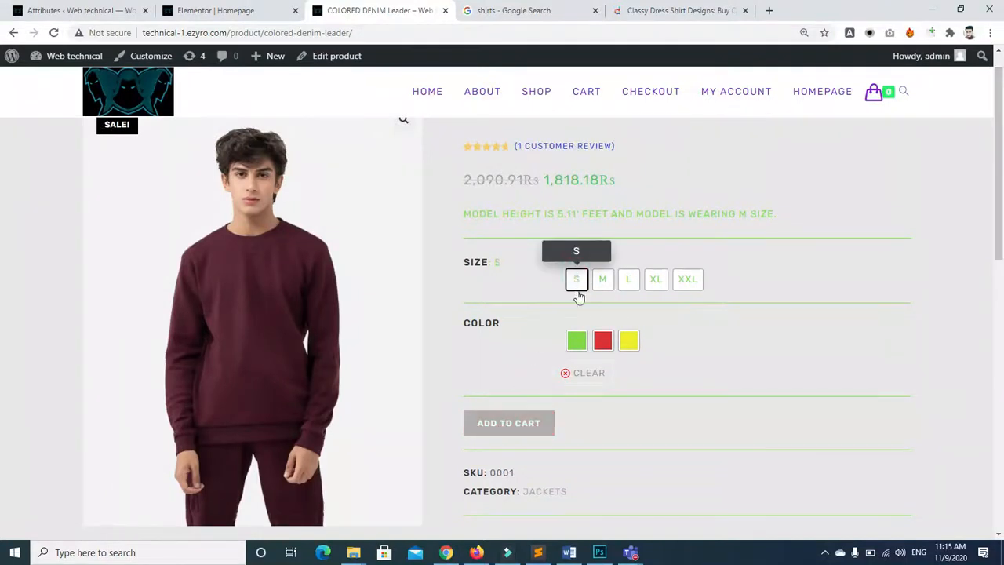
click(578, 340)
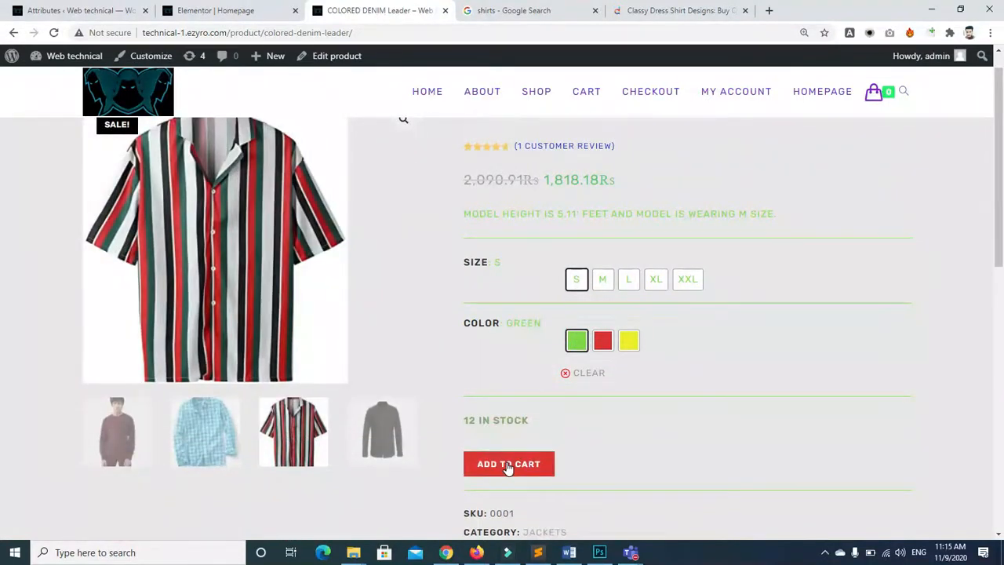
Add the selected Colored Denim Leader variation to the cart and review the cart totals
click(508, 463)
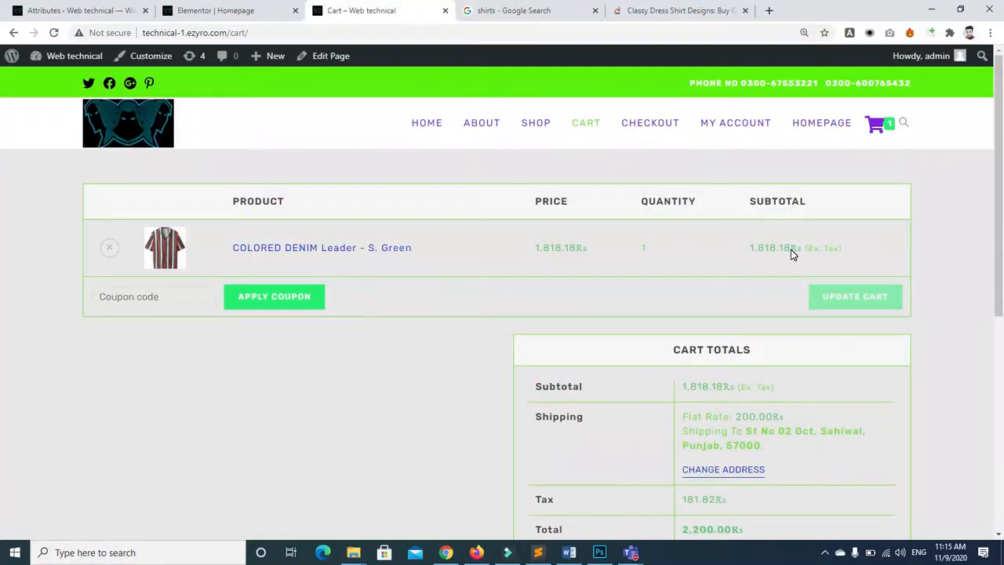
scroll(983, 276, down, 2)
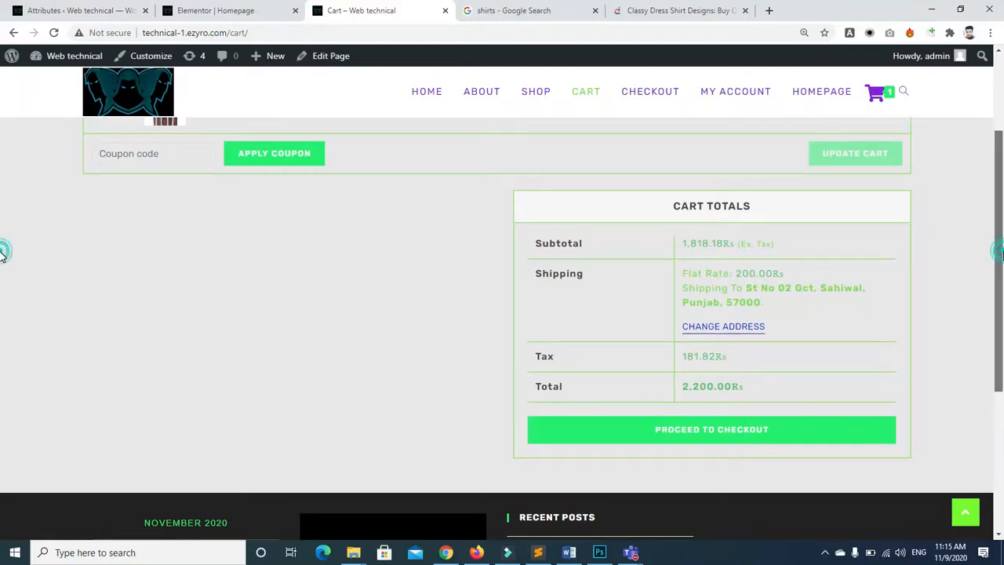
scroll(3, 254, up, 2)
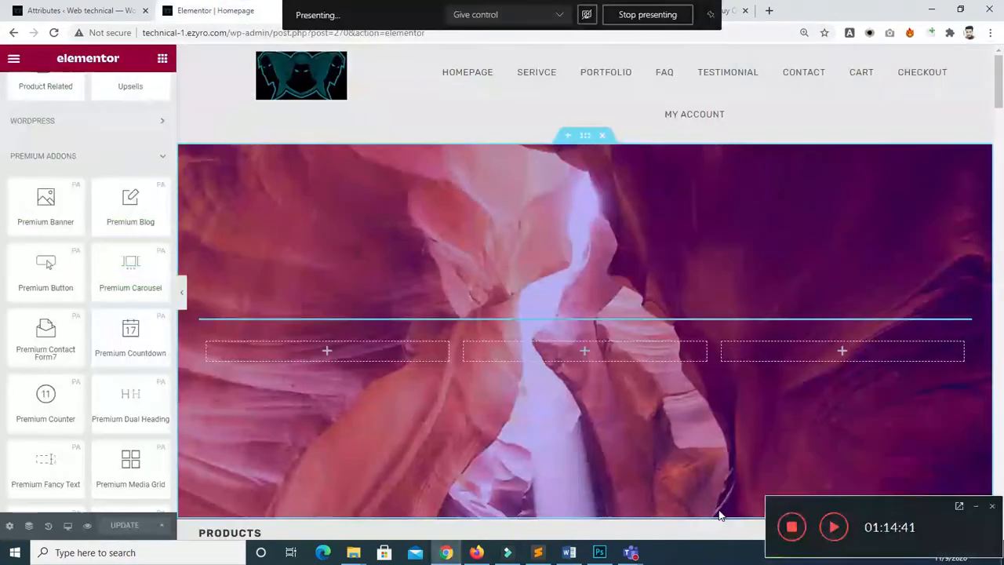
Open the Colored Denim Leader product for editing in the WordPress admin and go to its product tags
click(21, 13)
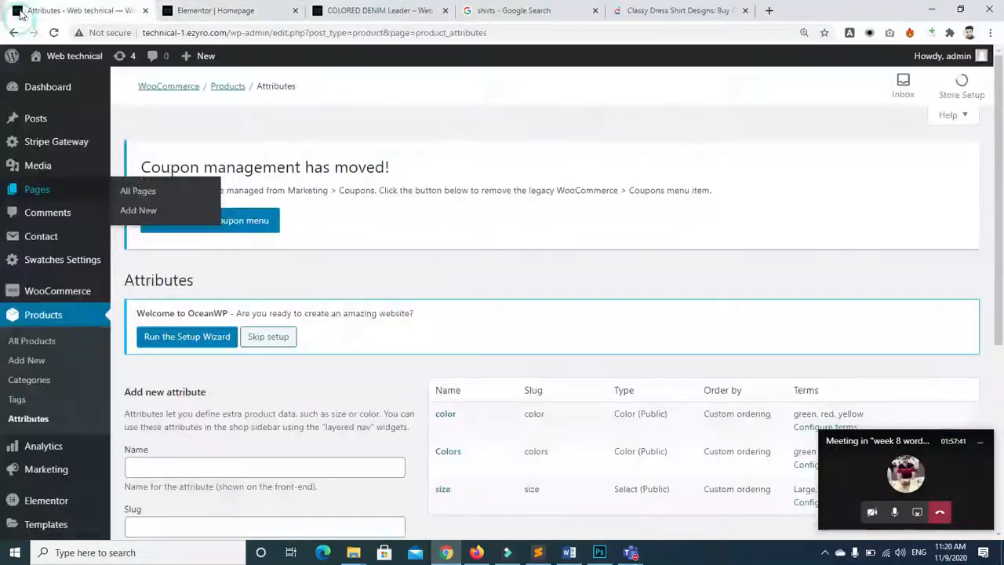
click(60, 316)
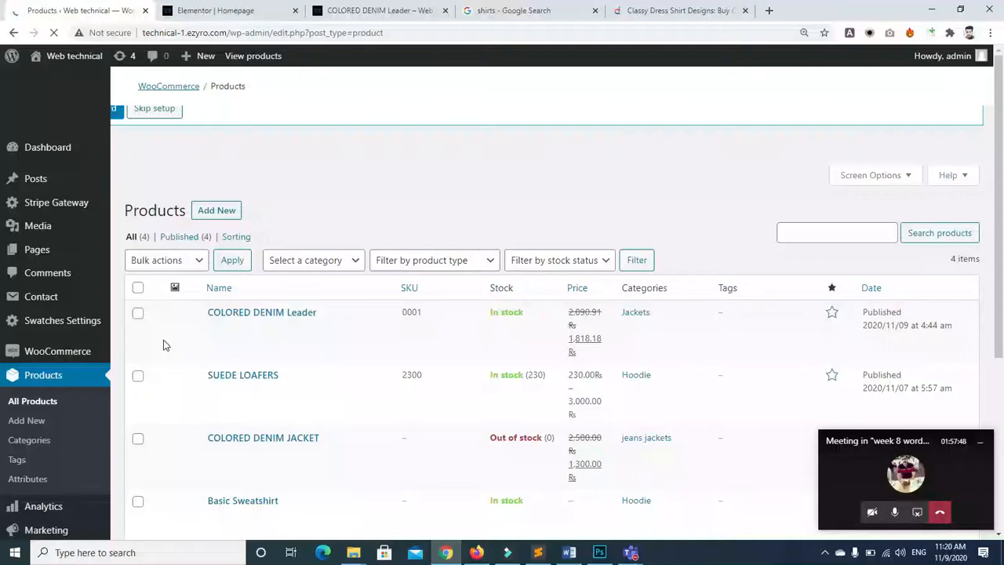
click(251, 328)
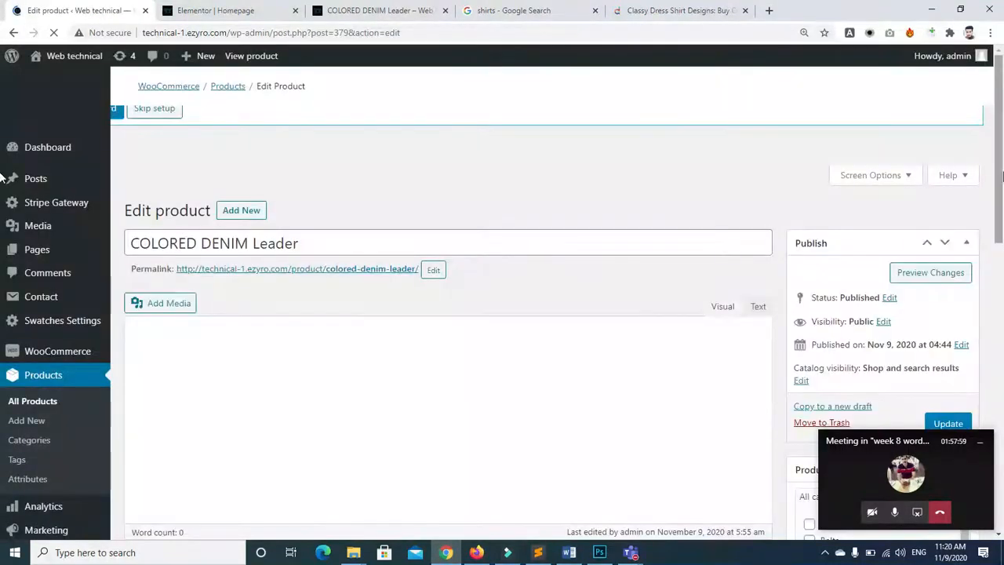
drag(999, 170, 1001, 170)
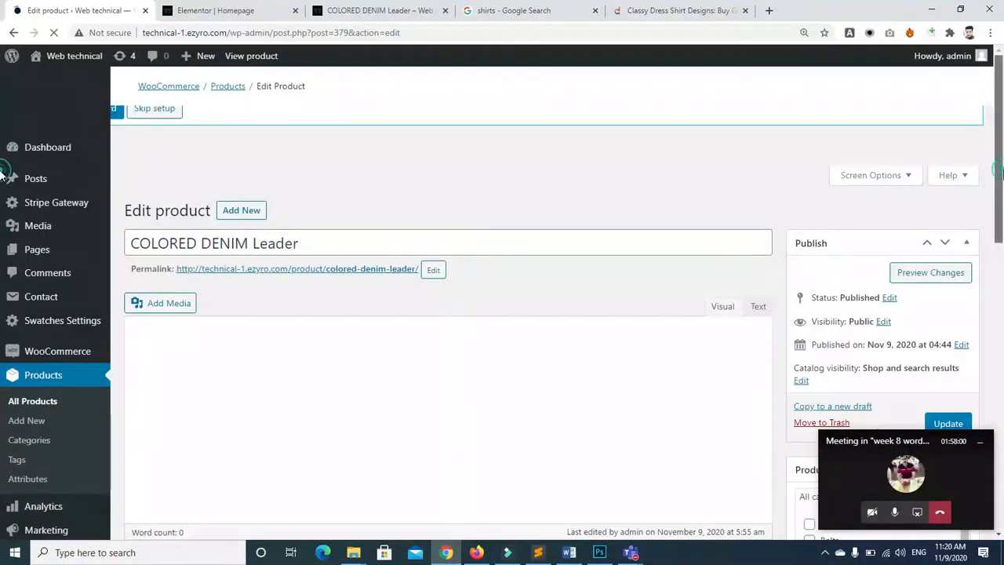
drag(1001, 231, 1002, 329)
click(832, 400)
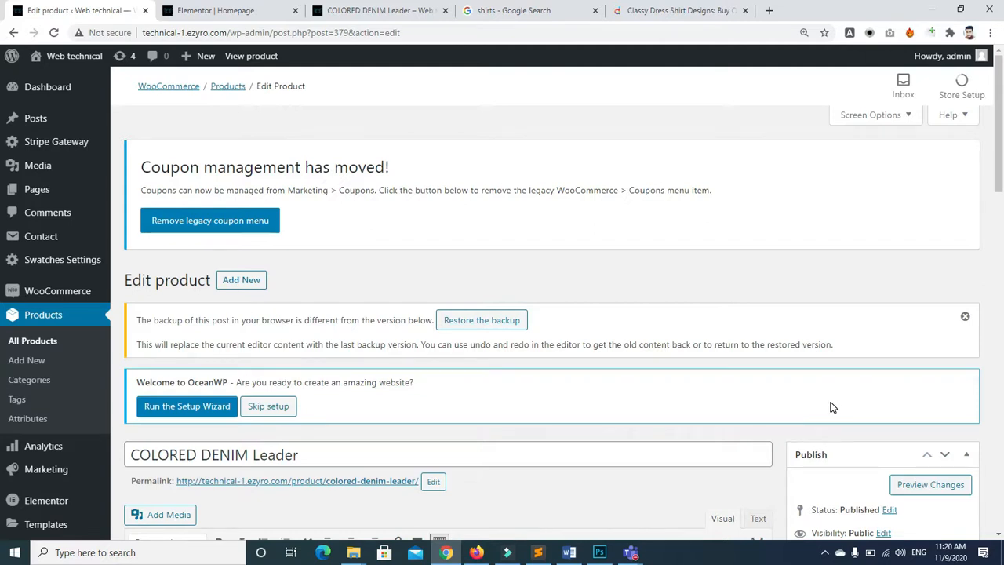
drag(1001, 135, 1000, 313)
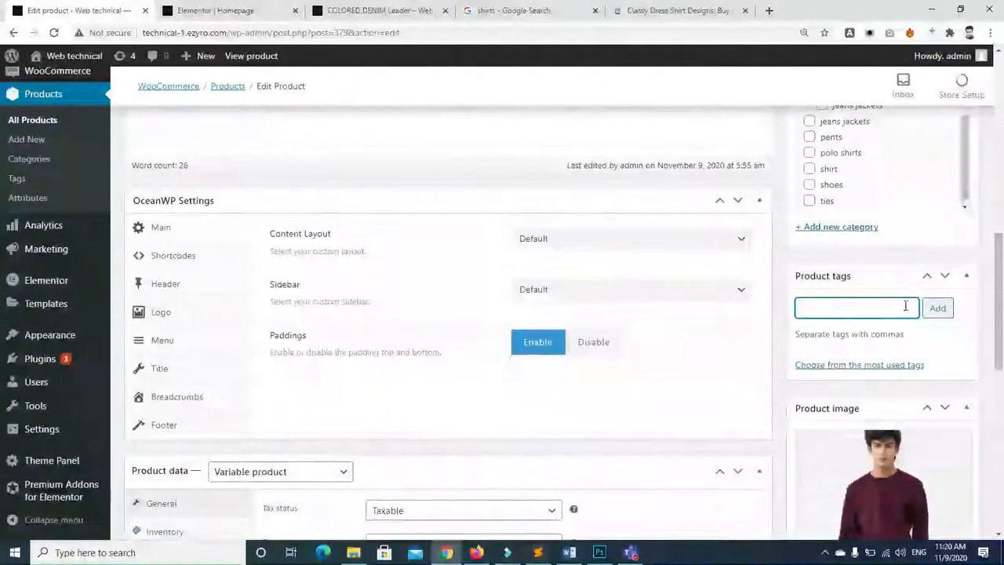
Add the product tags "jackets" and "leader jackets" to the Colored Denim Leader product
click(872, 308)
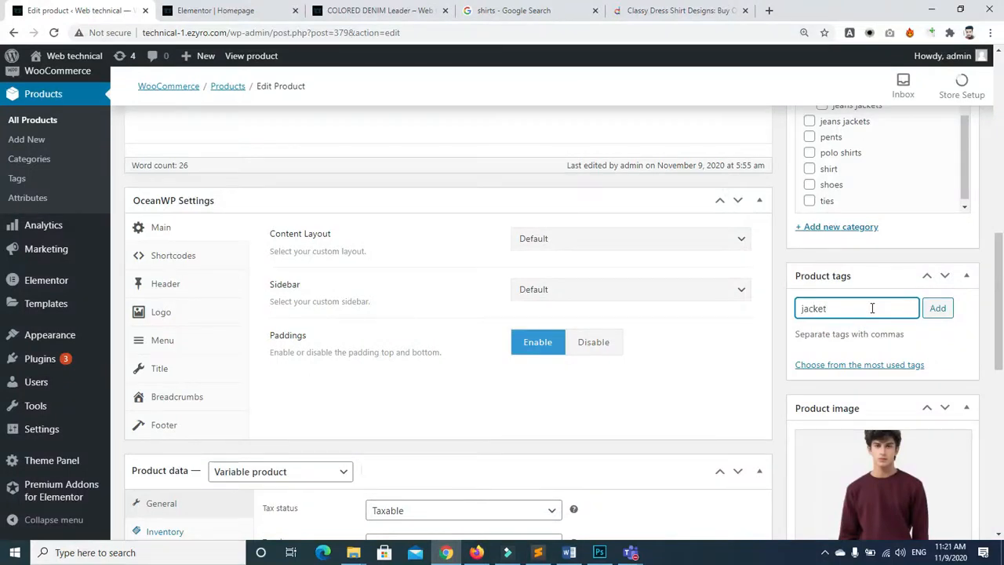
key(Return)
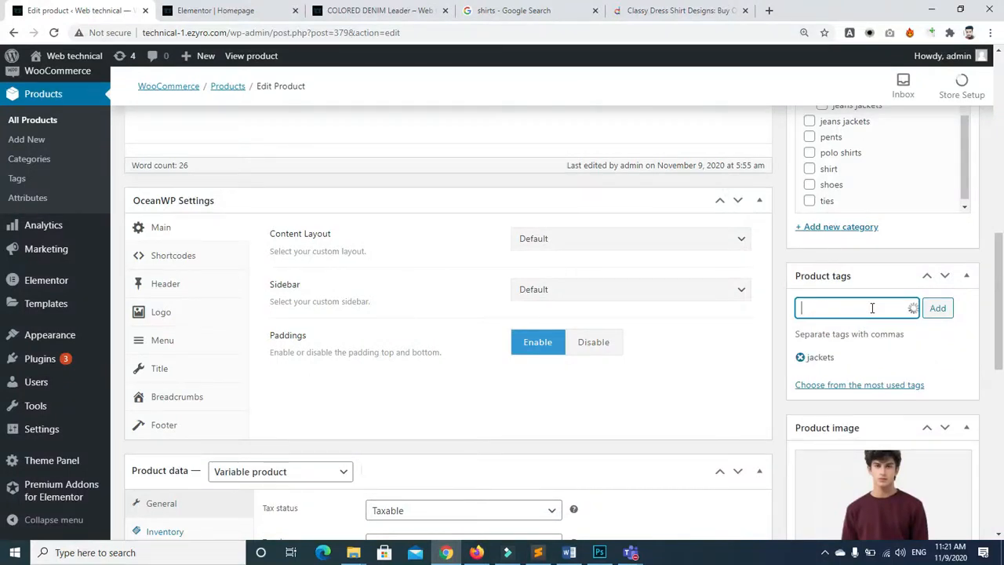
click(871, 311)
text(jackets)
click(937, 309)
click(866, 308)
click(848, 301)
text(leade)
click(939, 310)
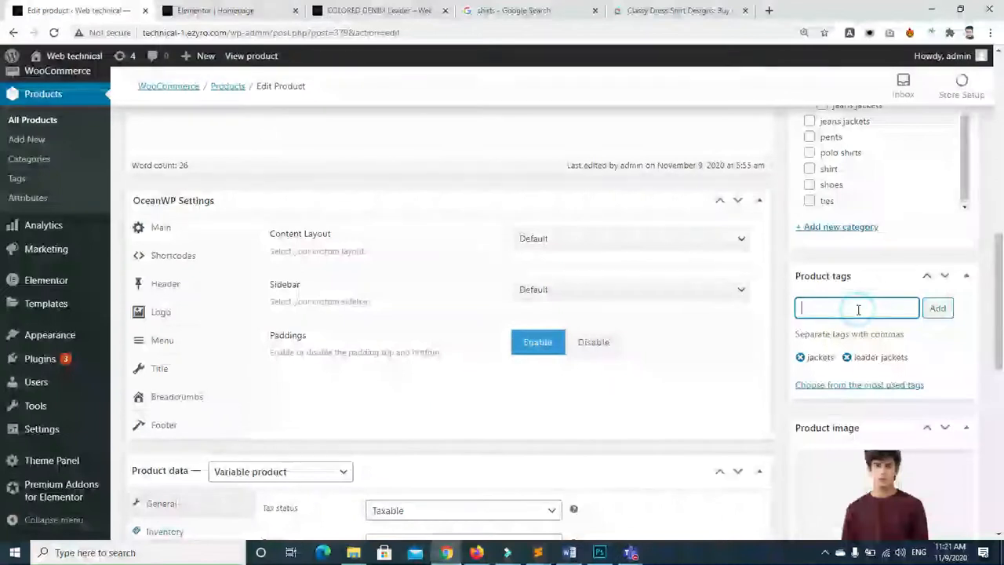
Show the list of most used product tags
click(861, 386)
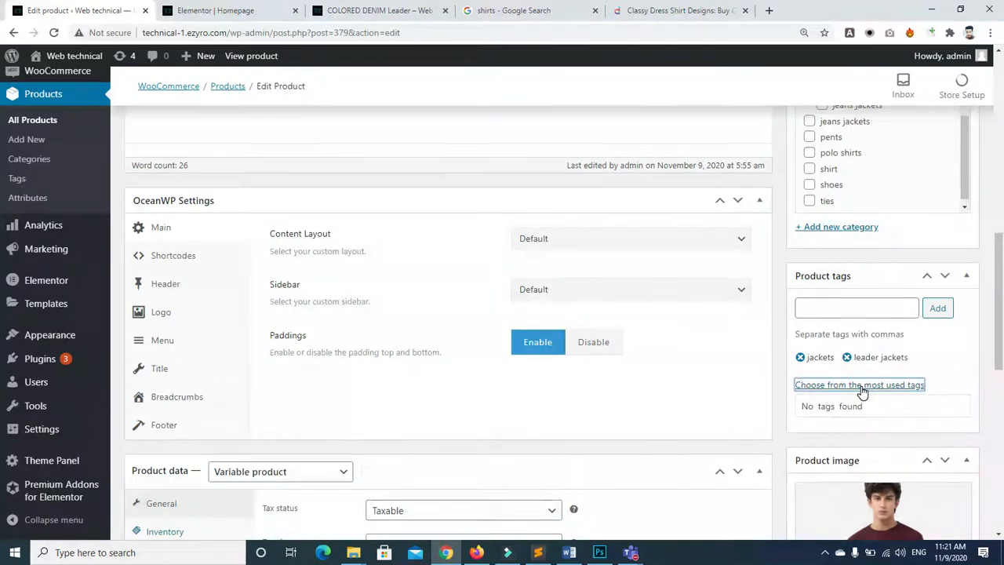
click(851, 405)
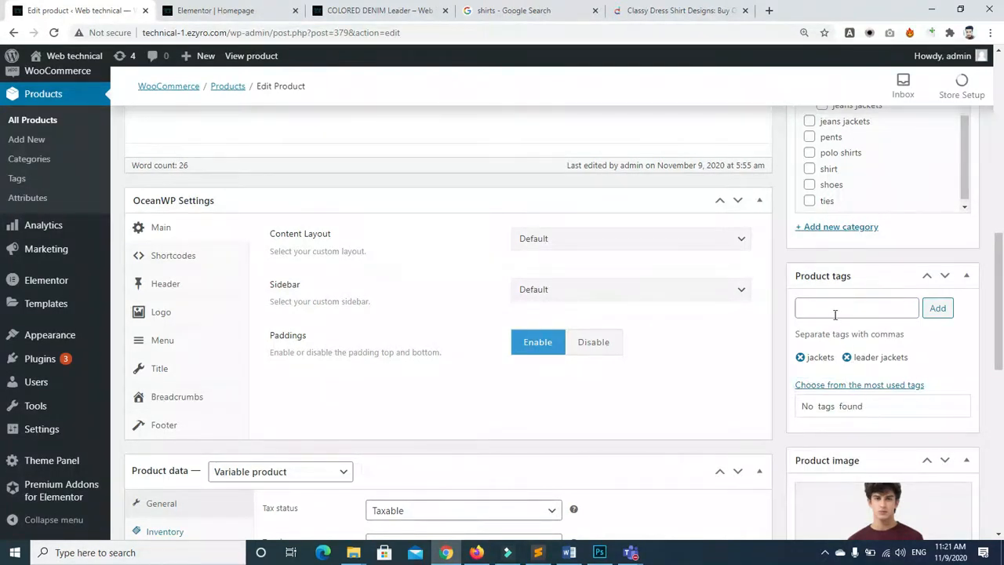
click(851, 407)
Add the product tag "shirt" and update the Colored Denim Leader product
click(819, 301)
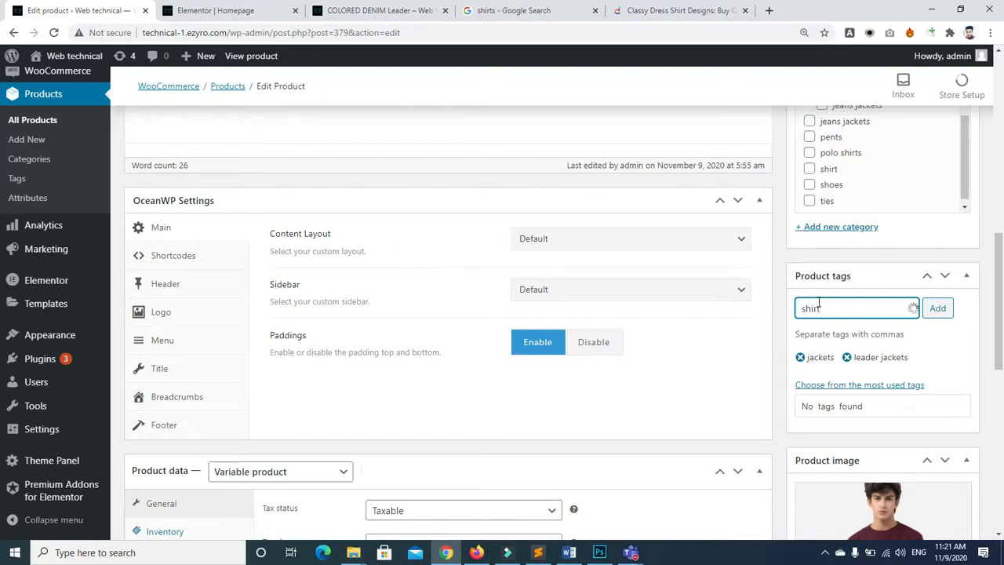
click(936, 310)
double_click(857, 403)
click(856, 404)
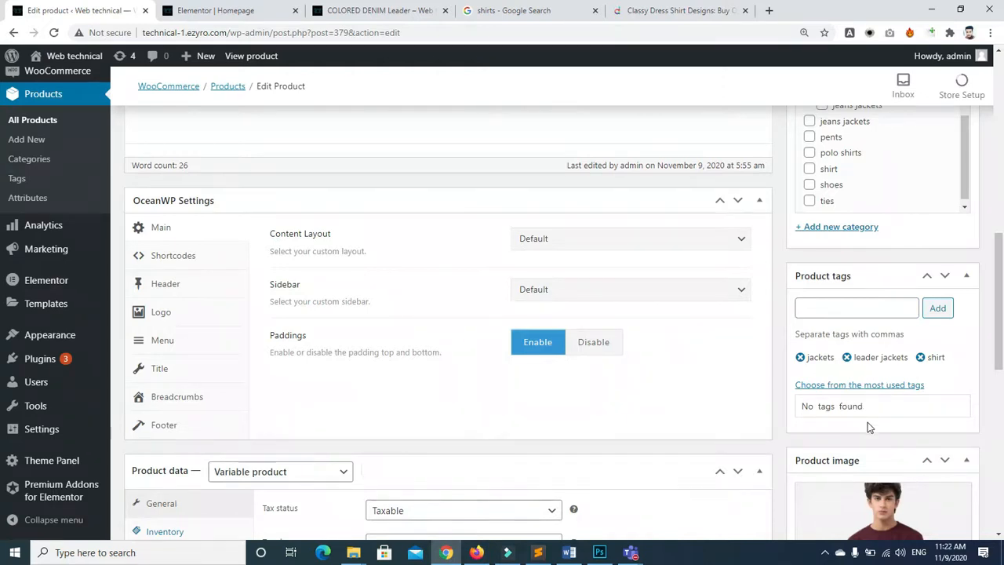
drag(1001, 287, 1003, 244)
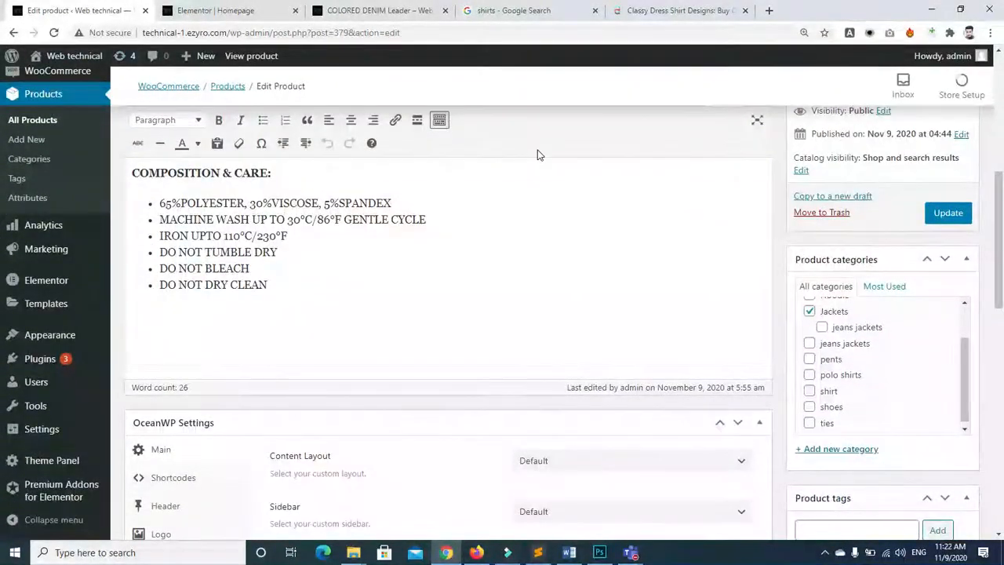
click(945, 221)
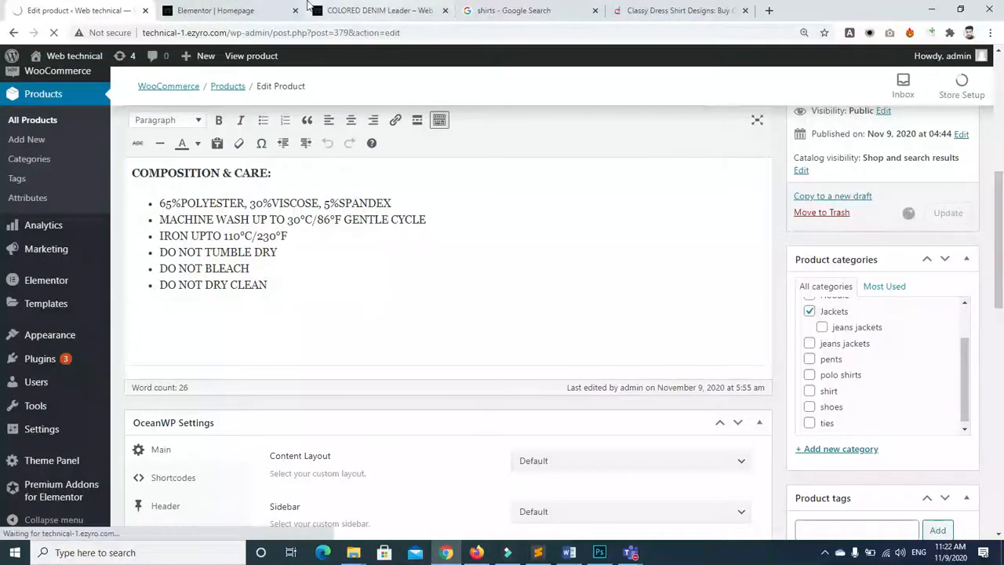
Return to the live product page and search the site for "shirt"
click(259, 11)
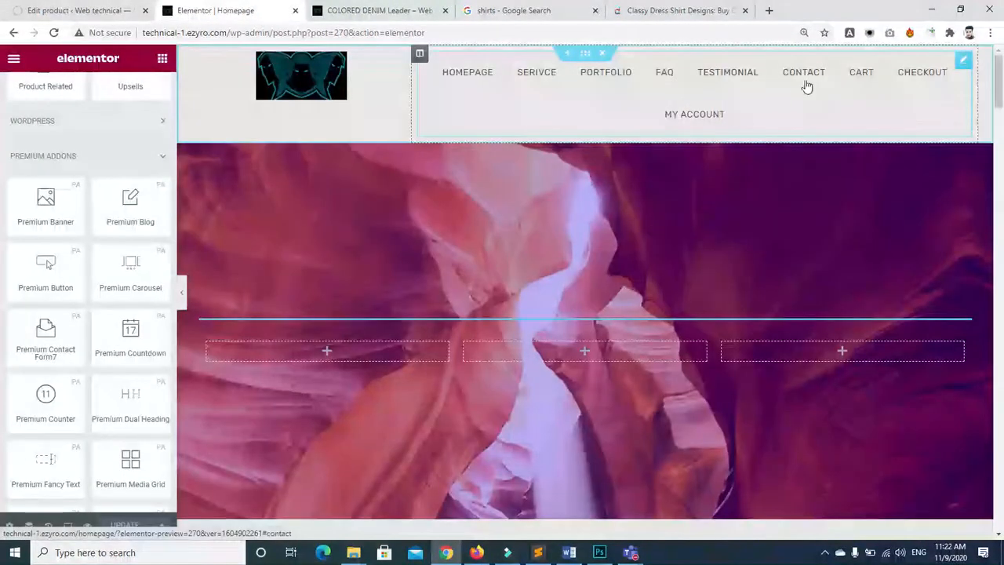
click(421, 14)
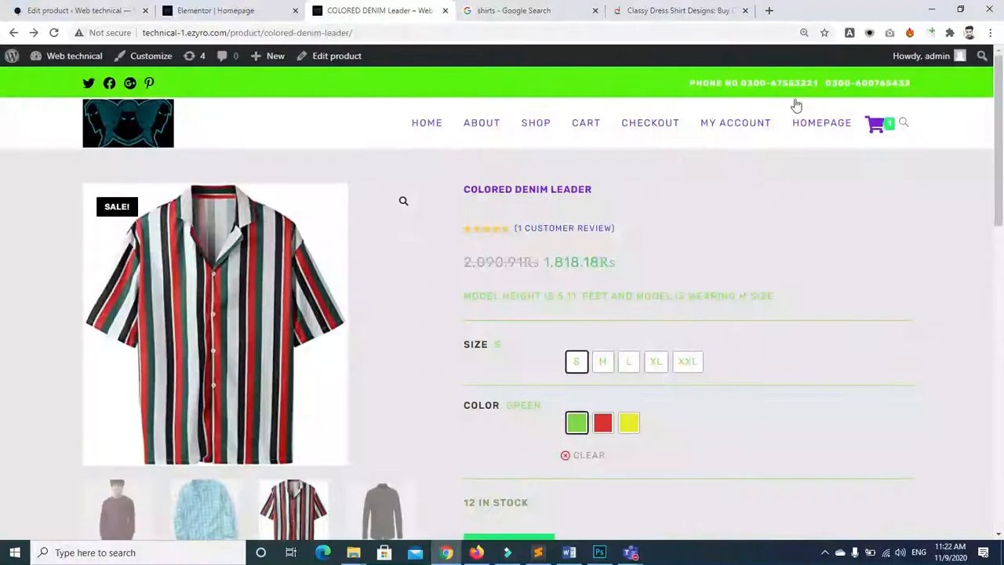
click(903, 123)
click(775, 177)
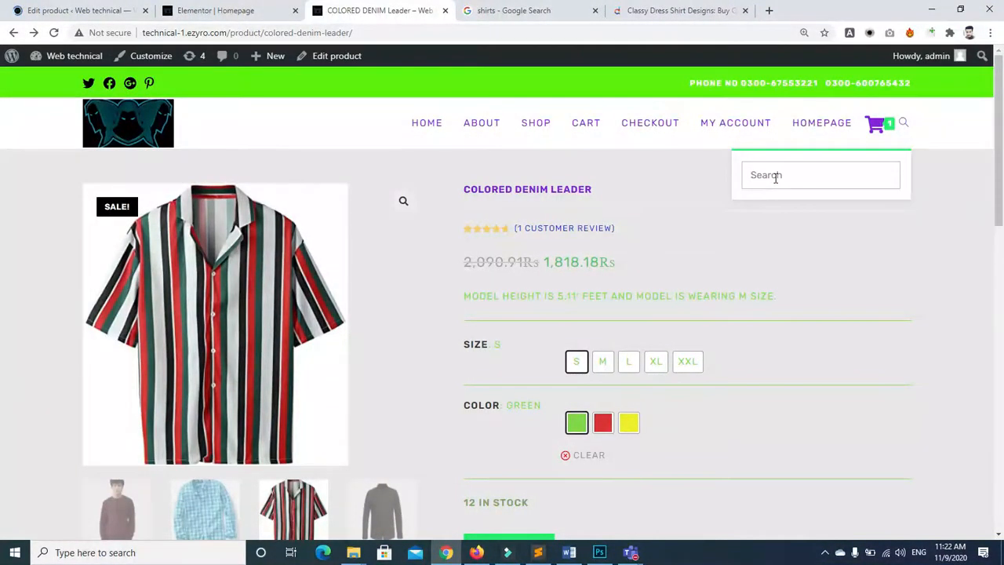
text(shirt)
key(Return)
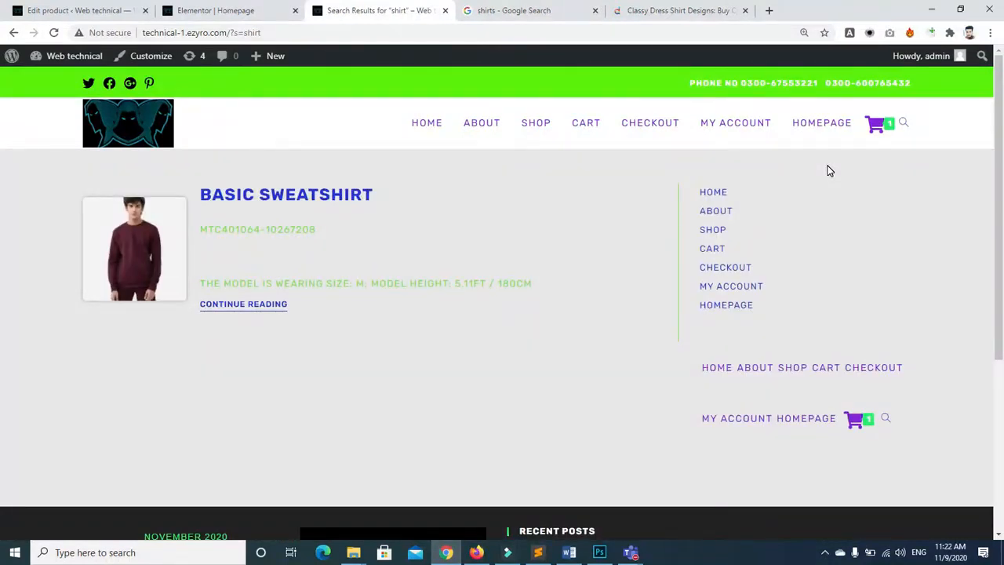
Search the site for "jakets" and remove the Colored Denim Leader item from the cart
click(904, 123)
text(jaket)
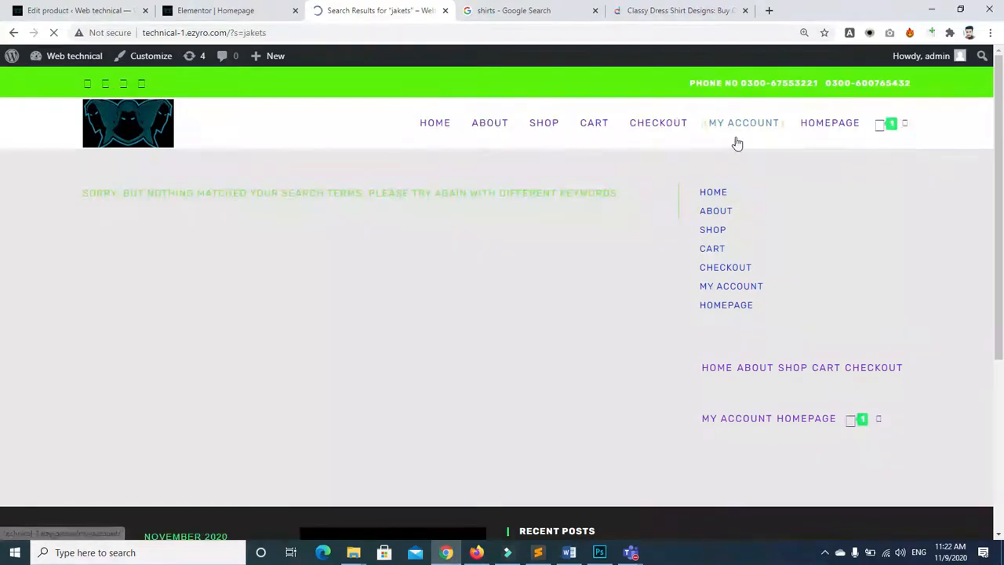
mouse_move(890, 124)
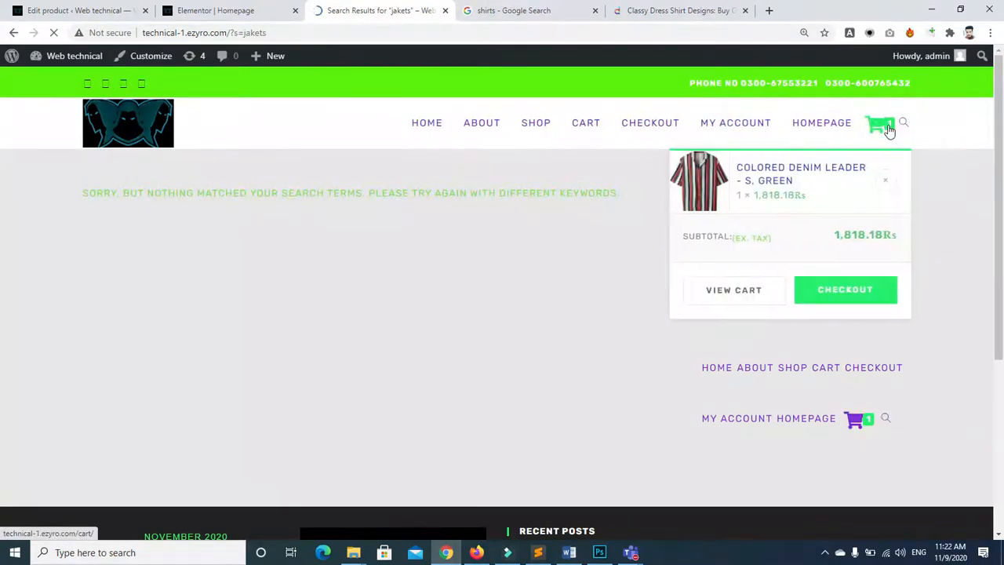
click(890, 179)
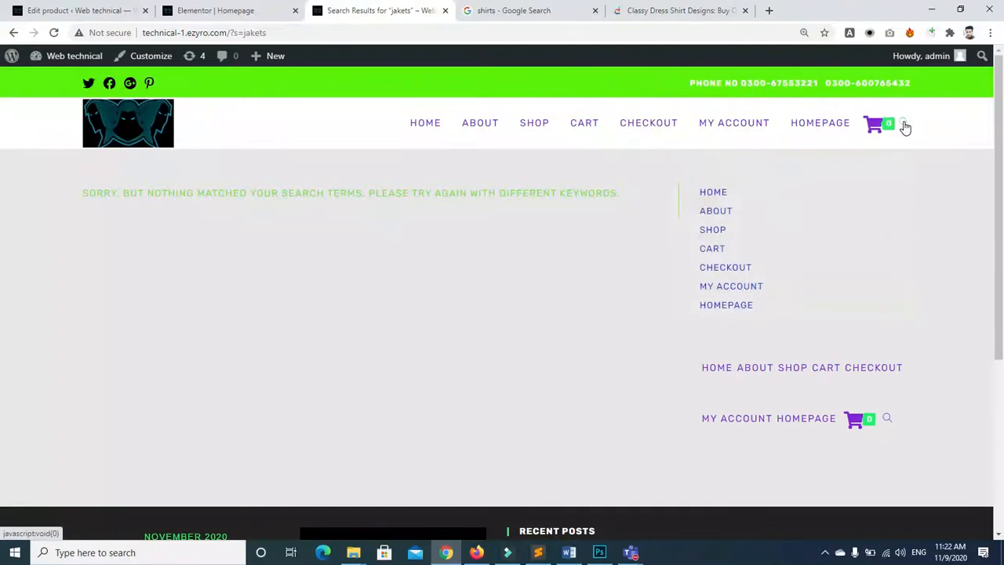
Return to the WordPress admin and search the plugins available to install for "ajax search"
click(64, 12)
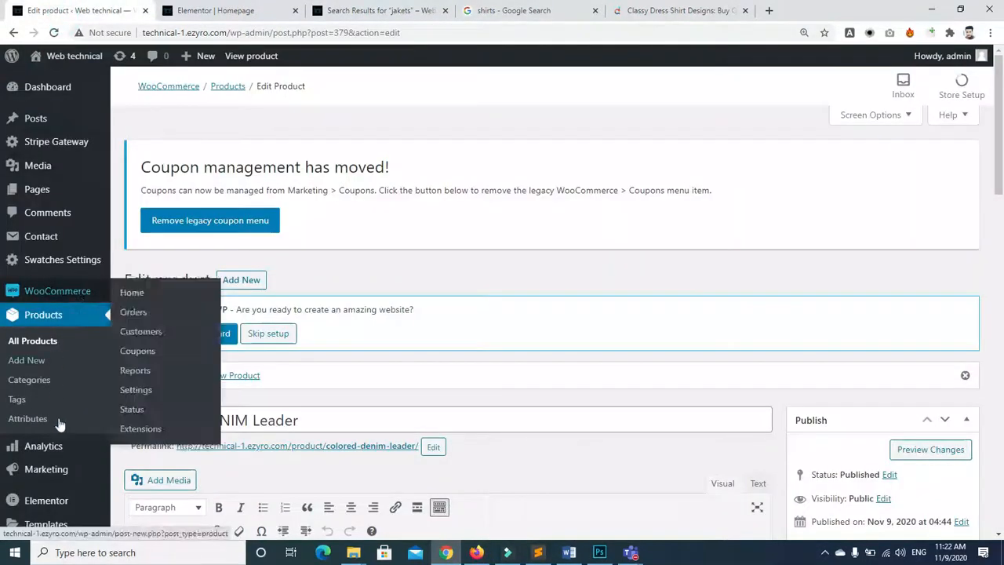
drag(1002, 112, 1002, 137)
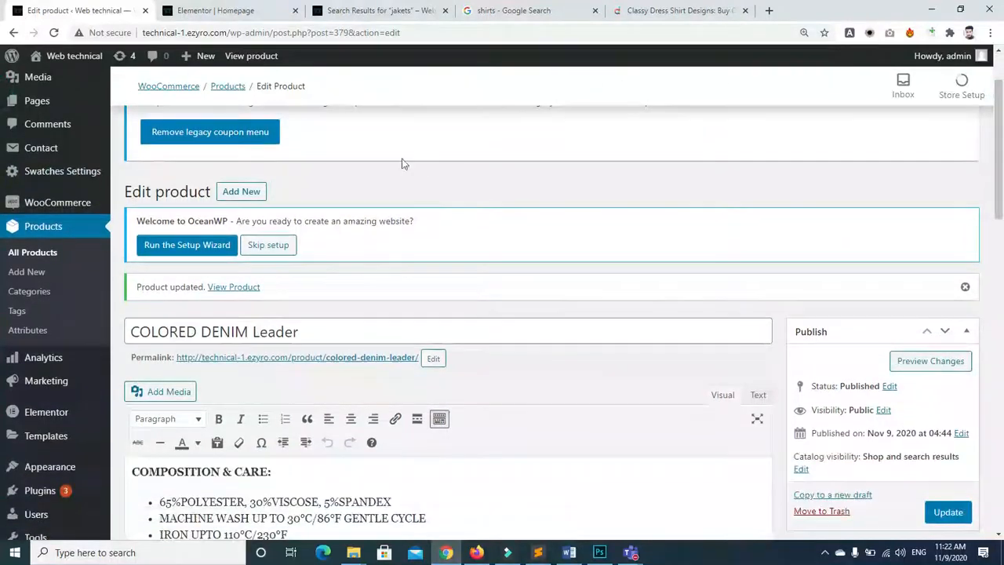
click(63, 493)
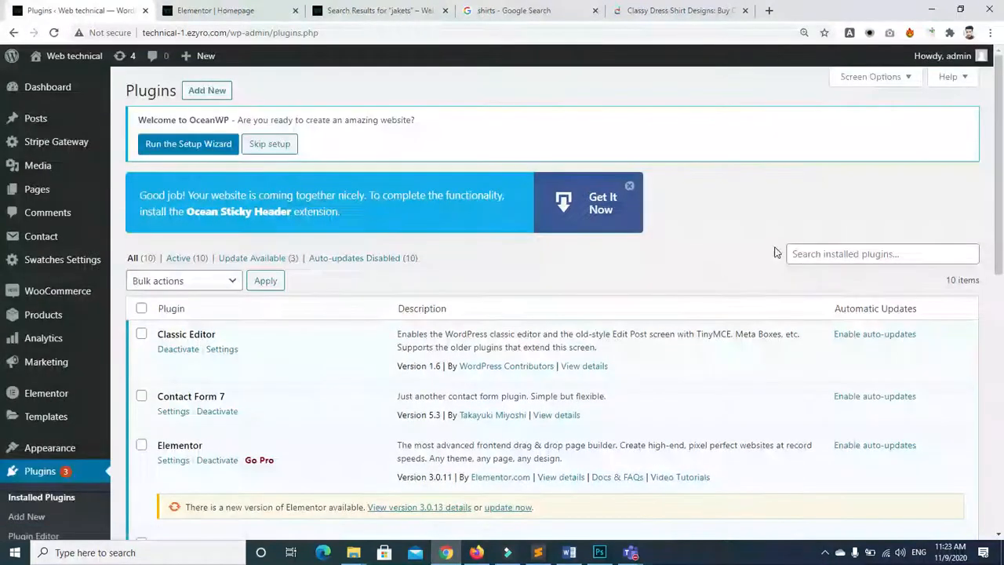
click(825, 255)
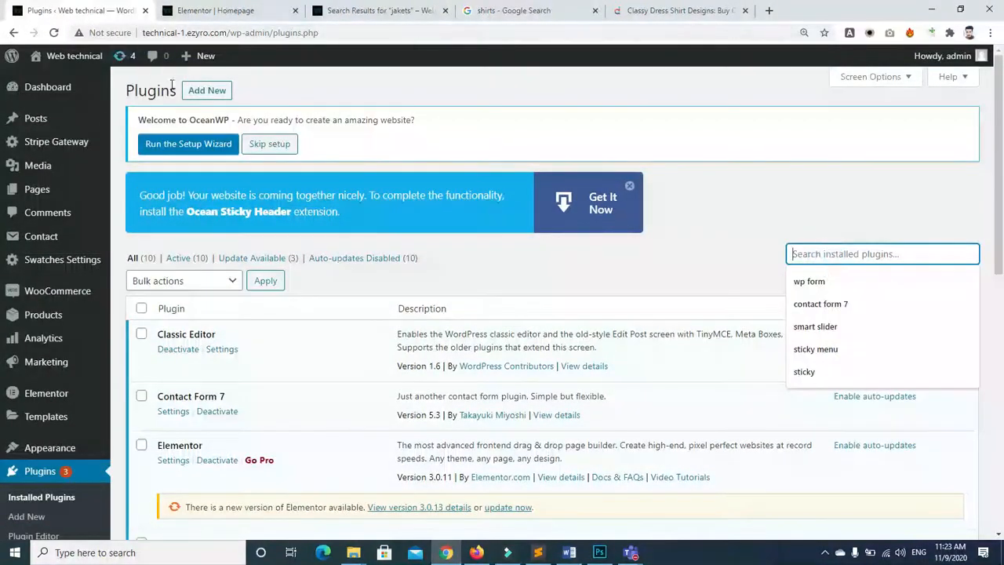
click(206, 90)
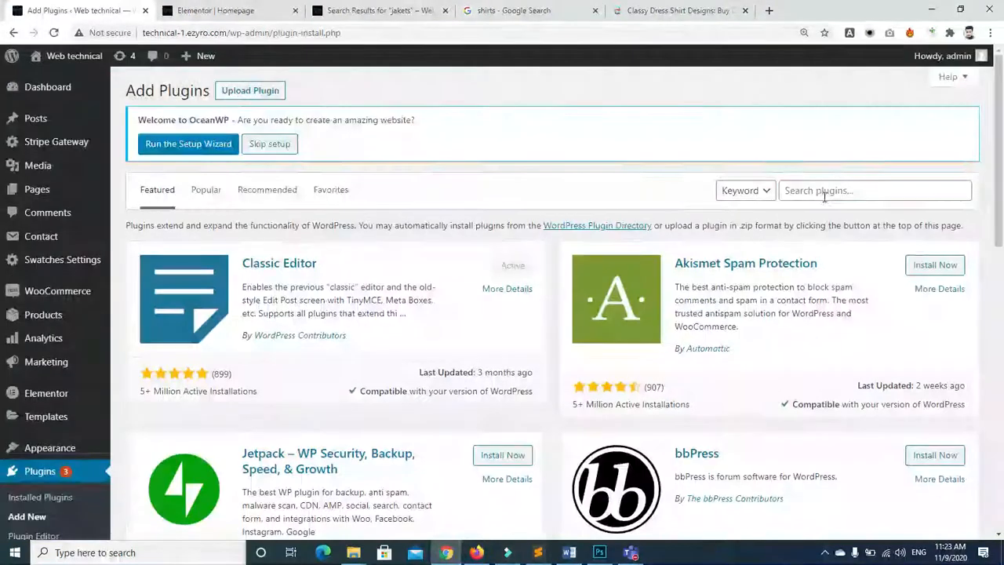
click(822, 193)
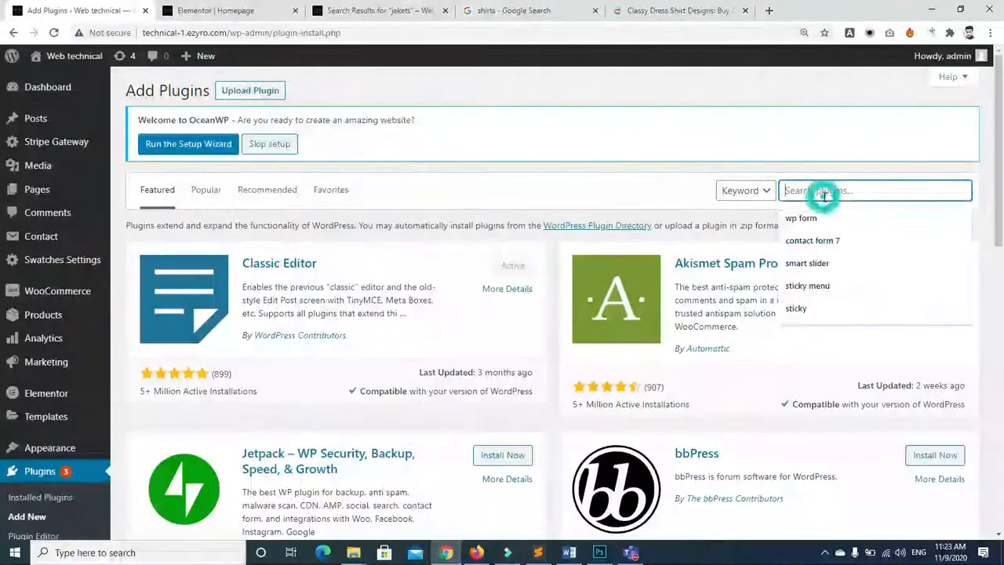
text(ajax search)
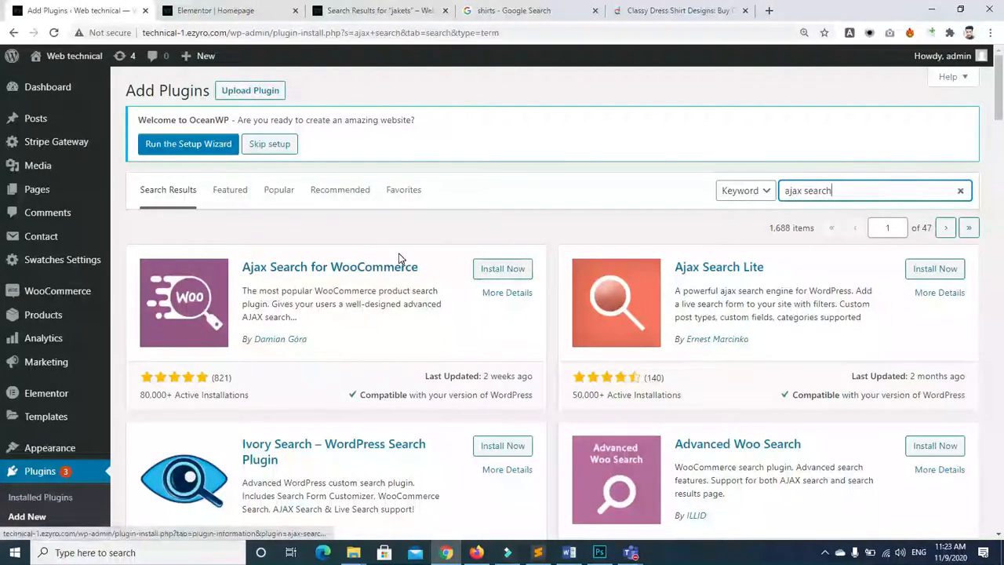
Install and activate the Ajax Search for WooCommerce plugin and get past its opt-in prompt to the plugin settings
click(496, 270)
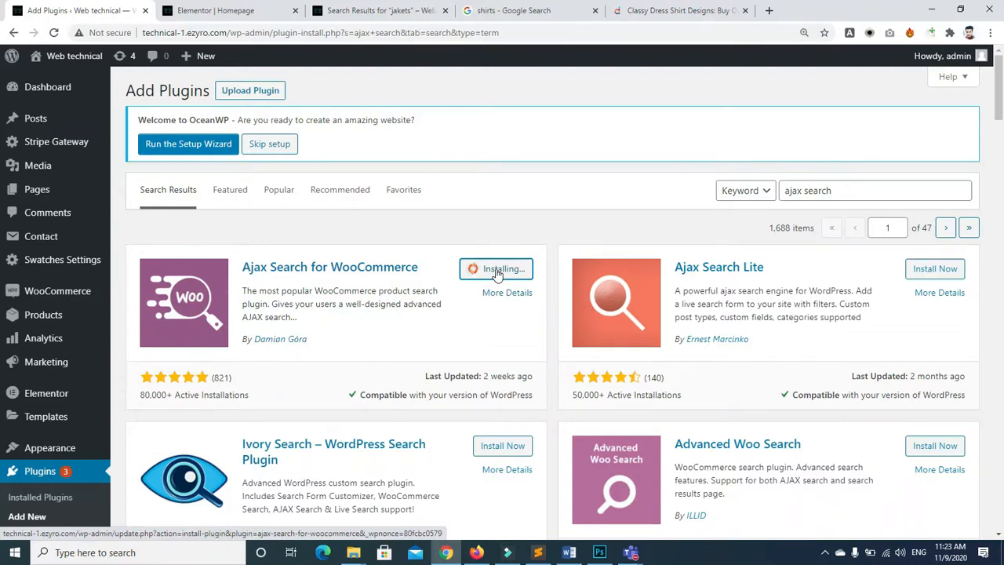
click(496, 271)
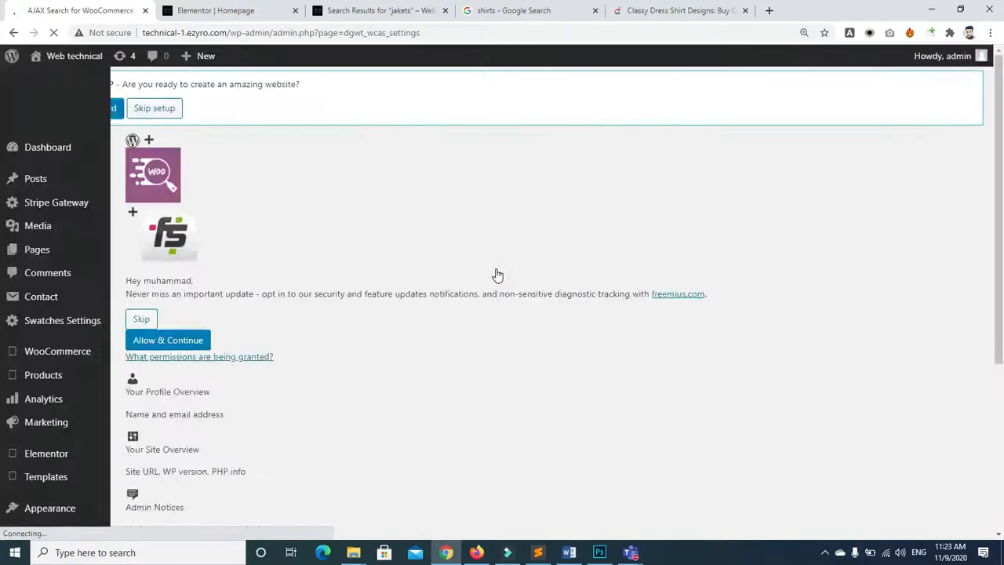
click(425, 317)
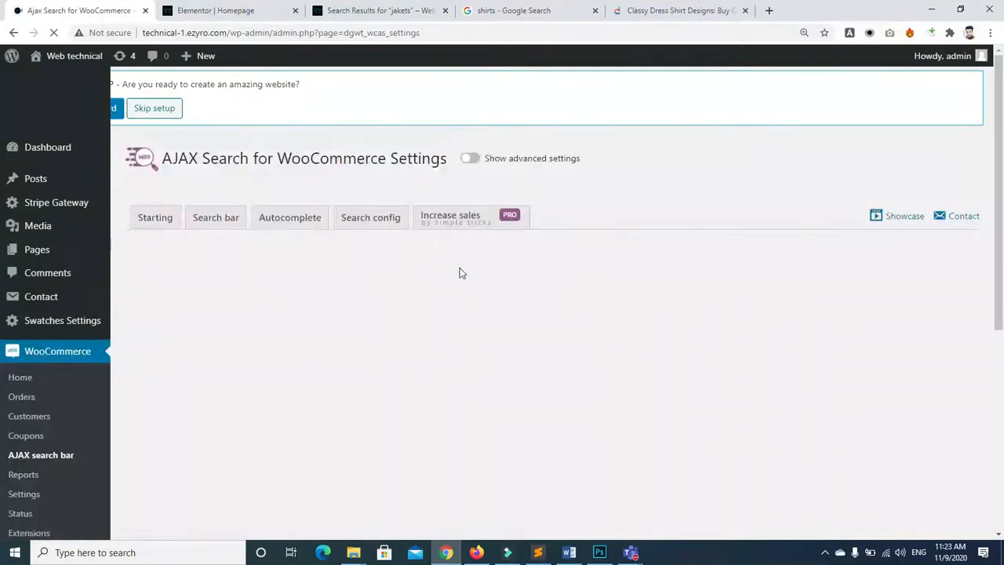
Turn on the advanced settings of AJAX Search for WooCommerce and copy the [wcas-search-form] shortcode
click(471, 100)
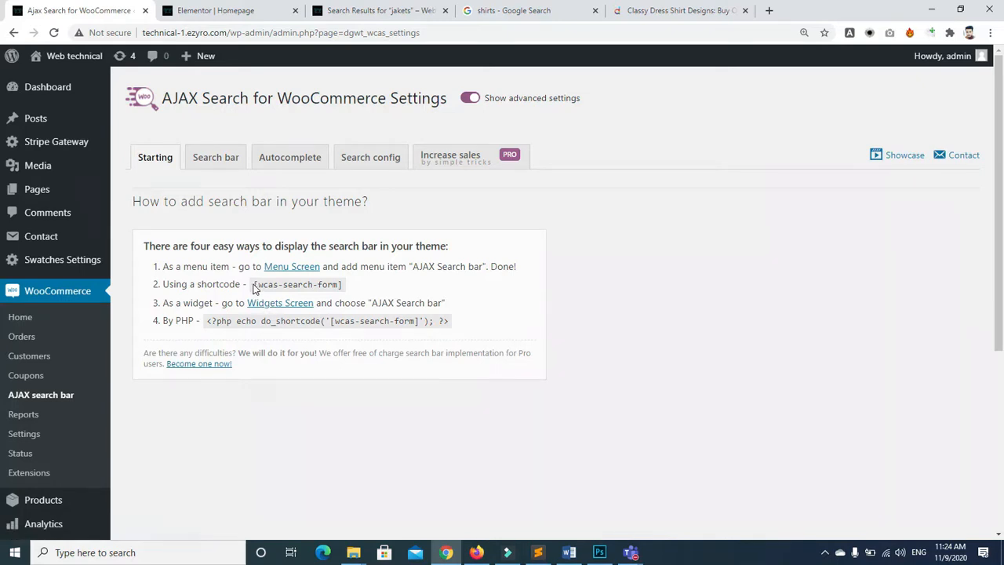
drag(251, 287, 344, 289)
key(ctrl+c)
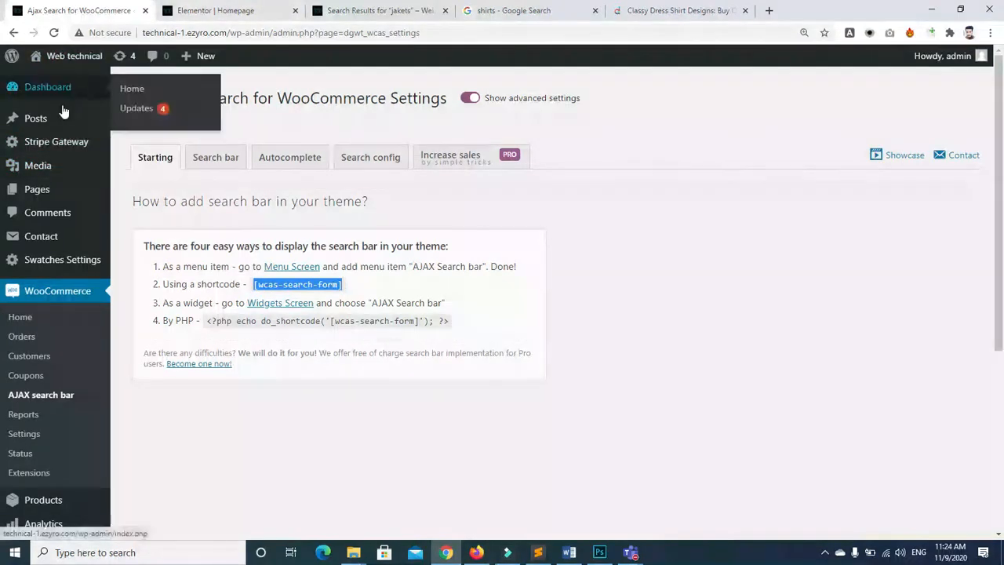
mouse_move(38, 119)
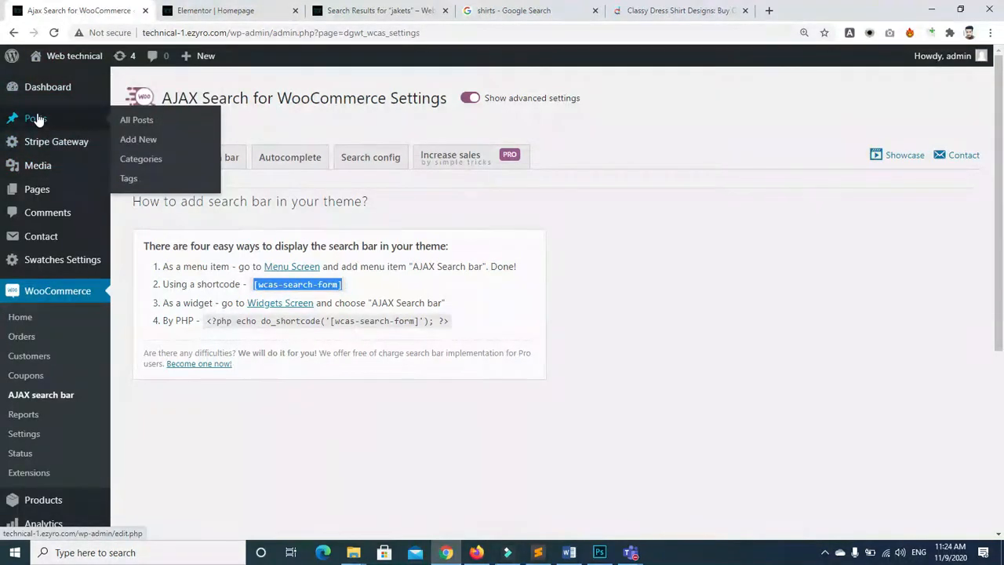
Look over the Homepage in Elementor and the live site's About page for a place to put the search bar
click(205, 18)
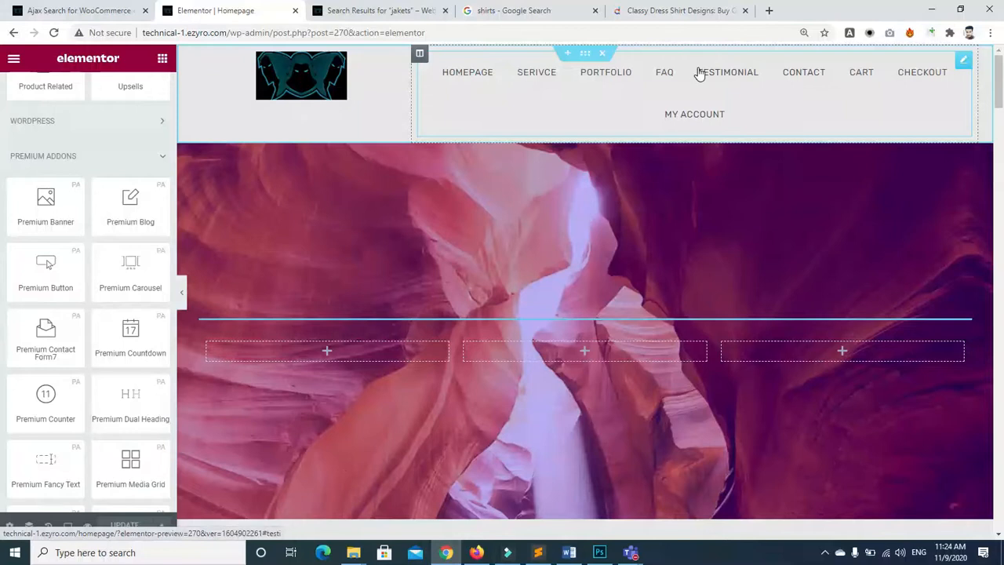
click(530, 72)
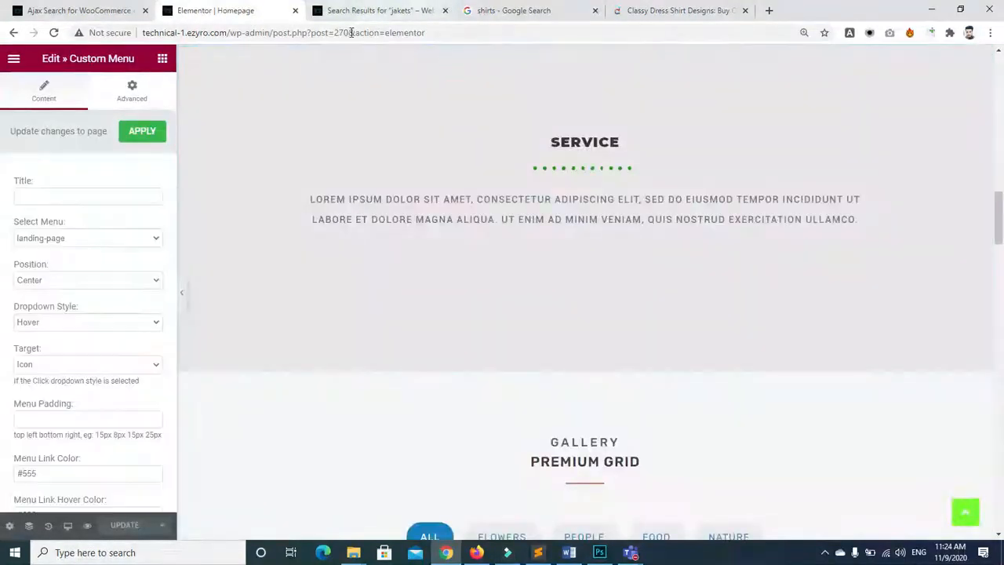
click(82, 11)
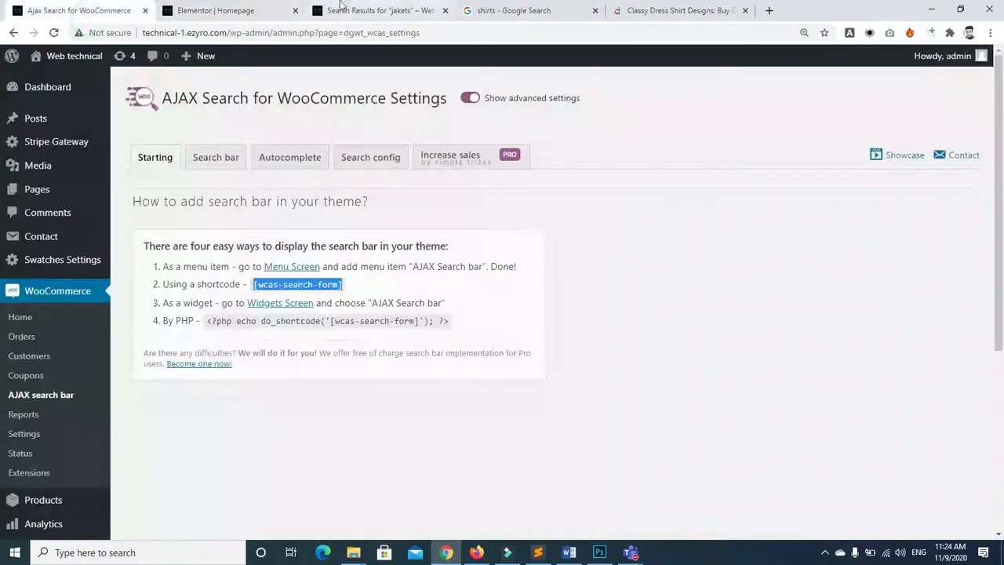
click(370, 17)
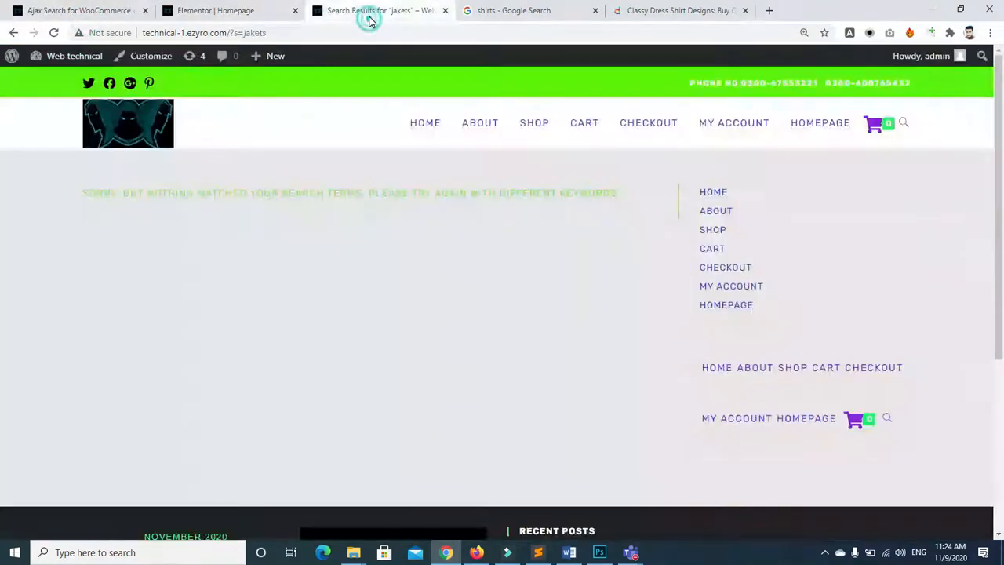
click(479, 124)
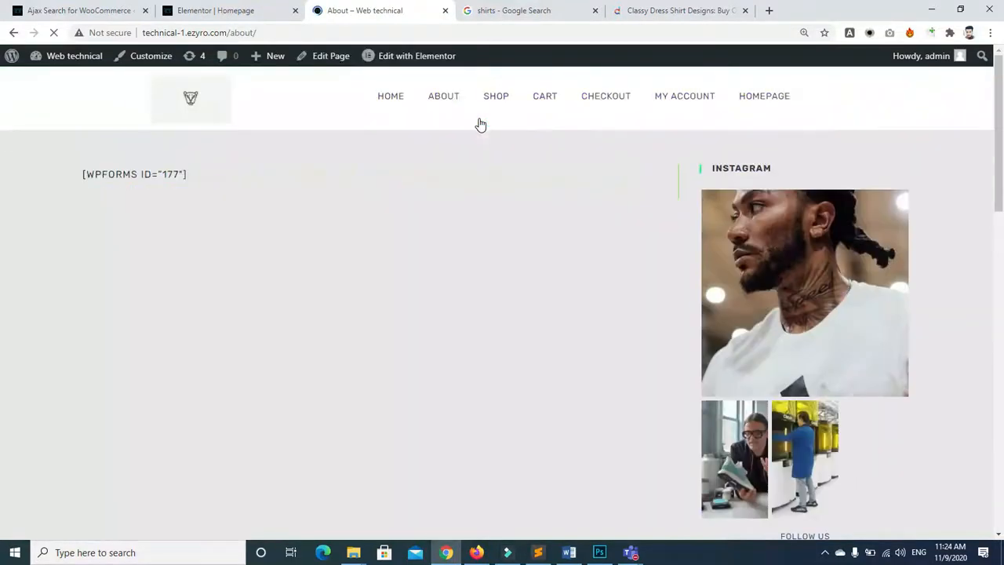
click(223, 10)
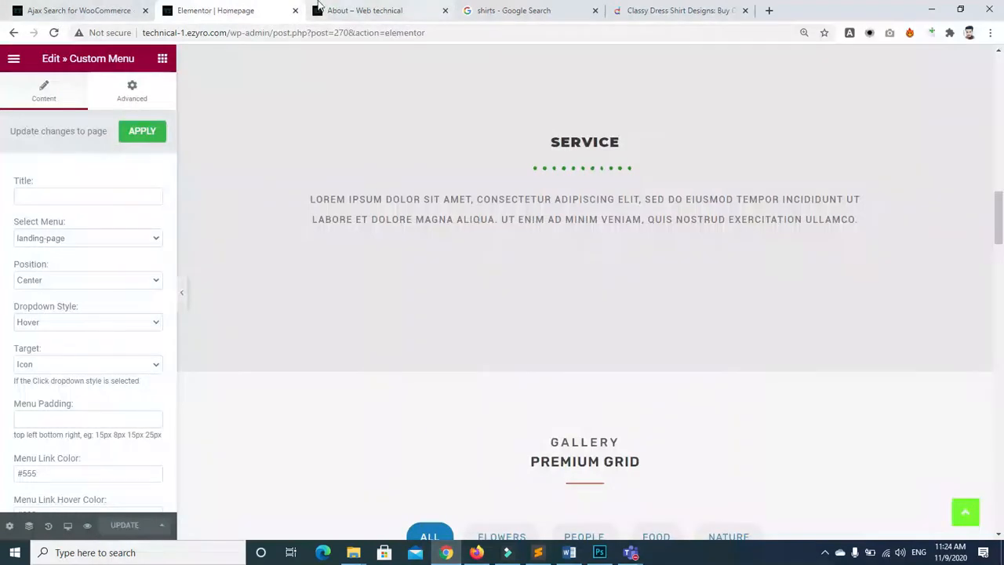
Return to the WordPress admin, open the site's widget management and expand the Left Sidebar area to review its widgets
click(30, 11)
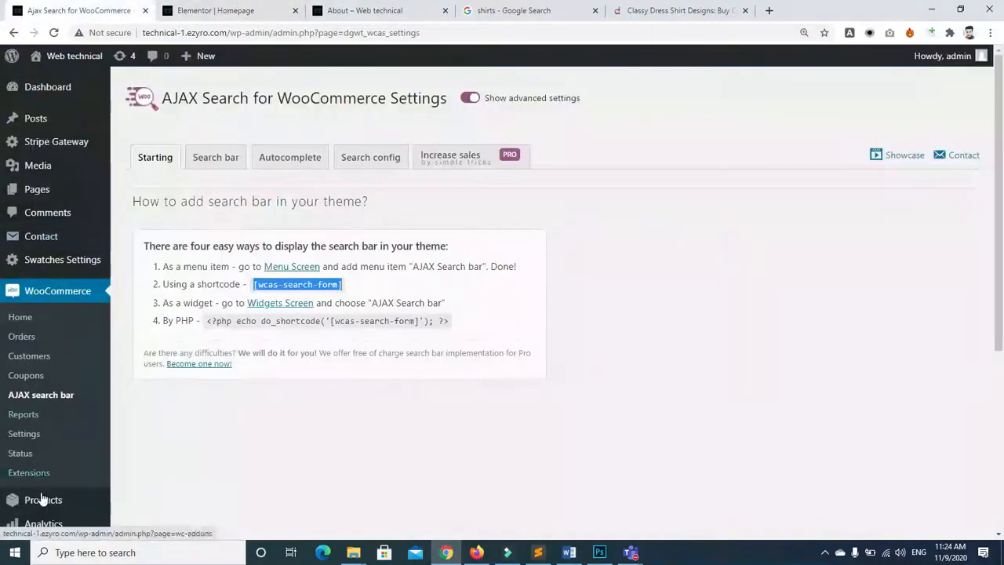
mouse_move(49, 242)
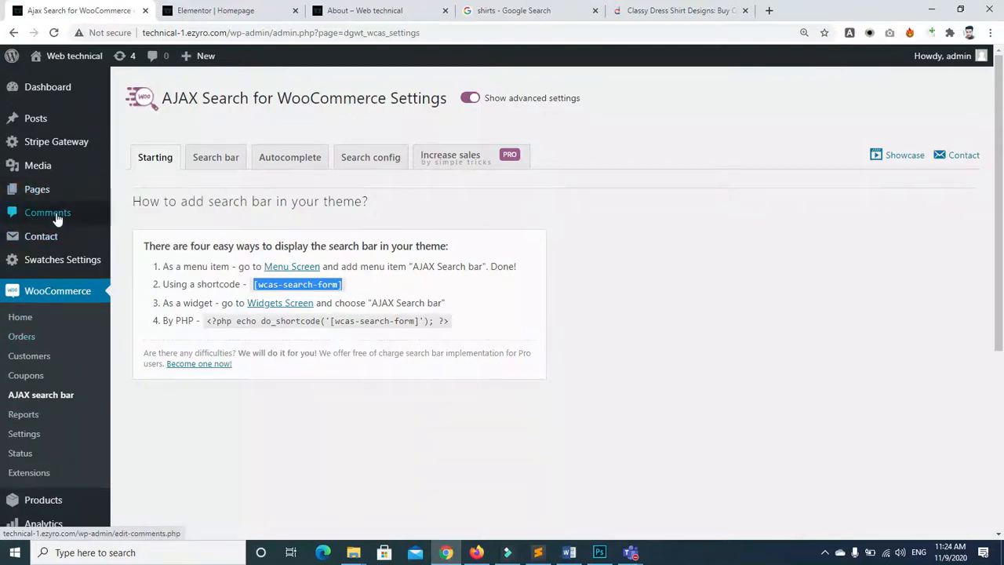
scroll(804, 384, down, 3)
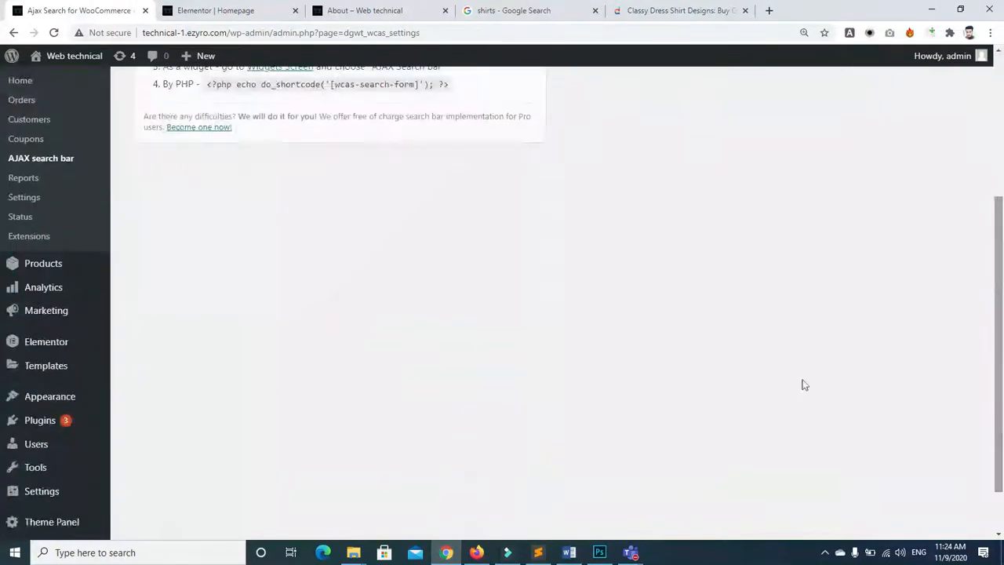
mouse_move(50, 404)
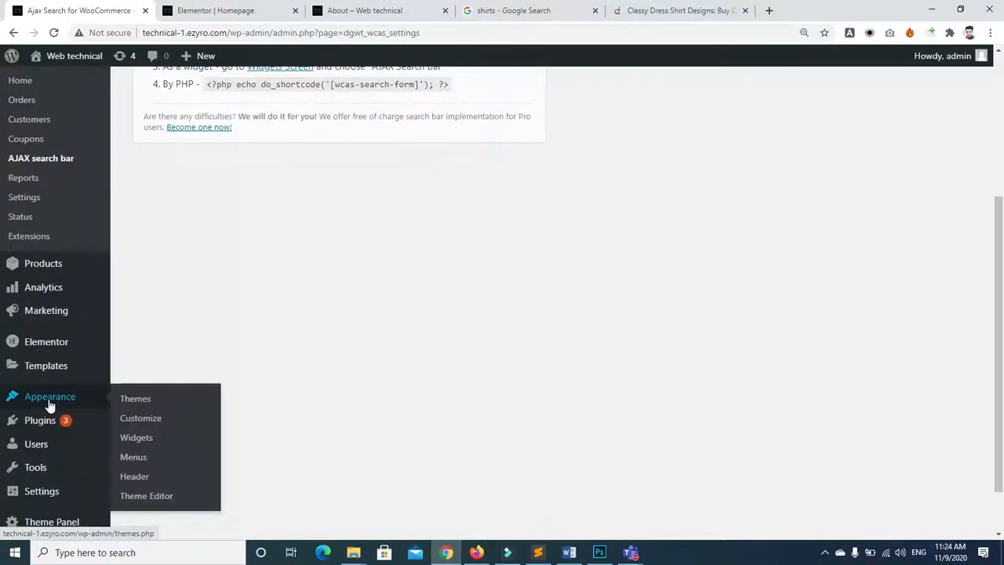
click(141, 443)
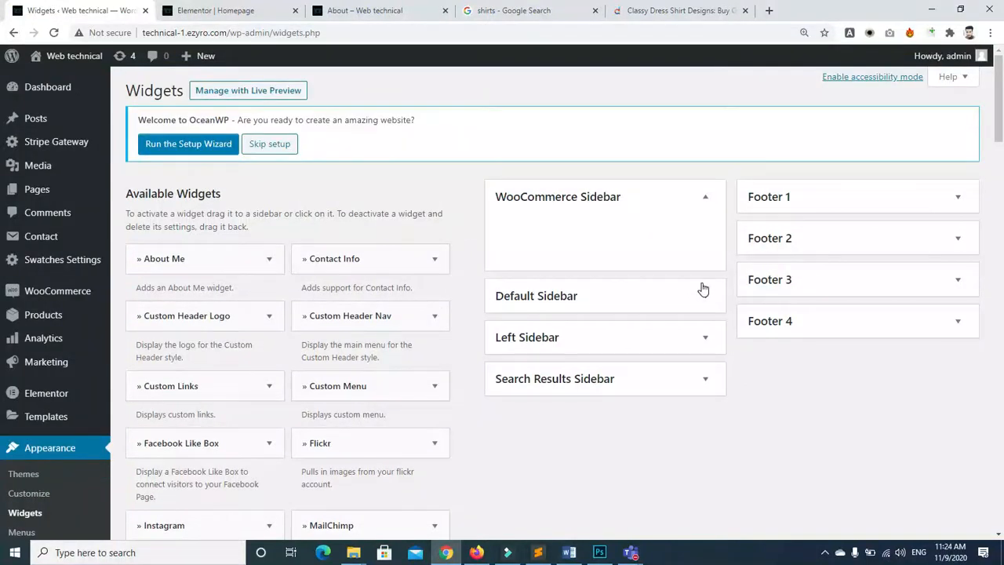
click(704, 296)
click(704, 296)
click(705, 338)
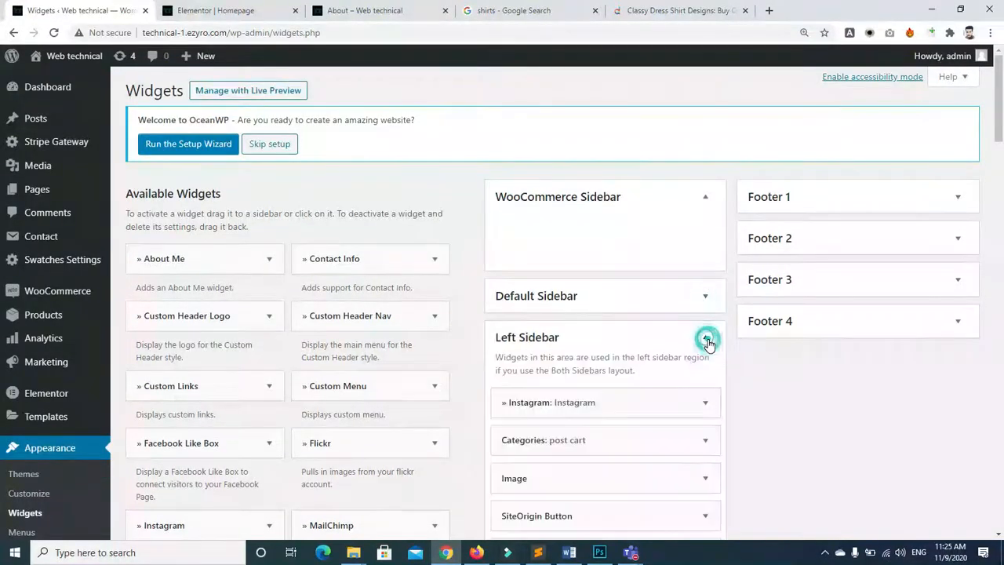
drag(1000, 125, 999, 172)
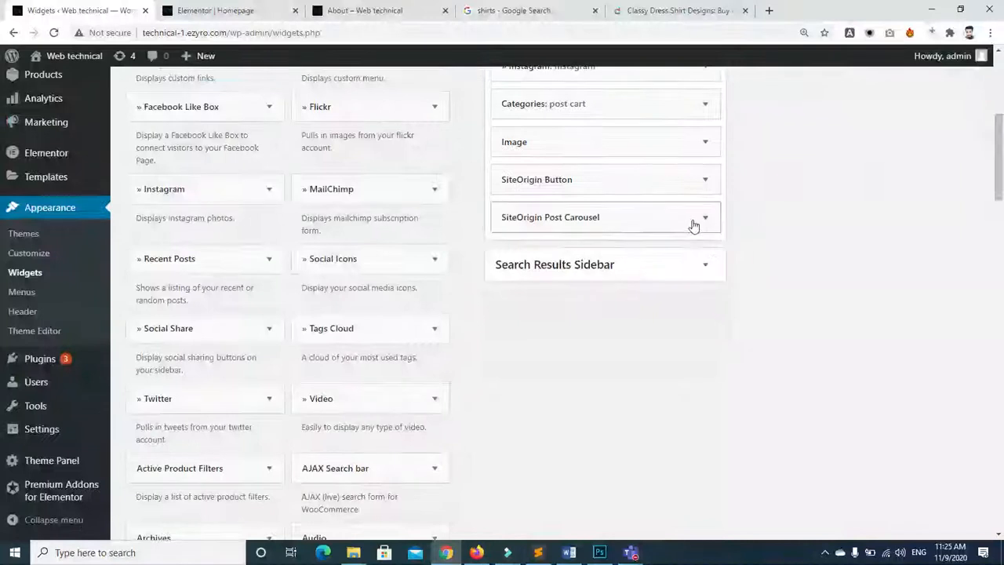
drag(1000, 121, 1001, 80)
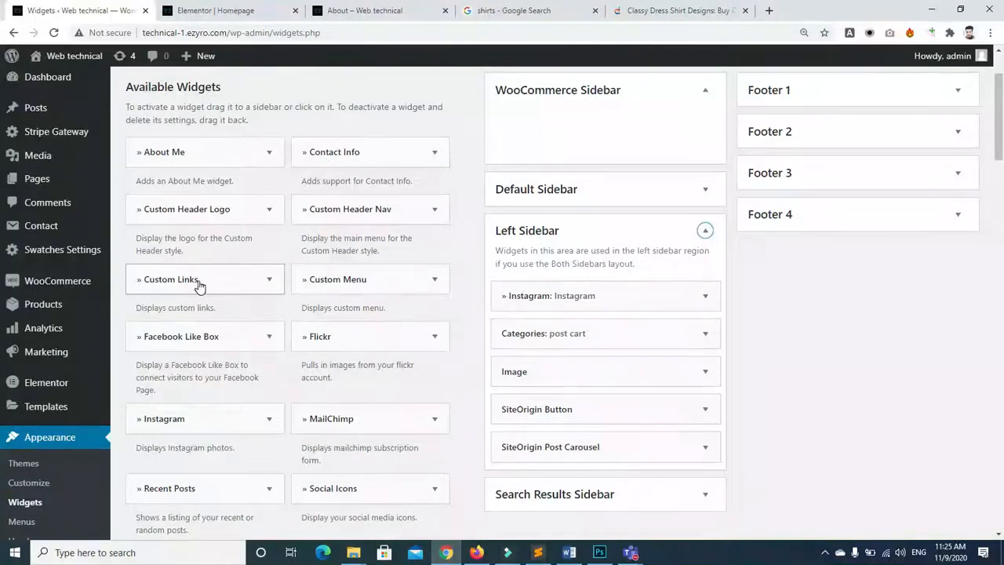
Add a Custom HTML widget below SiteOrigin Post Carousel in the Left Sidebar, paste the [wcas-search-form] shortcode as its content and save it
drag(1000, 143, 999, 232)
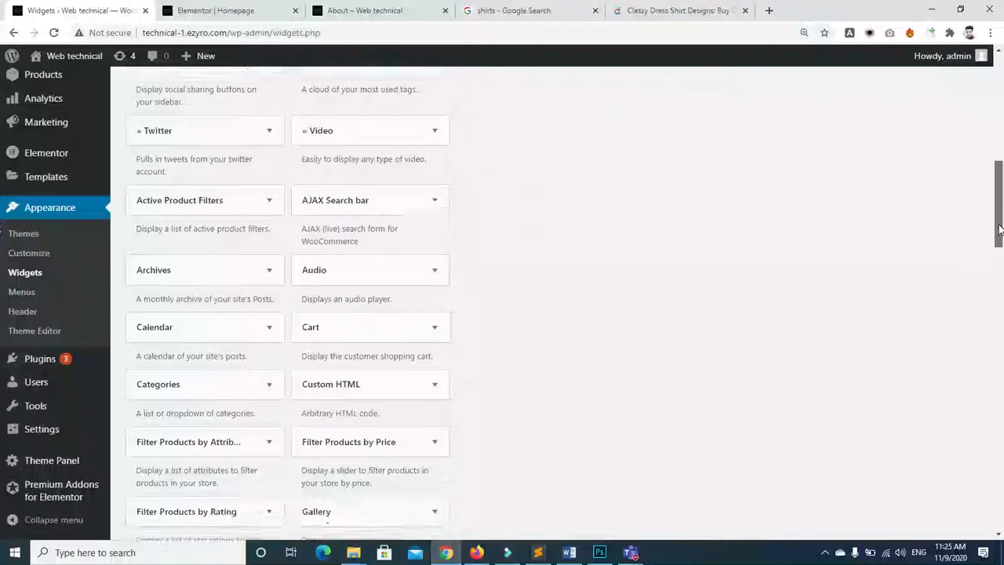
click(367, 383)
drag(558, 350, 572, 200)
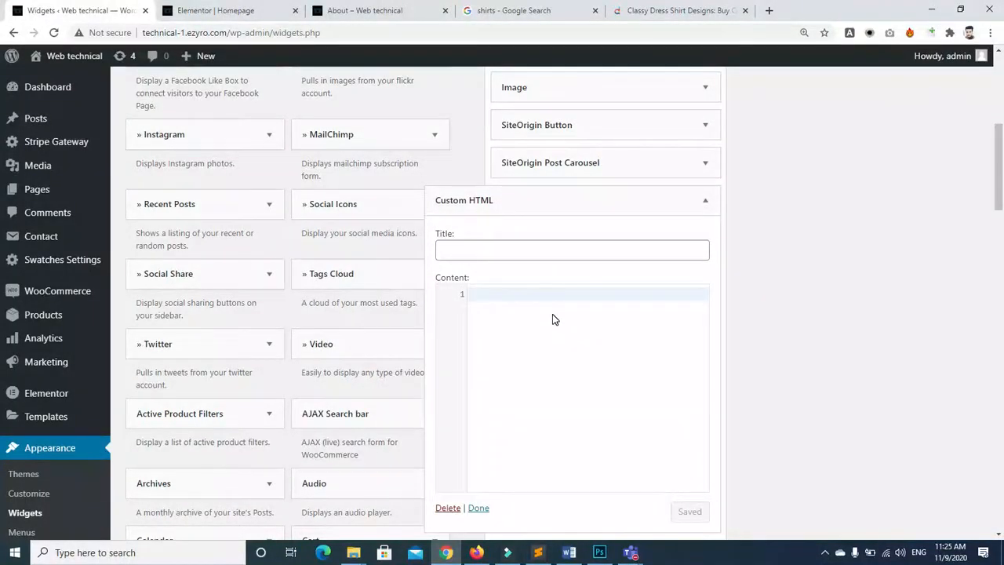
click(536, 286)
key(ctrl+v)
click(692, 513)
Reload the live About page and go down its sidebar to the new product search field
click(196, 9)
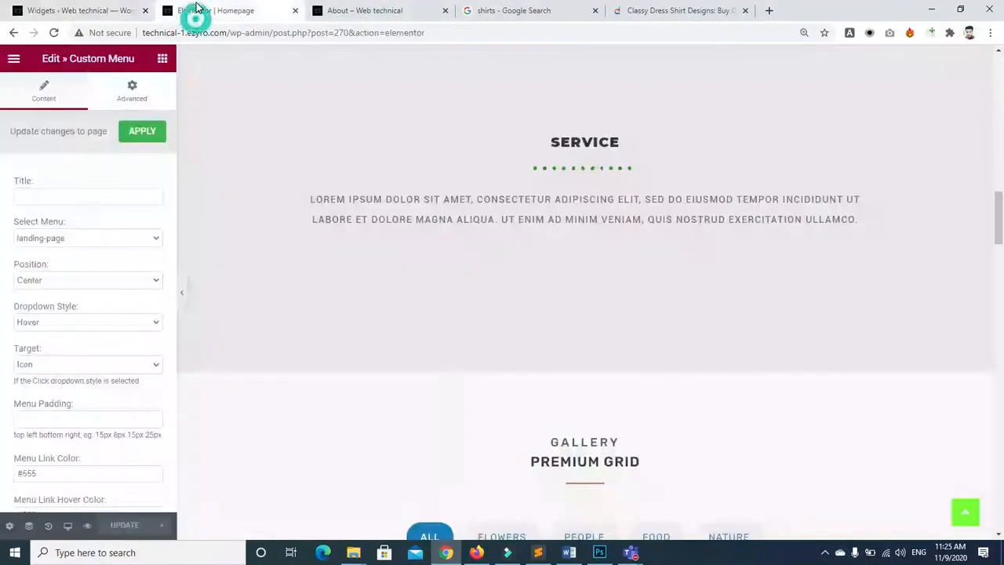
click(369, 10)
click(52, 33)
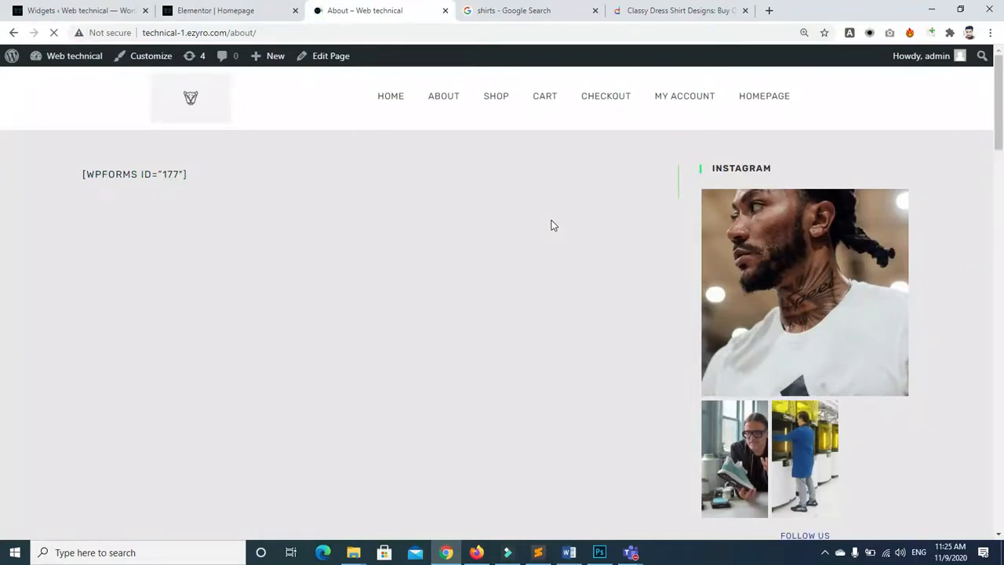
drag(999, 121, 1003, 377)
Search the products for "shirt" with the sidebar's AJAX search field and open the Basic Sweatshirt suggestion
click(759, 385)
text(ogm)
key(BackSpace)
key(BackSpace)
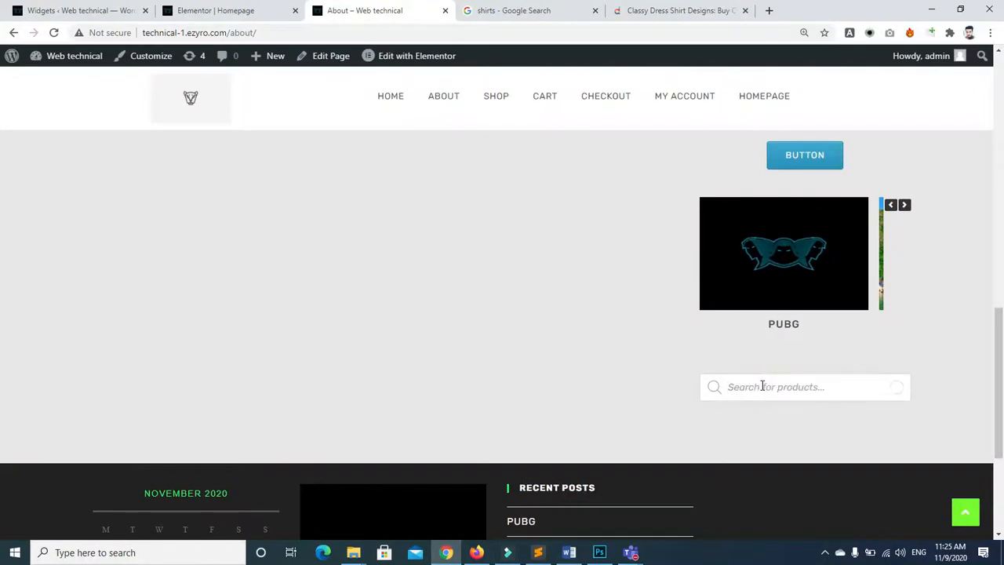
text(shirt)
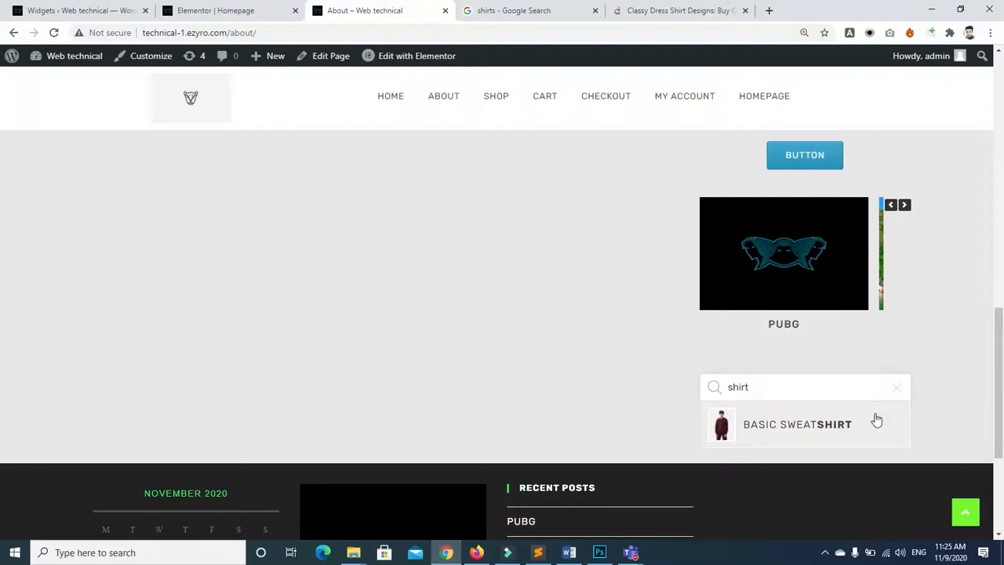
click(816, 433)
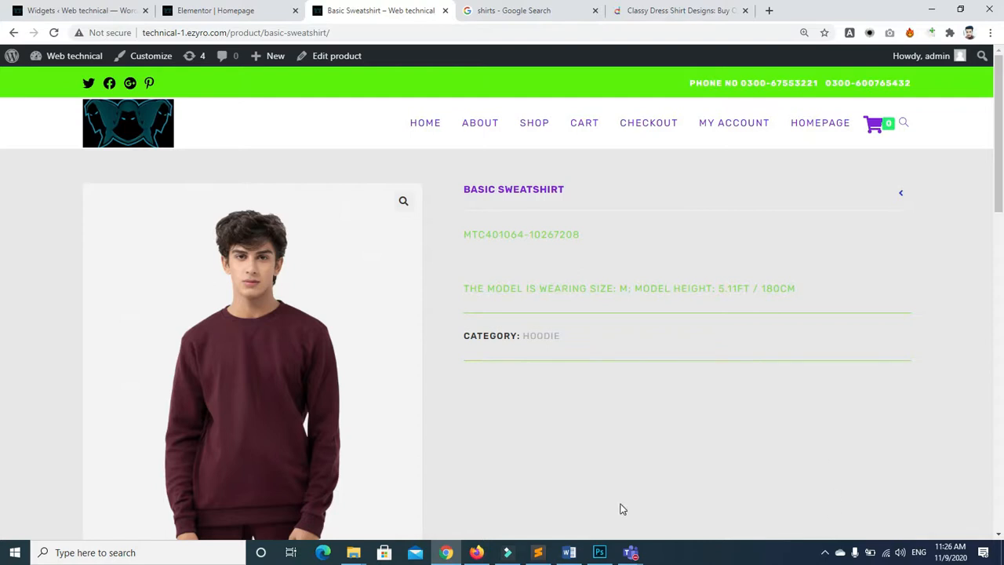
click(538, 552)
click(446, 549)
mouse_move(483, 528)
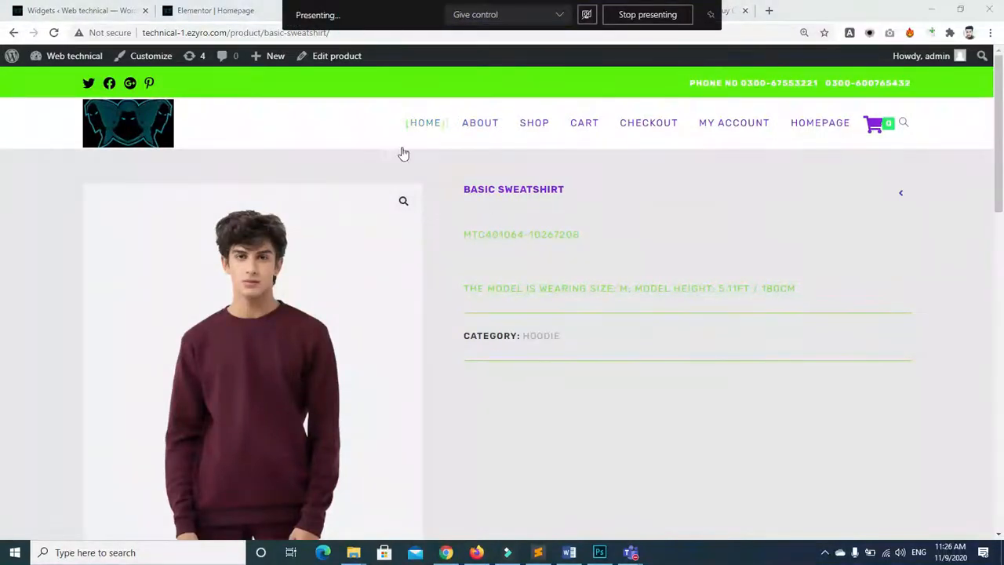
click(336, 132)
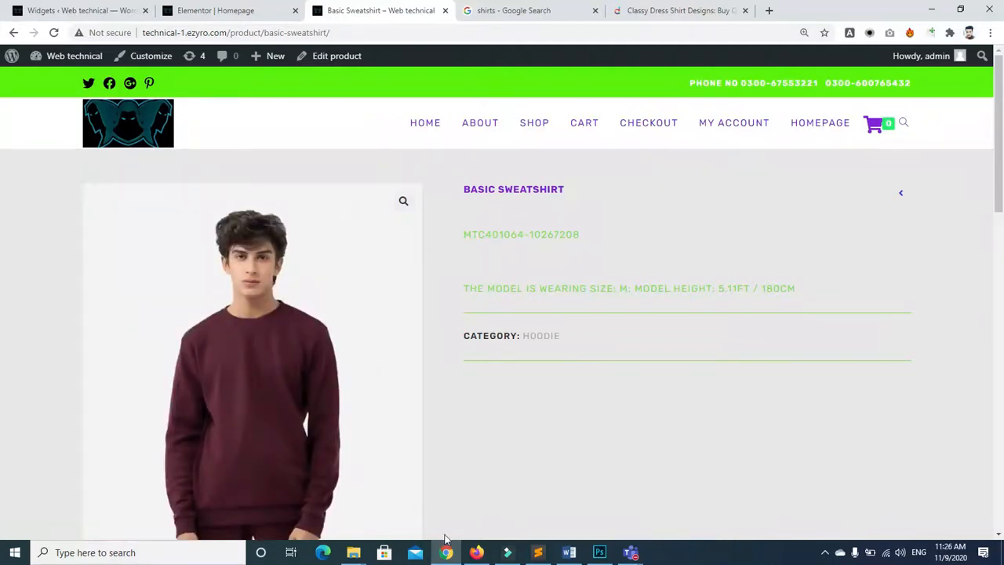
mouse_move(447, 552)
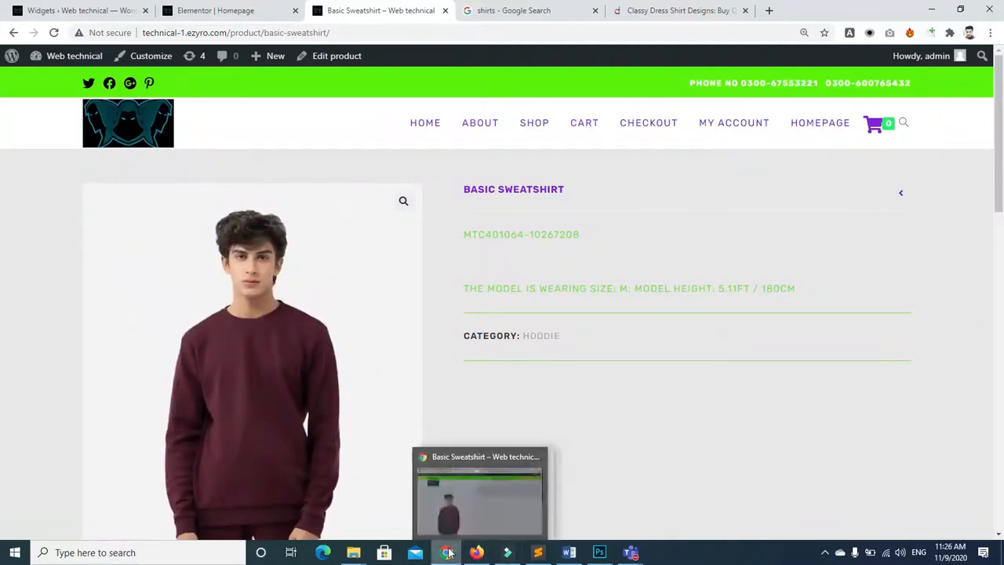